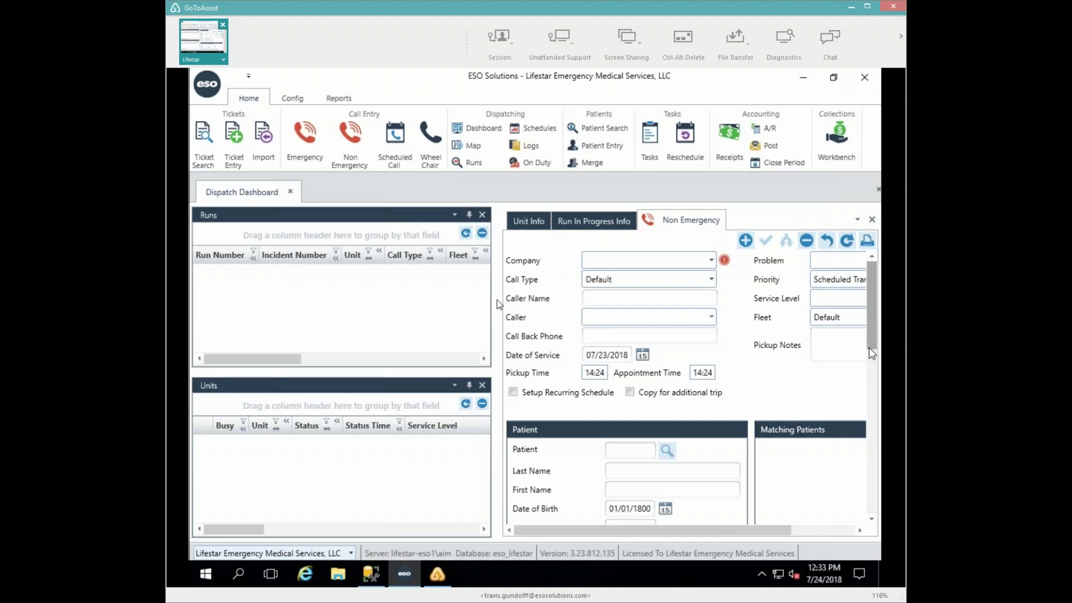
# - Drag the splitter beside the Non Emergency form to the right to widen the Runs and Units panels
pyautogui.moveTo(499, 308); pyautogui.dragTo(524, 308)
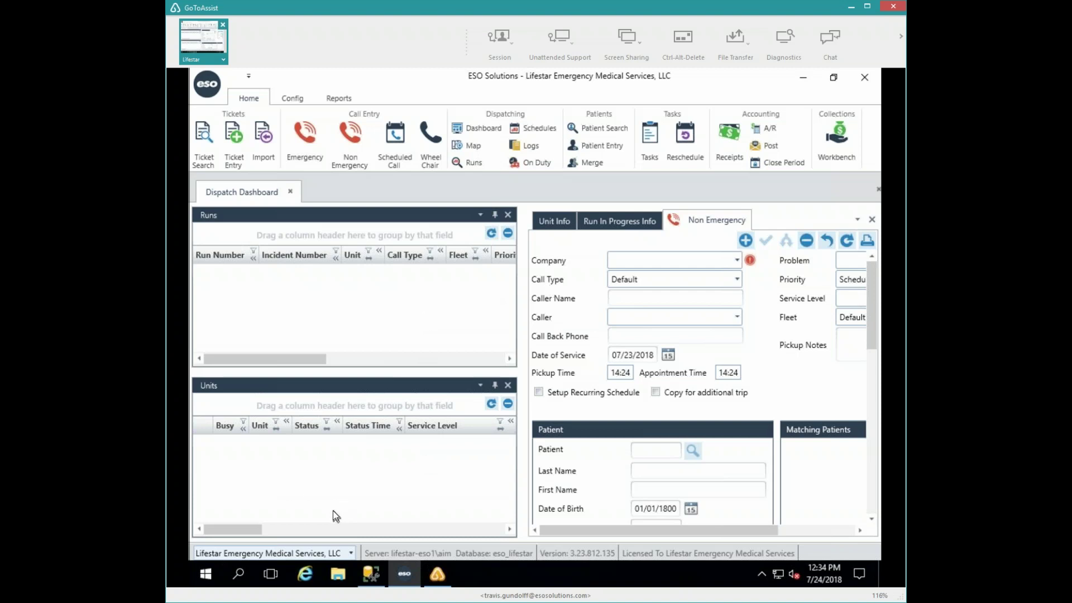
# - Open the On Duty roster and expand unit 3050 under Station 1 Fleet
pyautogui.click(533, 160)
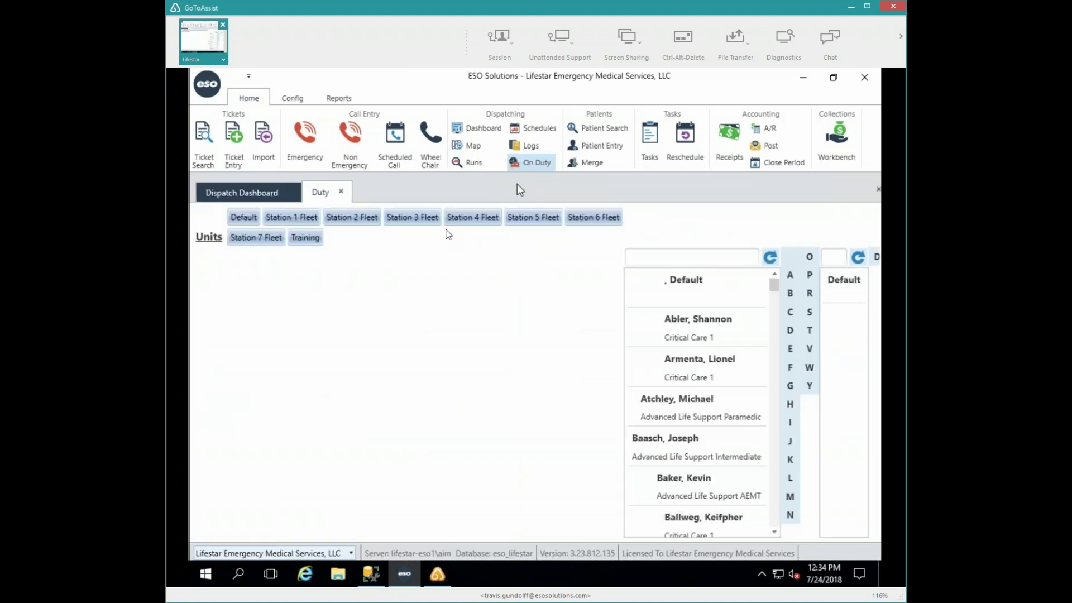
pyautogui.click(281, 219)
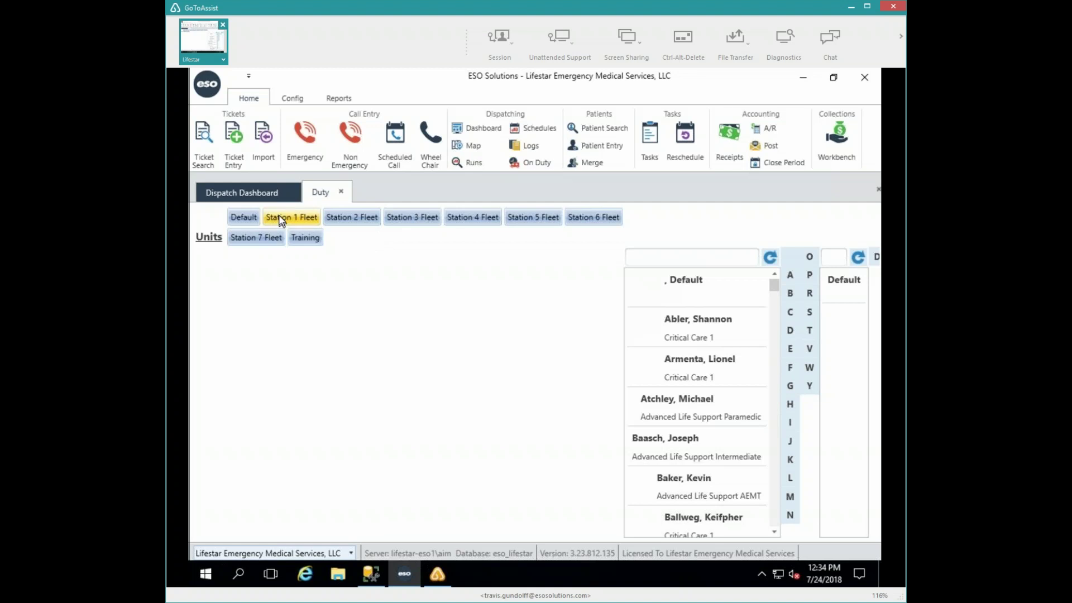
pyautogui.click(281, 219)
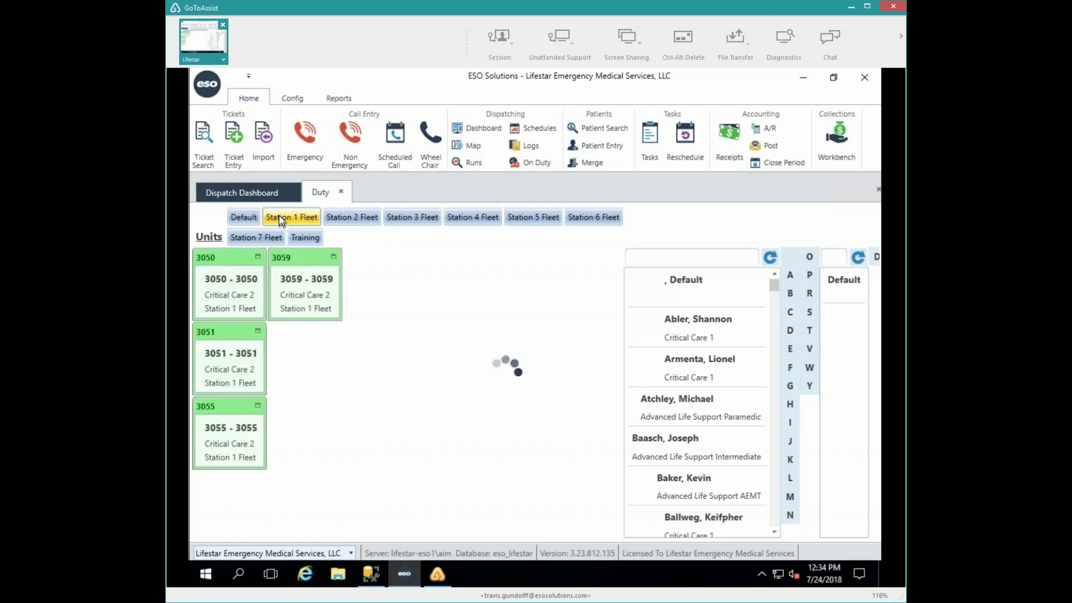
pyautogui.click(257, 257)
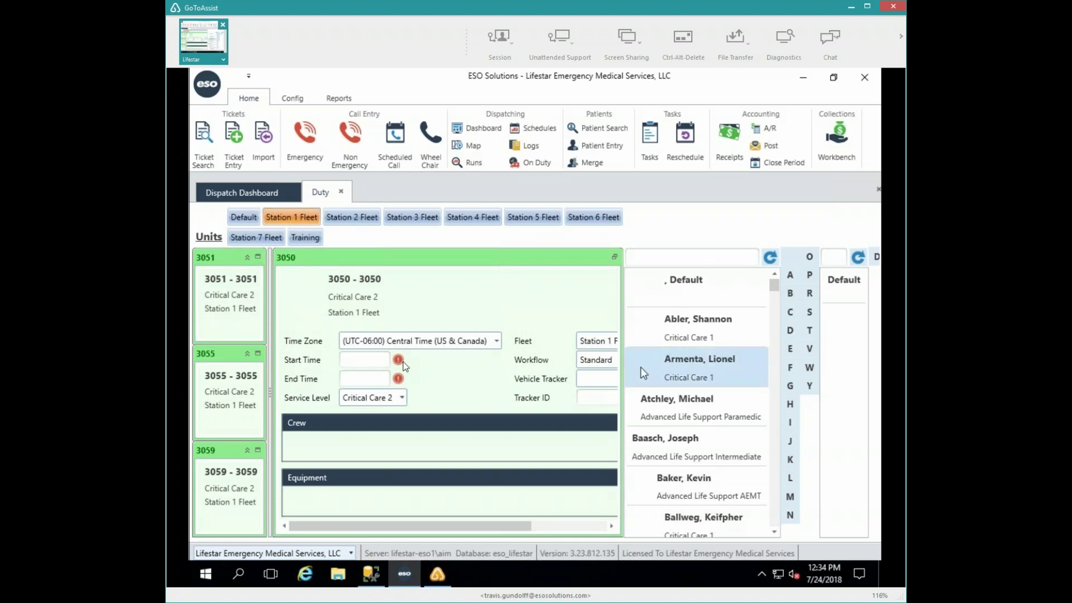
# - Set unit 3050's duty start to 0800, its end to 2000, and its fleet to Training
pyautogui.click(374, 360)
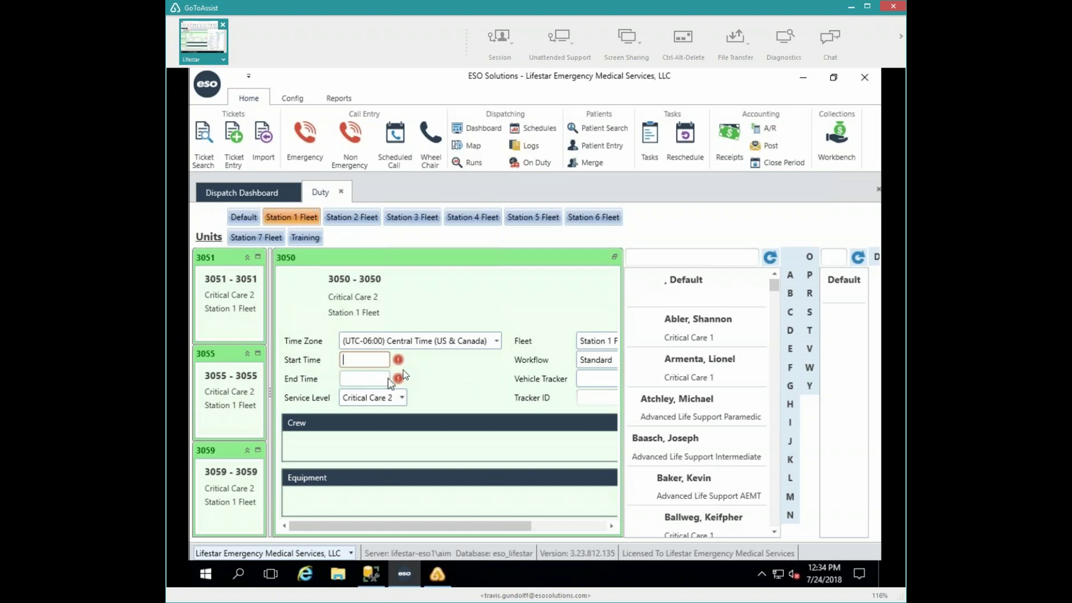
pyautogui.moveTo(398, 364)
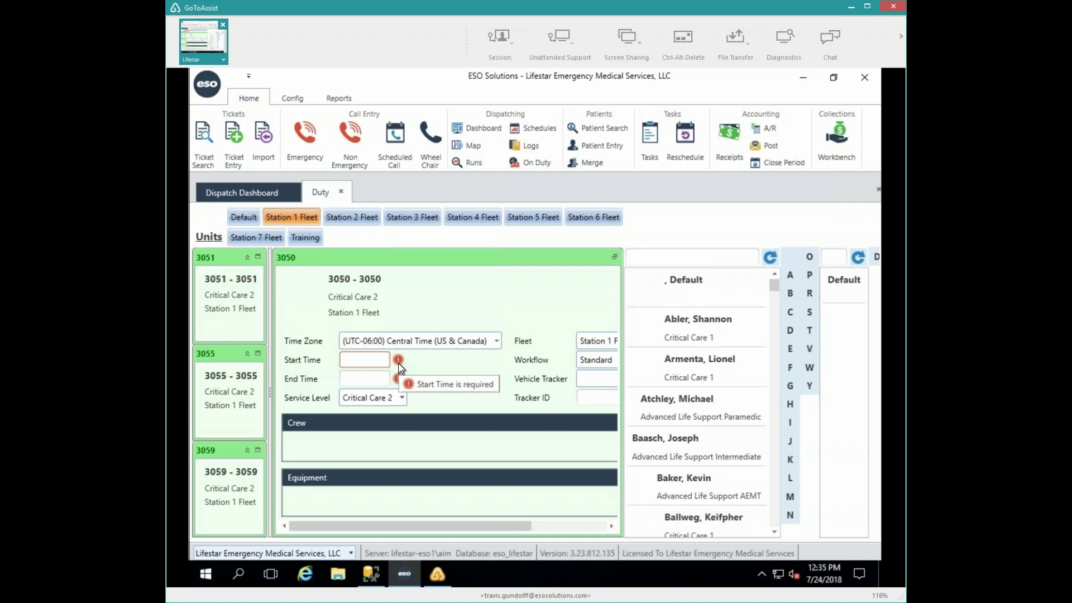
pyautogui.write('0800')
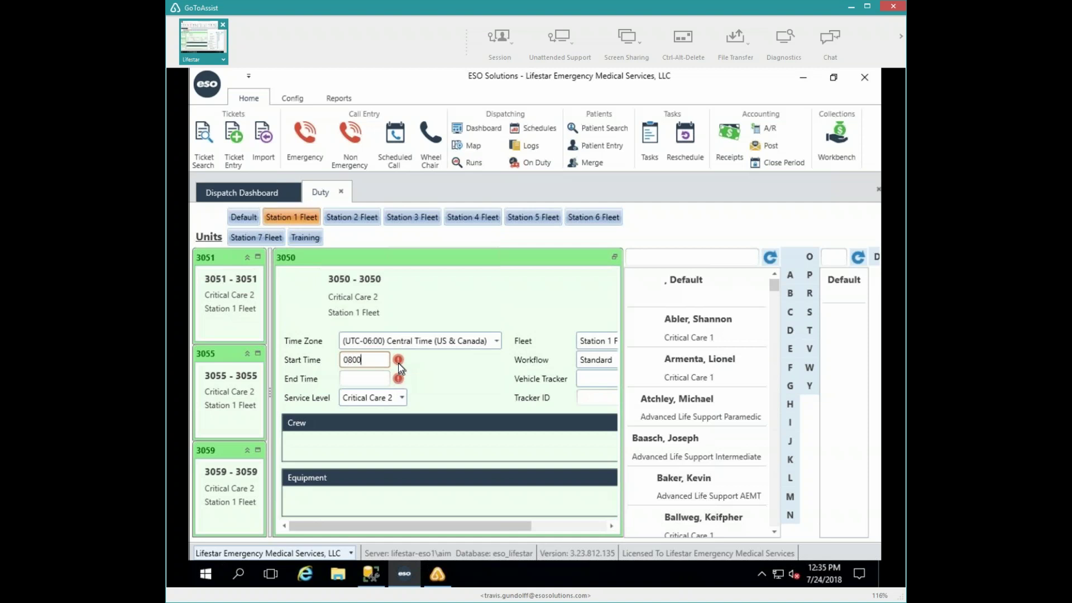
pyautogui.press('Tab')
pyautogui.write('2000')
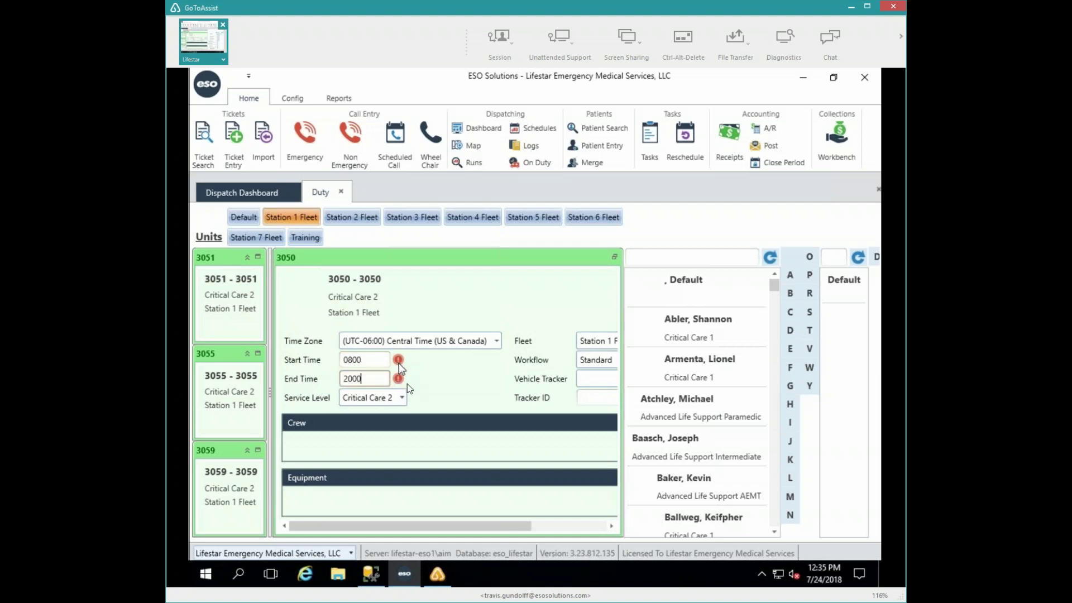
pyautogui.press('Tab')
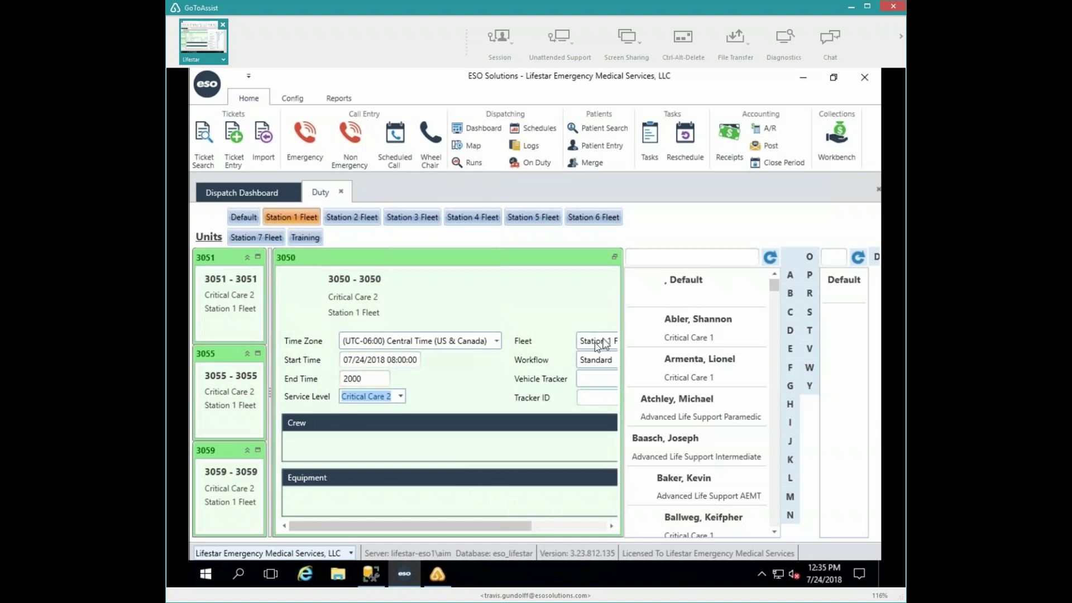
pyautogui.press('Tab')
pyautogui.write('Tr')
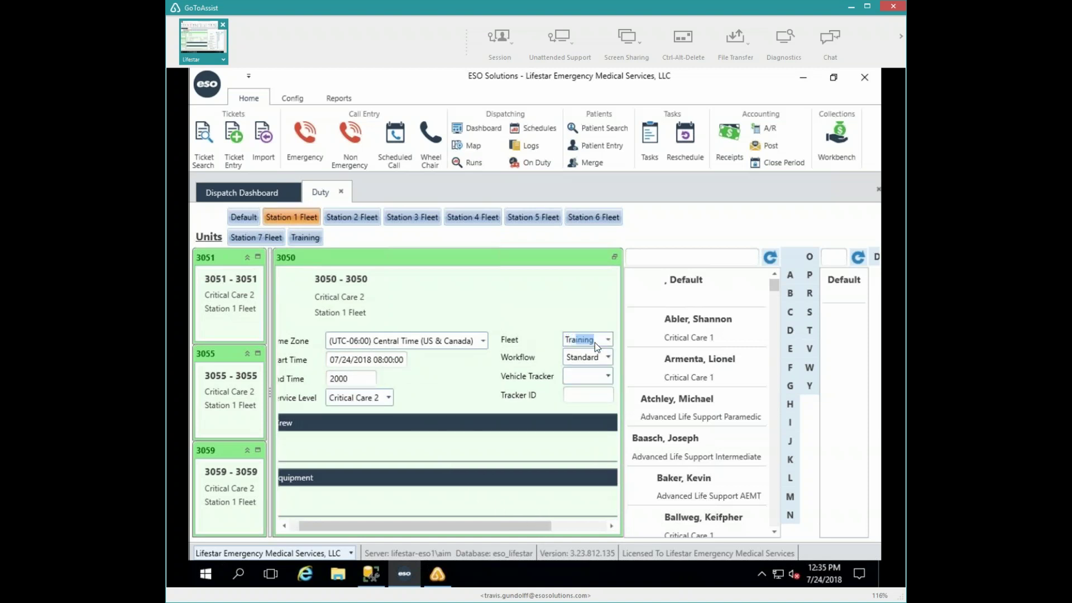
pyautogui.press('Tab')
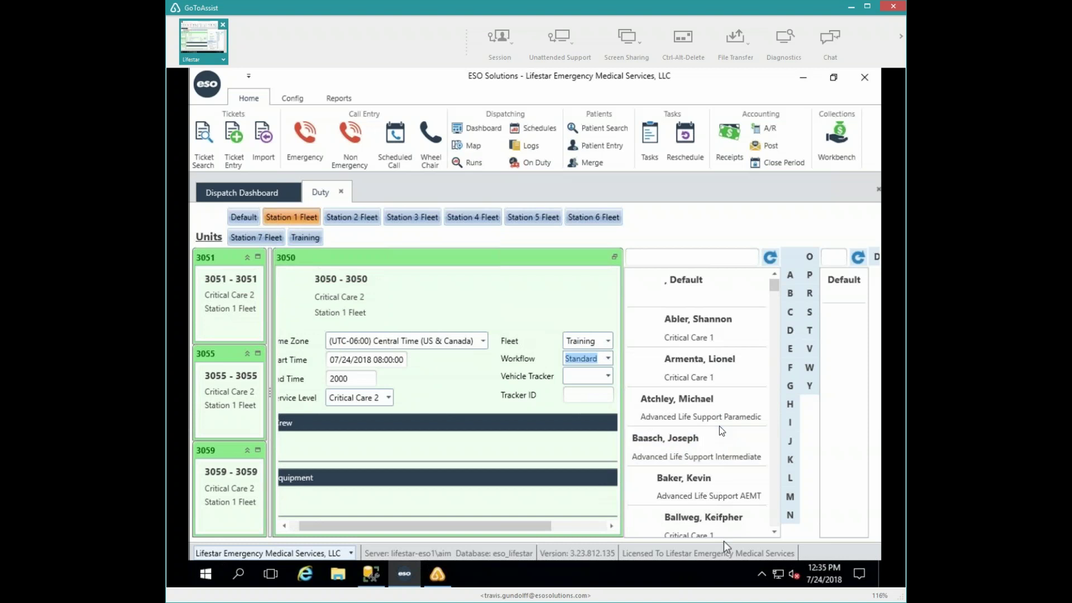
# - Move an intermediate and a paramedic from the personnel list into unit 3050's Crew area
pyautogui.click(721, 417)
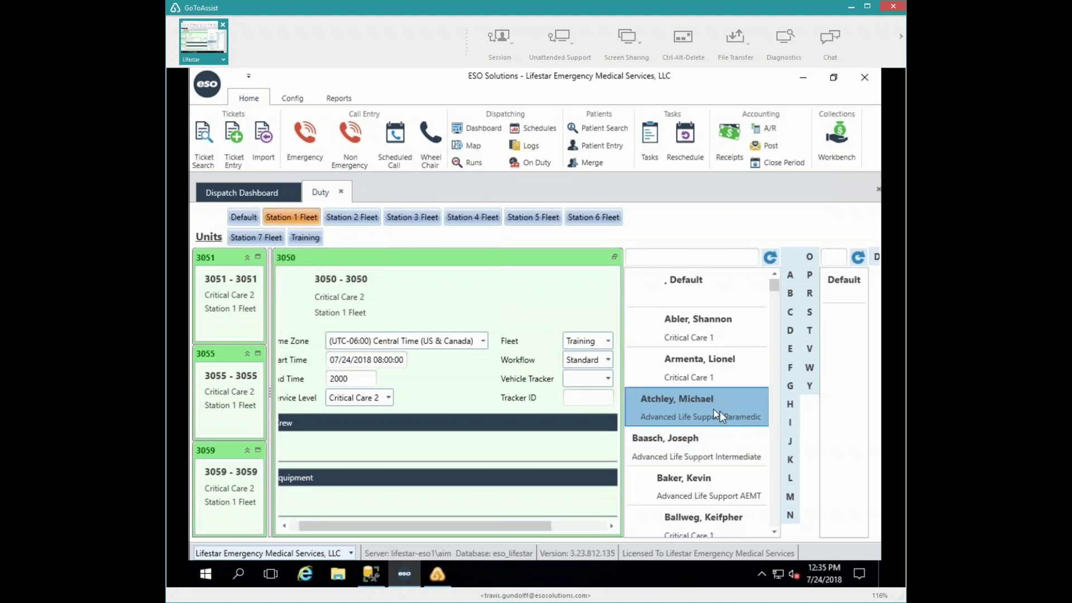
pyautogui.moveTo(713, 413); pyautogui.dragTo(433, 441)
pyautogui.doubleClick(664, 435)
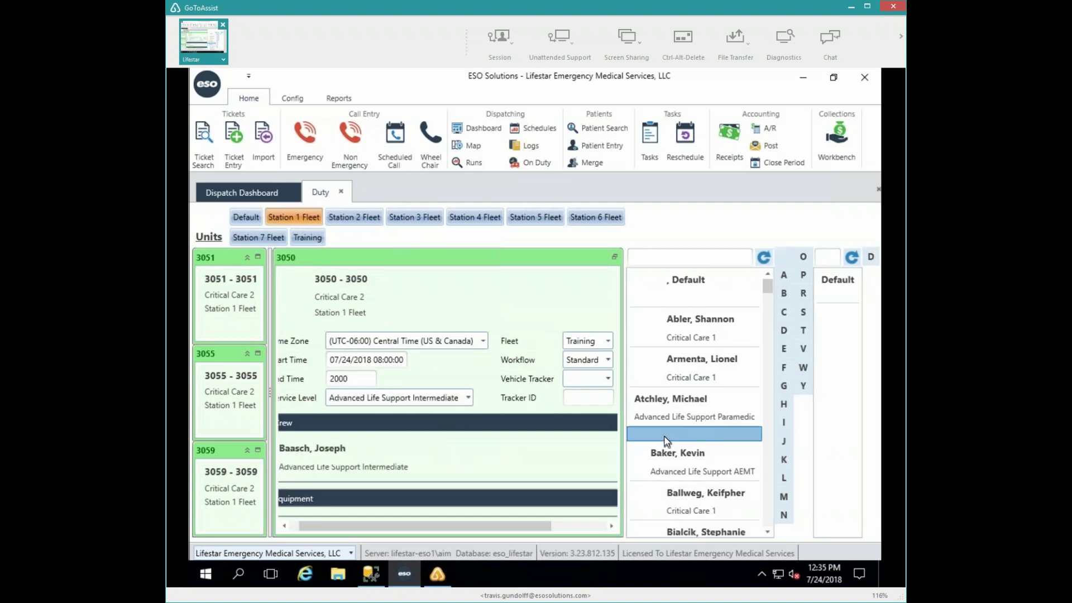
pyautogui.scroll(-5, 692, 508)
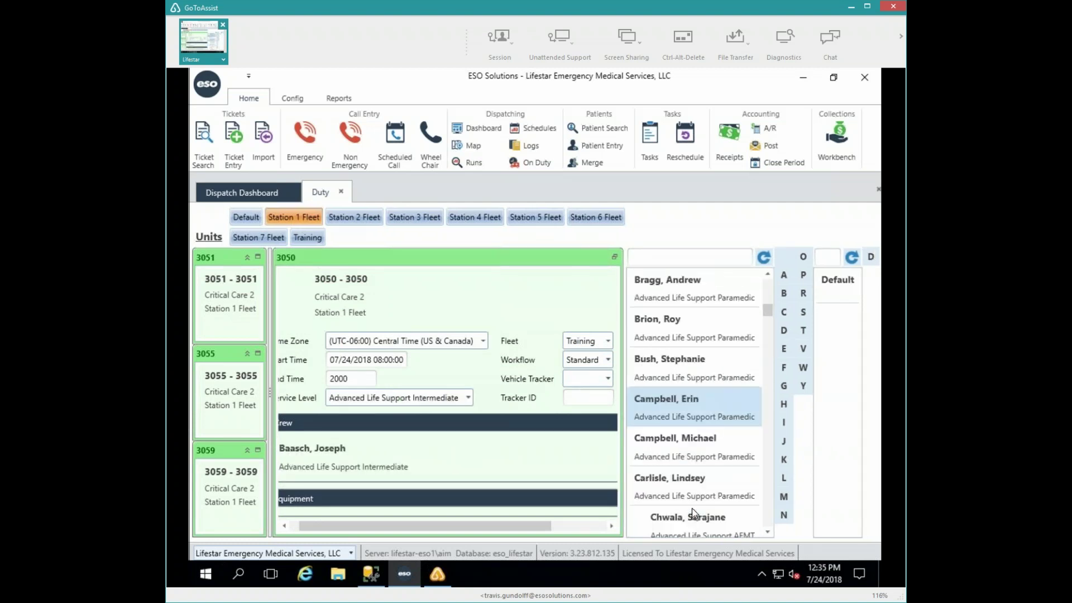
pyautogui.doubleClick(691, 491)
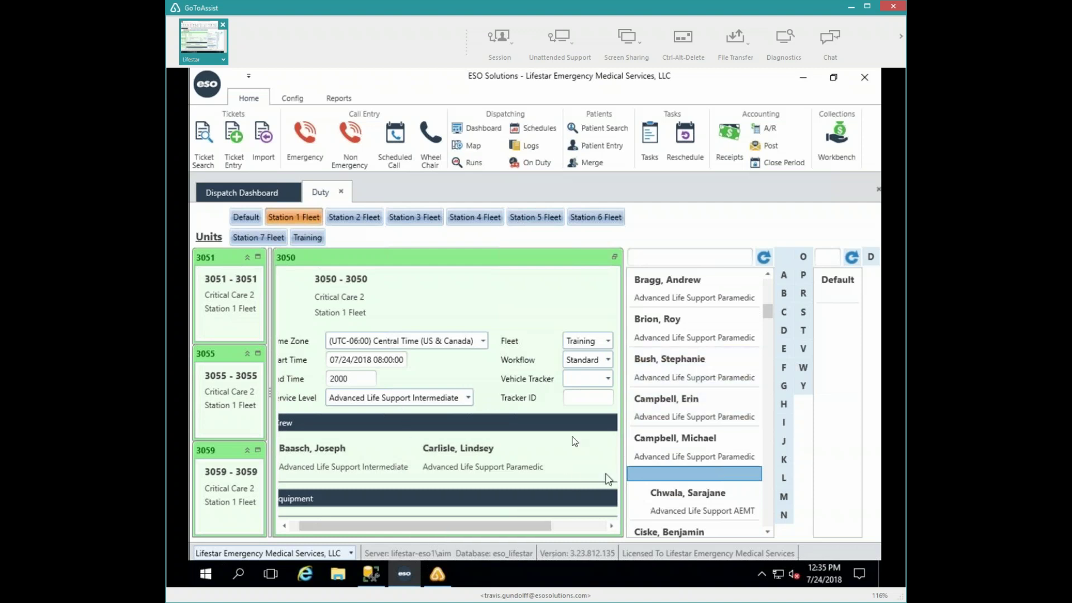
pyautogui.click(579, 525)
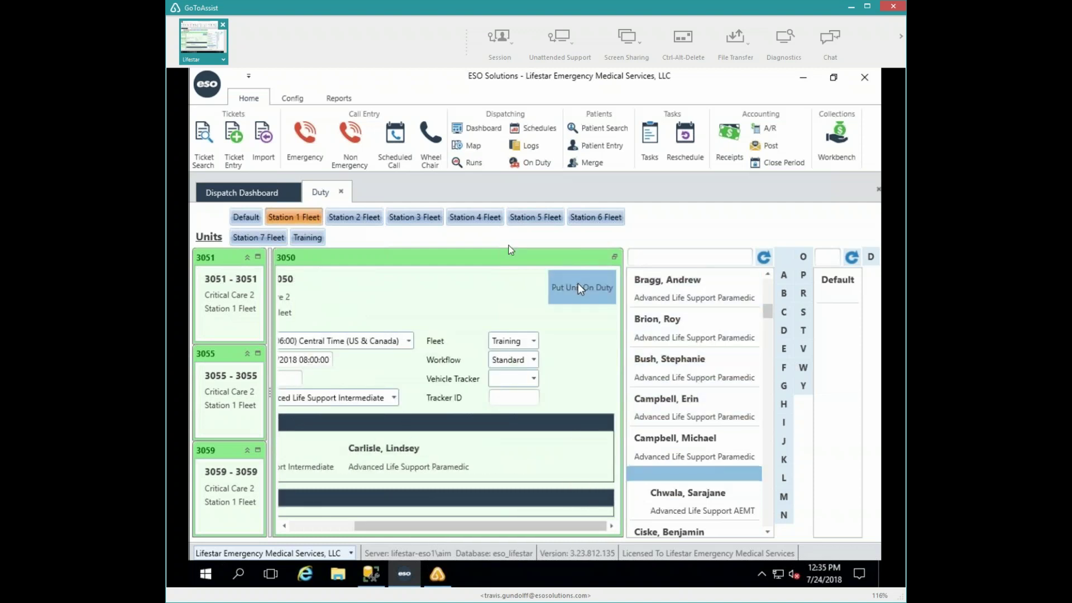
# - Expand Station 5 Fleet unit 503 and set its start time to 07/24/2018 08:00
pyautogui.click(296, 219)
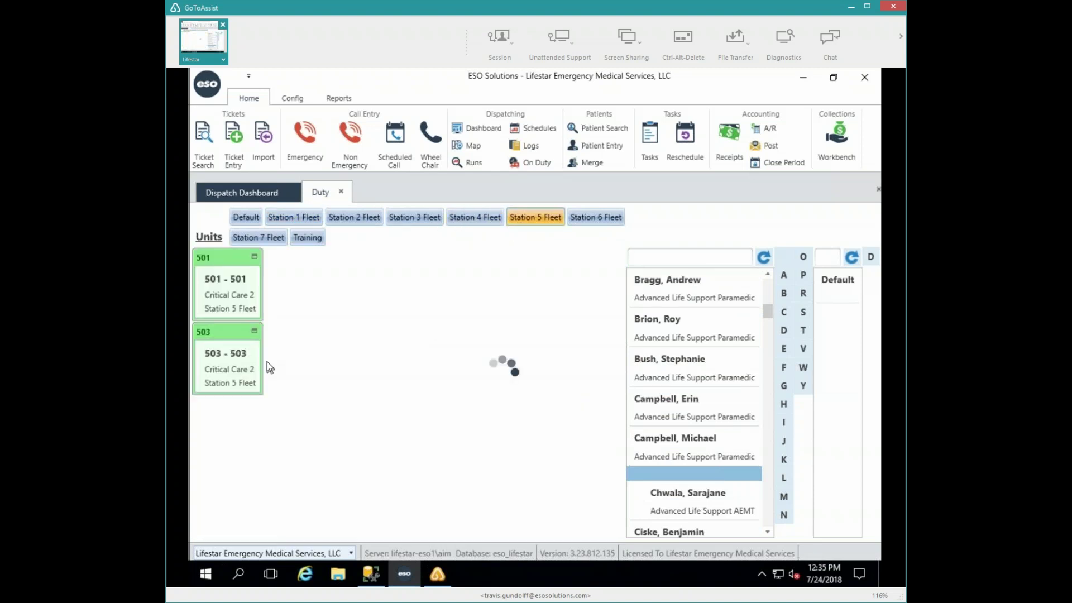
pyautogui.click(254, 333)
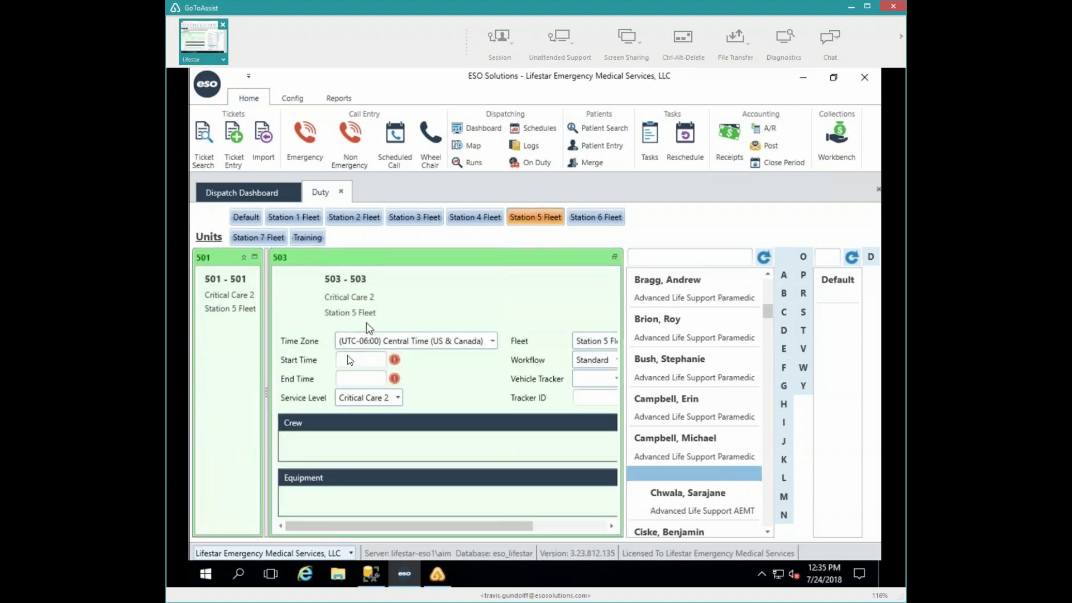
pyautogui.click(368, 364)
pyautogui.write(':00')
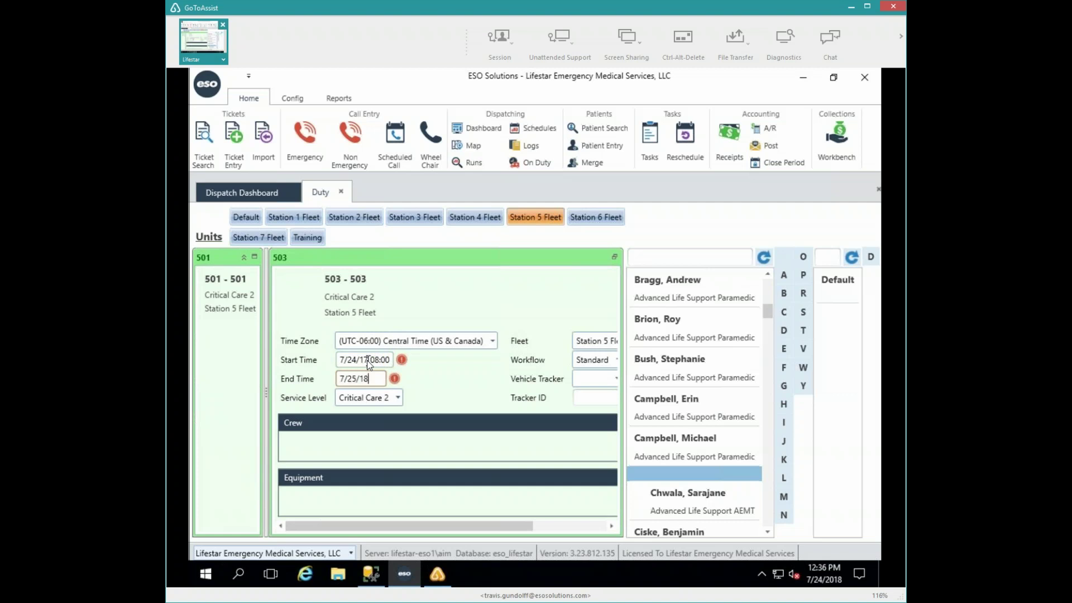
pyautogui.press('Return')
pyautogui.press('BackSpace')
pyautogui.write('8')
# - Set unit 503's end time to 07/25/2018 08:00
pyautogui.click(393, 380)
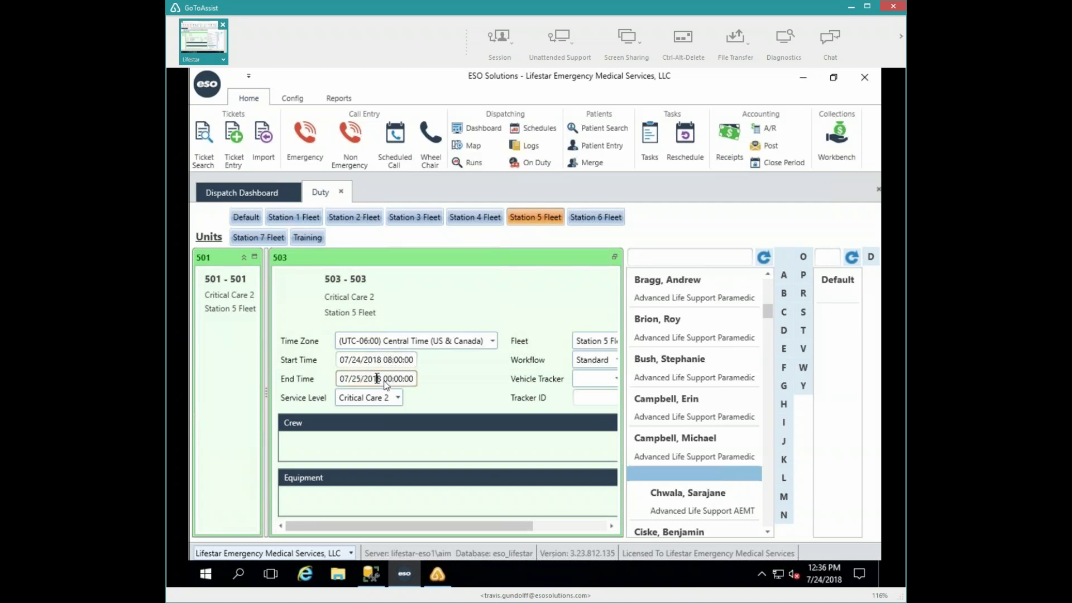
pyautogui.click(384, 379)
pyautogui.hotkey('shift', 'Right')
pyautogui.hotkey('shift', 'Right')
pyautogui.hotkey('shift', 'Right')
pyautogui.hotkey('shift', 'Right')
pyautogui.hotkey('shift', 'Right')
pyautogui.hotkey('shift', 'Right')
pyautogui.hotkey('shift', 'Right')
pyautogui.hotkey('shift', 'Right')
pyautogui.write('08:00')
pyautogui.press('Tab')
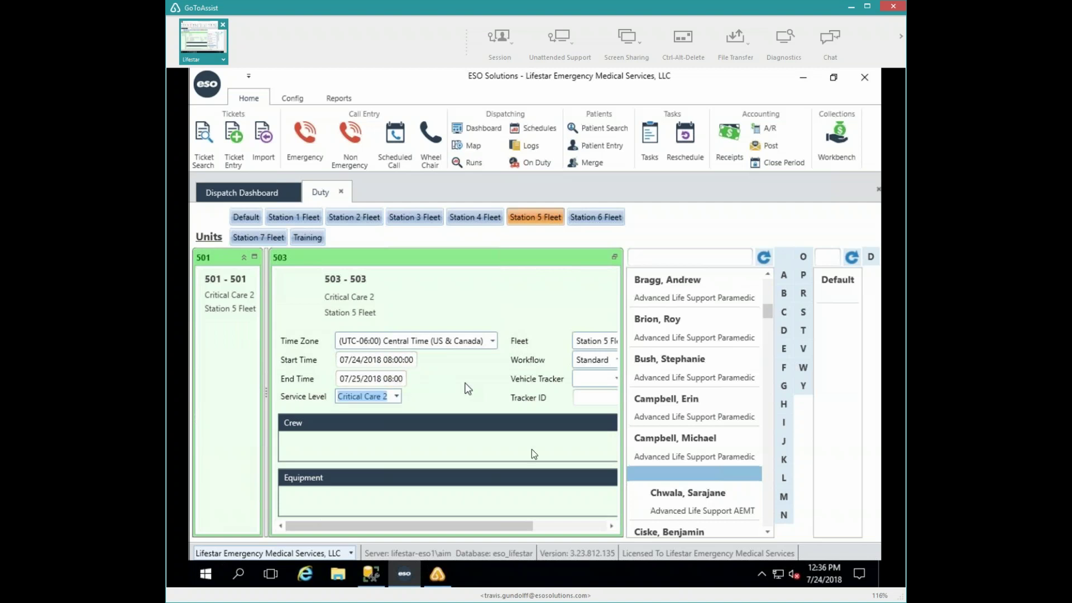
pyautogui.click(589, 365)
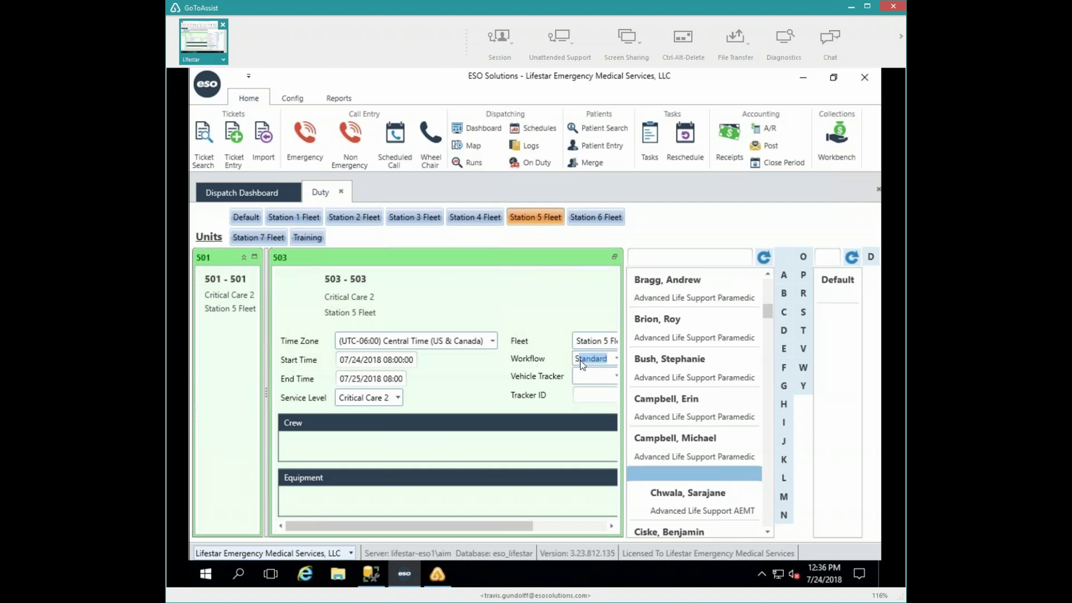
# - Set unit 503's fleet to Training
pyautogui.hotkey('shift', 'Tab')
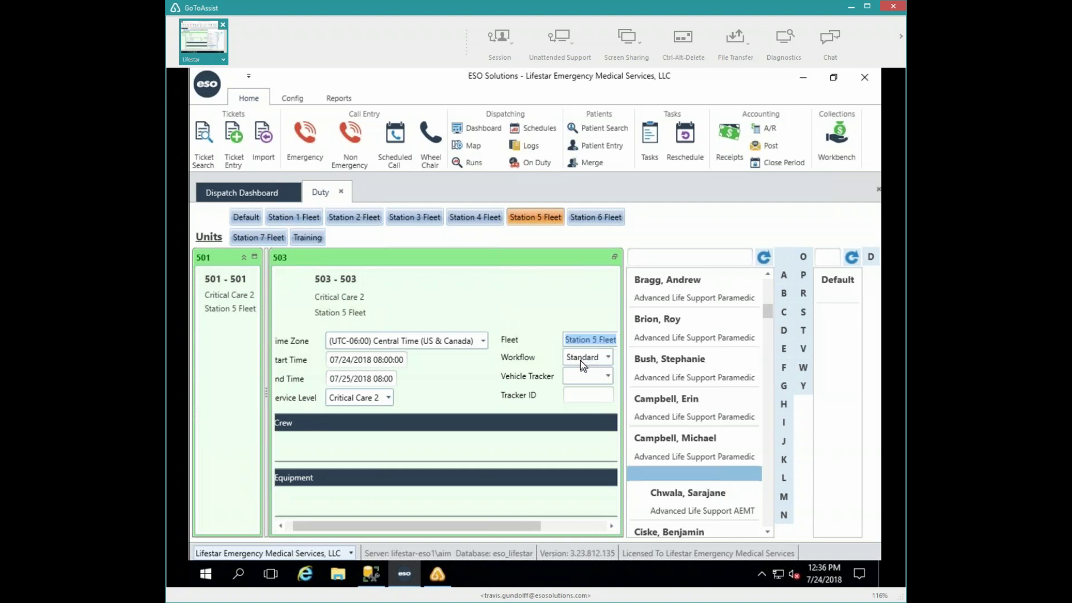
pyautogui.write('Training')
pyautogui.press('Tab')
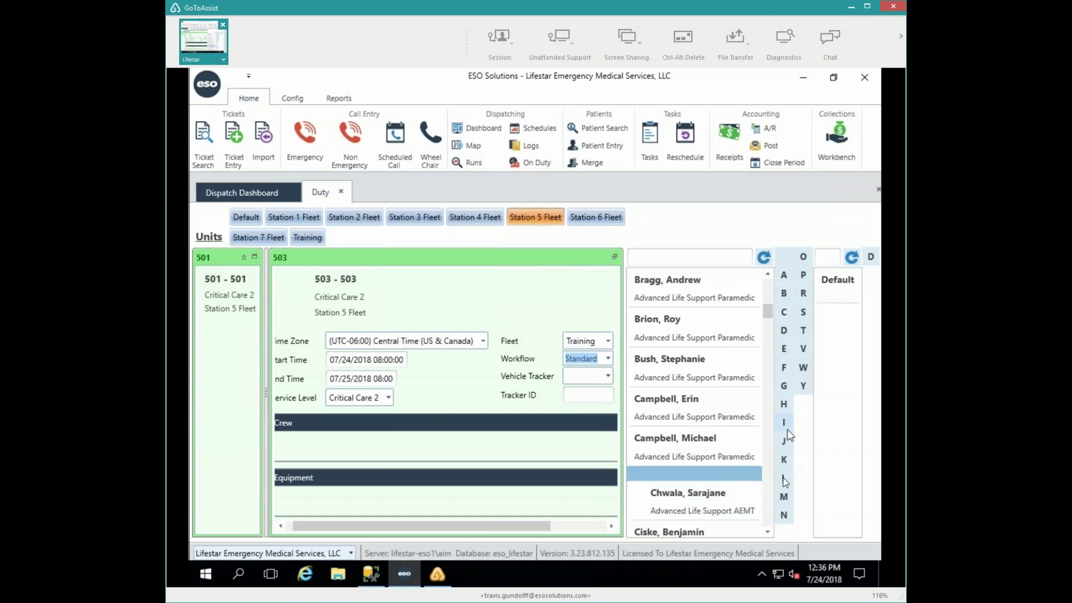
# - Add a paramedic from the L names to unit 503's crew
pyautogui.click(783, 478)
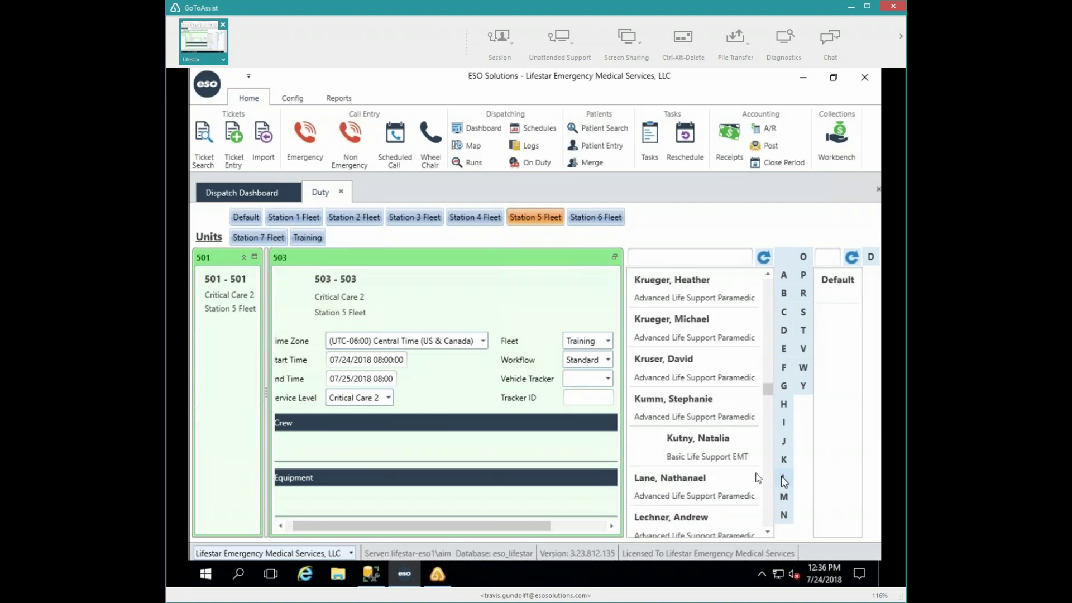
pyautogui.scroll(-1, 702, 489)
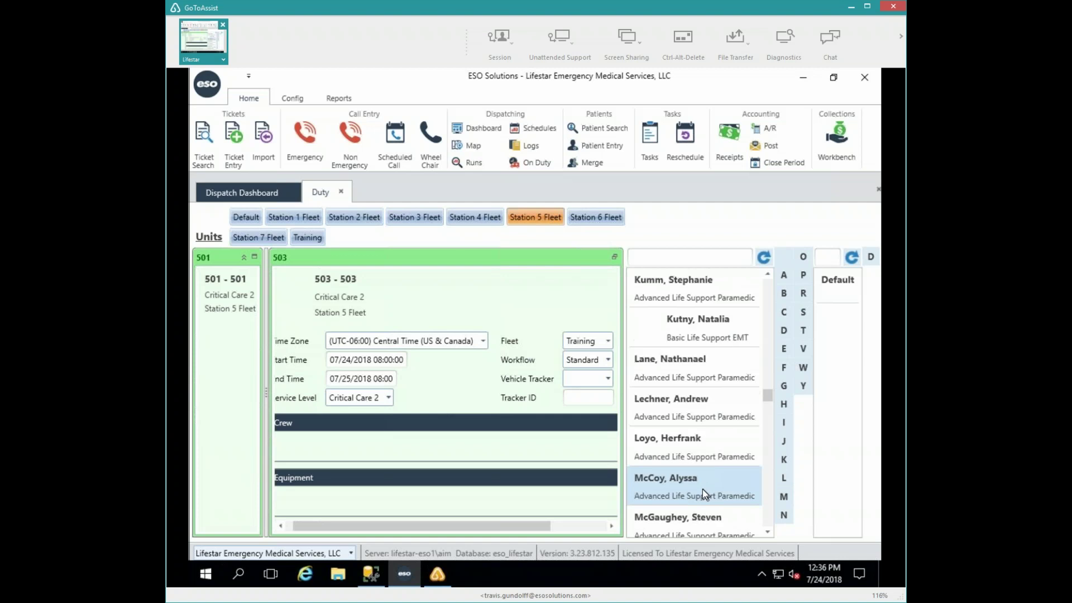
pyautogui.doubleClick(701, 447)
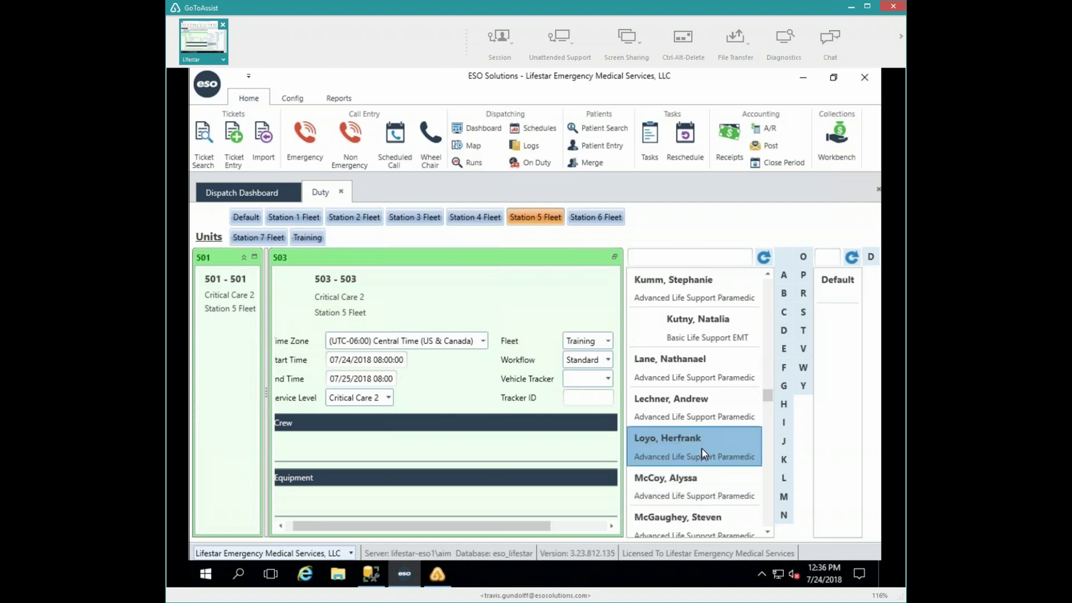
pyautogui.click(803, 333)
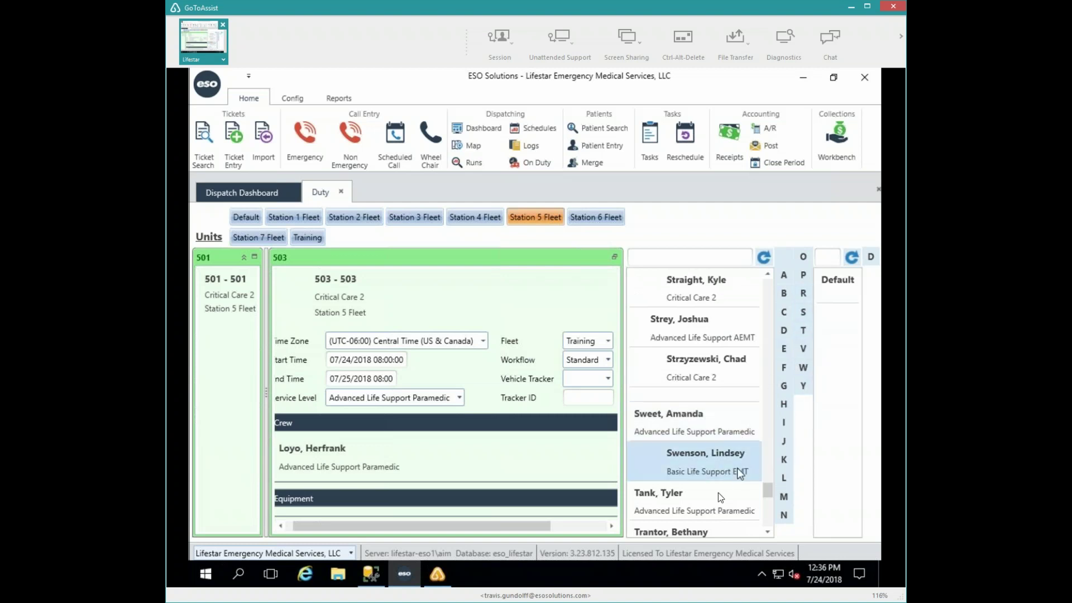
# - Add a second paramedic from the T names to unit 503's crew and put the unit on duty
pyautogui.doubleClick(712, 509)
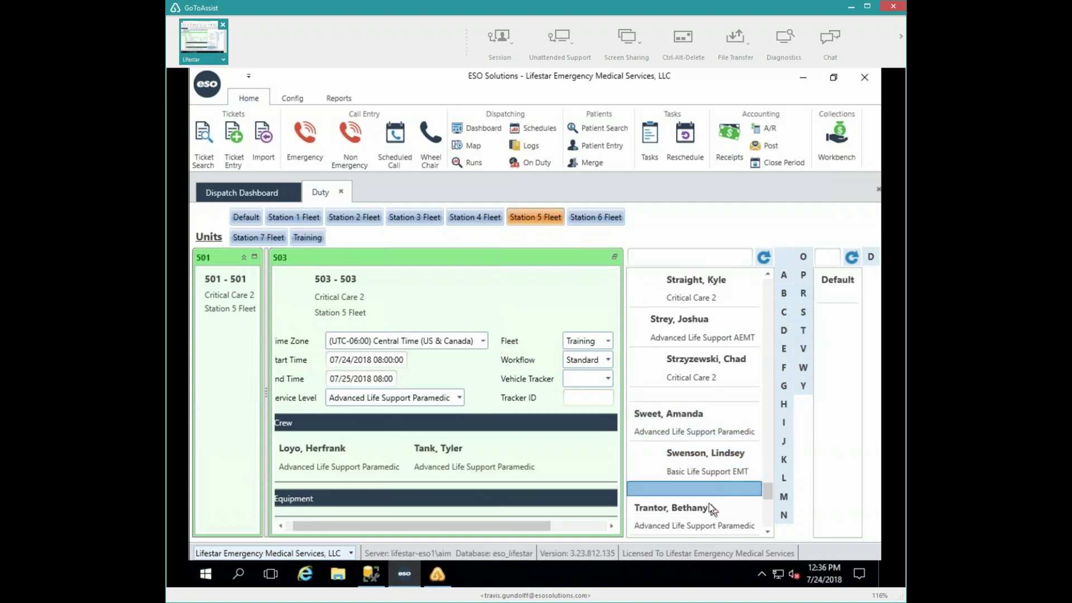
pyautogui.click(563, 526)
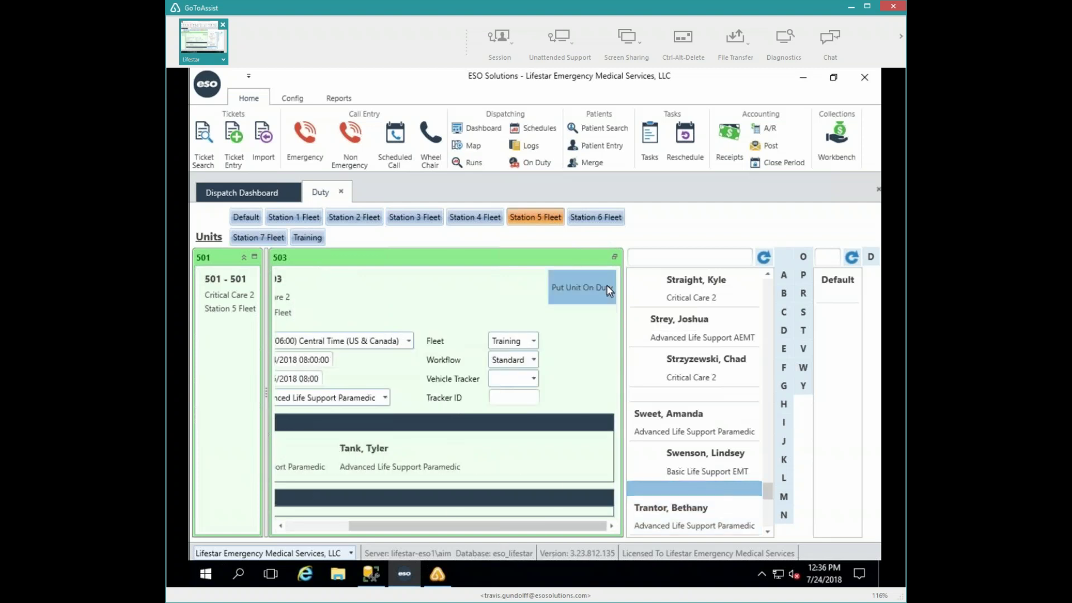
pyautogui.click(607, 286)
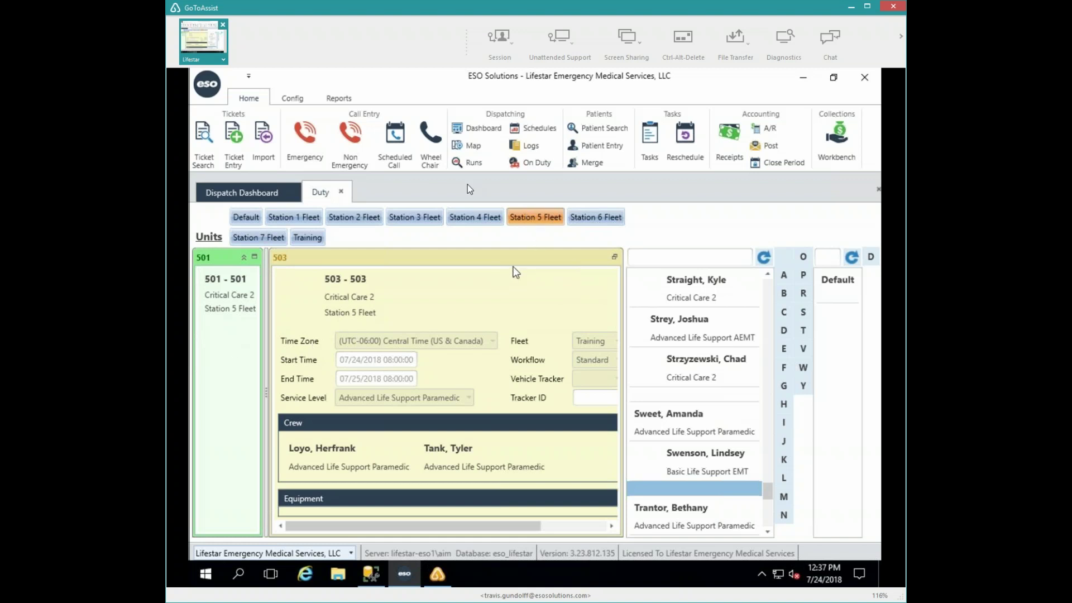
# - Close the duty screen and set Company to Training Company and Call Type to Discharge
pyautogui.click(341, 191)
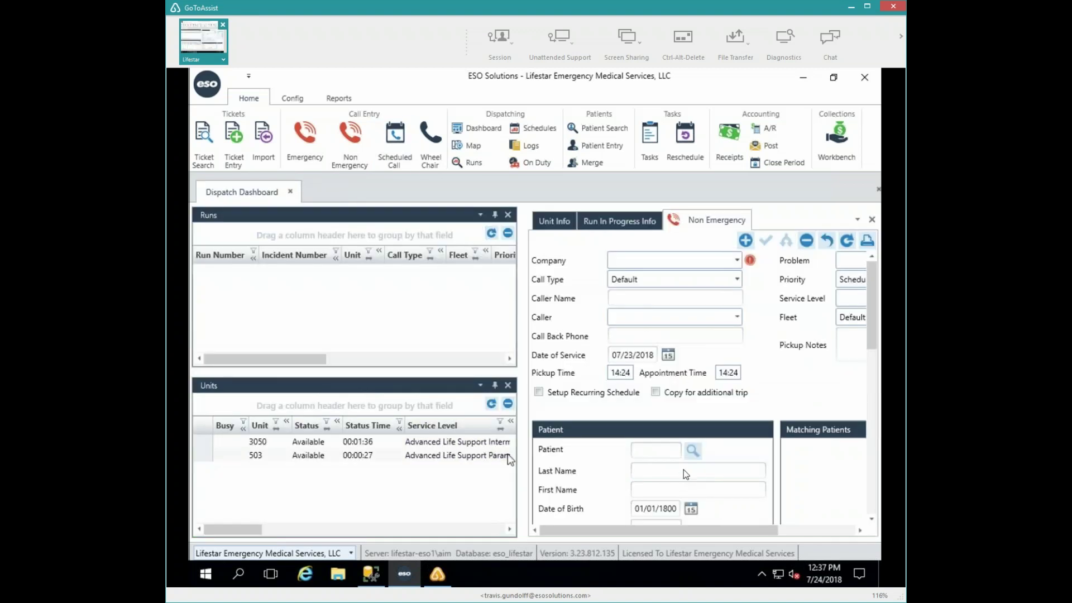
pyautogui.click(736, 259)
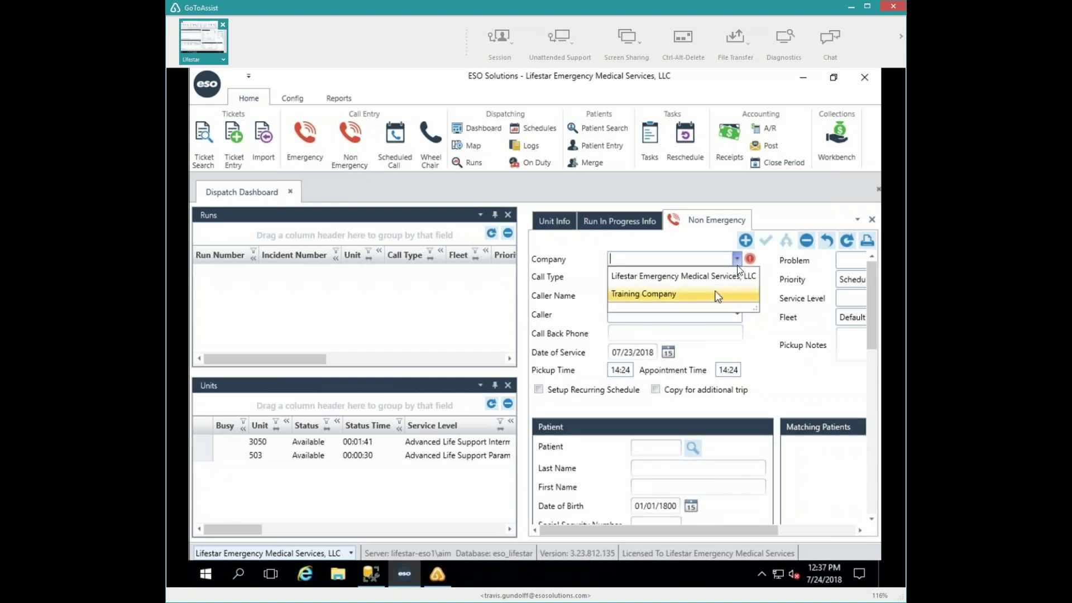
pyautogui.click(670, 293)
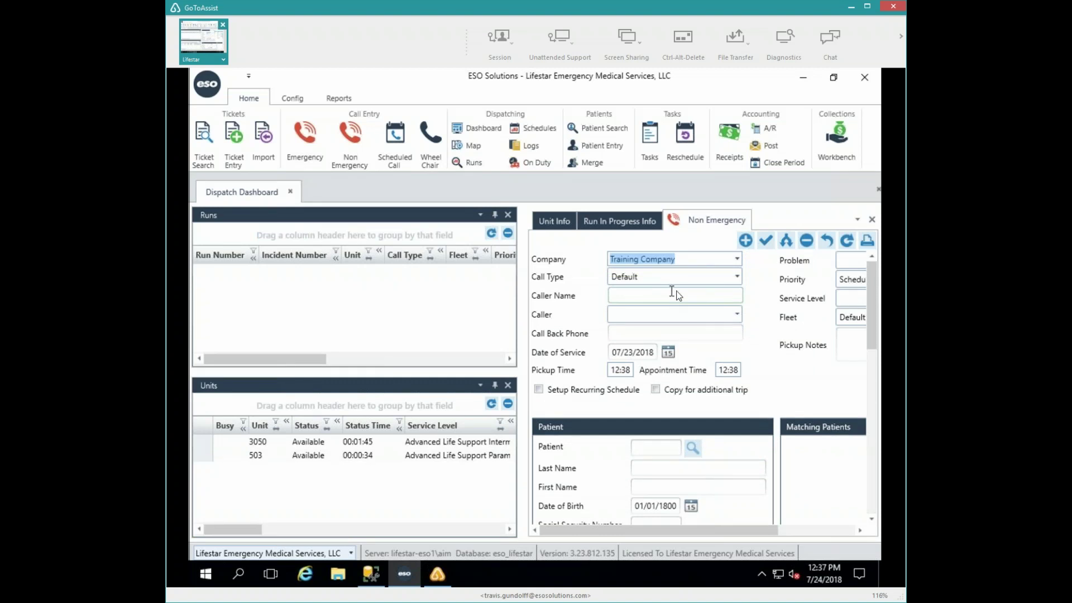
pyautogui.click(736, 277)
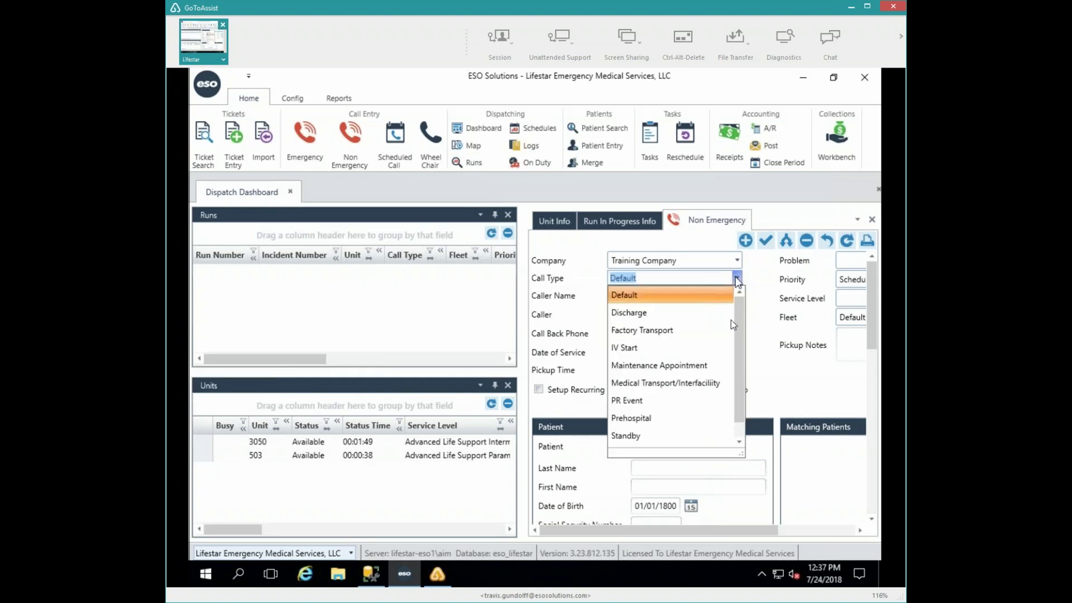
pyautogui.click(646, 313)
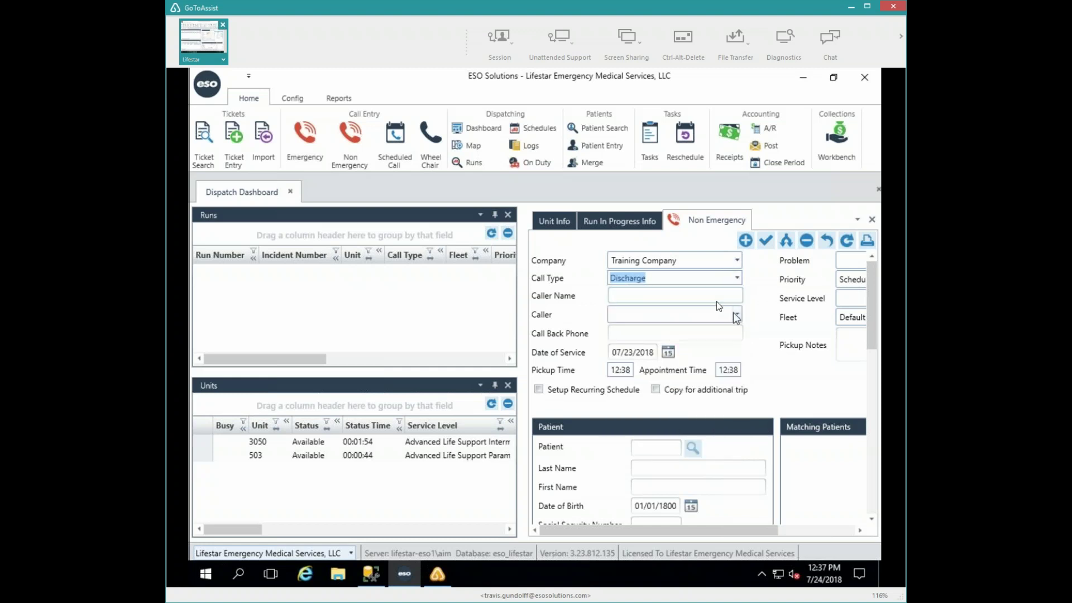
# - Enter the caller's name and set Caller to Nursing Home
pyautogui.click(716, 300)
pyautogui.write('Steve')
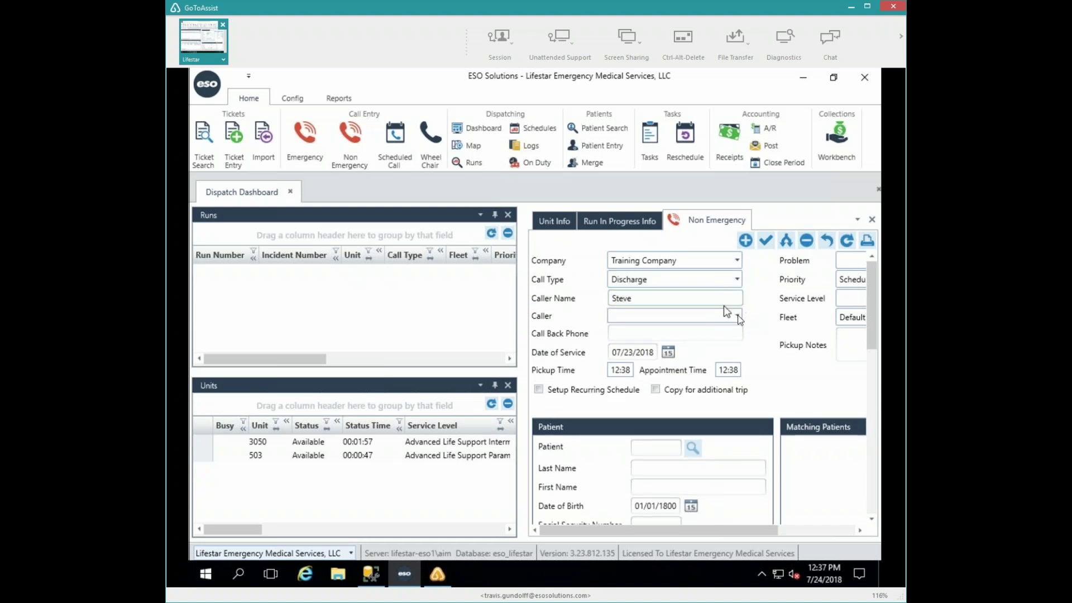
pyautogui.click(737, 317)
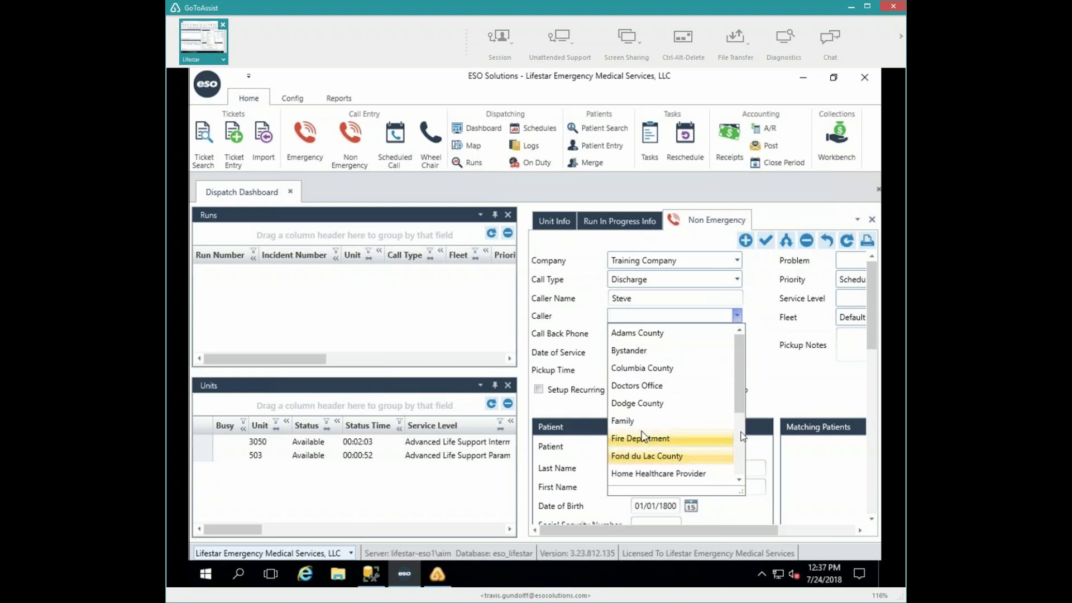
pyautogui.scroll(-3, 722, 402)
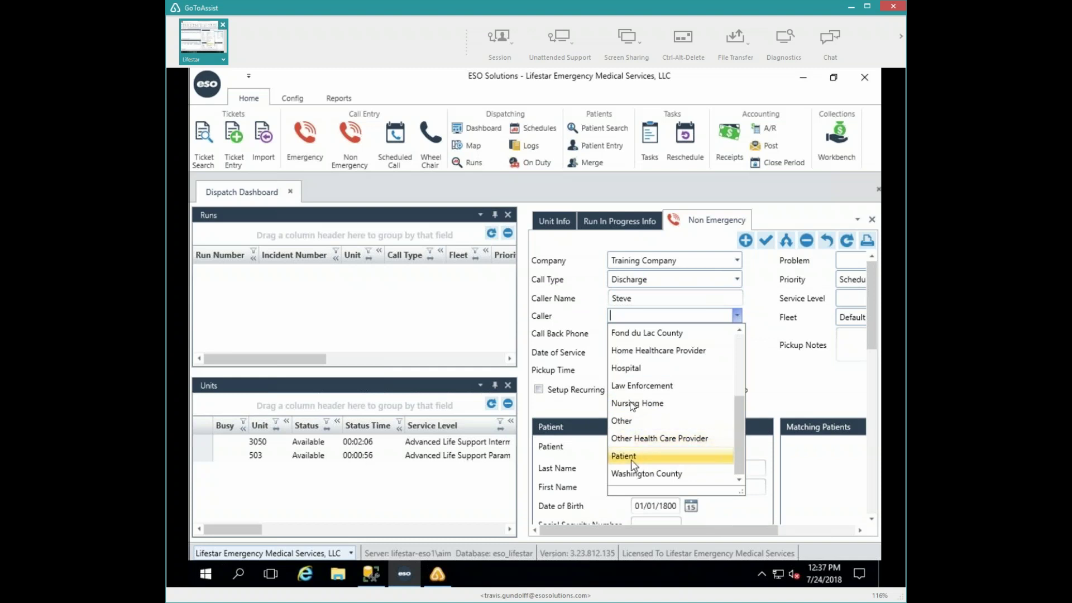
pyautogui.click(636, 404)
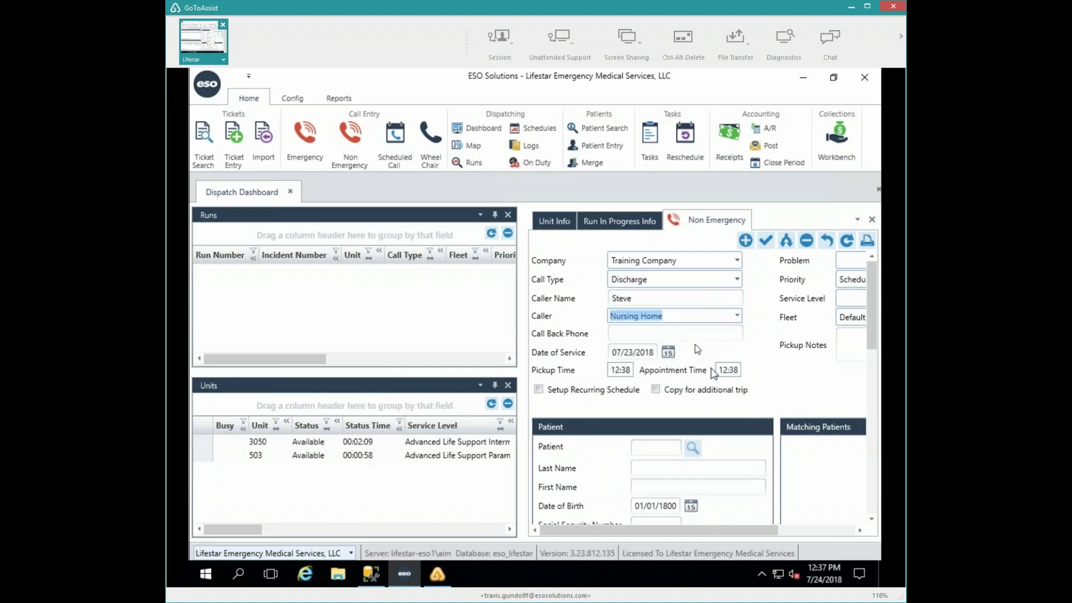
# - Enter the call-back phone number on the Non Emergency form
pyautogui.click(670, 335)
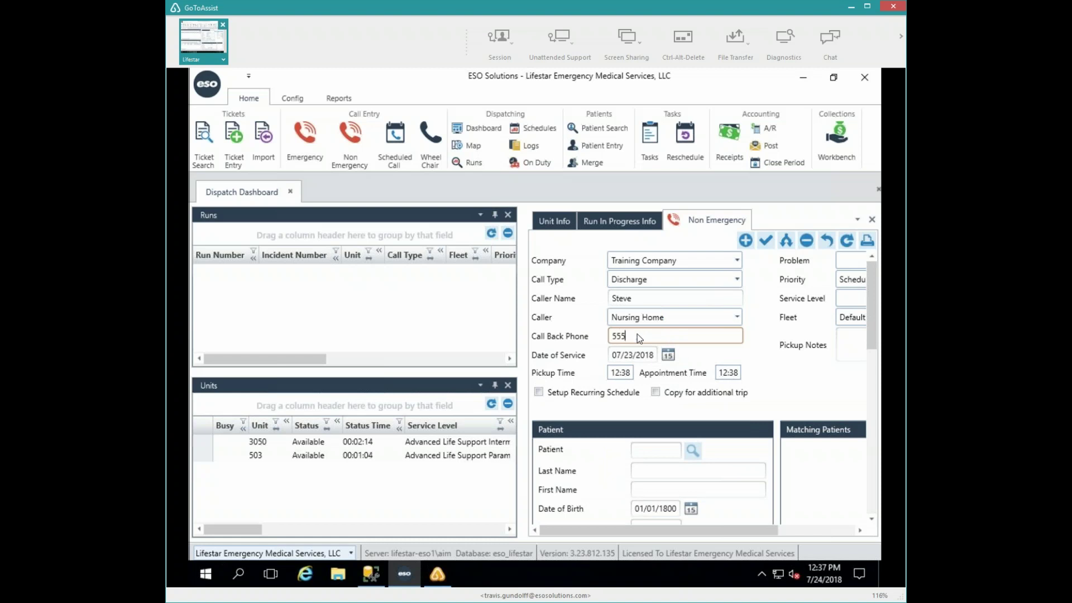
pyautogui.write('555-9')
pyautogui.write('85-7741')
pyautogui.press('Tab')
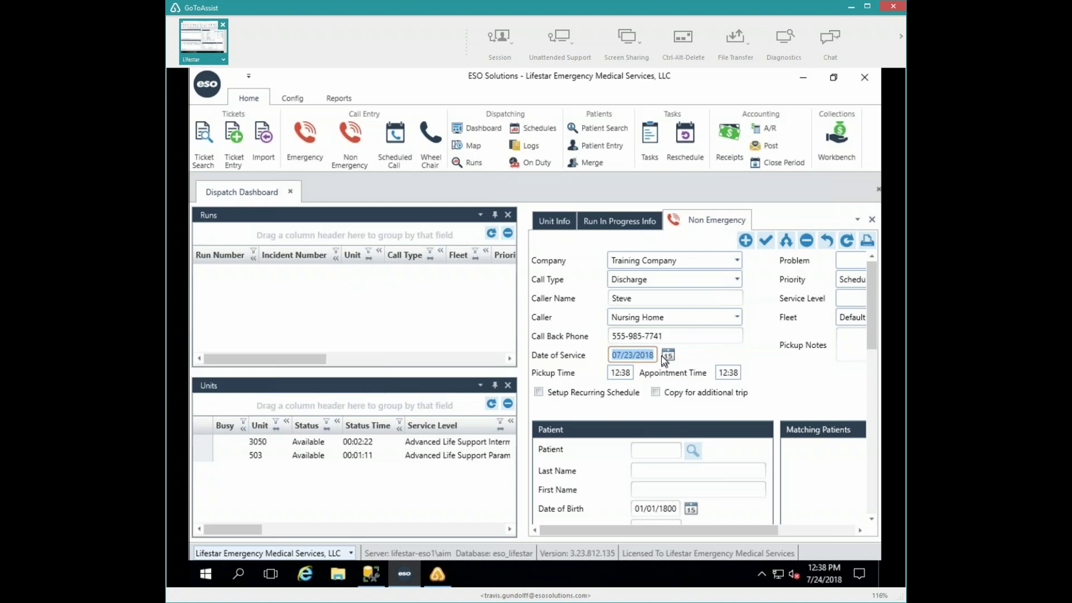
pyautogui.write('7/')
pyautogui.press('Escape')
# - Set the Date of Service to 7/24
pyautogui.click(651, 356)
pyautogui.doubleClick(651, 357)
pyautogui.press('BackSpace')
pyautogui.write('/')
pyautogui.press('BackSpace')
pyautogui.write('7/24')
pyautogui.click(639, 337)
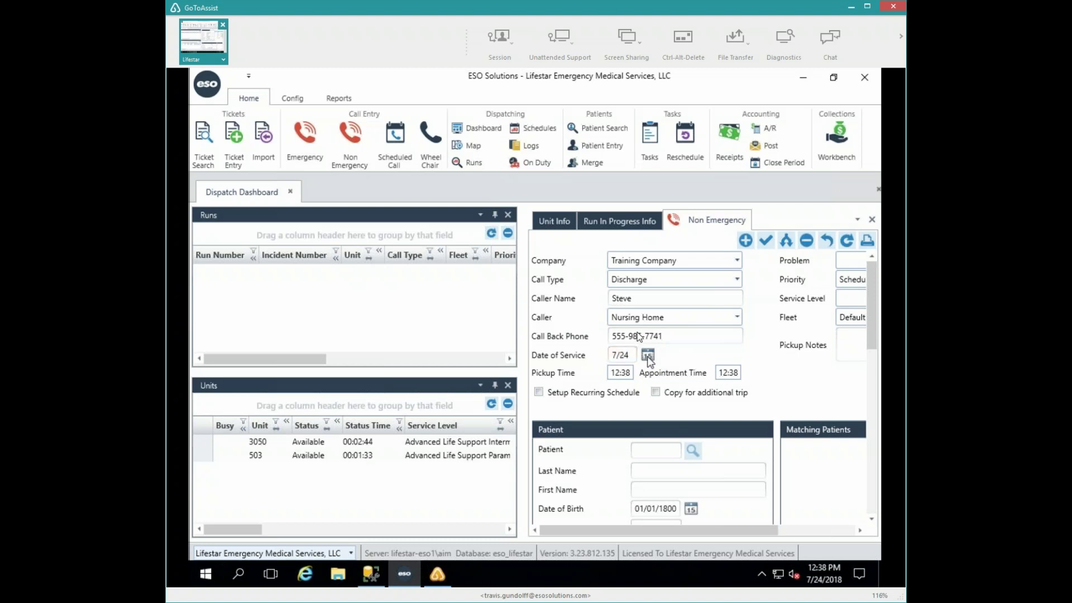
# - Re-enter the call-back phone number so it is complete and dash-formatted
pyautogui.click(619, 337)
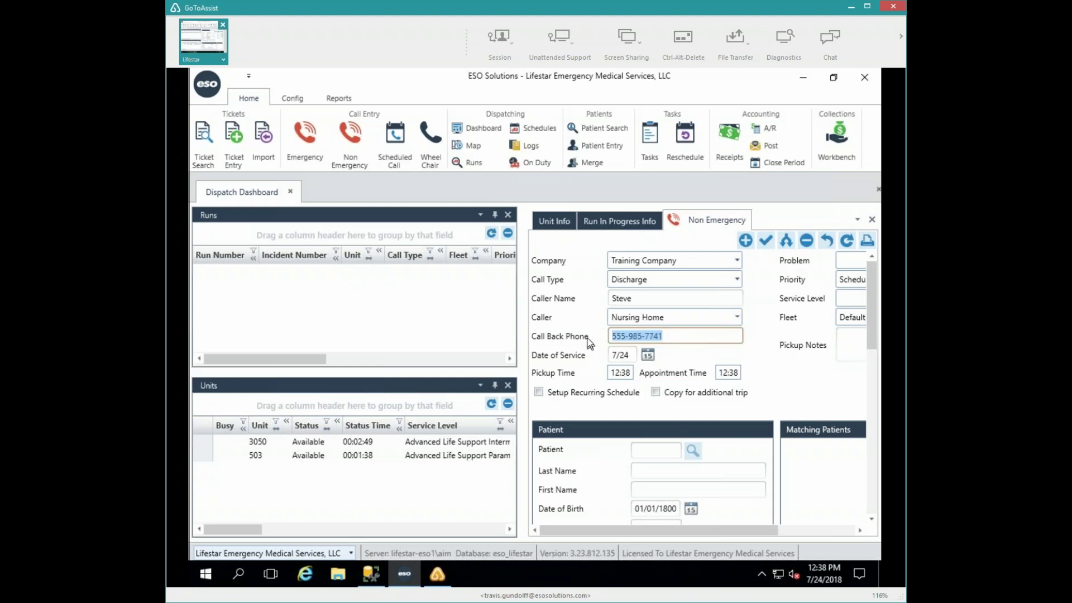
pyautogui.write('555985')
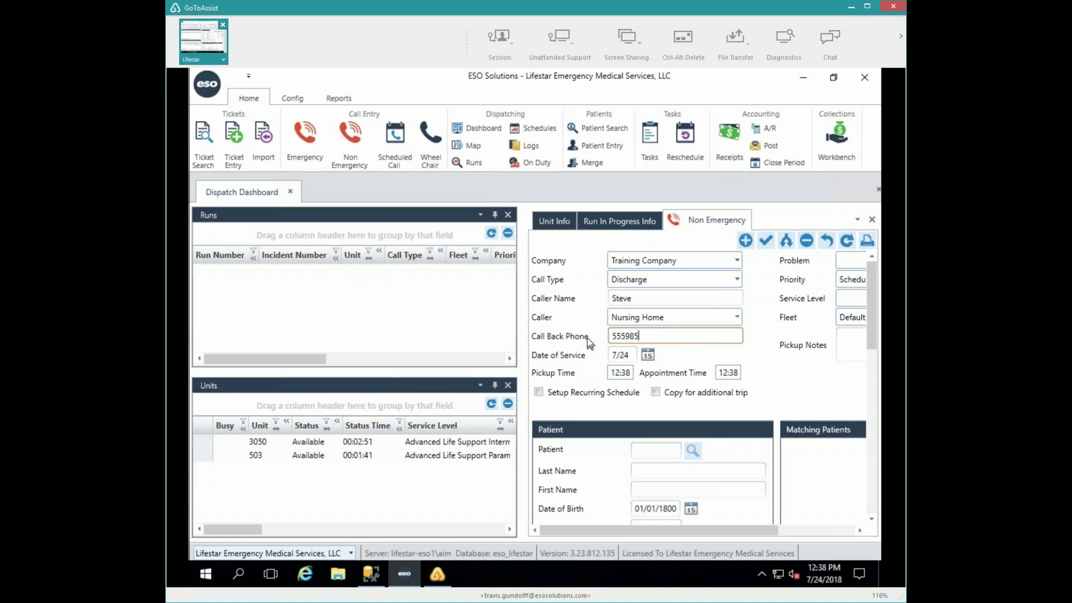
pyautogui.write('4714')
pyautogui.press('Tab')
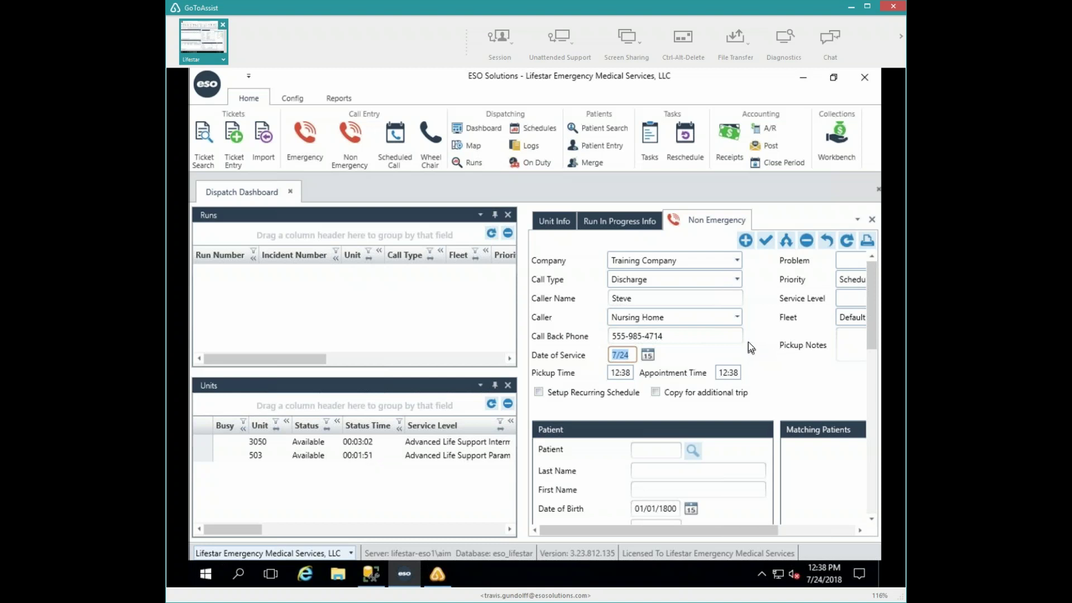
pyautogui.hotkey('shift', 'Tab')
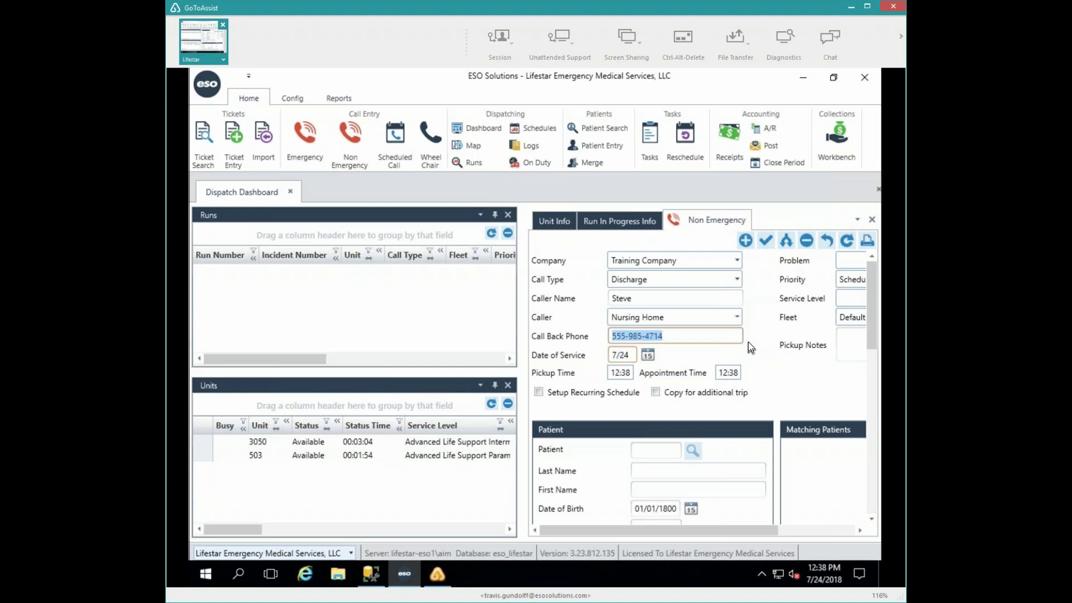
pyautogui.write('555')
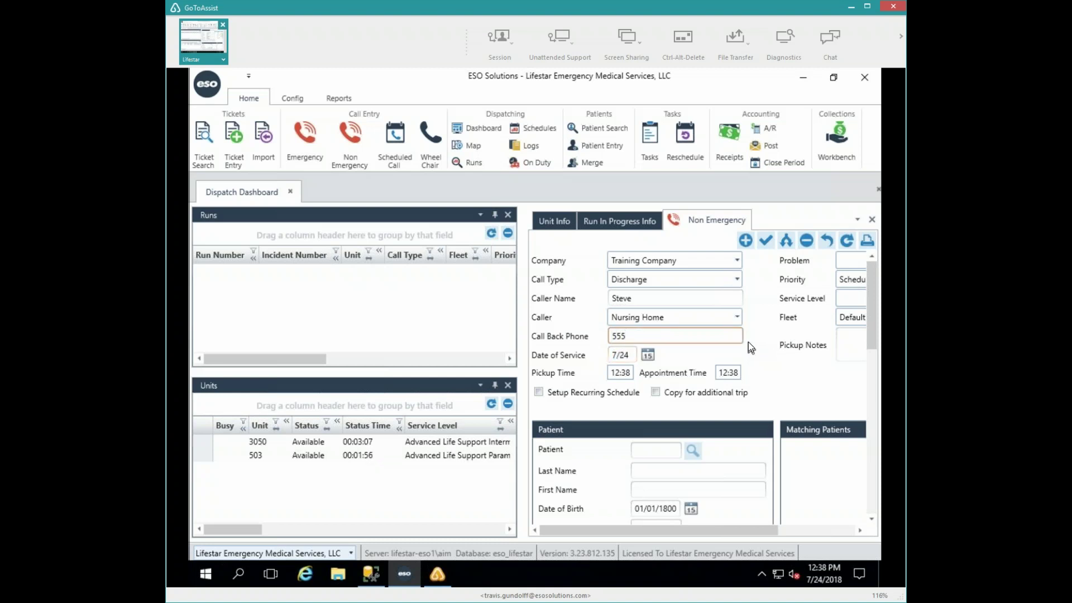
pyautogui.write('98574')
pyautogui.press('Tab')
pyautogui.click(654, 335)
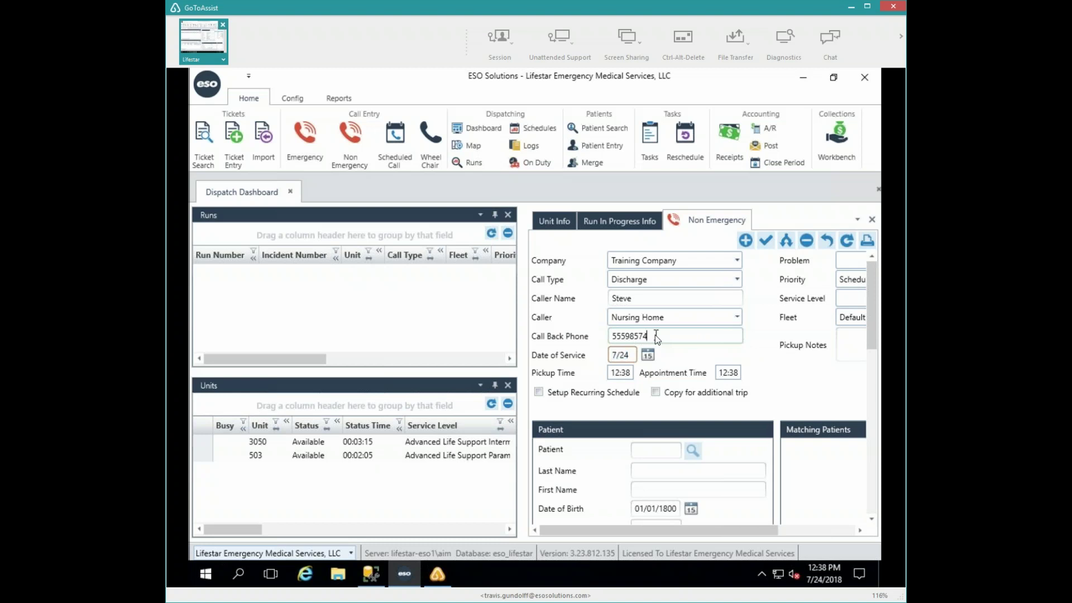
pyautogui.write('74')
pyautogui.press('Tab')
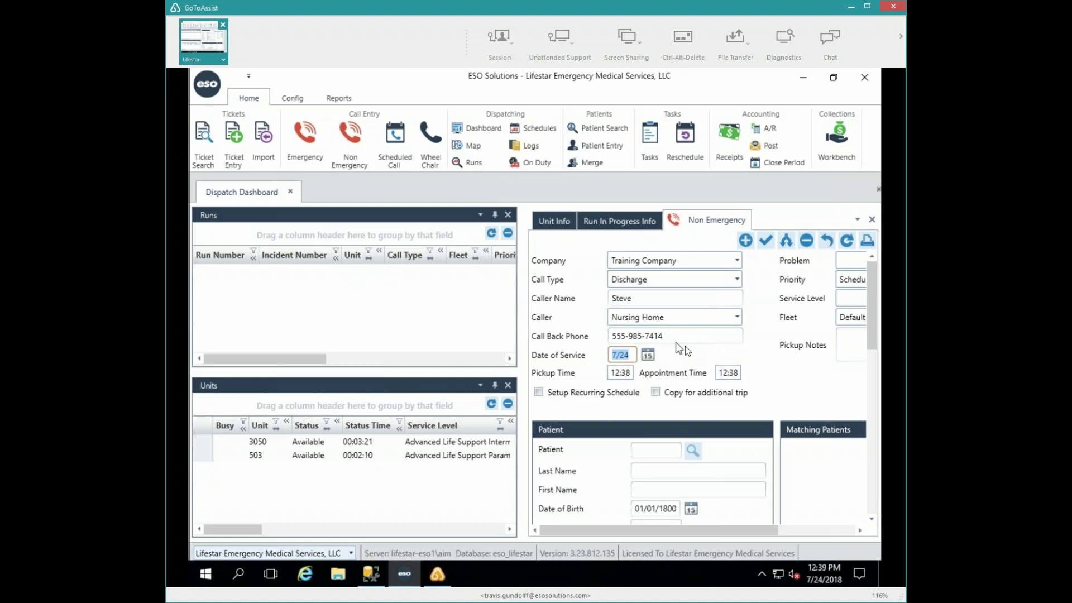
# - Type 1330 as Appointment Time and 1300 as Pickup Time on the call form
pyautogui.press('Tab')
pyautogui.press('Tab')
pyautogui.press('Tab')
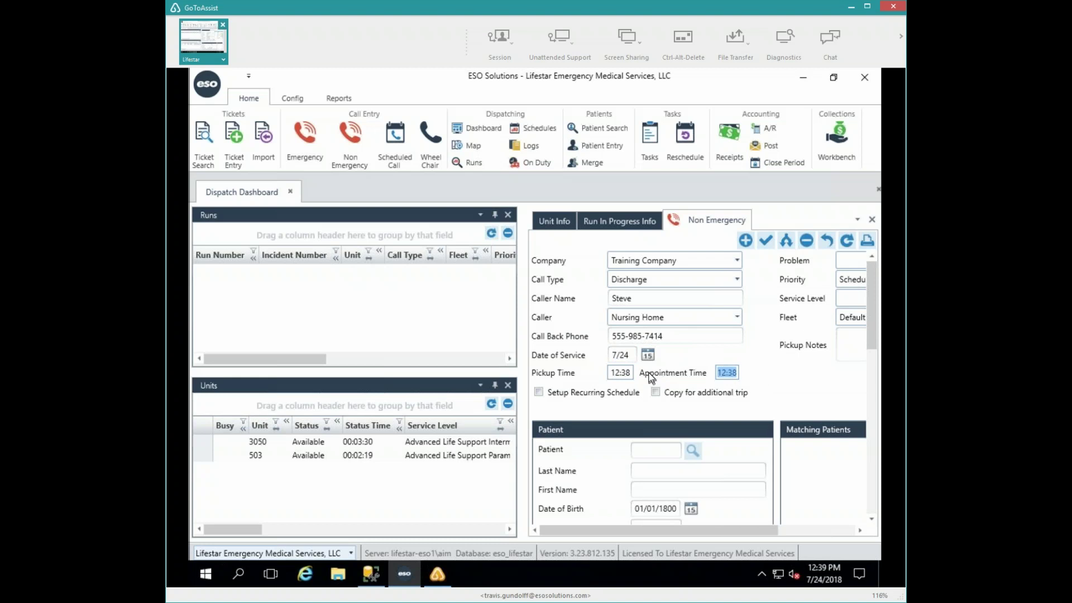
pyautogui.write('1330')
pyautogui.hotkey('shift', 'Tab')
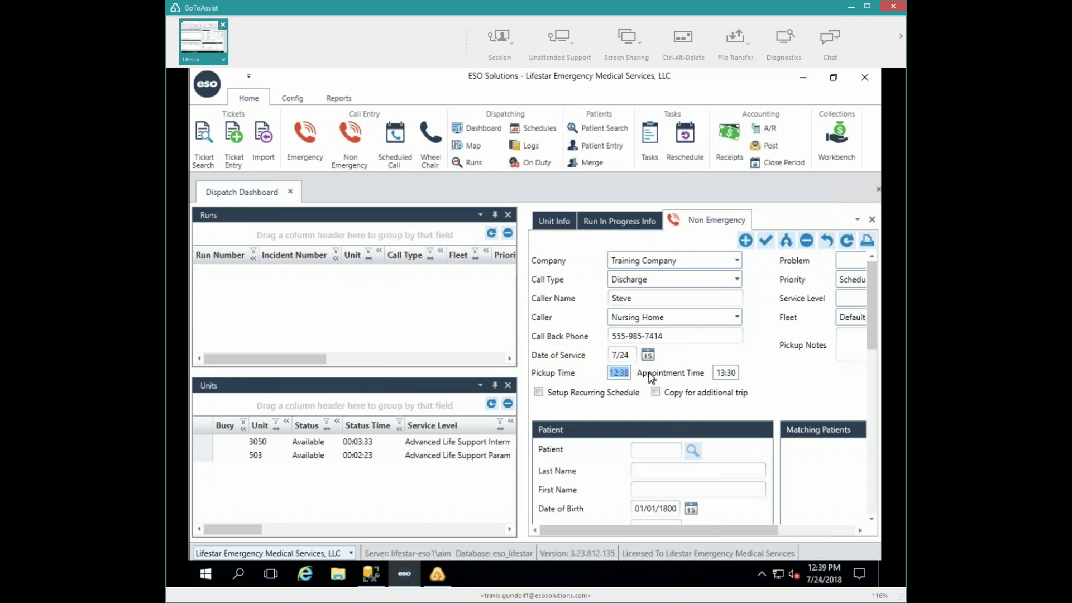
pyautogui.write('1300')
pyautogui.click(619, 373)
pyautogui.press('Tab')
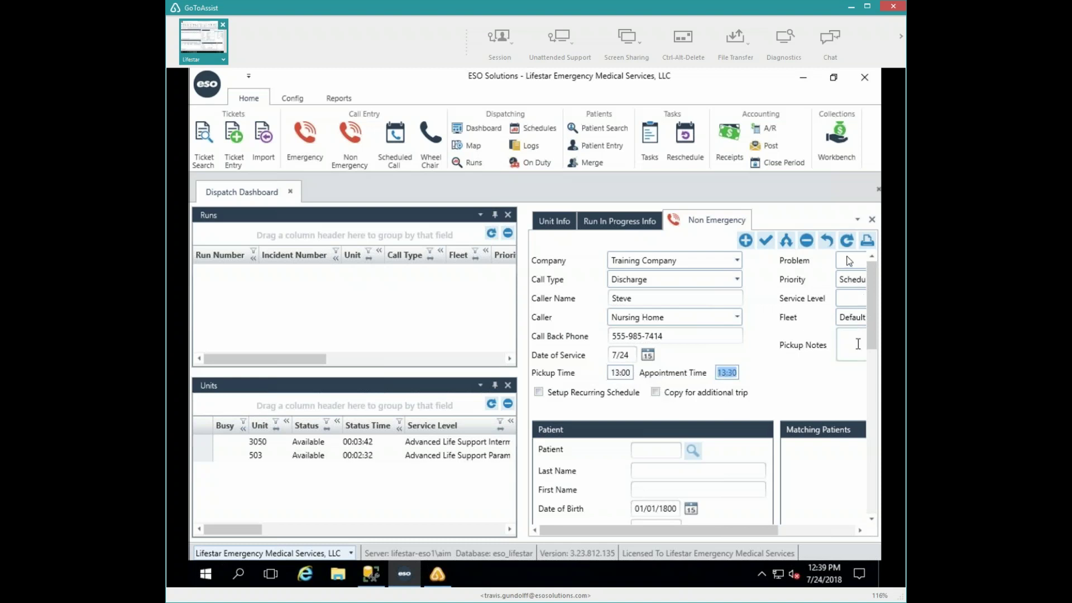
# - Pick Doctor's Appointment from the Problem list, which sets Priority to Scheduled Transport
pyautogui.click(850, 261)
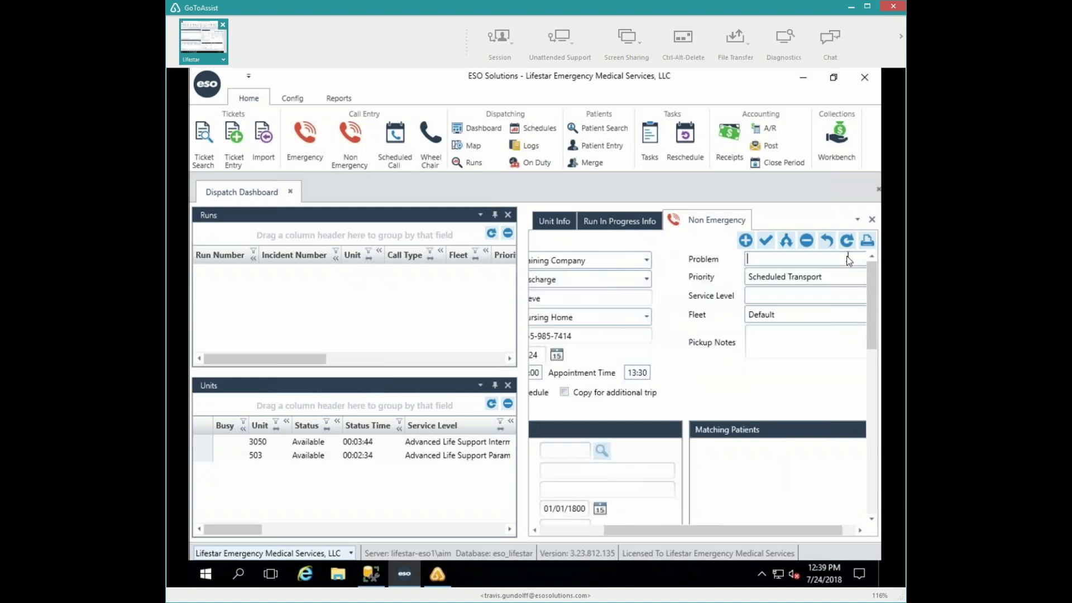
pyautogui.write('Dis')
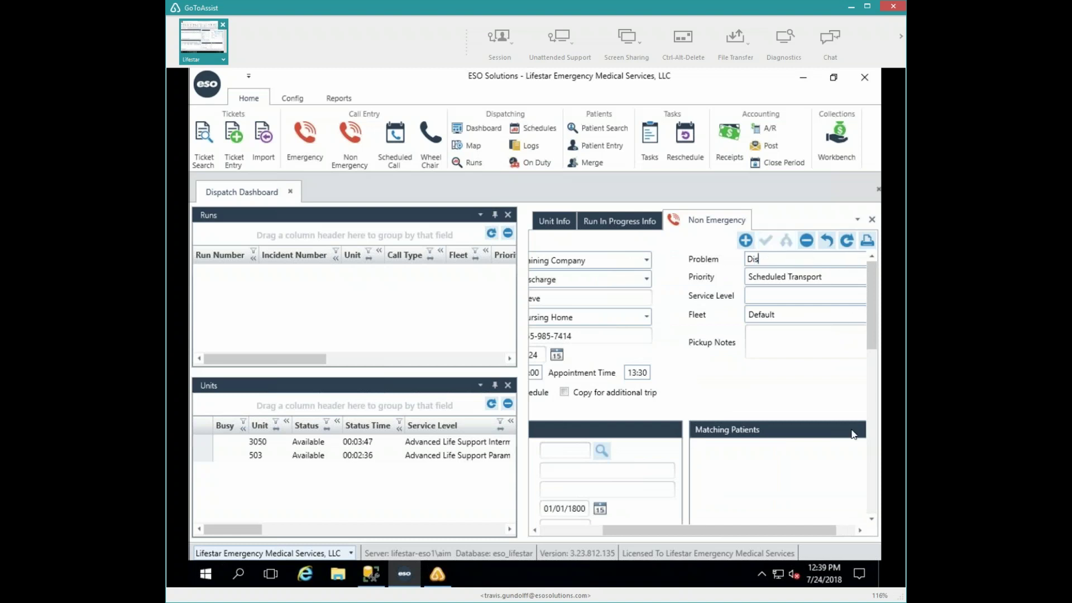
pyautogui.click(856, 260)
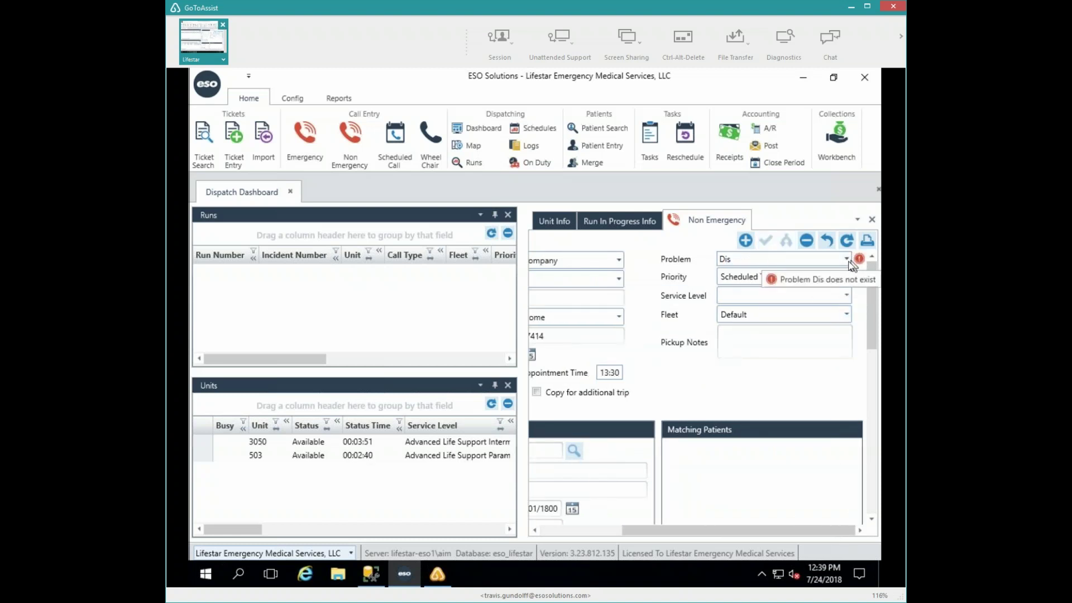
pyautogui.click(847, 260)
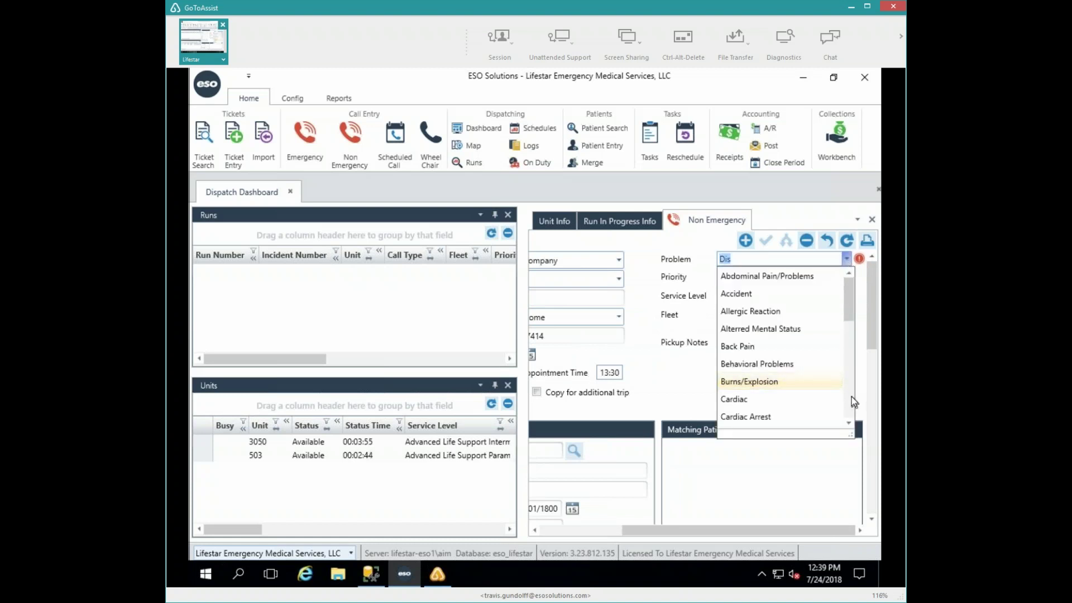
pyautogui.scroll(-3, 839, 387)
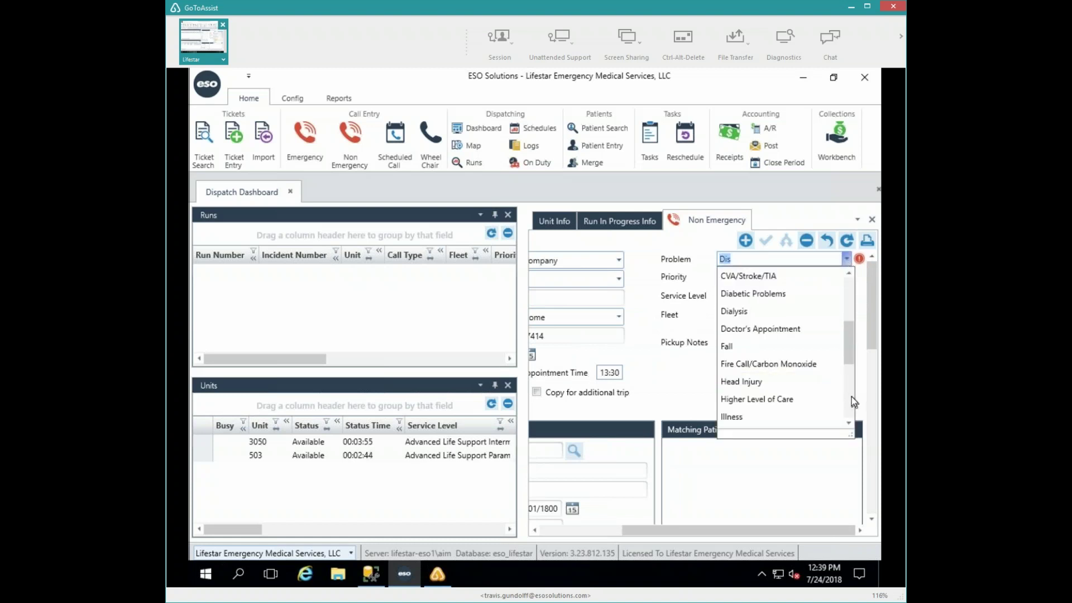
pyautogui.click(777, 329)
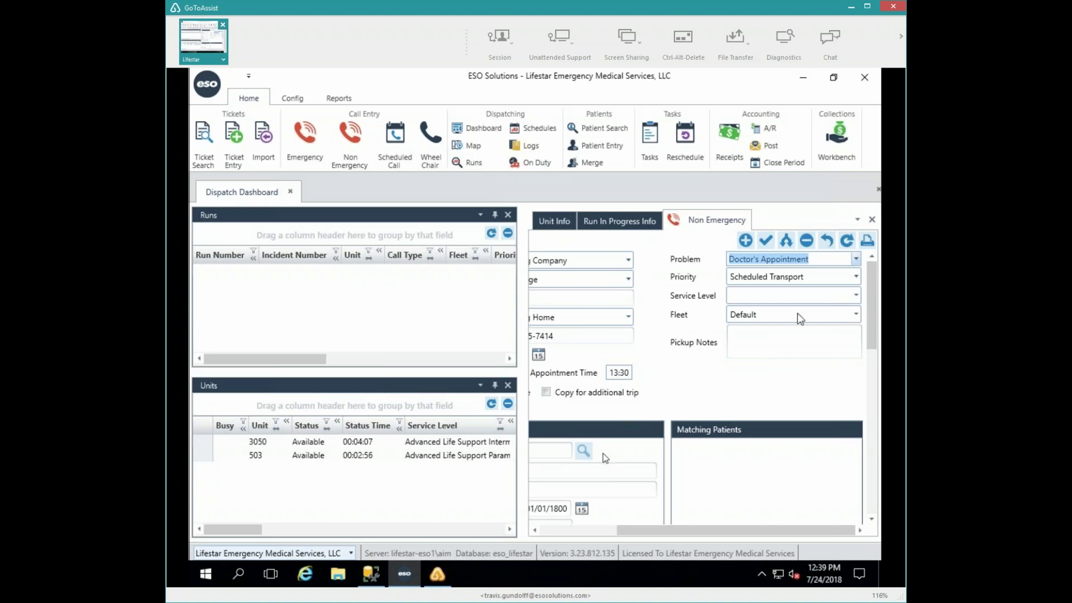
# - Change the call's pickup time to 13:30
pyautogui.click(566, 531)
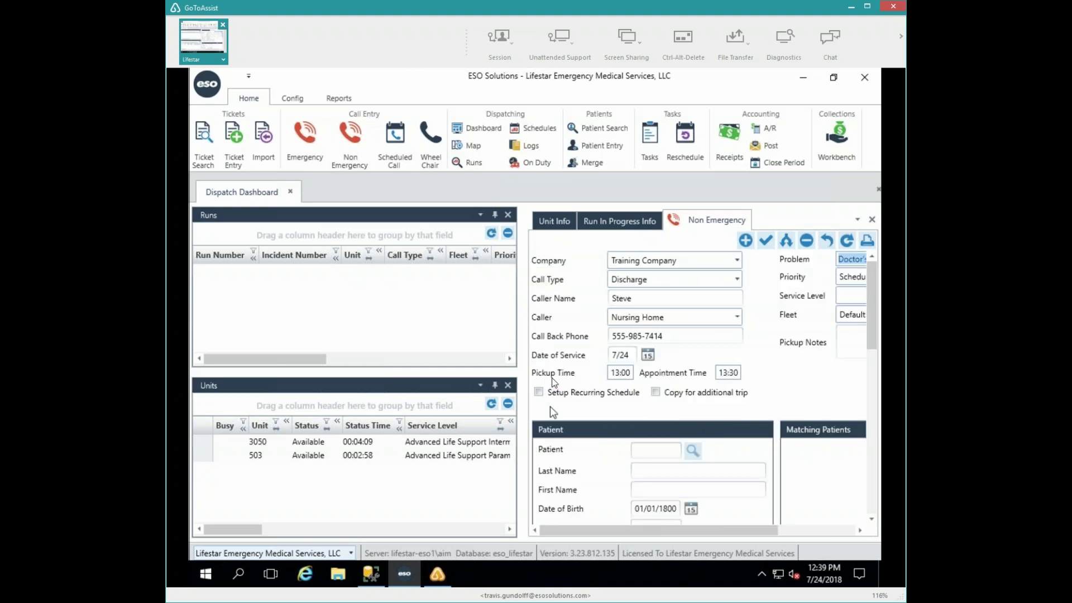
pyautogui.click(621, 373)
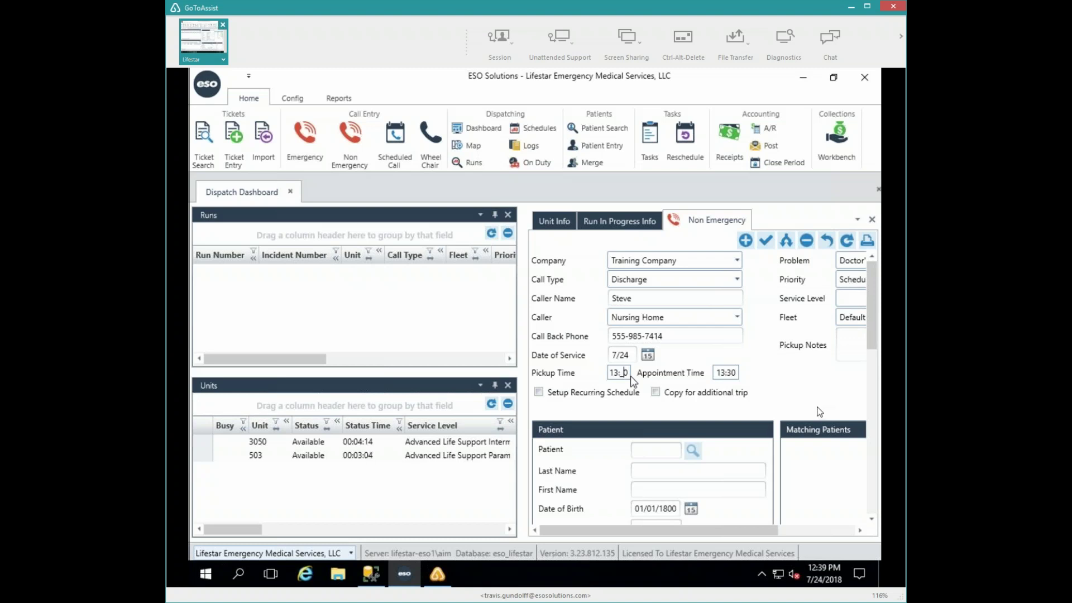
pyautogui.write('3')
pyautogui.press('Tab')
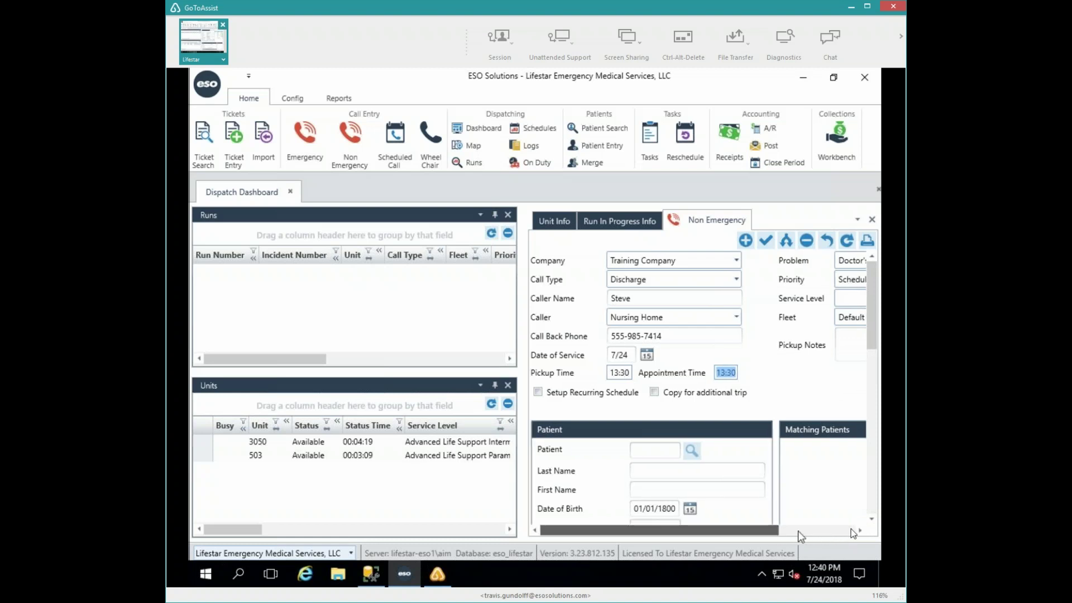
pyautogui.moveTo(774, 535); pyautogui.dragTo(854, 522)
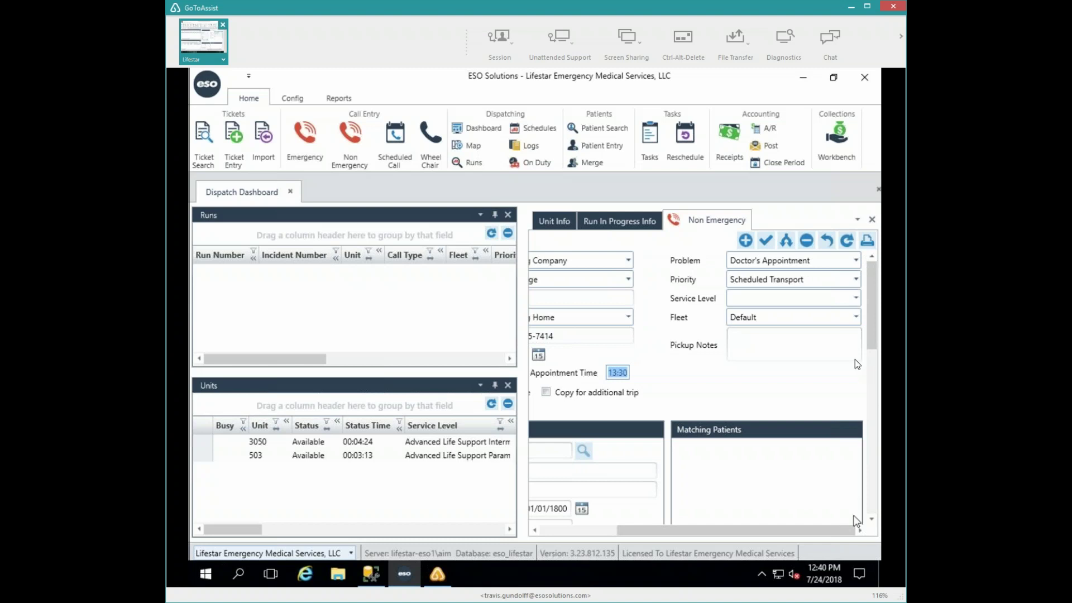
# - Keep Scheduled Transport priority and set service level Basic Life Support EMT and fleet Training
pyautogui.click(855, 278)
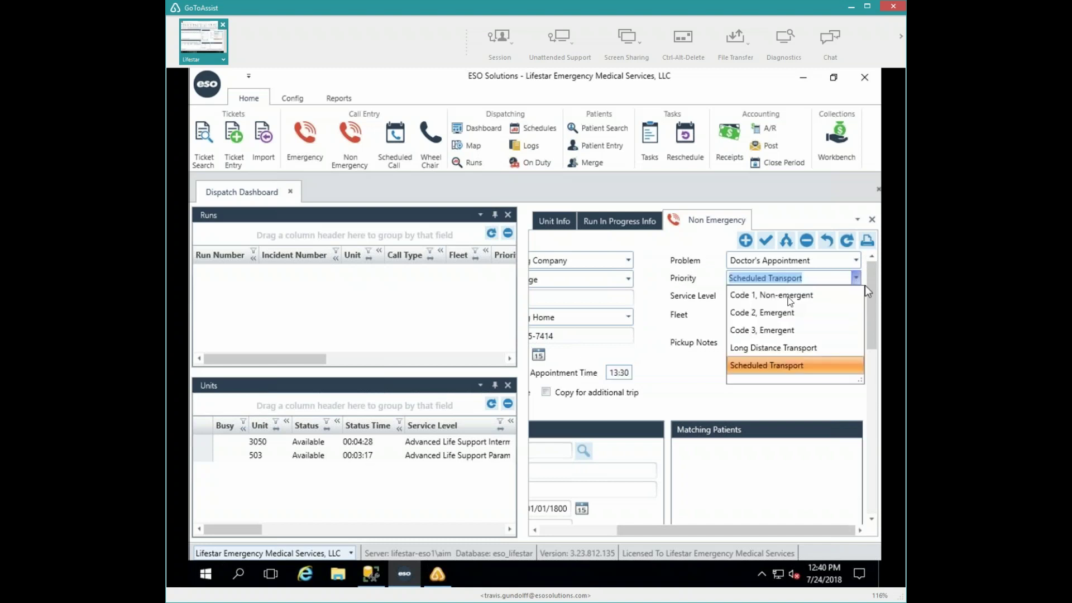
pyautogui.click(758, 367)
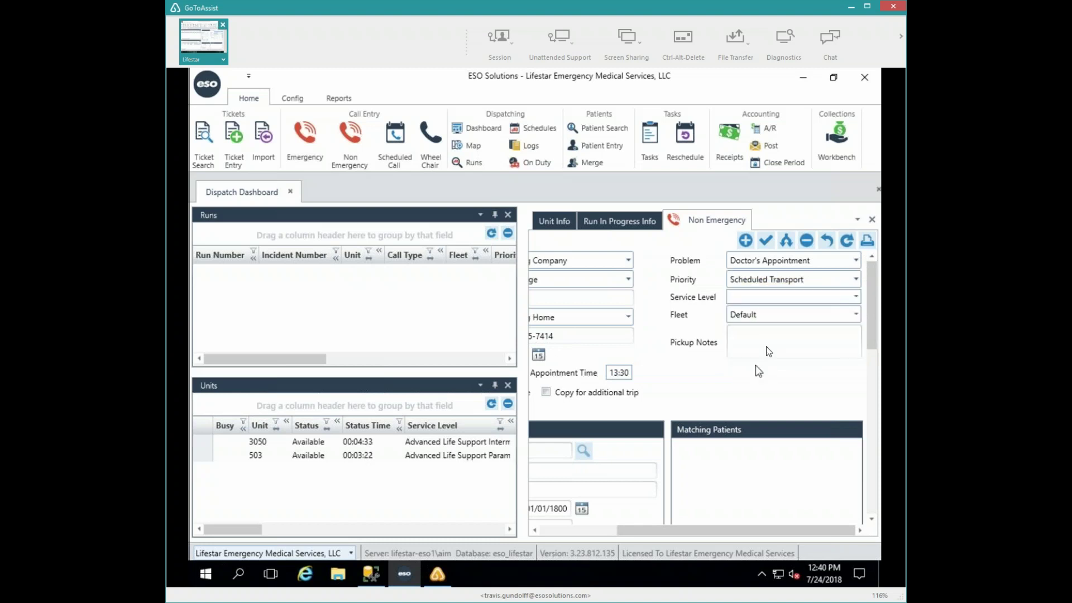
pyautogui.click(855, 297)
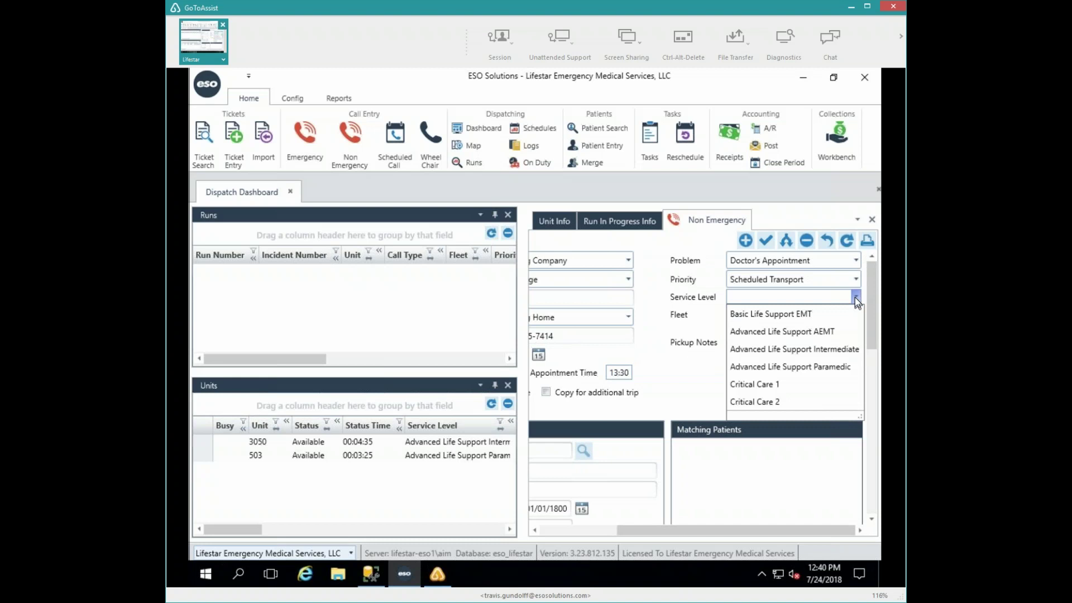
pyautogui.click(799, 313)
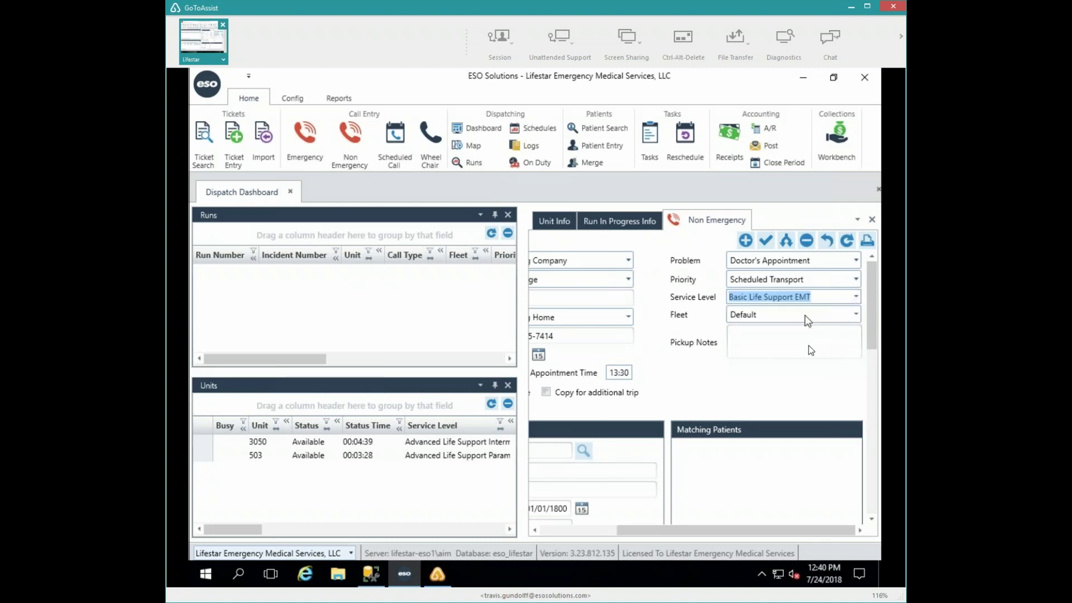
pyautogui.click(855, 316)
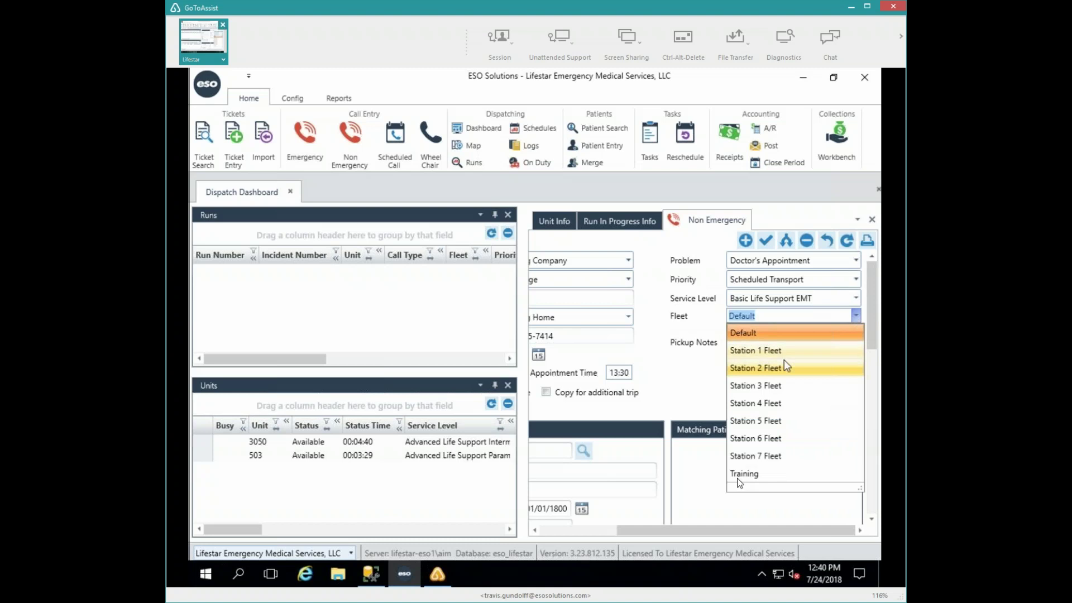
pyautogui.click(742, 474)
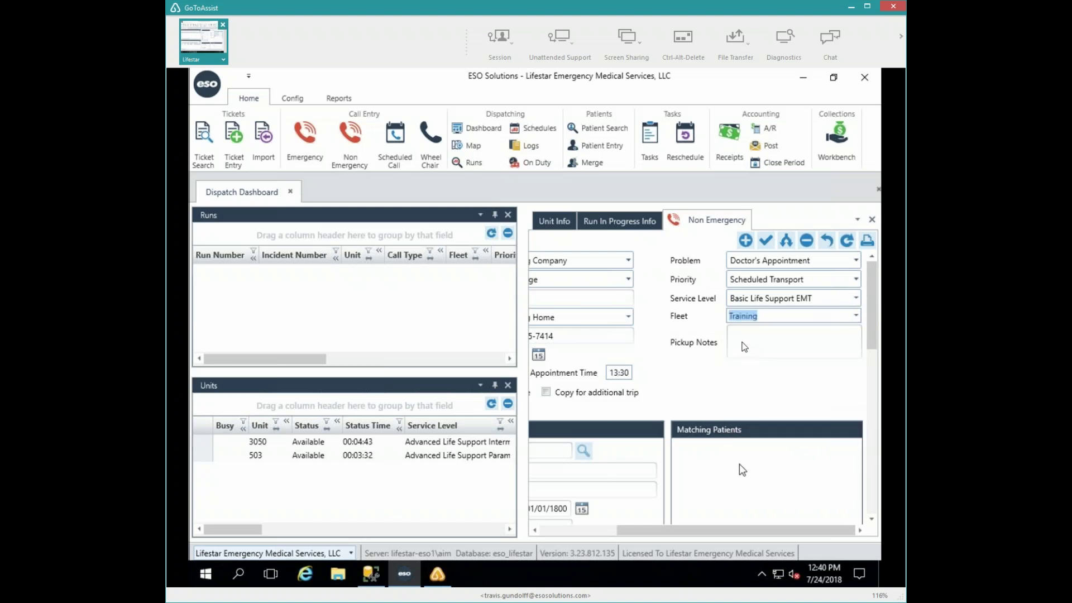
pyautogui.click(744, 345)
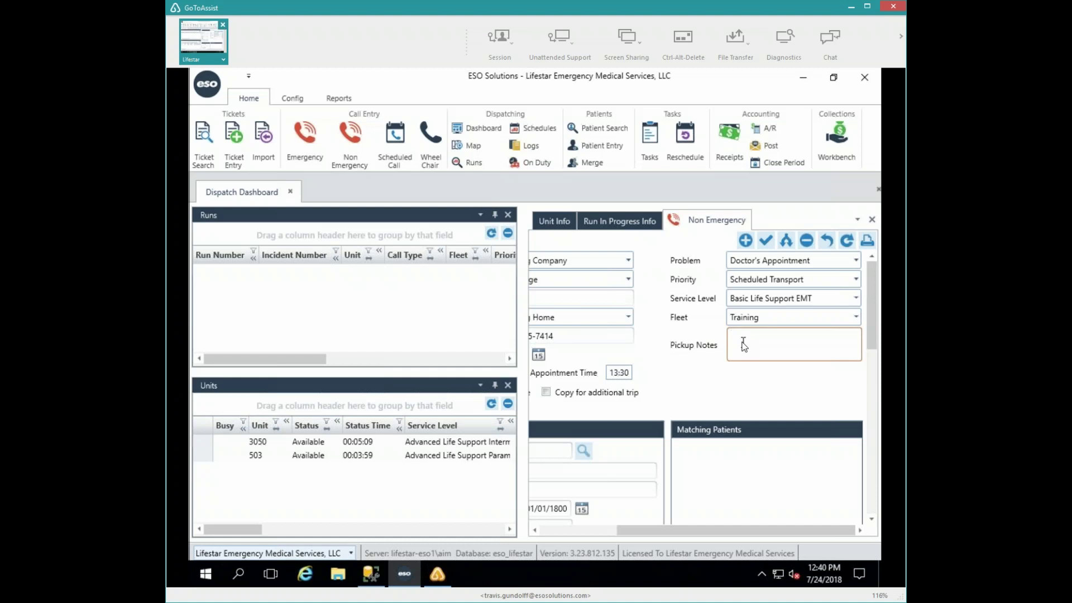
# - Write a pickup note asking the crew to call the nursing-home contact for the reference #
pyautogui.click(744, 346)
pyautogui.write('Call Maggie at the nursing for the reference')
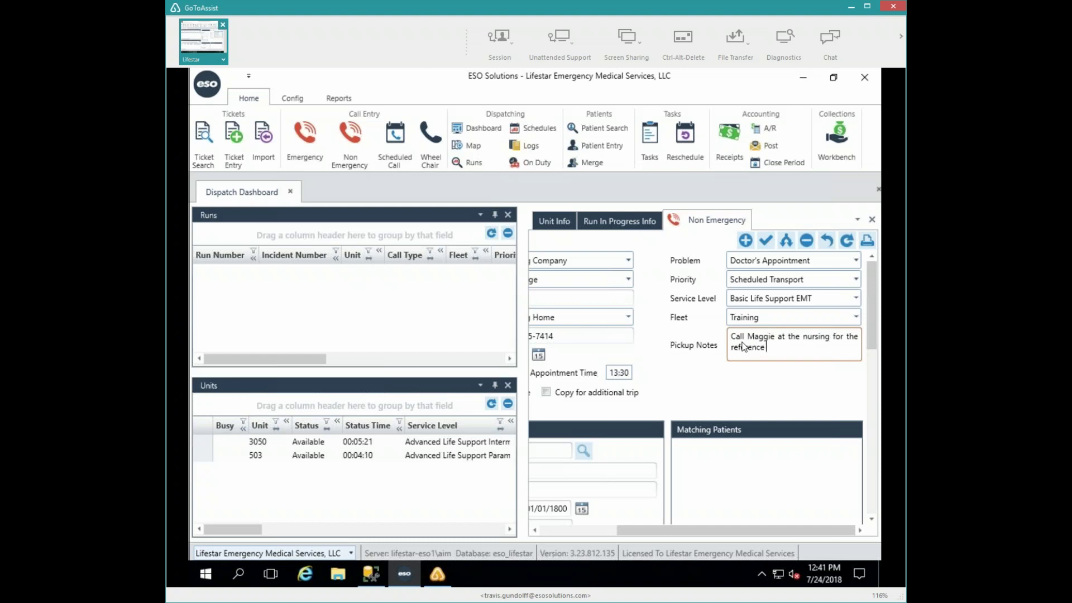
pyautogui.write(' #')
pyautogui.press('Tab')
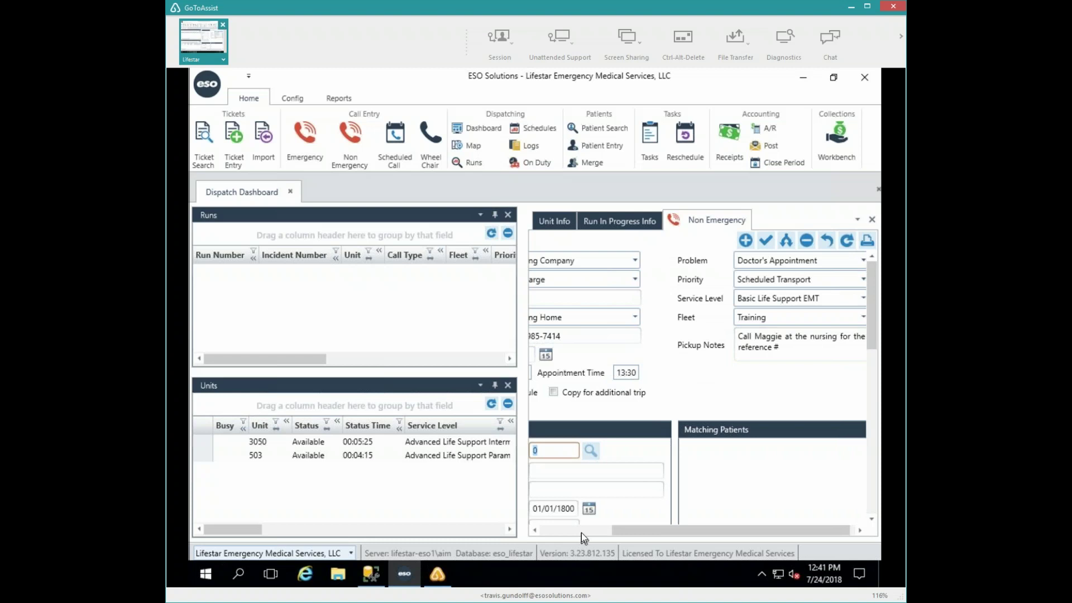
# - Enter last name Mouse and attach the existing patient born 1/25/1940 to the call
pyautogui.click(581, 532)
pyautogui.press('Tab')
pyautogui.write('Mouse')
pyautogui.press('Tab')
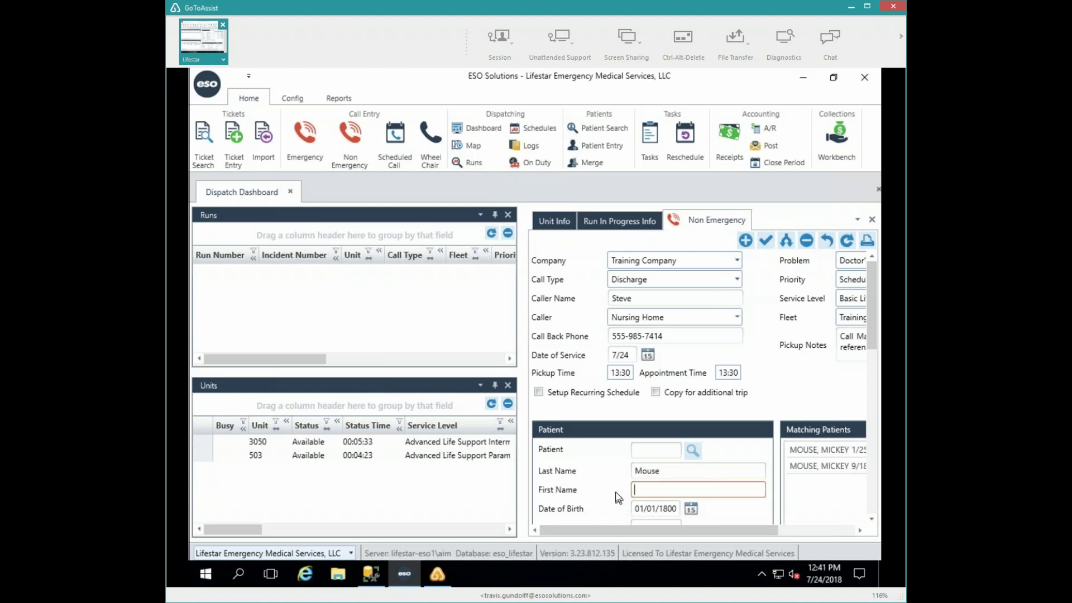
pyautogui.moveTo(678, 528); pyautogui.dragTo(798, 534)
pyautogui.click(743, 457)
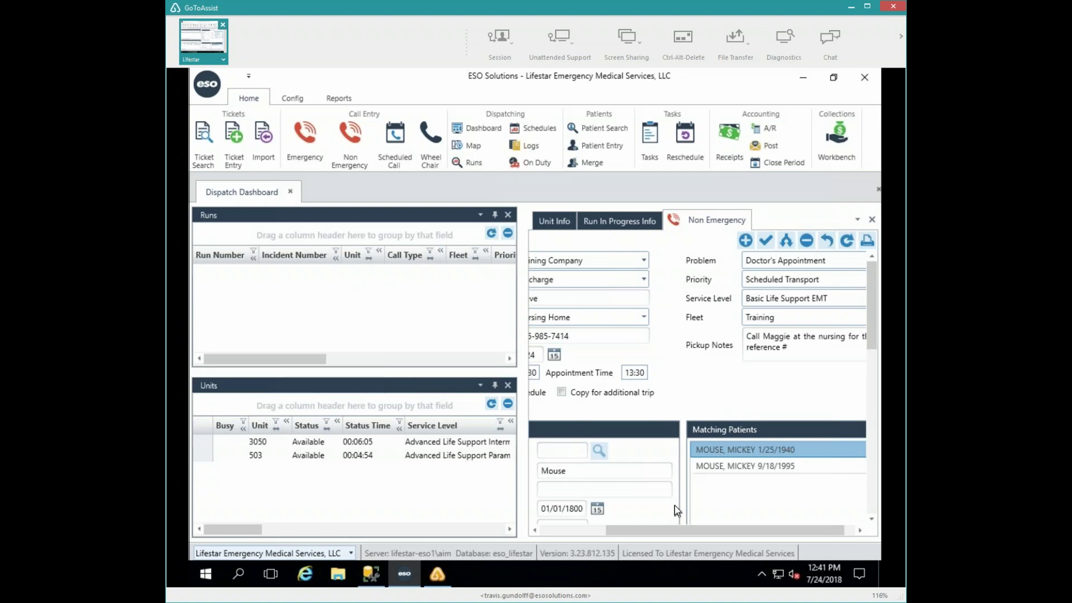
pyautogui.doubleClick(722, 449)
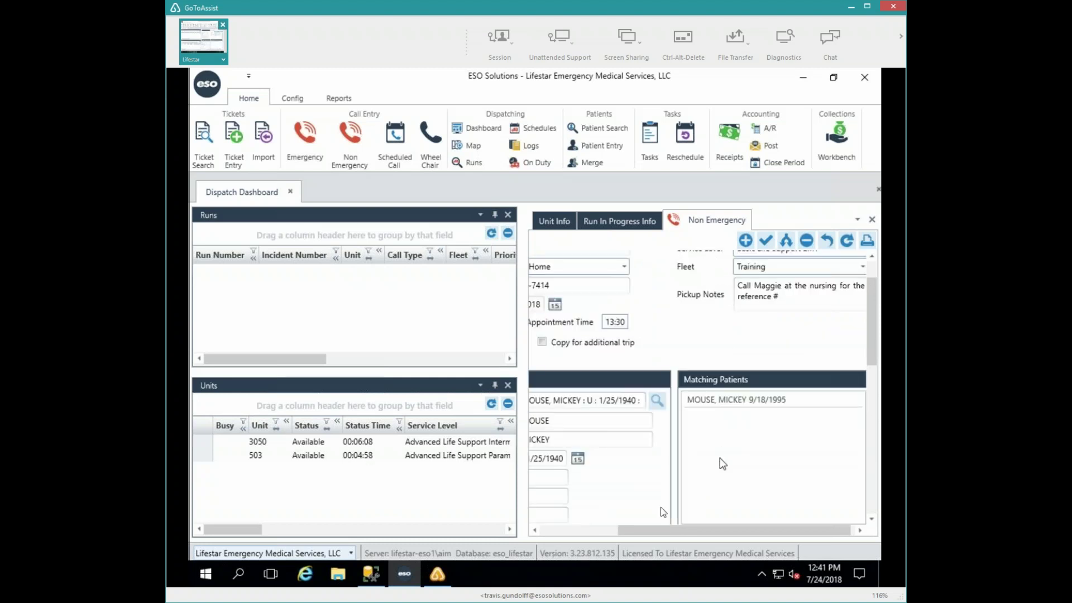
pyautogui.click(592, 528)
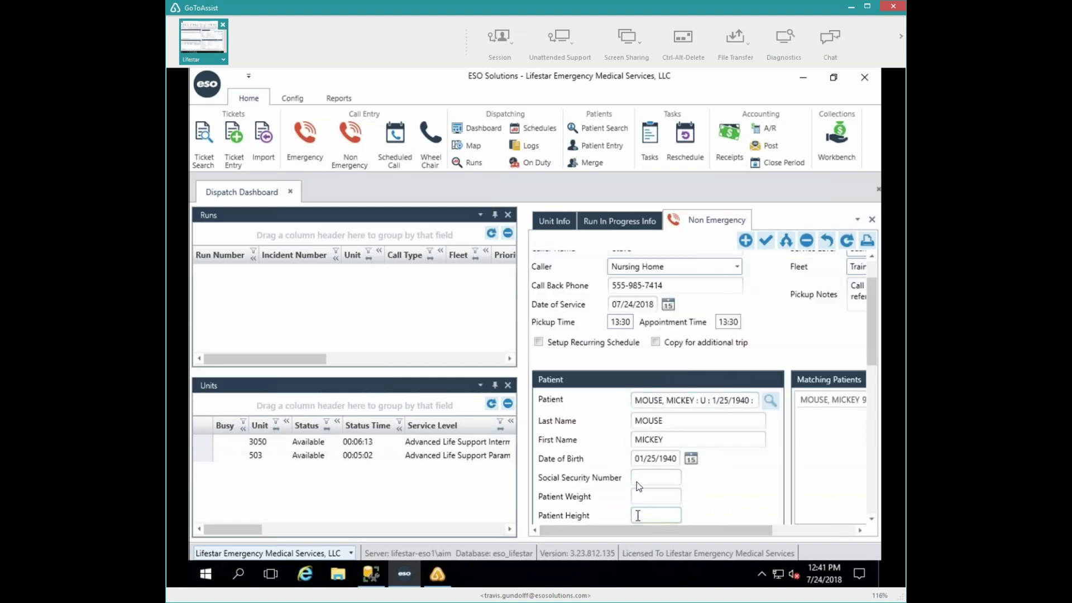
# - Set the pickup resource to ST JOSEPHS HOSPITAL/ WEST BEND using code STJWB, auto-filling address, zip and phone
pyautogui.scroll(-3, 637, 485)
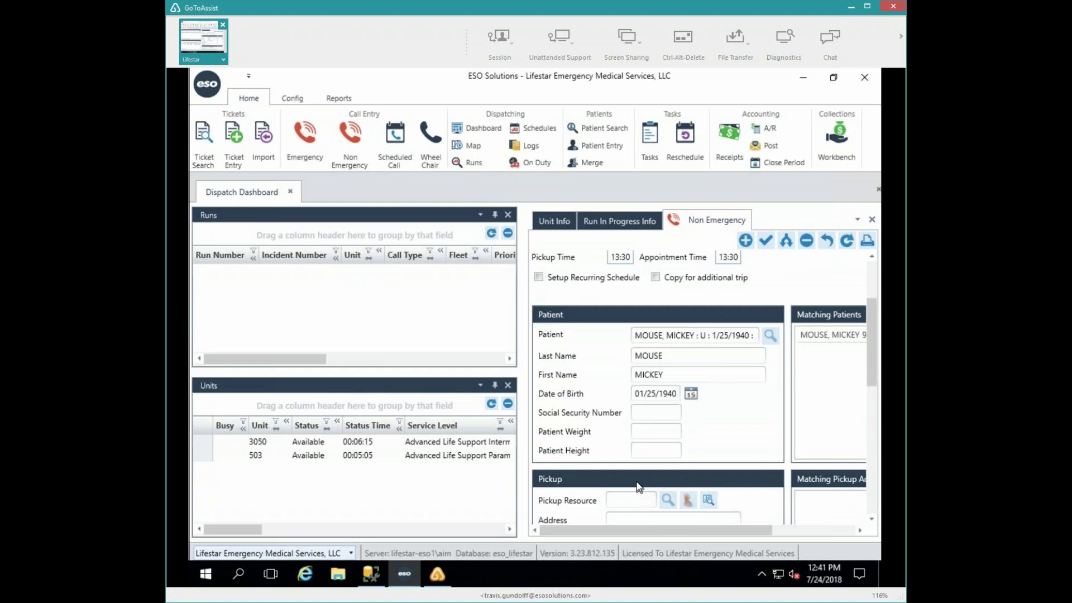
pyautogui.scroll(-3, 636, 482)
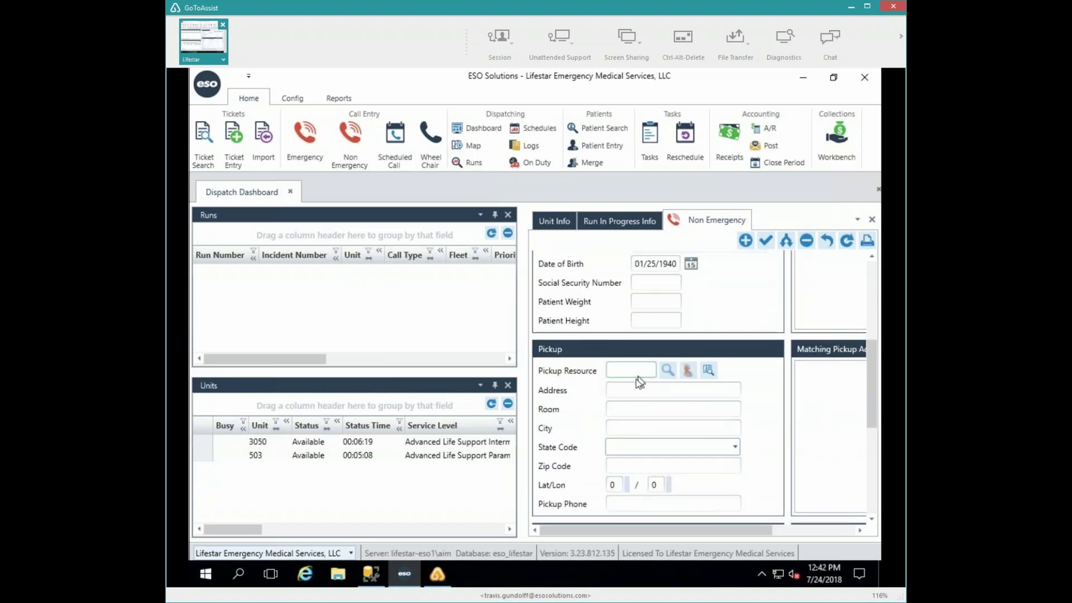
pyautogui.click(667, 371)
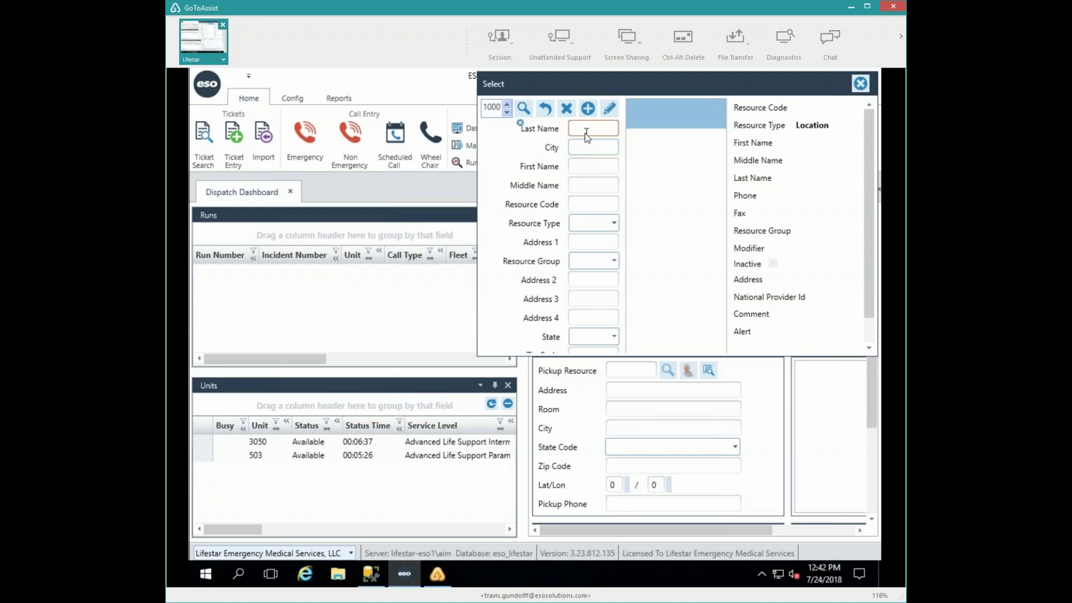
pyautogui.click(614, 221)
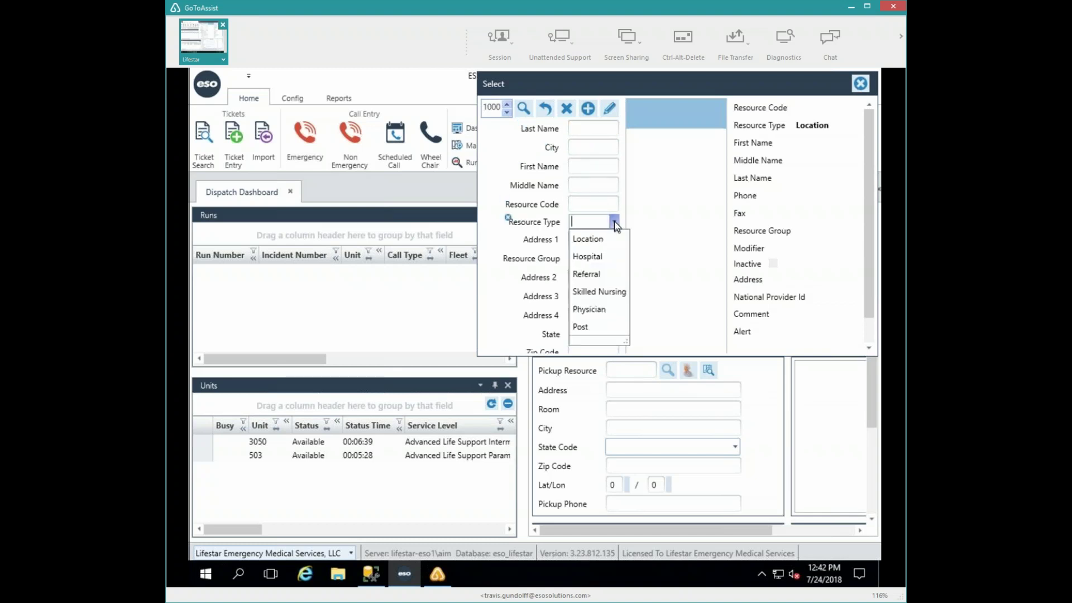
pyautogui.click(603, 292)
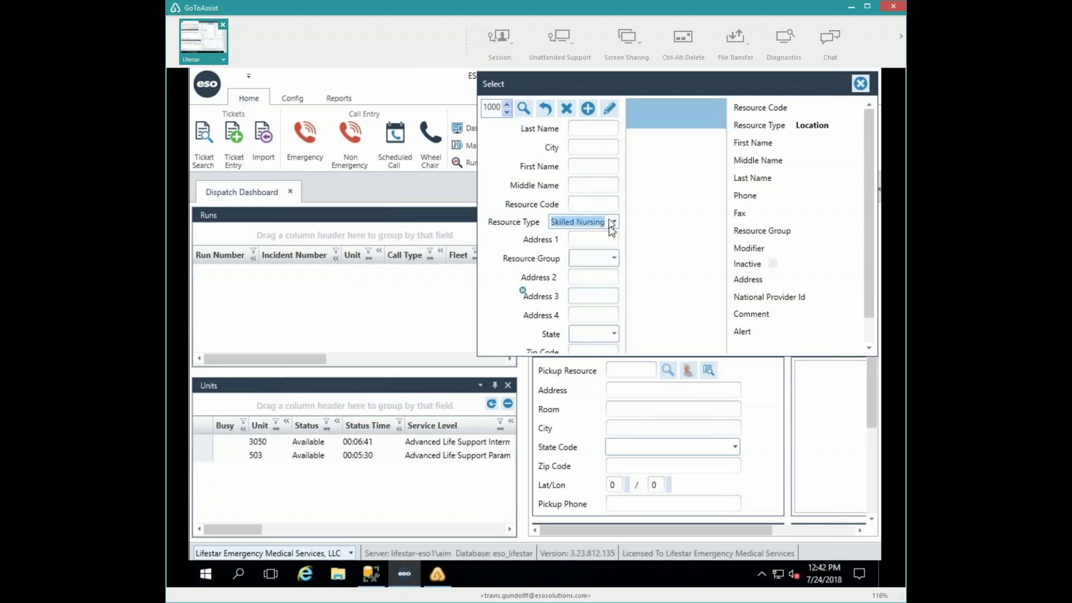
pyautogui.write('Hospital')
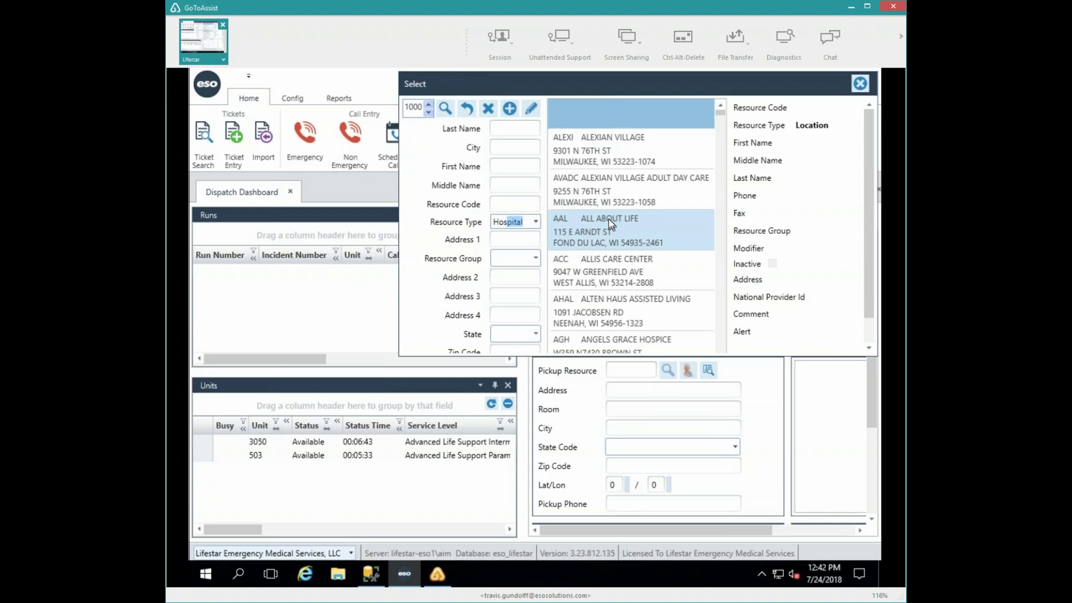
pyautogui.press('Tab')
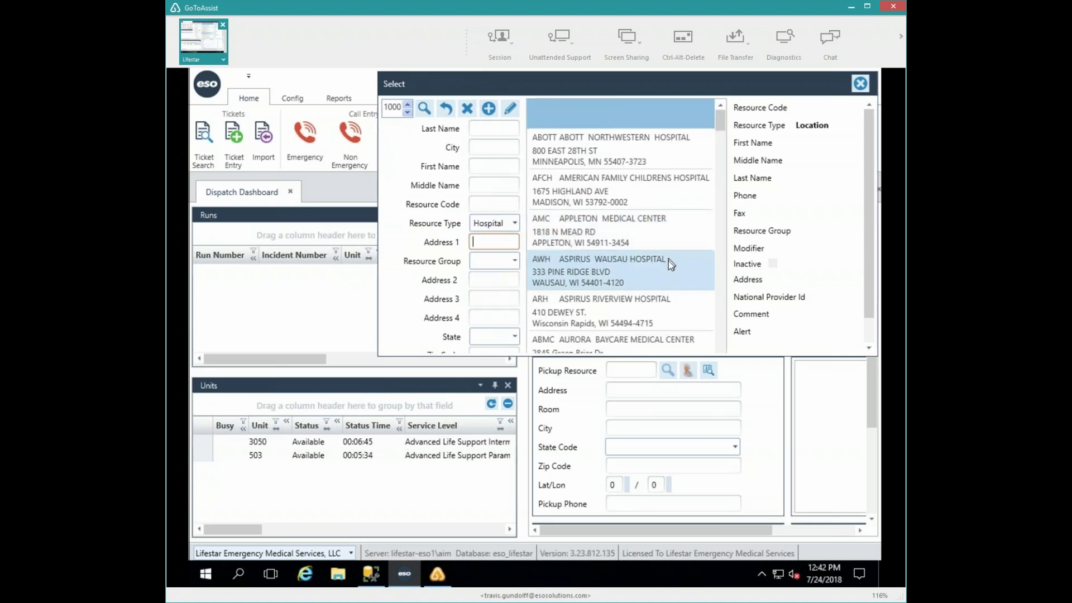
pyautogui.scroll(-8, 668, 260)
pyautogui.scroll(-5, 668, 264)
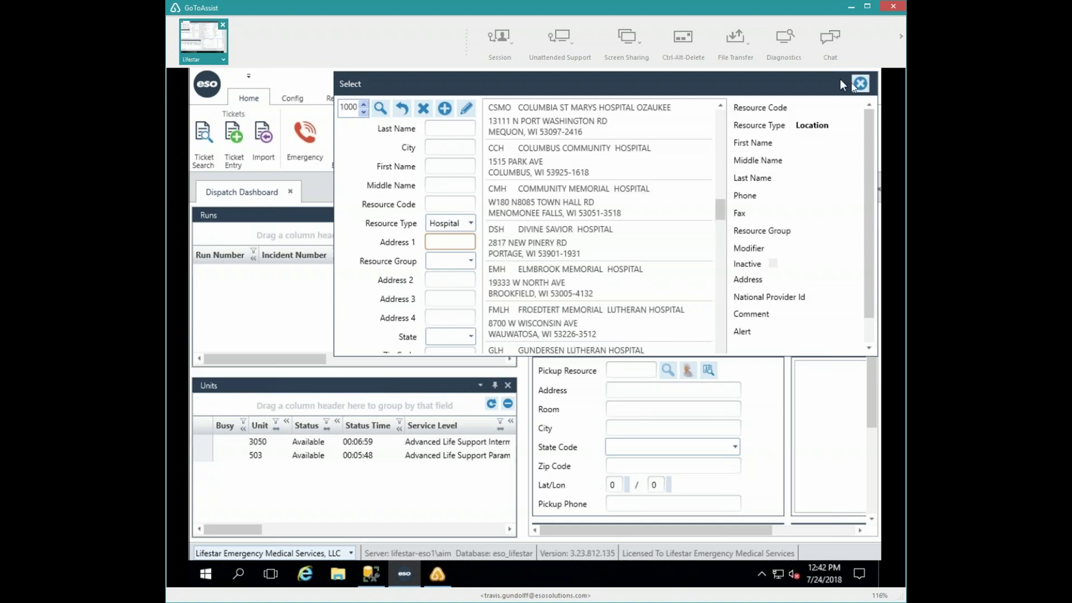
pyautogui.press('Escape')
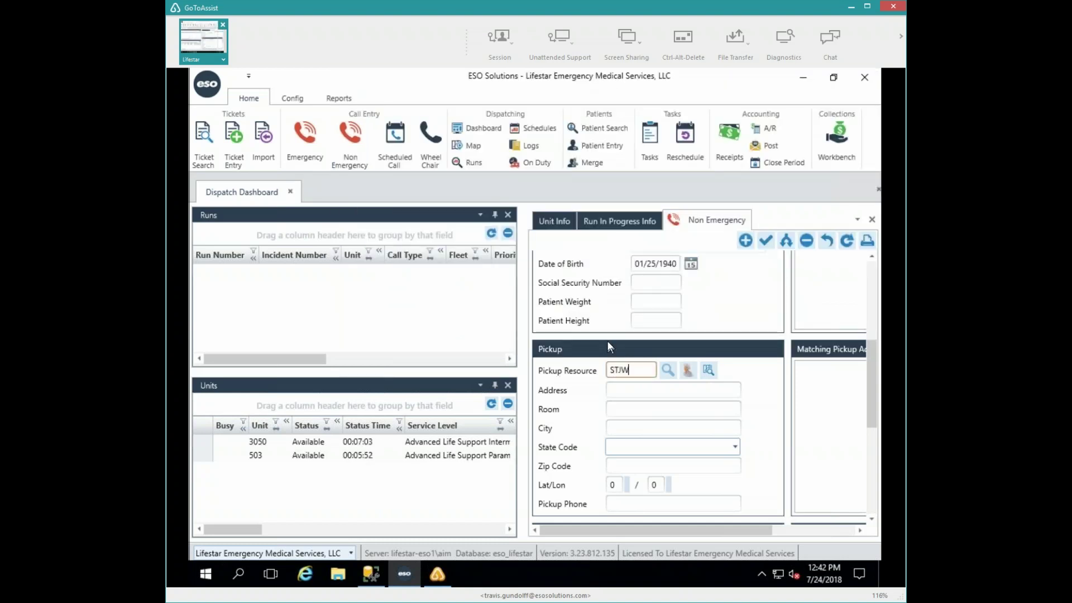
pyautogui.press('Tab')
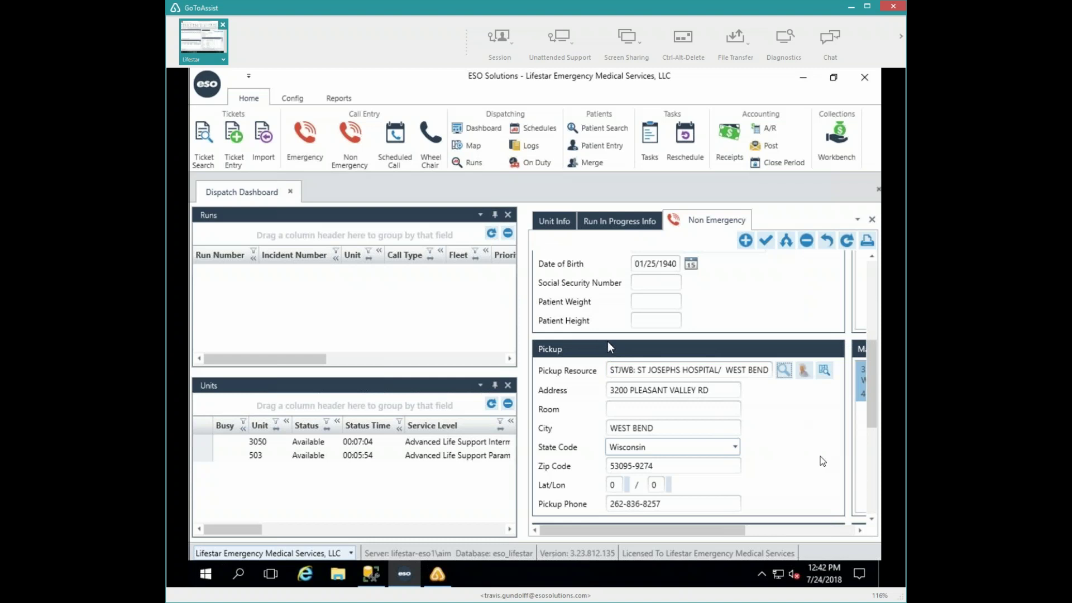
# - Choose the Skilled Nursing facility AAL ALL ABOUT LIFE in Fond du Lac as the destination
pyautogui.click(869, 470)
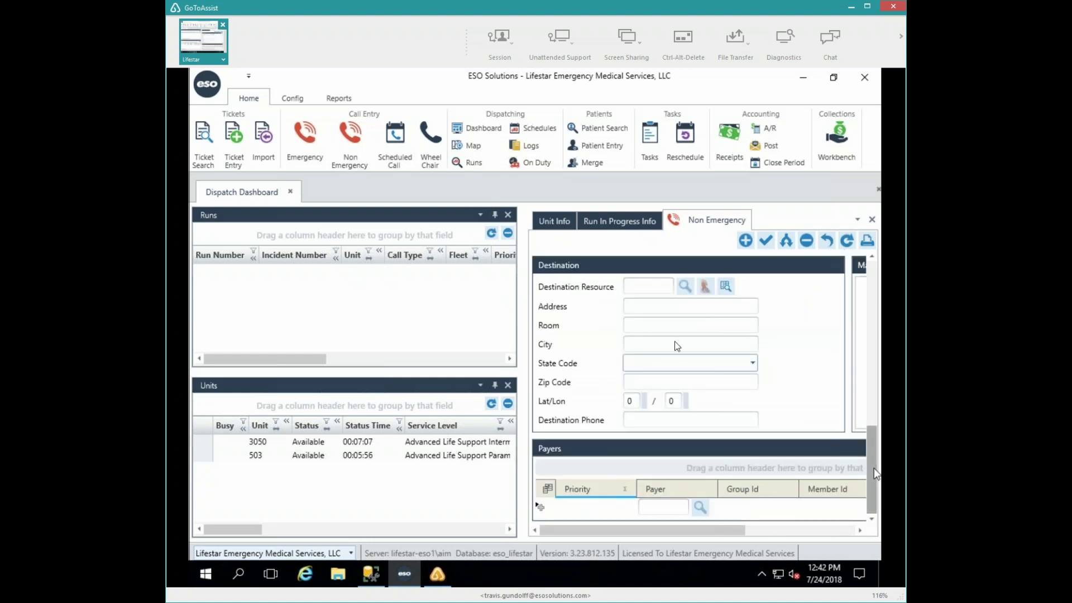
pyautogui.click(685, 287)
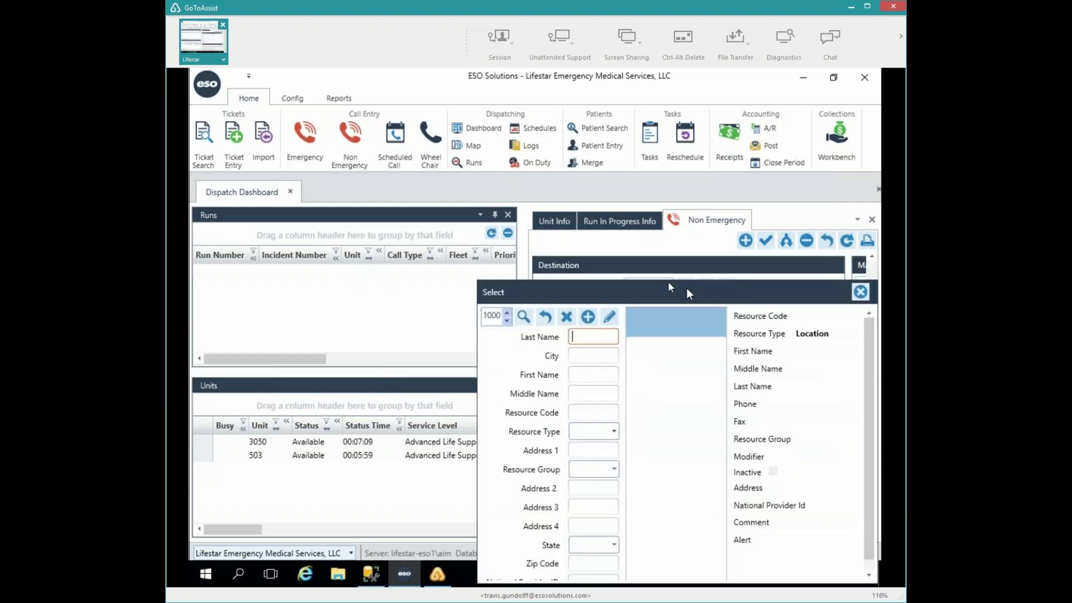
pyautogui.click(614, 431)
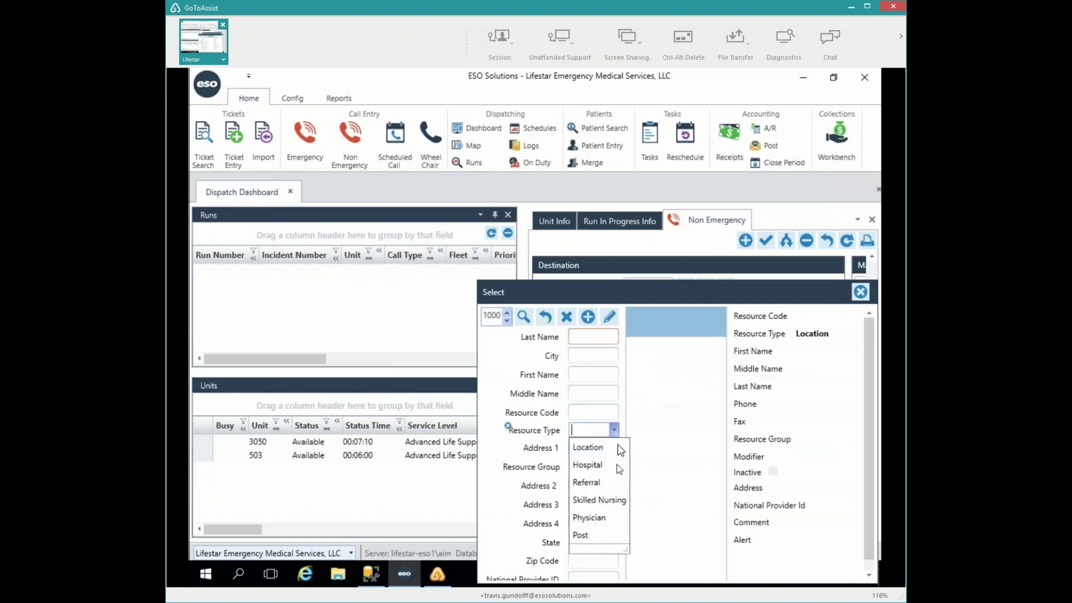
pyautogui.click(603, 500)
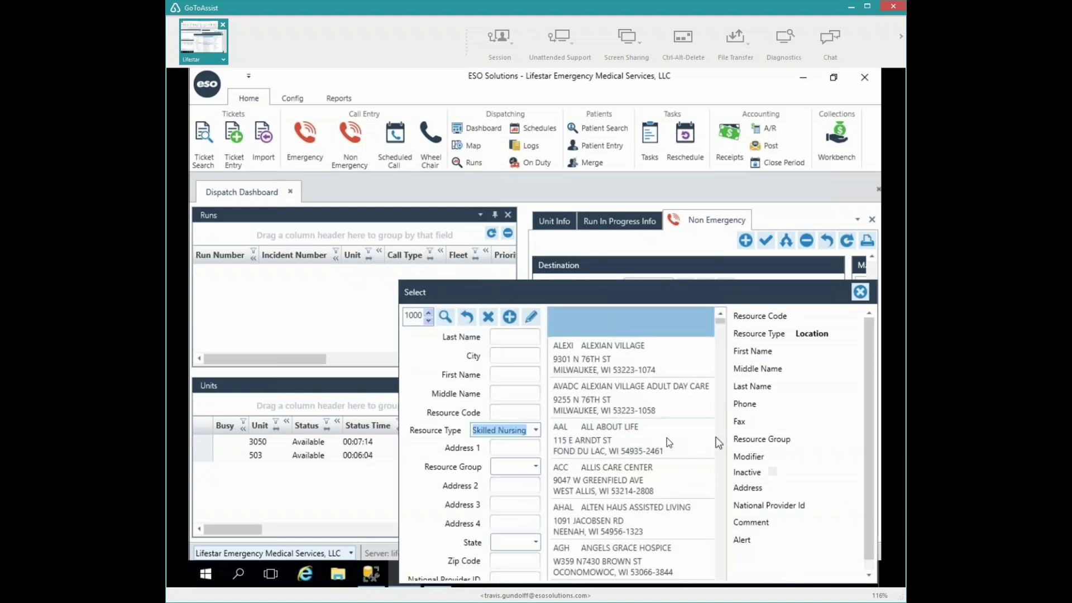
pyautogui.click(668, 442)
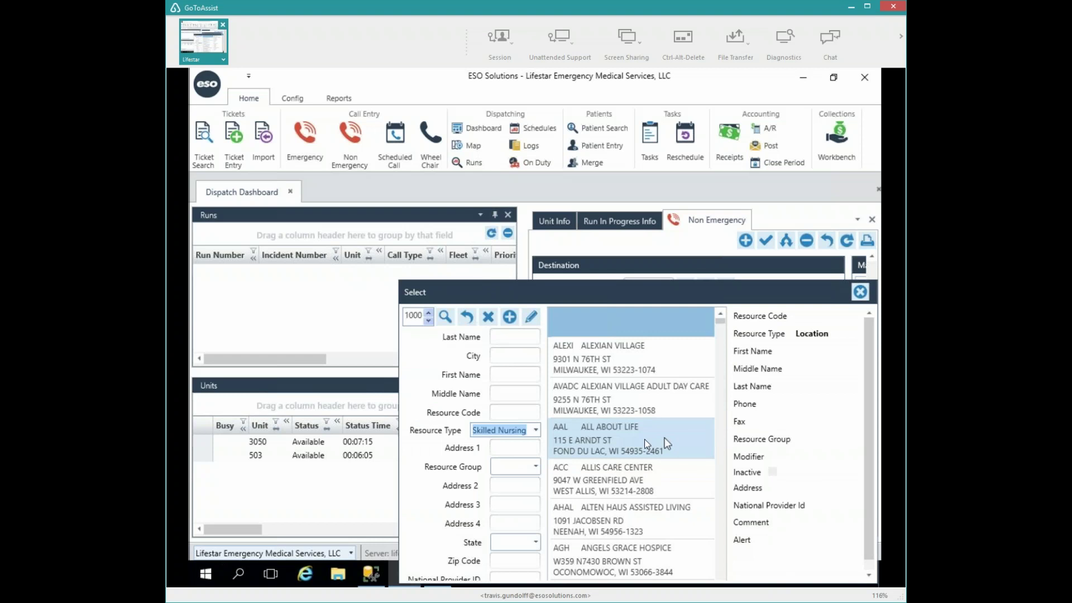
pyautogui.doubleClick(608, 432)
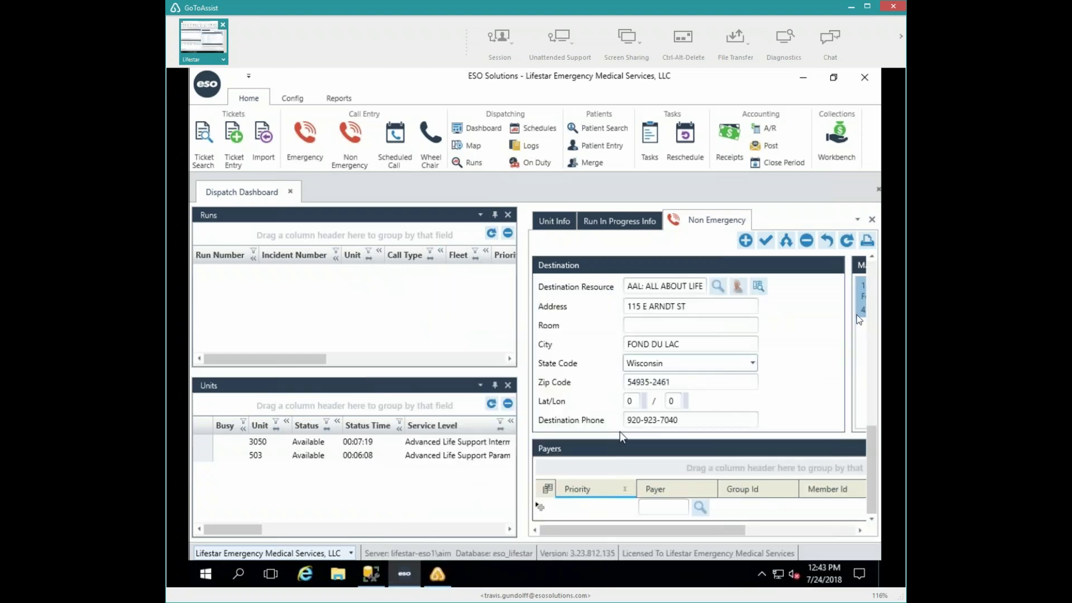
pyautogui.moveTo(874, 457); pyautogui.dragTo(881, 255)
# - Save the call as run 18070012:1 and decline scheduling a return trip
pyautogui.click(763, 243)
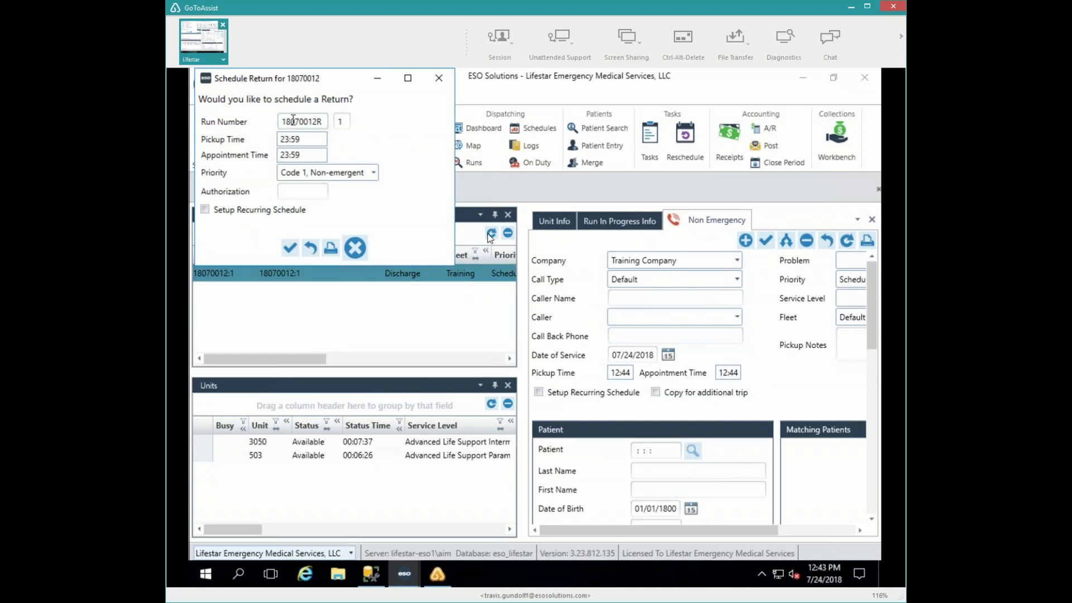
pyautogui.click(355, 248)
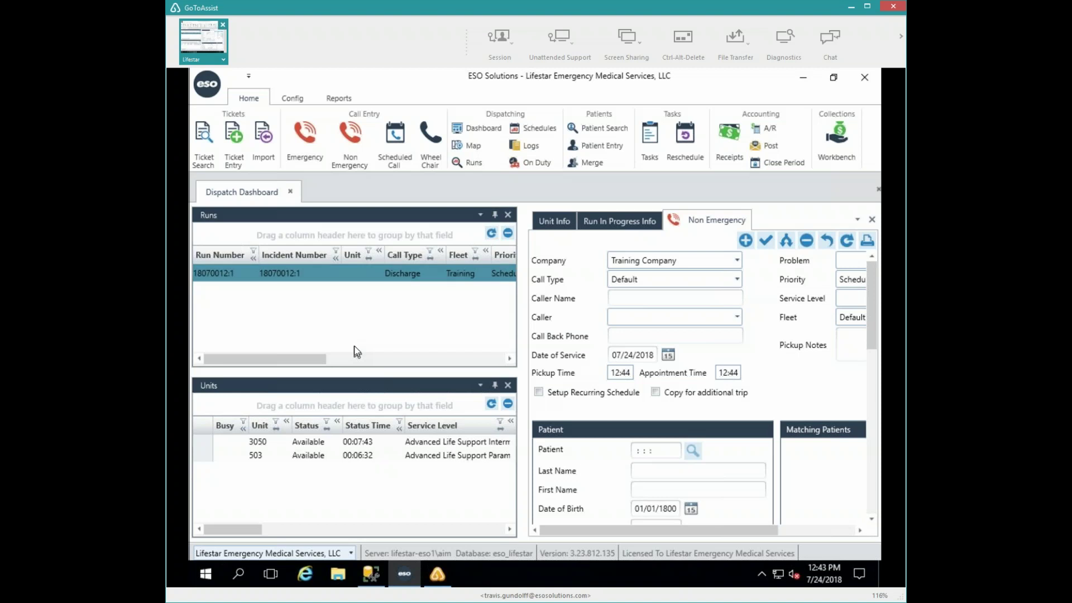
# - Open the Alert Unit window for run 18070012:1 and alert unit 3050 from Available Units
pyautogui.click(217, 275)
pyautogui.doubleClick(218, 276)
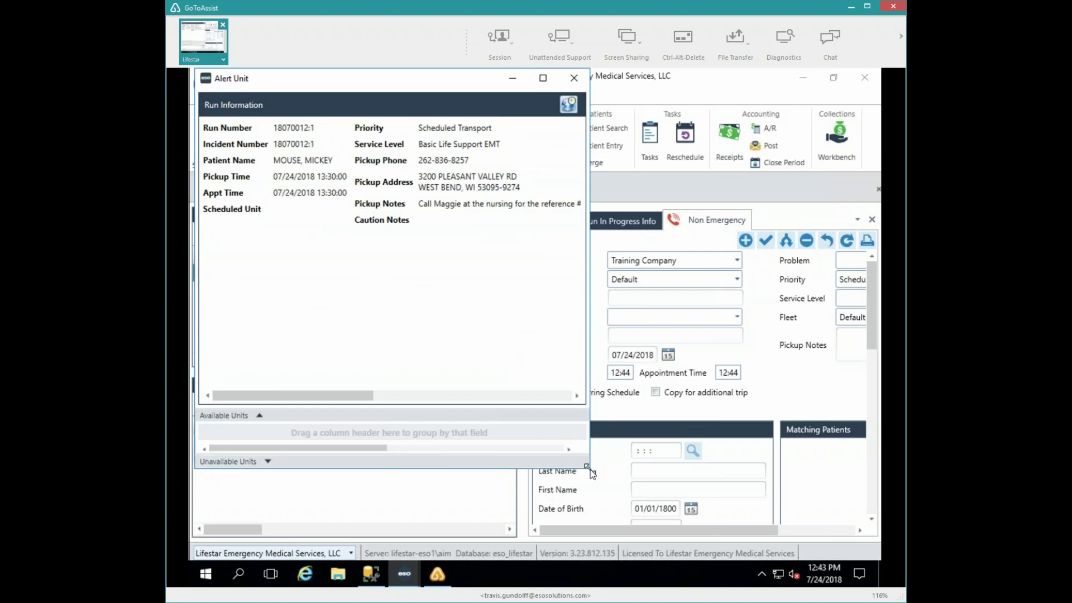
pyautogui.moveTo(591, 474); pyautogui.dragTo(825, 556)
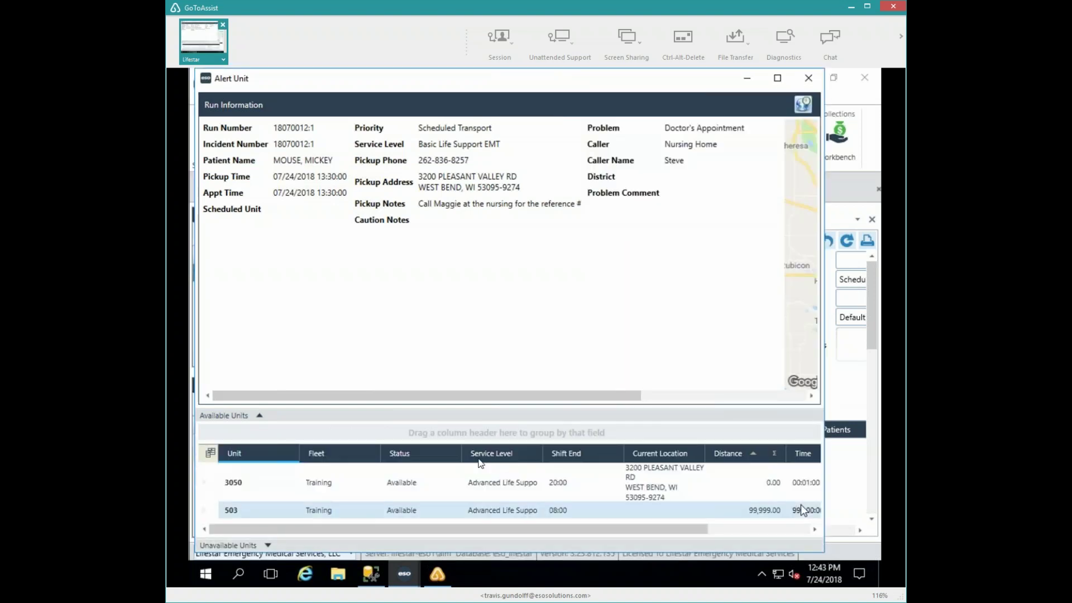
pyautogui.click(489, 470)
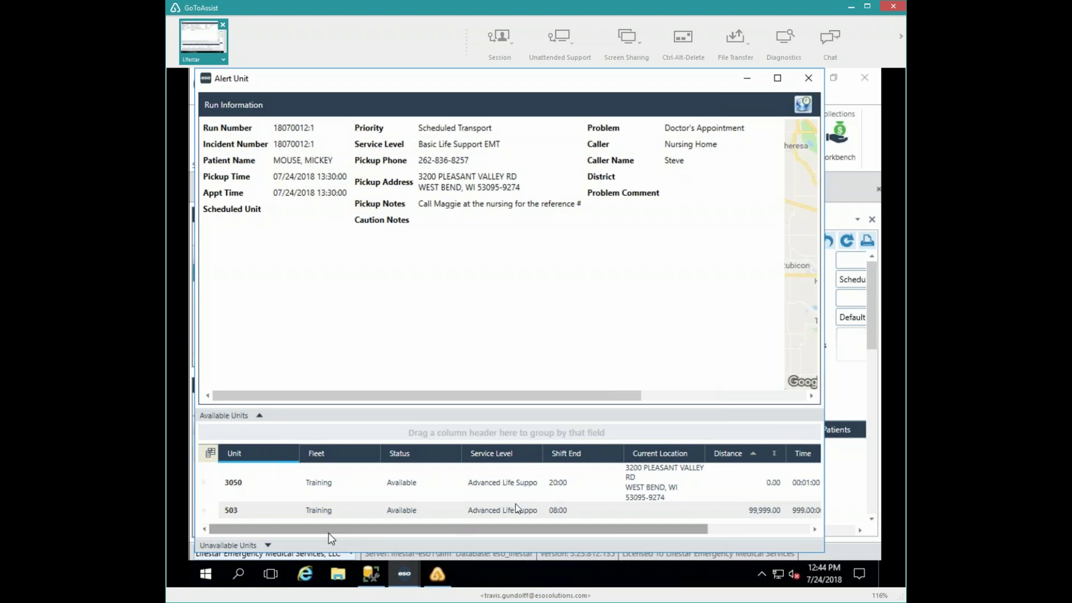
pyautogui.click(642, 494)
pyautogui.moveTo(623, 533); pyautogui.dragTo(687, 535)
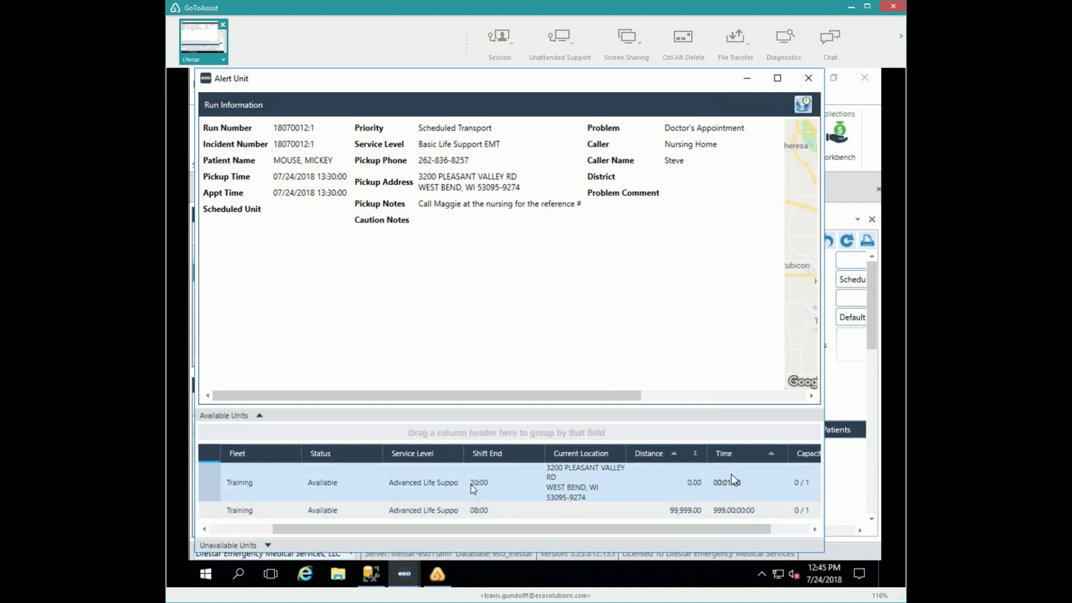
pyautogui.doubleClick(250, 482)
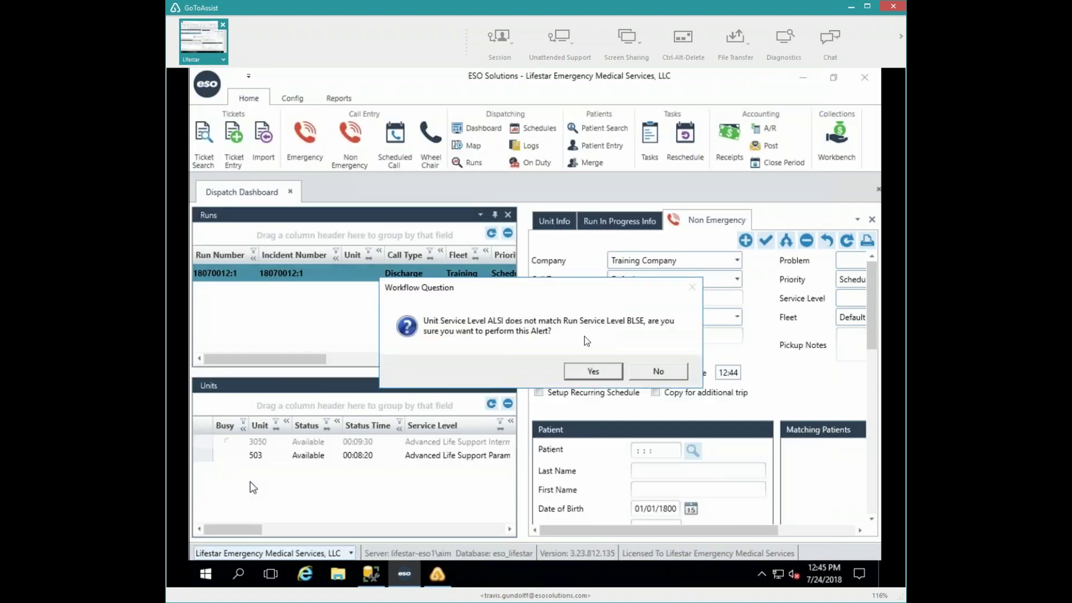
# - Confirm alerting unit 3050 despite the ALSI/BLSE mismatch, then dismiss the mail server error
pyautogui.click(595, 372)
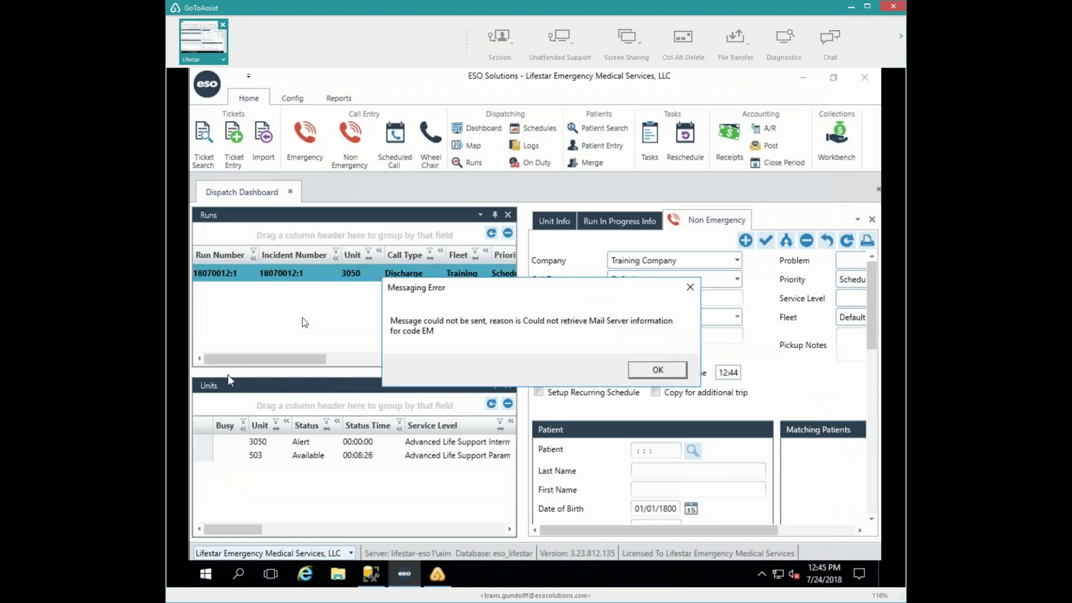
pyautogui.click(658, 370)
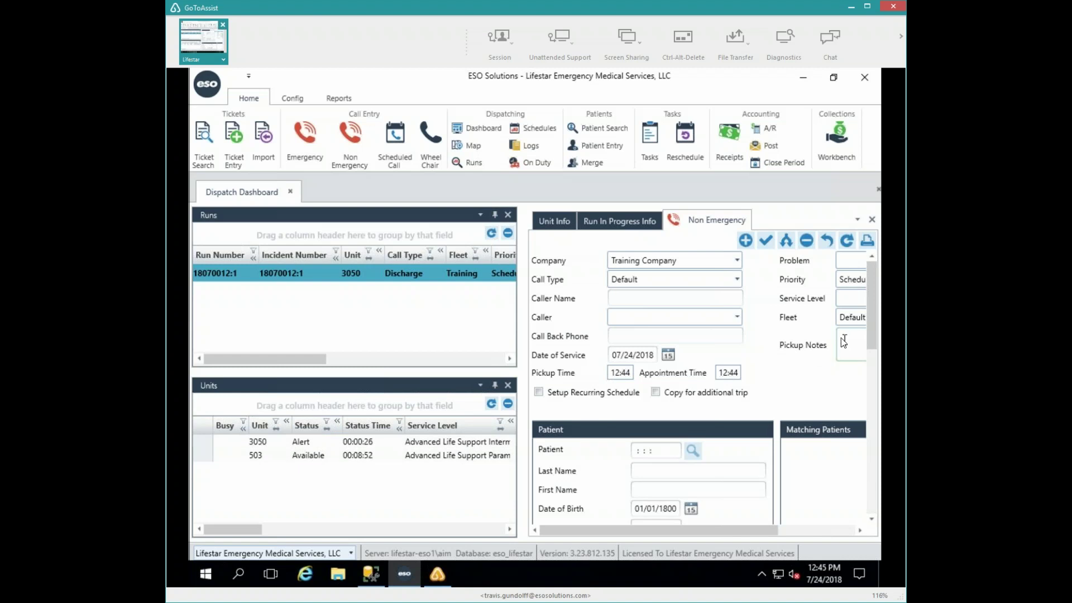
# - Save the run note 'Bill facility direct for PT Discharge' on unit 3050's run and close Run Notes
pyautogui.doubleClick(305, 447)
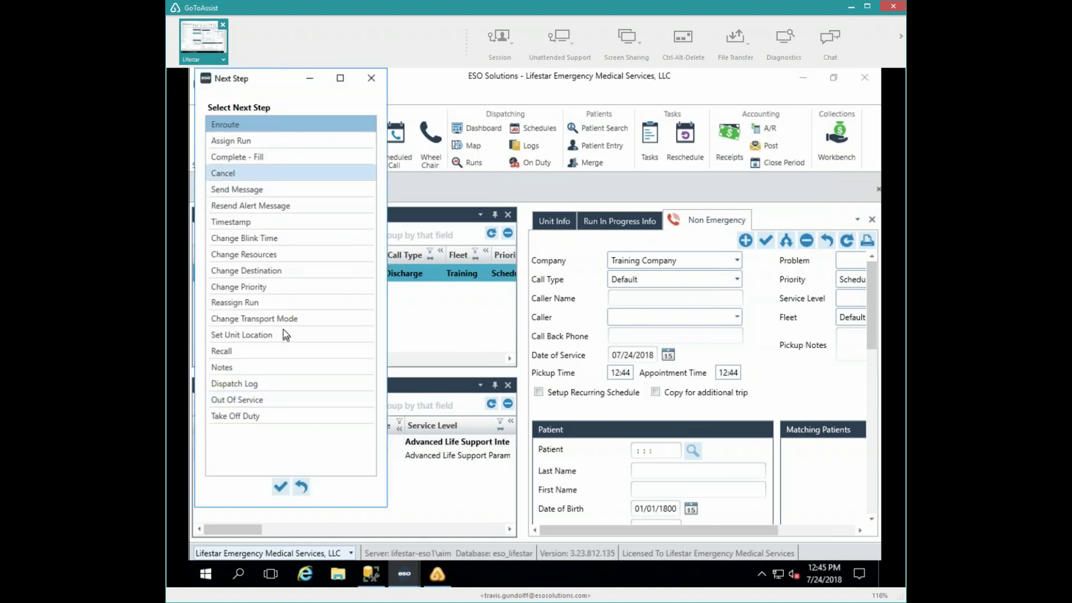
pyautogui.click(236, 367)
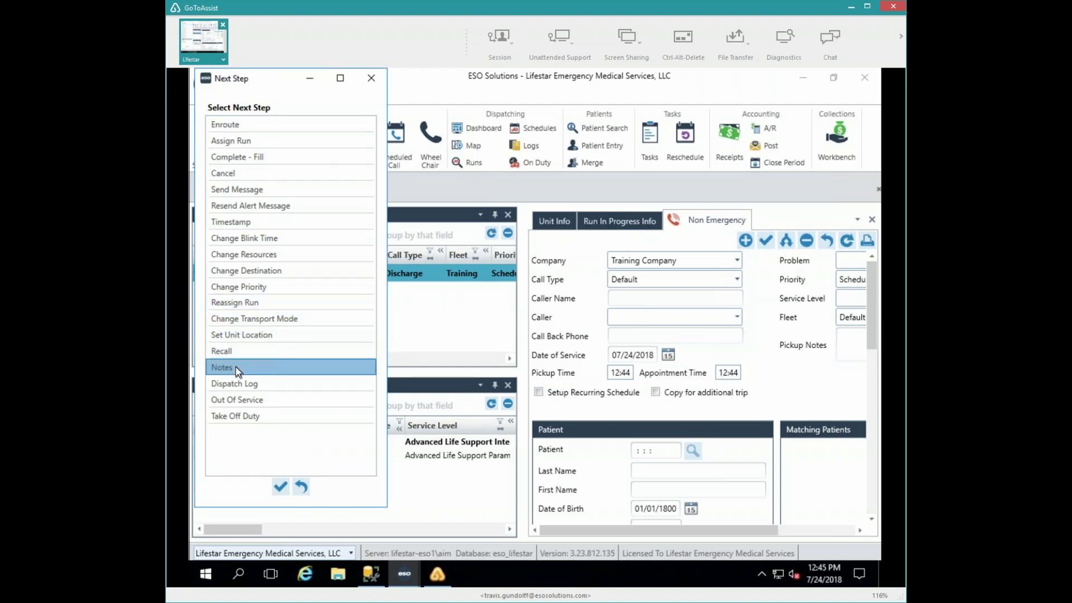
pyautogui.press('Return')
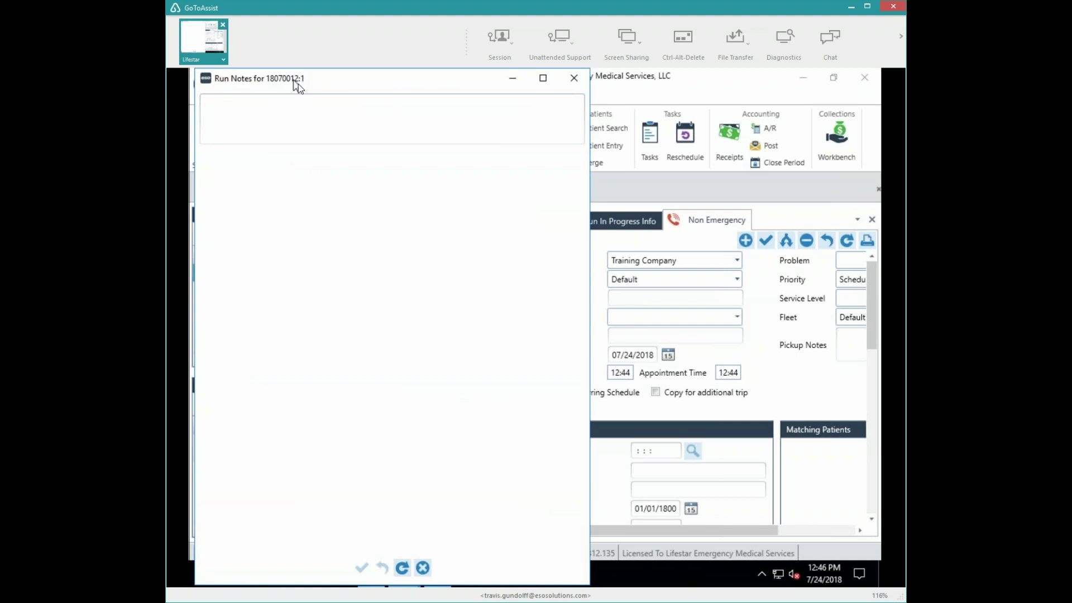
pyautogui.click(224, 103)
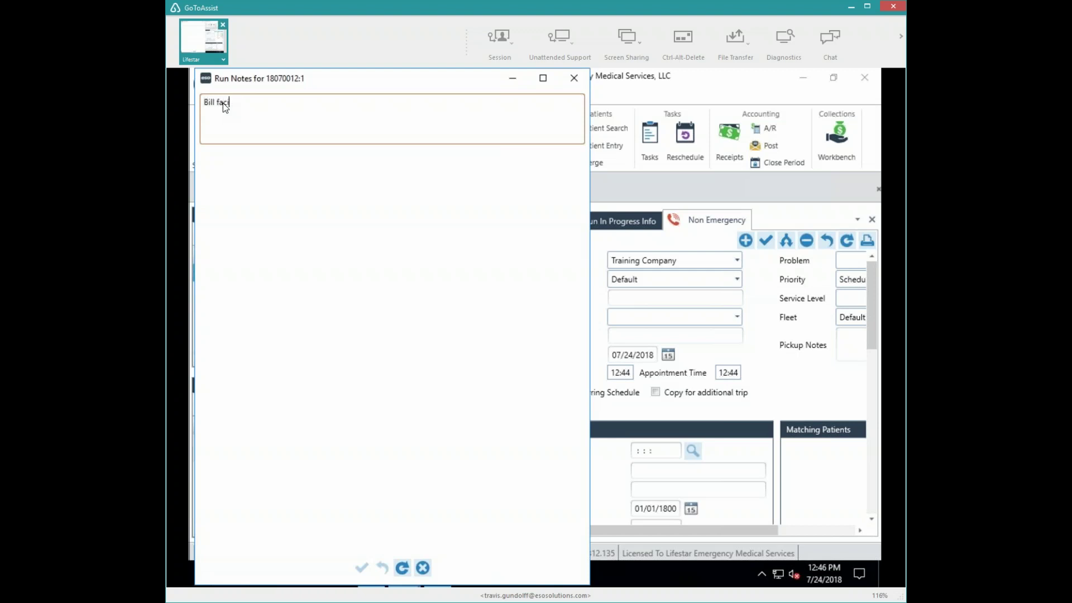
pyautogui.write('Bill facility direct for PT Discharge')
pyautogui.press('Return')
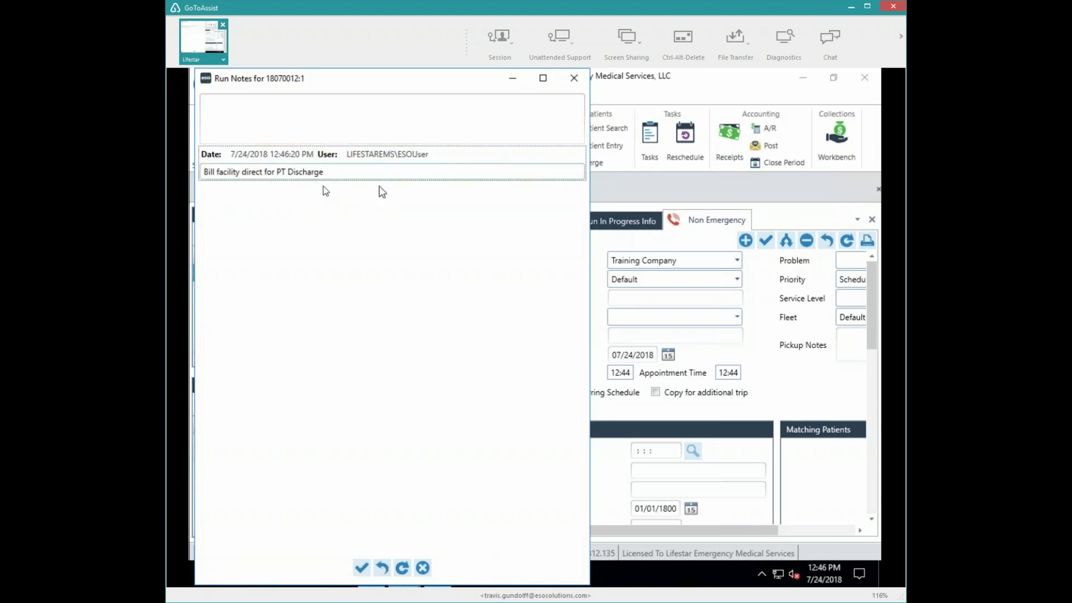
pyautogui.click(361, 567)
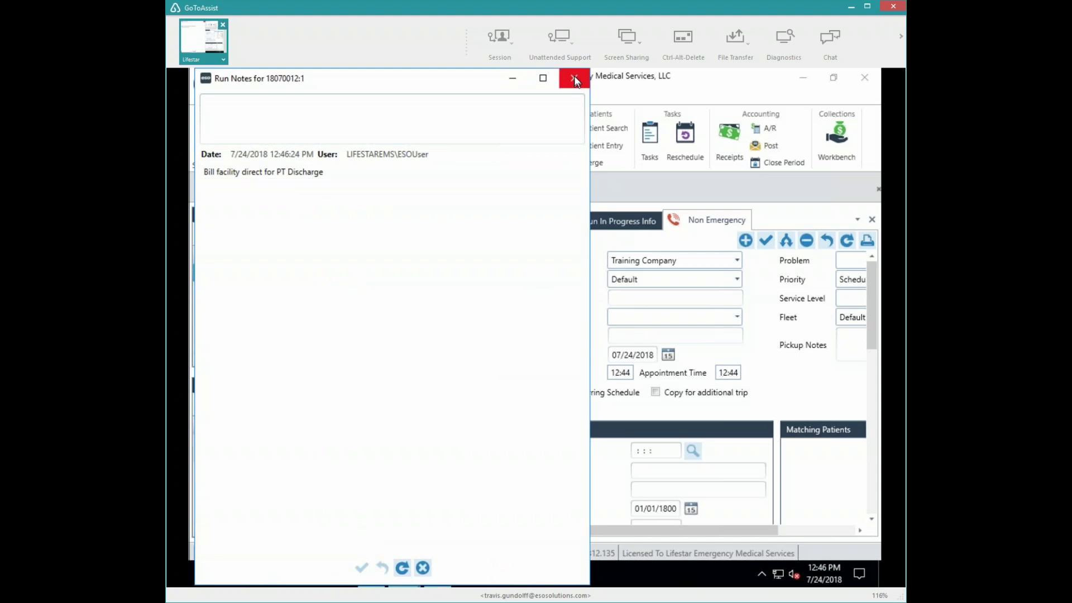
pyautogui.click(423, 569)
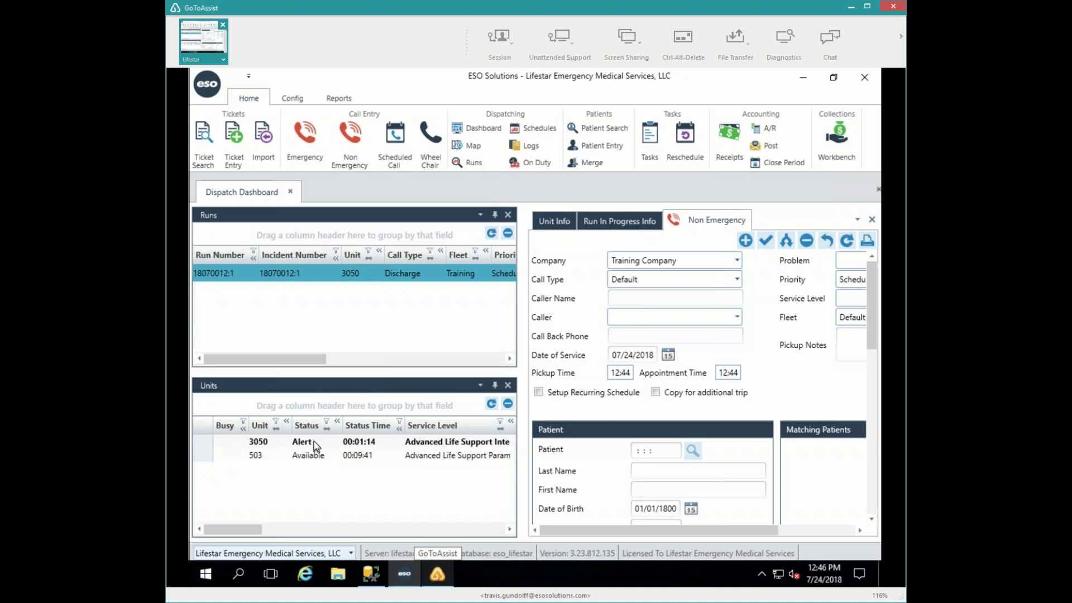
pyautogui.doubleClick(314, 441)
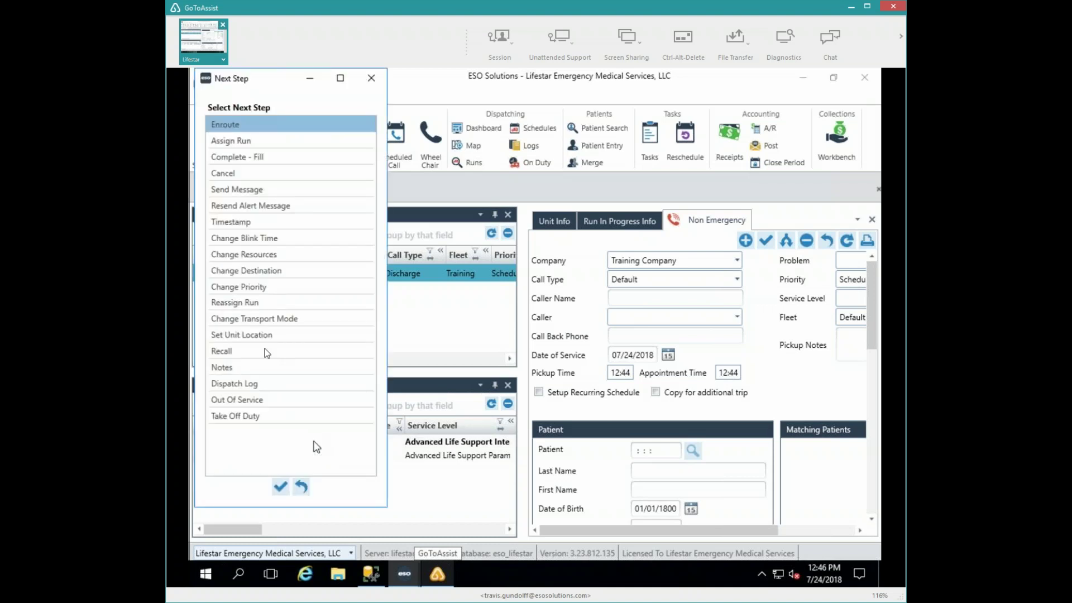
pyautogui.doubleClick(229, 369)
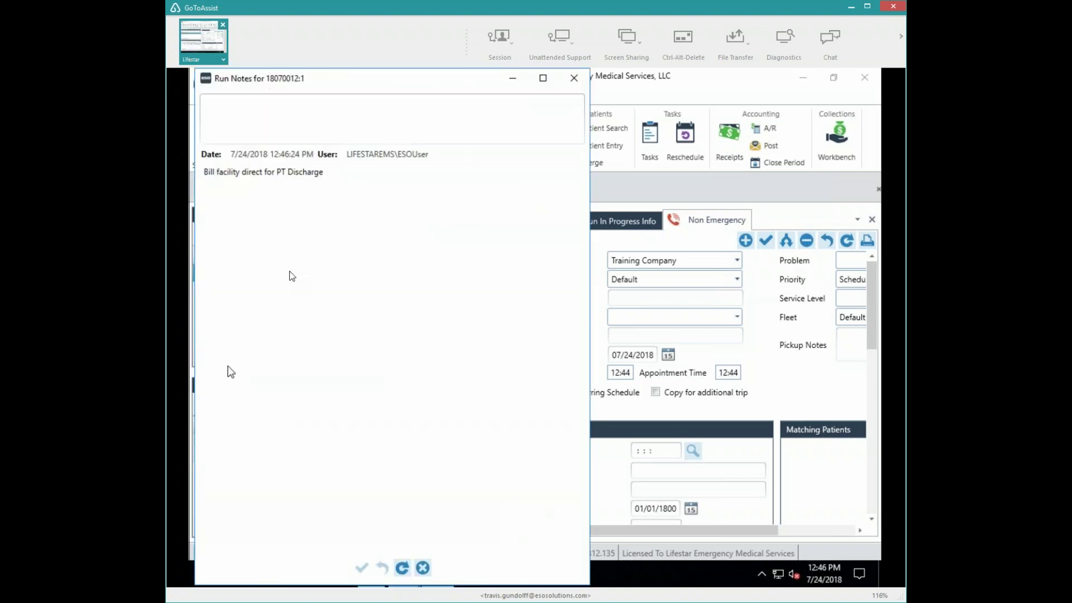
pyautogui.click(258, 104)
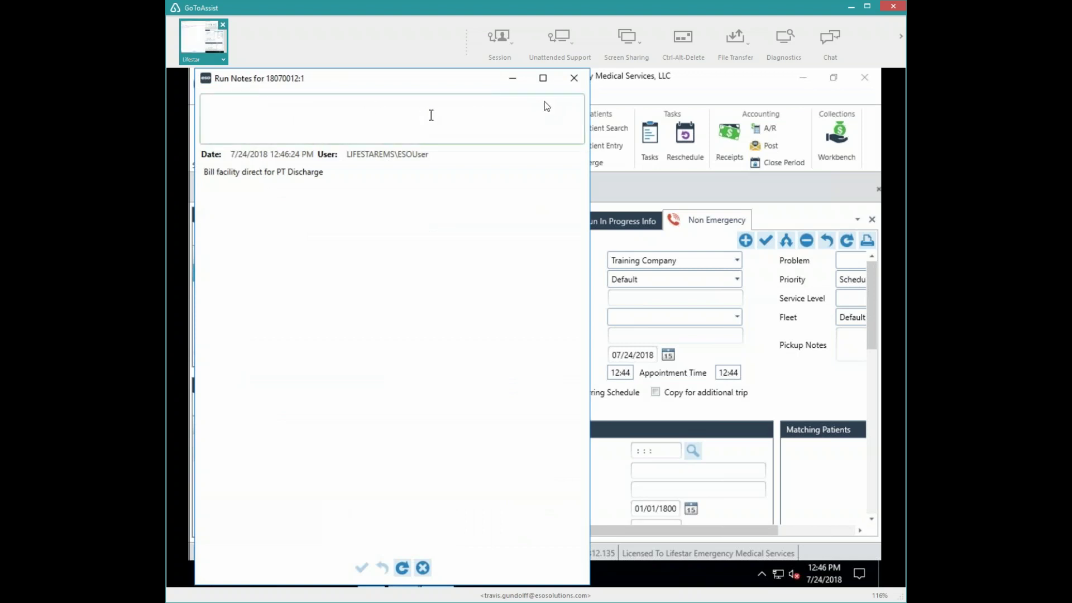
pyautogui.click(575, 82)
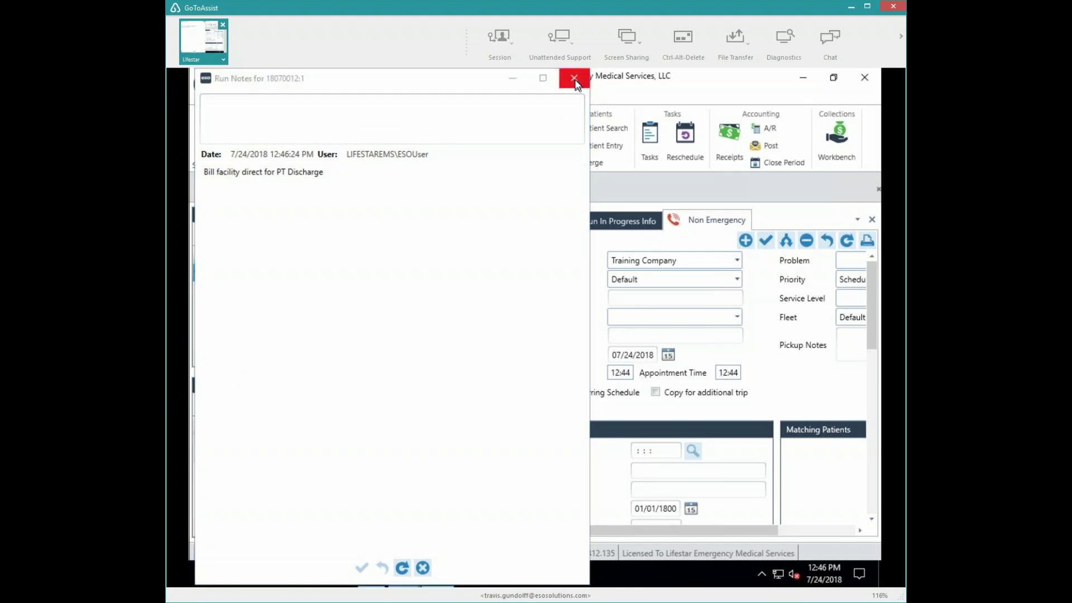
pyautogui.click(575, 82)
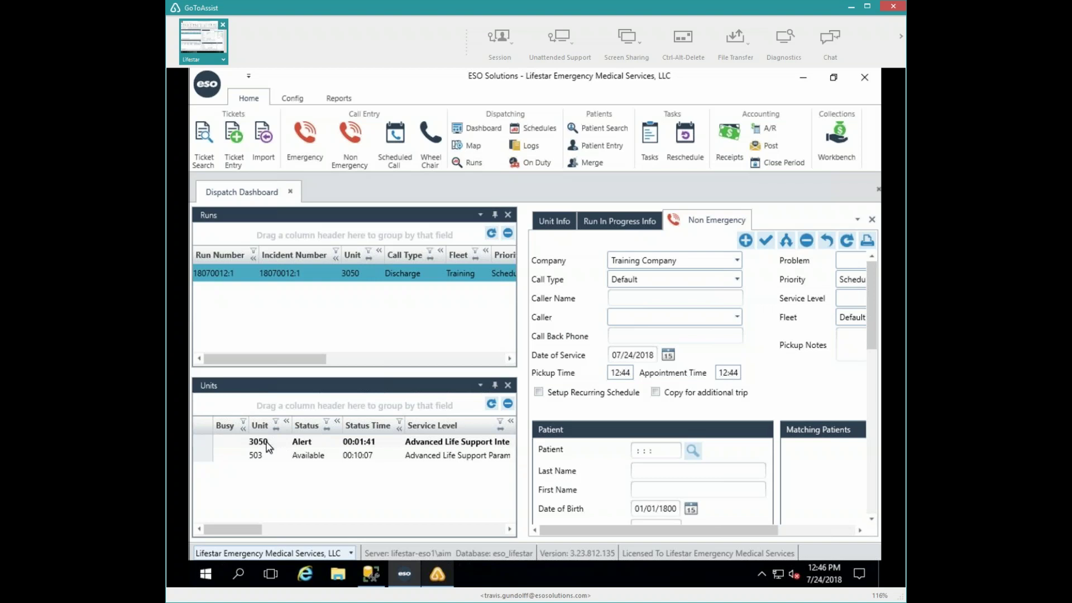
# - Use Edit Run on unit 3050 to open run 18070012:1's trip ticket
pyautogui.rightClick(267, 442)
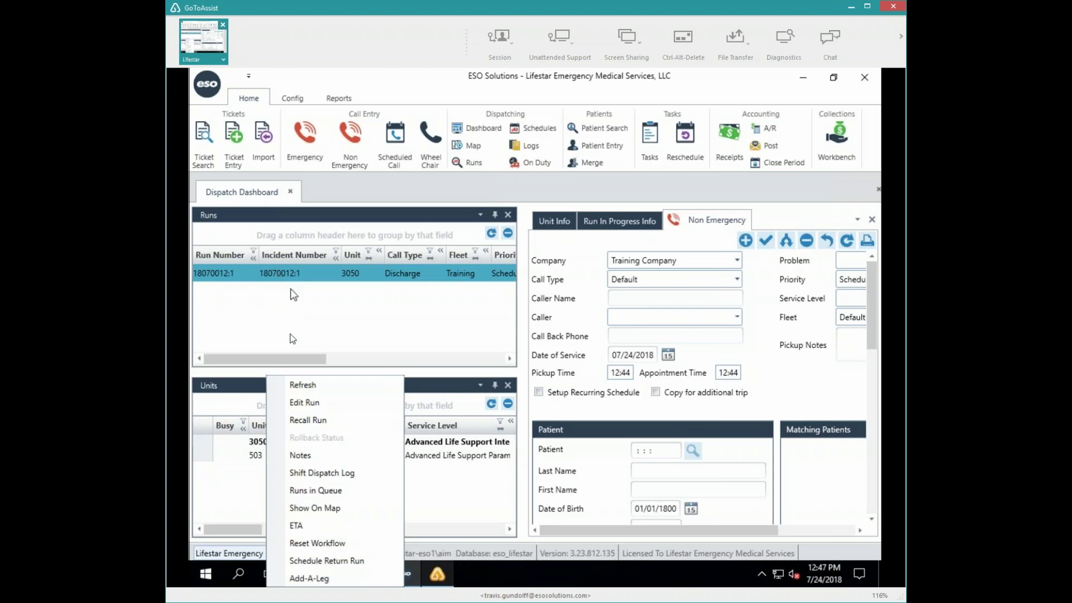
pyautogui.click(313, 403)
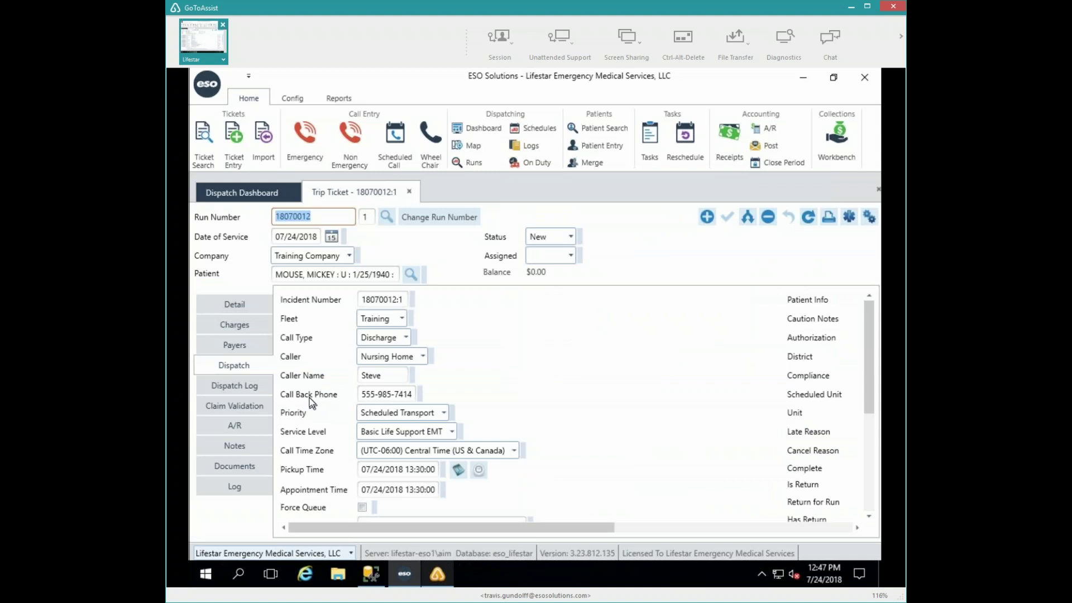
# - Review the trip ticket's Dispatch fields, including the Destination Notes and Pickup Notes
pyautogui.click(748, 528)
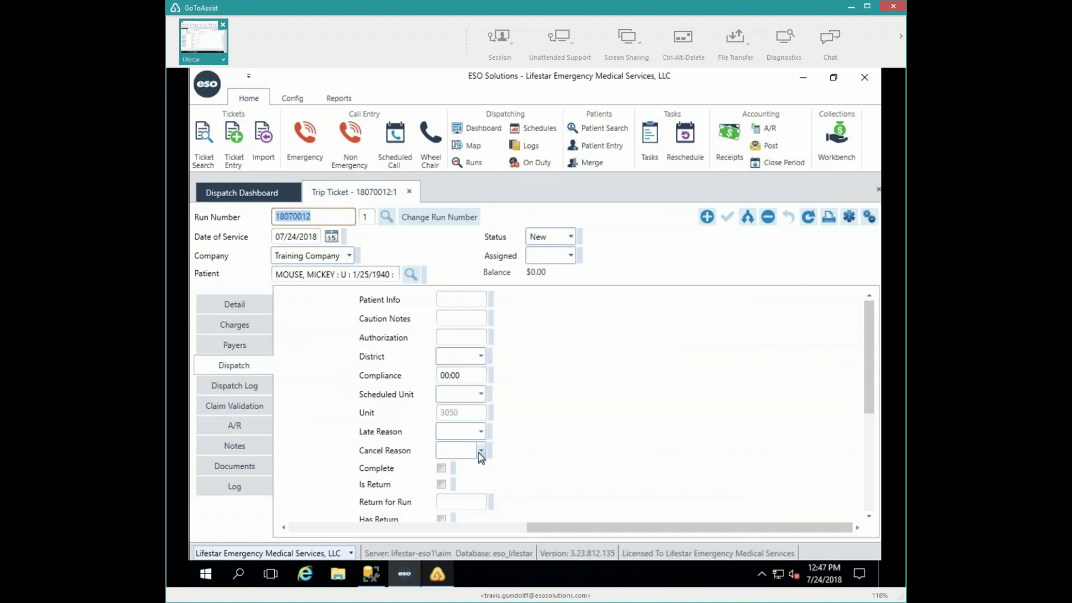
pyautogui.click(422, 528)
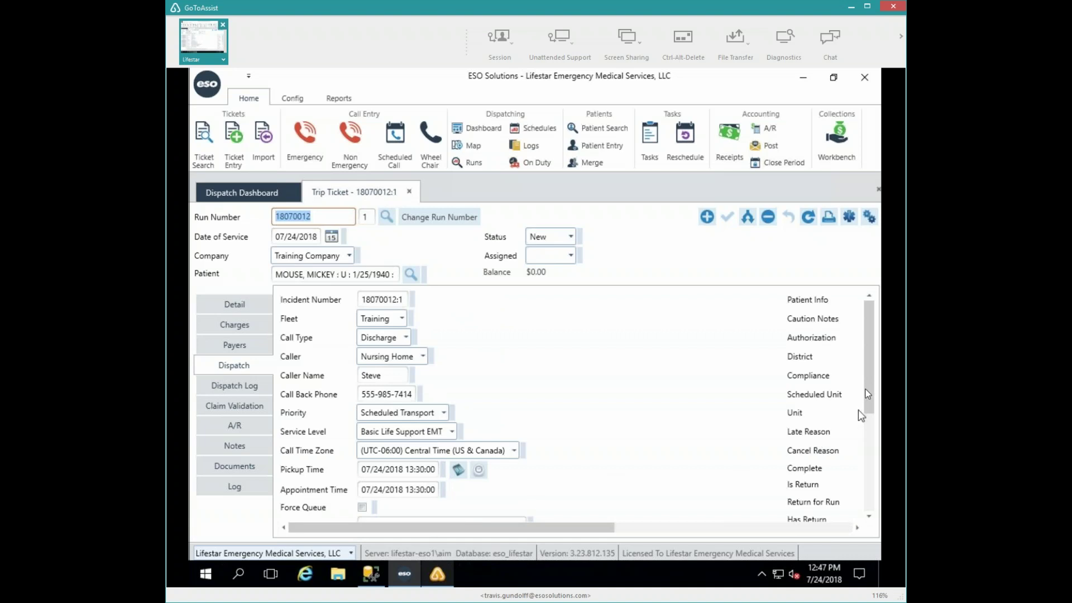
pyautogui.moveTo(869, 395); pyautogui.dragTo(870, 484)
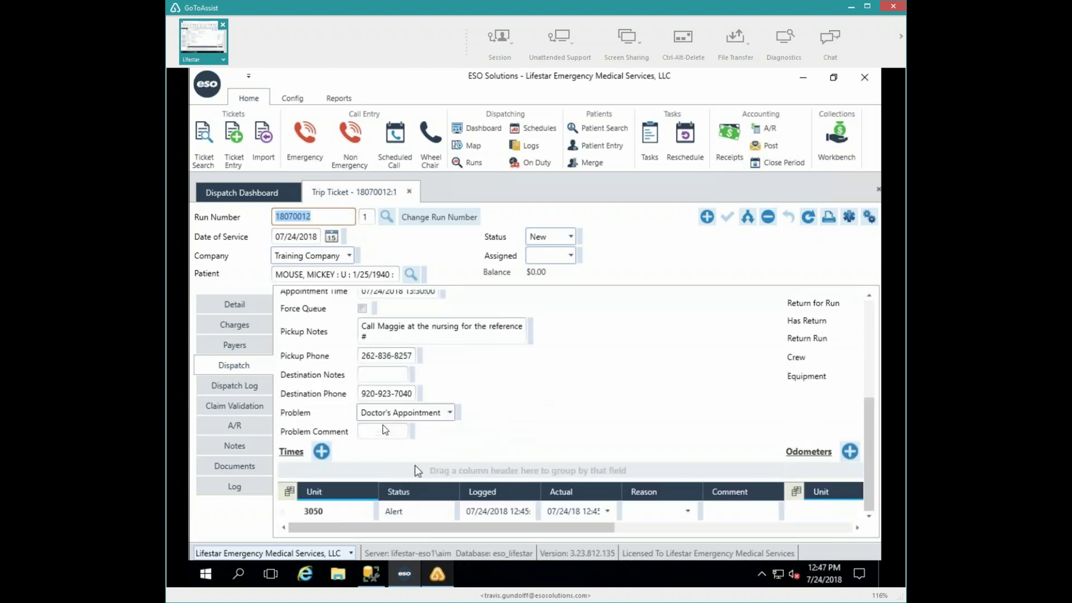
pyautogui.click(386, 376)
pyautogui.click(364, 326)
pyautogui.click(732, 528)
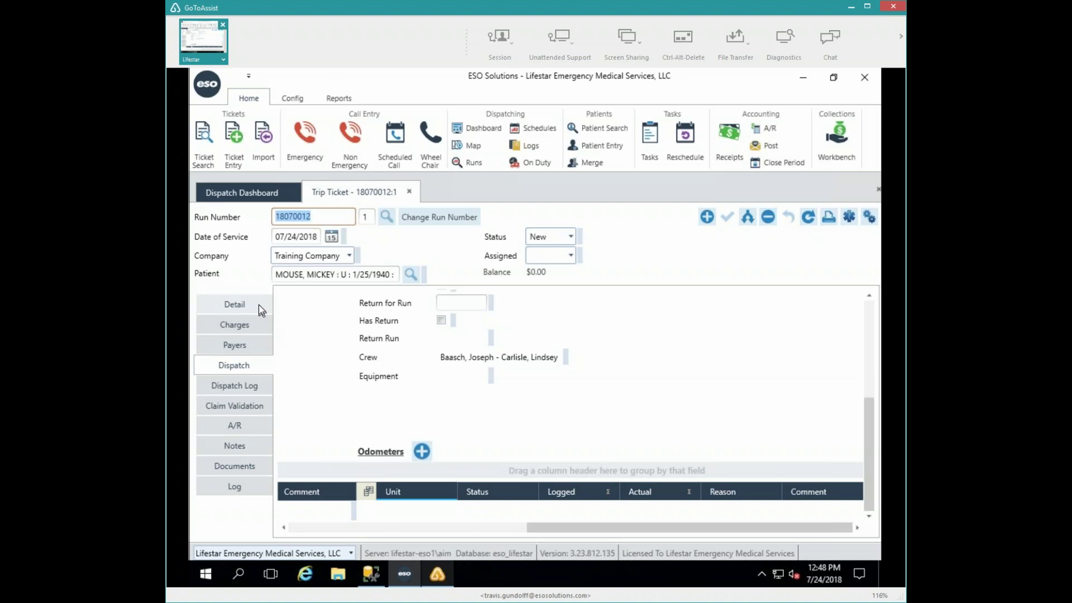
# - Show the ticket's Detail section from the top, with the ALL ABOUT LIFE destination
pyautogui.click(259, 307)
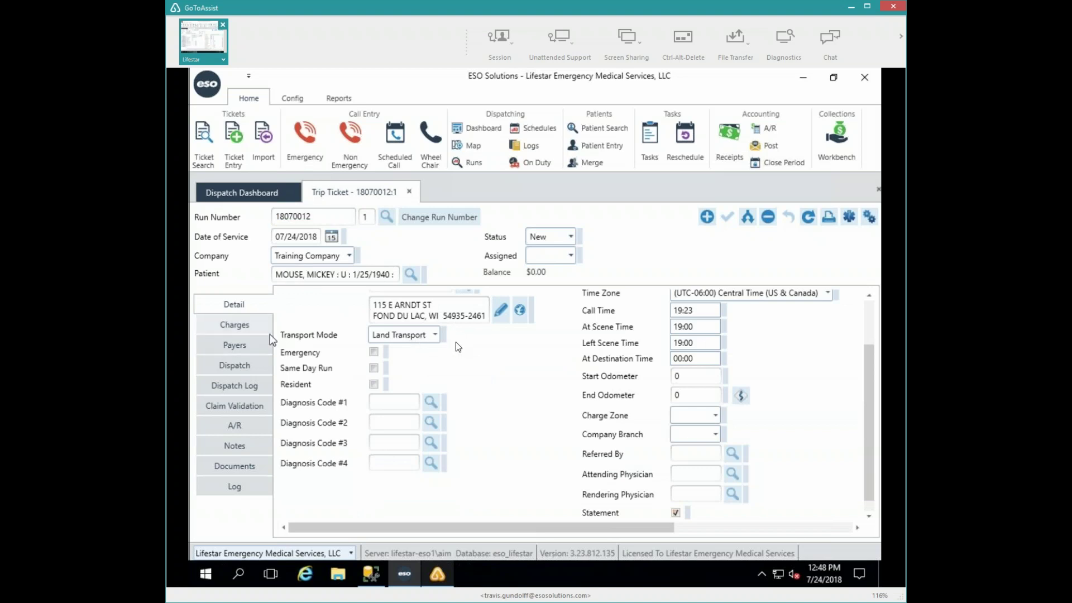
pyautogui.scroll(1, 456, 343)
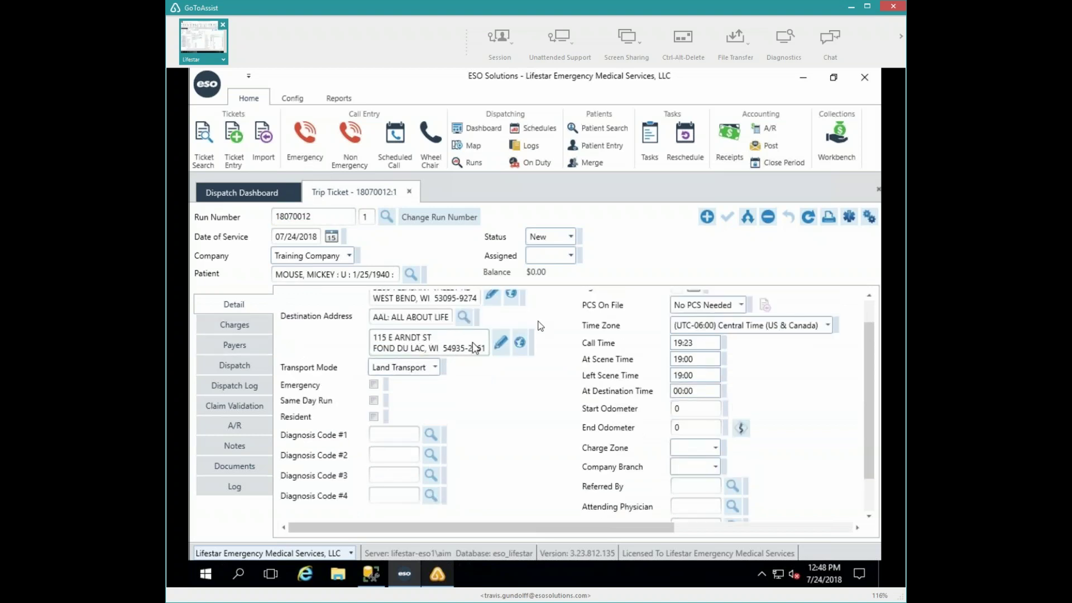
pyautogui.scroll(1, 474, 348)
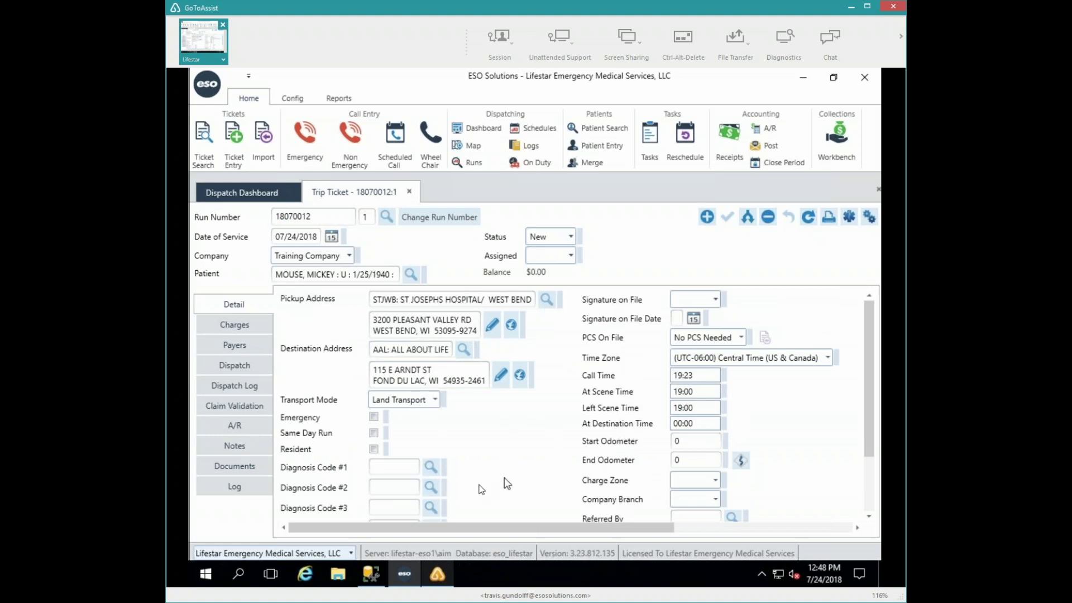
# - Check the Charges and Payers sections, then view the 'Bill facility direct for PT Discharge' note
pyautogui.click(234, 328)
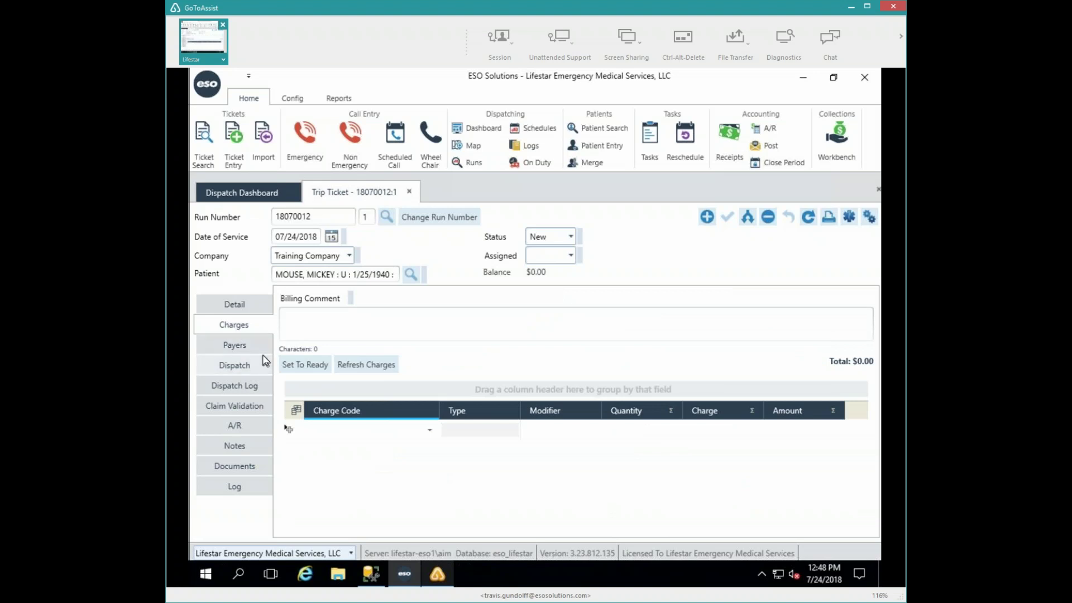
pyautogui.click(264, 362)
pyautogui.click(255, 347)
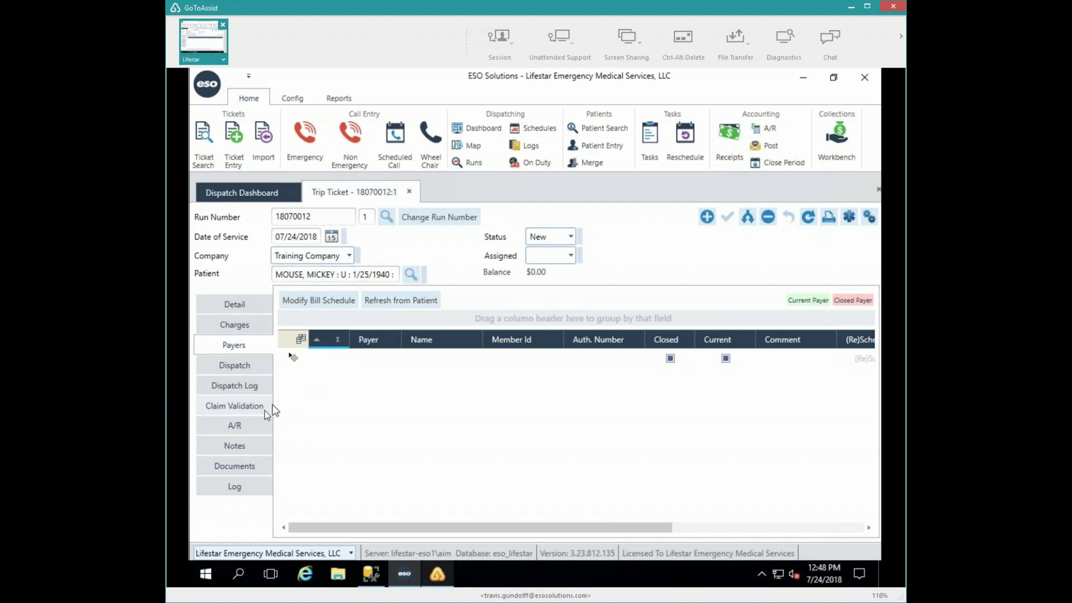
pyautogui.click(222, 447)
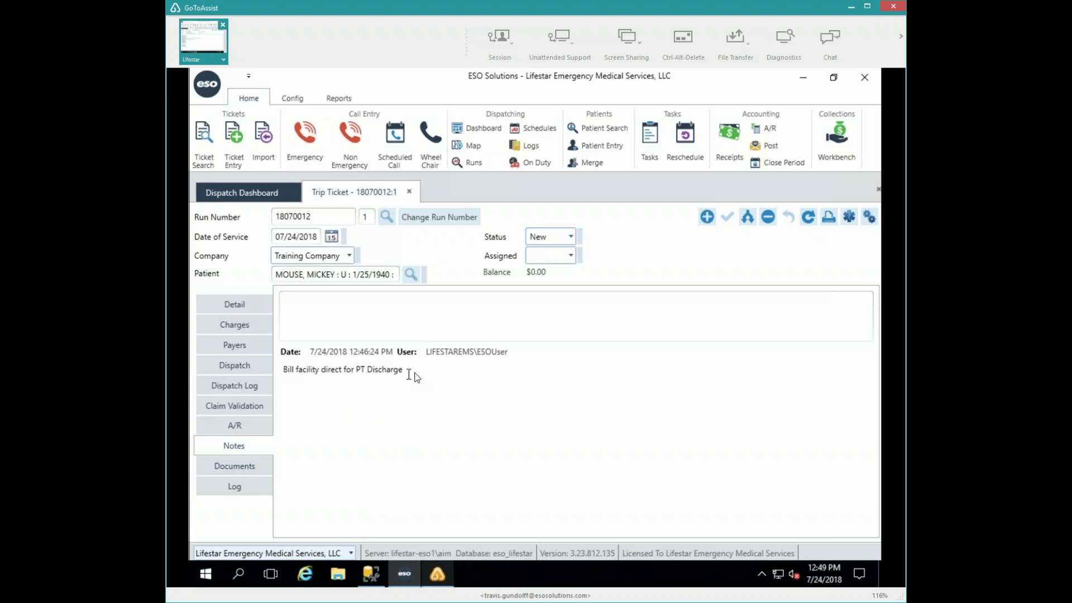
# - Add the note 'Disregard note entered at 7/24/18 12:46:24 PM. I'm an idiot' and save the ticket
pyautogui.moveTo(412, 371); pyautogui.dragTo(249, 378)
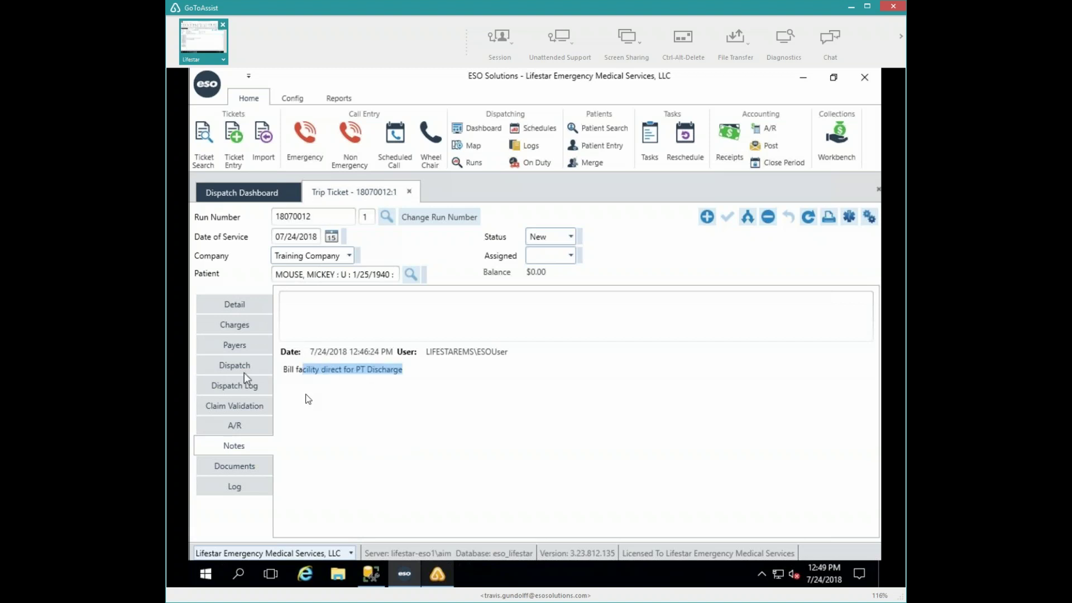
pyautogui.click(408, 371)
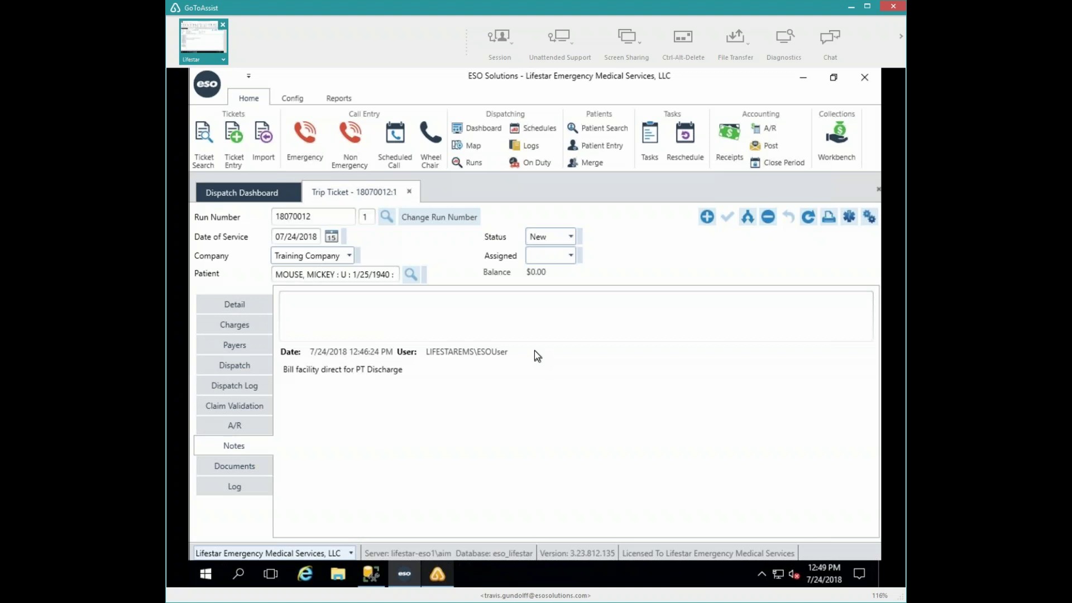
pyautogui.click(465, 319)
pyautogui.write('D')
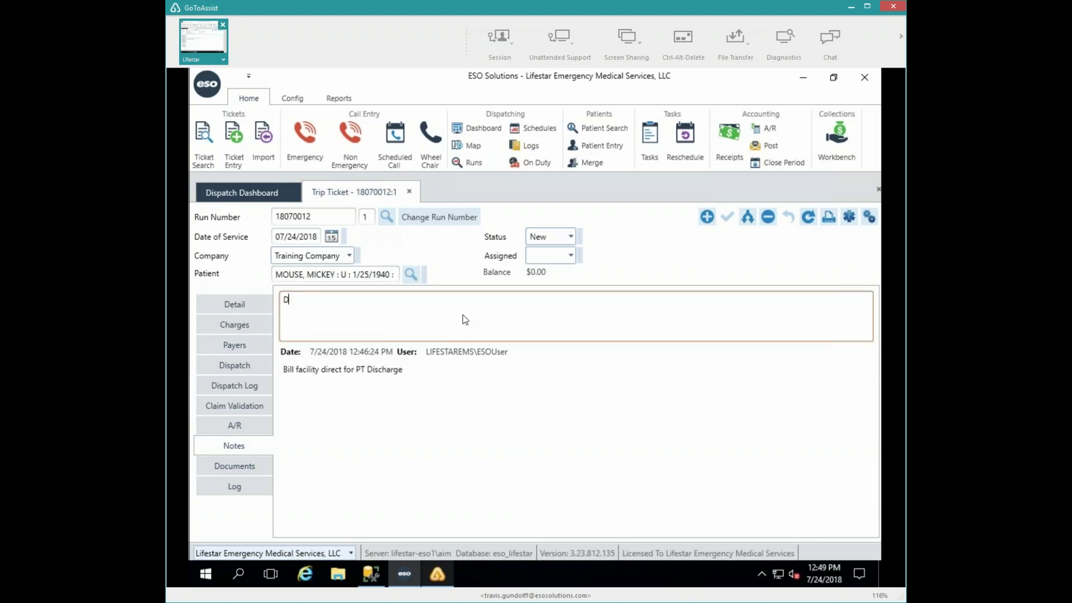
pyautogui.write('isregard note entered at 7/24/18.')
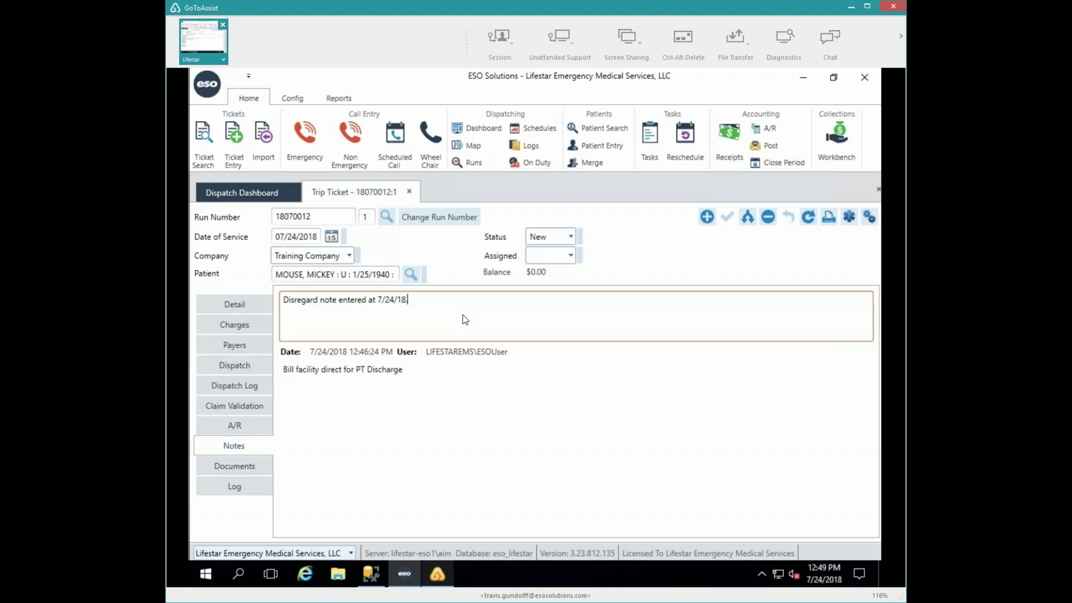
pyautogui.press('BackSpace')
pyautogui.press('BackSpace')
pyautogui.write('12:46')
pyautogui.write("24 PM.  I'm an idiot")
pyautogui.press('Return')
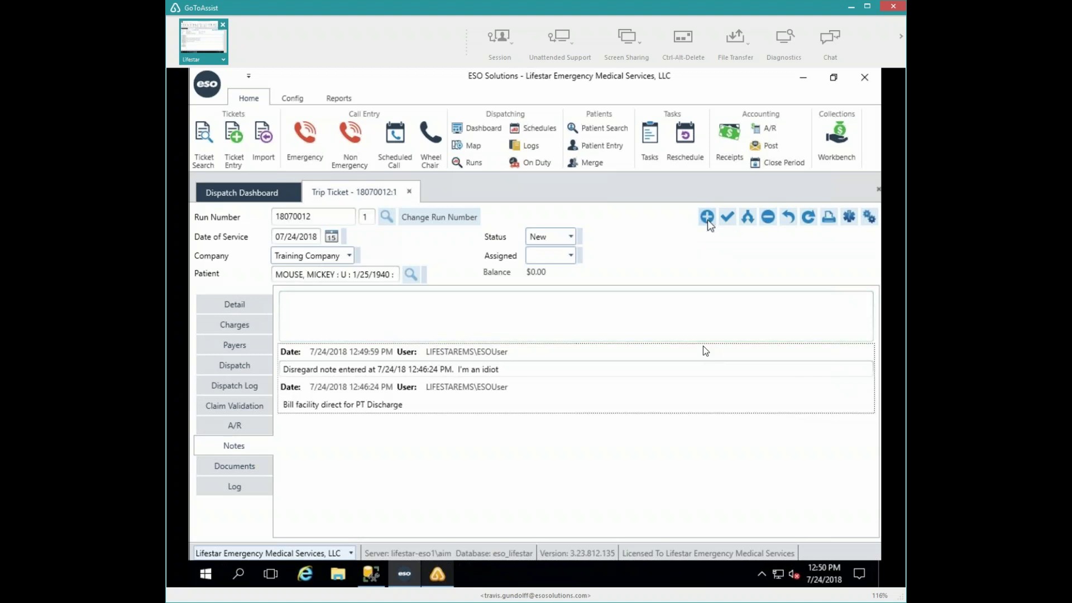
pyautogui.hotkey('ctrl', 's')
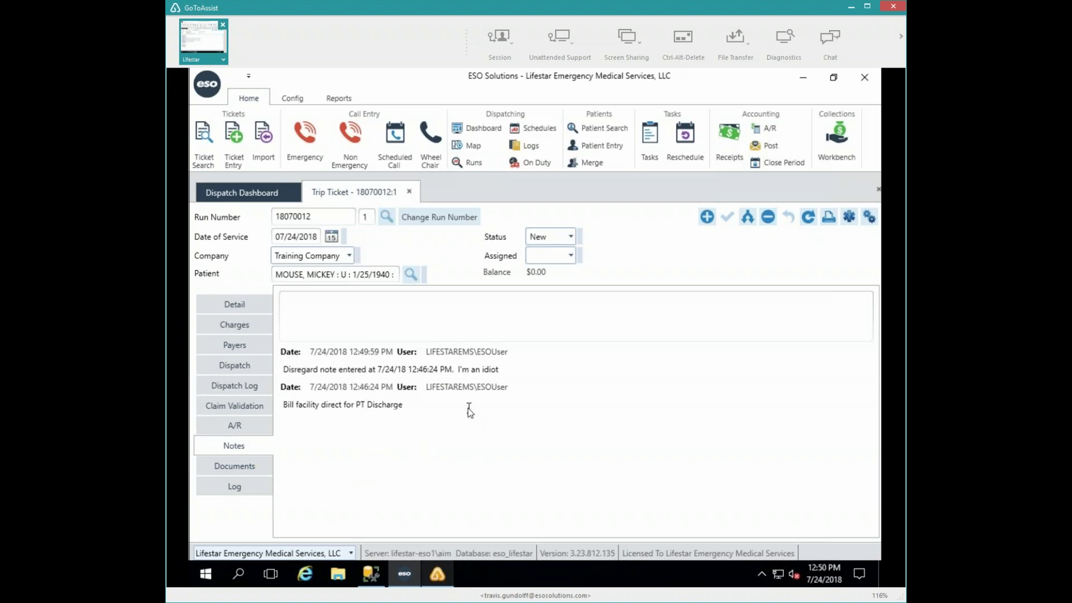
# - Close Trip Ticket 18070012:1 to return to the Dispatch Dashboard
pyautogui.click(388, 313)
pyautogui.click(408, 191)
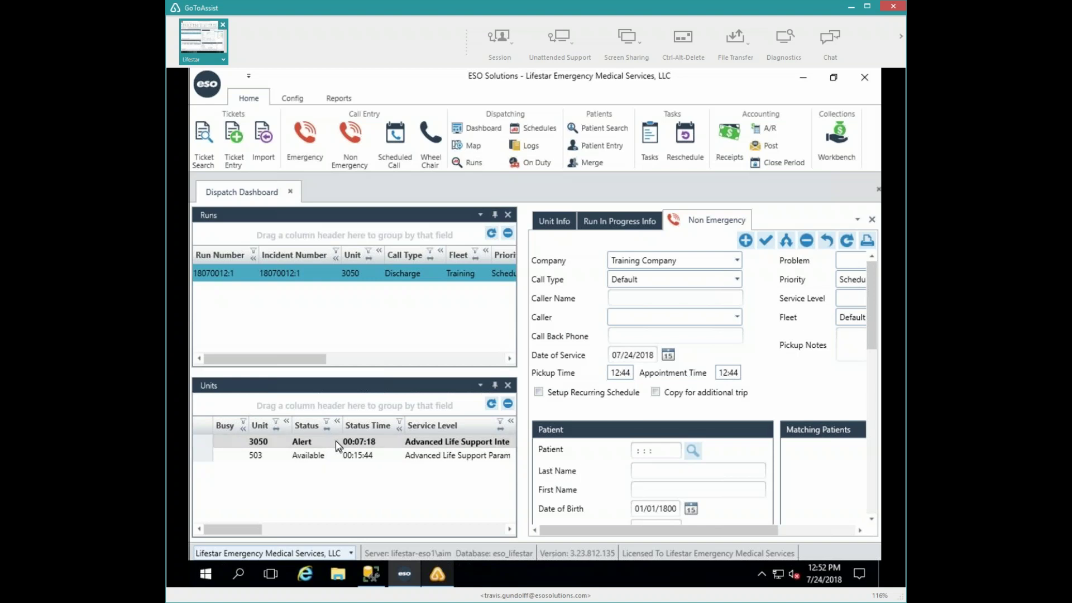
# - Set unit 3050's next step to Complete - Fill and confirm it
pyautogui.doubleClick(305, 437)
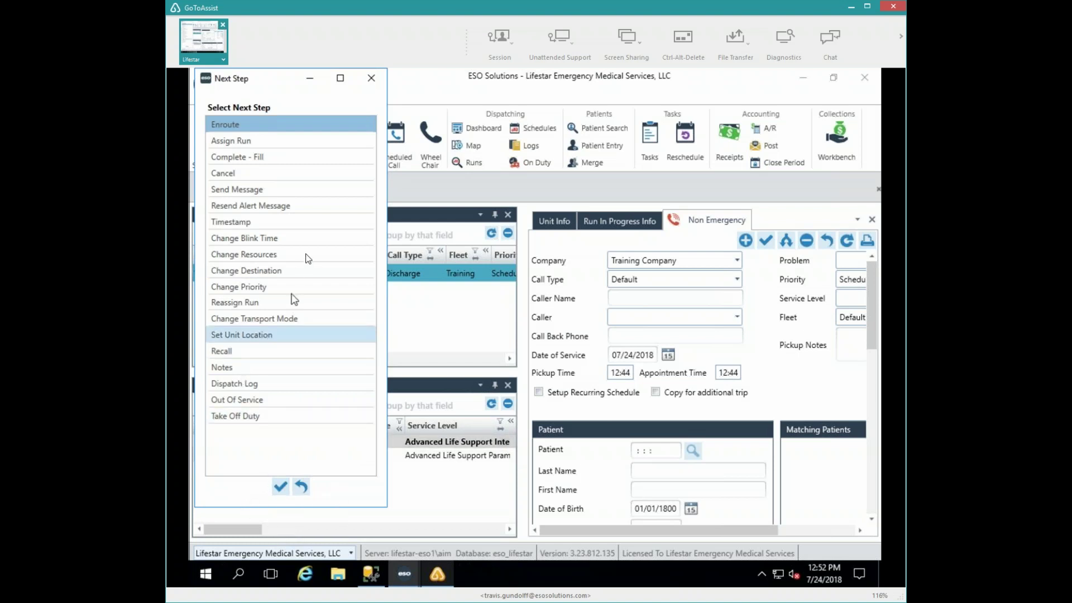
pyautogui.click(275, 159)
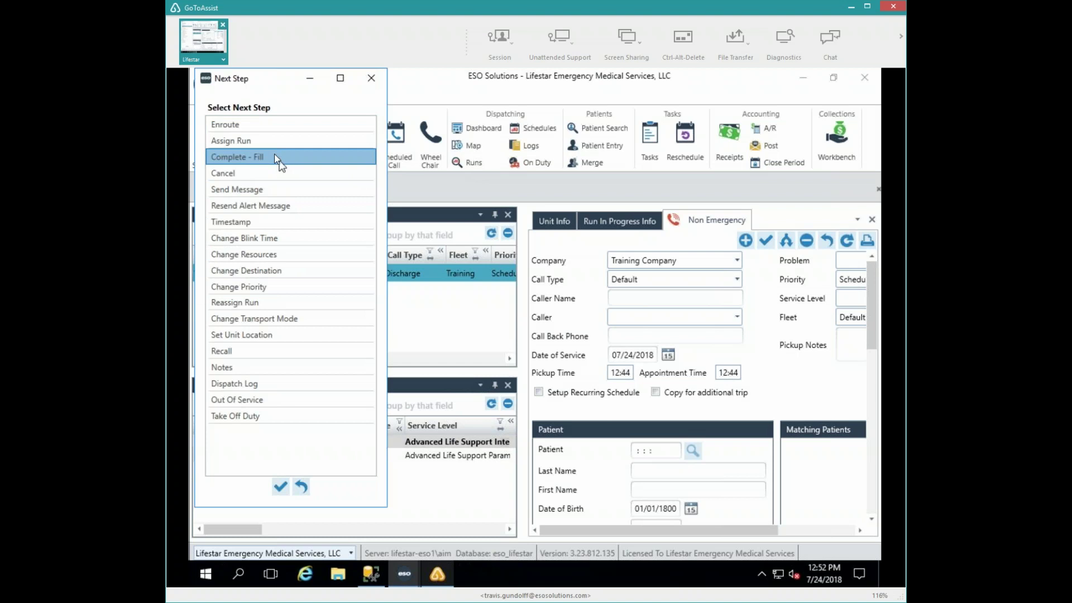
pyautogui.click(281, 486)
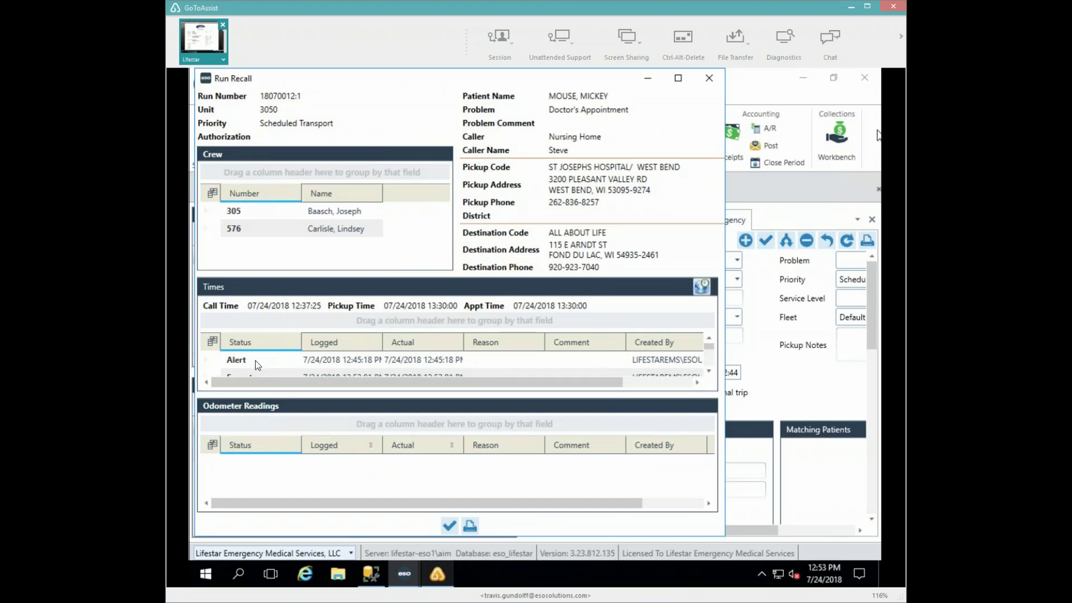
# - Scroll through the run's logged times in Run Recall, then close the window
pyautogui.click(709, 370)
pyautogui.click(708, 370)
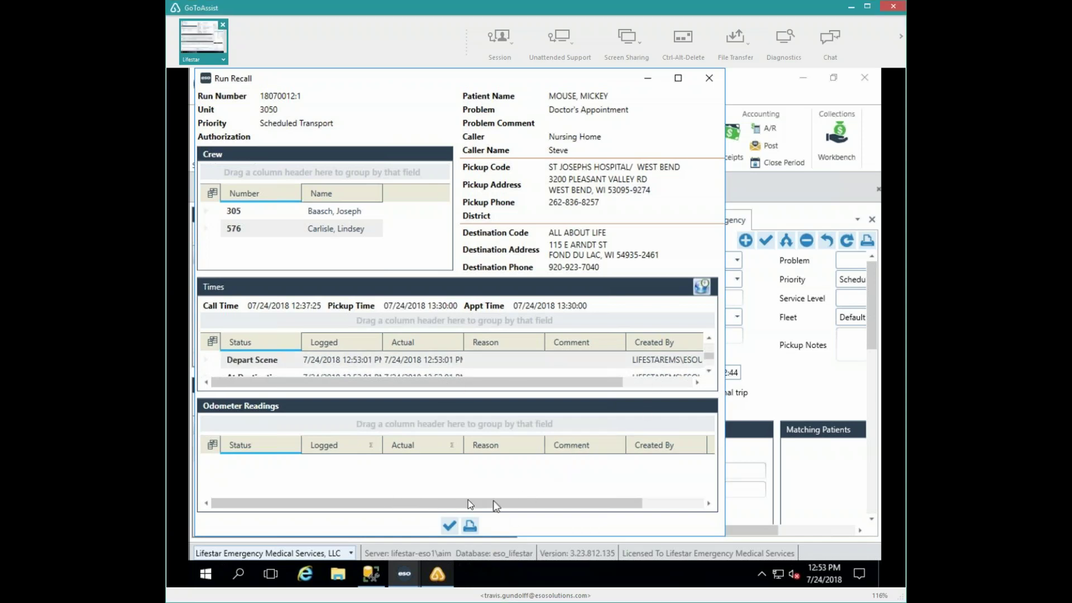
pyautogui.click(708, 371)
pyautogui.click(411, 360)
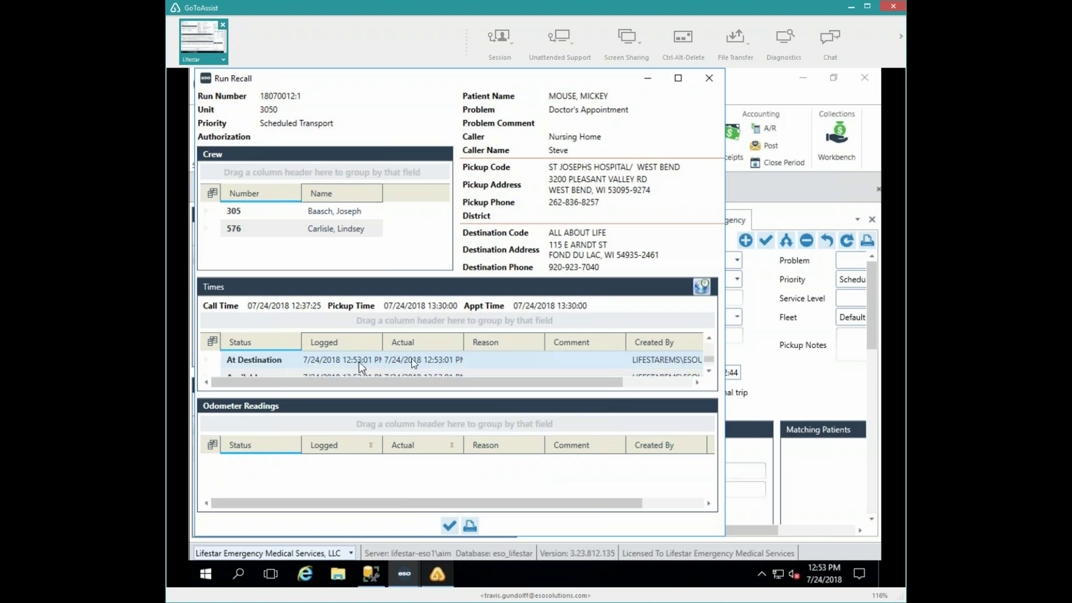
pyautogui.click(709, 340)
pyautogui.click(709, 339)
pyautogui.click(709, 339)
pyautogui.click(709, 339)
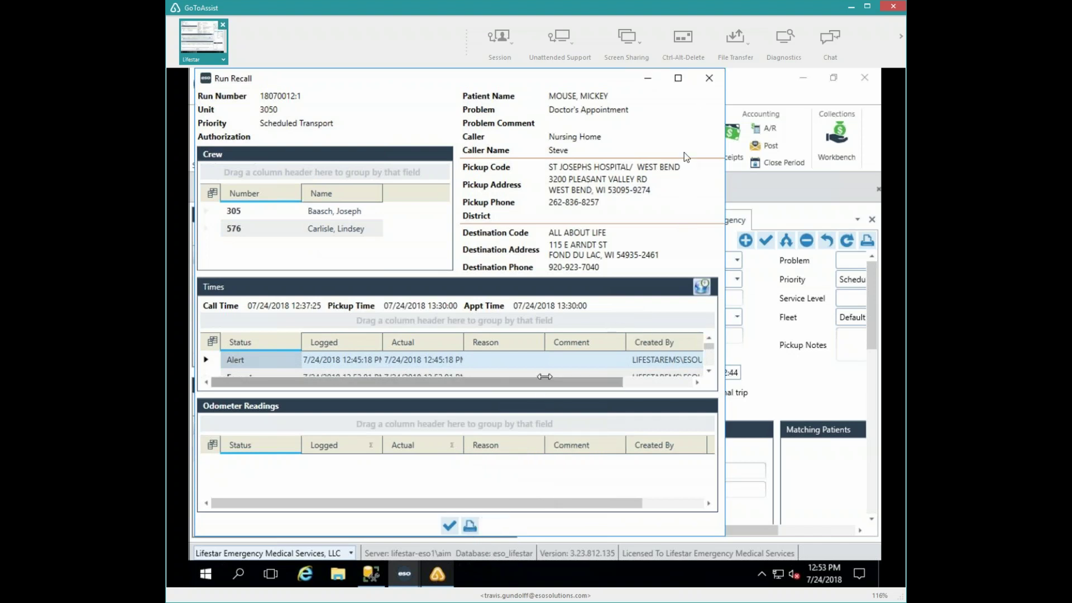
pyautogui.click(708, 82)
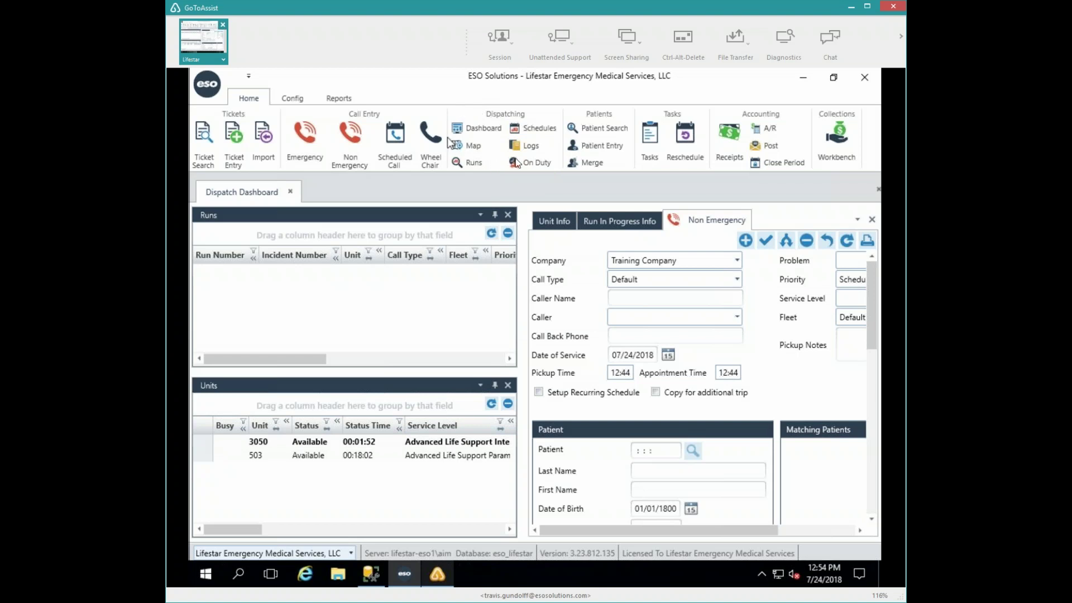
# - In Run Search, enter 't' as Date of Service and type the patient's last name
pyautogui.click(473, 163)
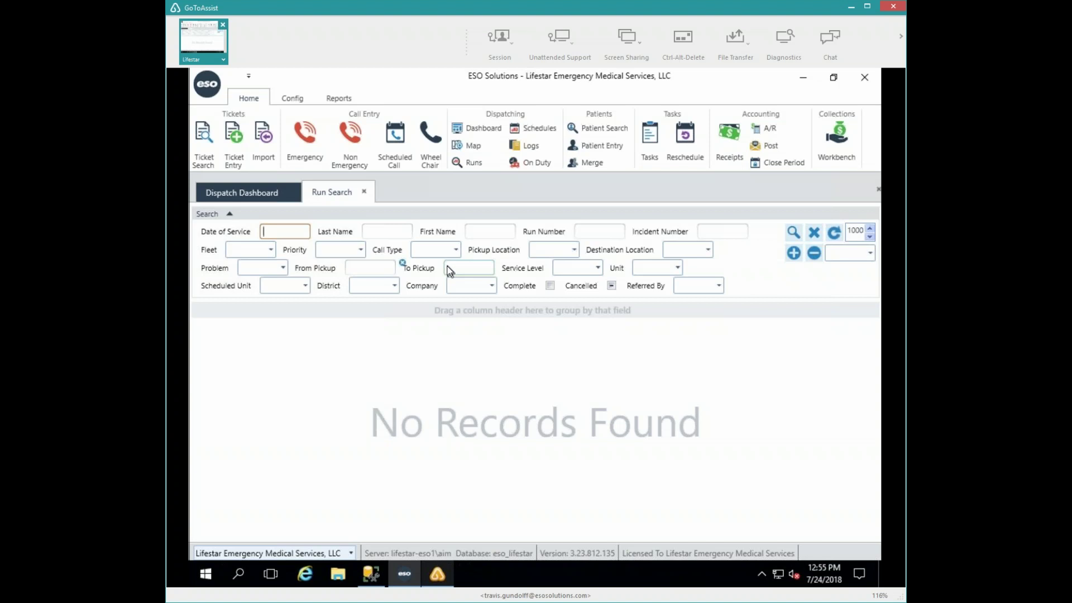
pyautogui.write('t')
pyautogui.press('Tab')
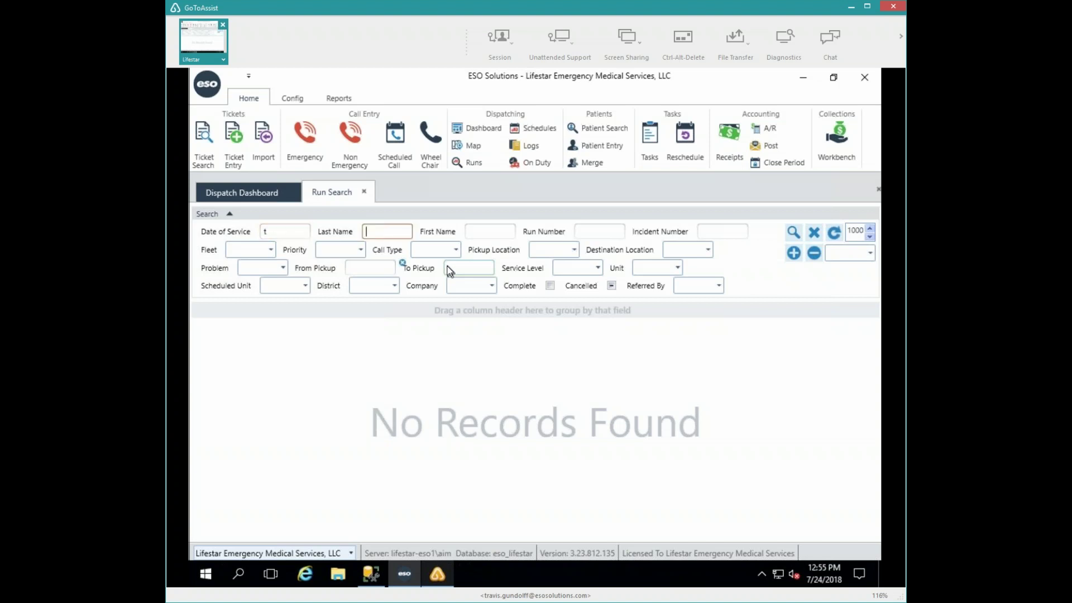
pyautogui.write('mouise')
pyautogui.press('BackSpace')
pyautogui.press('BackSpace')
pyautogui.press('BackSpace')
pyautogui.write('se')
# - Set the search's Unit to 3050, leaving Pickup Location unselected
pyautogui.click(575, 250)
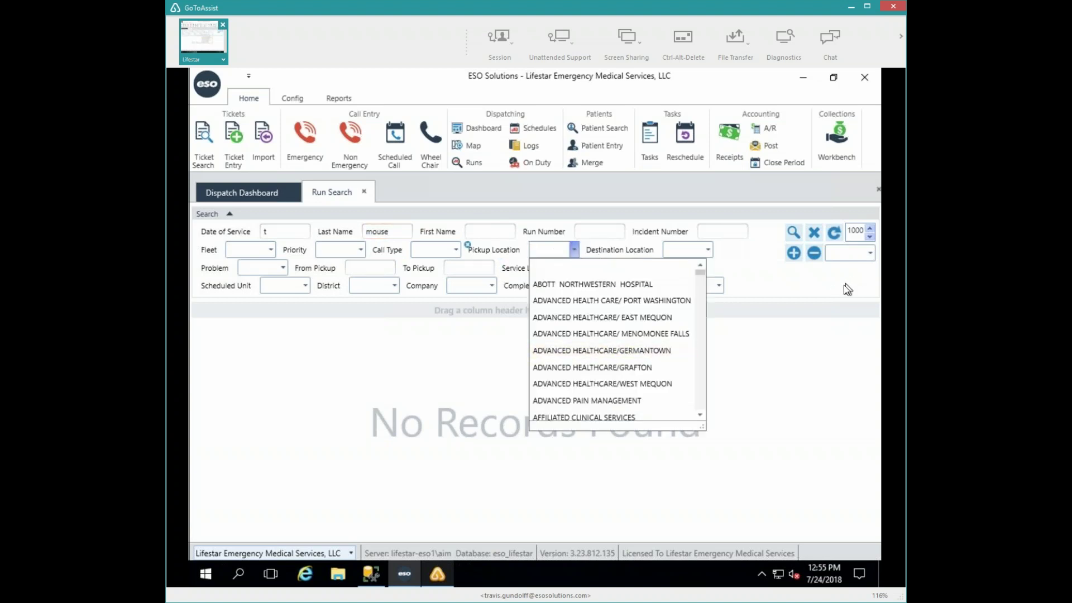
pyautogui.click(776, 287)
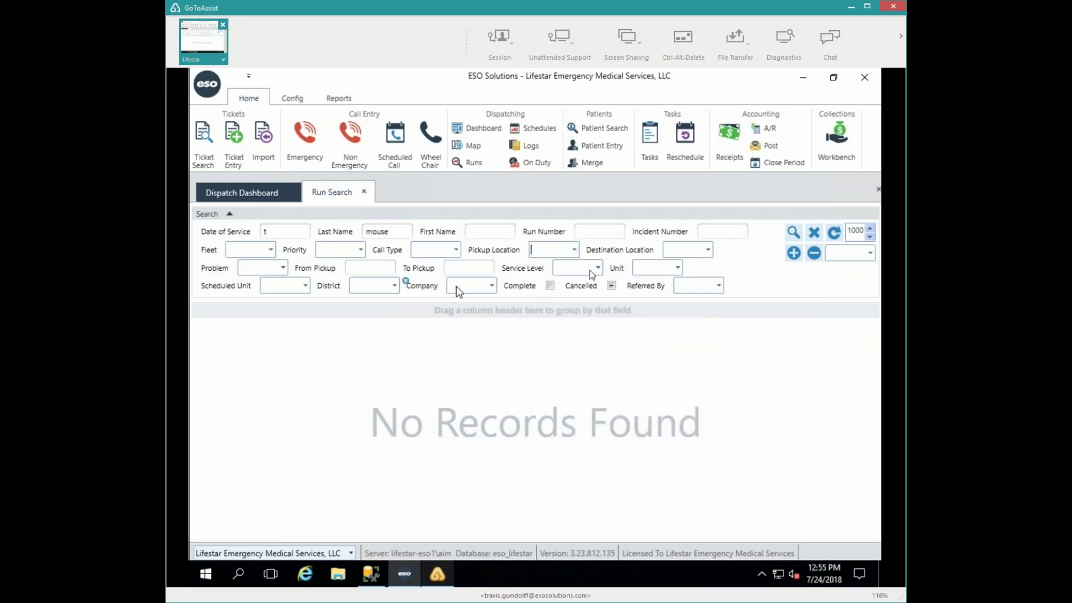
pyautogui.click(676, 269)
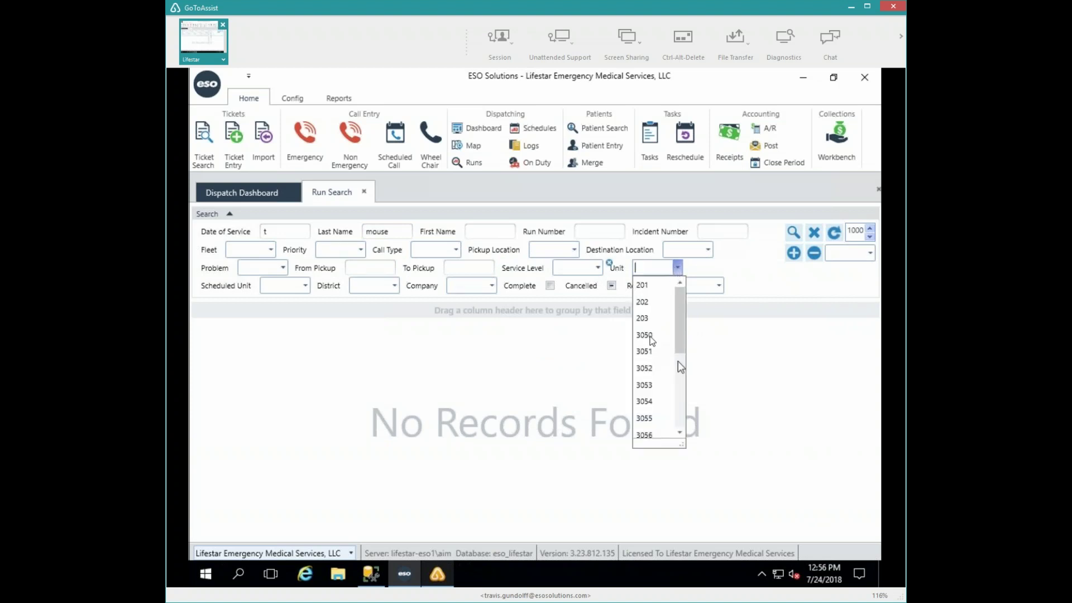
pyautogui.click(645, 335)
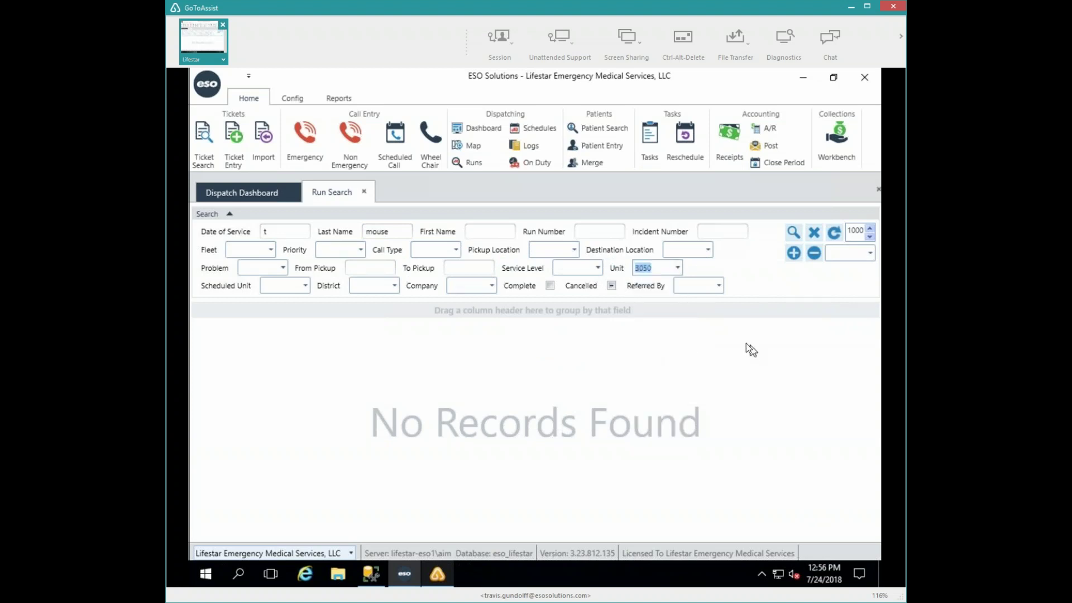
pyautogui.press('Tab')
# - Run the search and tick the Complete status filter, still returning No Records Found
pyautogui.click(792, 237)
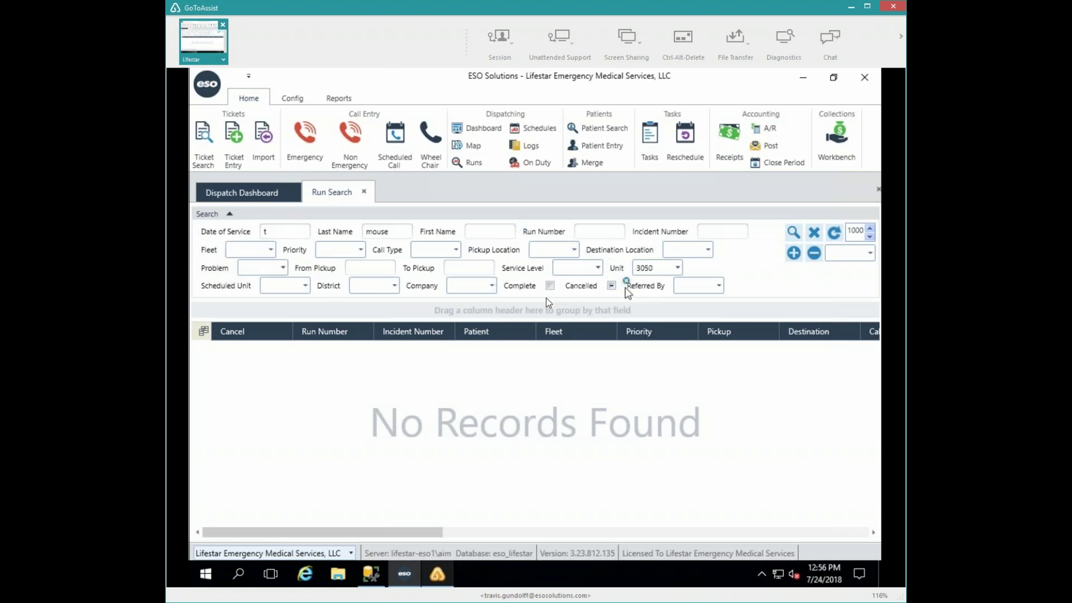
pyautogui.click(611, 285)
pyautogui.click(551, 285)
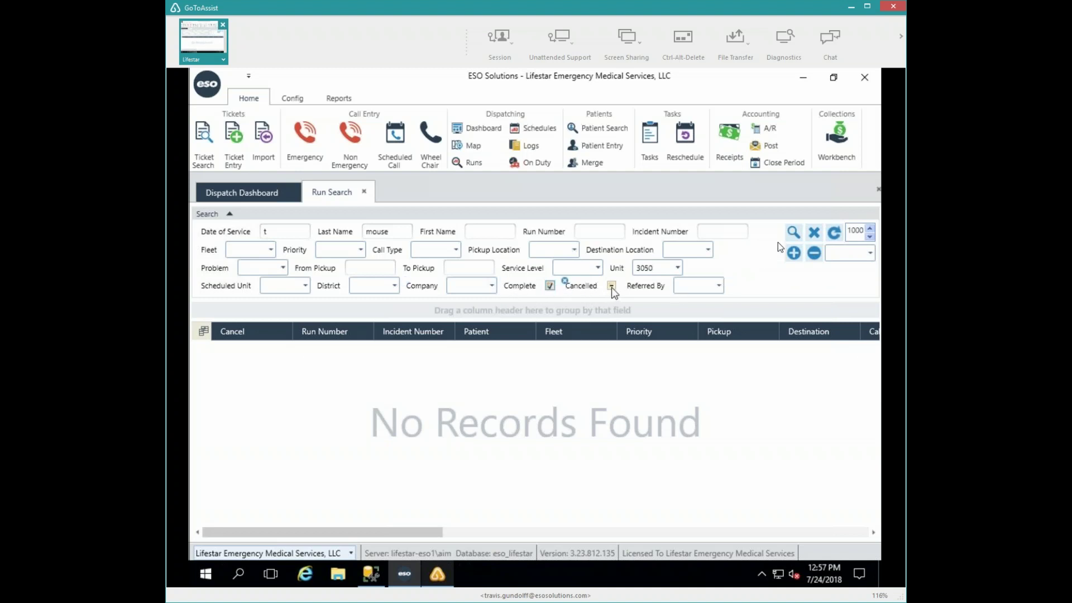
# - Search unit 3050's runs and open the trip ticket for run 18070012
pyautogui.click(792, 234)
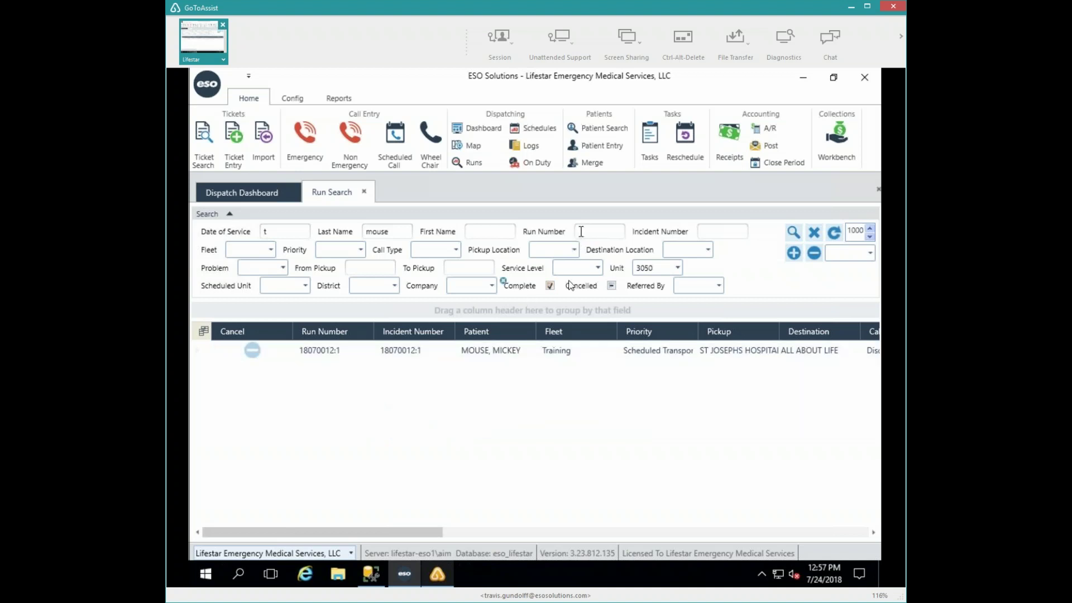
pyautogui.click(497, 351)
pyautogui.click(330, 352)
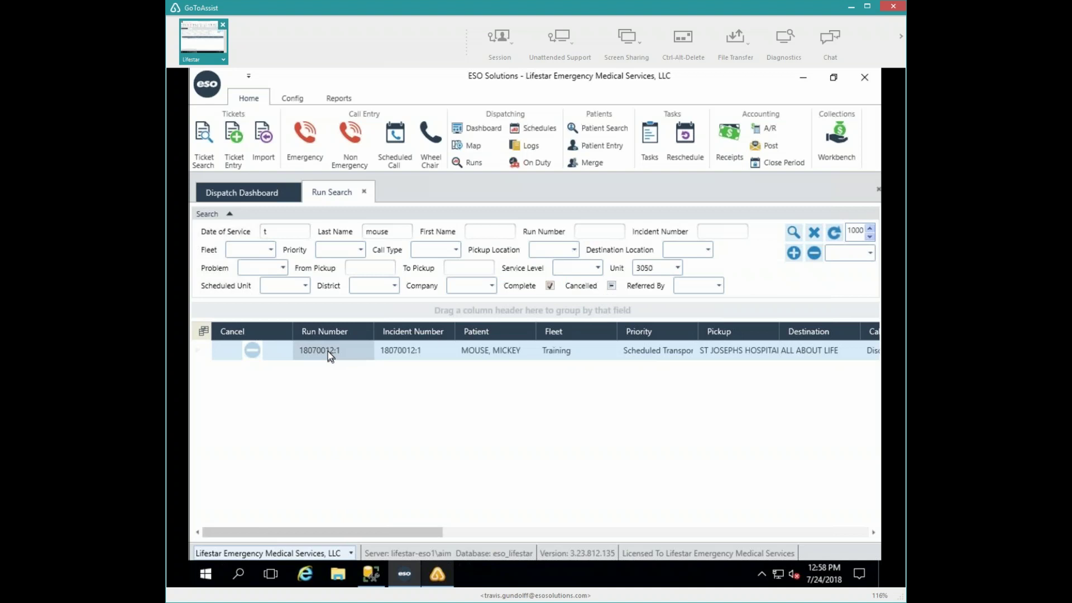
pyautogui.doubleClick(327, 350)
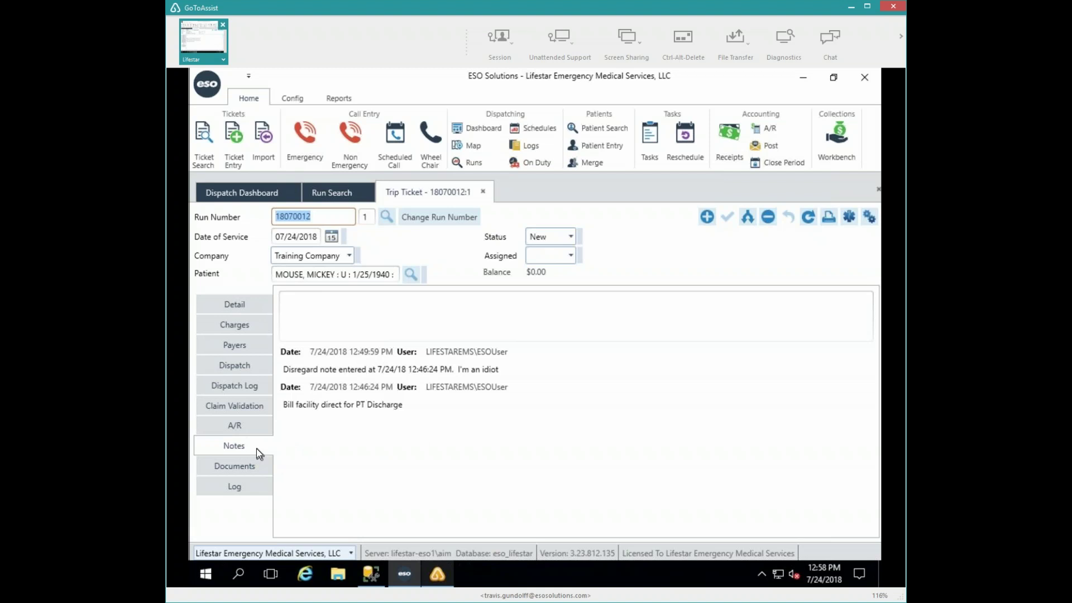
# - Show the Dispatch details page of trip ticket 18070012
pyautogui.click(240, 366)
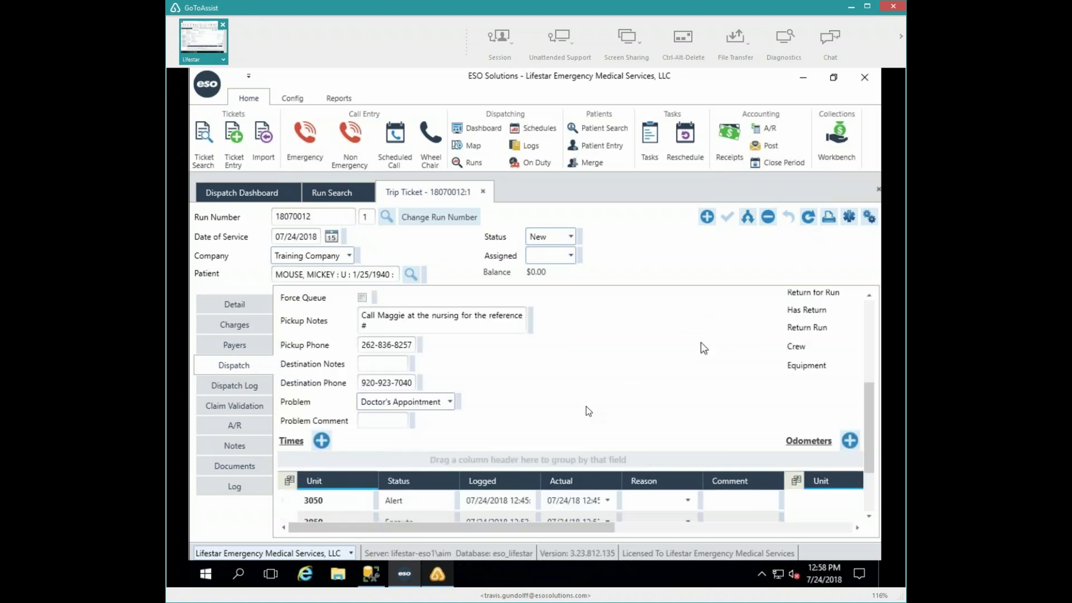
# - Widen the Times grid's Actual column so unit 3050's full dispatch times are readable
pyautogui.scroll(-3, 589, 412)
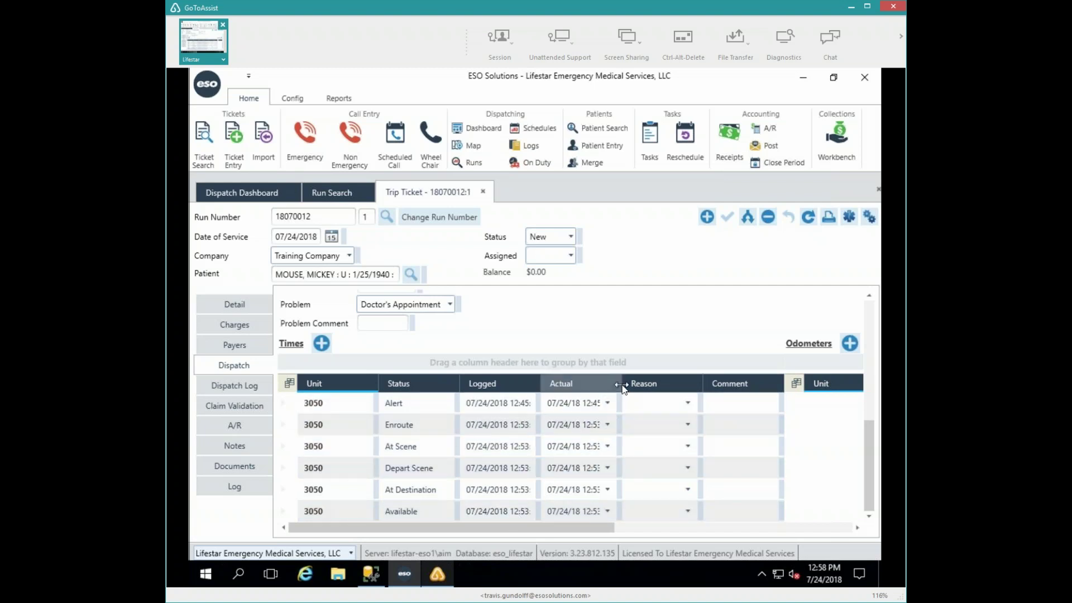
pyautogui.moveTo(622, 386); pyautogui.dragTo(634, 385)
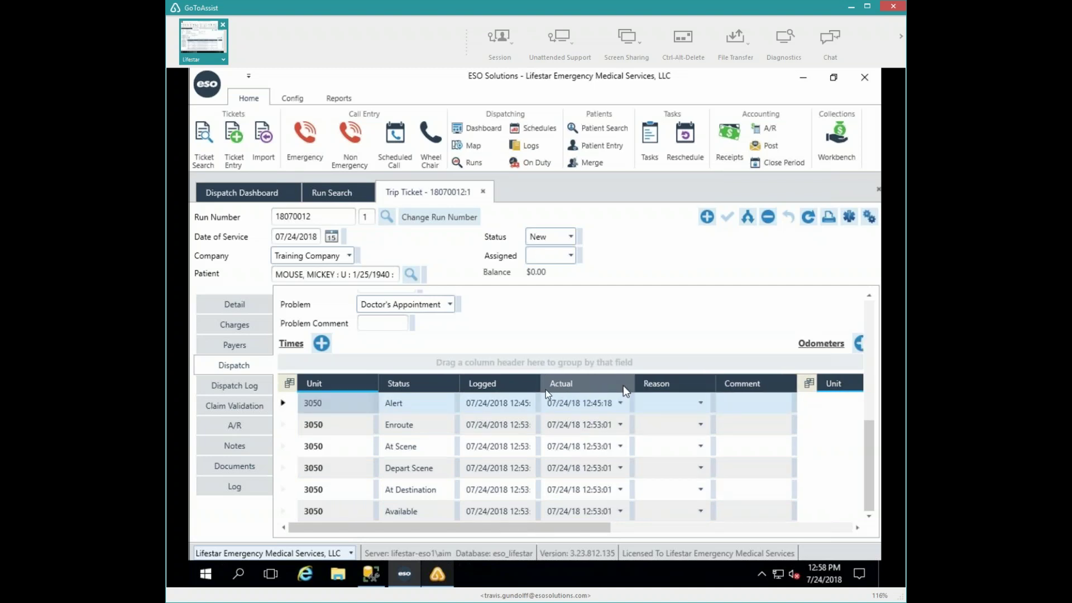
pyautogui.click(524, 404)
pyautogui.click(517, 429)
pyautogui.moveTo(515, 450); pyautogui.dragTo(520, 512)
pyautogui.click(517, 463)
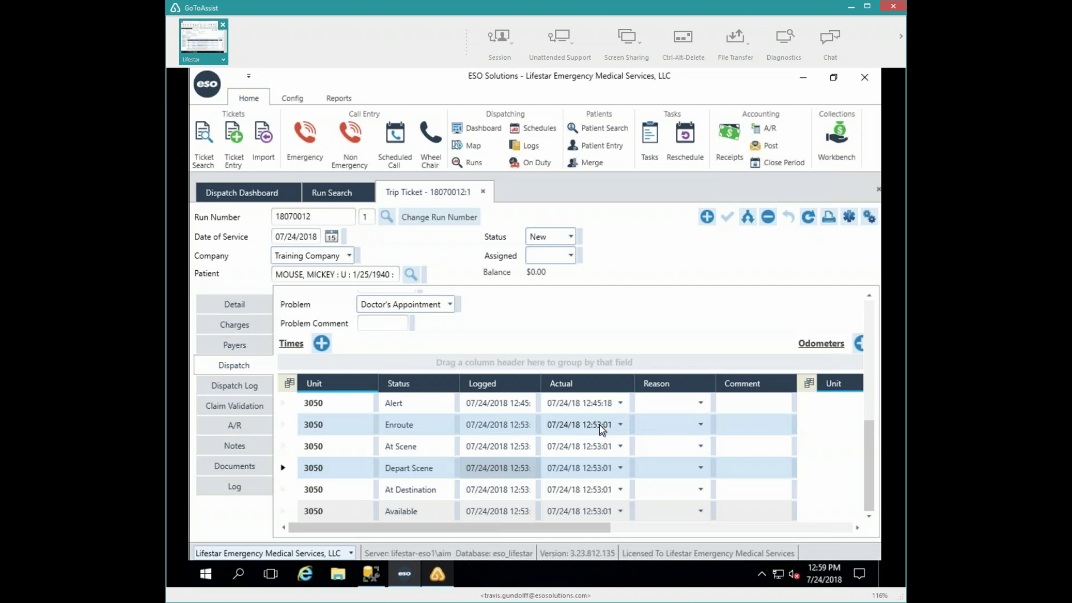
# - Change the Enroute actual time to 12:46:01
pyautogui.click(598, 427)
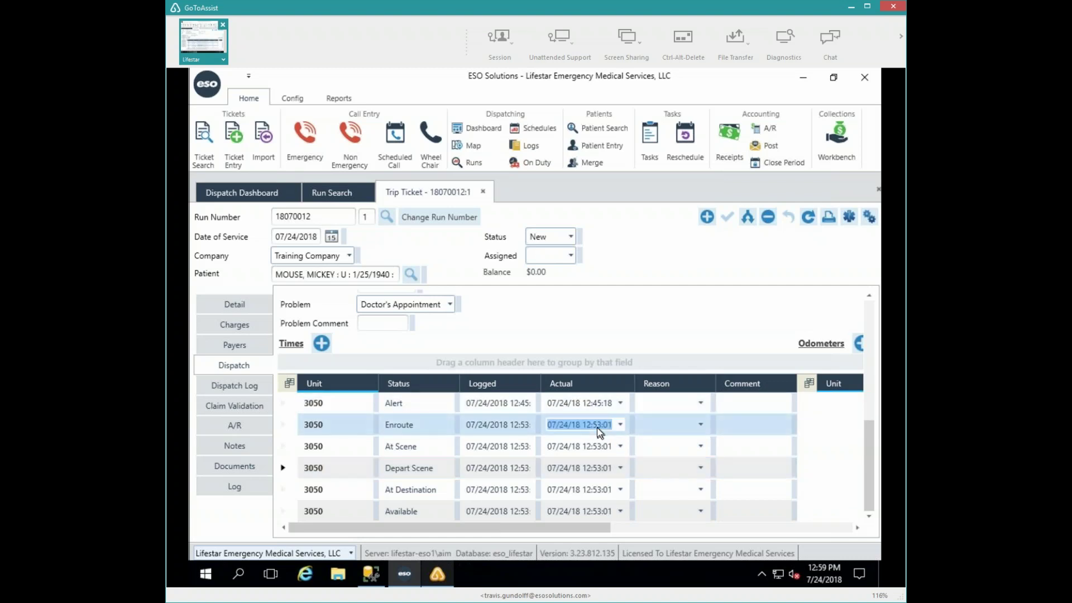
pyautogui.click(599, 425)
pyautogui.press('BackSpace')
pyautogui.press('Delete')
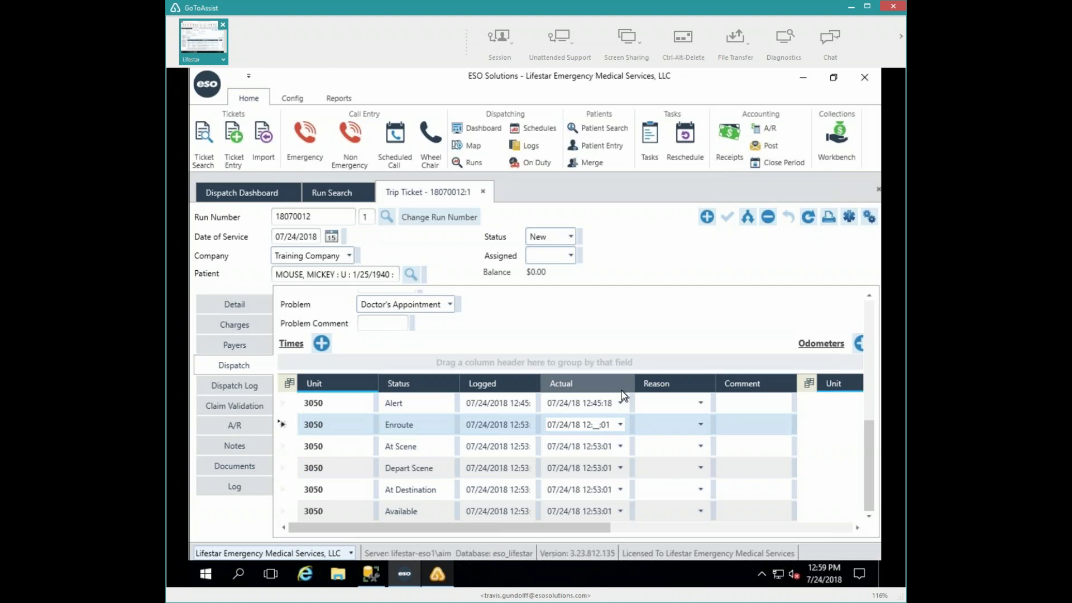
pyautogui.write('46')
pyautogui.press('Tab')
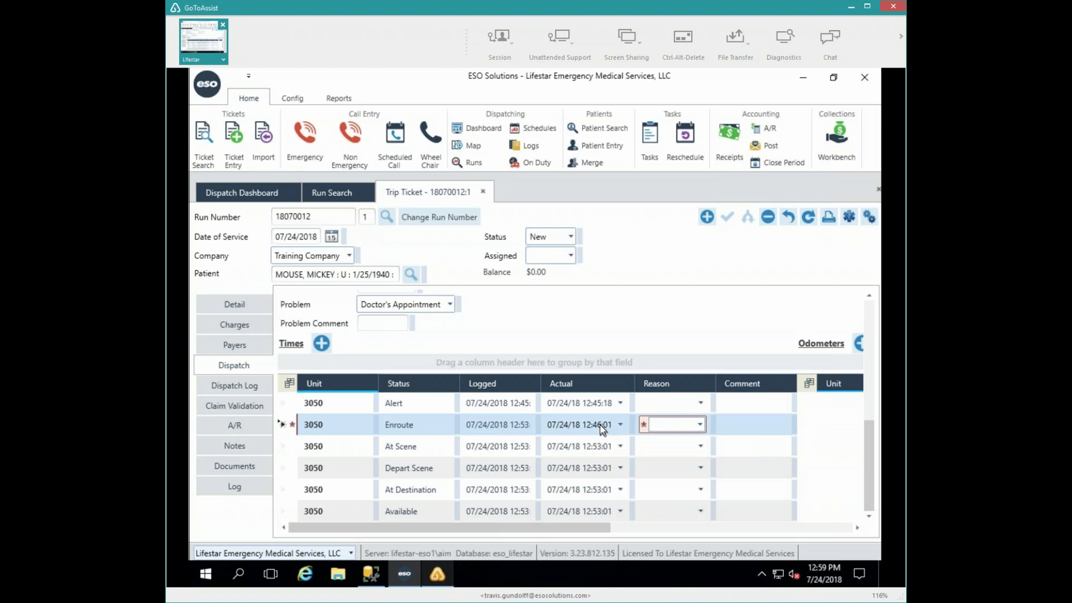
# - Give the Enroute entry reason Crew Error and the comment 'allowed the radio again'
pyautogui.click(701, 425)
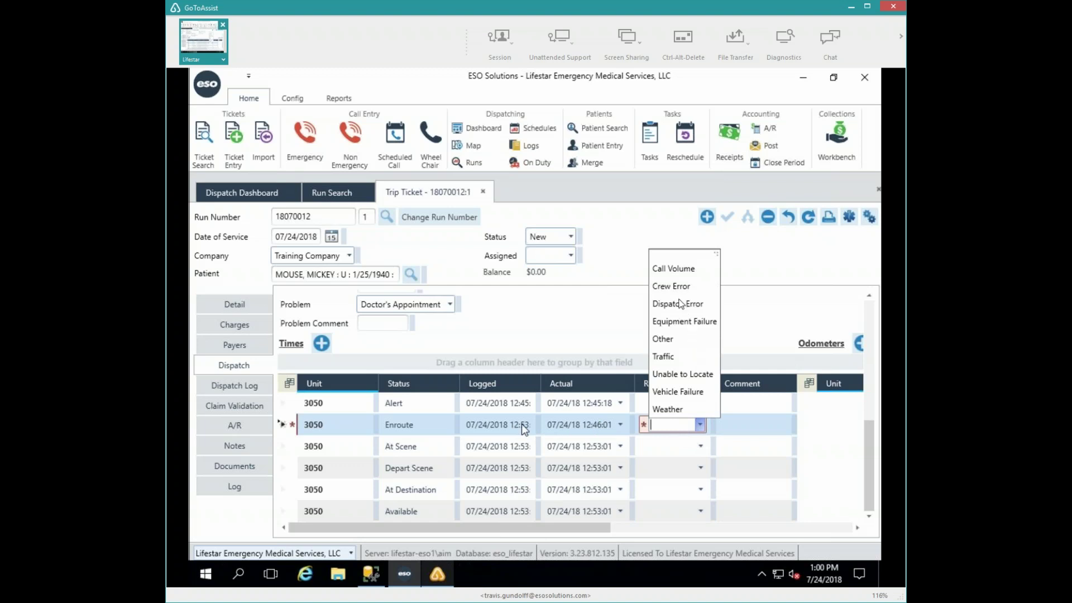
pyautogui.click(676, 287)
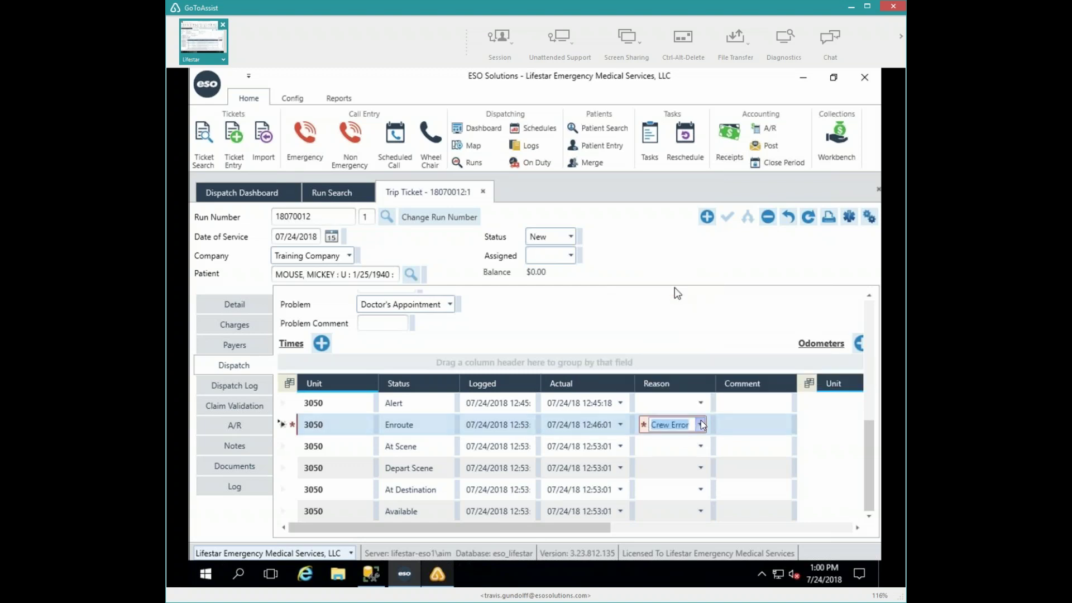
pyautogui.click(734, 423)
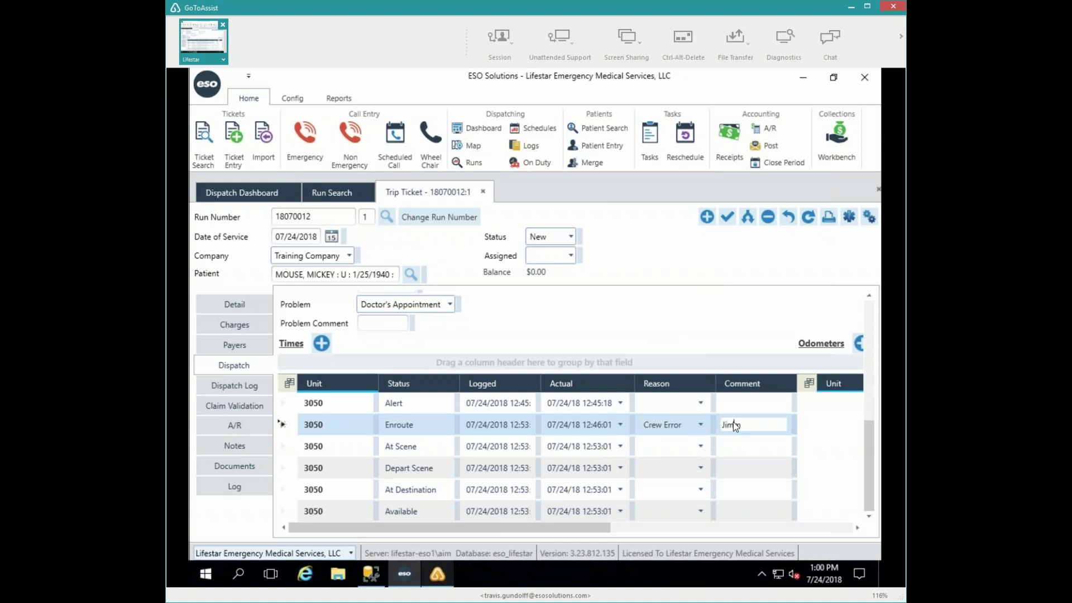
pyautogui.write('allowed the radio agaikn')
pyautogui.press('BackSpace')
pyautogui.press('BackSpace')
pyautogui.write('n')
pyautogui.press('Tab')
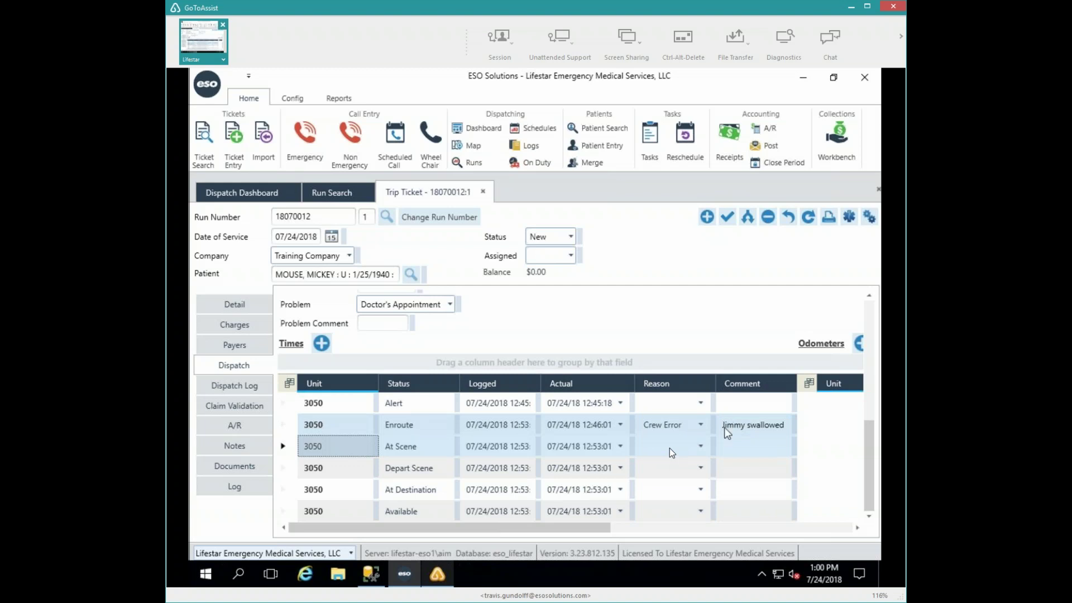
# - Set the At Scene actual time to 12:49:01 with reason Crew Error
pyautogui.click(598, 446)
pyautogui.click(601, 447)
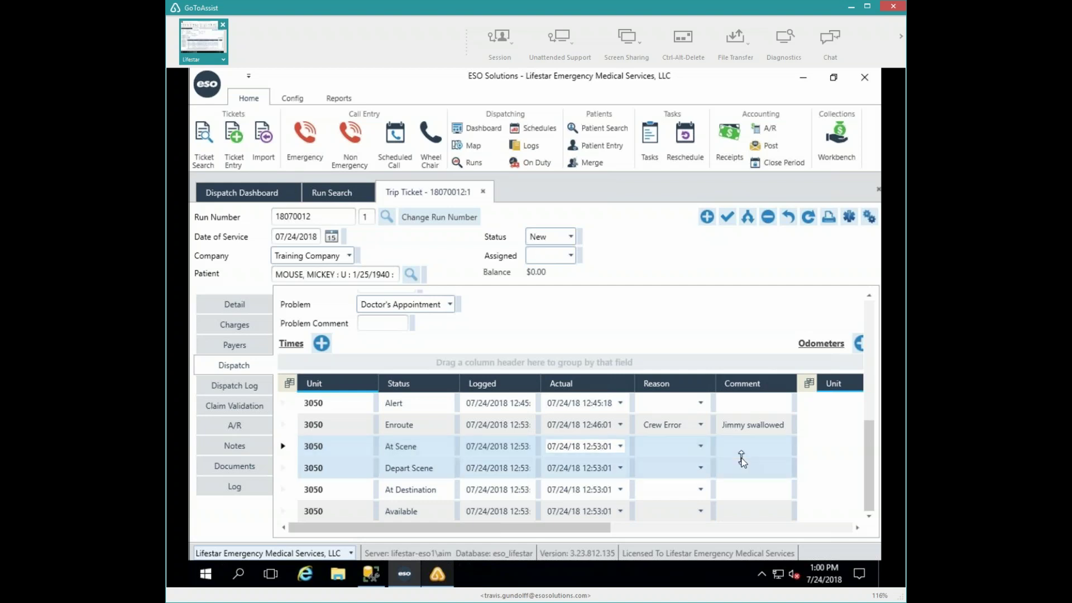
pyautogui.press('BackSpace')
pyautogui.write('49')
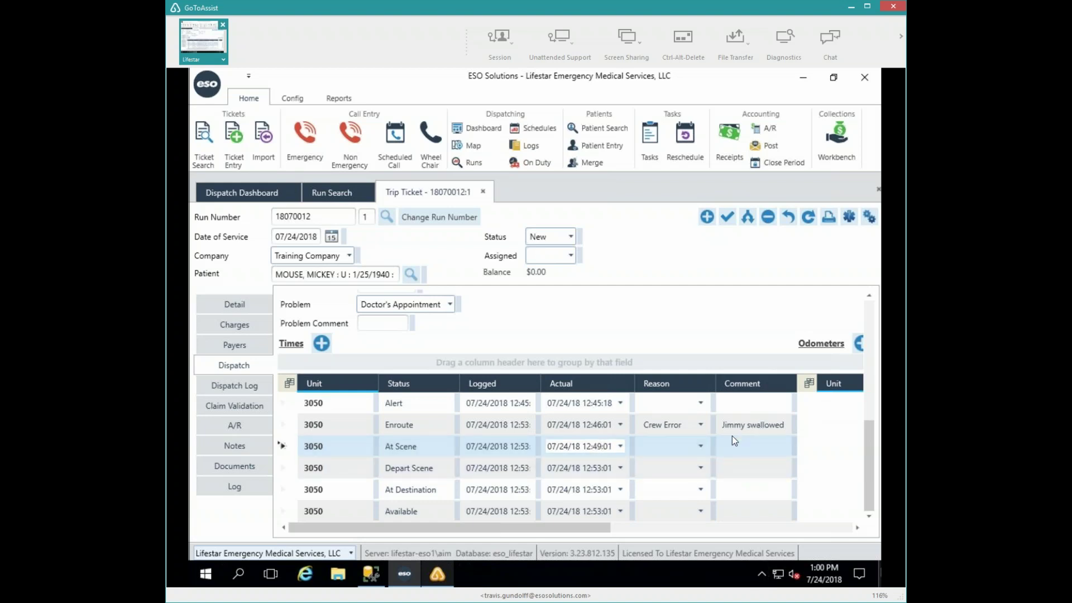
pyautogui.click(702, 447)
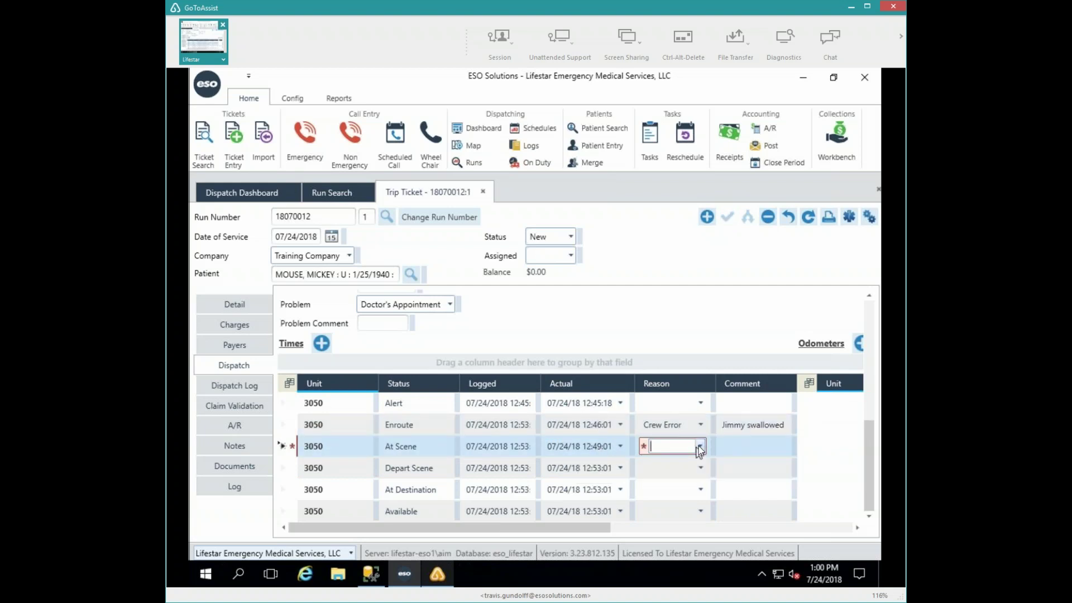
pyautogui.click(699, 446)
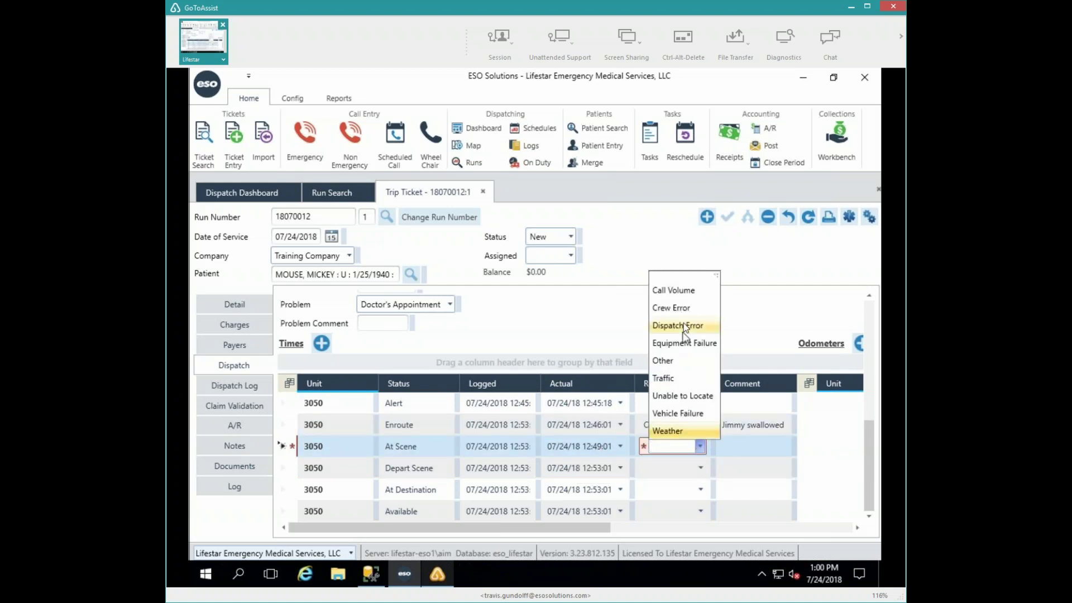
pyautogui.click(672, 307)
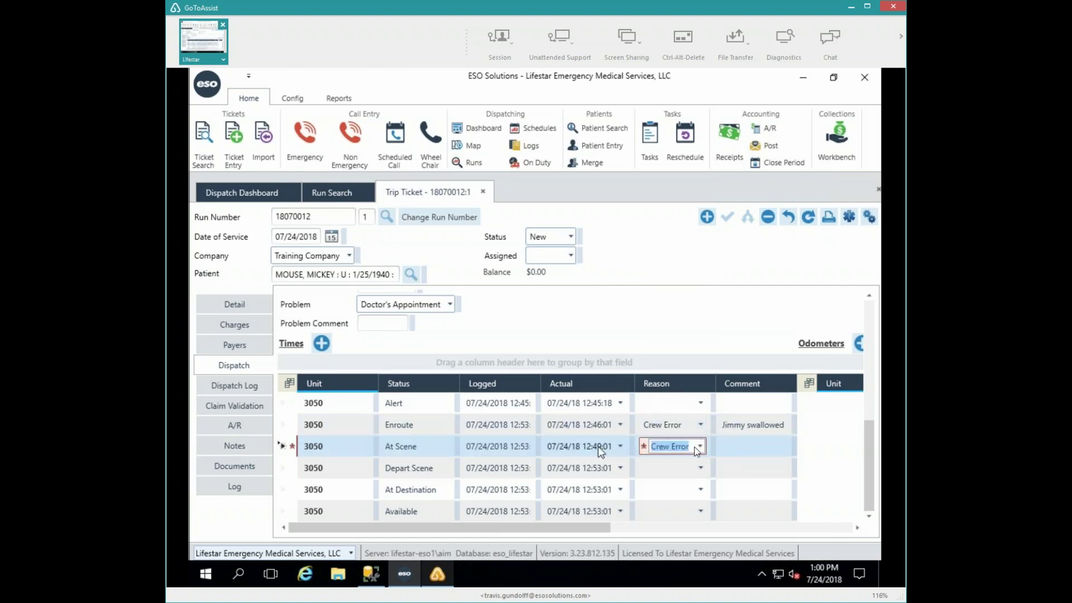
pyautogui.press('Tab')
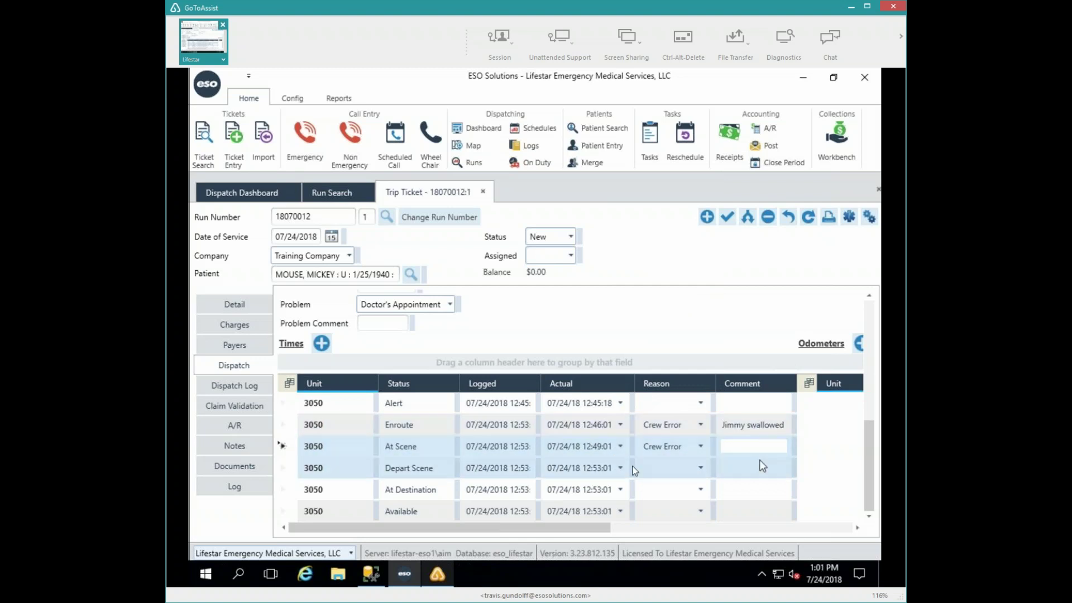
# - Set the Depart Scene actual time to 12:52:01 with reason Crew Error
pyautogui.click(599, 467)
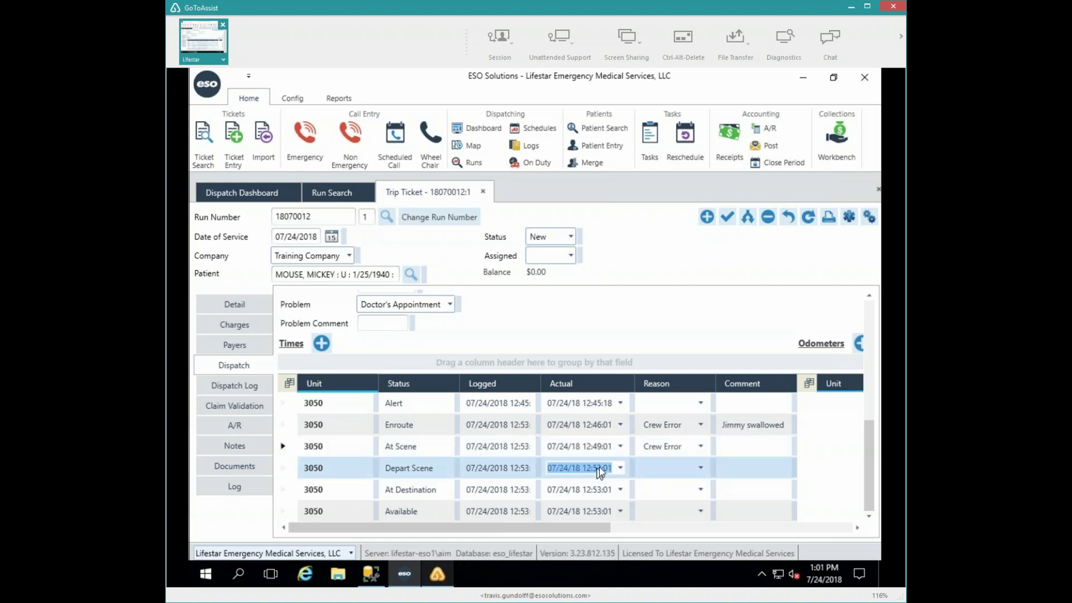
pyautogui.click(598, 467)
pyautogui.press('BackSpace')
pyautogui.press('BackSpace')
pyautogui.write('52')
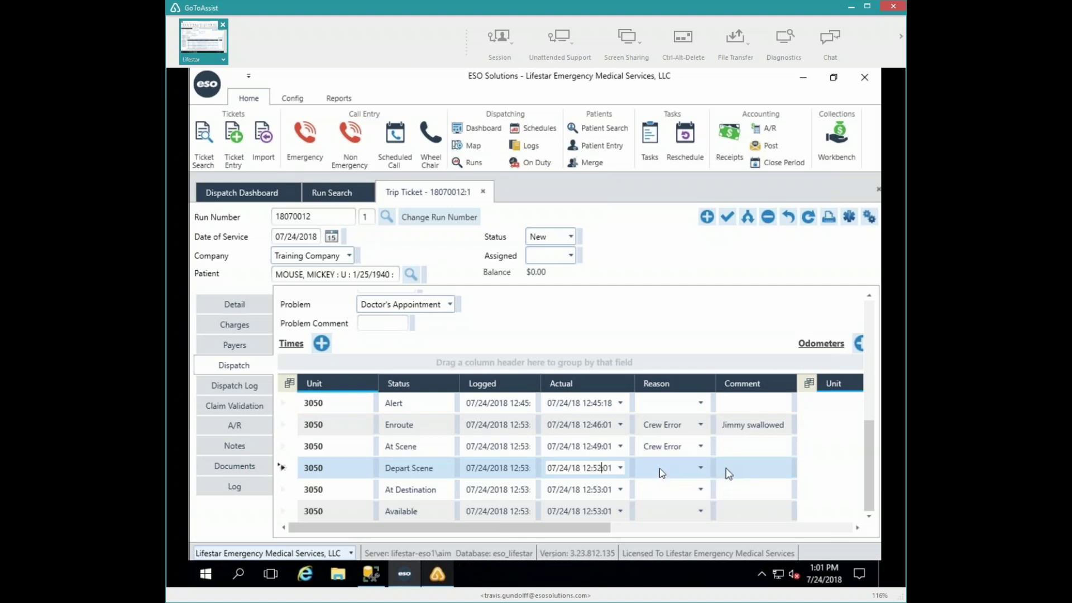
pyautogui.click(661, 471)
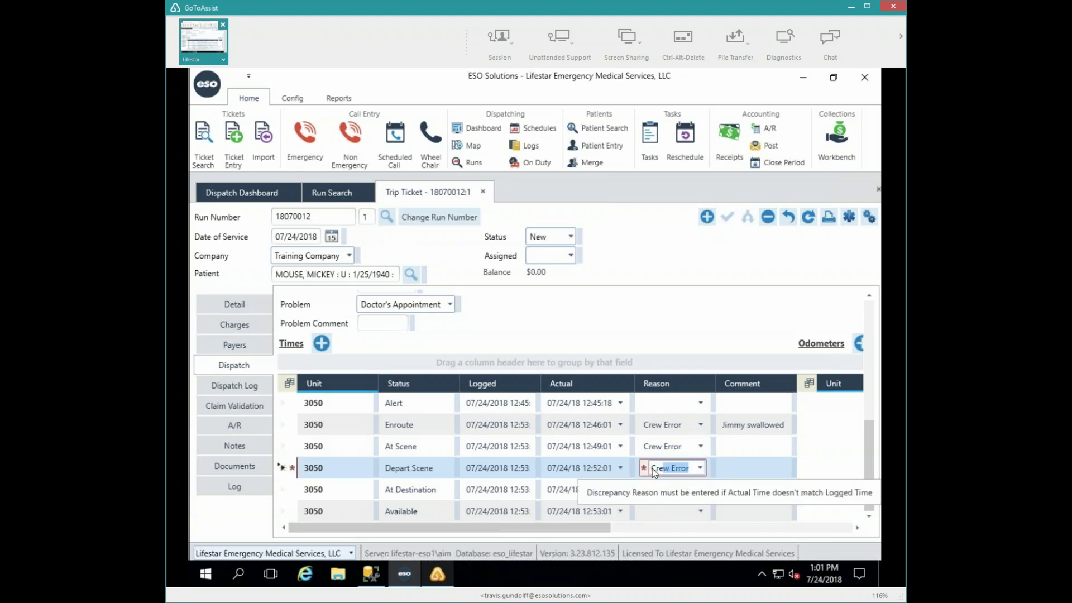
pyautogui.press('Tab')
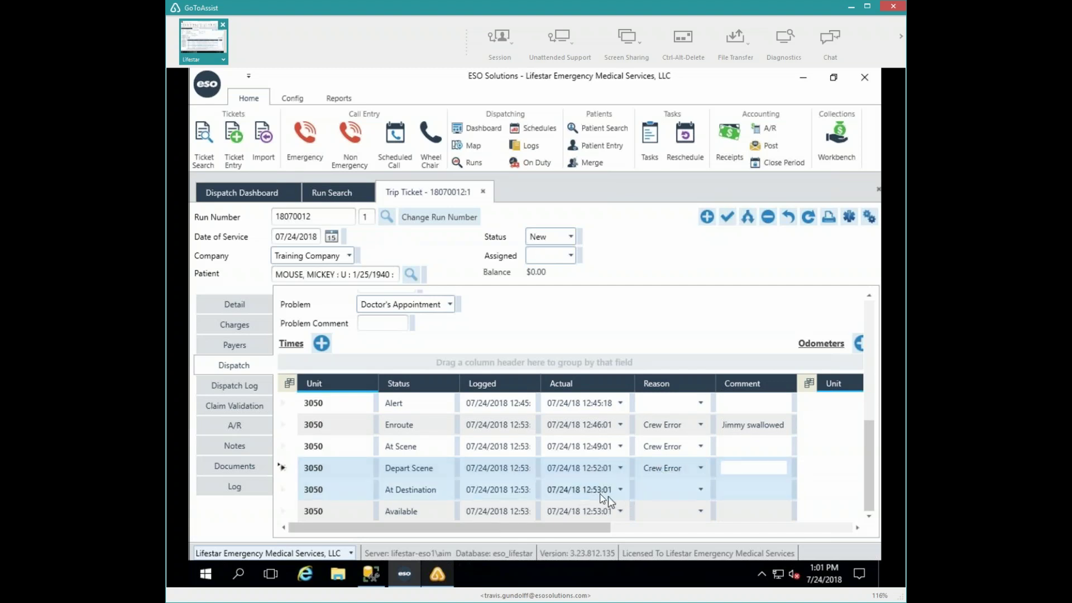
pyautogui.press('Tab')
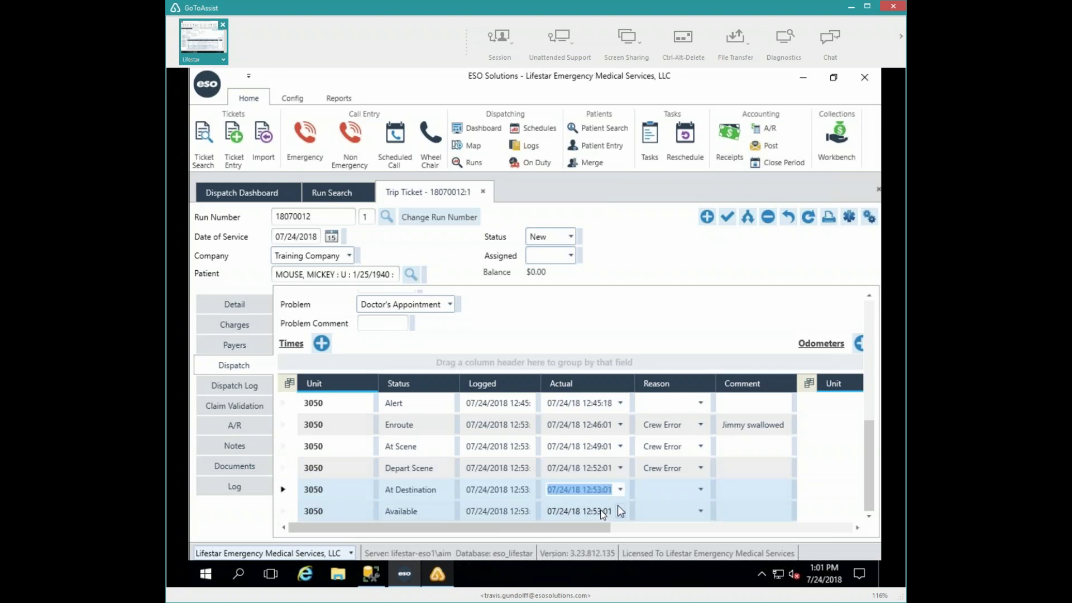
# - Set the Available actual time to 12:55:01 with reason Crew Error
pyautogui.click(601, 511)
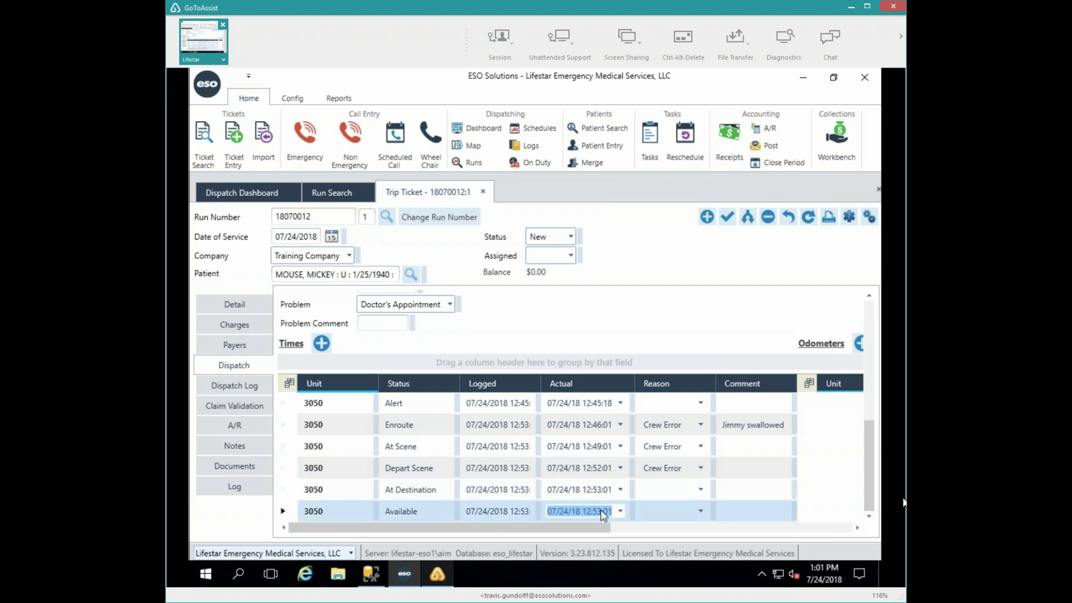
pyautogui.click(601, 511)
pyautogui.press('BackSpace')
pyautogui.write('5')
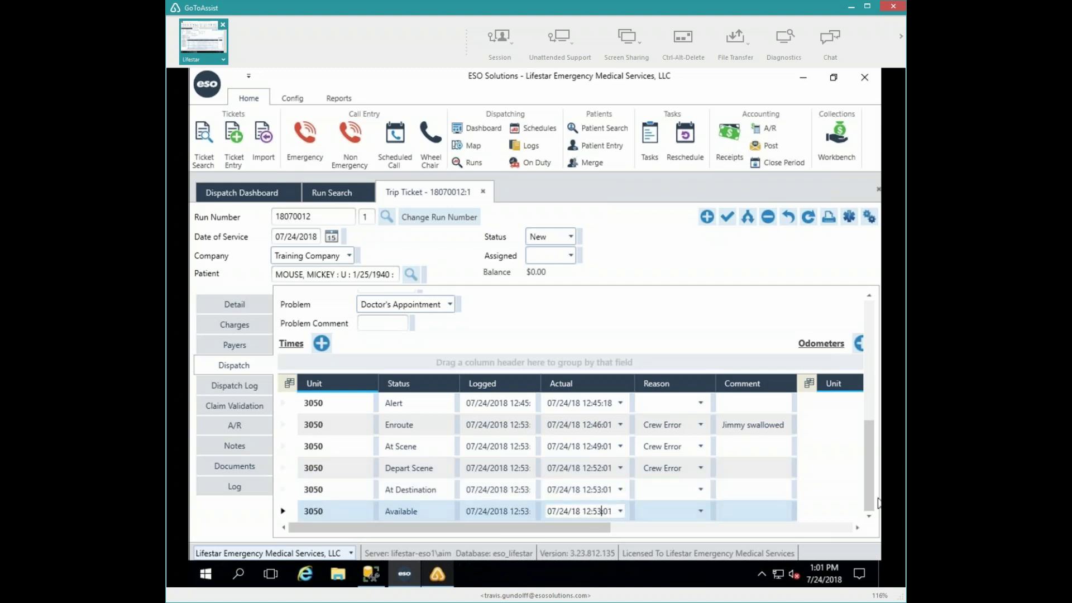
pyautogui.click(697, 515)
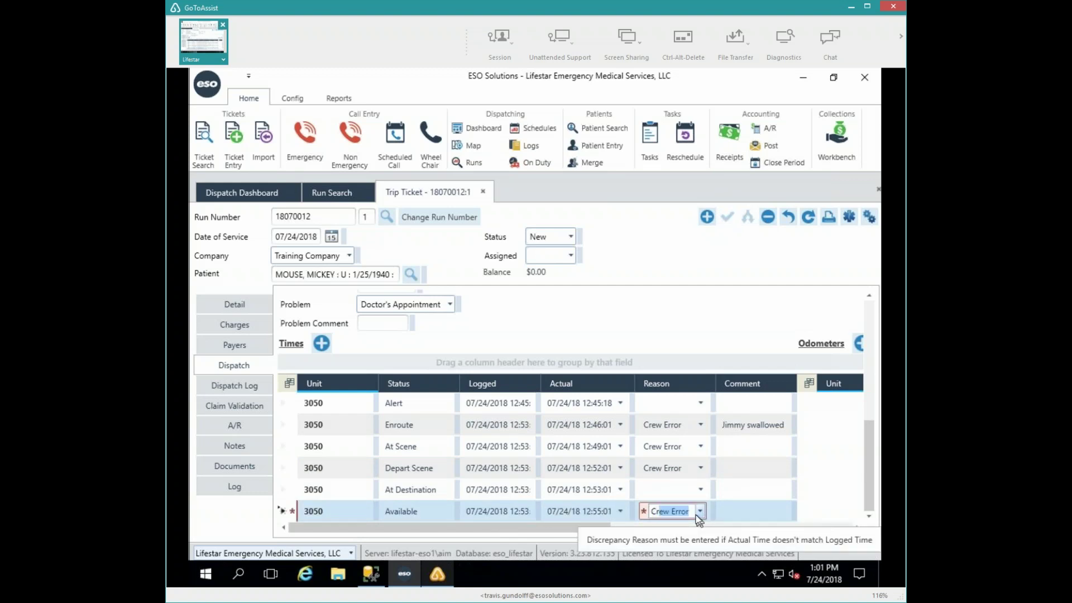
pyautogui.press('Tab')
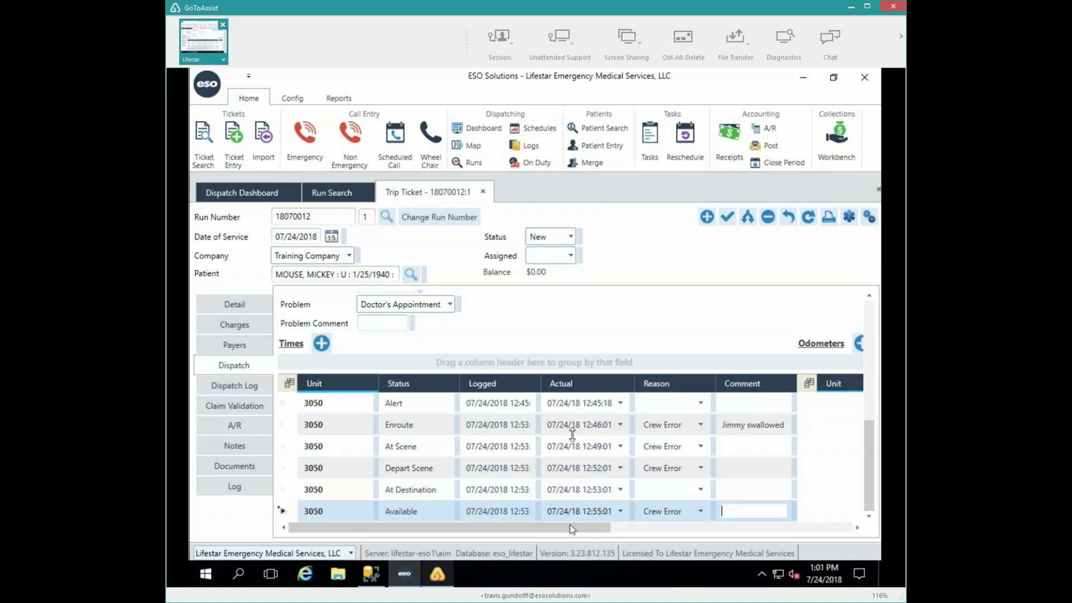
pyautogui.click(642, 527)
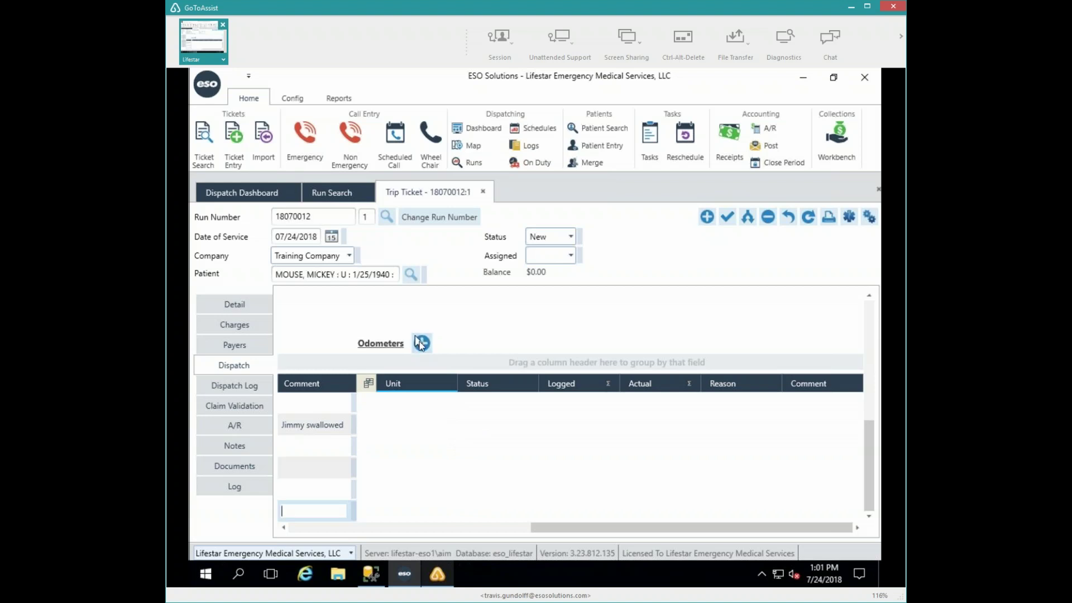
pyautogui.click(310, 527)
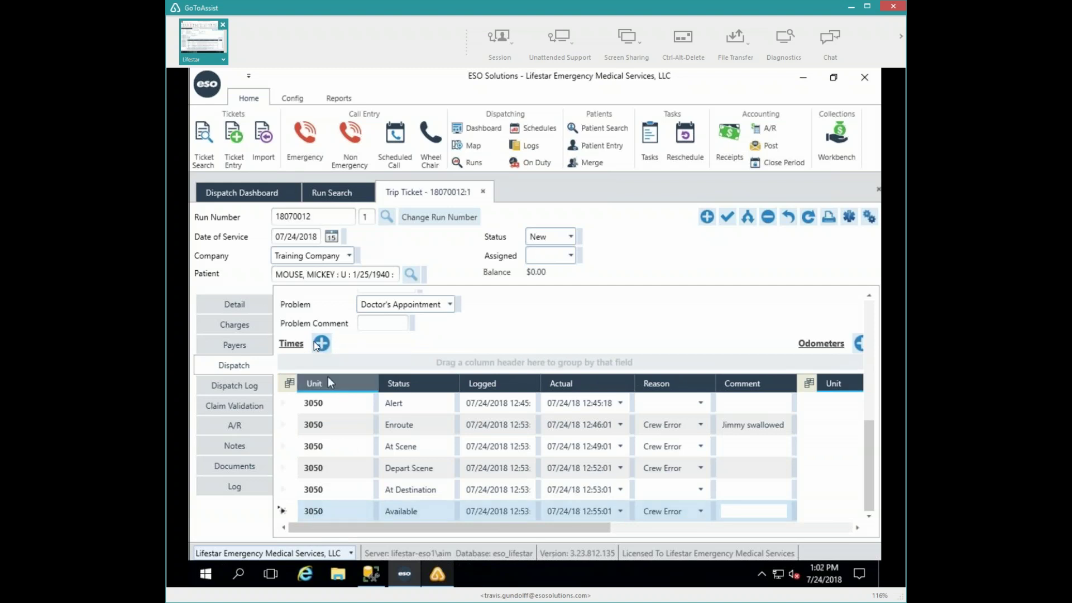
pyautogui.click(318, 344)
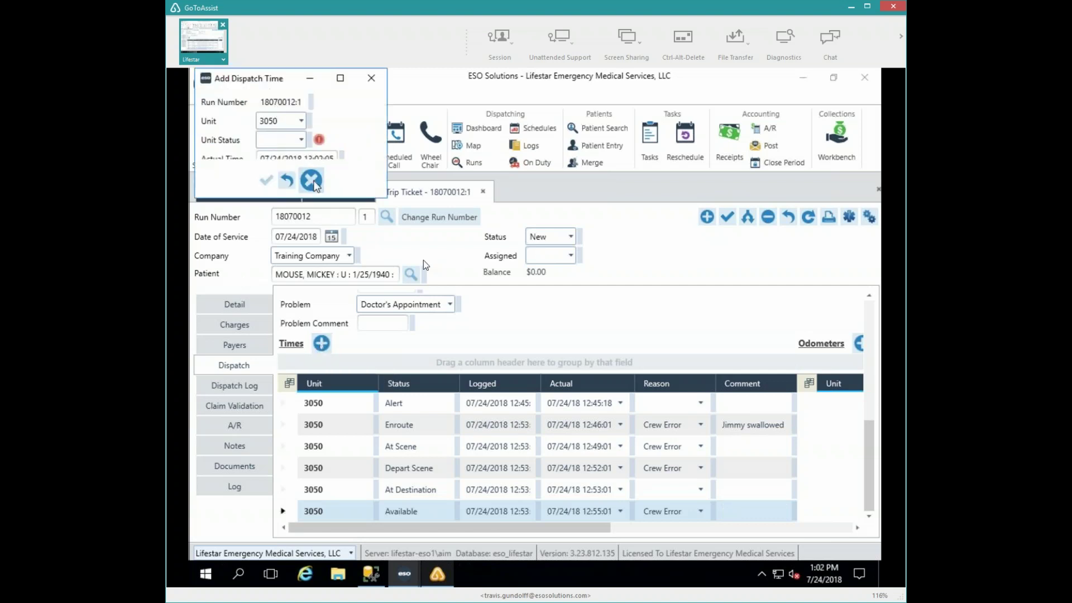
pyautogui.click(311, 180)
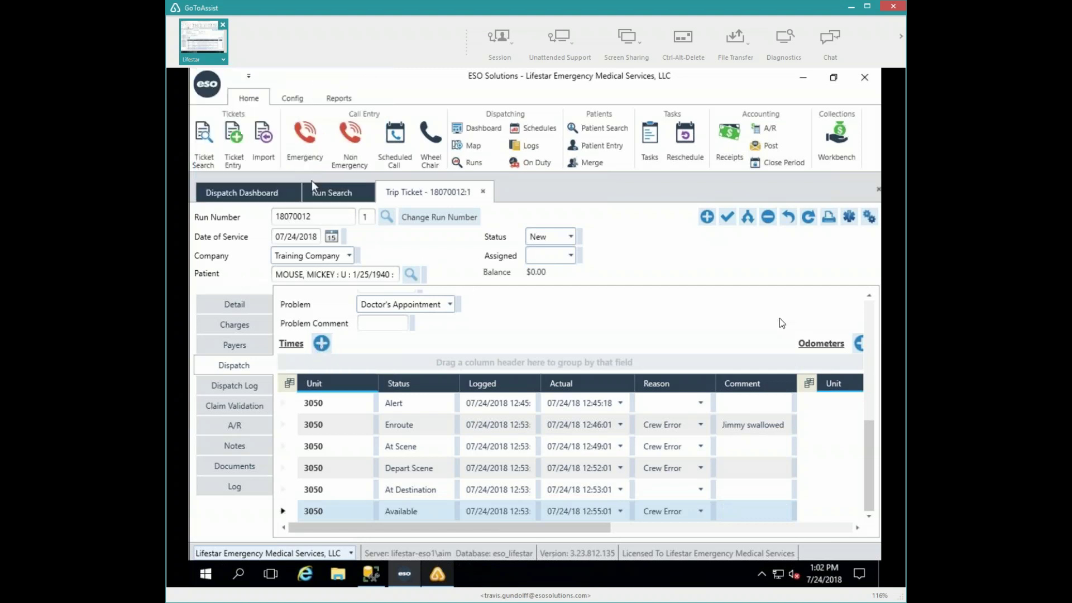
pyautogui.click(858, 344)
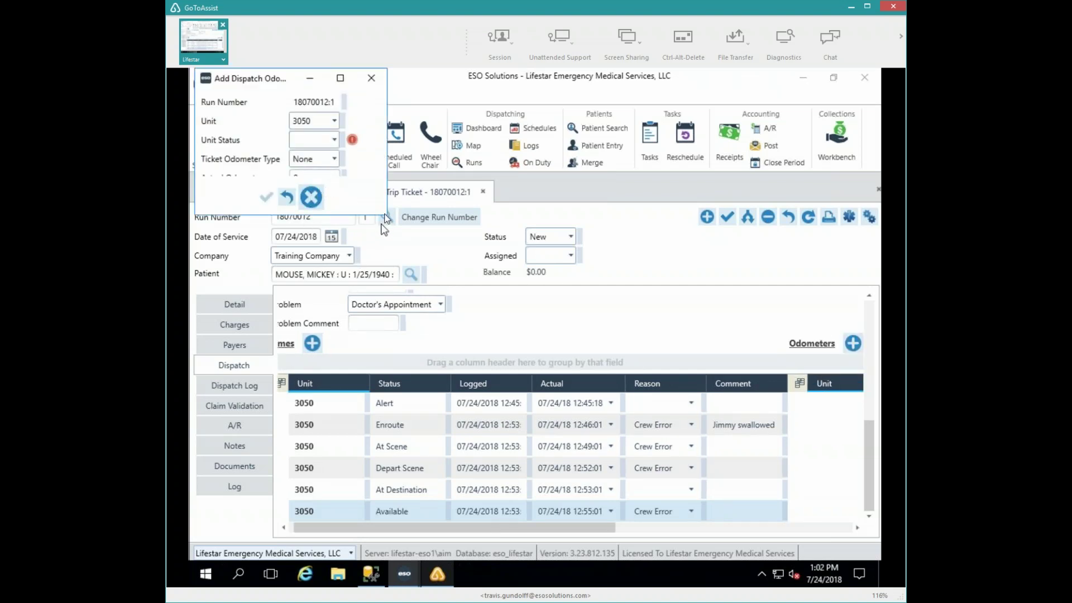
pyautogui.moveTo(384, 219); pyautogui.dragTo(391, 274)
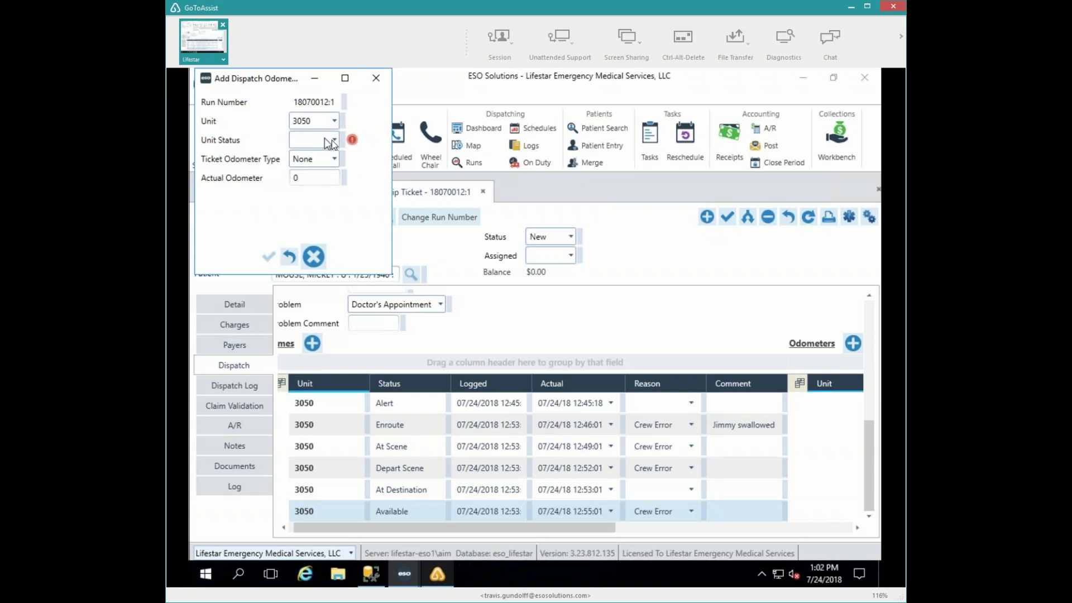
pyautogui.click(333, 140)
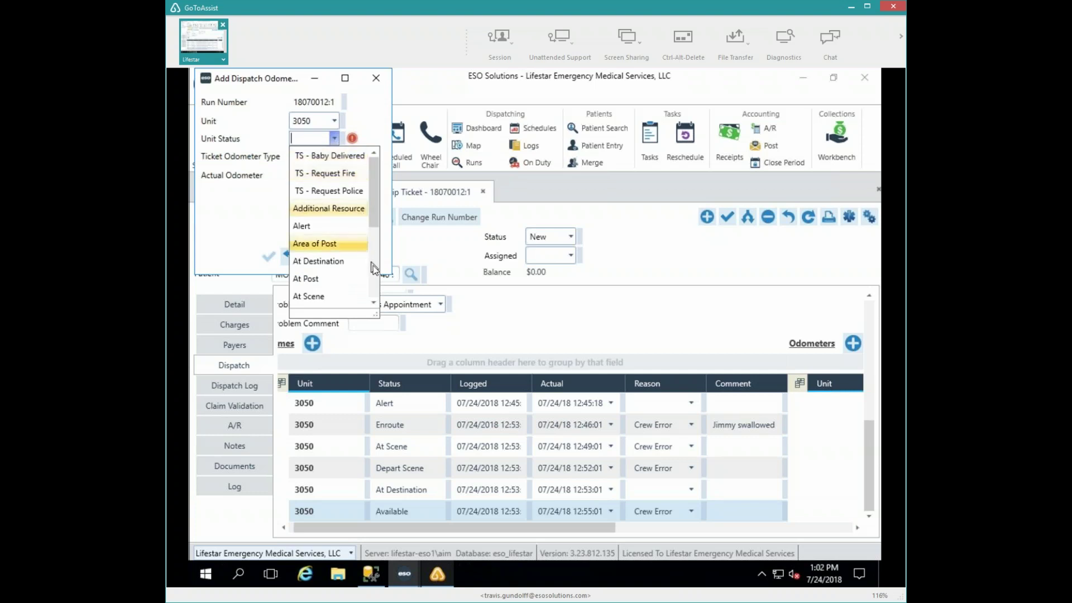
pyautogui.scroll(-1, 346, 268)
pyautogui.scroll(-1, 346, 266)
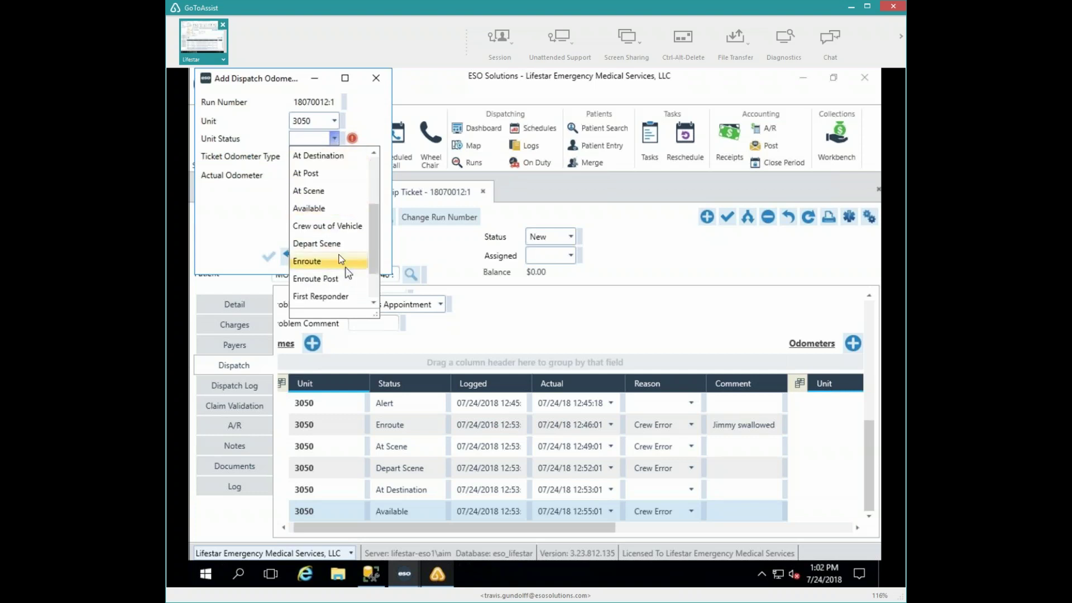
pyautogui.click(329, 243)
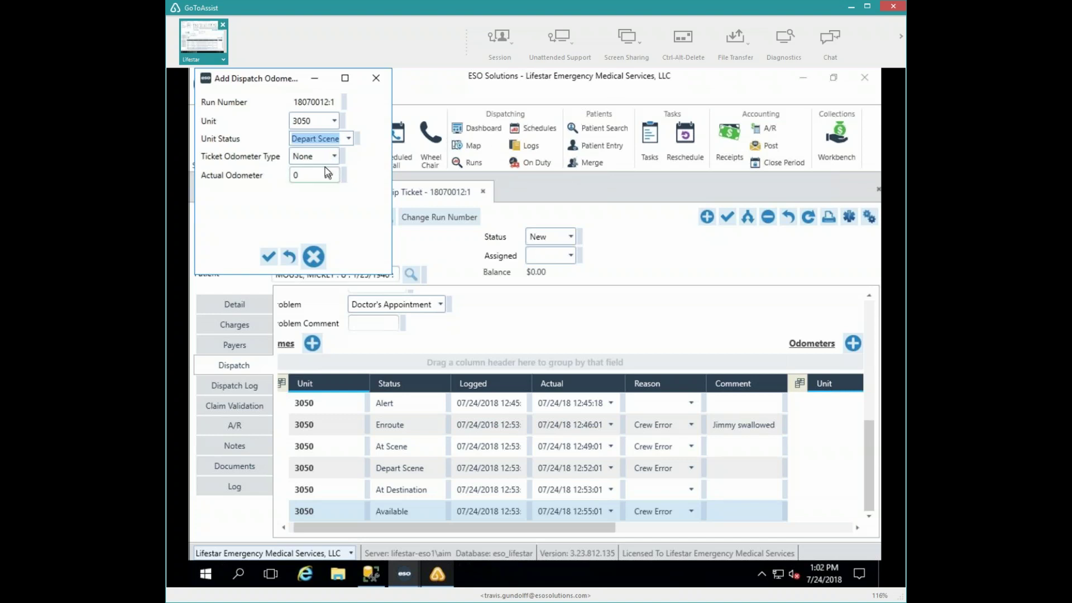
pyautogui.click(314, 258)
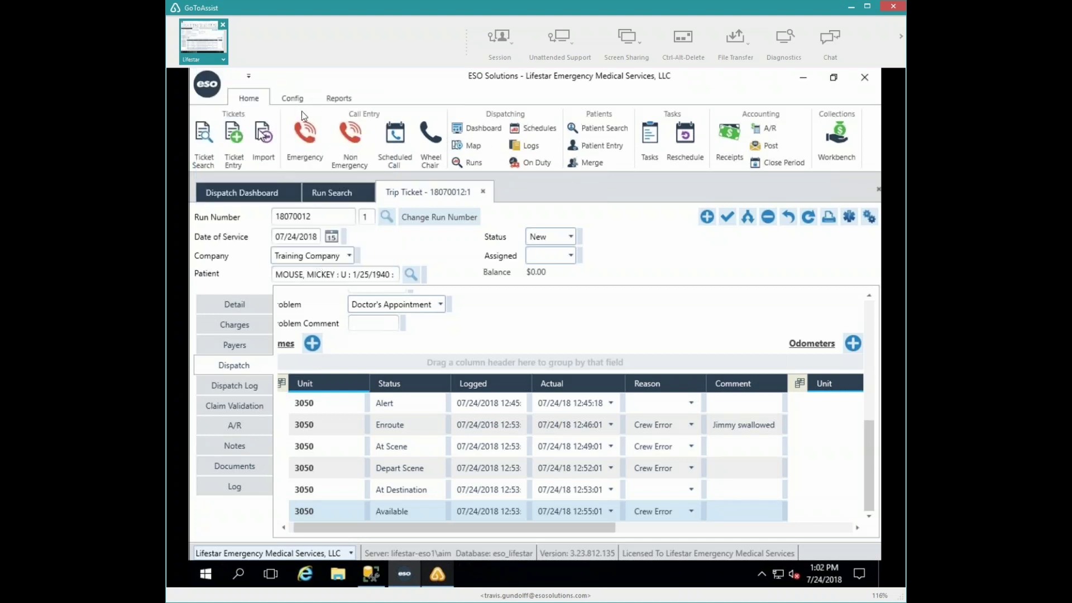
pyautogui.click(251, 302)
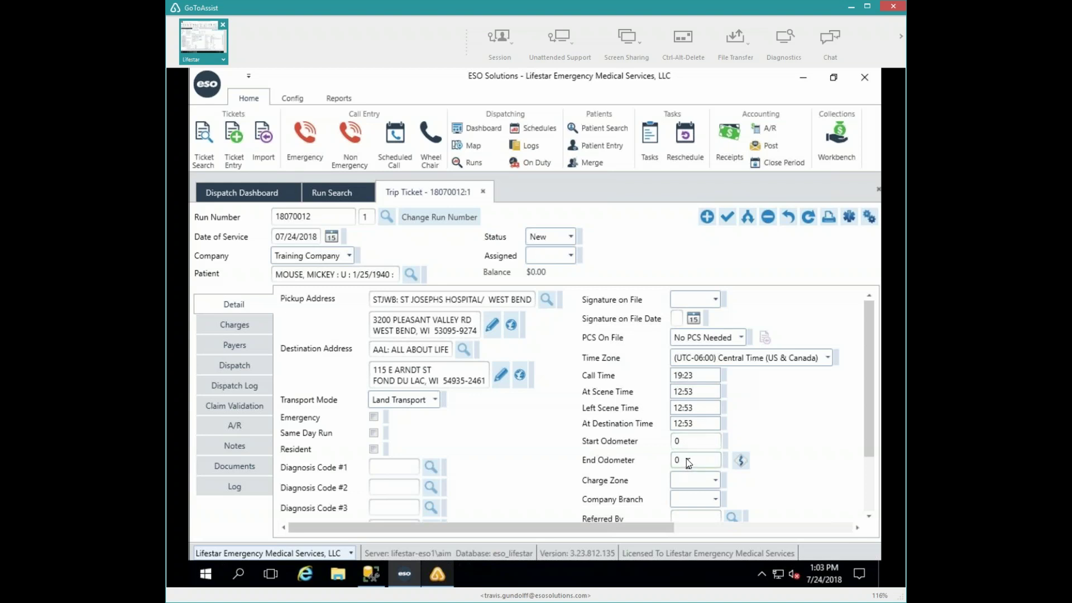
pyautogui.click(246, 366)
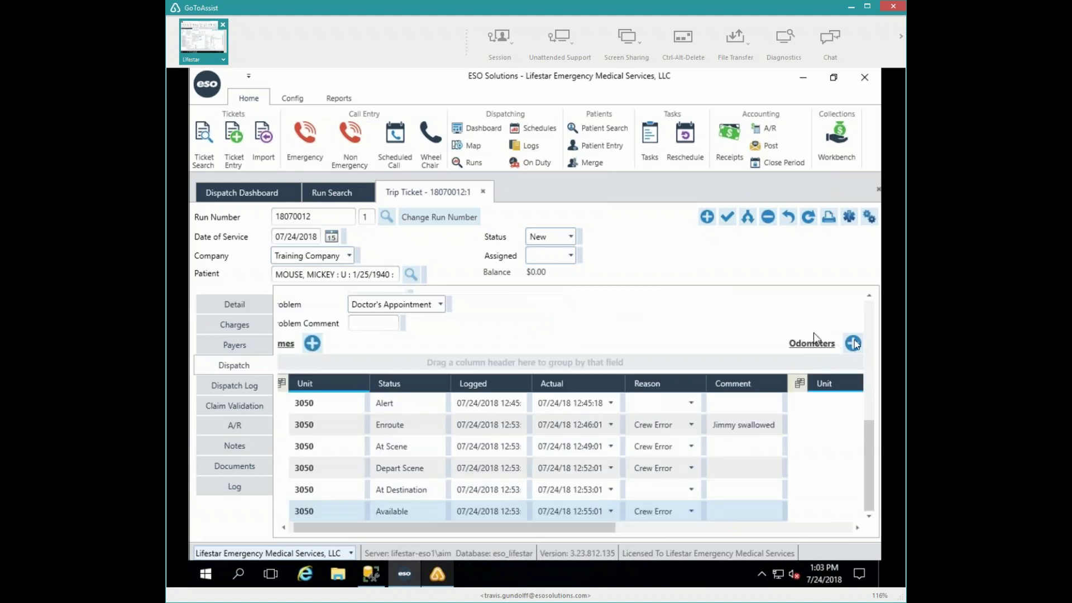
# - Add an odometer reading: At Destination, type End, value 4.6
pyautogui.click(852, 343)
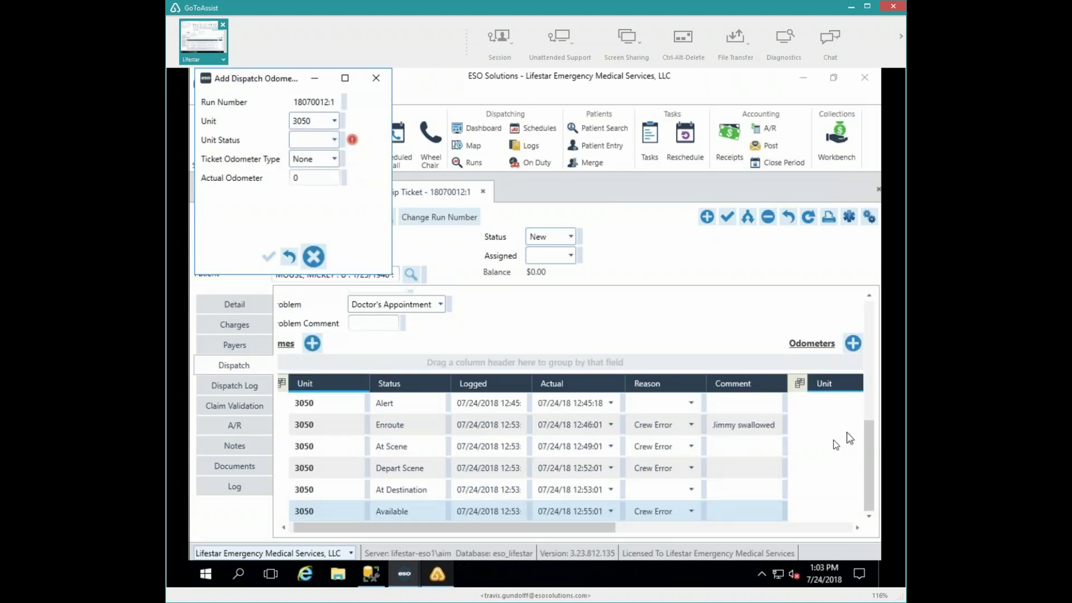
pyautogui.click(335, 140)
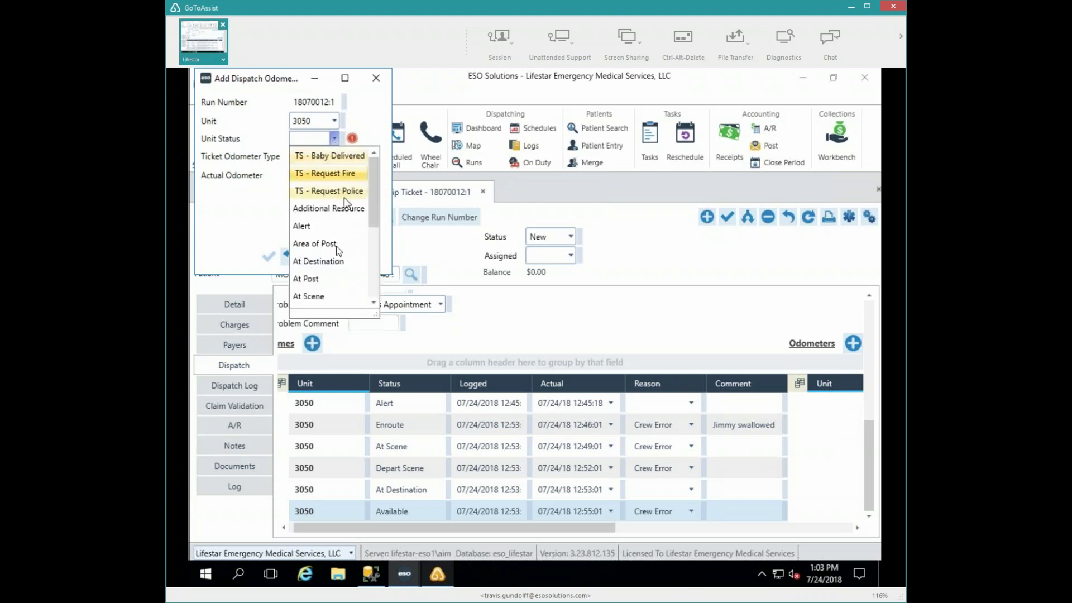
pyautogui.click(330, 260)
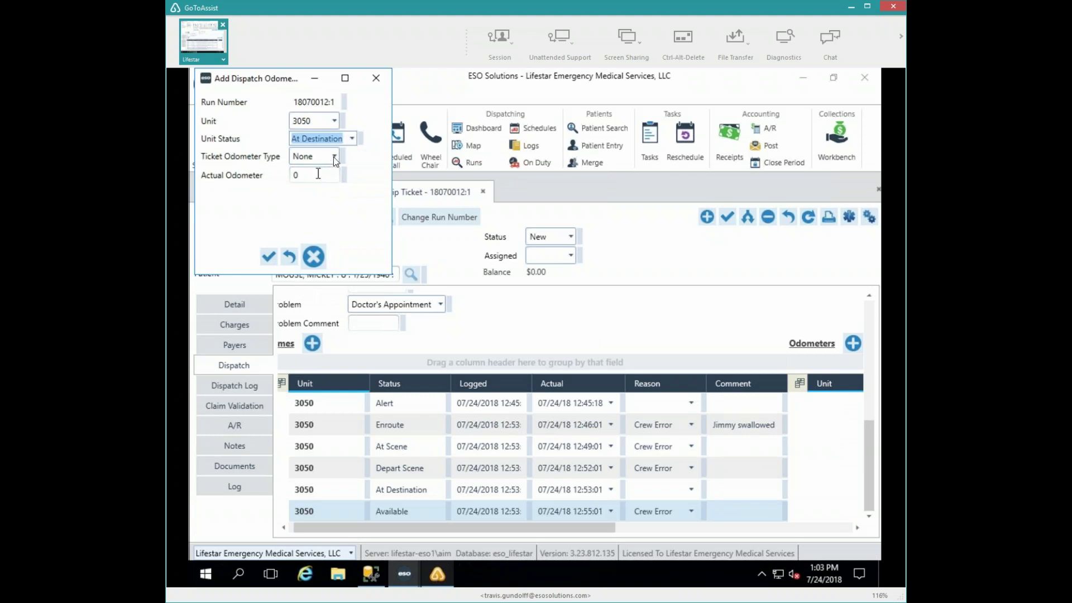
pyautogui.click(333, 157)
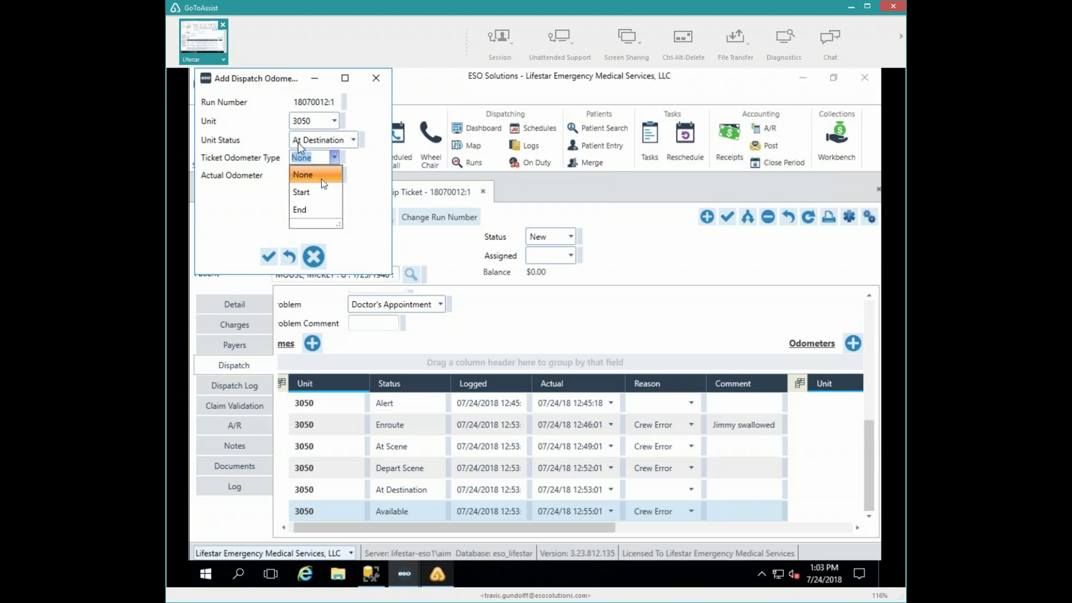
pyautogui.click(314, 210)
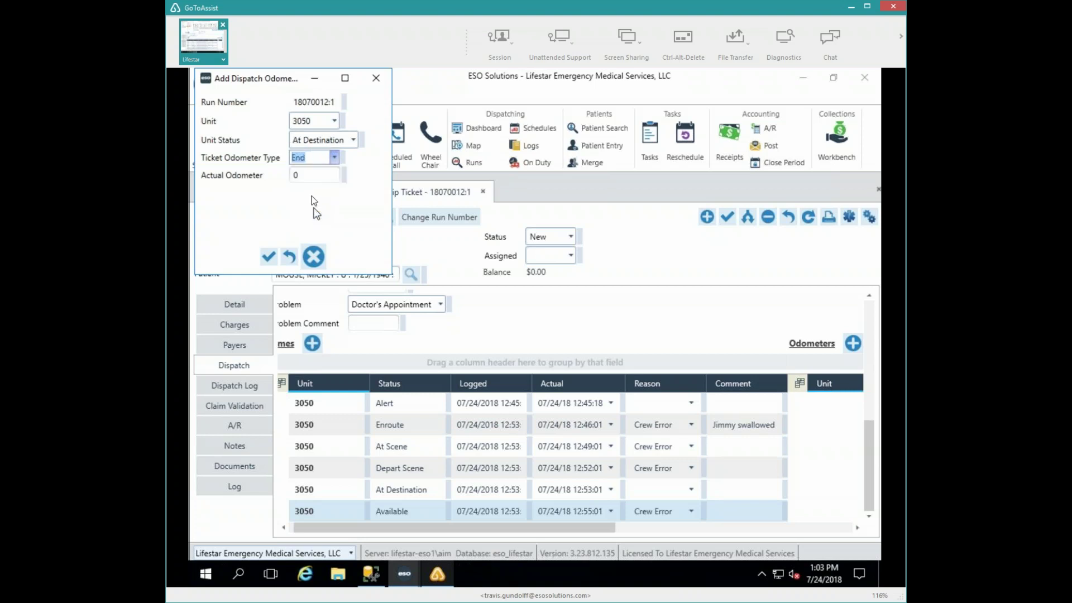
pyautogui.click(312, 178)
pyautogui.hotkey('ctrl', 'a')
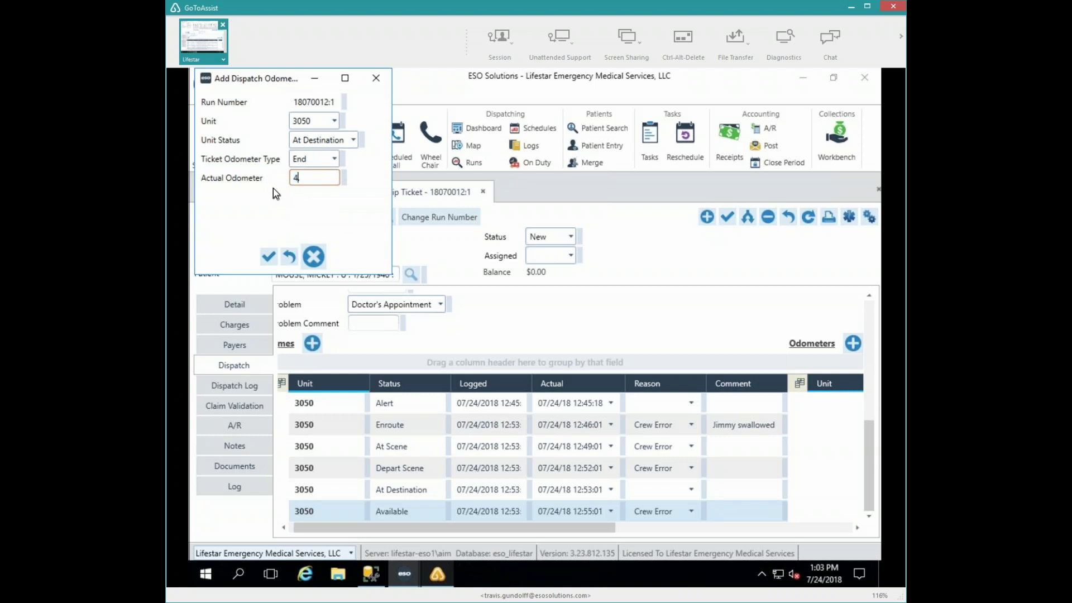
pyautogui.click(270, 256)
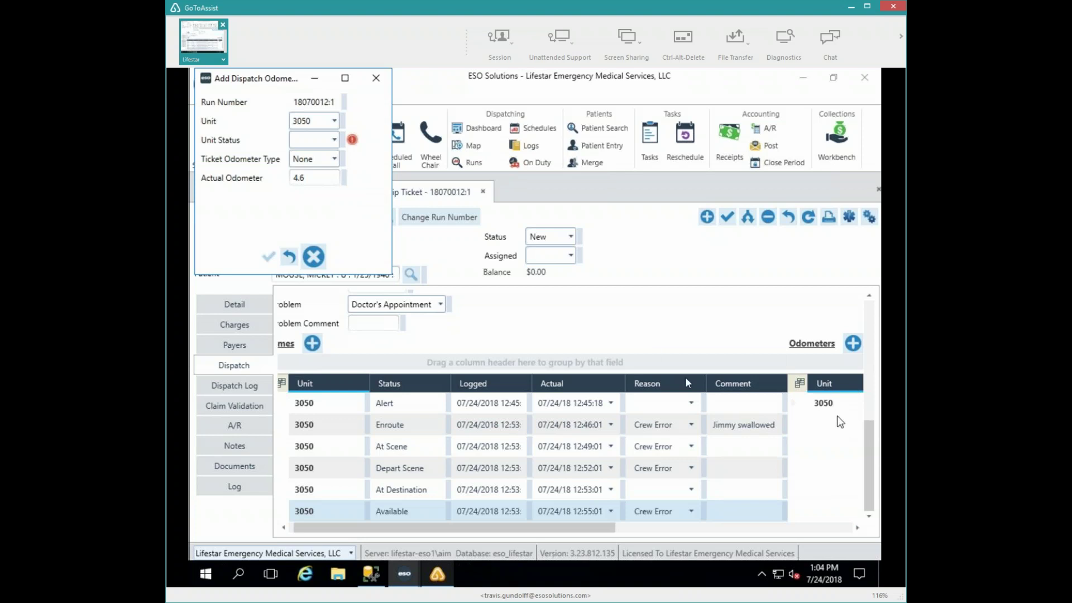
# - Add a second odometer reading: Depart Scene, type Start, value 0
pyautogui.click(333, 139)
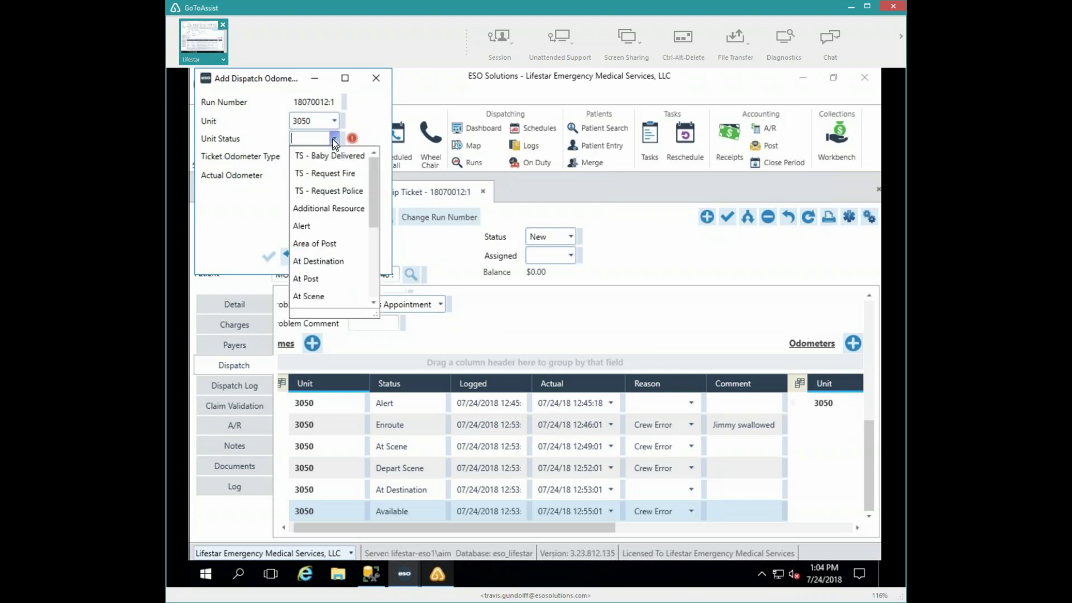
pyautogui.click(374, 269)
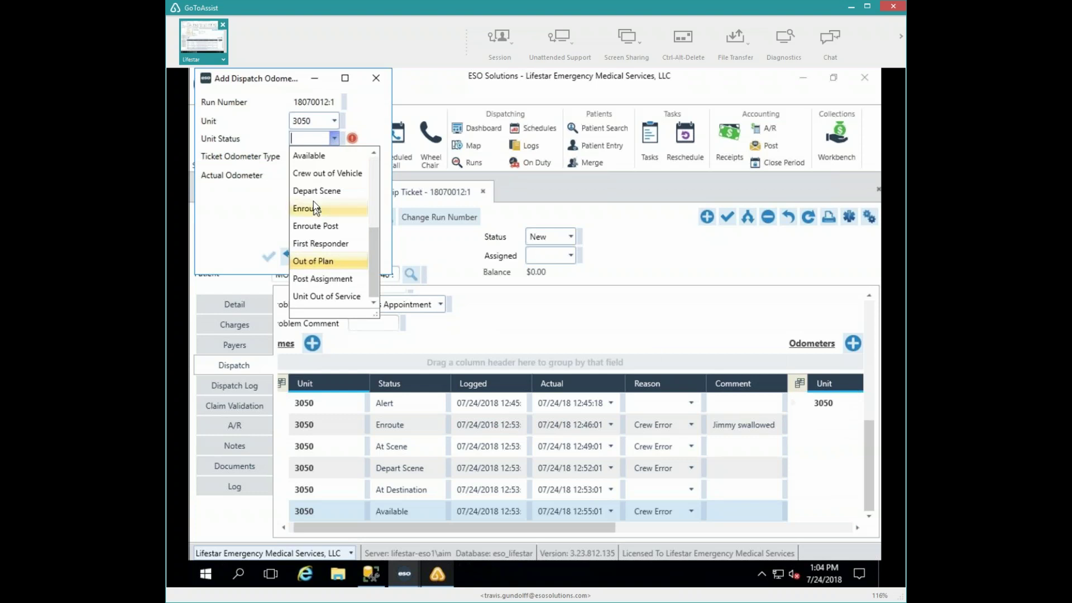
pyautogui.click(321, 191)
pyautogui.click(320, 159)
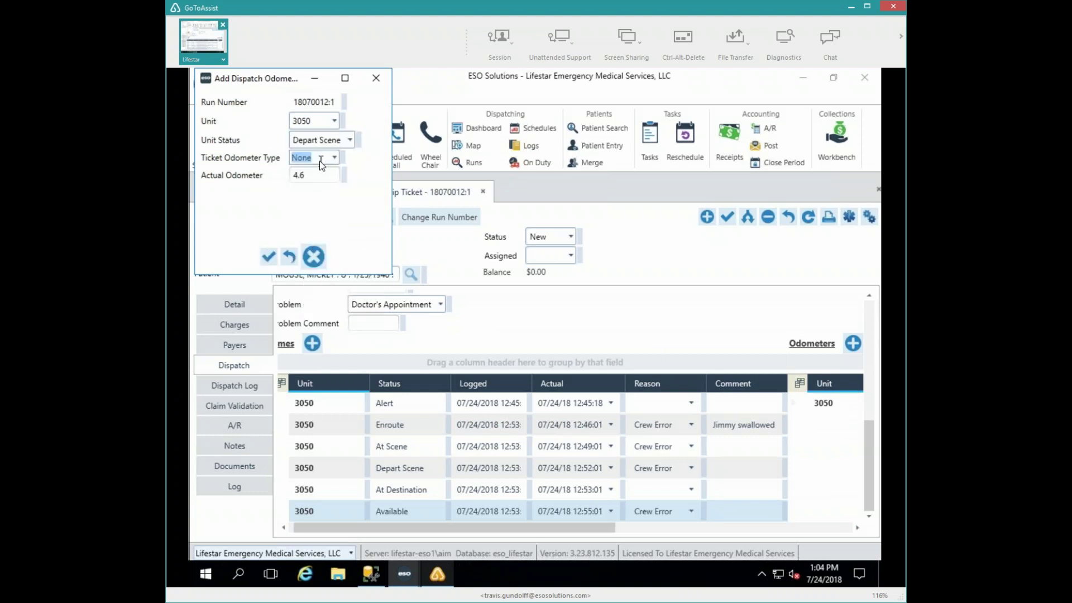
pyautogui.click(337, 158)
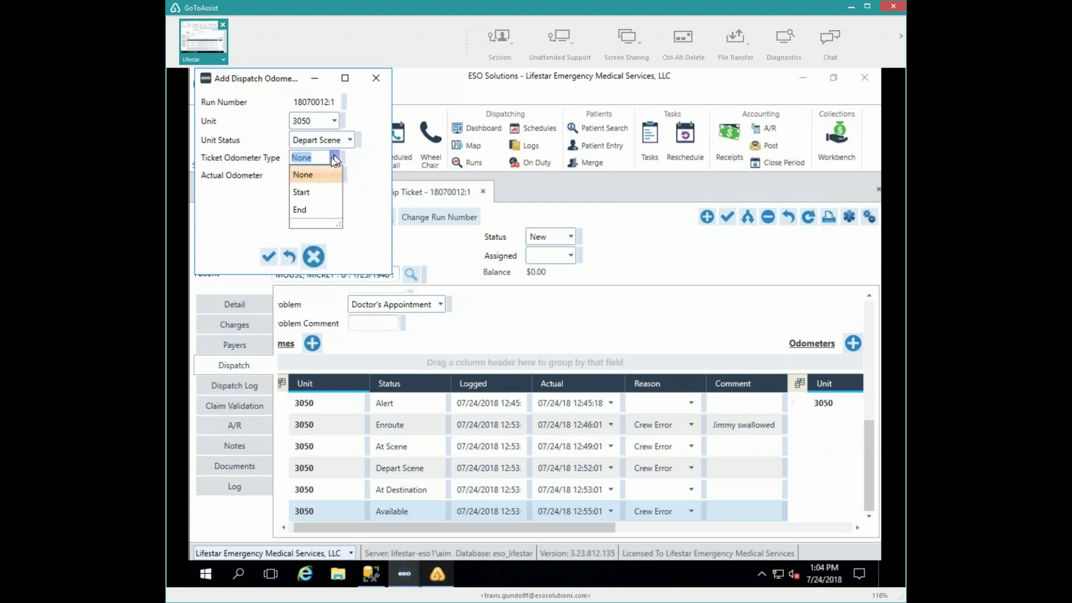
pyautogui.click(314, 189)
pyautogui.press('Tab')
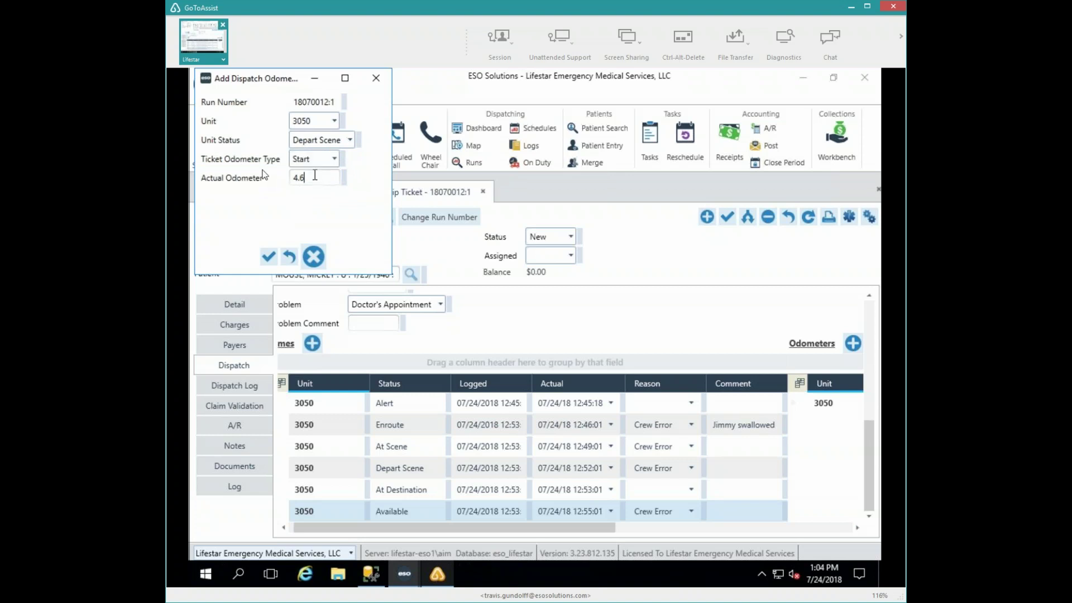
pyautogui.write('0')
pyautogui.click(269, 257)
# - Close the odometer form, refresh the ticket, and review both odometer readings on Dispatch
pyautogui.click(377, 79)
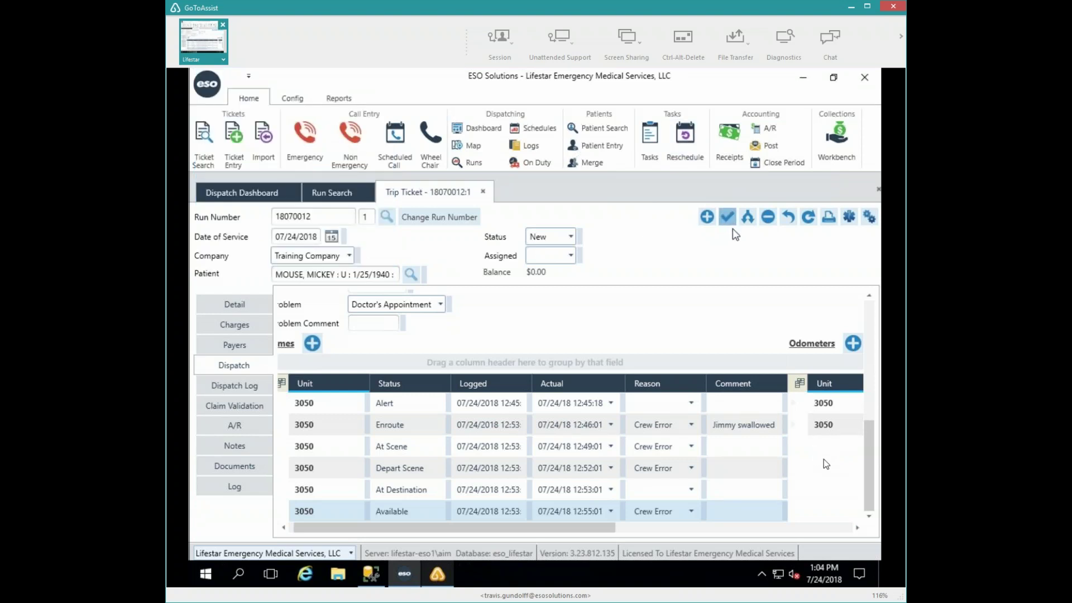
pyautogui.click(229, 303)
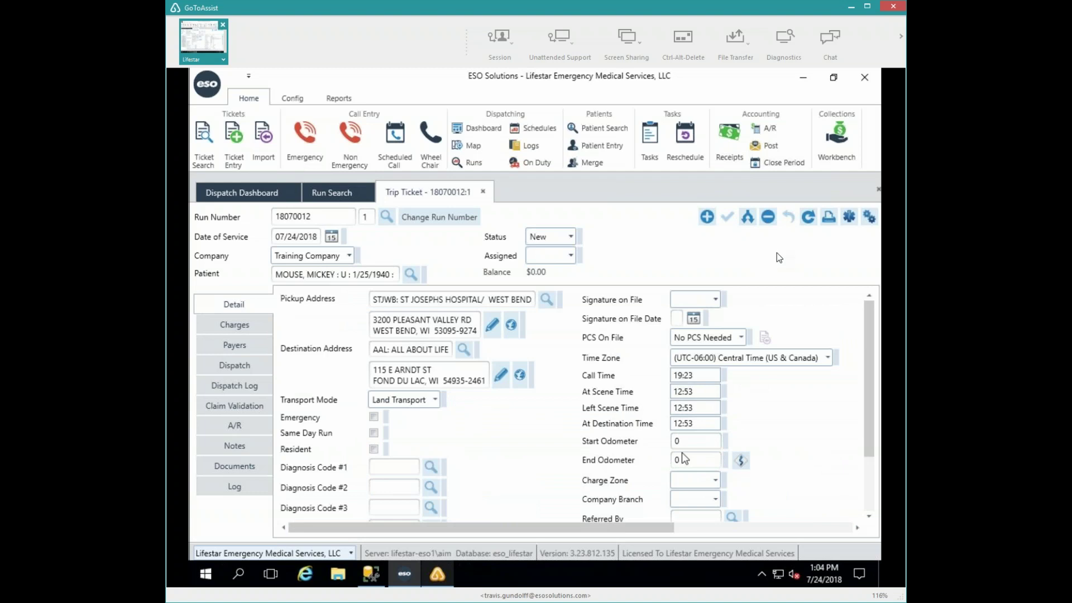
pyautogui.click(808, 217)
pyautogui.click(234, 369)
pyautogui.moveTo(592, 528); pyautogui.dragTo(781, 528)
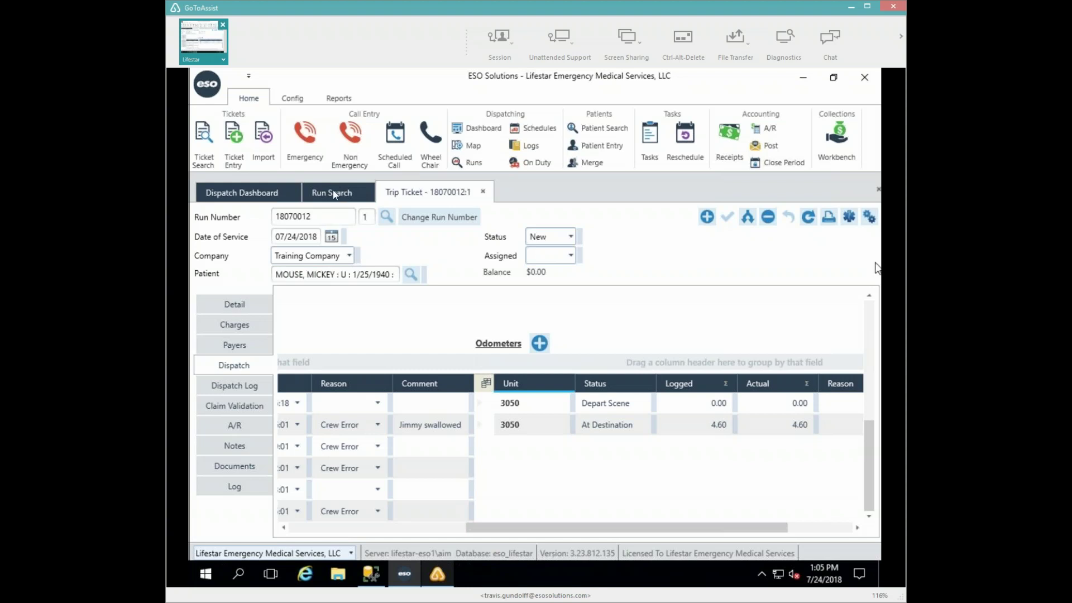
# - Switch to Run Search and back to the trip ticket's Detail page showing End Odometer 4.6
pyautogui.click(332, 192)
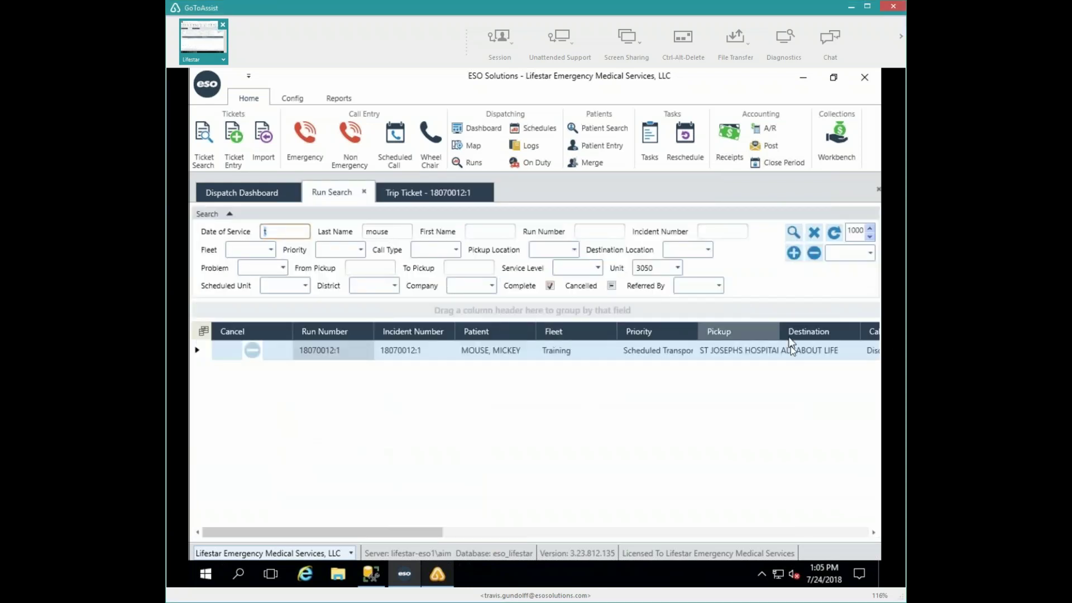
pyautogui.moveTo(398, 537); pyautogui.dragTo(867, 551)
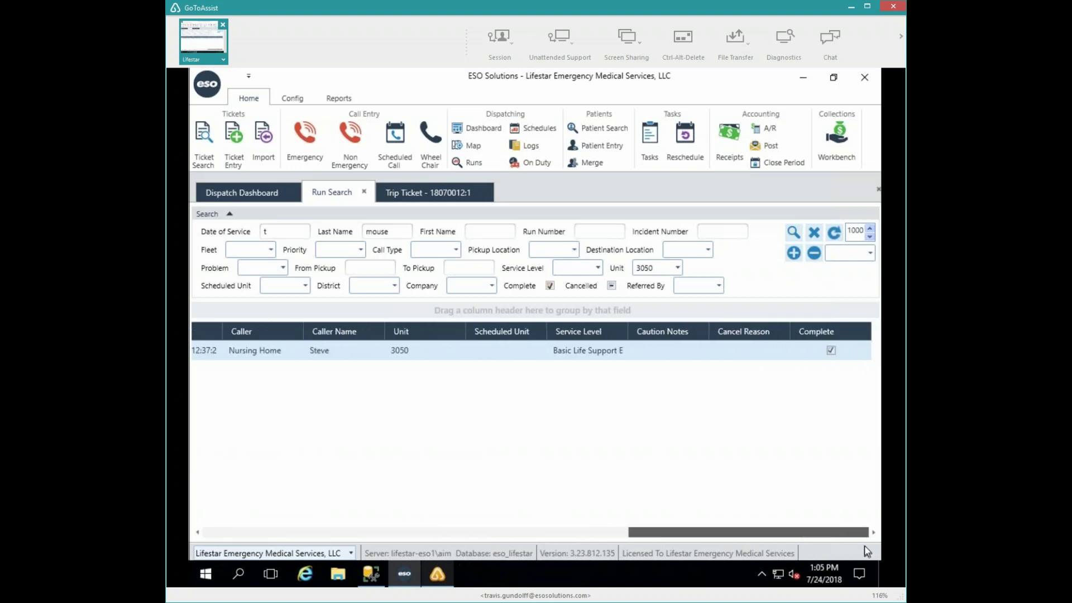
pyautogui.click(444, 193)
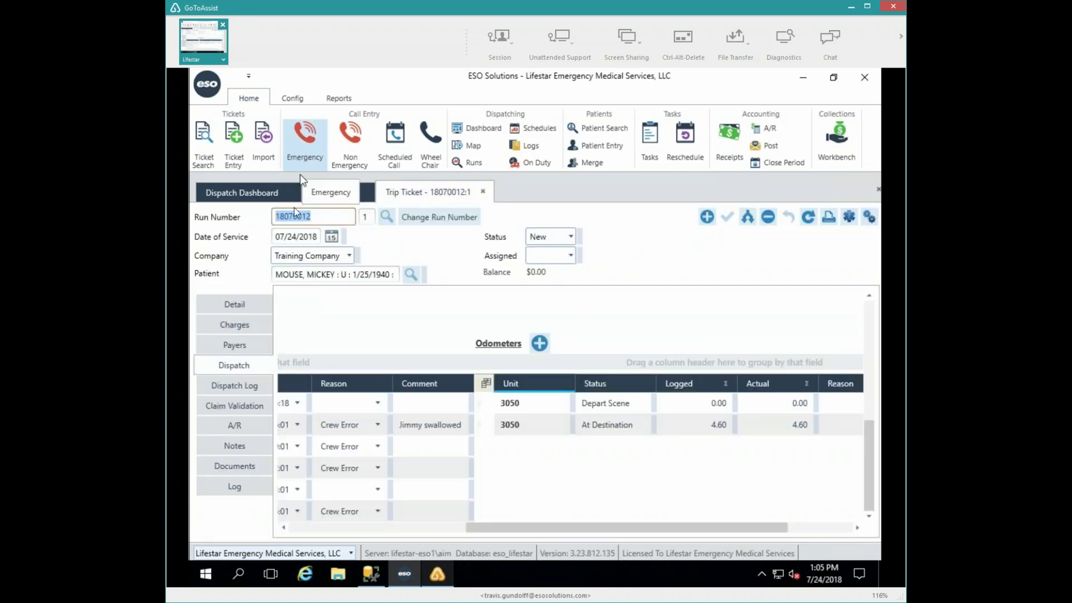
pyautogui.click(228, 306)
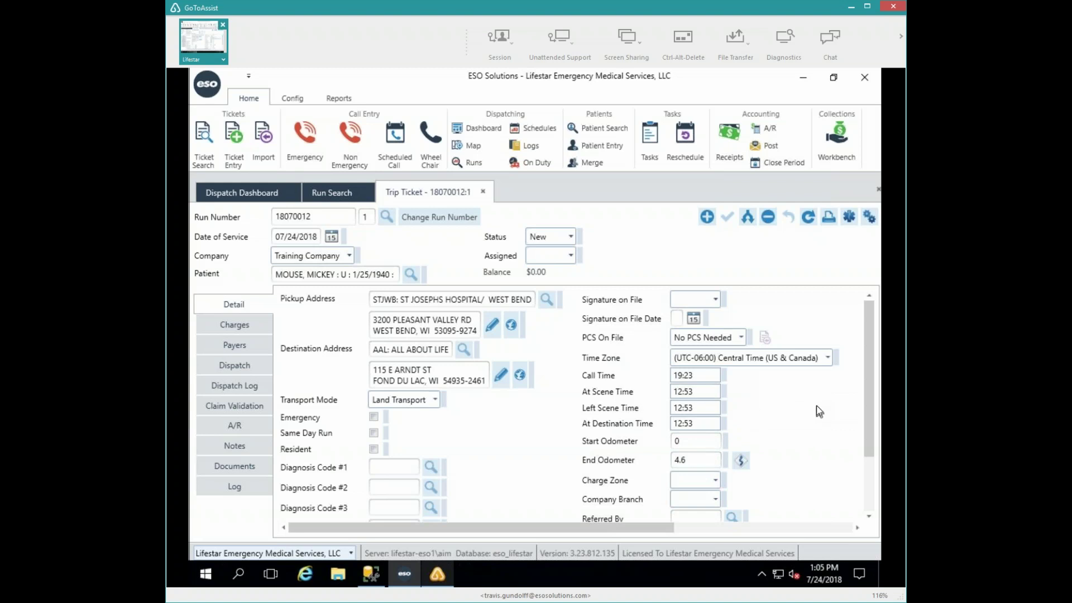
# - Reset End Odometer, save, auto-calculate it to 39.5, then return to Dispatch details
pyautogui.click(692, 460)
pyautogui.write('0')
pyautogui.press('Tab')
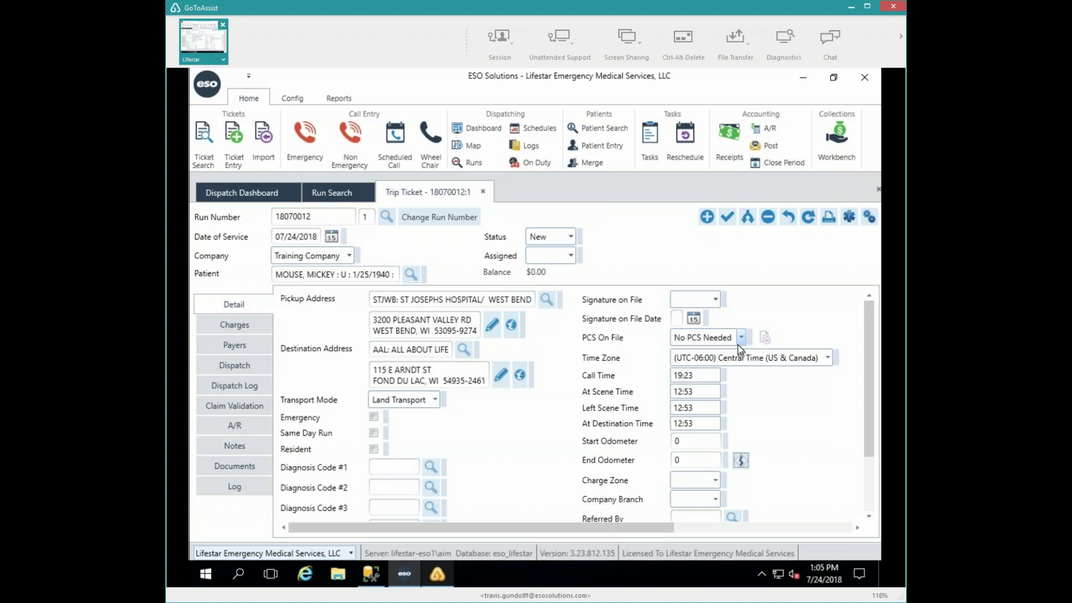
pyautogui.click(727, 217)
pyautogui.click(742, 460)
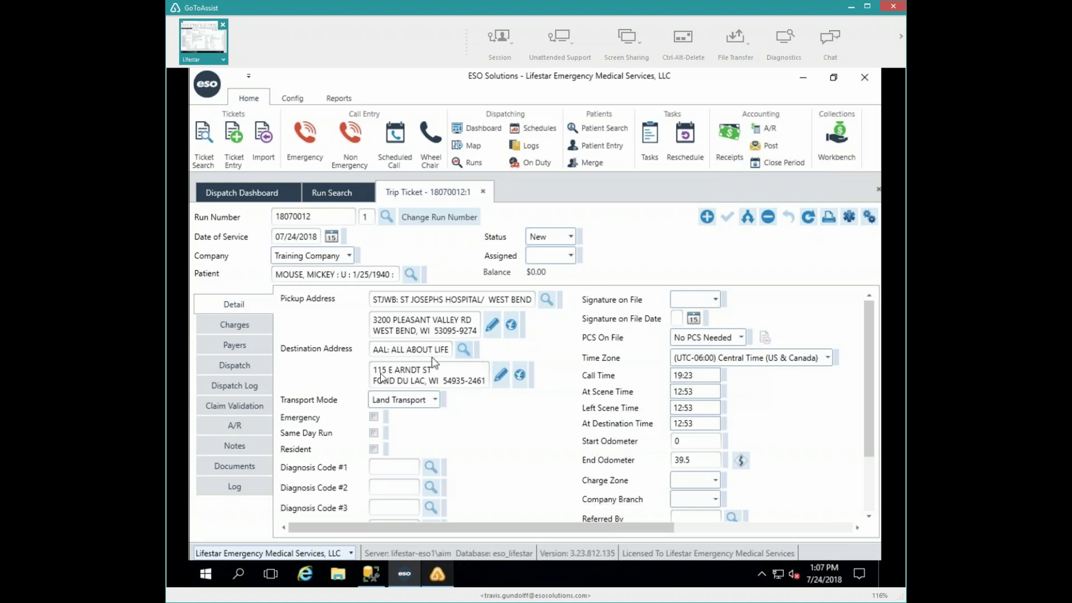
pyautogui.click(232, 366)
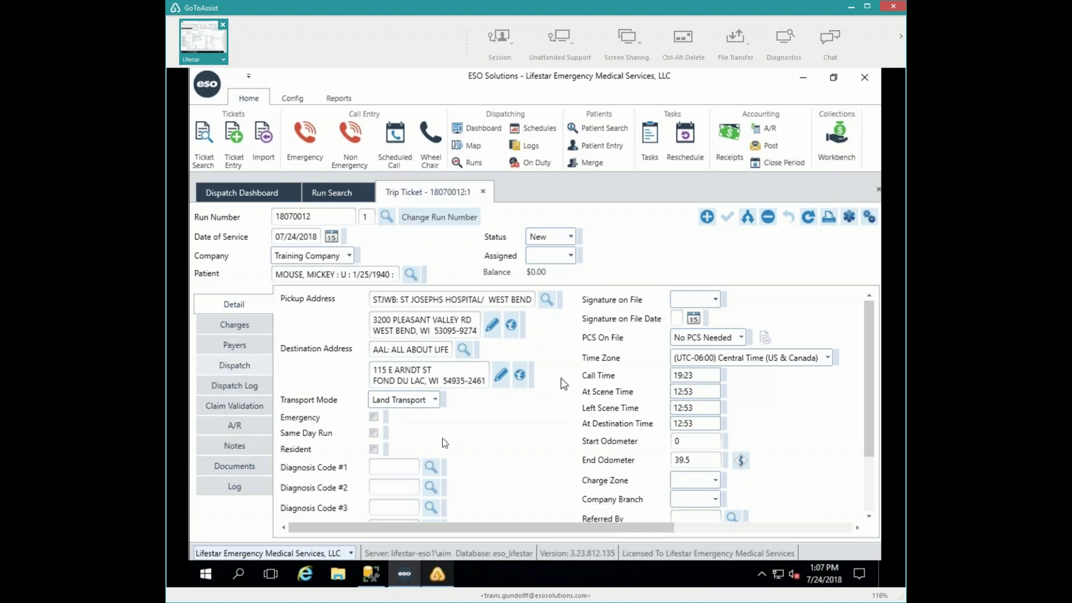
# - Close trip ticket 18070012, answering No to pending edits, returning to unit 3050's Run Search results
pyautogui.click(483, 191)
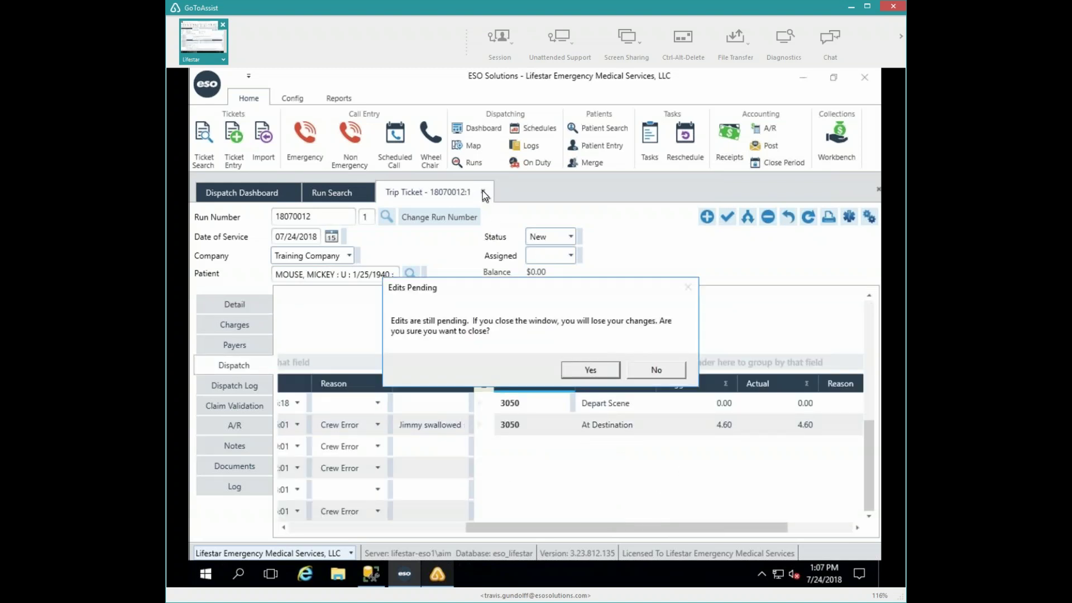
pyautogui.click(656, 370)
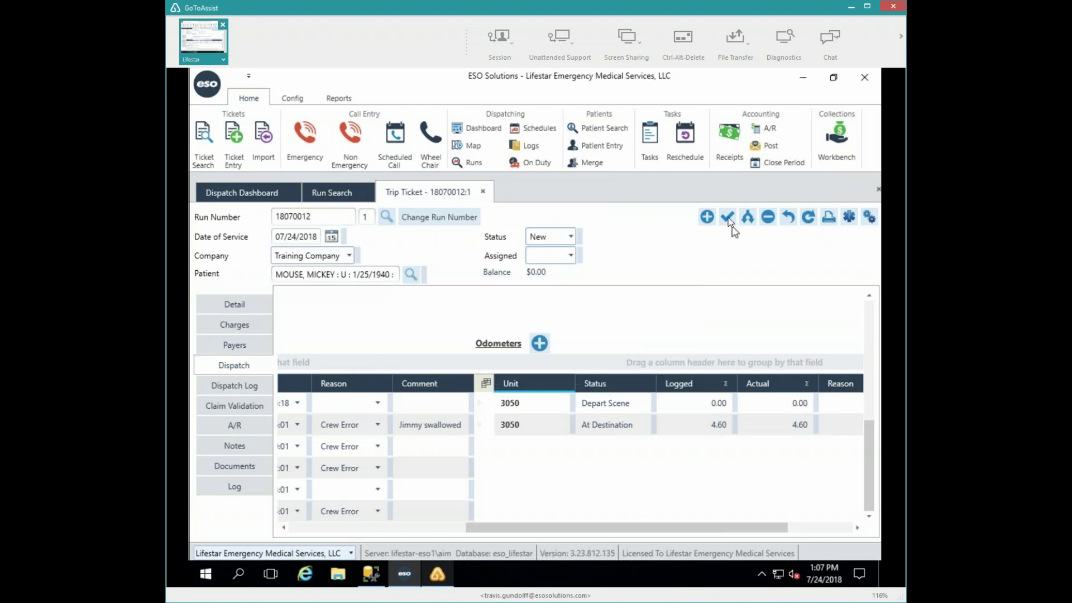
pyautogui.click(483, 193)
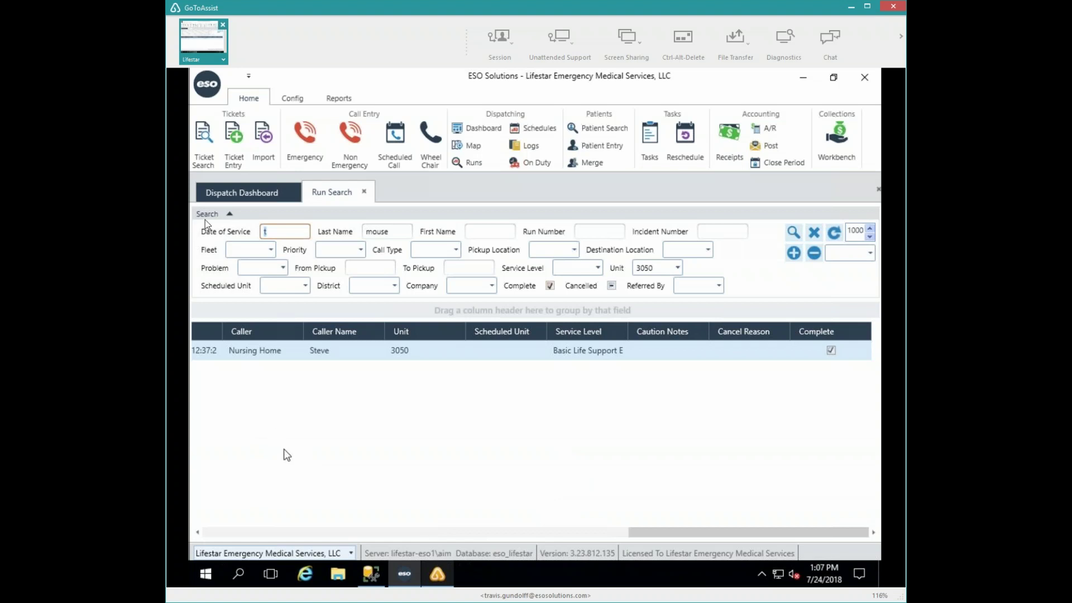
# - On the Dispatch Dashboard, start a Medical Transport/Interfacility call with Nursing Home as caller and its callback phone
pyautogui.click(223, 195)
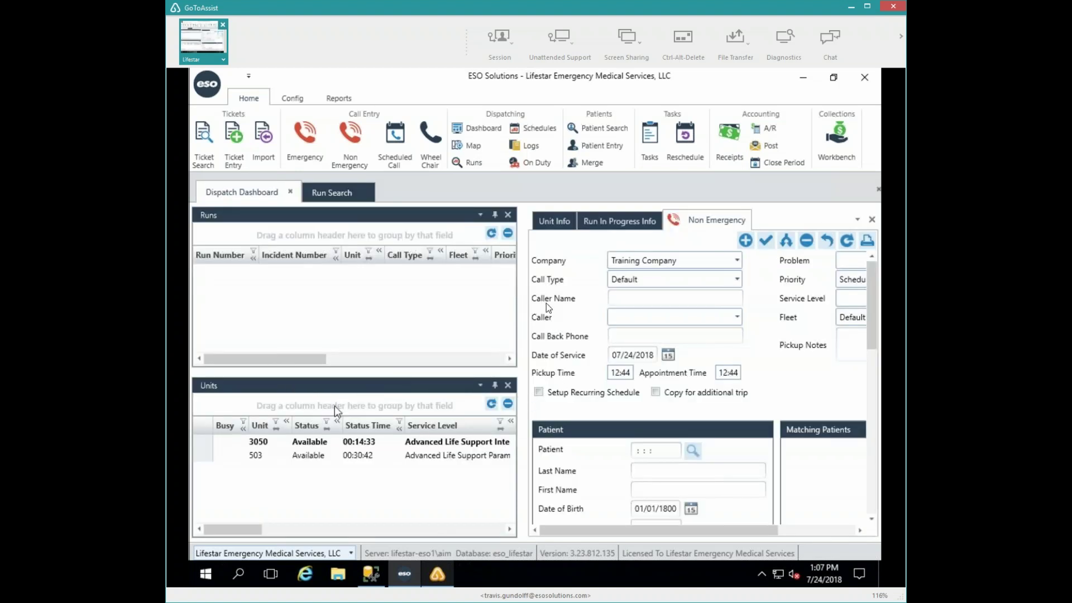
pyautogui.click(738, 278)
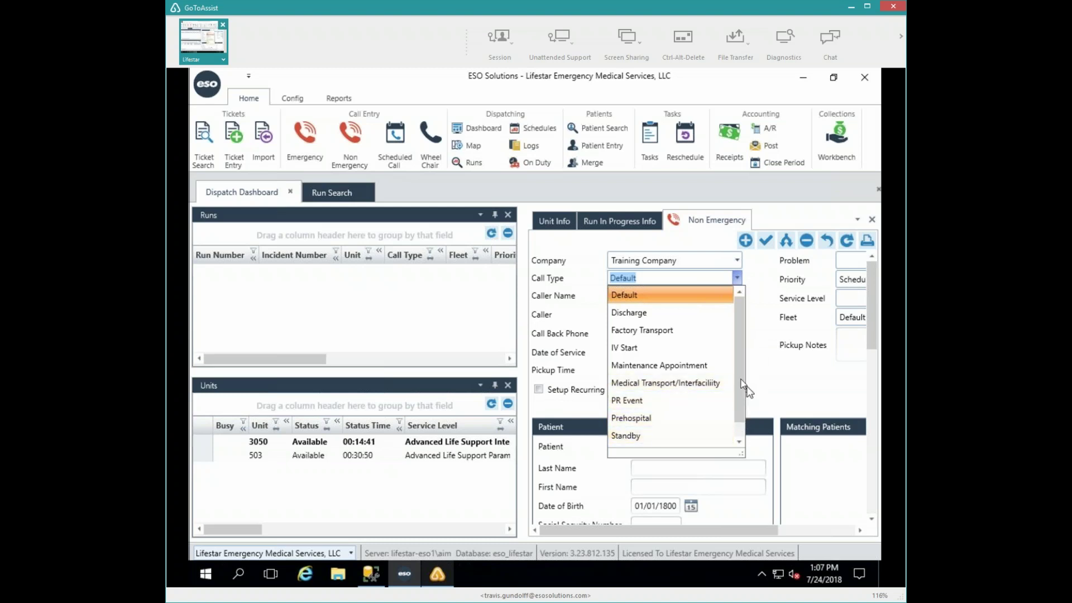
pyautogui.click(692, 383)
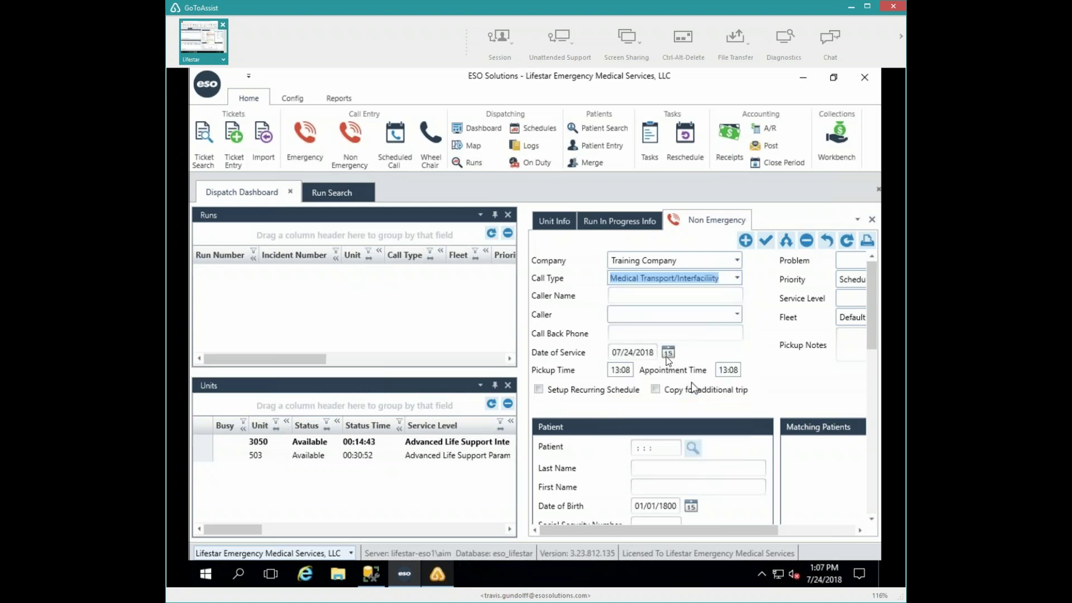
pyautogui.click(733, 315)
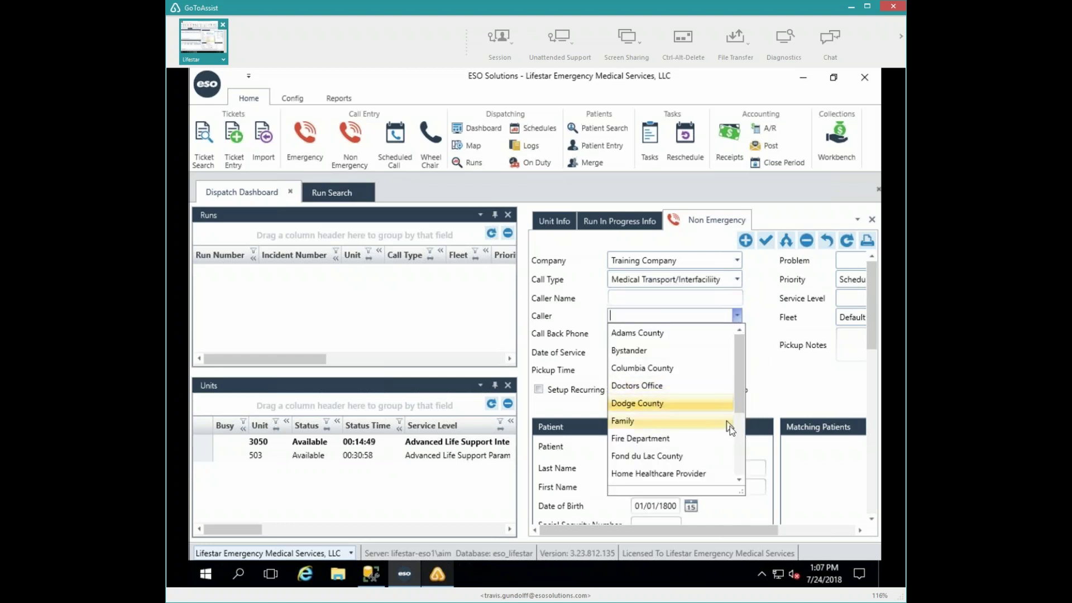
pyautogui.write('Nursing Home')
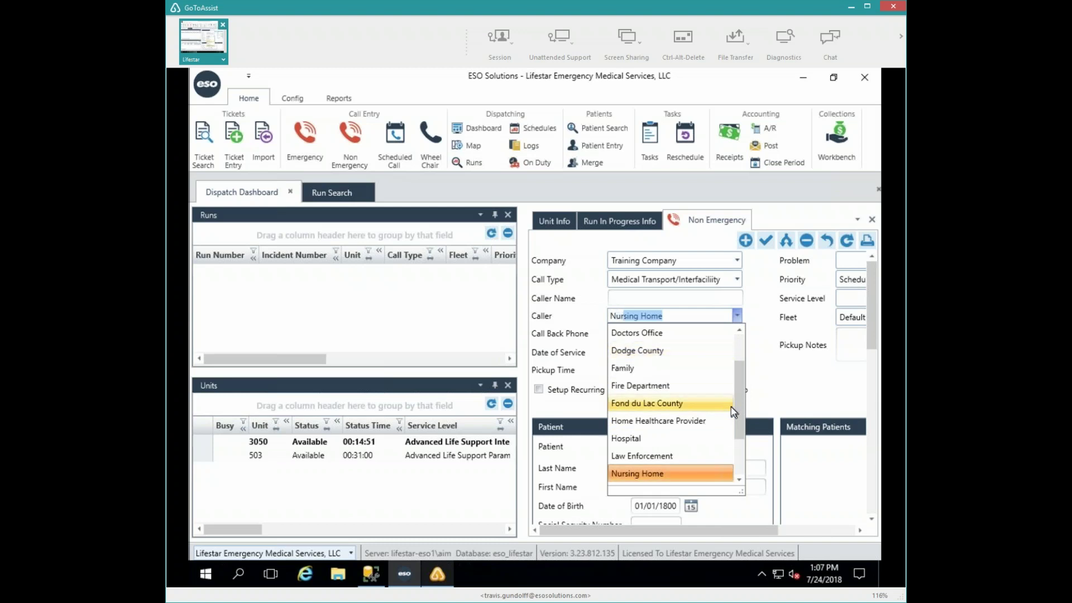
pyautogui.press('Return')
pyautogui.press('Tab')
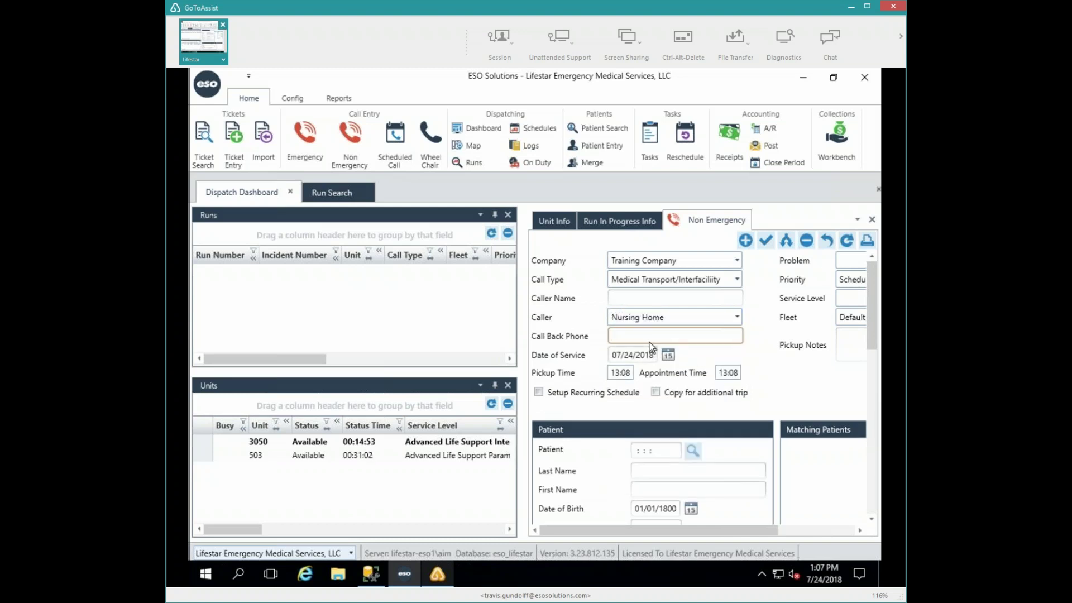
pyautogui.write('555-821-4474')
pyautogui.press('Tab')
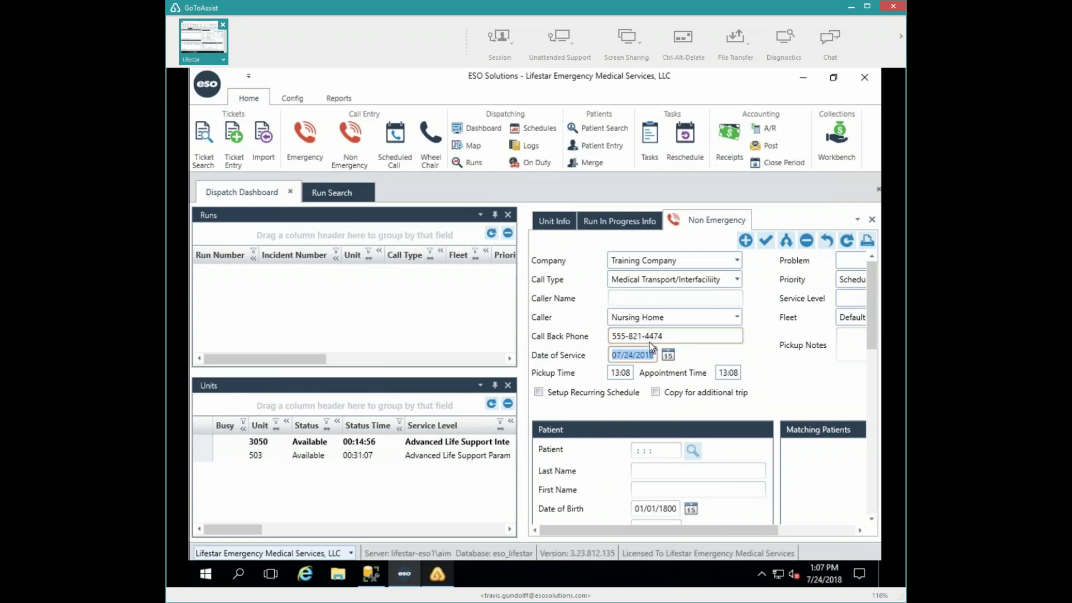
# - Keep today's date and set pickup time 14:00 and appointment time 14:15
pyautogui.press('Tab')
pyautogui.press('Tab')
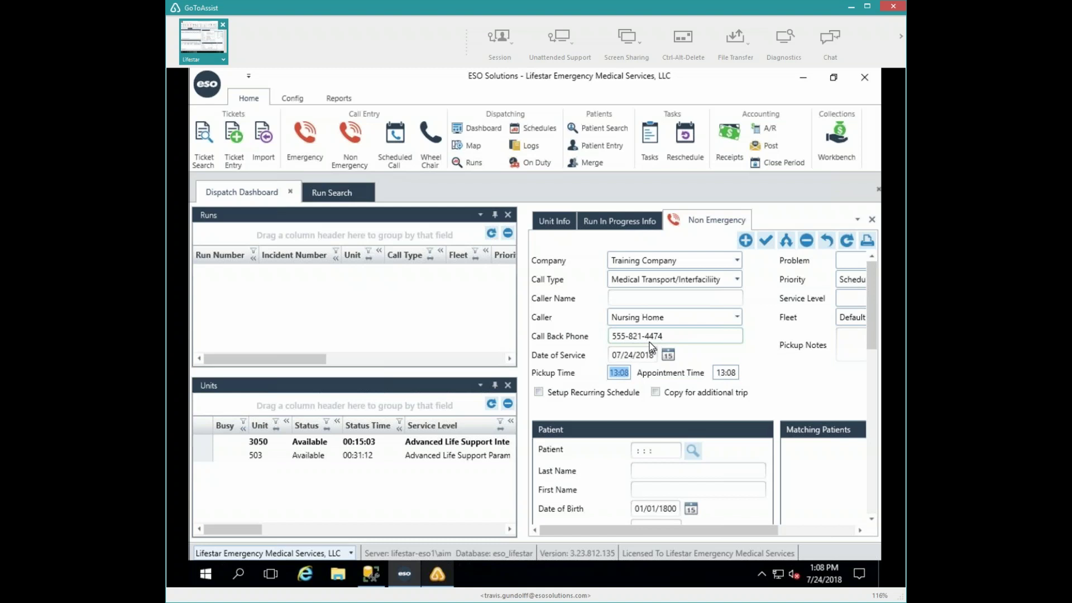
pyautogui.write('14:00')
pyautogui.press('Tab')
pyautogui.write('1415')
# - Set problem Dialysis, keep Scheduled Transport priority, service level Basic Life Support EMT, fleet Training
pyautogui.click(853, 265)
pyautogui.write('Dialysis')
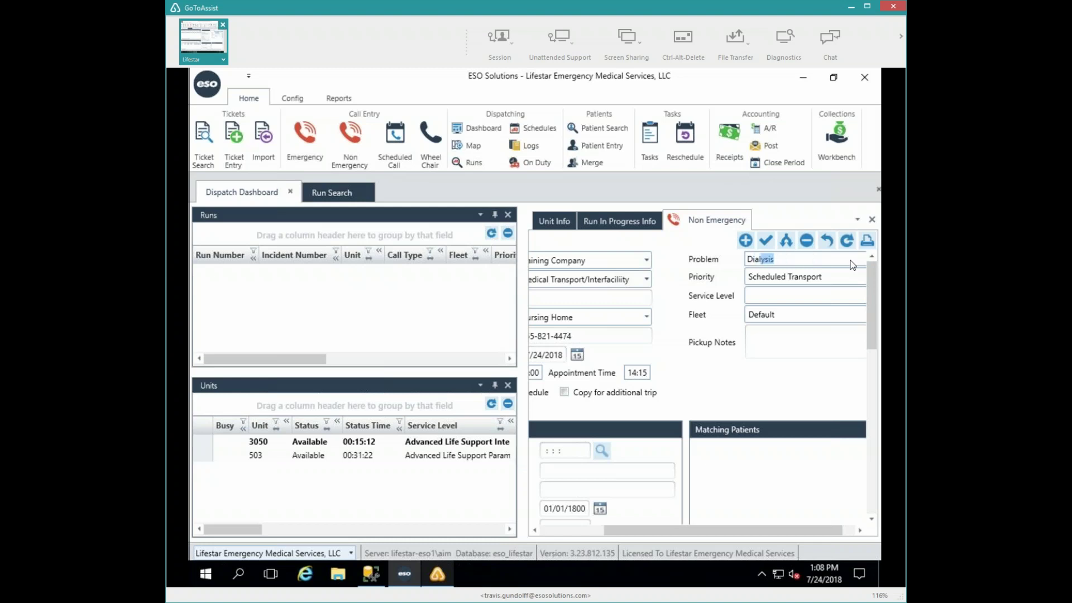
pyautogui.press('Tab')
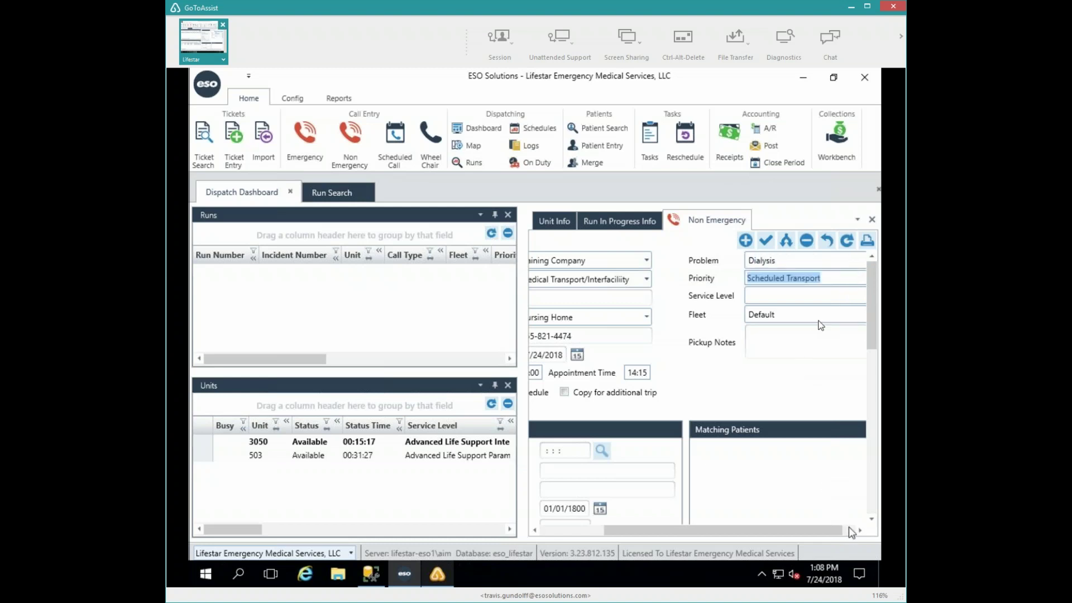
pyautogui.press('Tab')
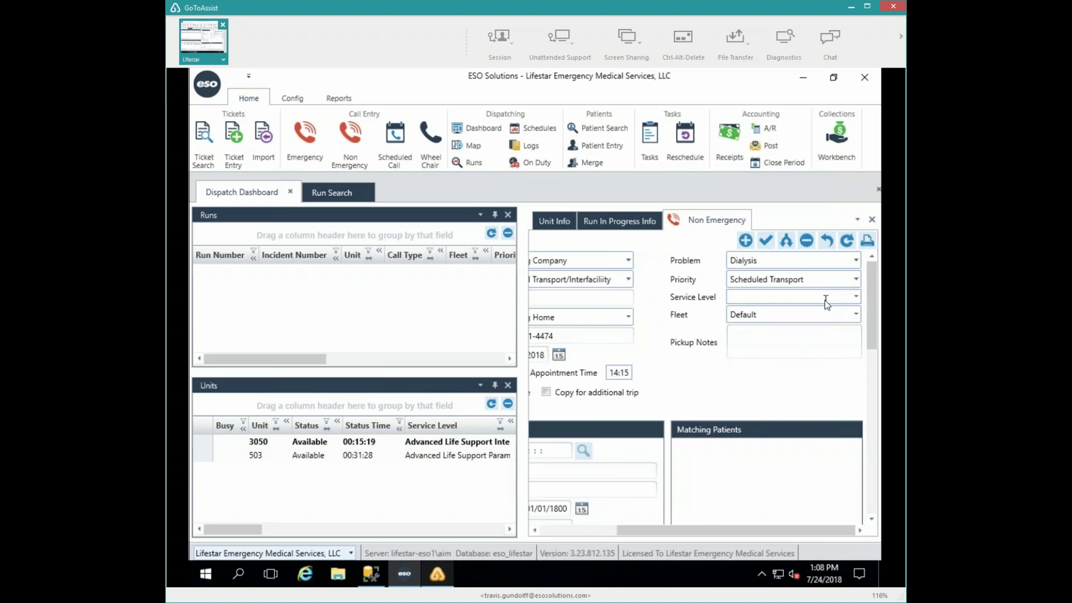
pyautogui.write('Basic Life Support EMT')
pyautogui.press('Tab')
pyautogui.write('Tra')
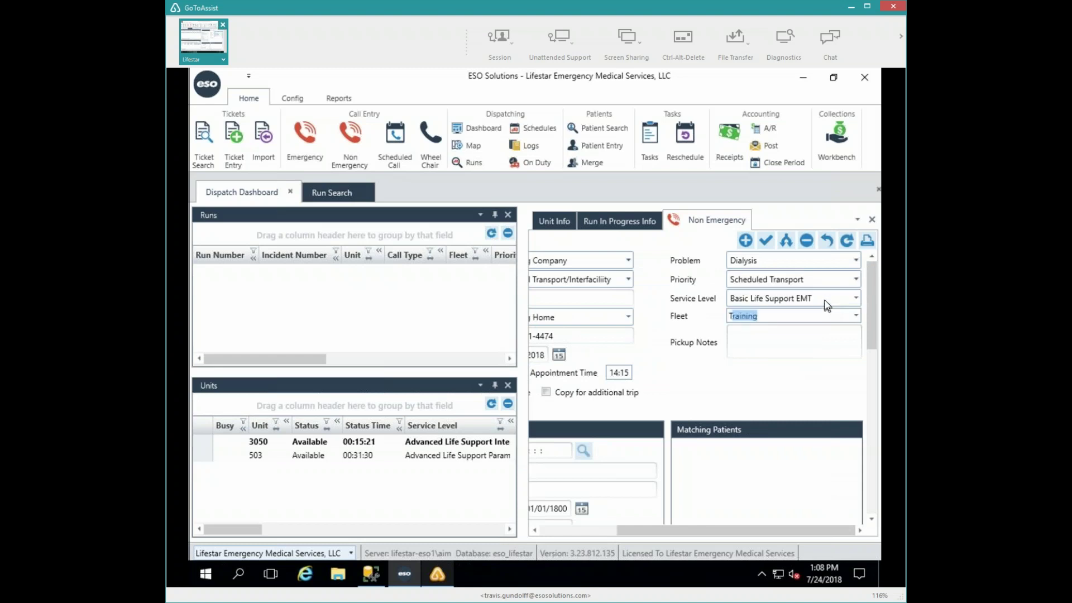
pyautogui.press('Tab')
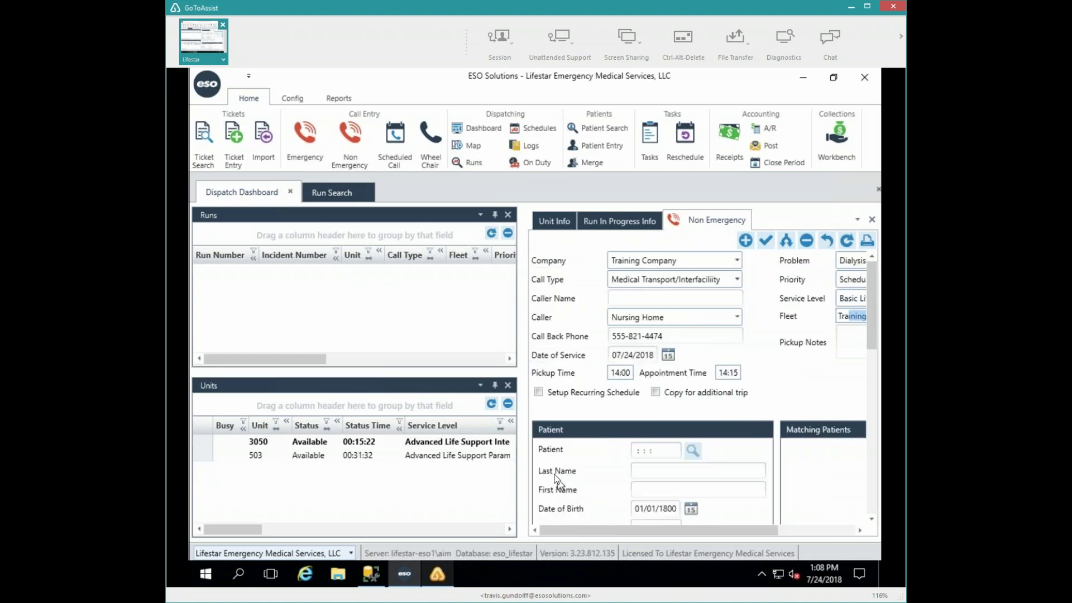
# - Fill in the patient's last name, first name and birth date 4/15/1936
pyautogui.click(688, 471)
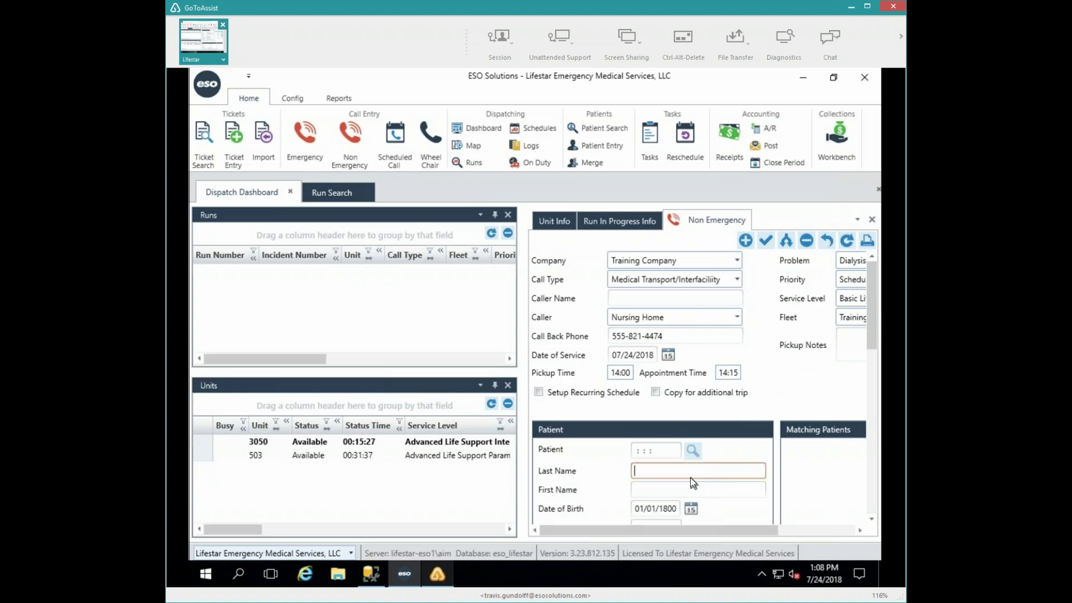
pyautogui.write('Sam')
pyautogui.press('Tab')
pyautogui.write('Yosem')
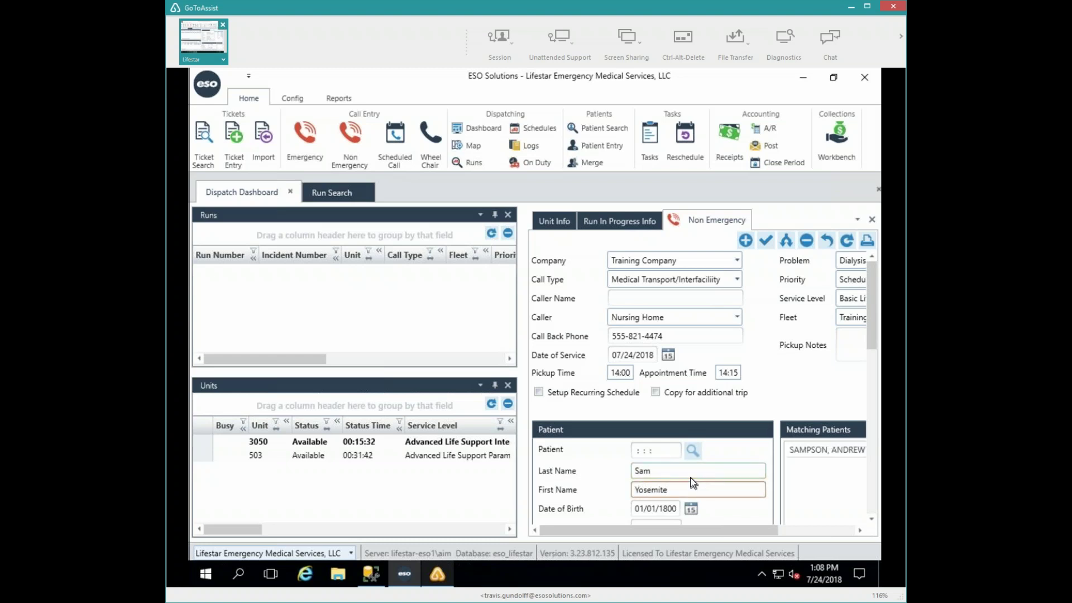
pyautogui.press('Tab')
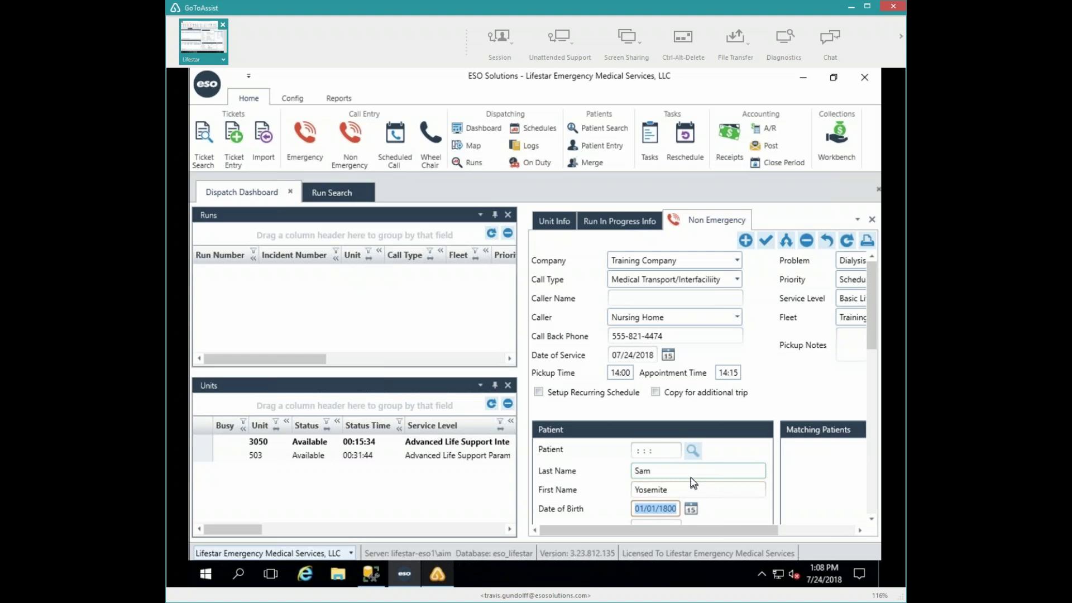
pyautogui.write('4/15/1936')
pyautogui.press('Tab')
pyautogui.scroll(-5, 692, 476)
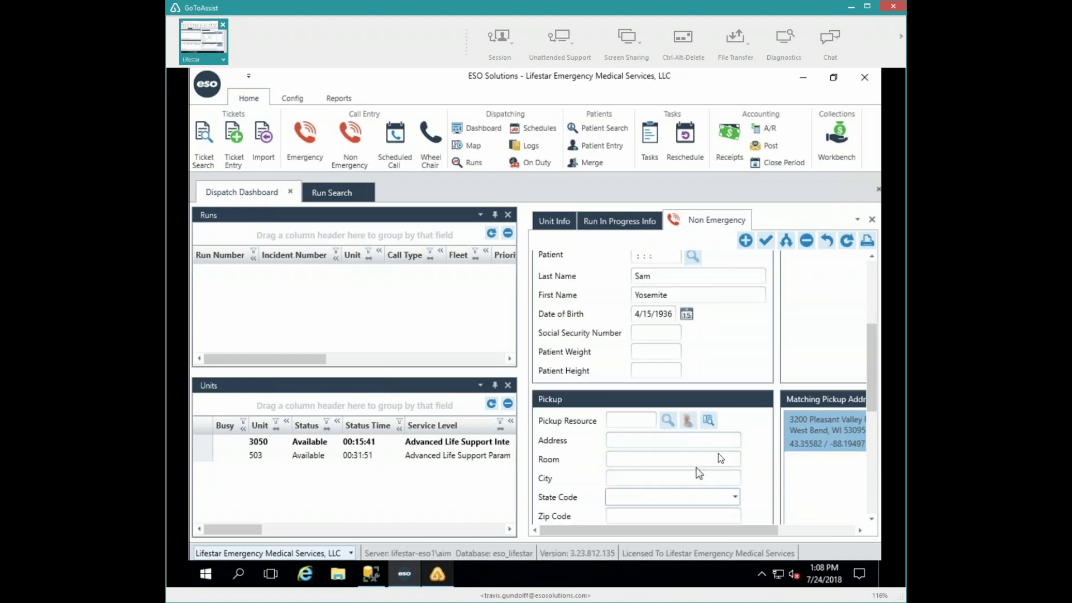
# - Filter pickup resources to Skilled Nursing and choose BRNH Bradley Nursing Home as the pickup
pyautogui.click(669, 419)
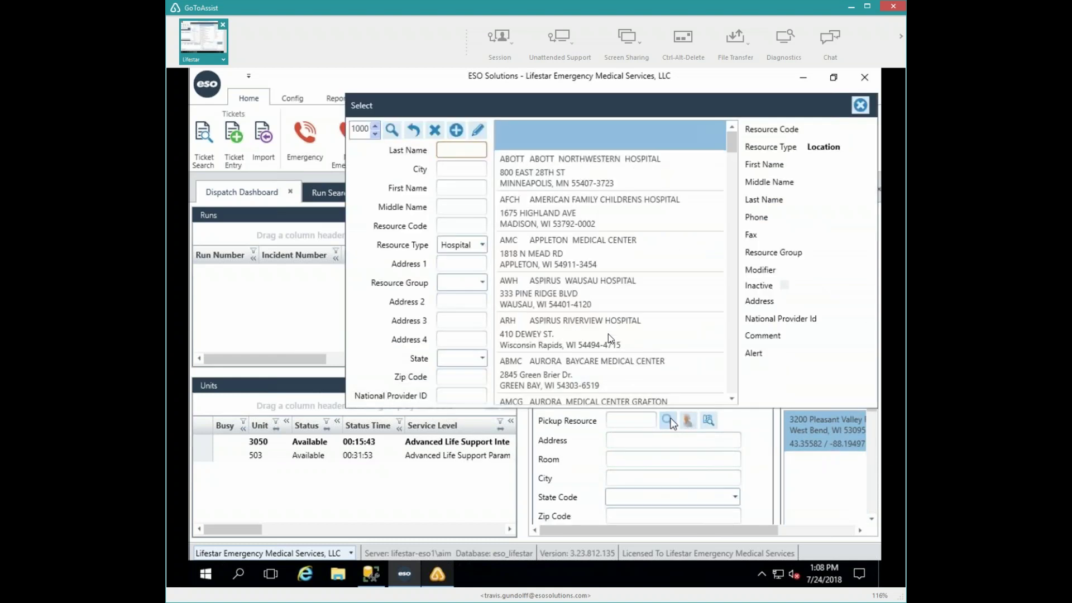
pyautogui.click(482, 246)
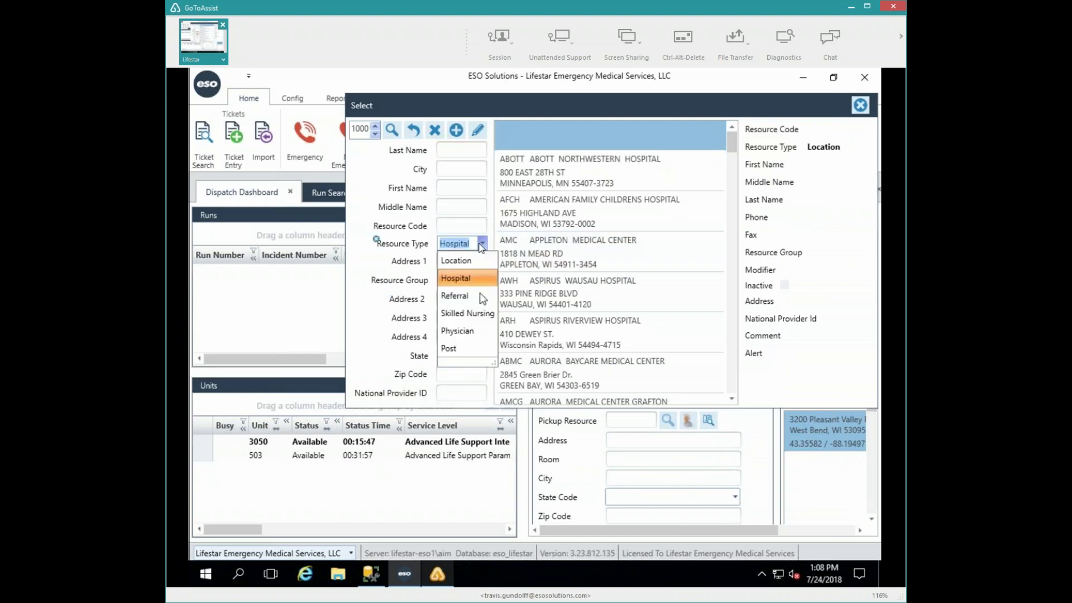
pyautogui.click(467, 313)
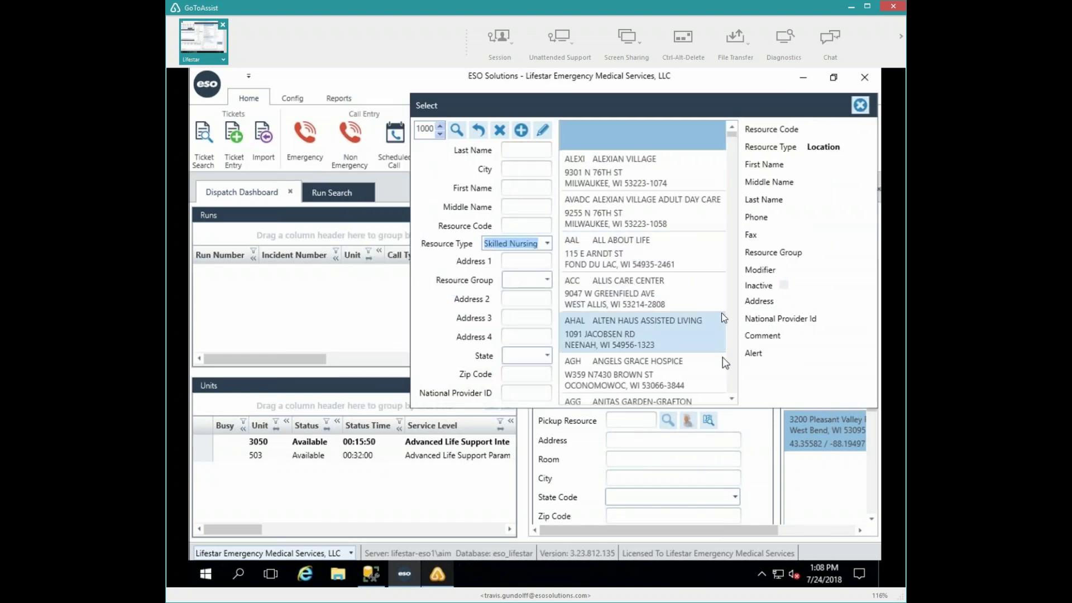
pyautogui.click(732, 363)
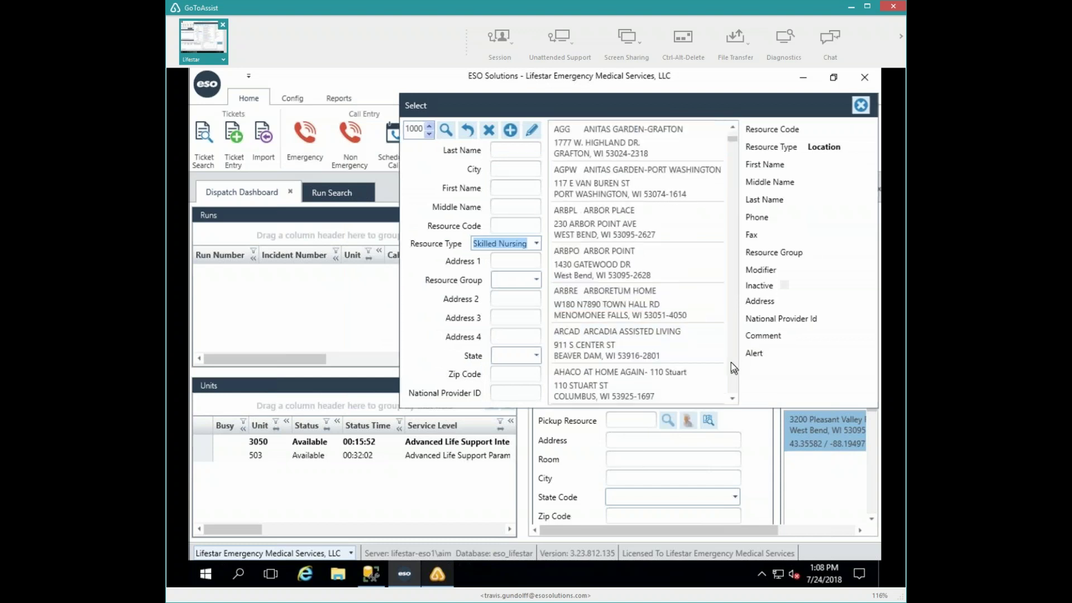
pyautogui.click(732, 363)
pyautogui.click(732, 363)
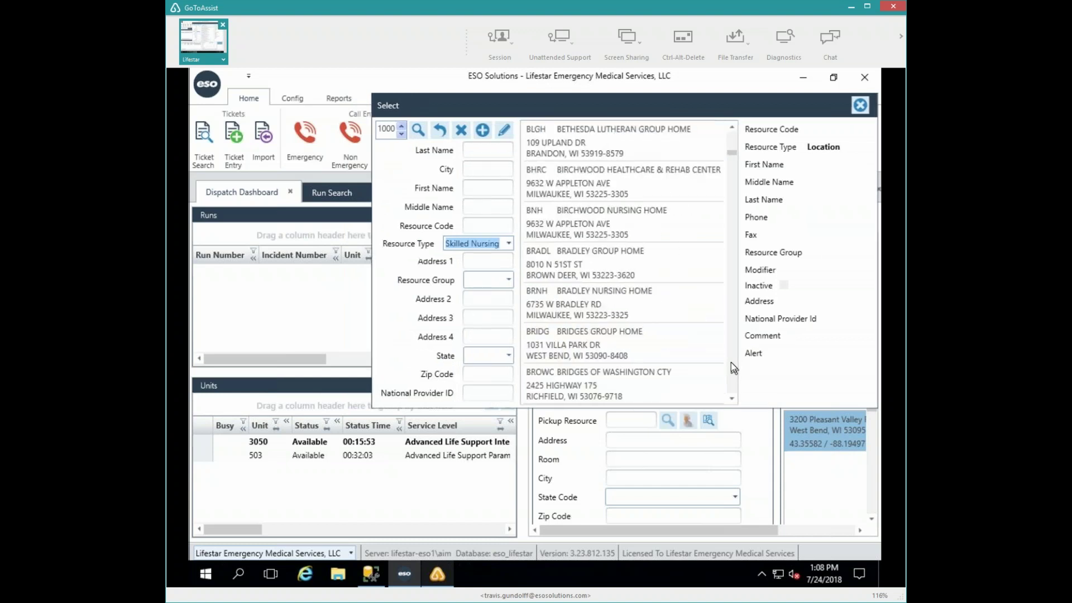
pyautogui.click(557, 341)
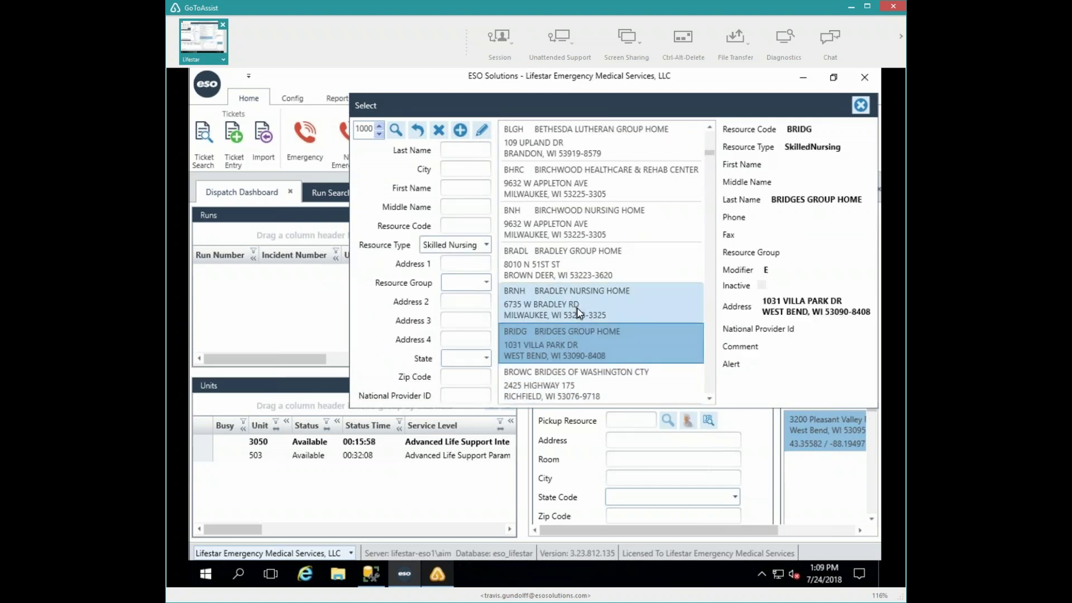
pyautogui.click(577, 309)
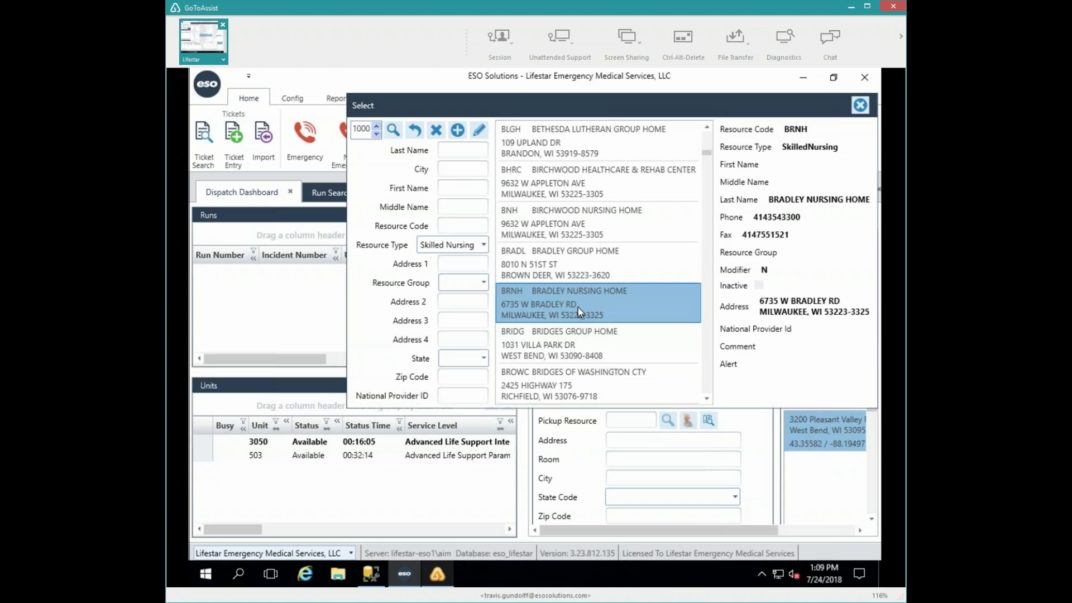
pyautogui.doubleClick(581, 308)
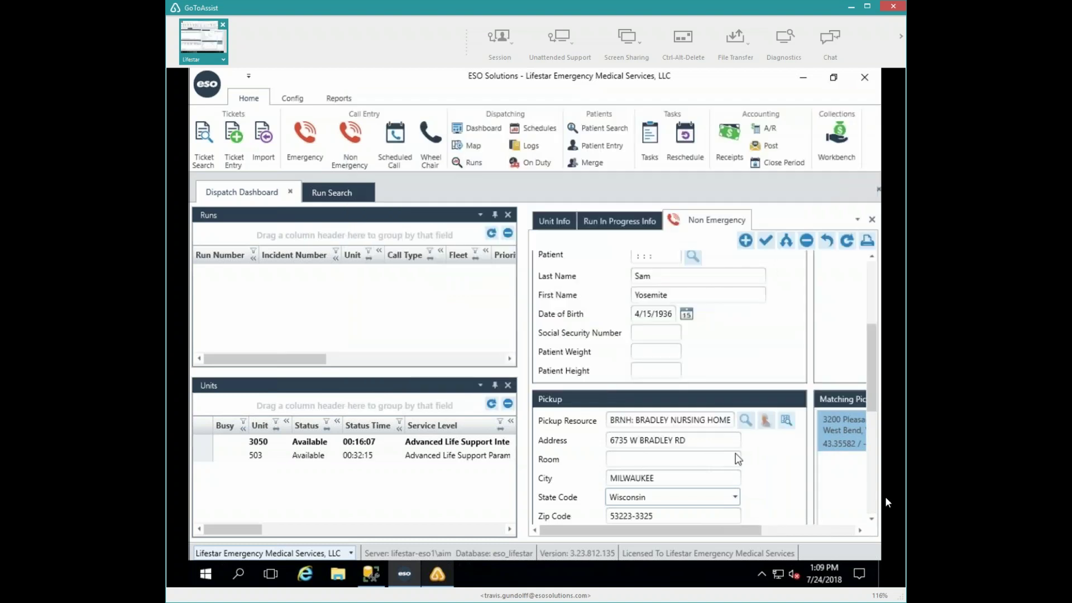
# - In the destination lookup, clear the Skilled Nursing filter and search last name 'dia'
pyautogui.scroll(-5, 873, 503)
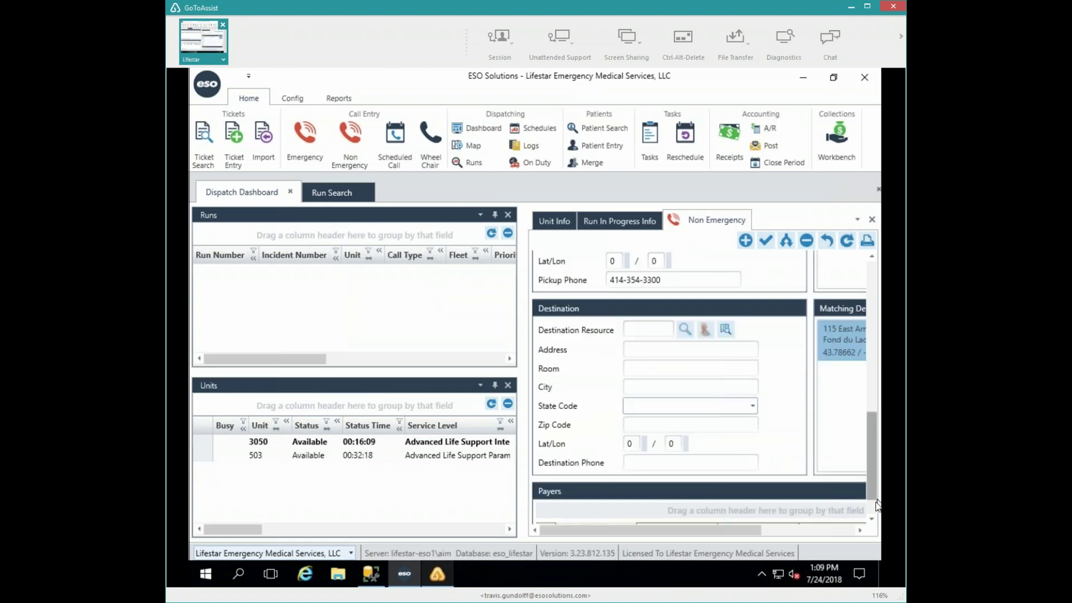
pyautogui.click(686, 329)
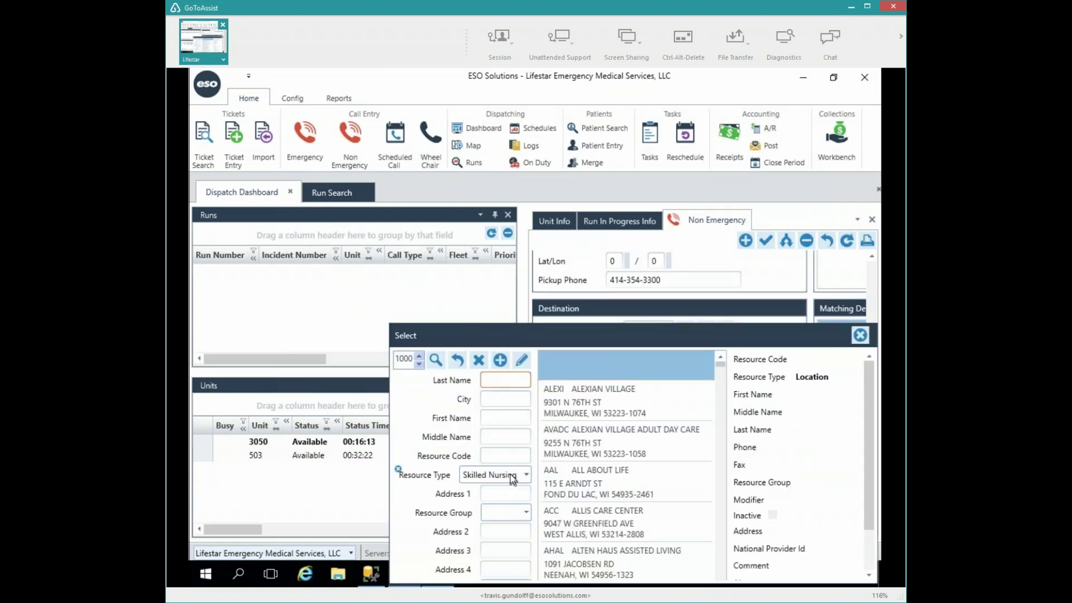
pyautogui.click(513, 475)
pyautogui.press('BackSpace')
pyautogui.hotkey('shift', 'Tab')
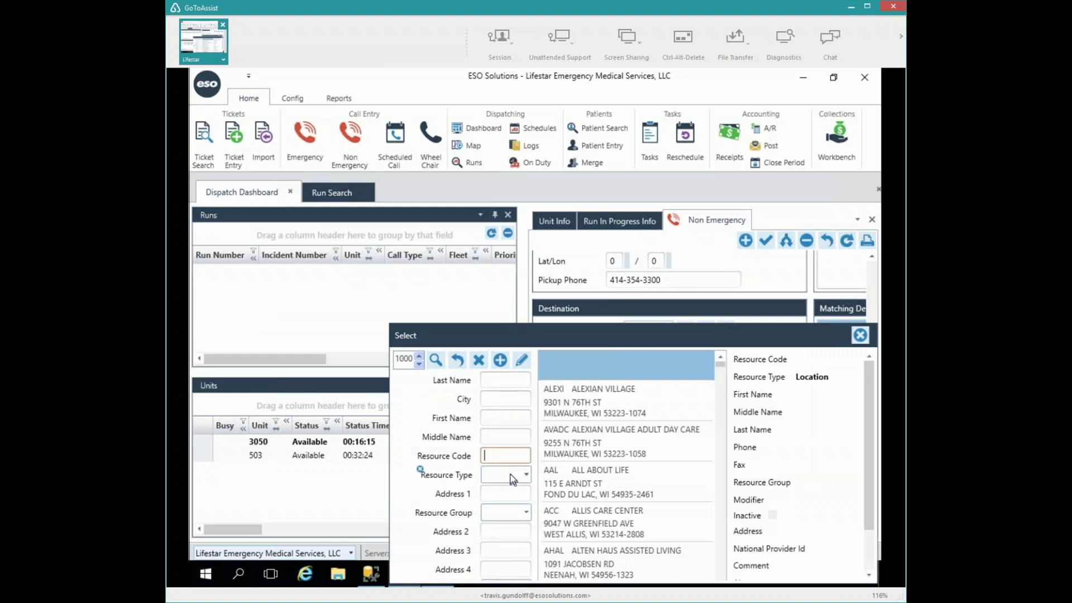
pyautogui.hotkey('shift', 'Tab')
pyautogui.hotkey('shift', 'Tab')
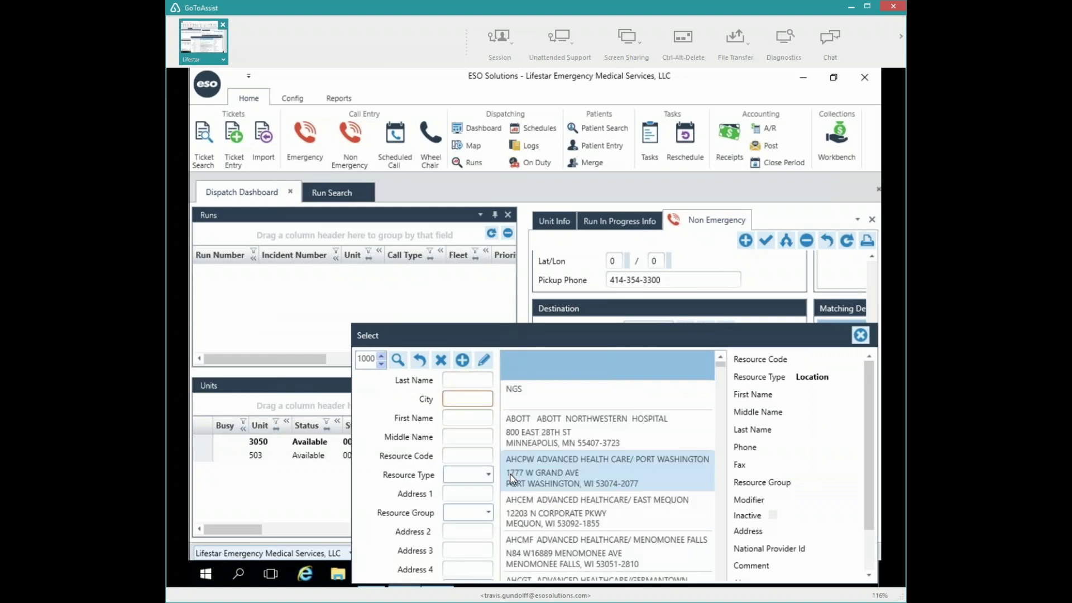
pyautogui.hotkey('shift', 'Tab')
pyautogui.write('dia')
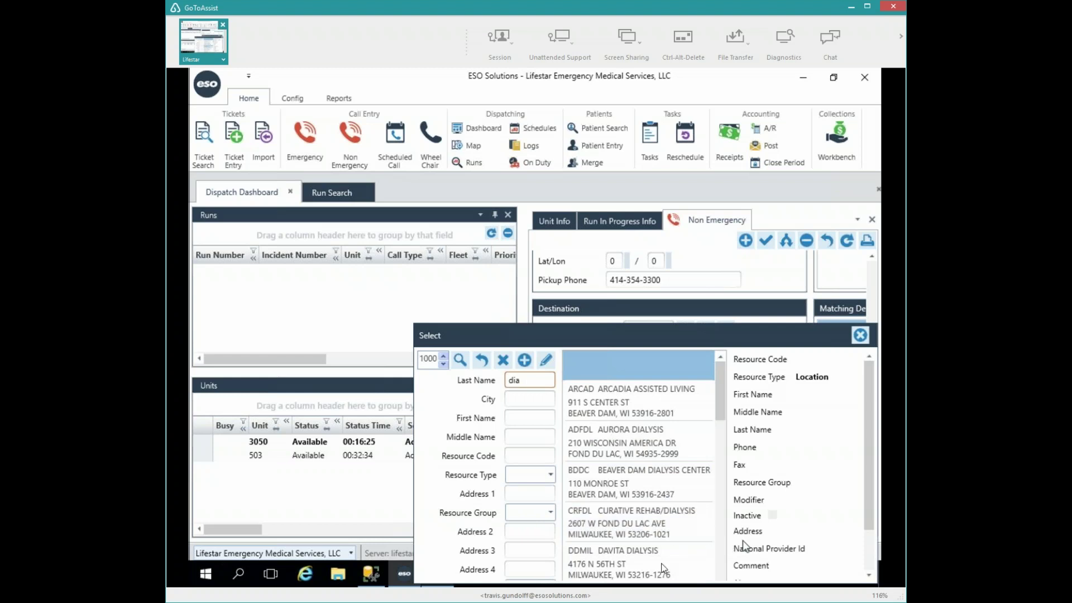
pyautogui.click(696, 565)
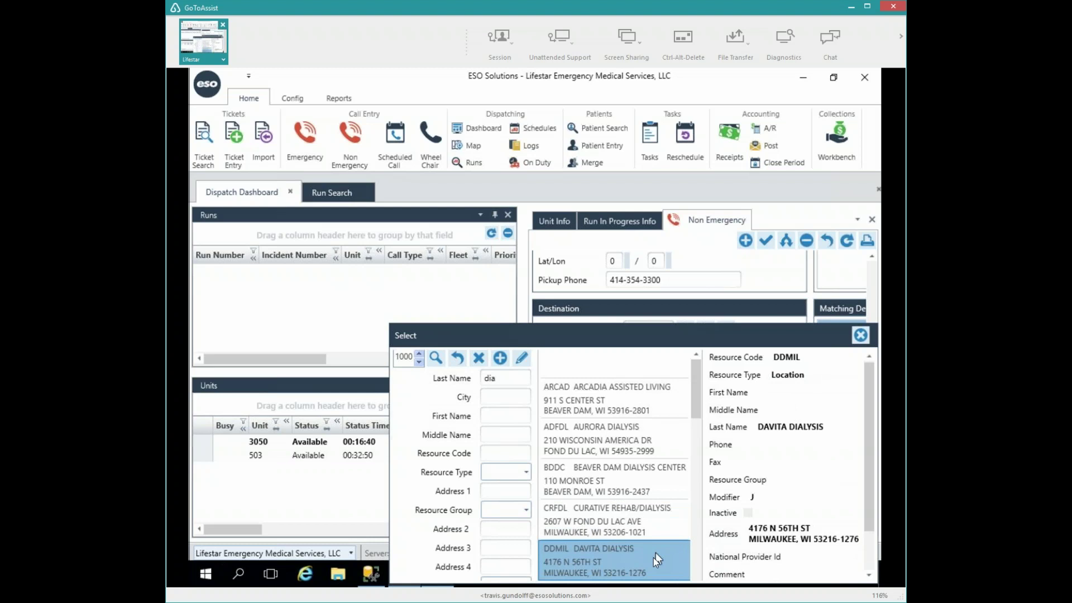
# - Set DDMIL Davita Dialysis as the destination after checking the resource type and group lists
pyautogui.click(526, 472)
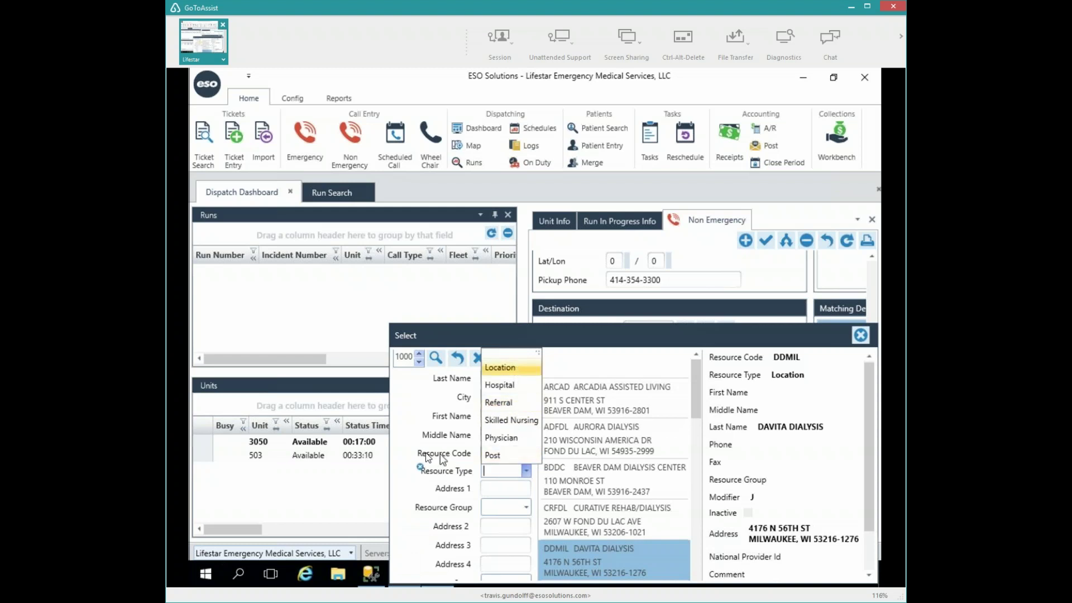
pyautogui.click(526, 471)
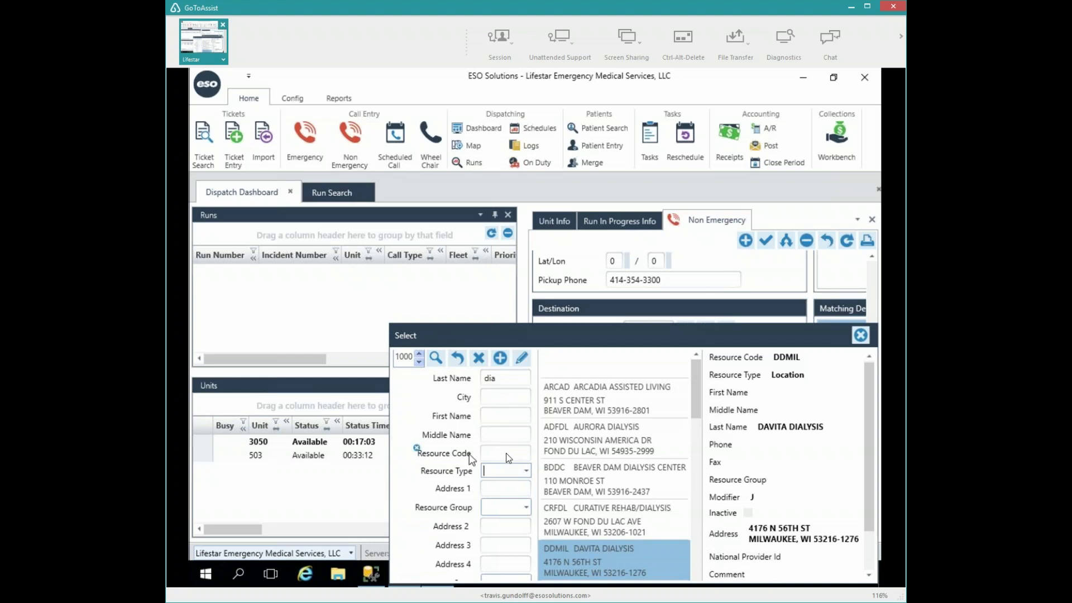
pyautogui.click(526, 508)
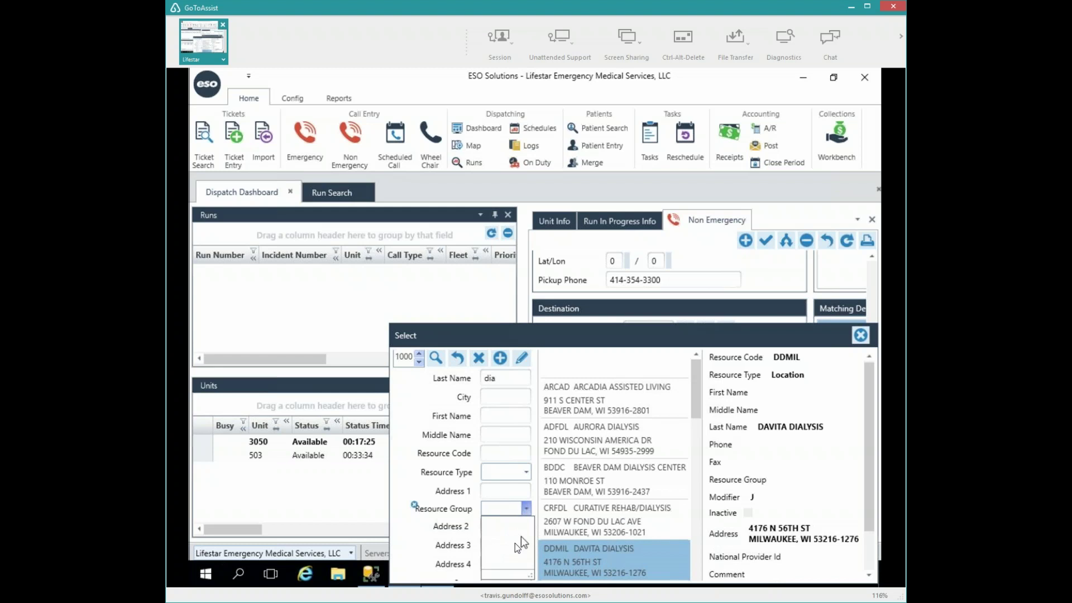
pyautogui.click(625, 551)
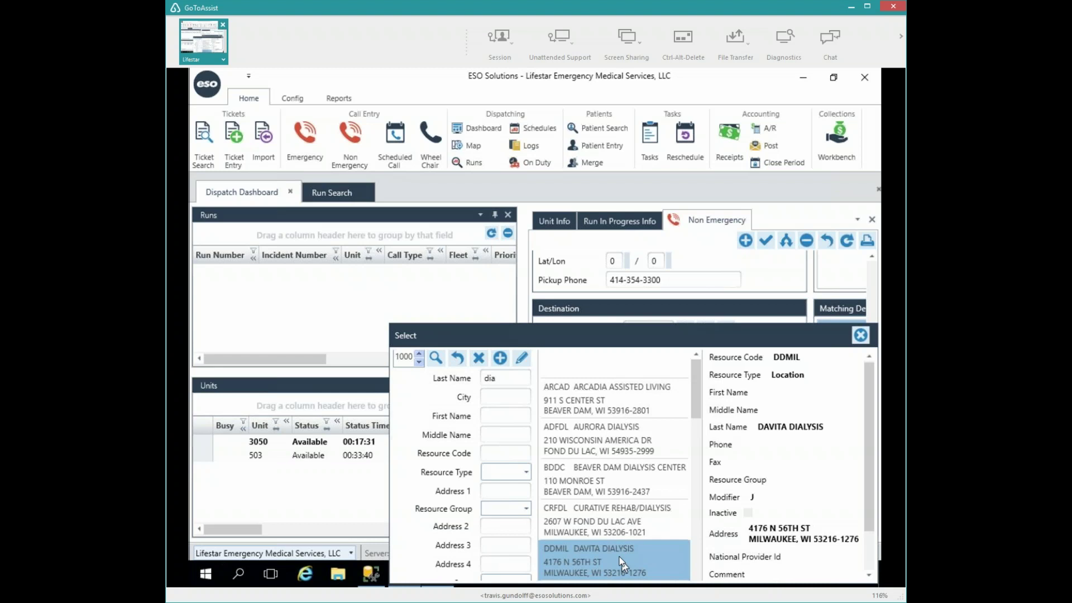
pyautogui.doubleClick(619, 558)
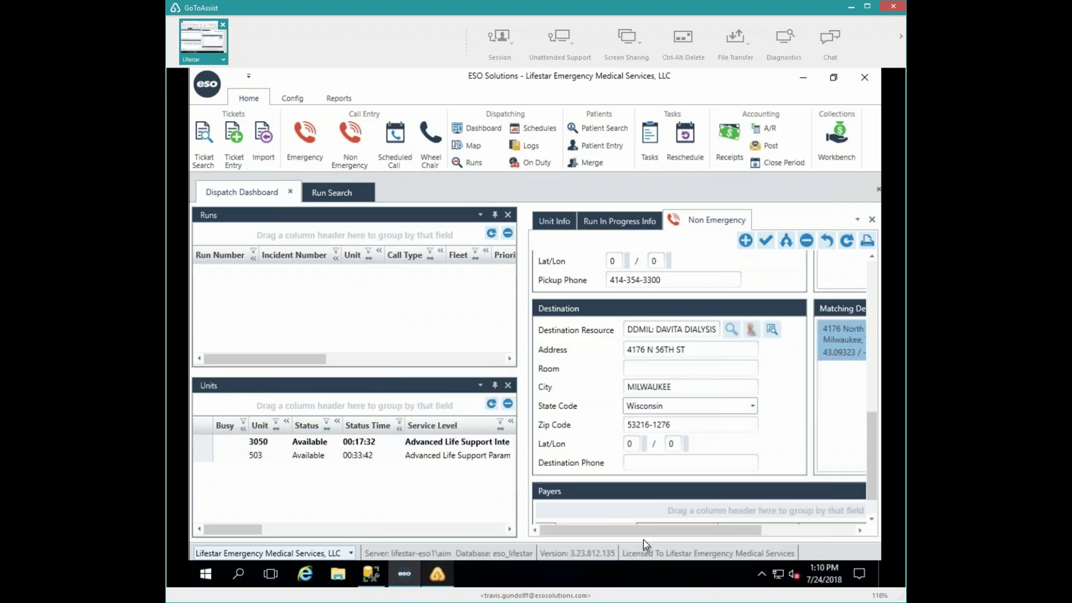
pyautogui.click(732, 329)
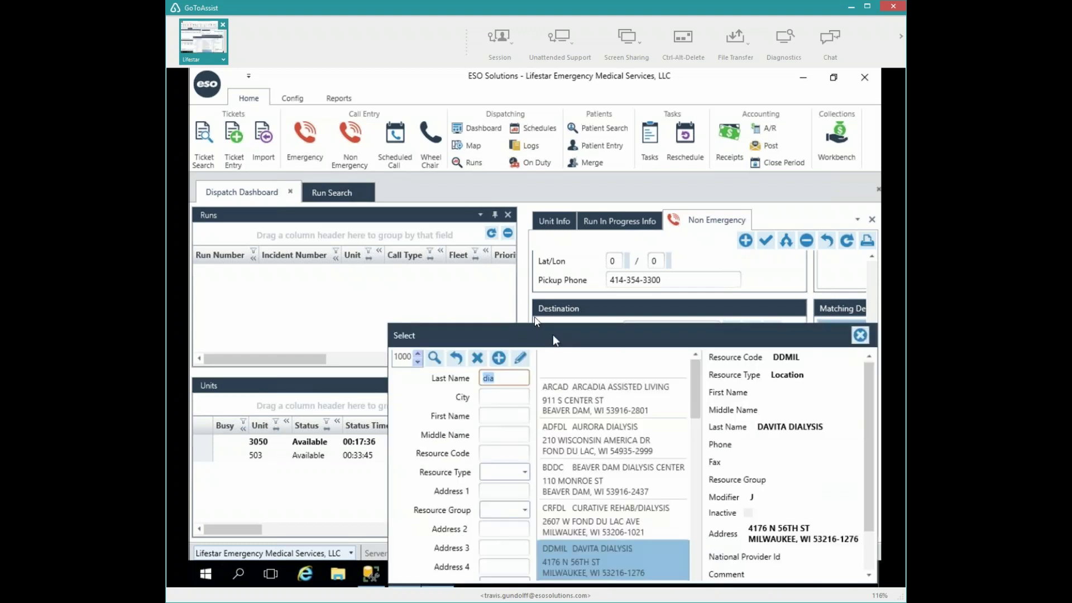
# - Close the lookup keeping Davita Dialysis and scroll back to the top of the call form
pyautogui.click(496, 383)
pyautogui.click(860, 335)
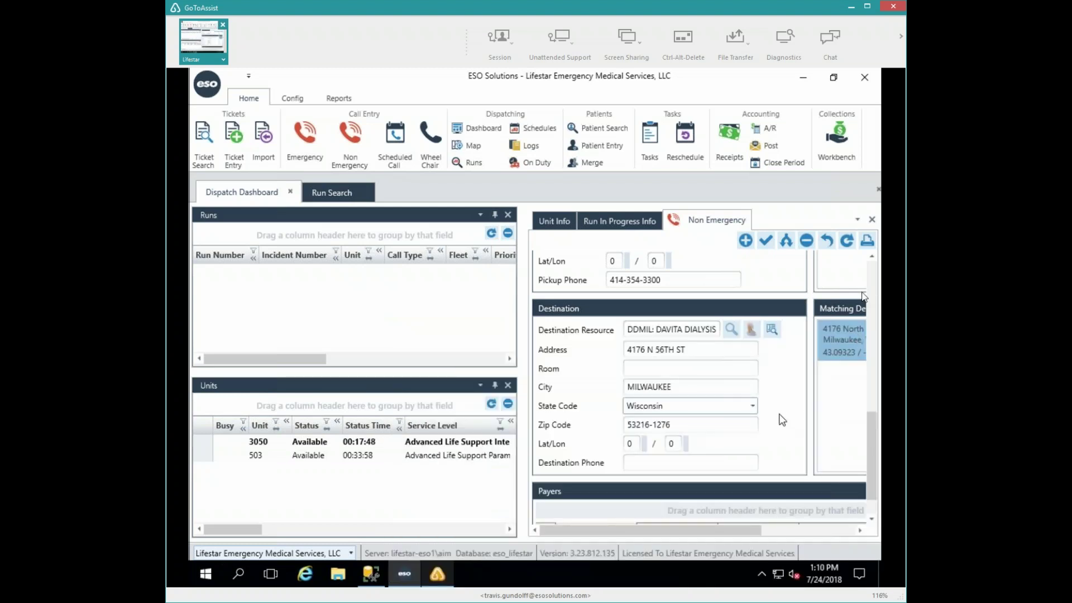
pyautogui.click(870, 273)
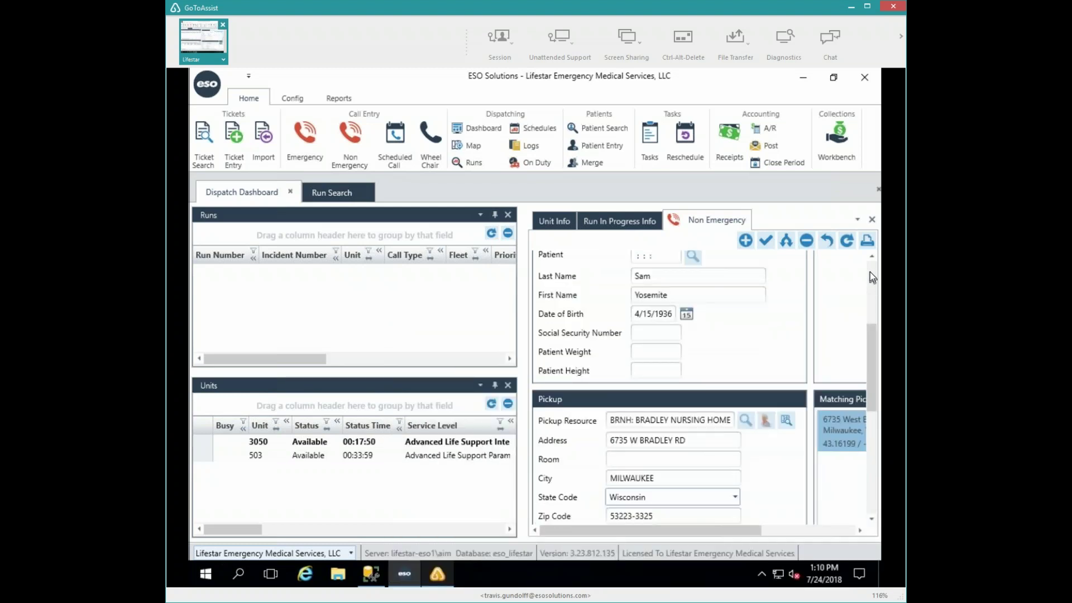
pyautogui.click(870, 273)
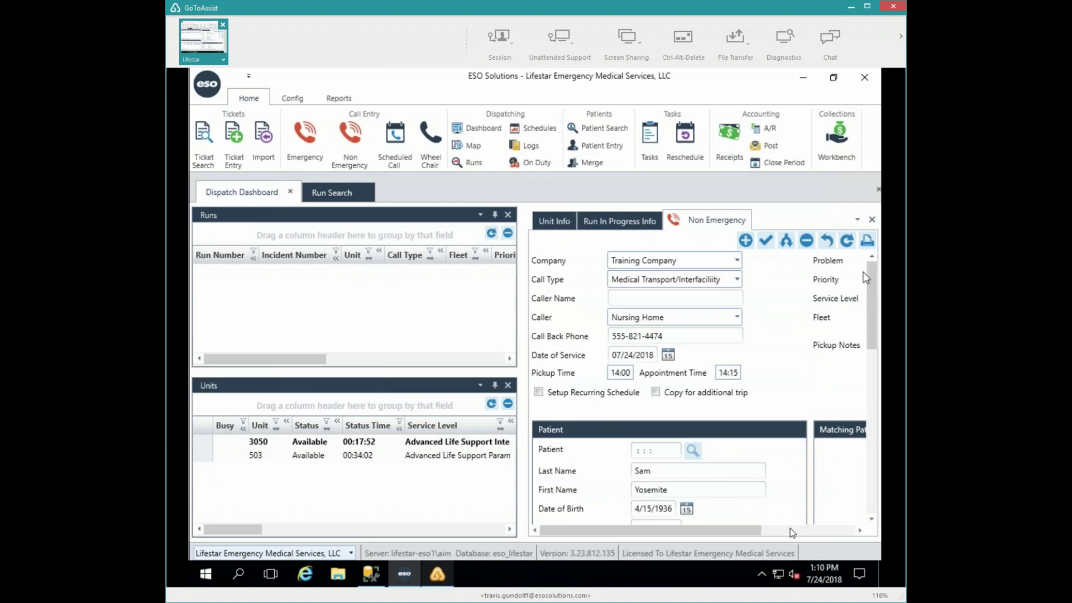
# - Save the call as run 18070013:1 and dismiss the Schedule Return prompt
pyautogui.click(765, 241)
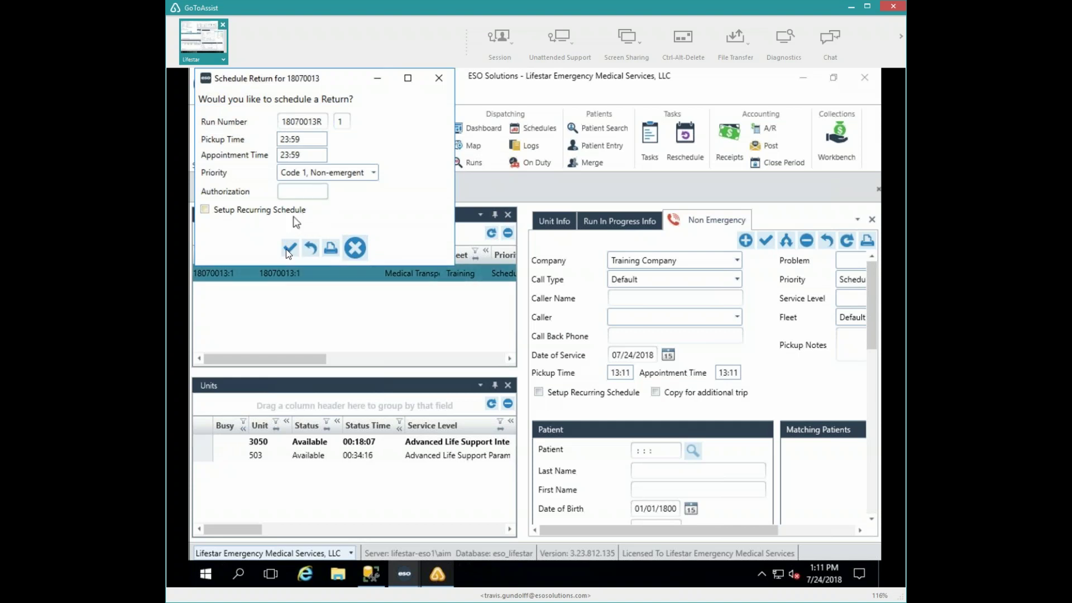
pyautogui.click(286, 249)
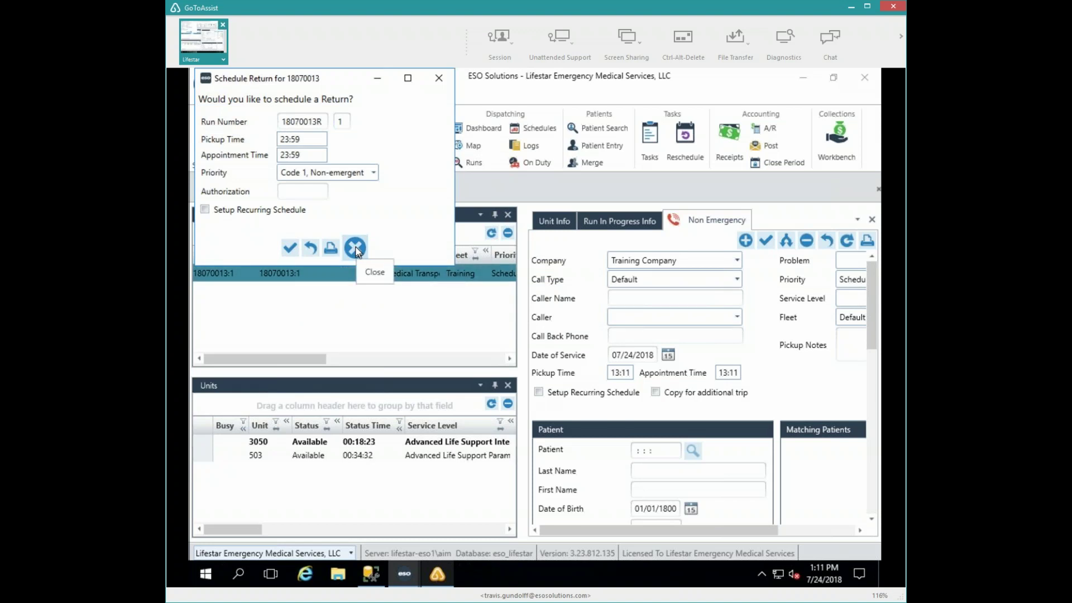
pyautogui.click(355, 248)
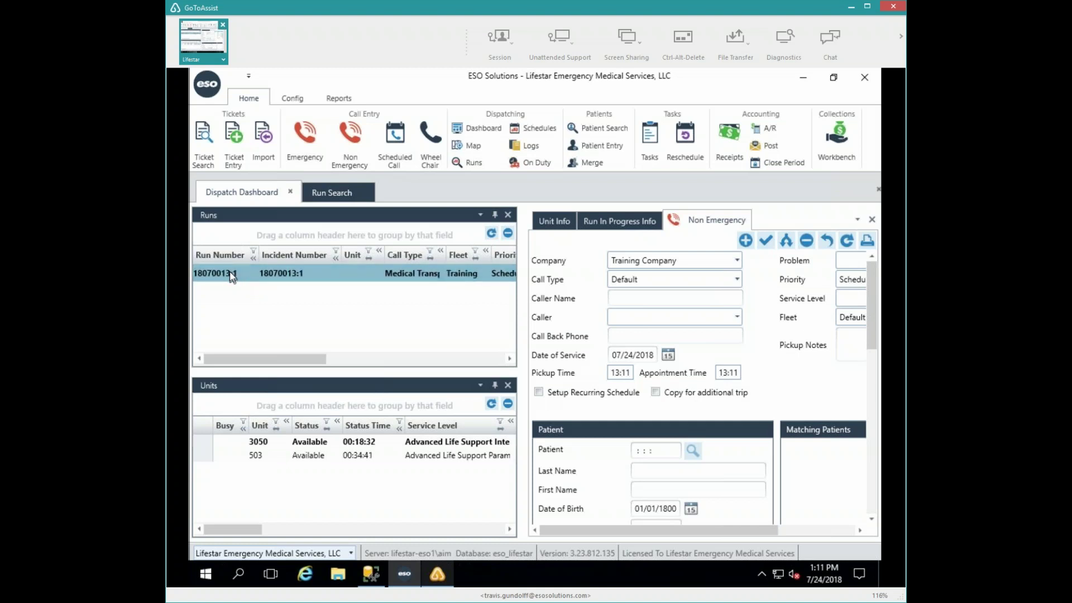
# - Alert unit 503 to run 18070013:1, accepting the service level mismatch and the messaging error
pyautogui.doubleClick(232, 275)
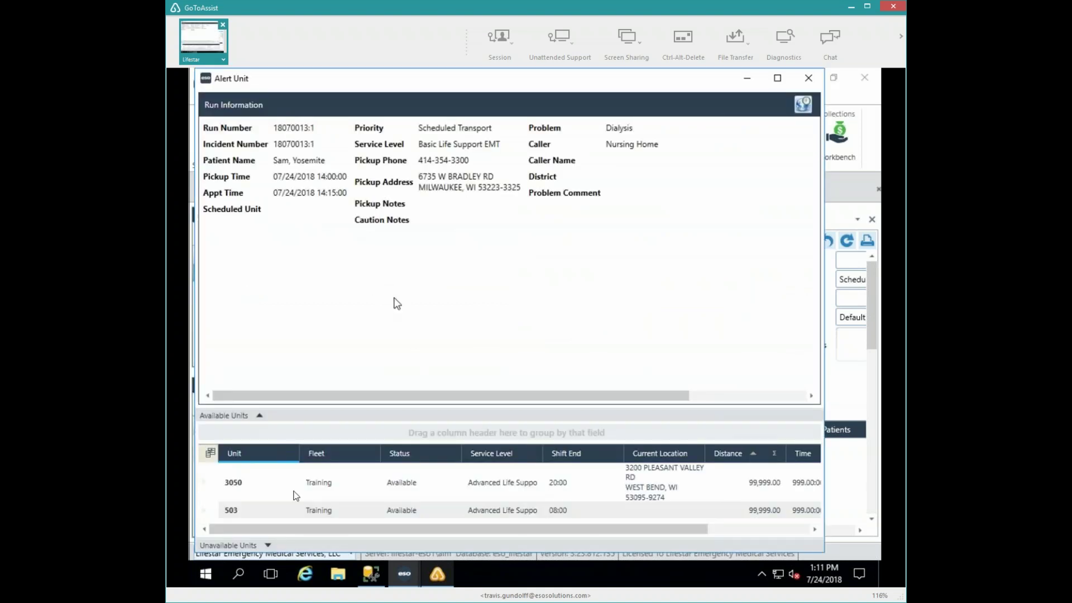
pyautogui.click(239, 509)
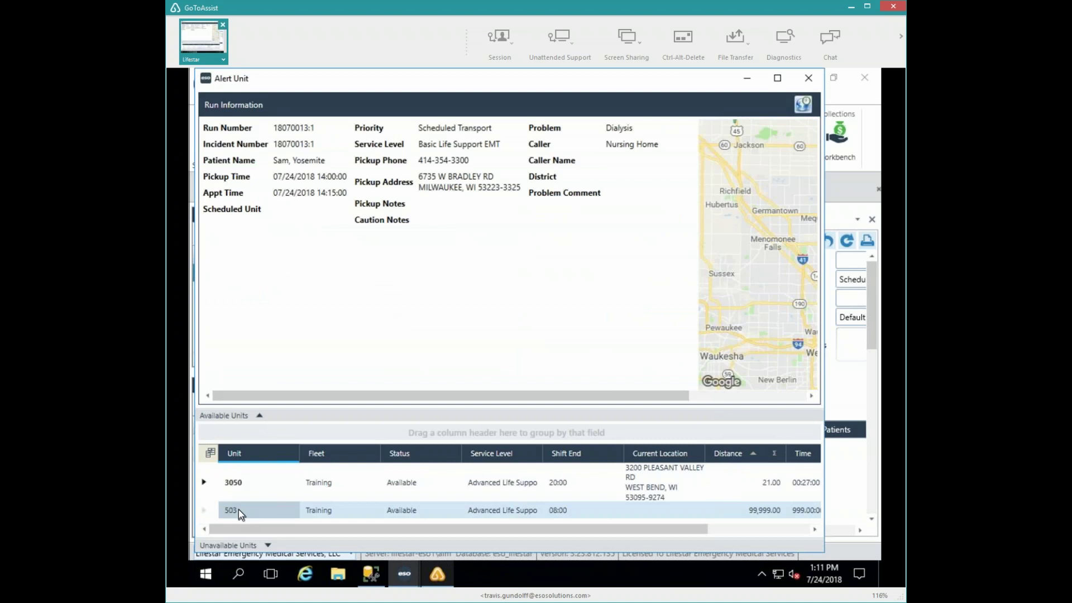
pyautogui.doubleClick(239, 509)
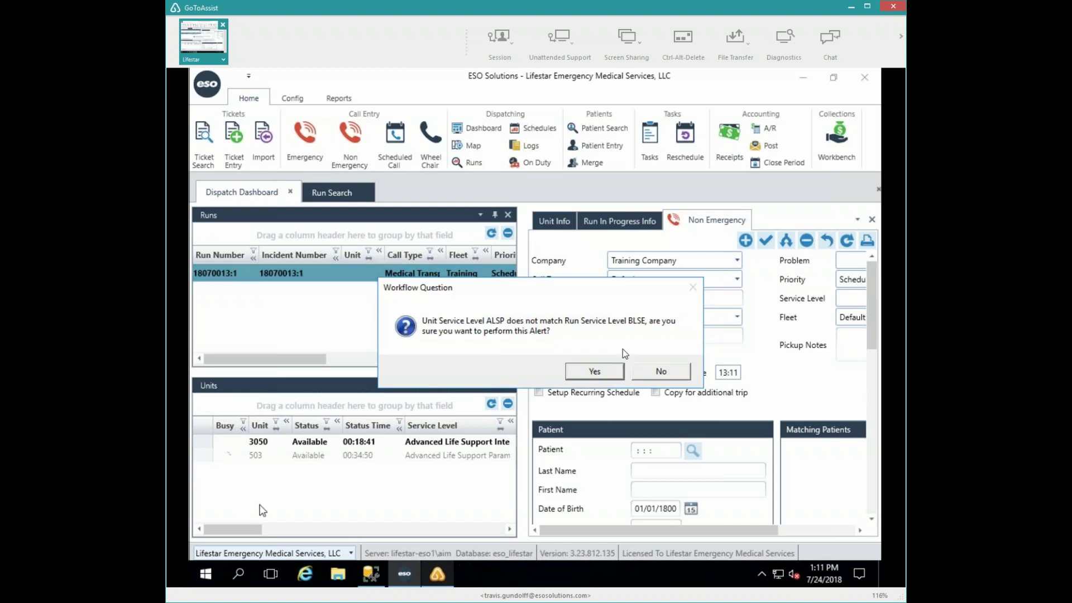
pyautogui.click(605, 372)
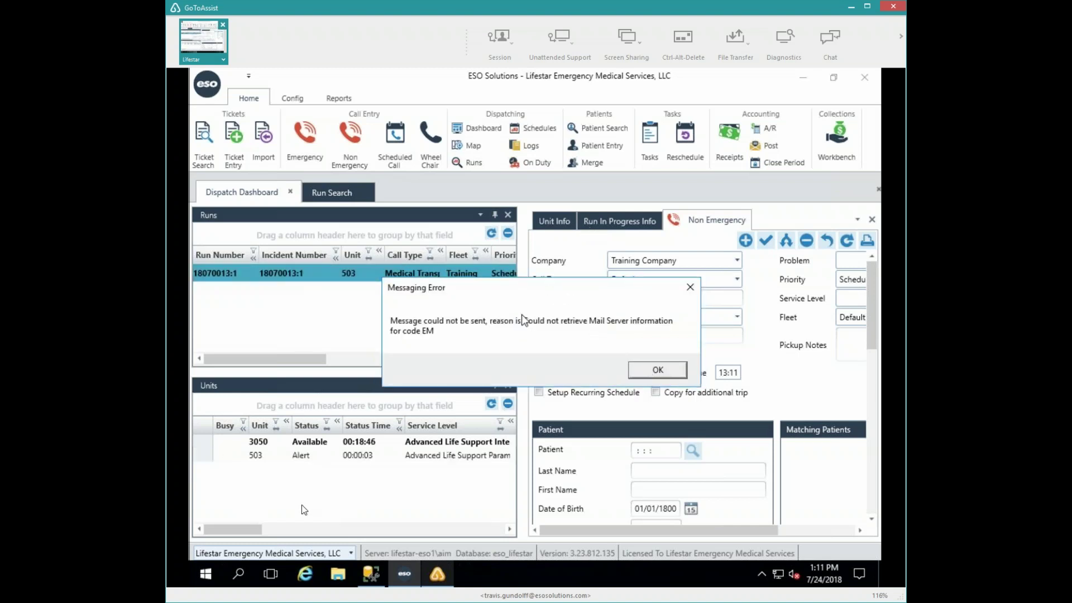
pyautogui.press('Return')
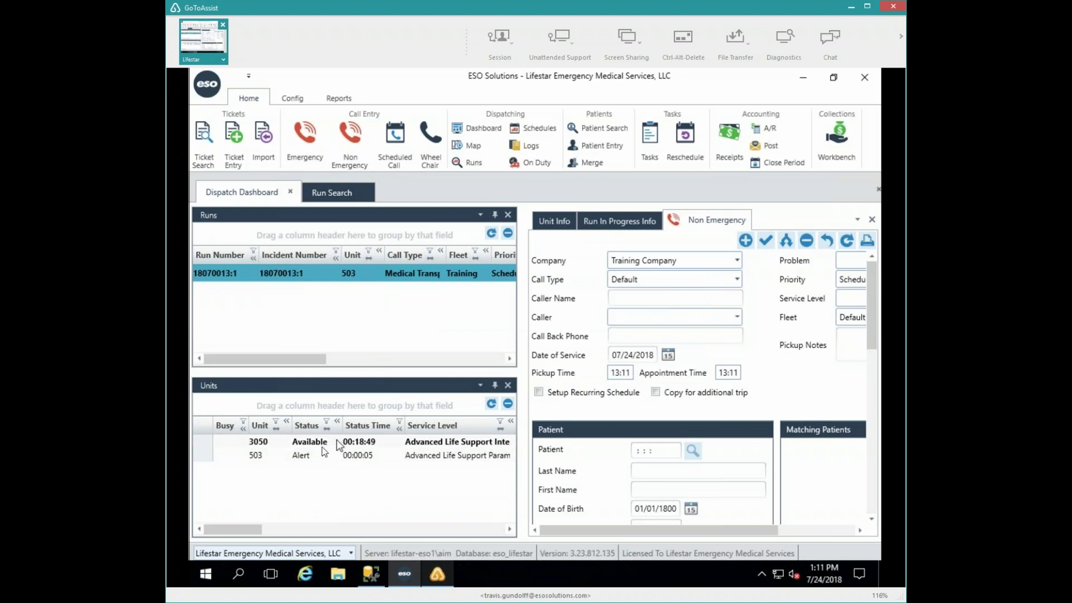
# - Step unit 503 through Enroute, At Scene and Depart Scene, accepting the odometer reading
pyautogui.click(260, 459)
pyautogui.doubleClick(260, 456)
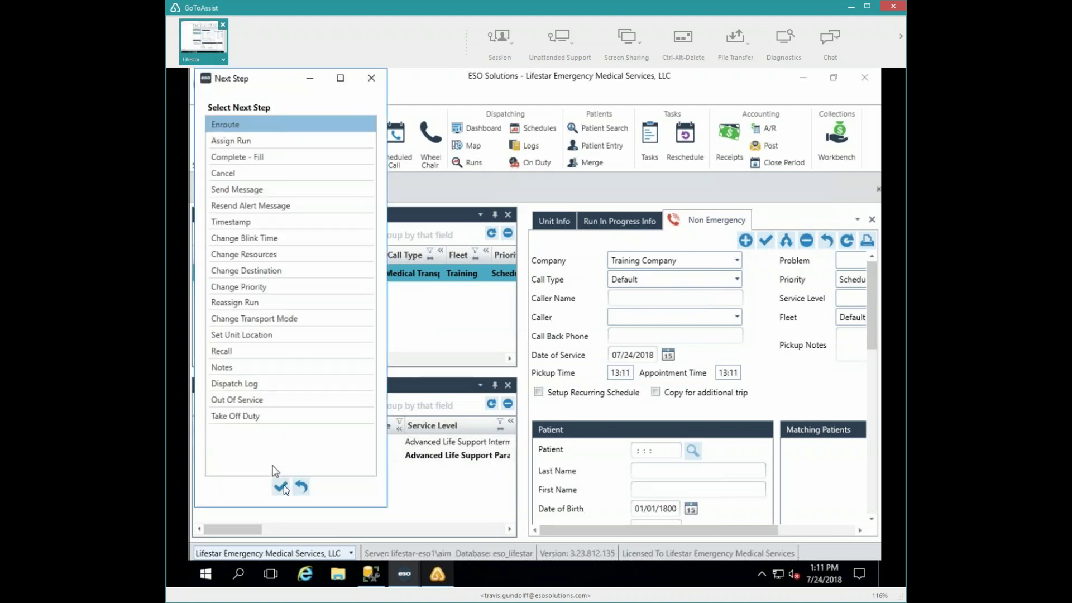
pyautogui.click(282, 488)
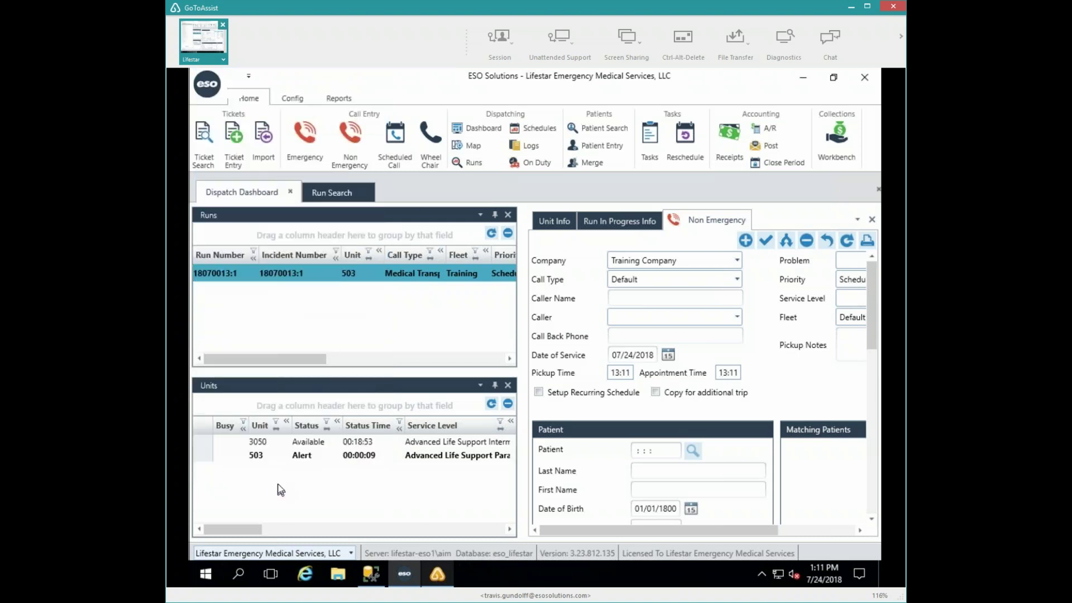
pyautogui.doubleClick(262, 460)
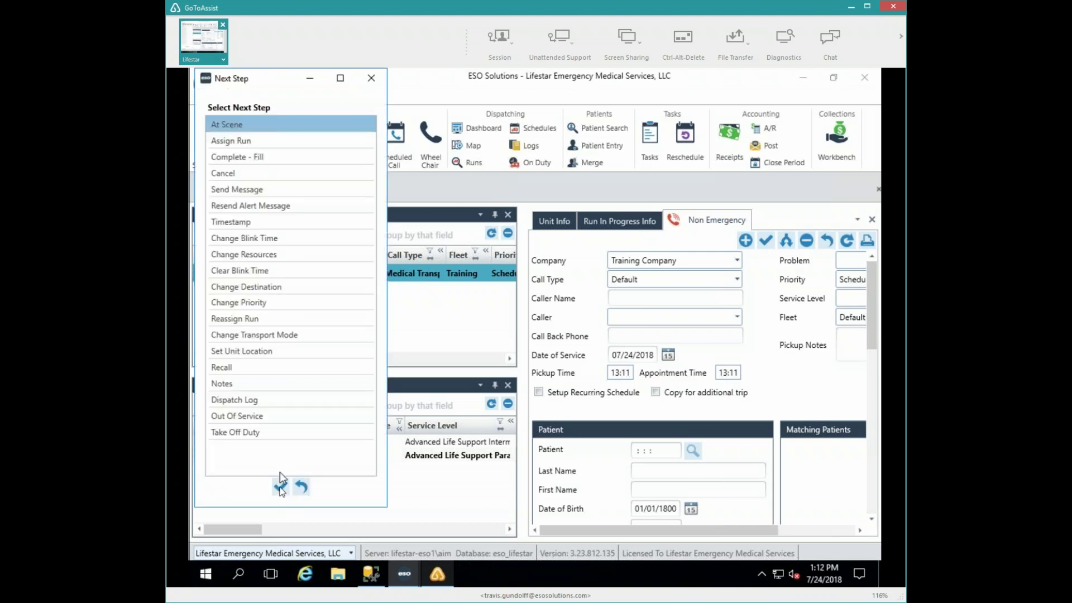
pyautogui.click(281, 487)
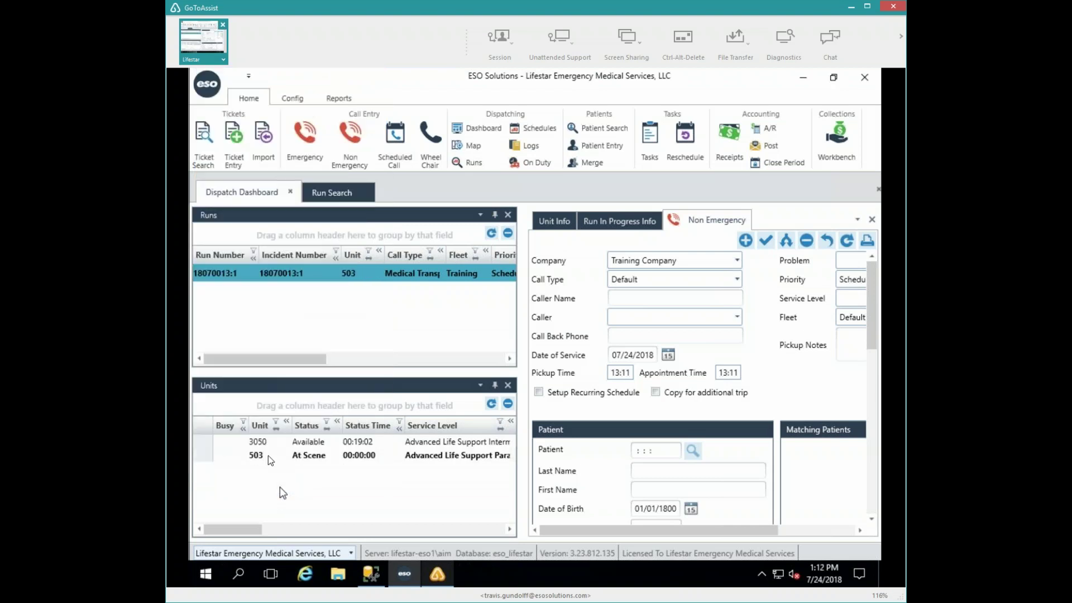
pyautogui.doubleClick(270, 458)
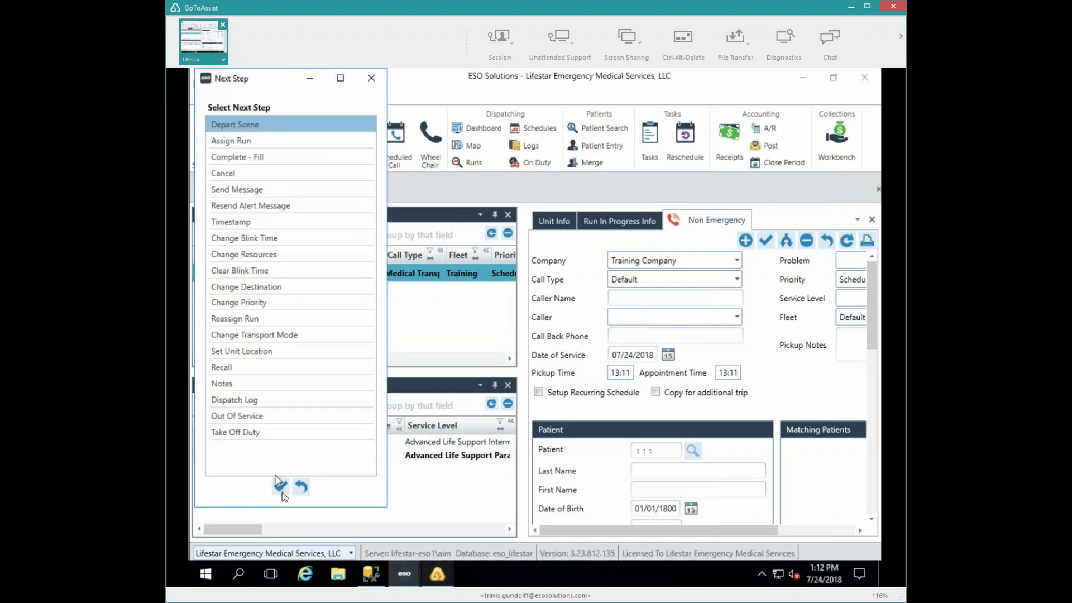
pyautogui.click(279, 485)
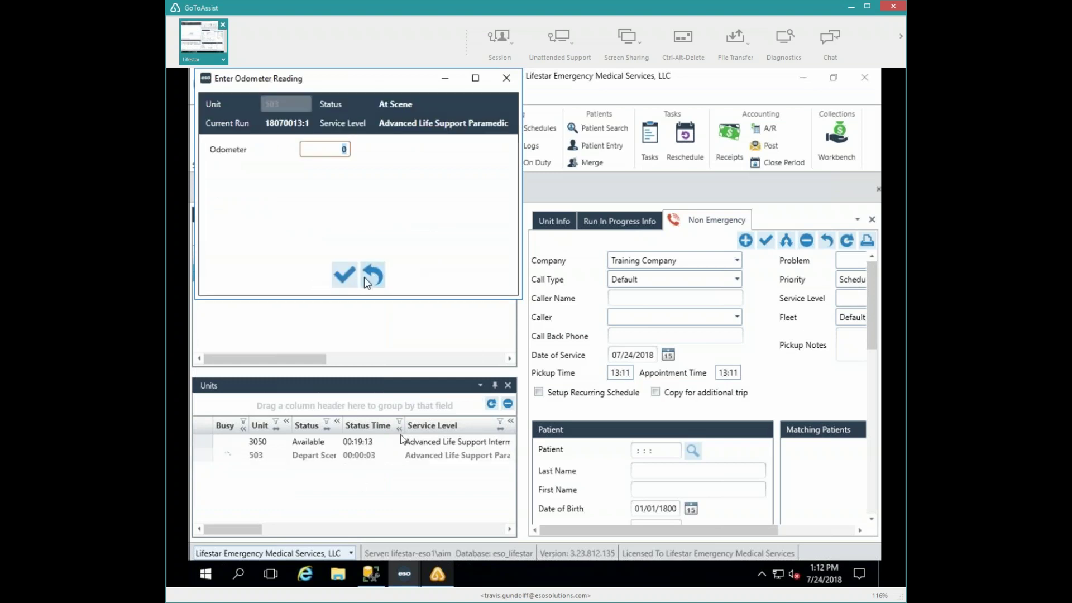
pyautogui.click(345, 276)
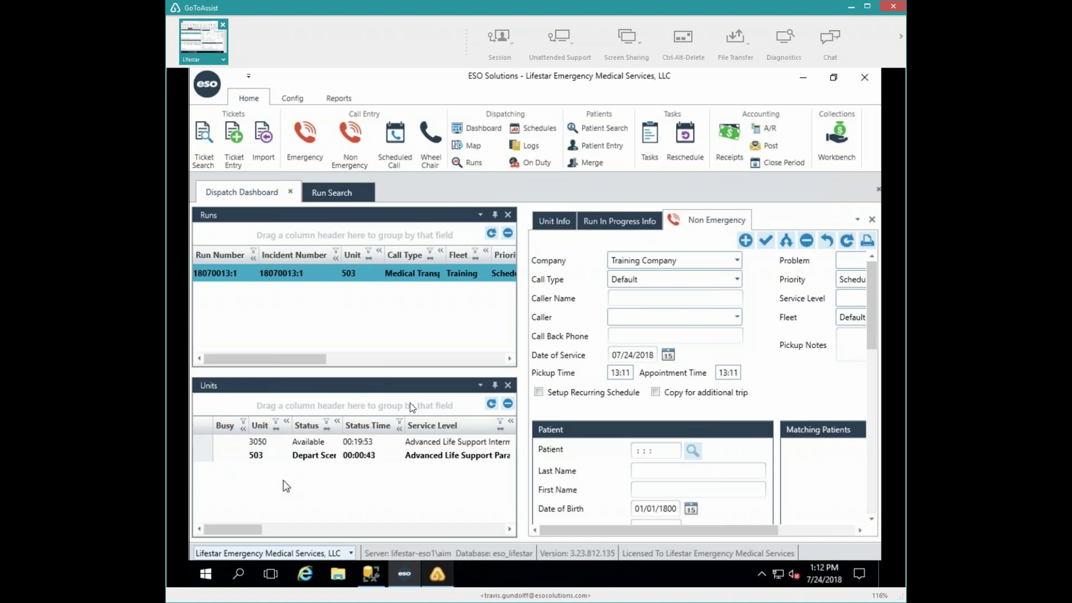
# - Put unit 503 out of service for Mechanical Problems with comment 'Hit a pothole; popped a tire'
pyautogui.doubleClick(263, 458)
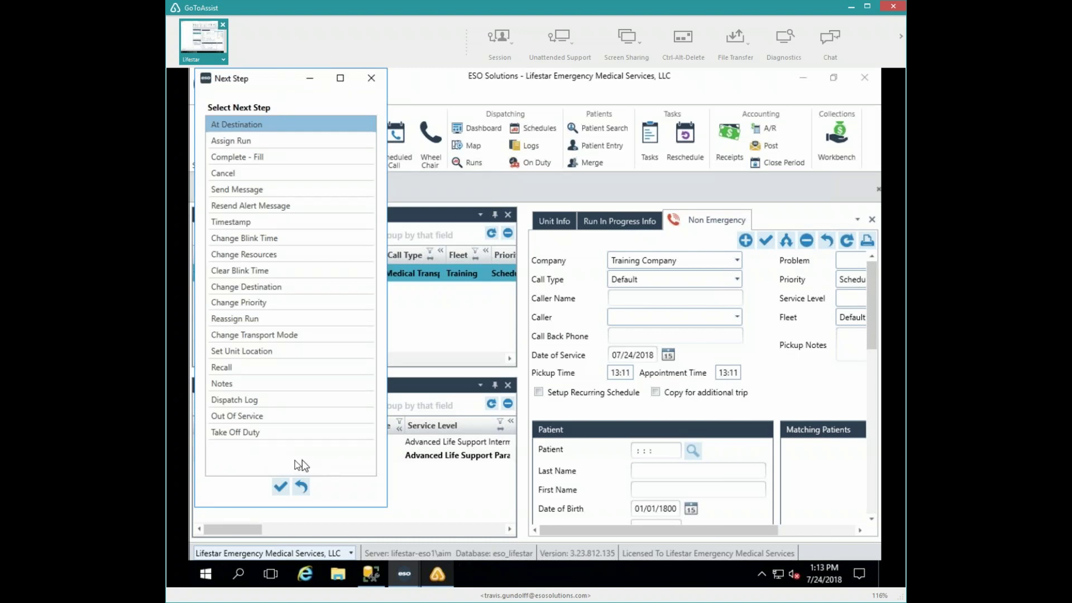
pyautogui.click(256, 414)
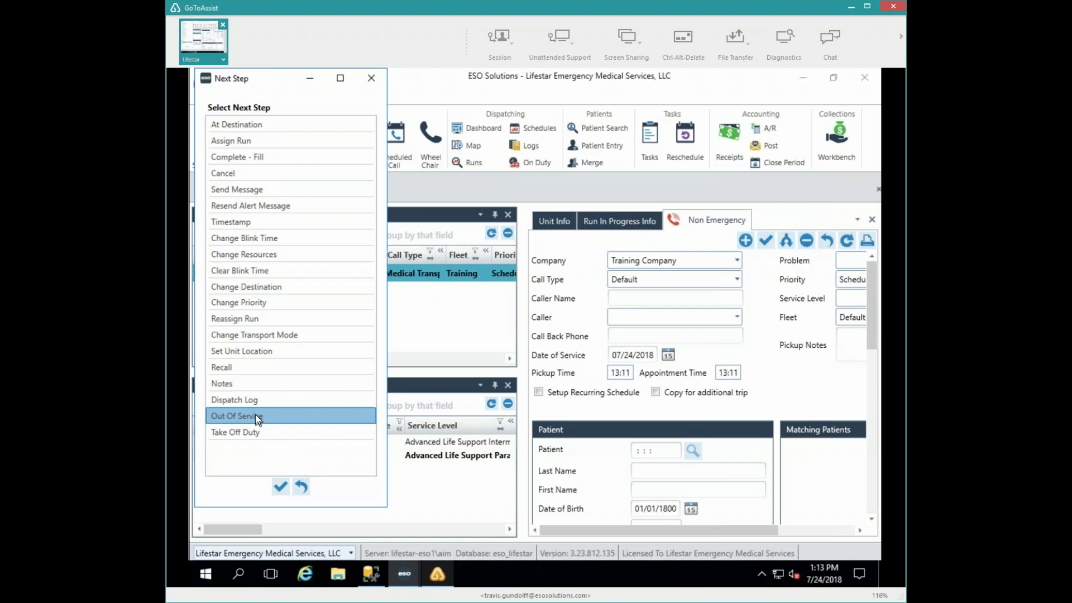
pyautogui.doubleClick(256, 414)
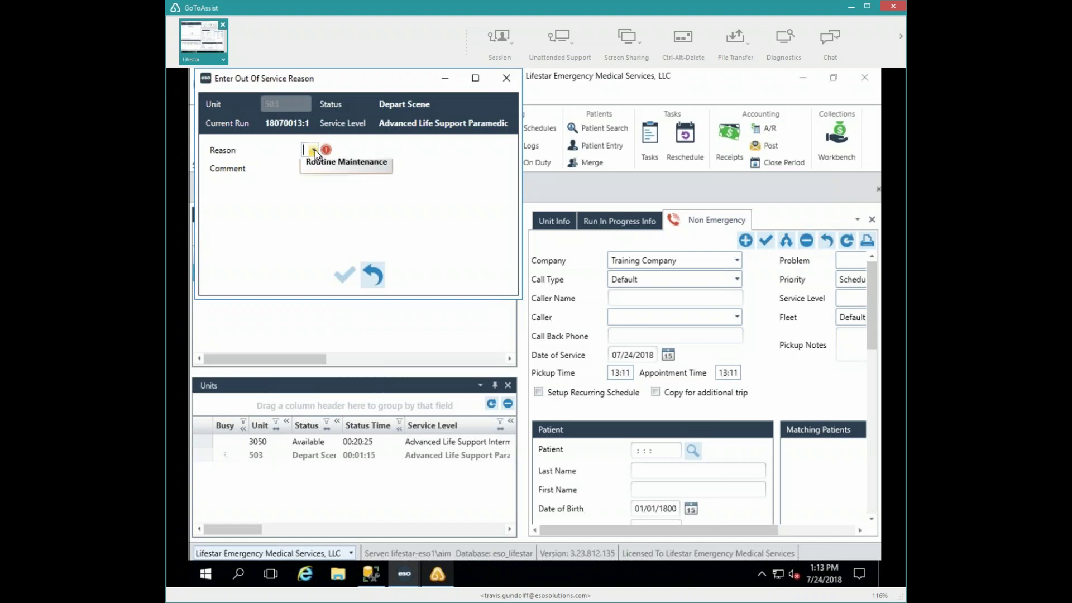
pyautogui.click(315, 150)
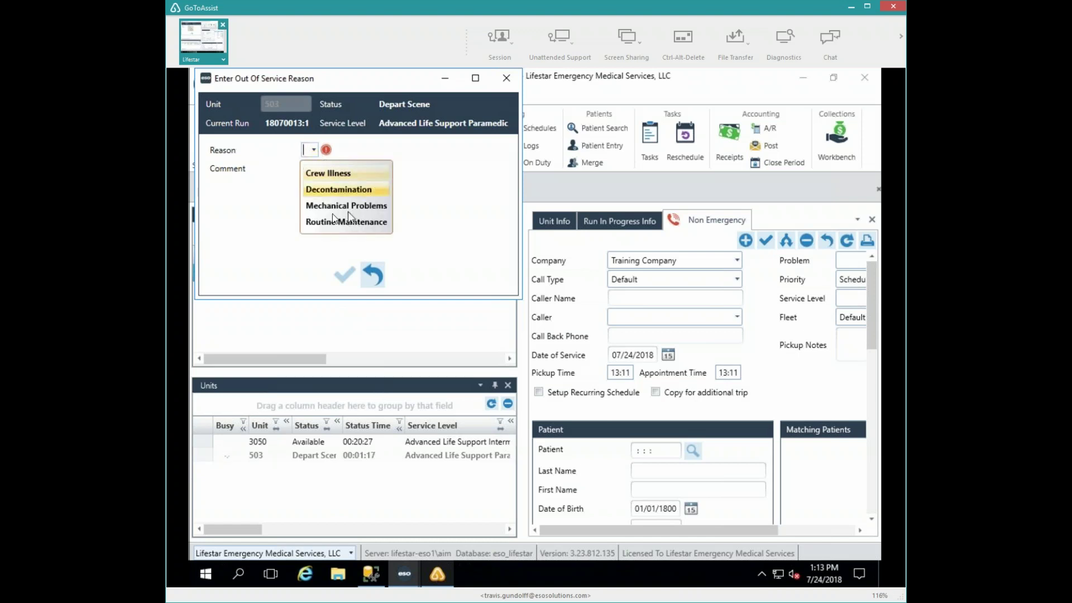
pyautogui.click(327, 206)
pyautogui.click(313, 167)
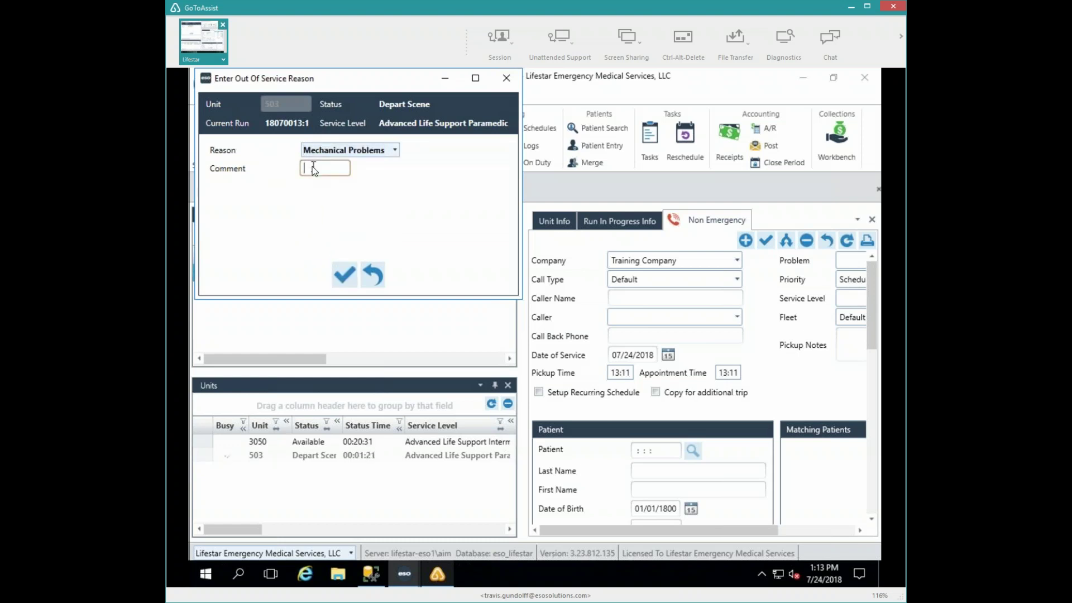
pyautogui.write('Hit a pothole; popped a tire')
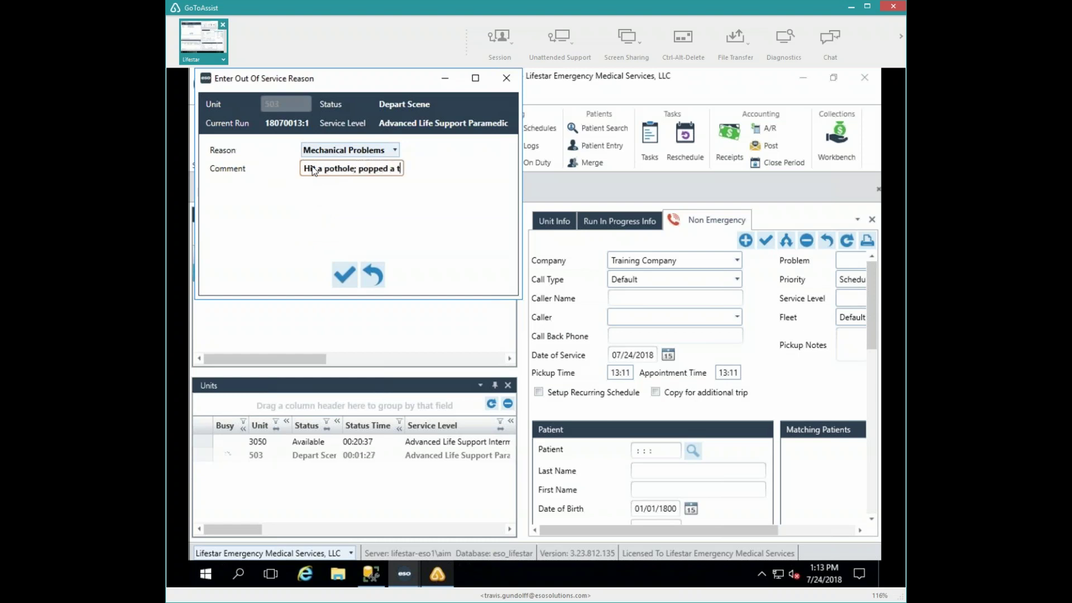
pyautogui.click(340, 269)
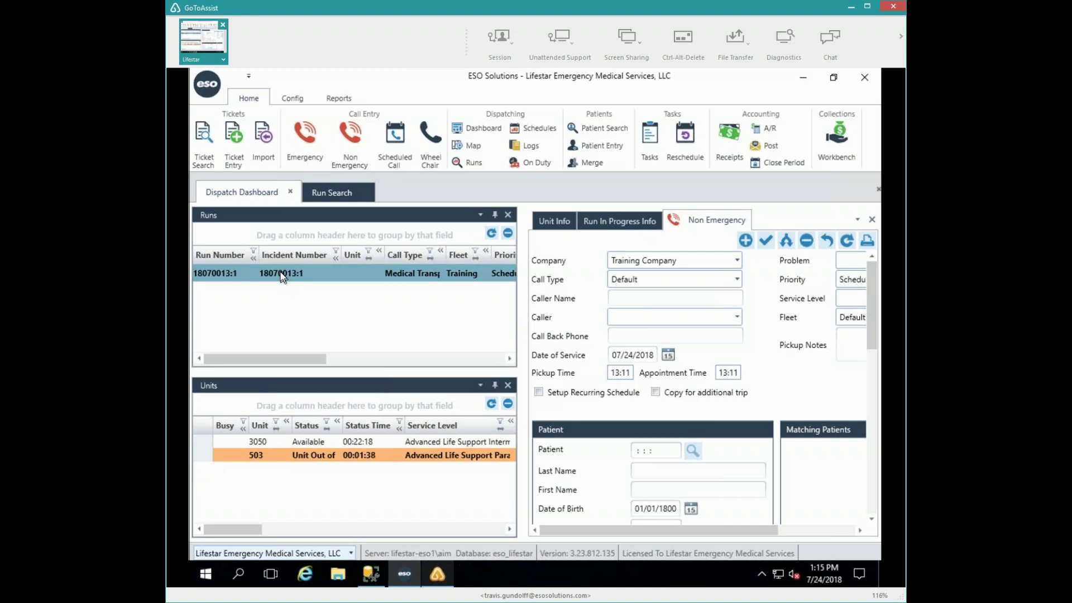
# - Alert unit 3050 to run 18070013:1 despite the service level mismatch, then set it Enroute
pyautogui.doubleClick(281, 274)
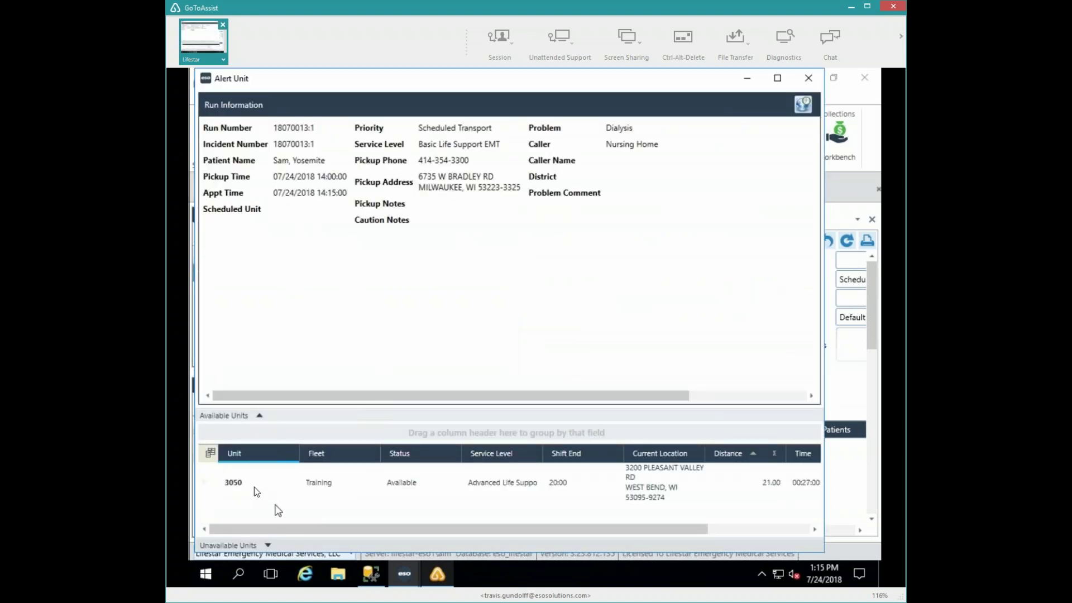
pyautogui.click(280, 493)
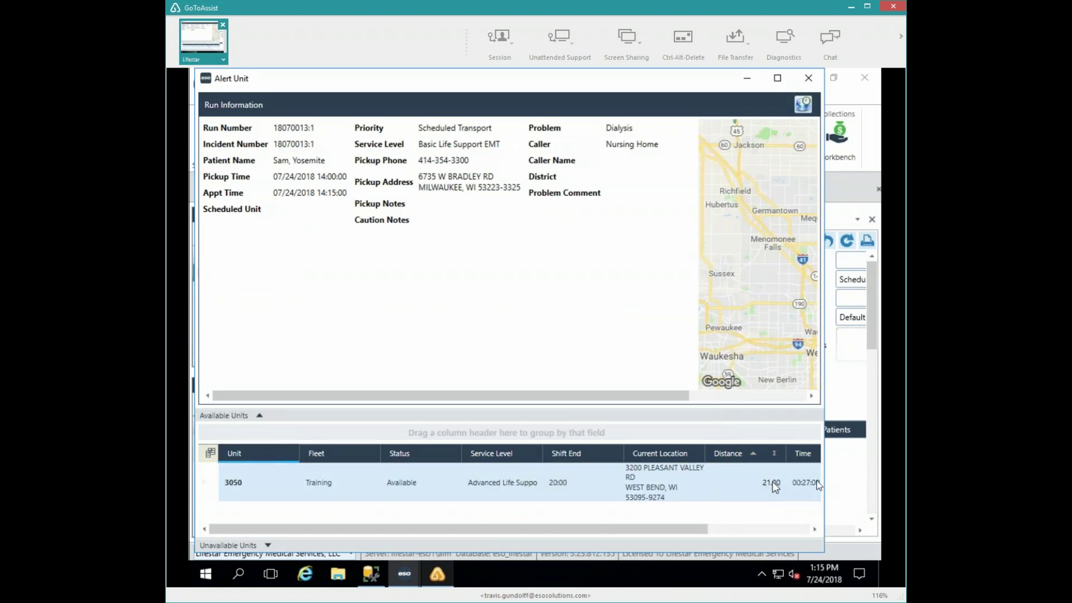
pyautogui.click(783, 529)
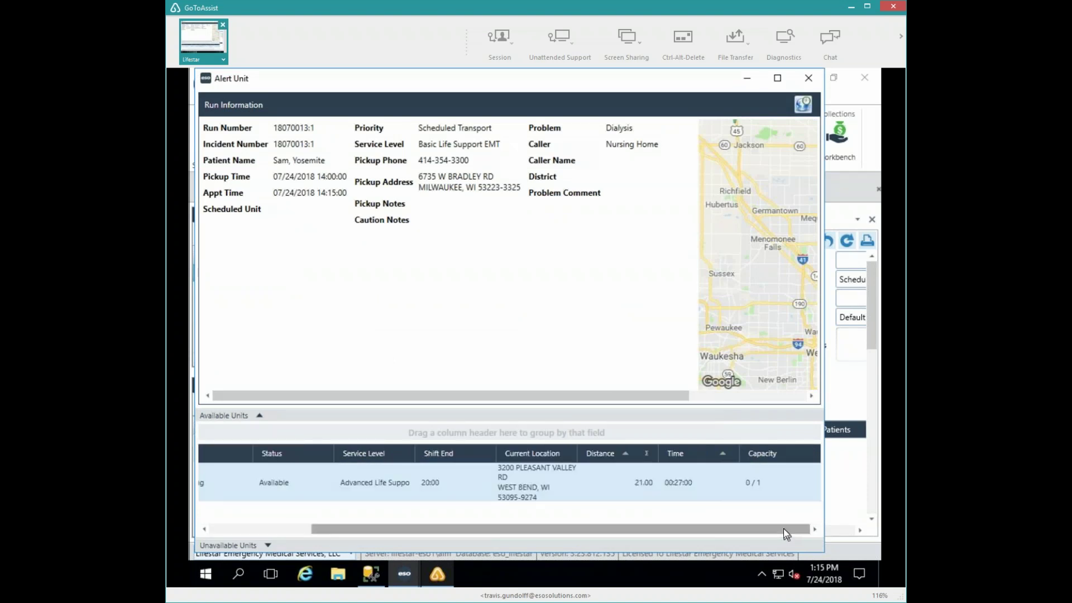
pyautogui.doubleClick(220, 481)
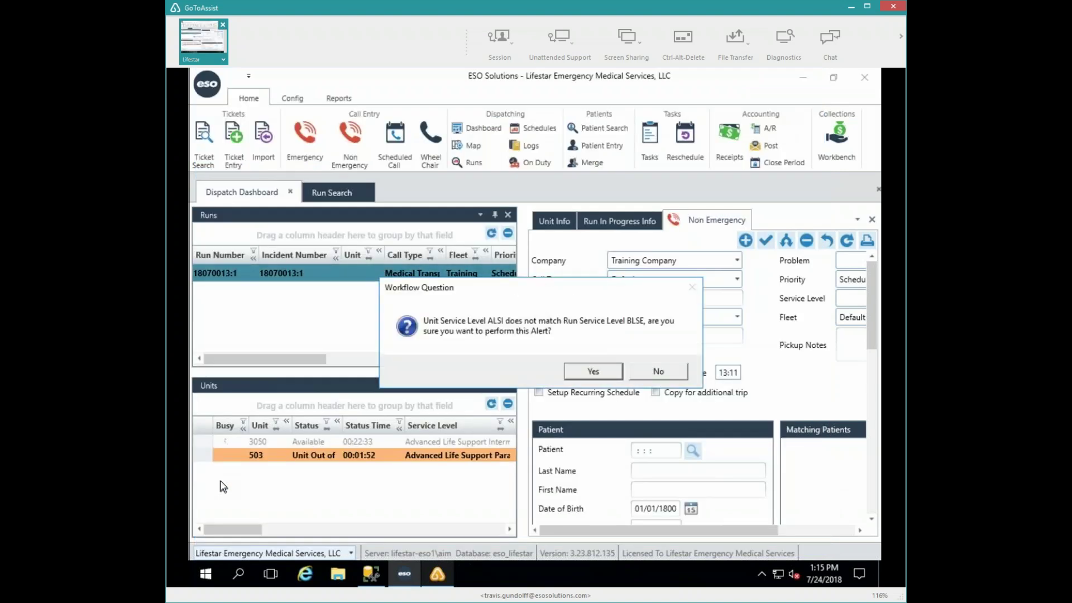
pyautogui.click(591, 378)
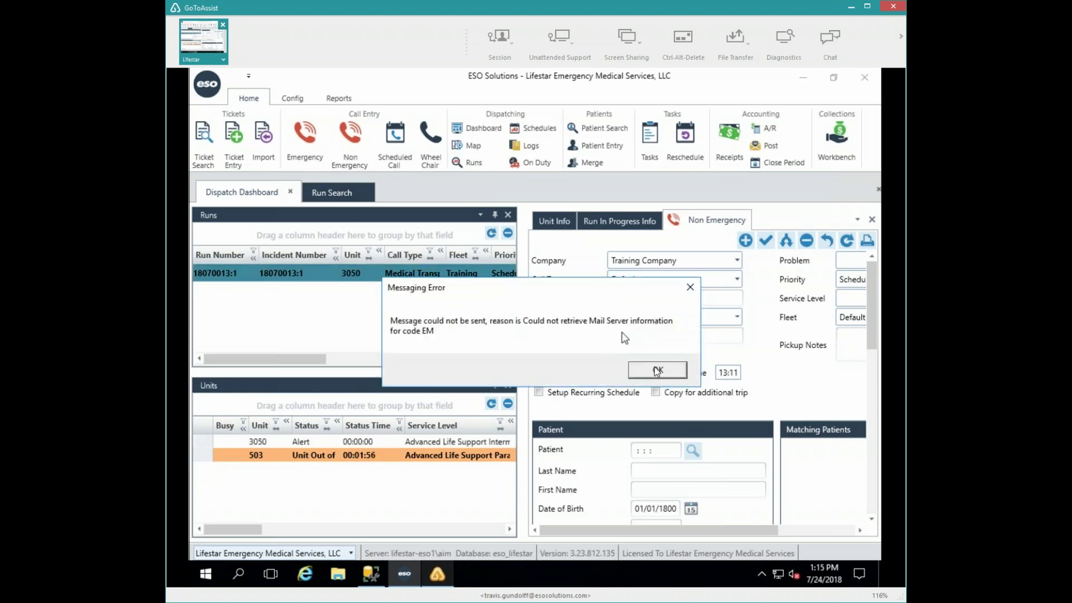
pyautogui.click(657, 370)
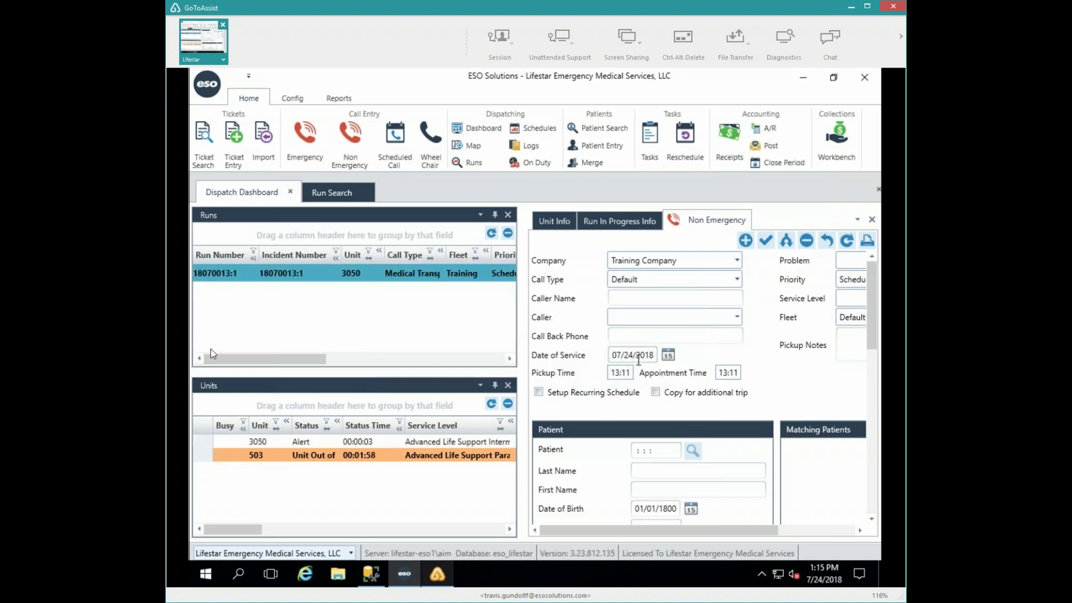
pyautogui.doubleClick(261, 442)
pyautogui.click(280, 489)
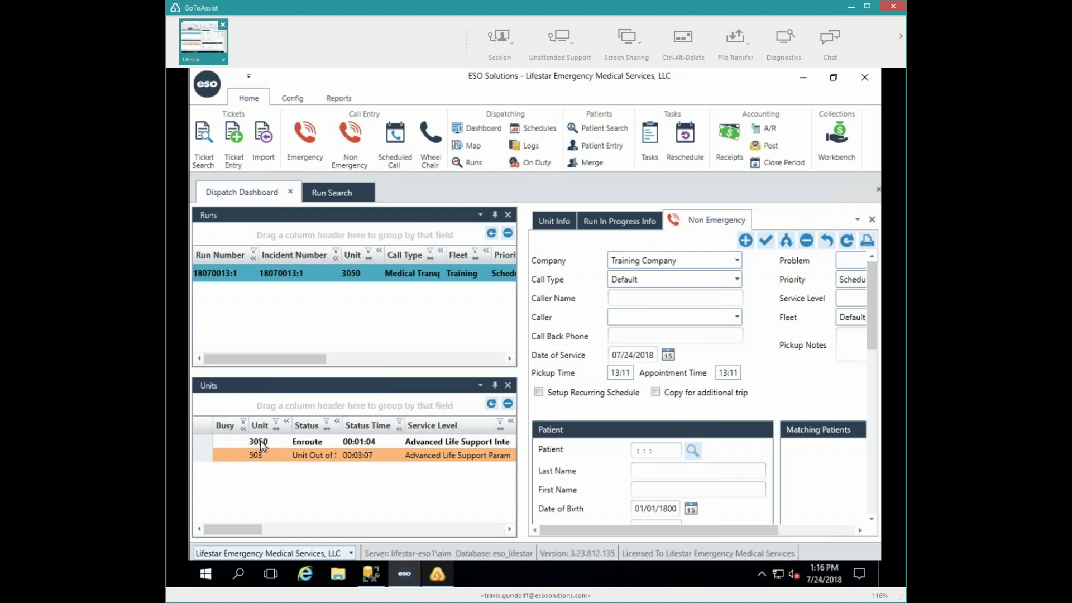
# - Start a Change Resources shift request for unit 3050 and enlarge the form
pyautogui.doubleClick(258, 444)
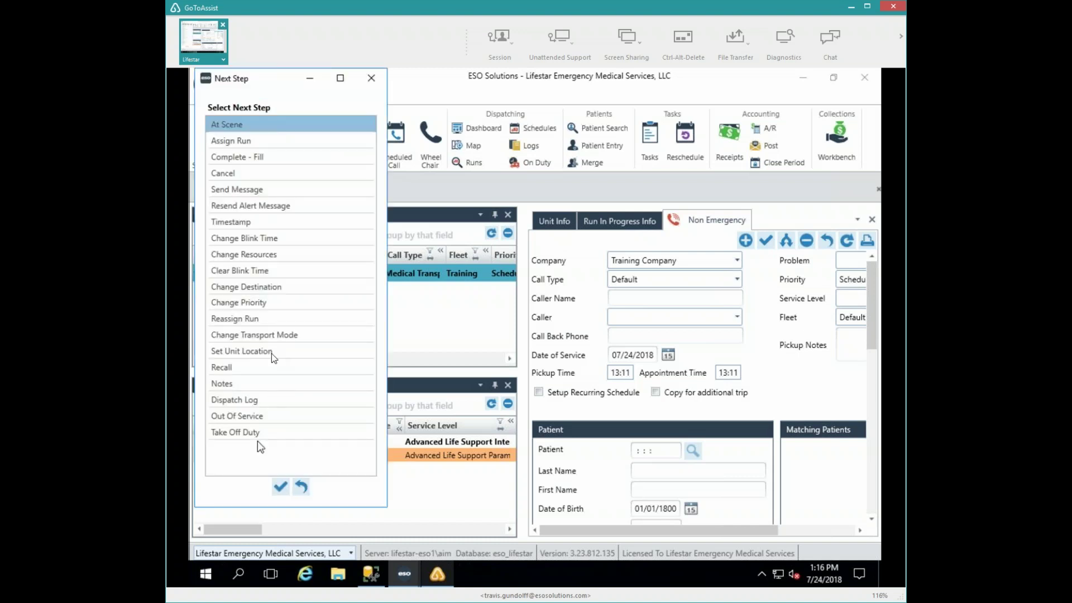
pyautogui.click(245, 255)
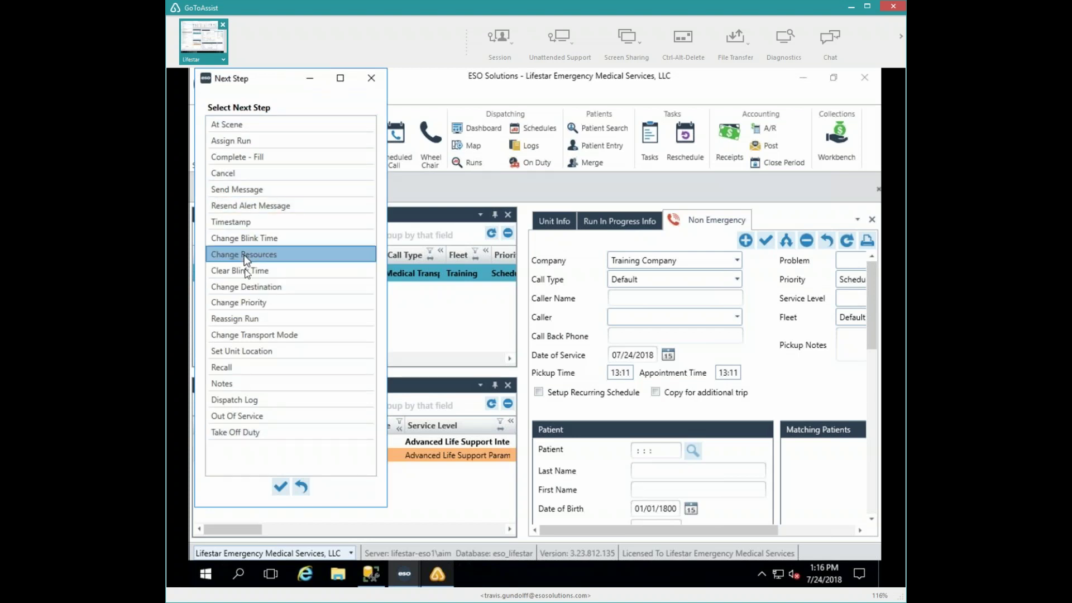
pyautogui.click(281, 490)
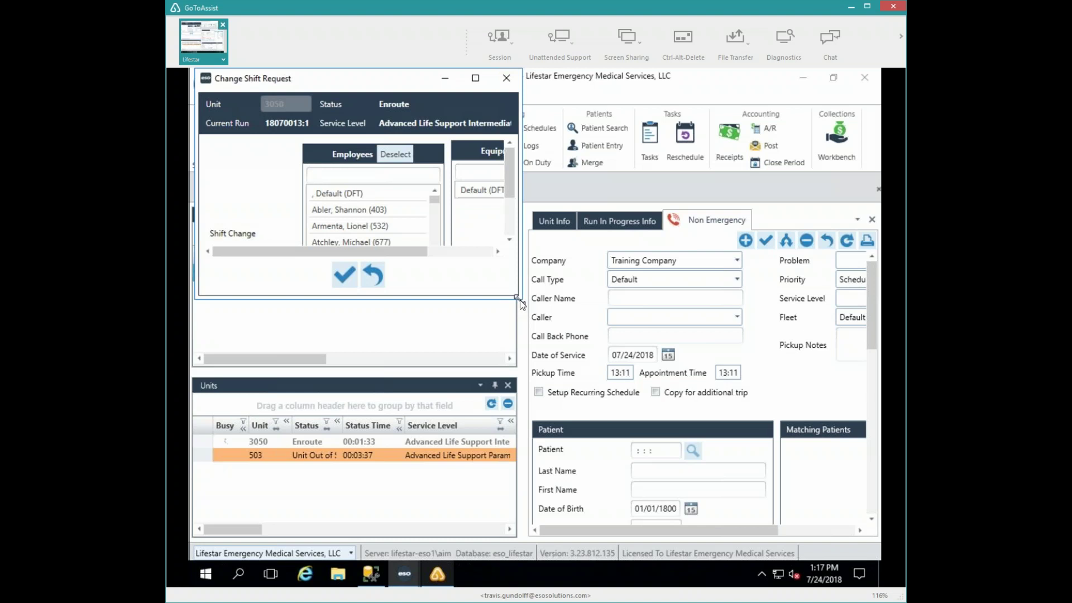
pyautogui.moveTo(519, 302); pyautogui.dragTo(701, 468)
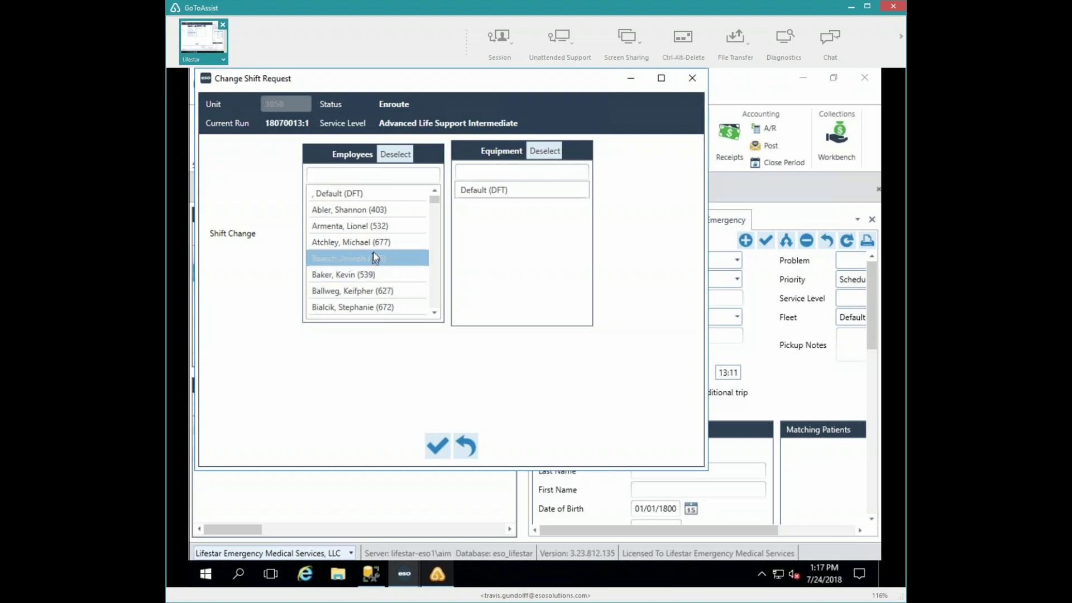
# - Pick two employees from the Employees list and submit them as unit 3050's new crew
pyautogui.click(436, 284)
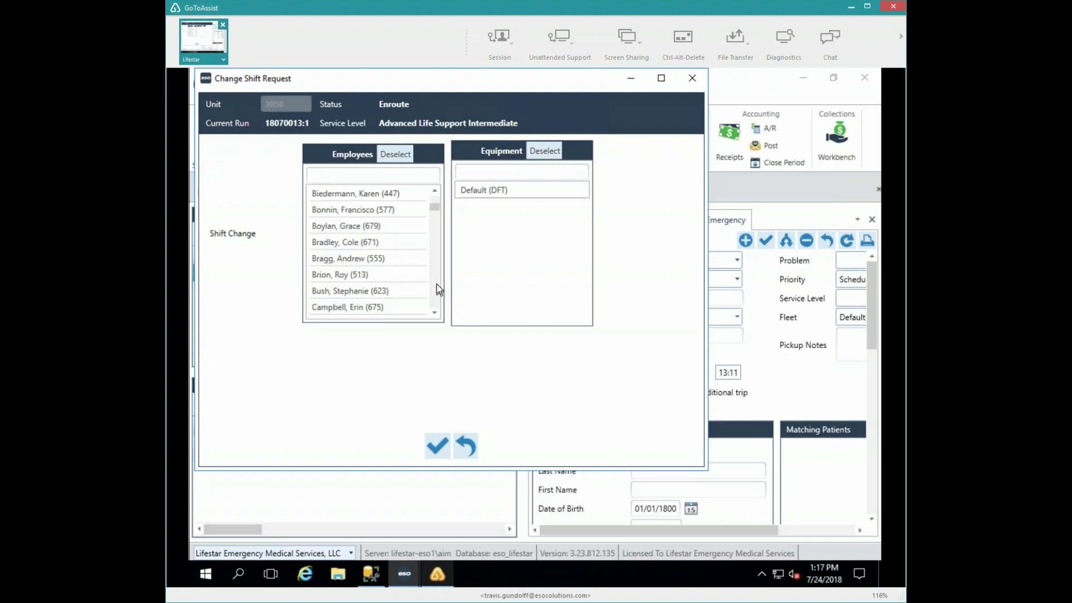
pyautogui.click(437, 284)
pyautogui.click(437, 283)
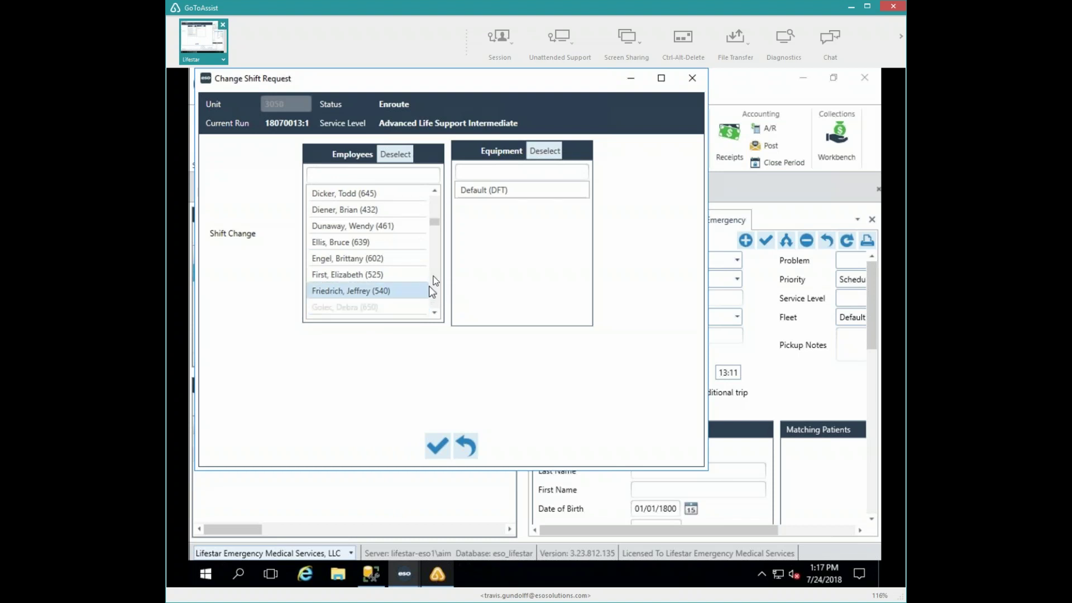
pyautogui.click(435, 206)
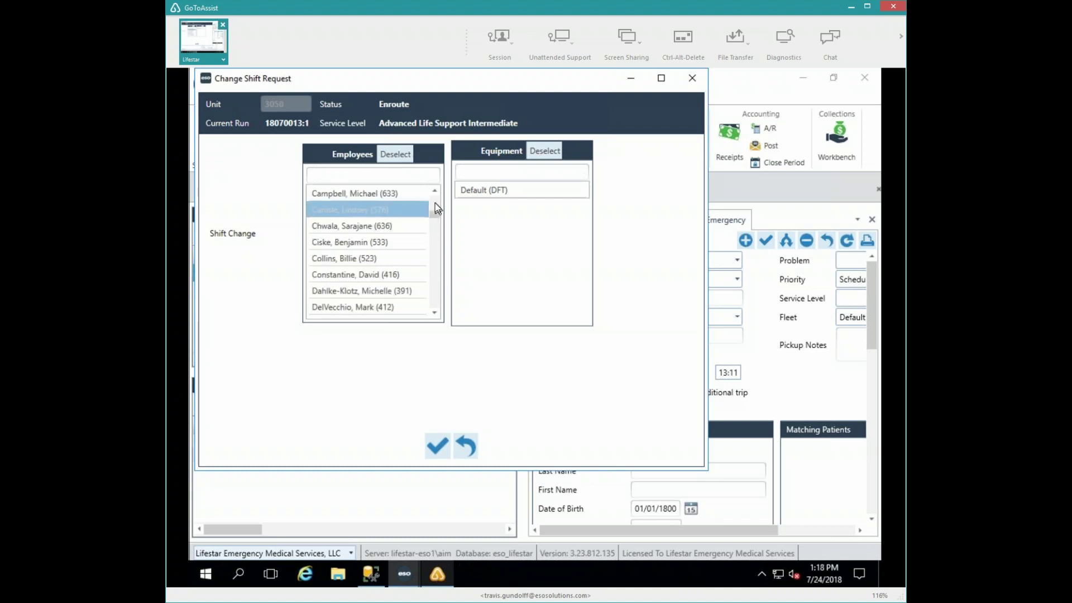
pyautogui.click(435, 205)
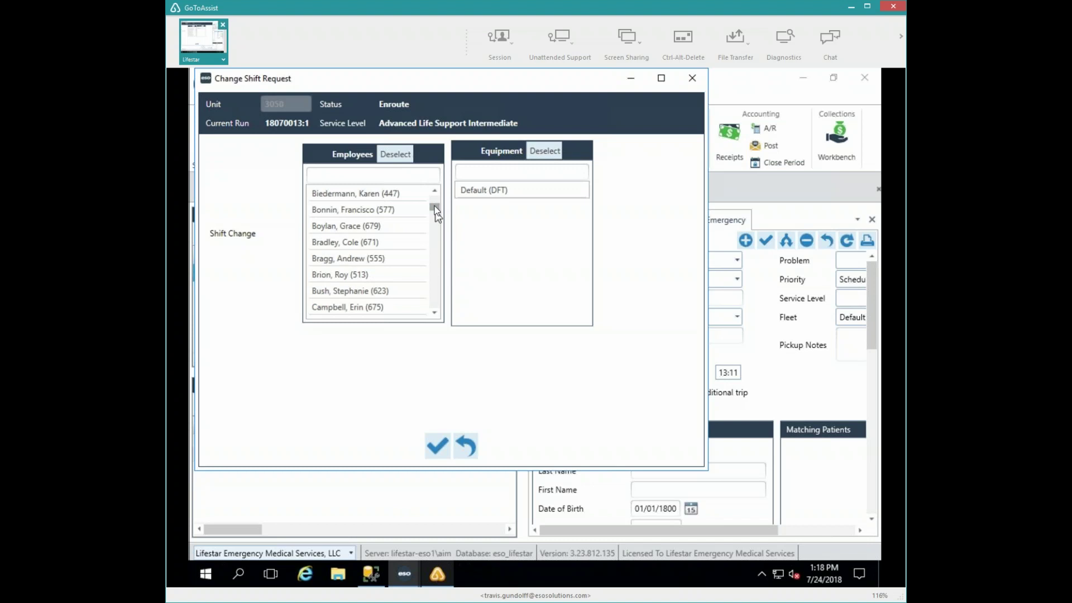
pyautogui.click(434, 208)
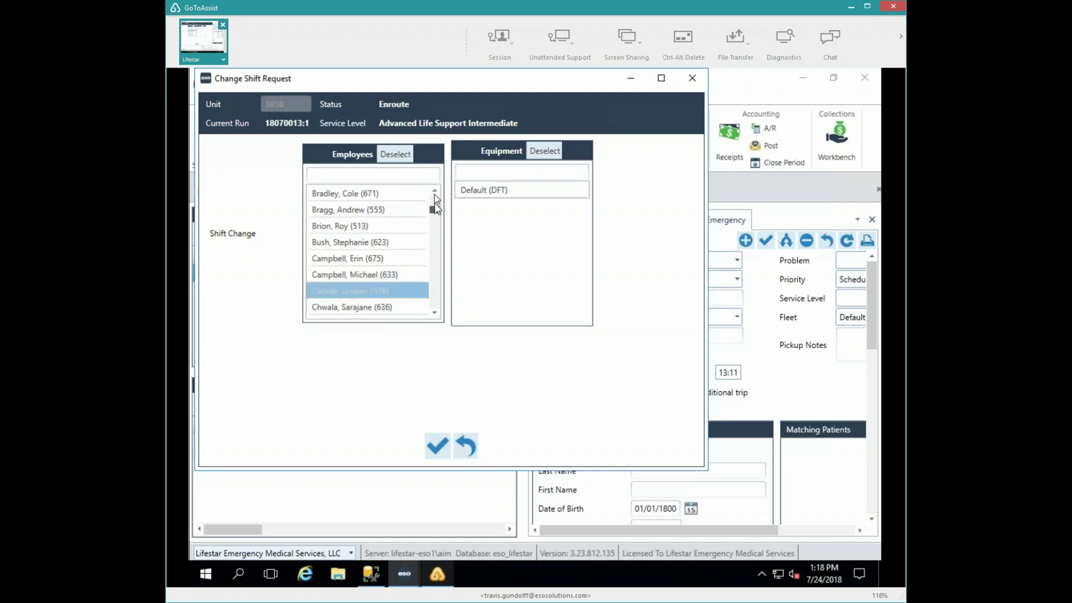
pyautogui.click(435, 197)
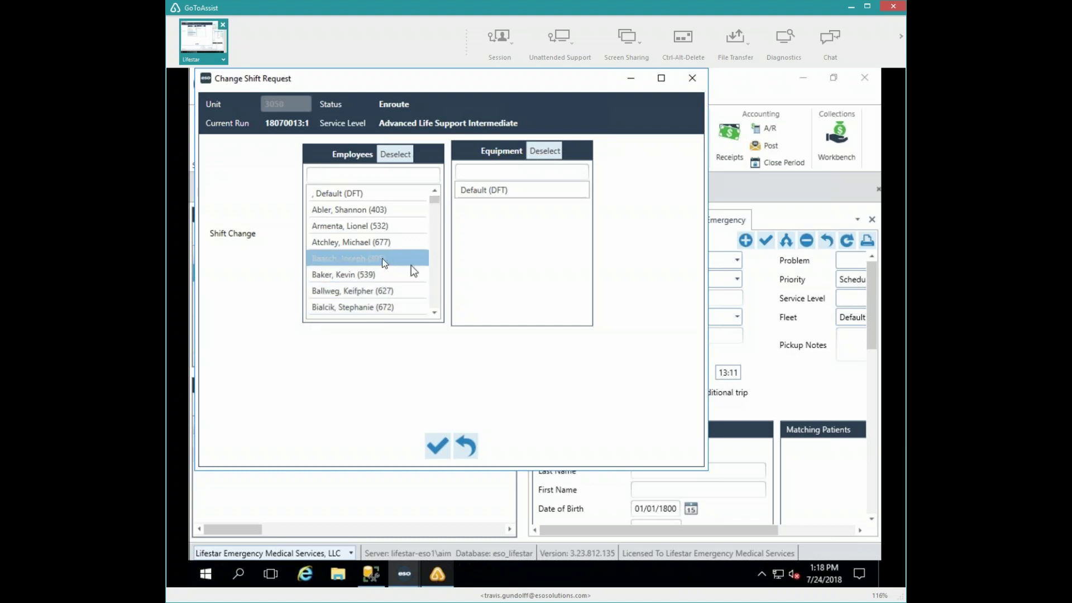
pyautogui.click(434, 301)
pyautogui.click(434, 298)
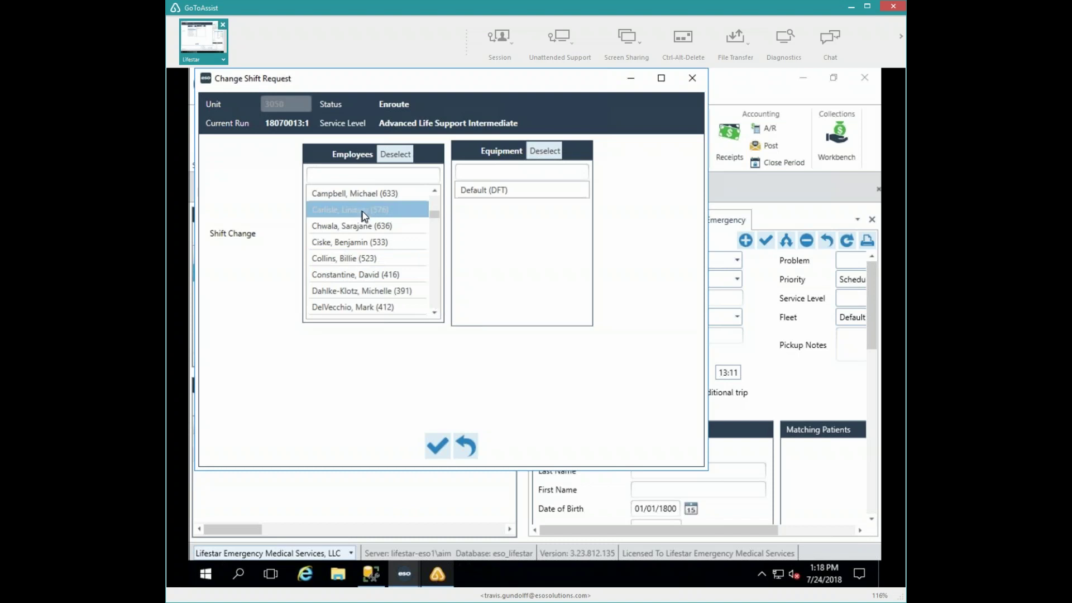
pyautogui.click(437, 296)
pyautogui.click(344, 308)
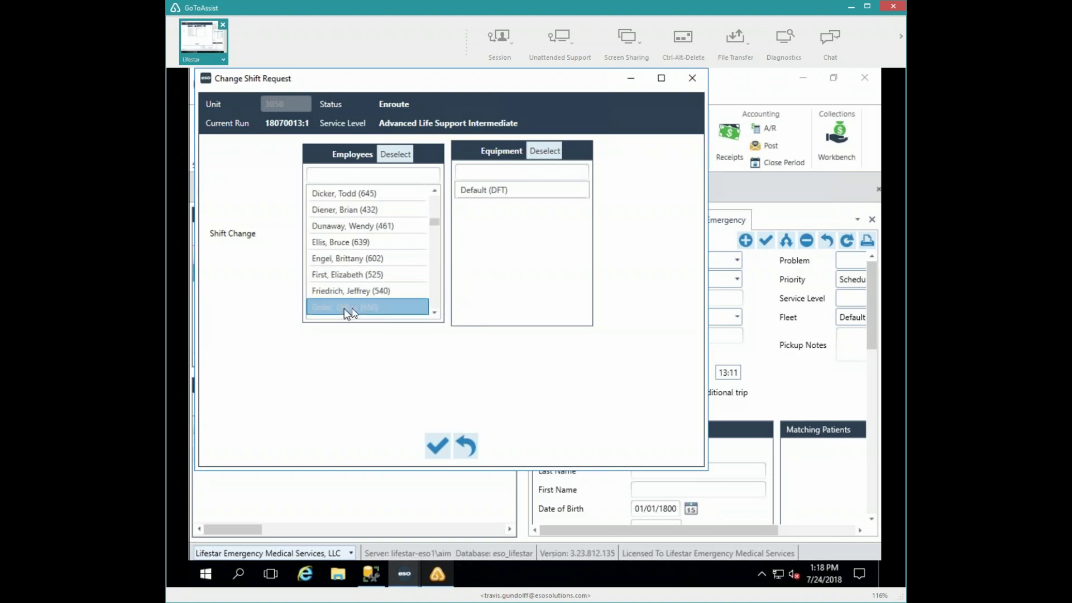
pyautogui.click(437, 295)
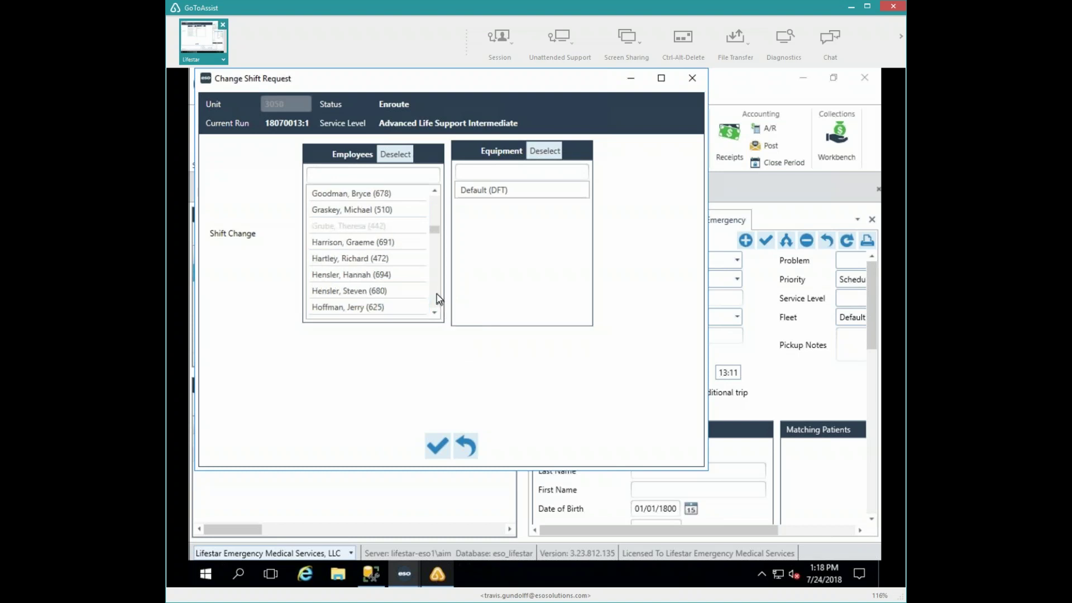
pyautogui.click(357, 229)
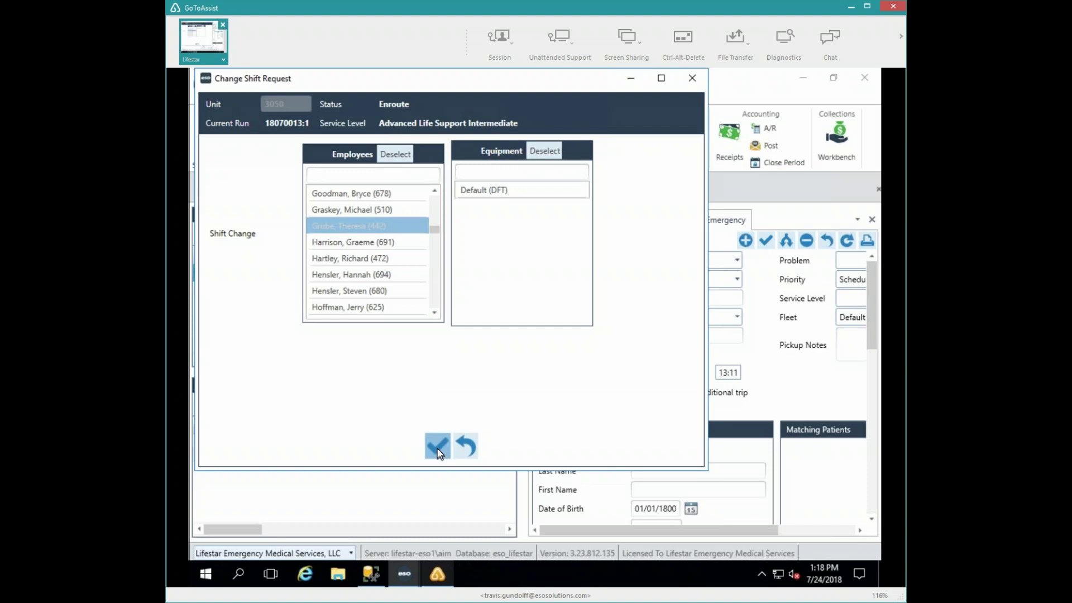
pyautogui.click(437, 447)
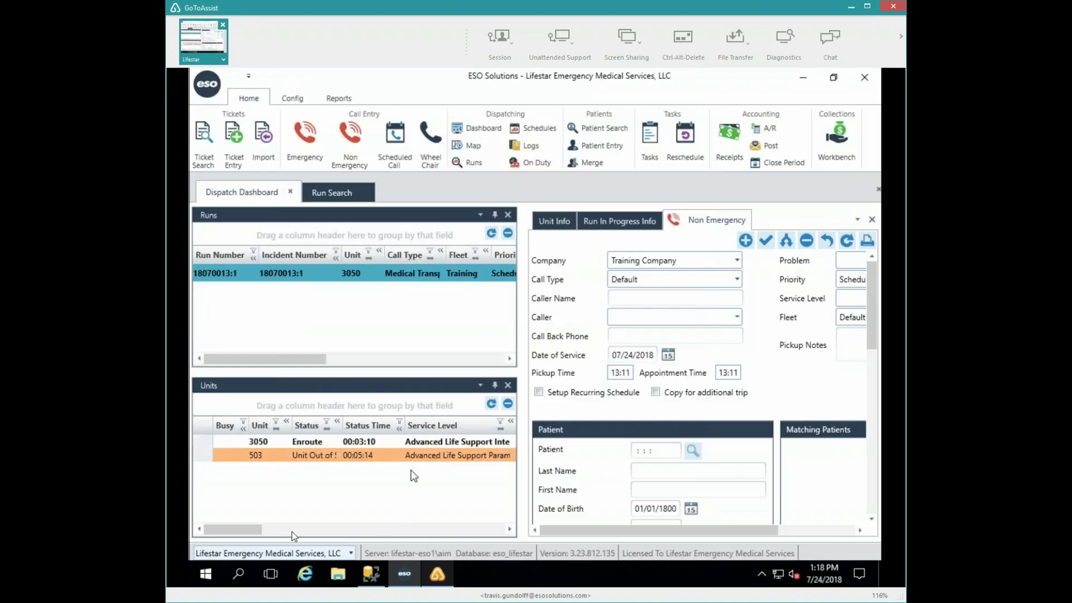
pyautogui.moveTo(237, 528); pyautogui.dragTo(347, 528)
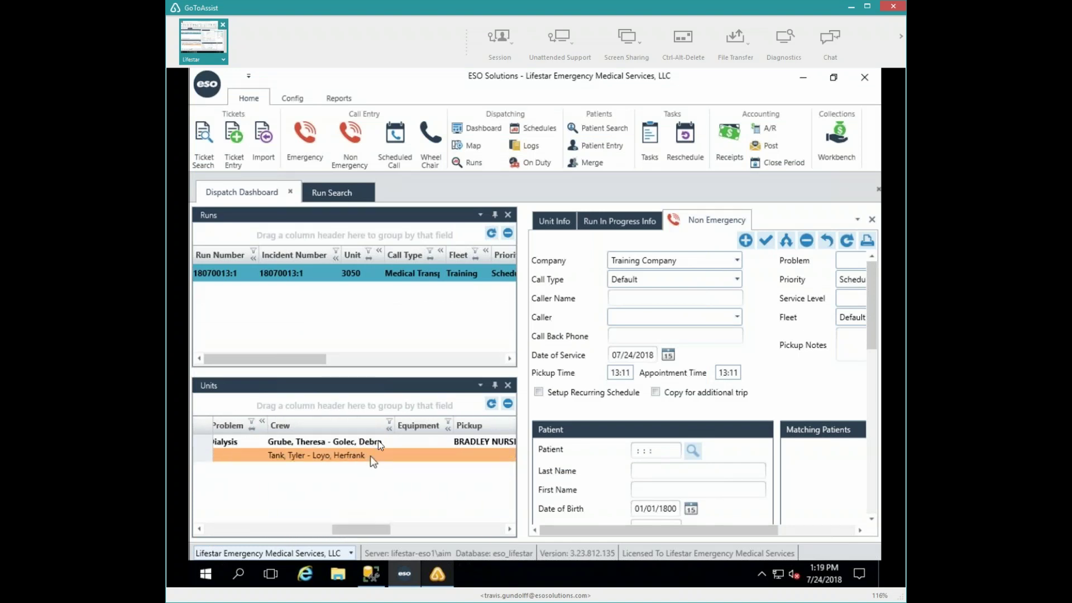
pyautogui.moveTo(360, 532); pyautogui.dragTo(165, 525)
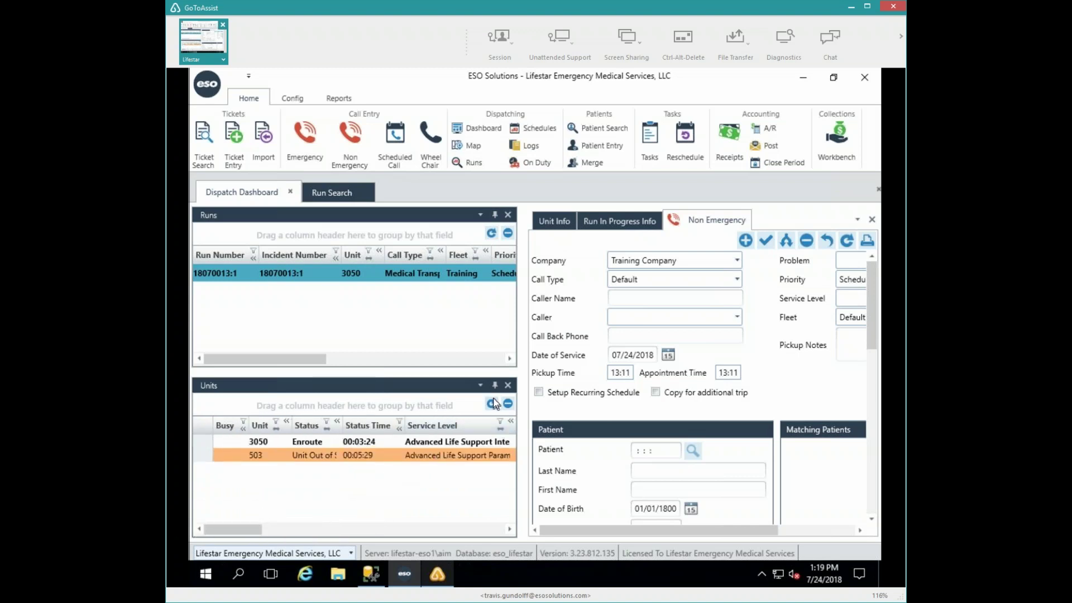
# - Add the Fleets panel to the dashboard and turn on the station fleets
pyautogui.rightClick(799, 221)
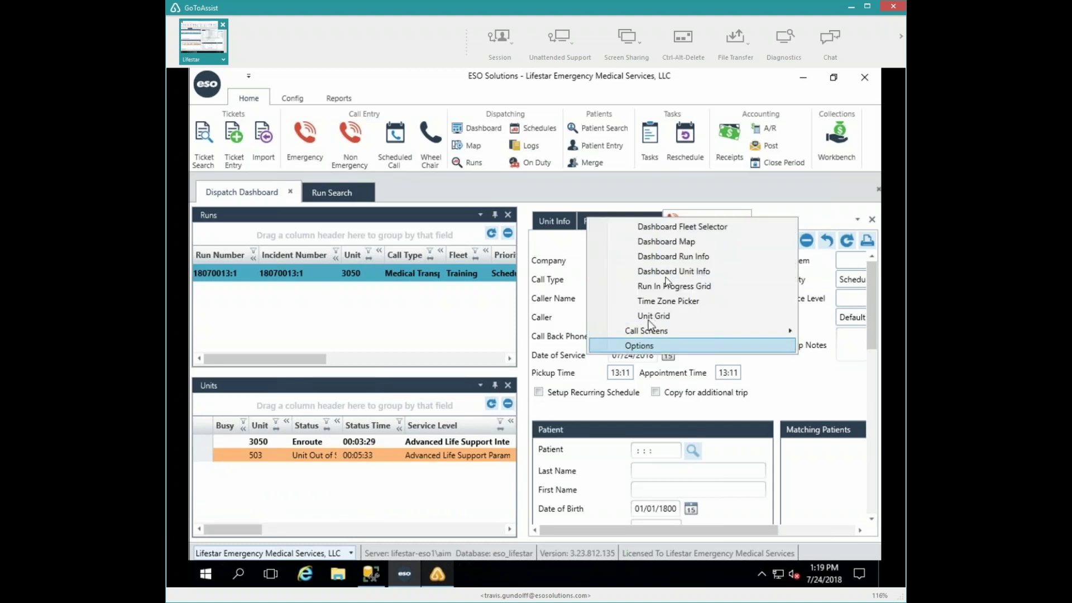
pyautogui.click(681, 226)
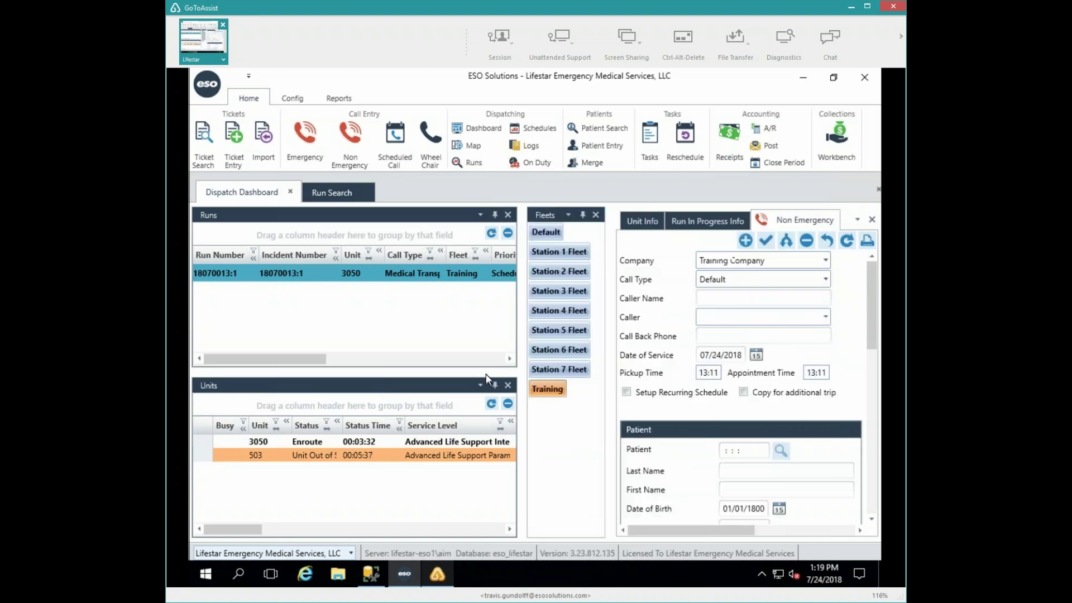
pyautogui.click(559, 253)
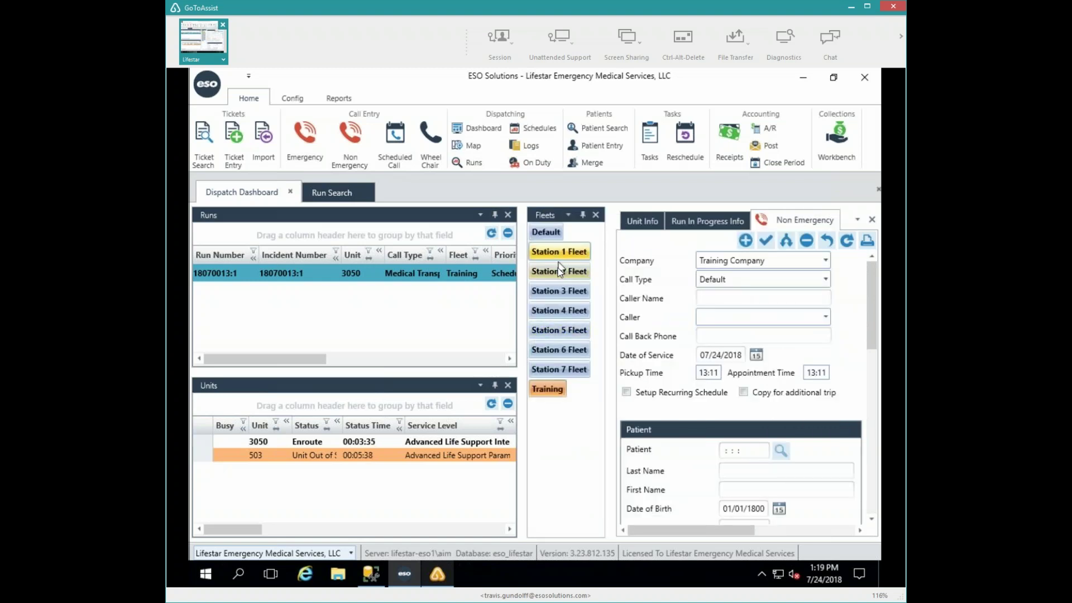
pyautogui.click(547, 297)
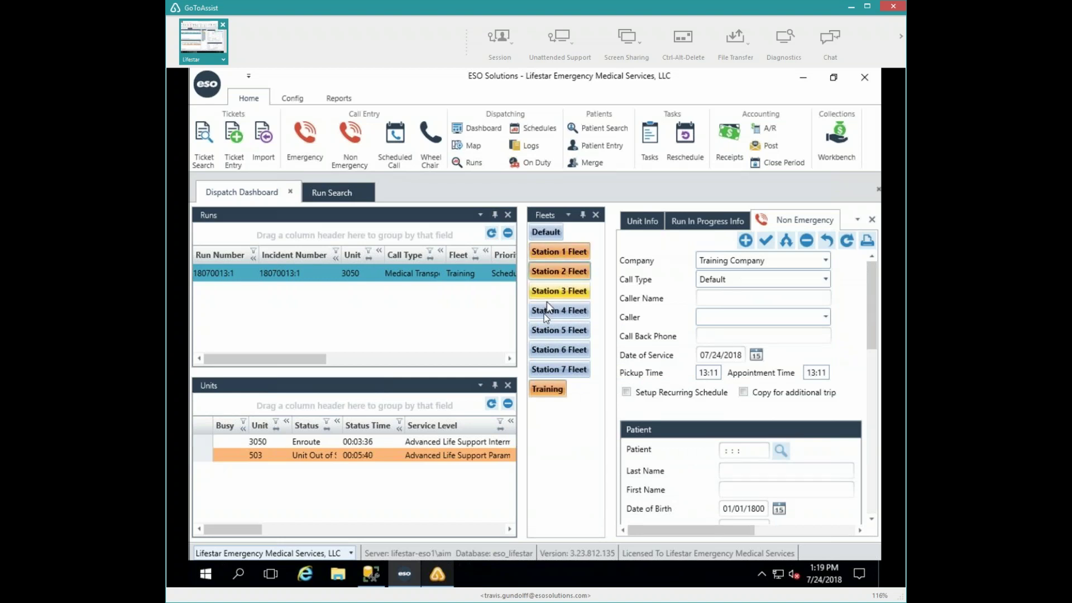
pyautogui.click(548, 335)
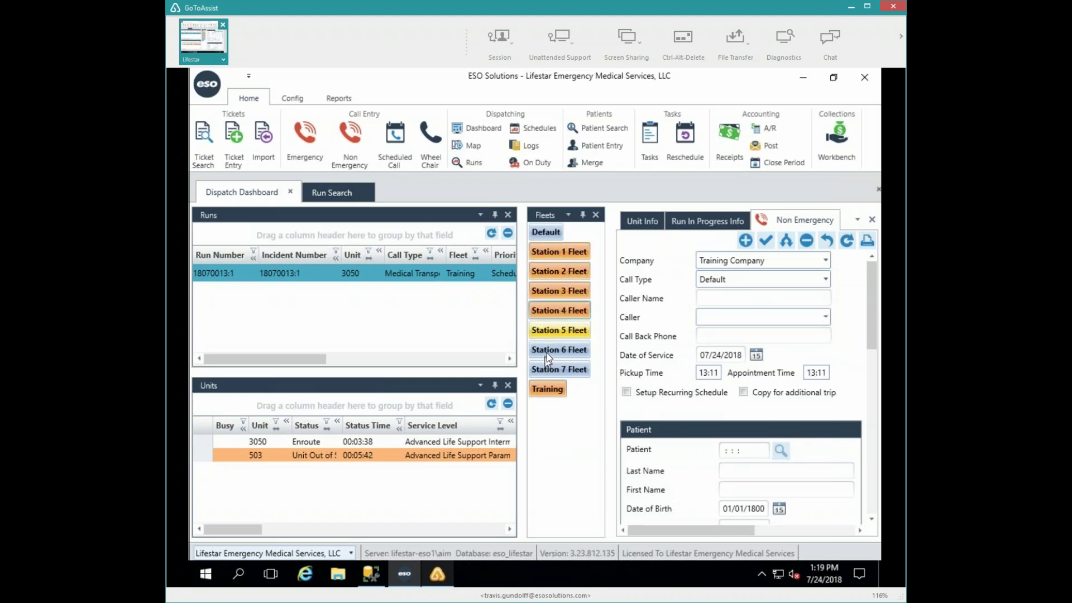
pyautogui.click(547, 353)
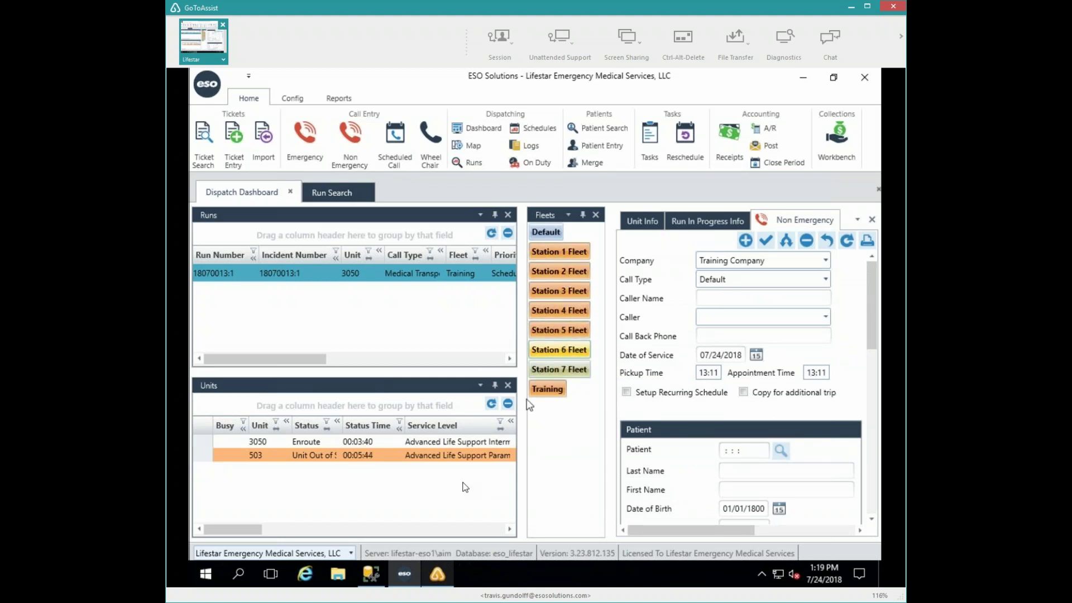
pyautogui.click(543, 236)
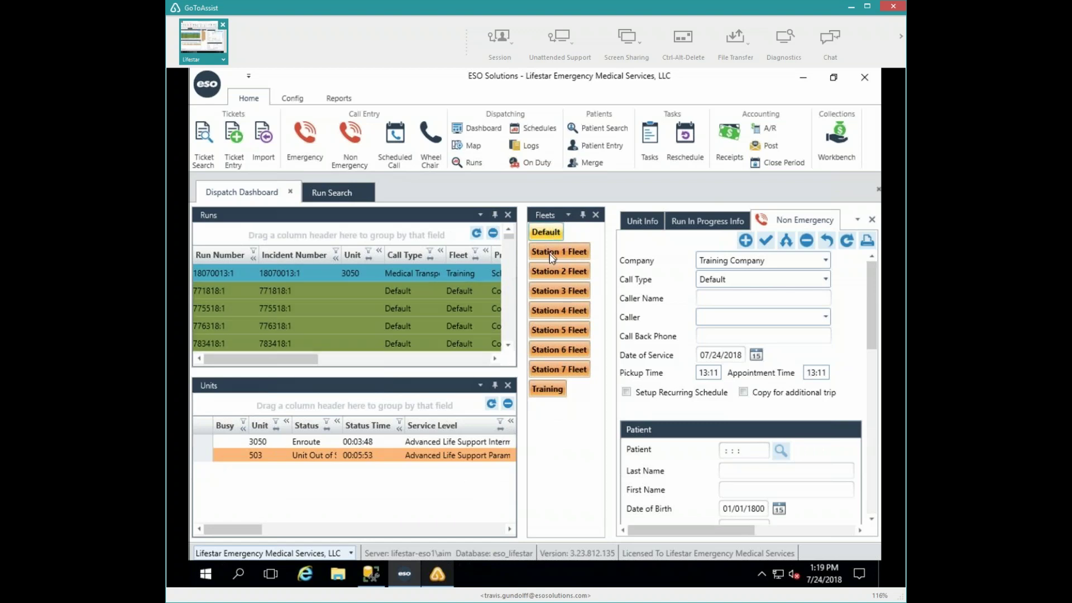
# - Deselect the Default and station fleets so only Training remains, and scroll the Units grid to Crew
pyautogui.click(548, 272)
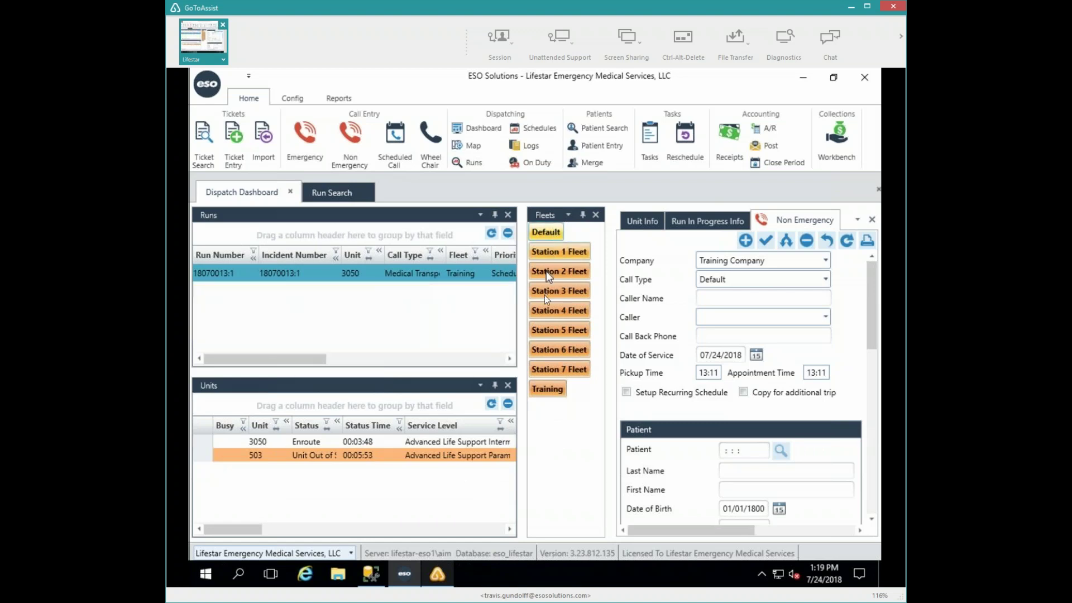
pyautogui.click(541, 329)
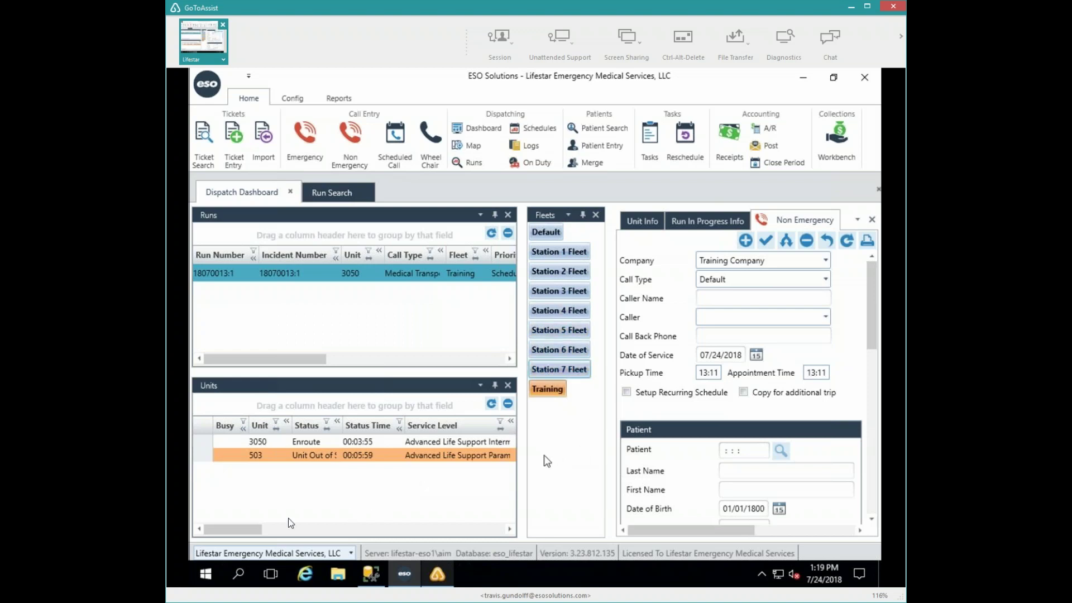
pyautogui.moveTo(249, 530); pyautogui.dragTo(373, 533)
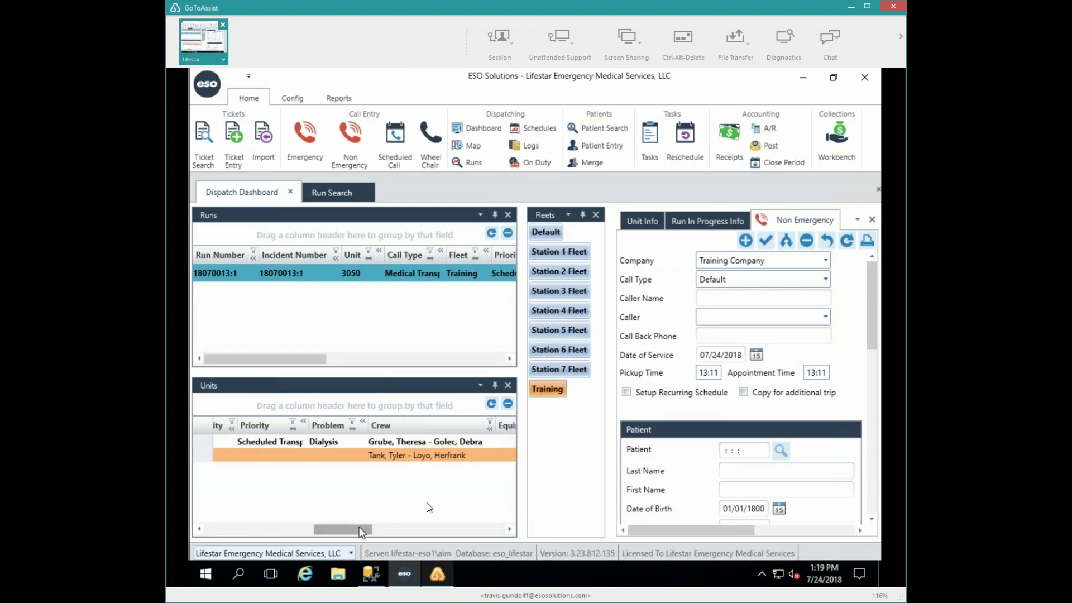
# - Open unit 503's Change Resources form and add the two new crew members
pyautogui.doubleClick(426, 456)
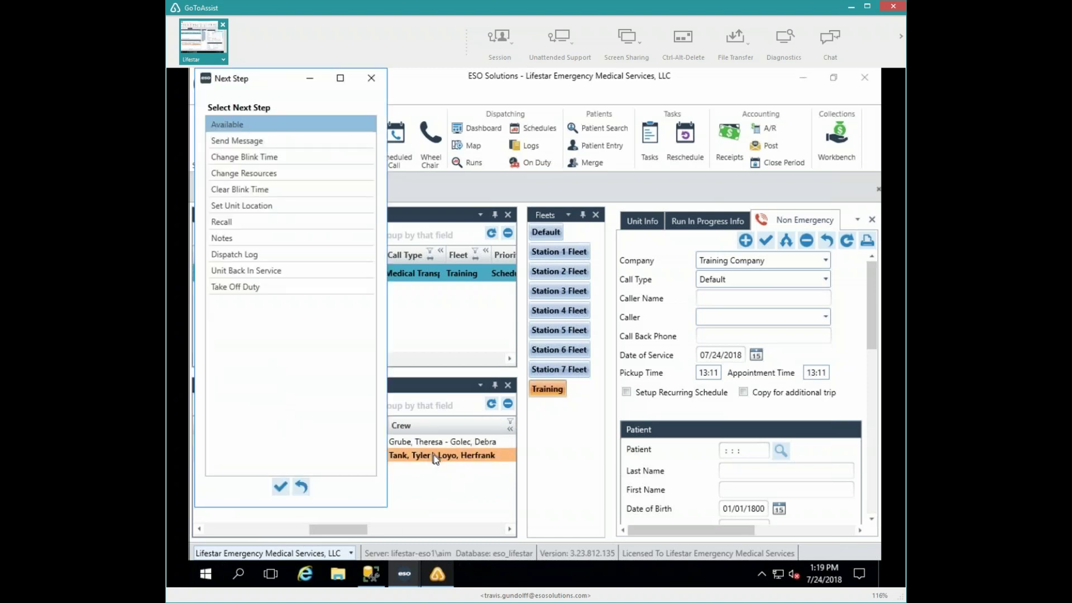
pyautogui.click(248, 174)
pyautogui.click(279, 489)
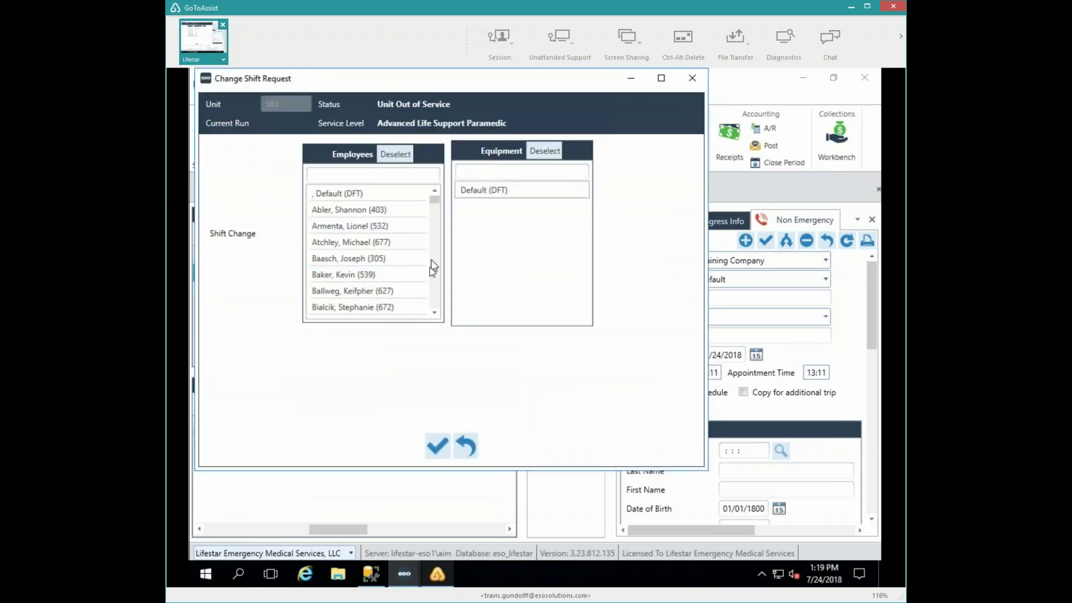
pyautogui.click(405, 262)
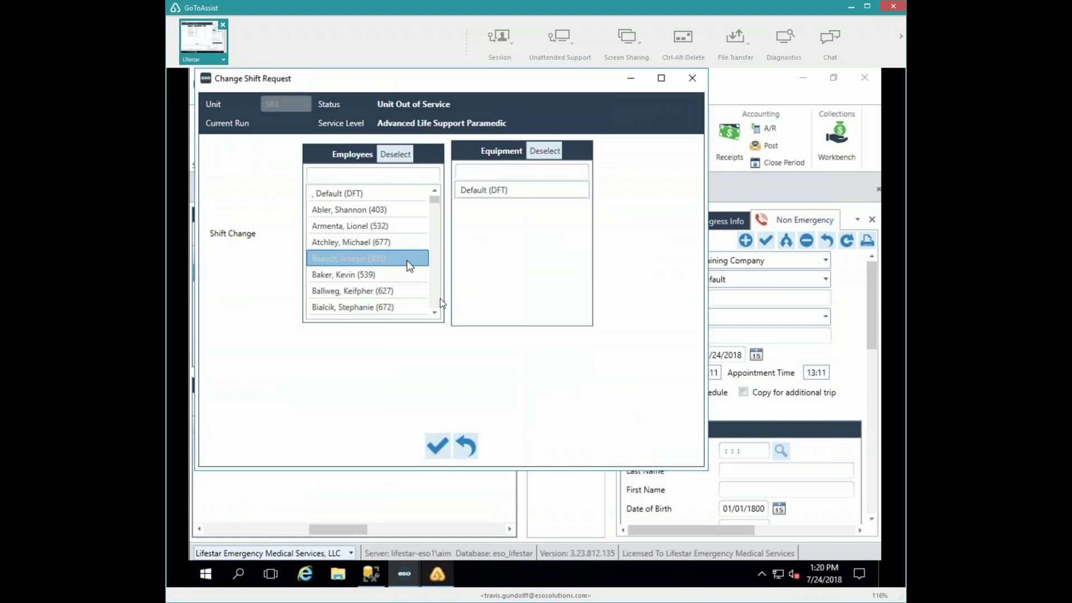
pyautogui.scroll(-3, 437, 297)
pyautogui.scroll(-3, 437, 297)
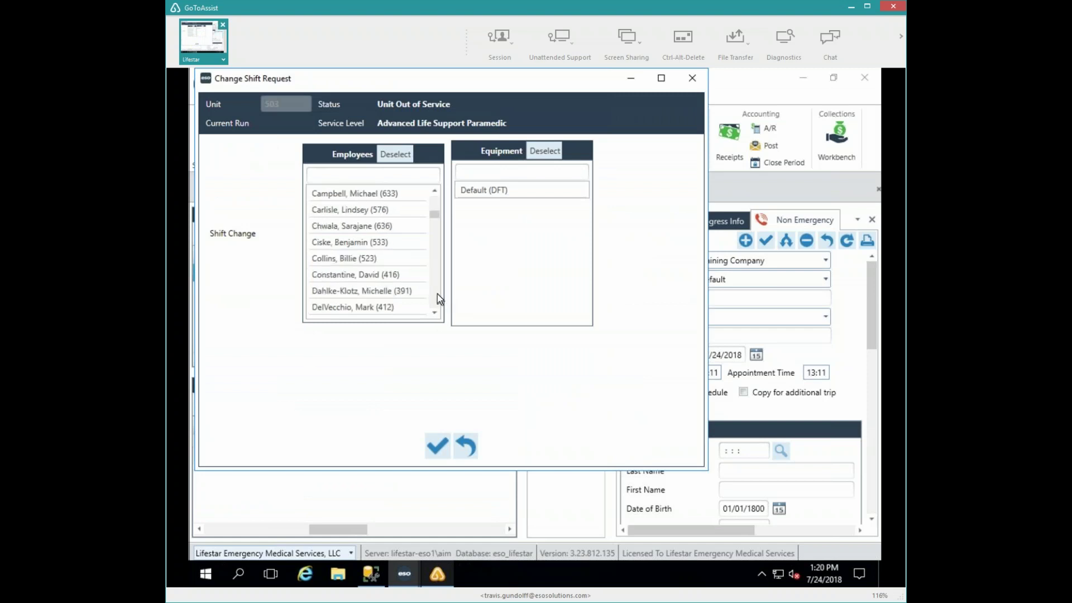
pyautogui.click(361, 210)
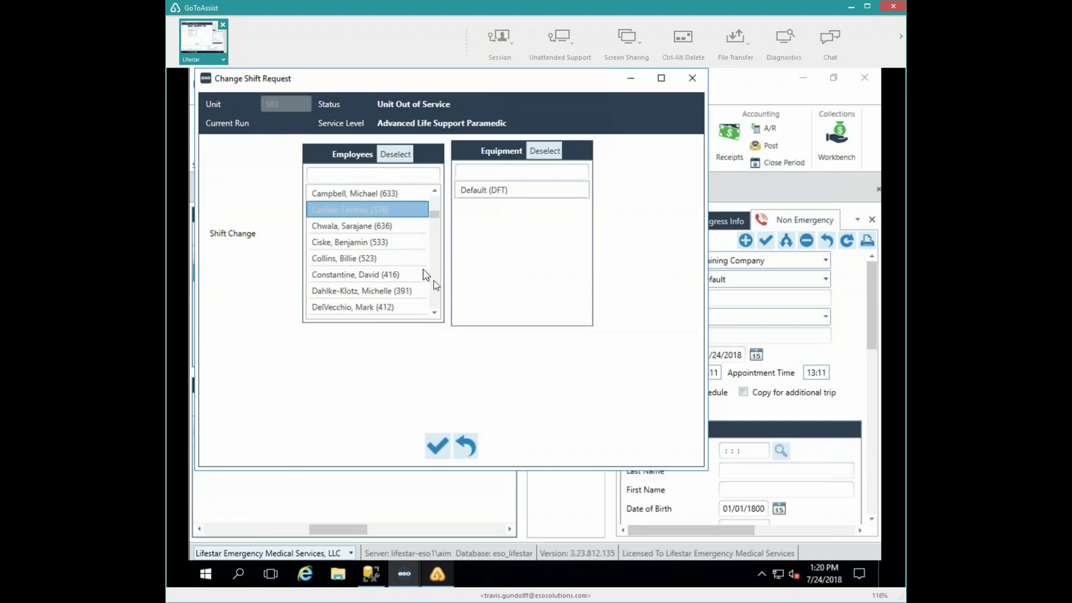
# - Remove the two previous crew members from unit 503 and save the crew change
pyautogui.scroll(-3, 435, 282)
pyautogui.moveTo(435, 224); pyautogui.dragTo(434, 298)
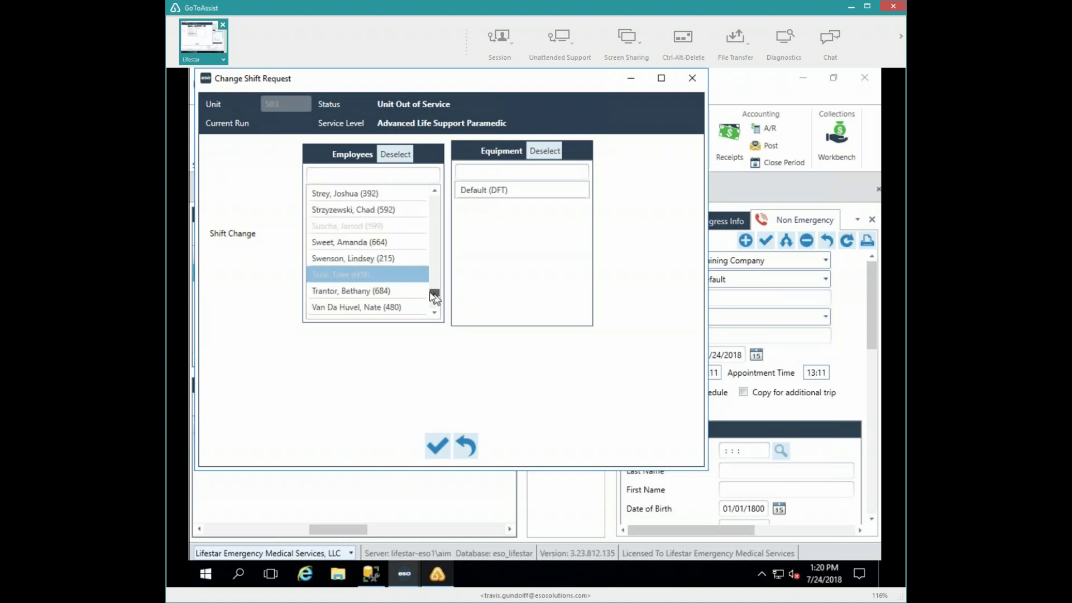
pyautogui.click(371, 275)
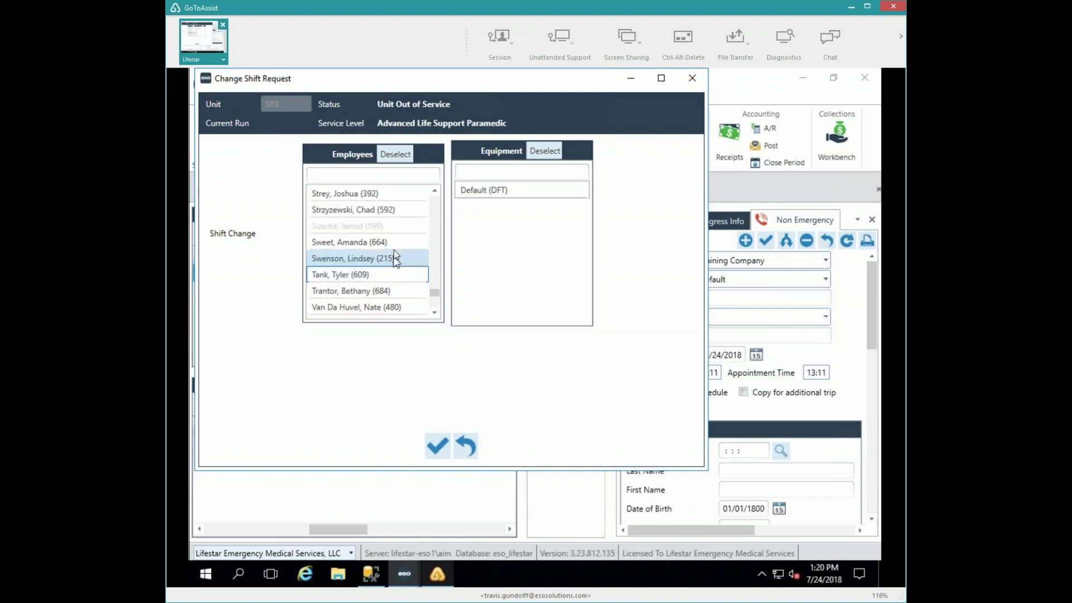
pyautogui.scroll(-3, 393, 250)
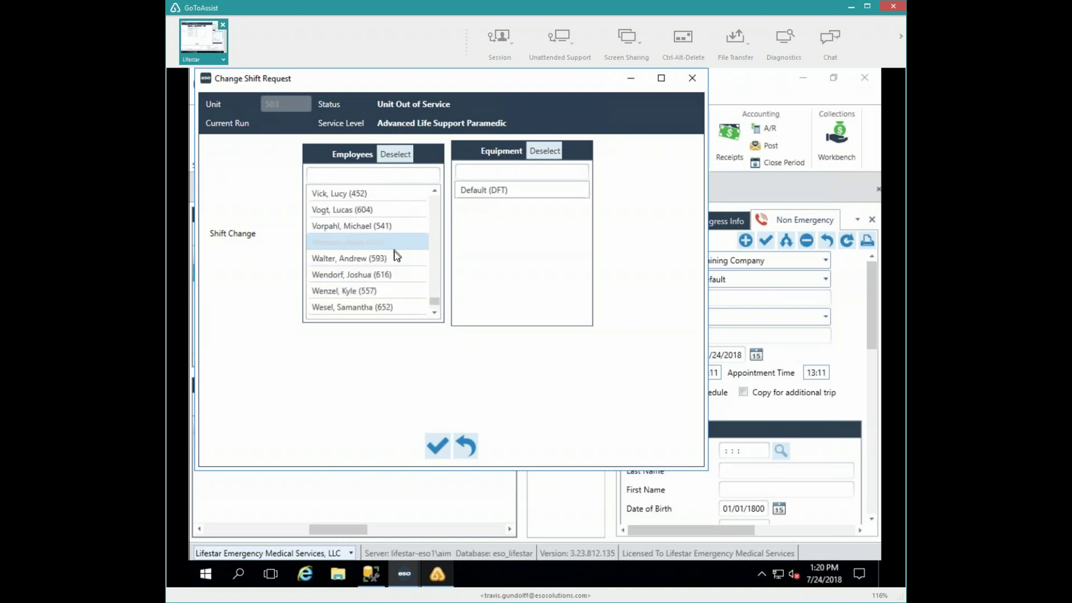
pyautogui.scroll(-1, 396, 255)
pyautogui.scroll(10, 395, 255)
pyautogui.scroll(12, 394, 257)
pyautogui.scroll(-4, 394, 257)
pyautogui.scroll(7, 394, 257)
pyautogui.click(383, 291)
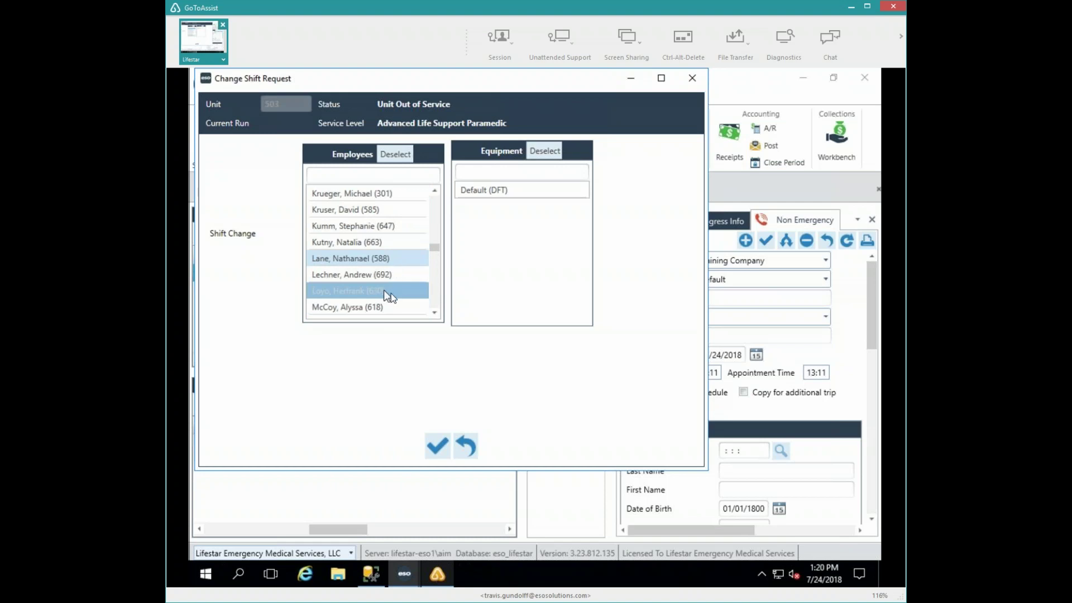
pyautogui.click(437, 446)
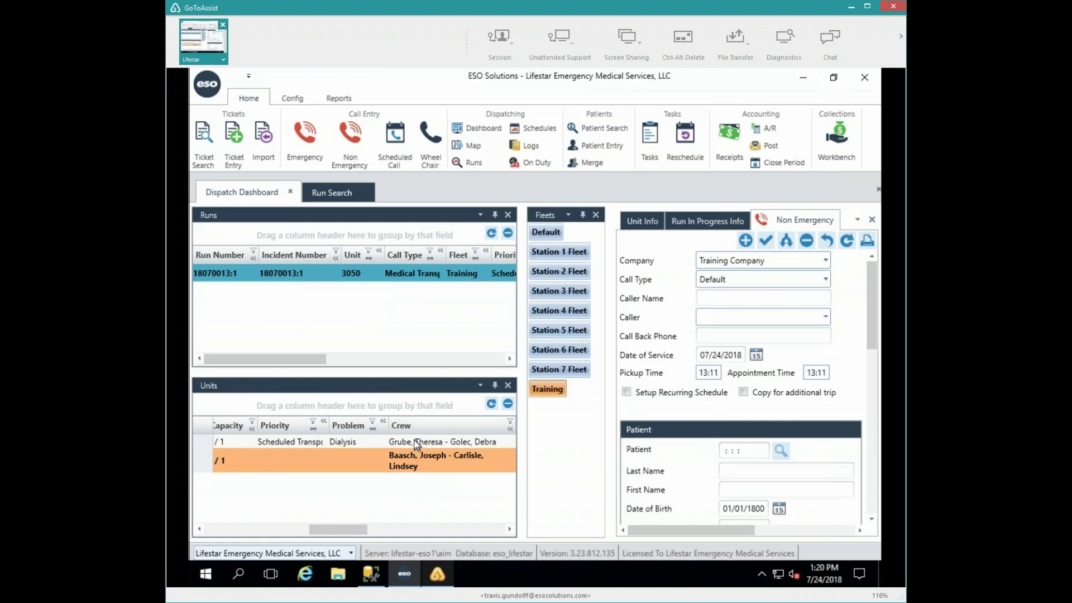
# - Search 'loy' and 'tank' in unit 3050's Employees list, add both employees, and save
pyautogui.click(414, 442)
pyautogui.doubleClick(414, 442)
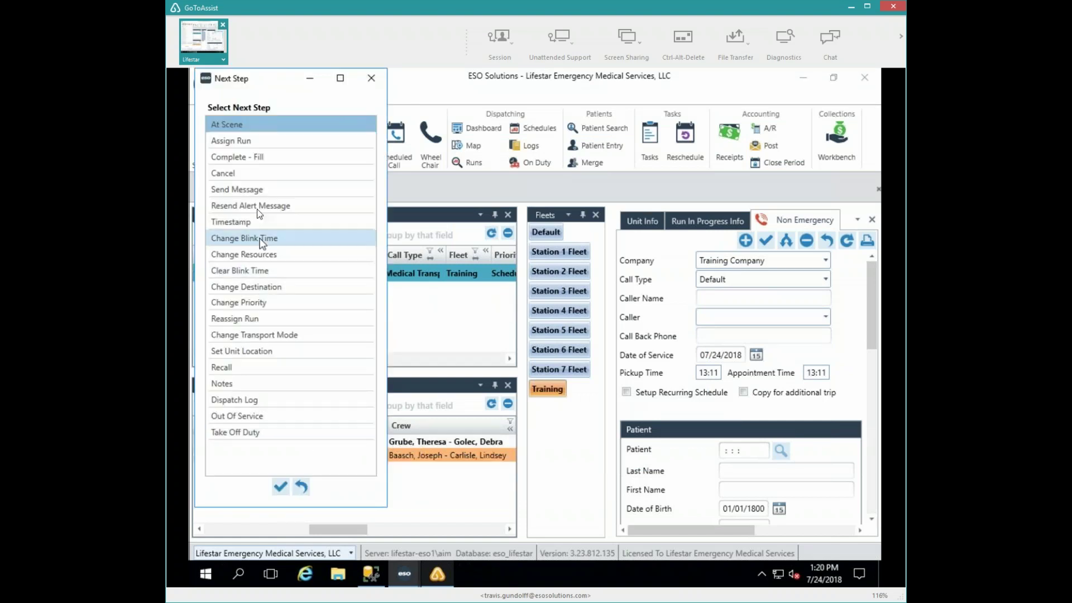
pyautogui.doubleClick(239, 255)
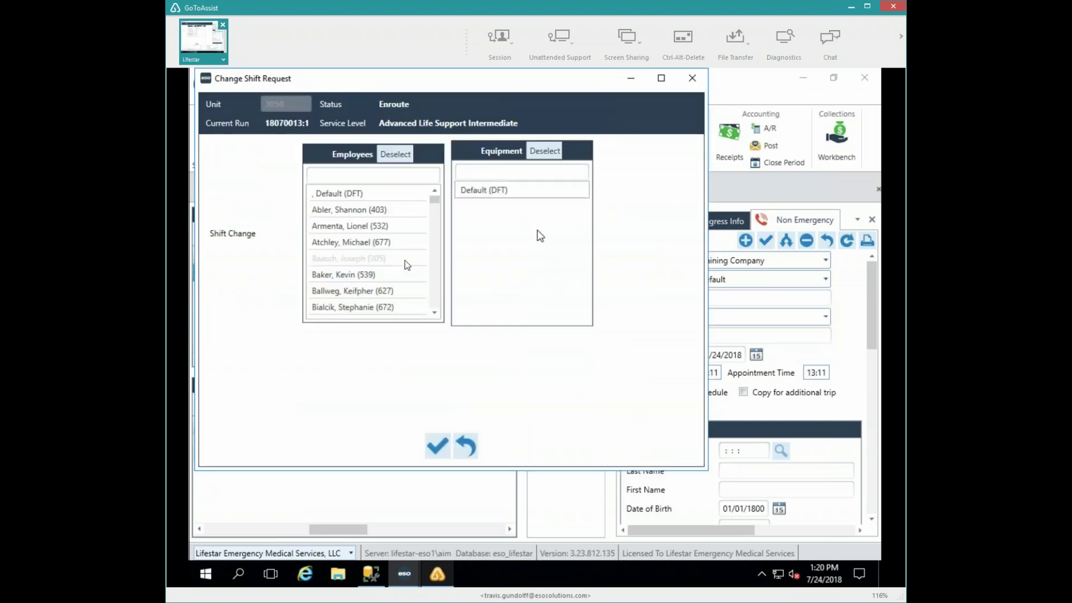
pyautogui.scroll(-7, 404, 260)
pyautogui.scroll(-6, 404, 260)
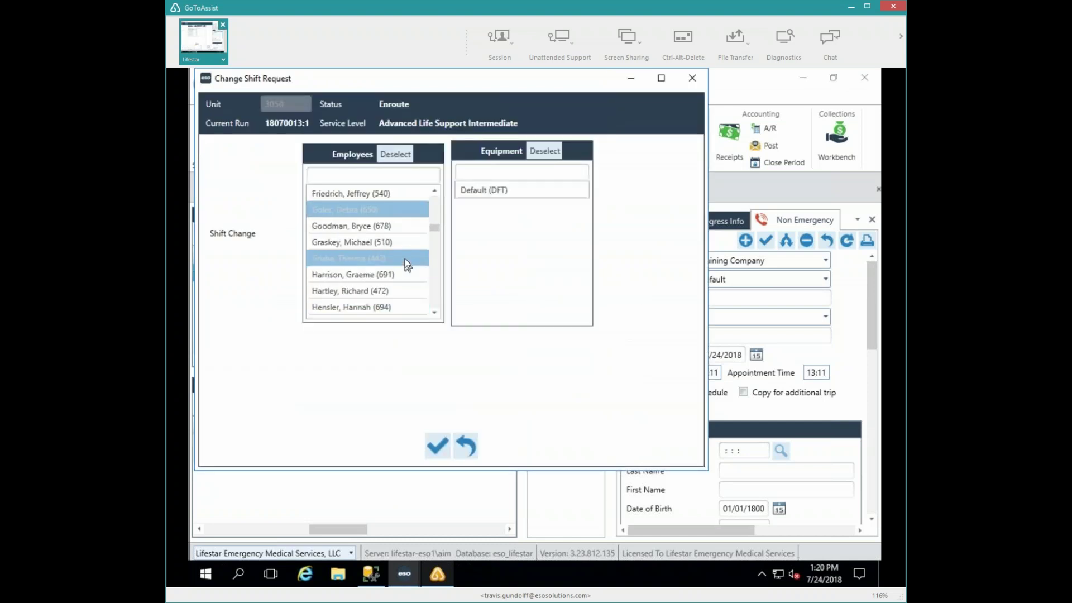
pyautogui.click(374, 180)
pyautogui.write('loy')
pyautogui.click(343, 210)
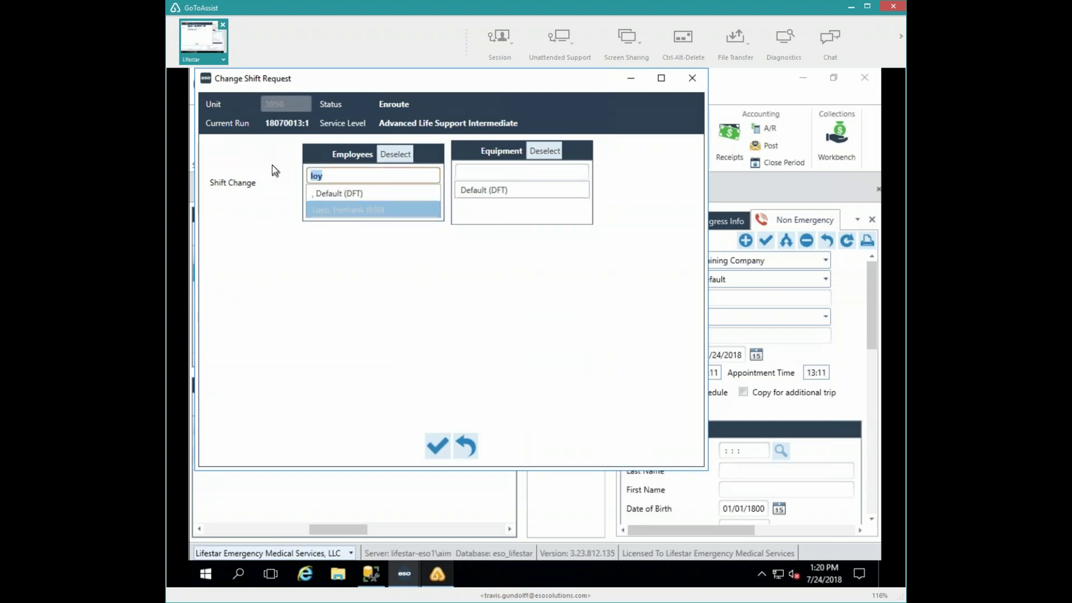
pyautogui.write('tank')
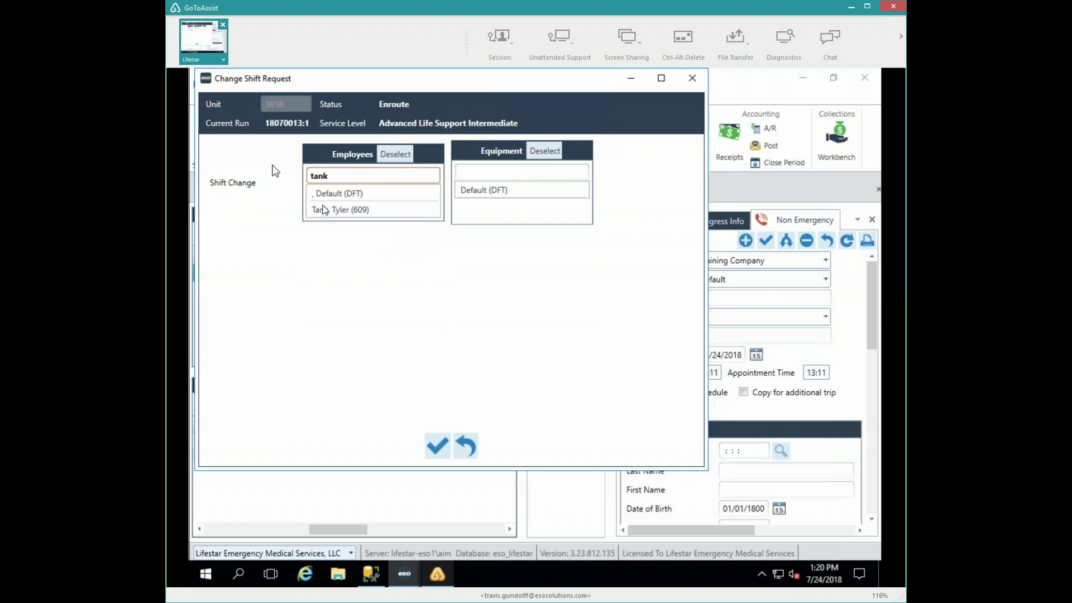
pyautogui.click(329, 208)
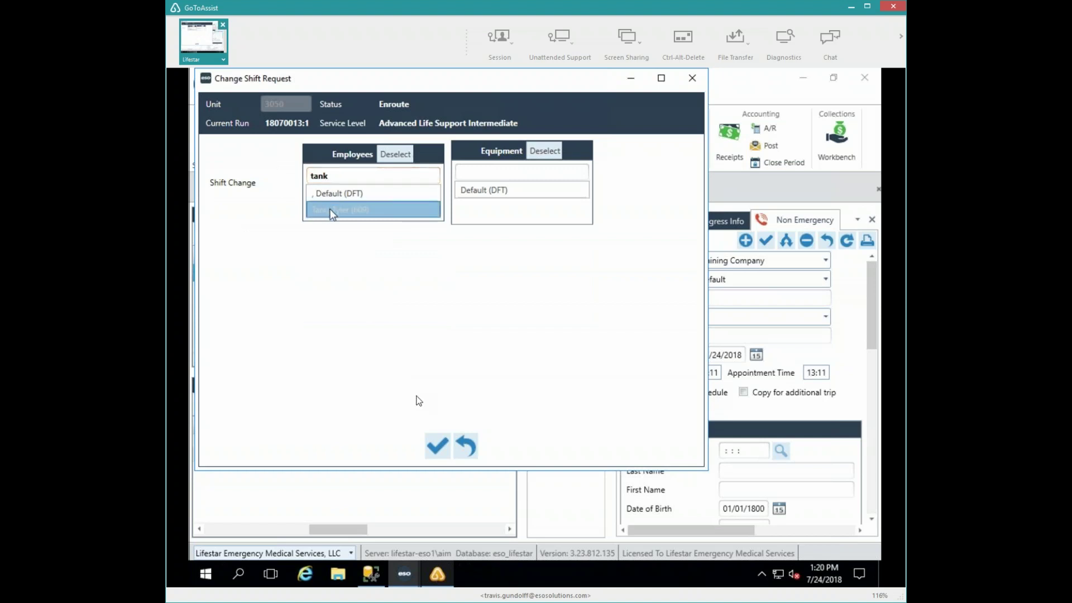
pyautogui.click(438, 445)
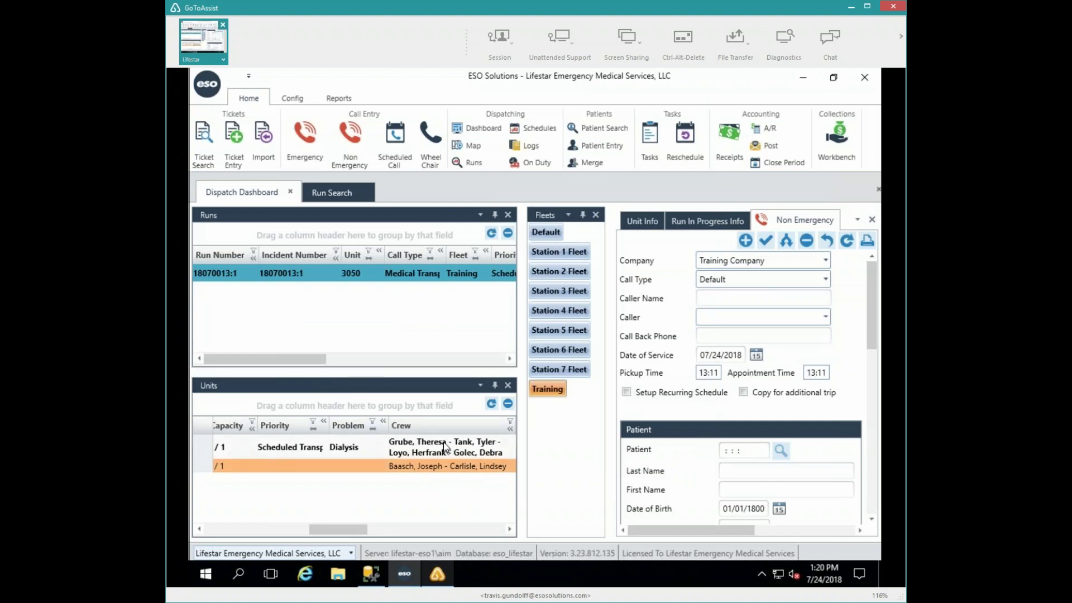
# - Scroll the Units grid fully left so unit 3050's number and Enroute status show
pyautogui.click(273, 528)
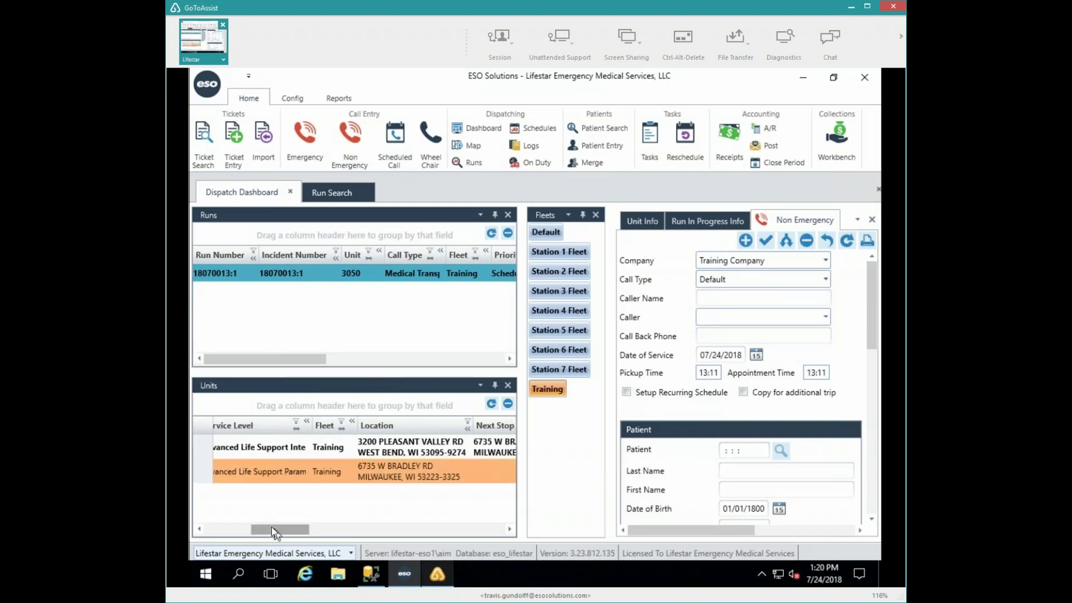
pyautogui.click(211, 529)
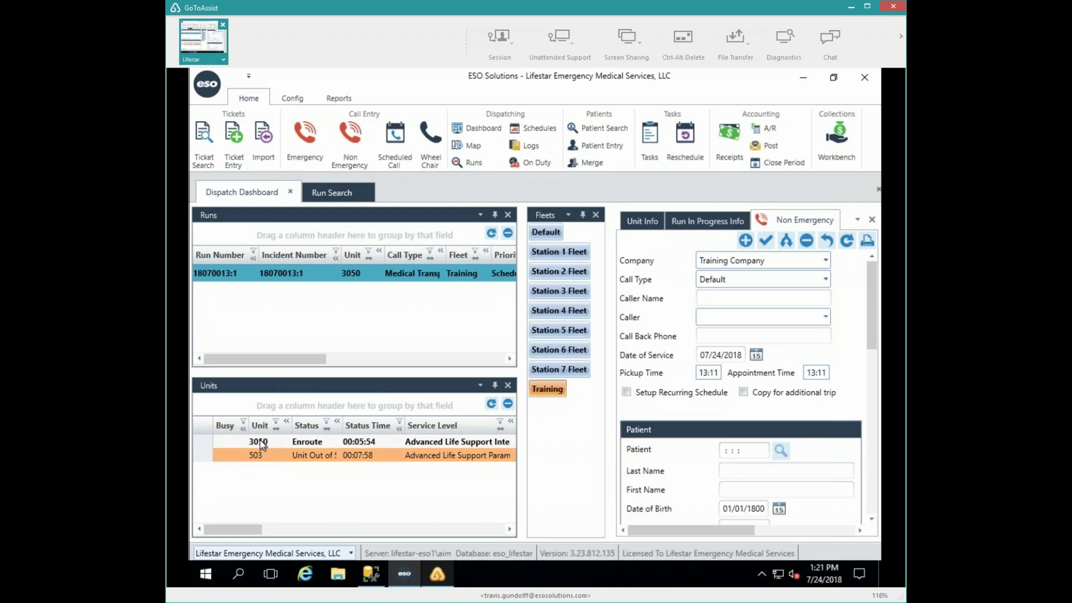
# - Use Reassign Run on unit 3050 to free it from run 18070013:1
pyautogui.doubleClick(260, 443)
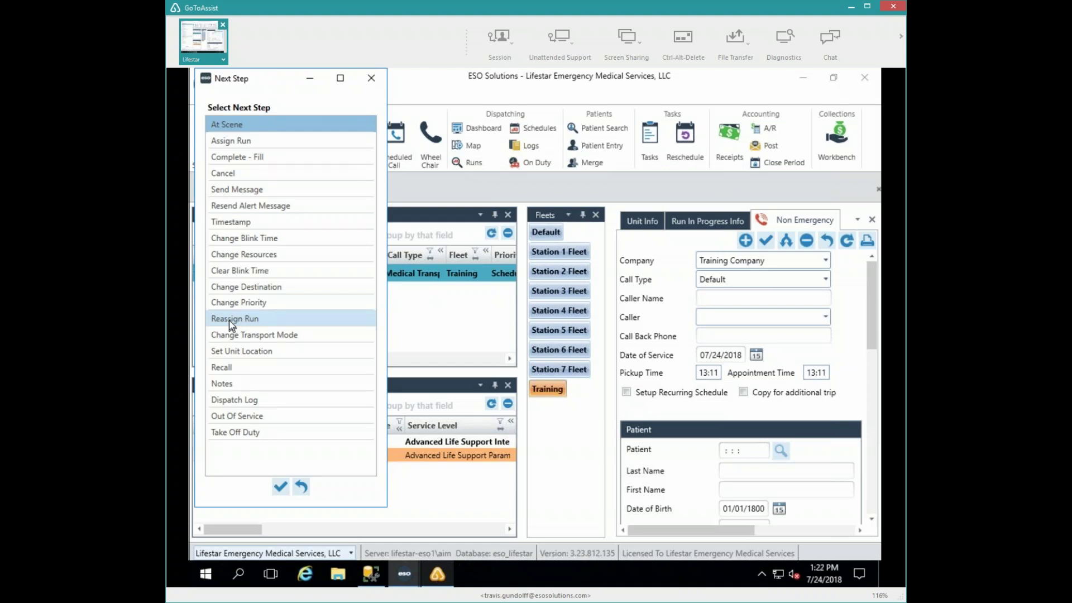
pyautogui.doubleClick(283, 317)
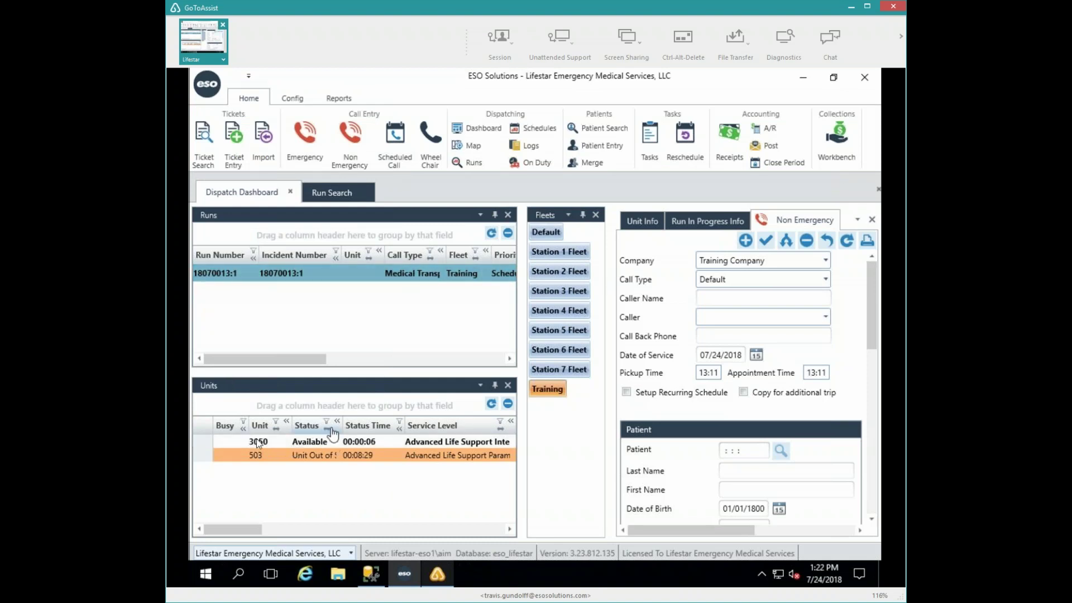
# - Drag run 18070013:1 onto unit 3050, accepting the service-level warning and dismissing the messaging error
pyautogui.moveTo(256, 438); pyautogui.dragTo(264, 444)
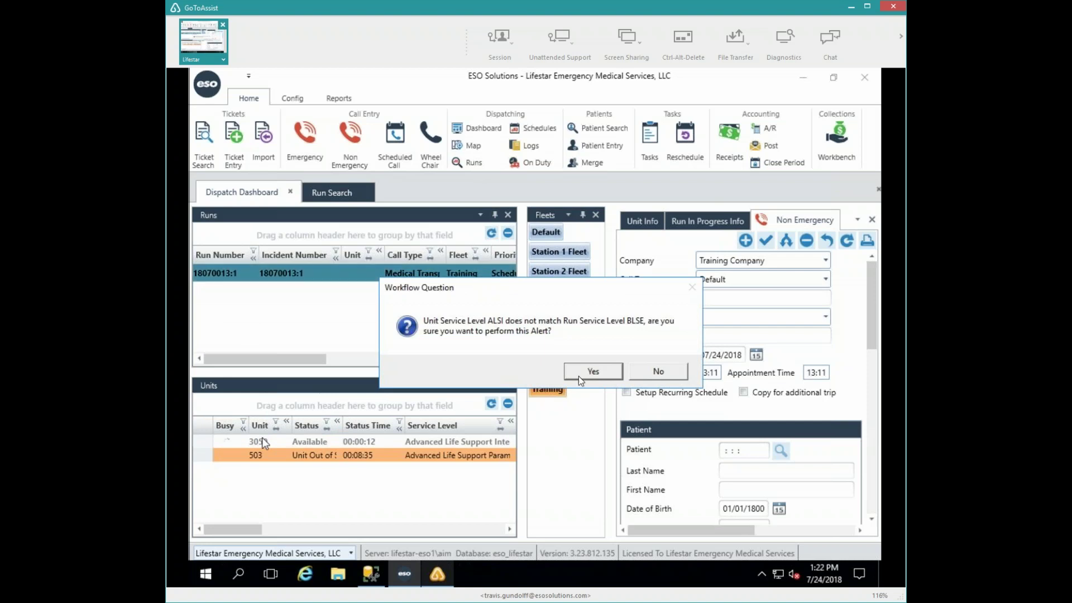
pyautogui.click(581, 371)
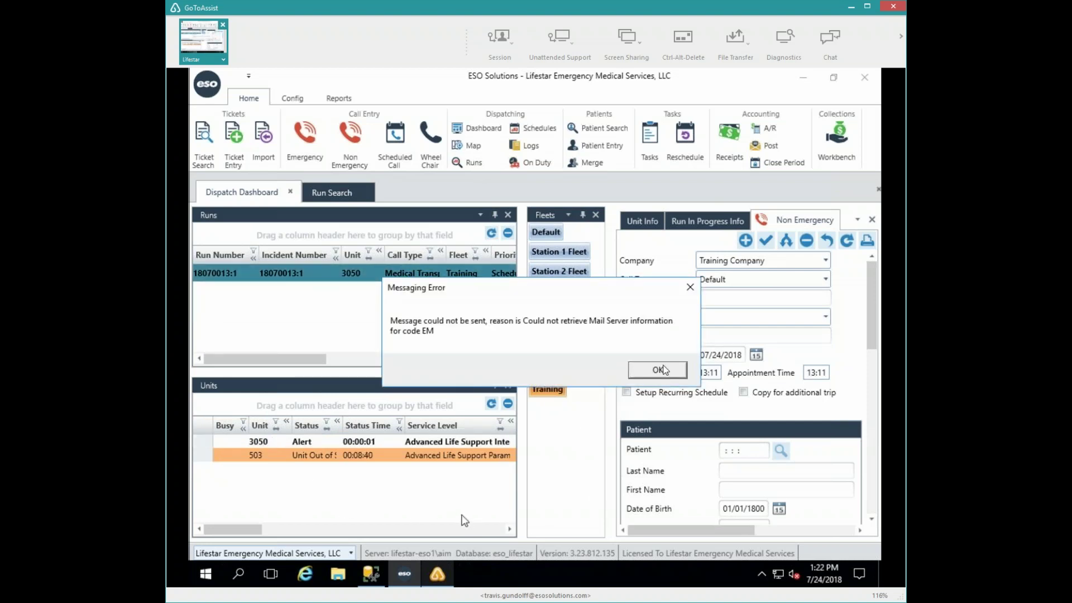
pyautogui.click(663, 370)
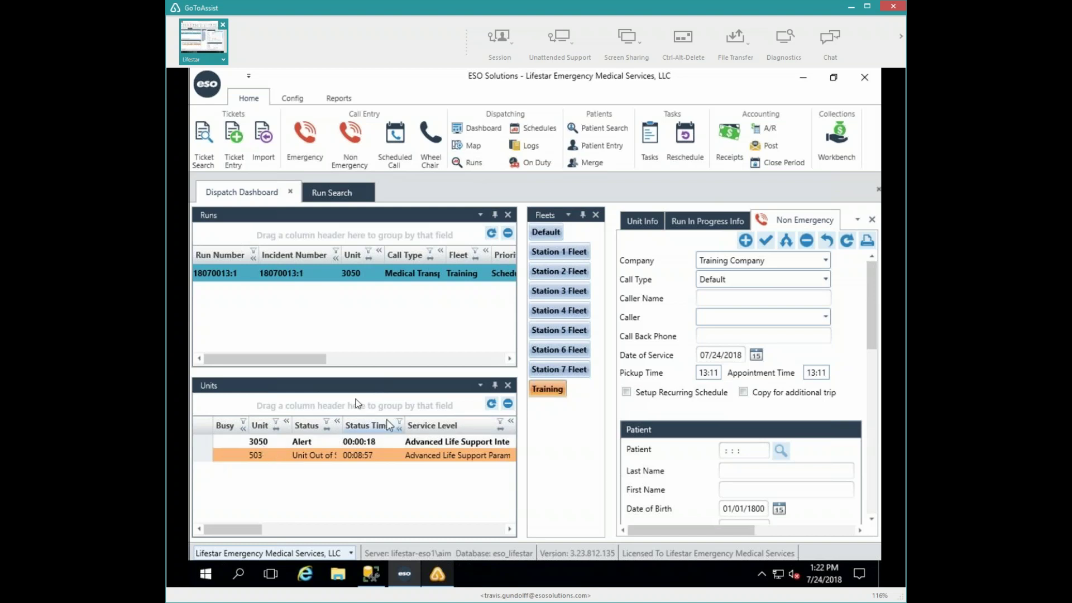
# - Step unit 3050 through Enroute, At Scene and Depart Scene, confirming the odometer reading
pyautogui.doubleClick(257, 441)
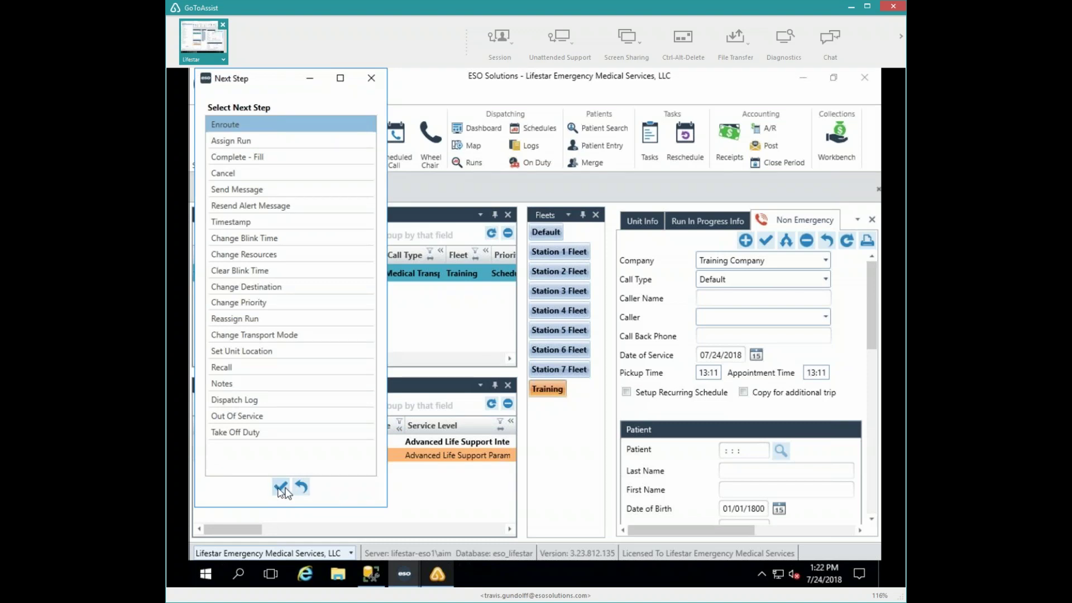
pyautogui.click(278, 489)
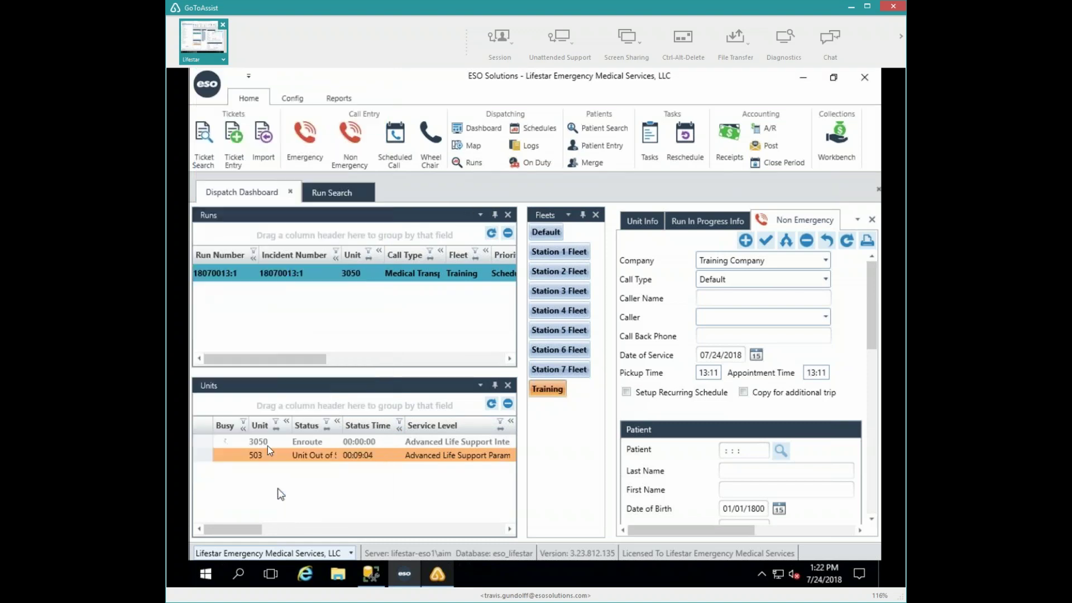
pyautogui.doubleClick(274, 443)
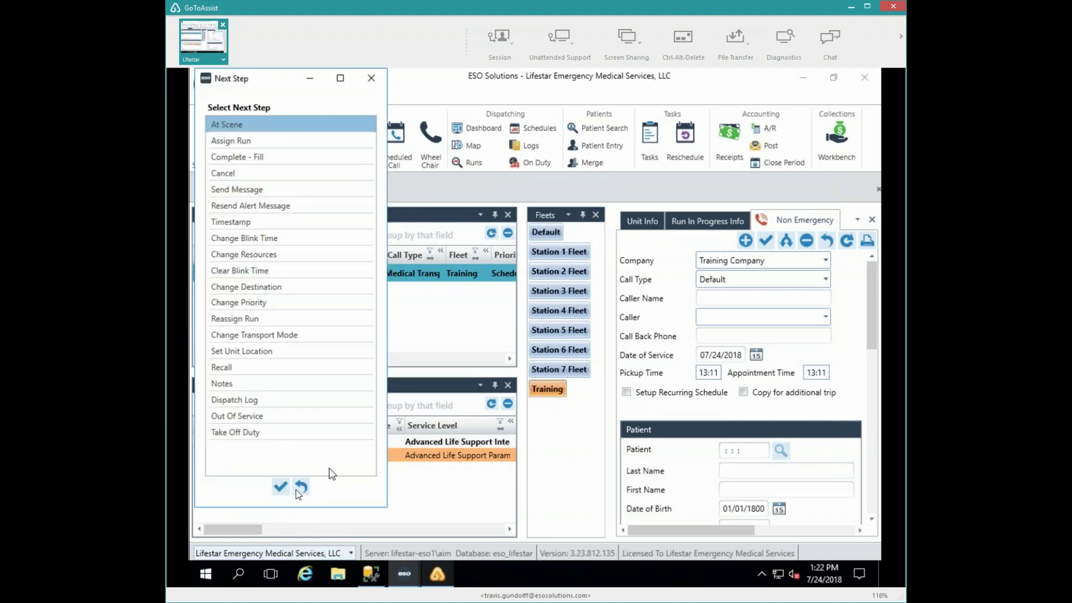
pyautogui.click(280, 486)
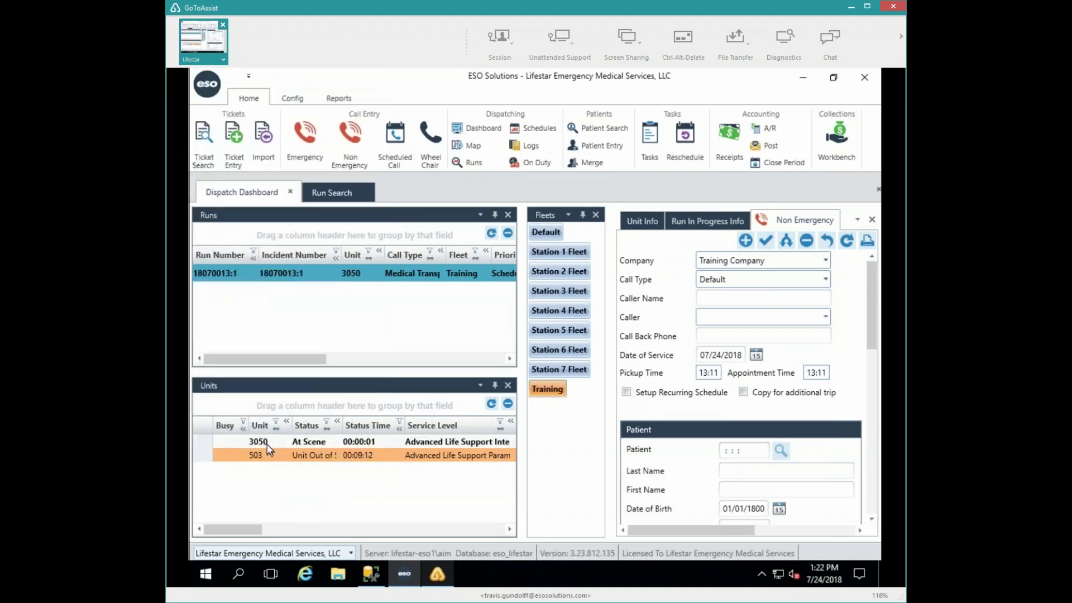
pyautogui.doubleClick(267, 445)
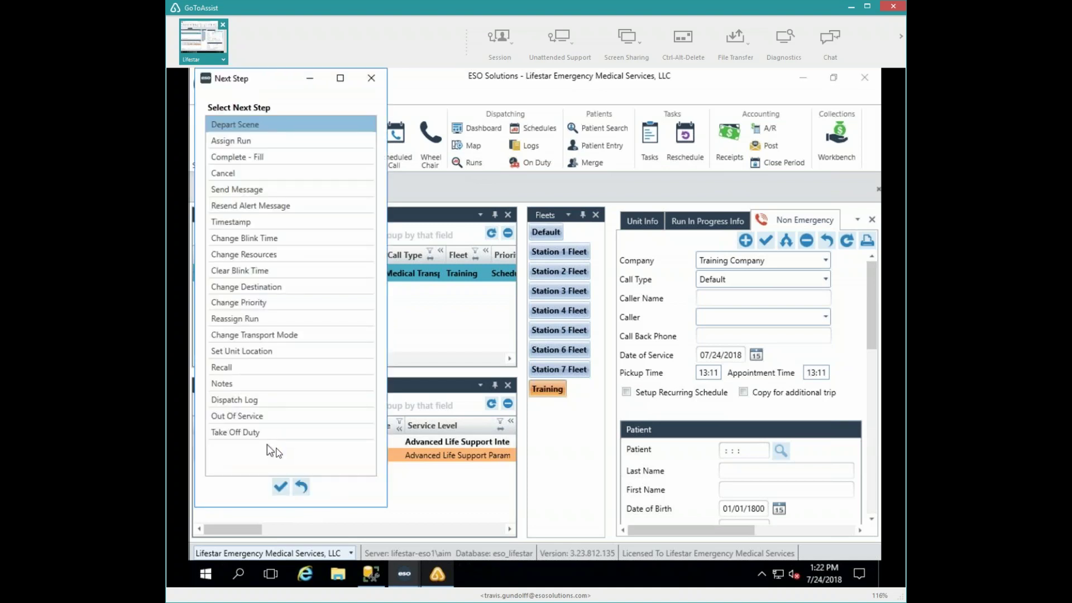
pyautogui.click(280, 488)
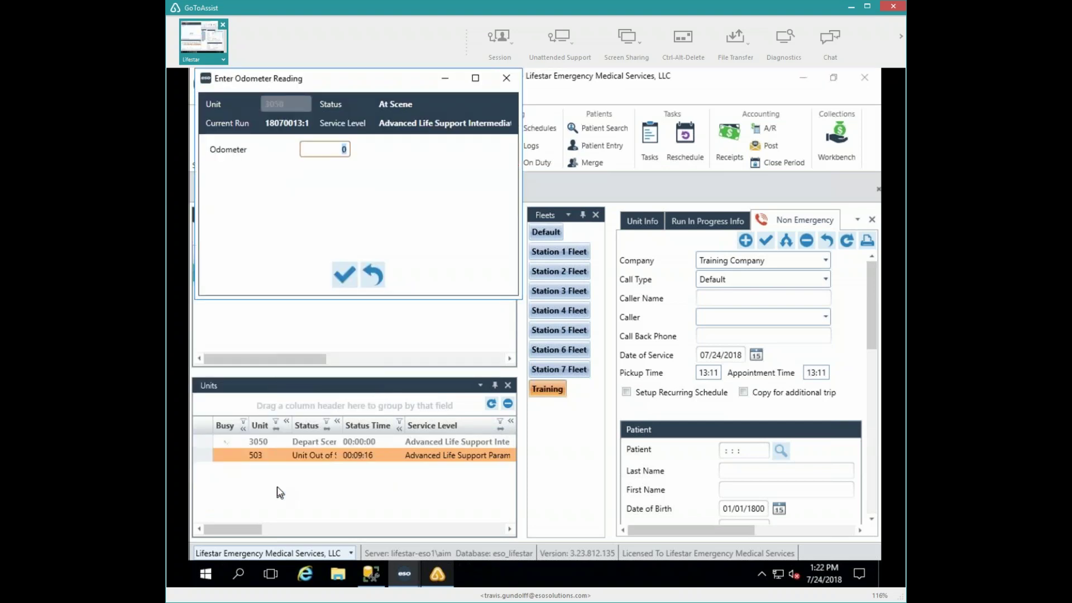
pyautogui.click(345, 278)
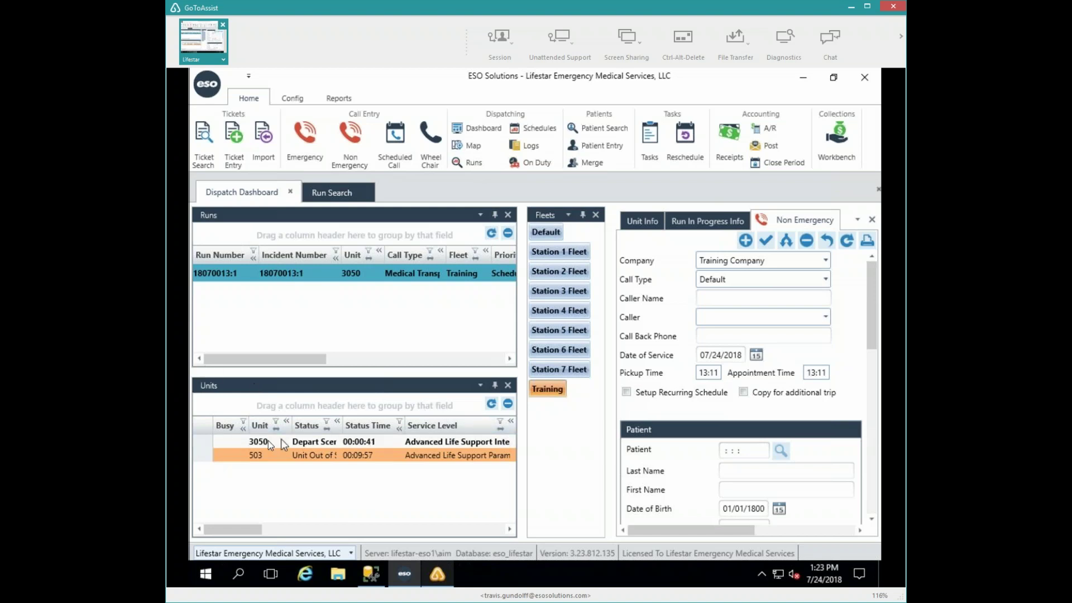
# - Schedule a return run from run 18070013:1's context menu, creating run 18070013R:1
pyautogui.rightClick(224, 274)
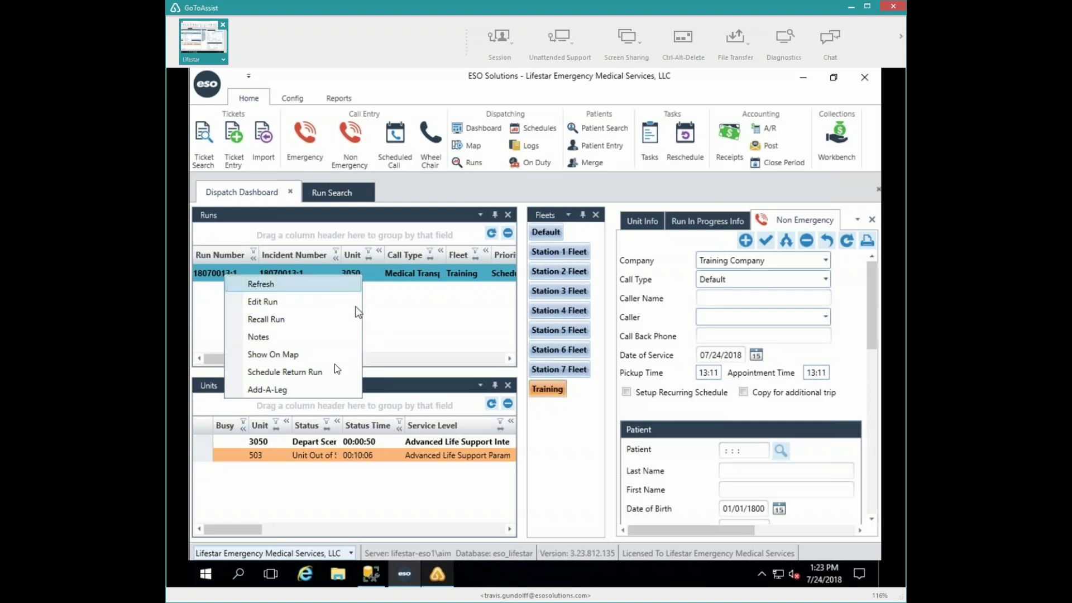
pyautogui.click(299, 370)
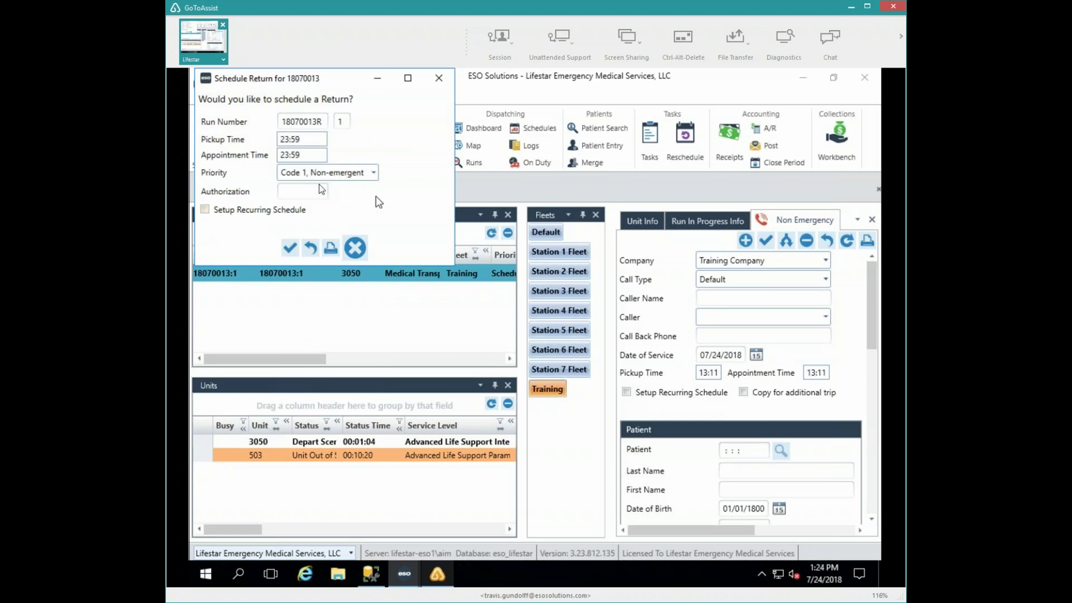
pyautogui.click(289, 250)
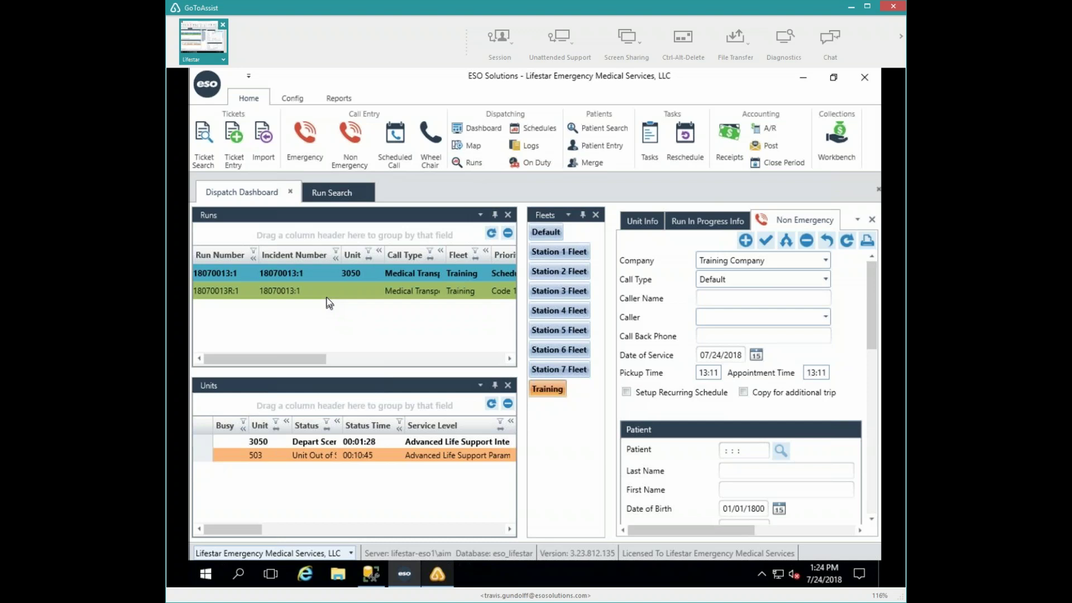
# - Set unit 3050 to At Destination with odometer 15.8, dismissing the messaging error
pyautogui.doubleClick(263, 438)
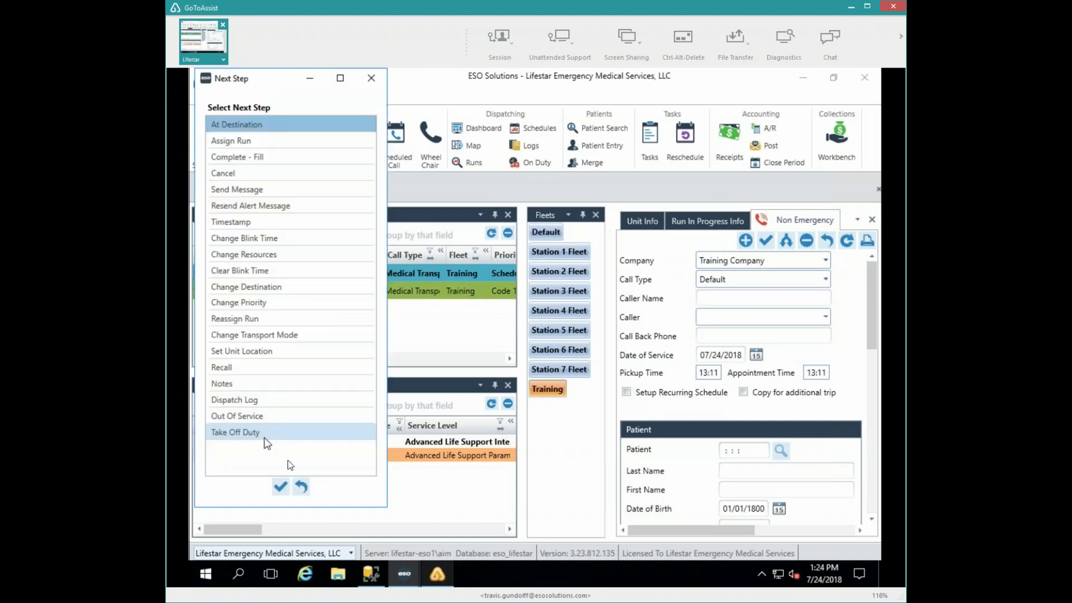
pyautogui.click(280, 487)
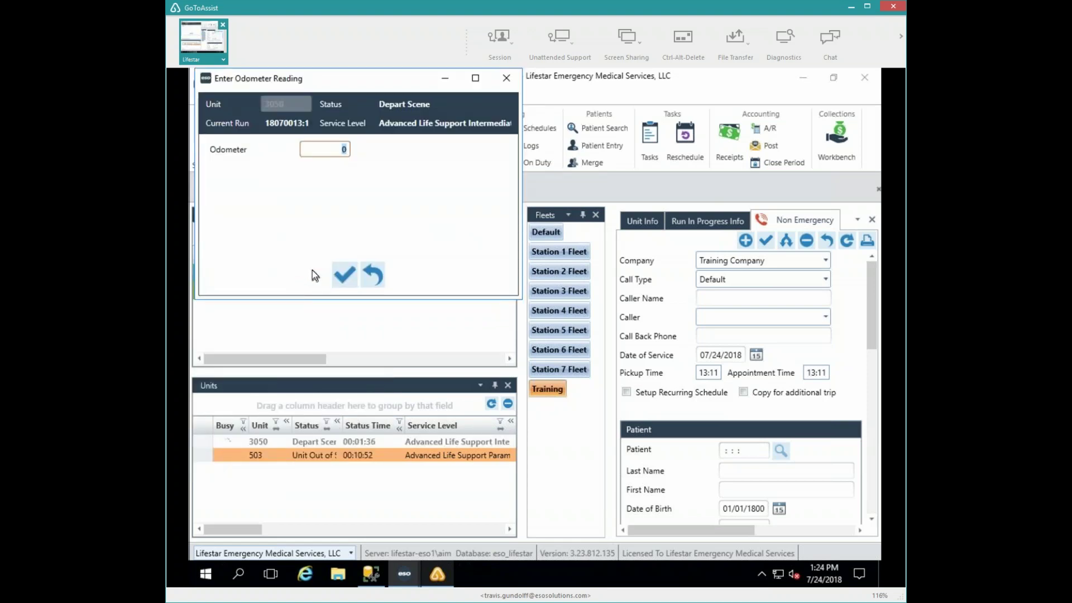
pyautogui.write('15.8')
pyautogui.press('Return')
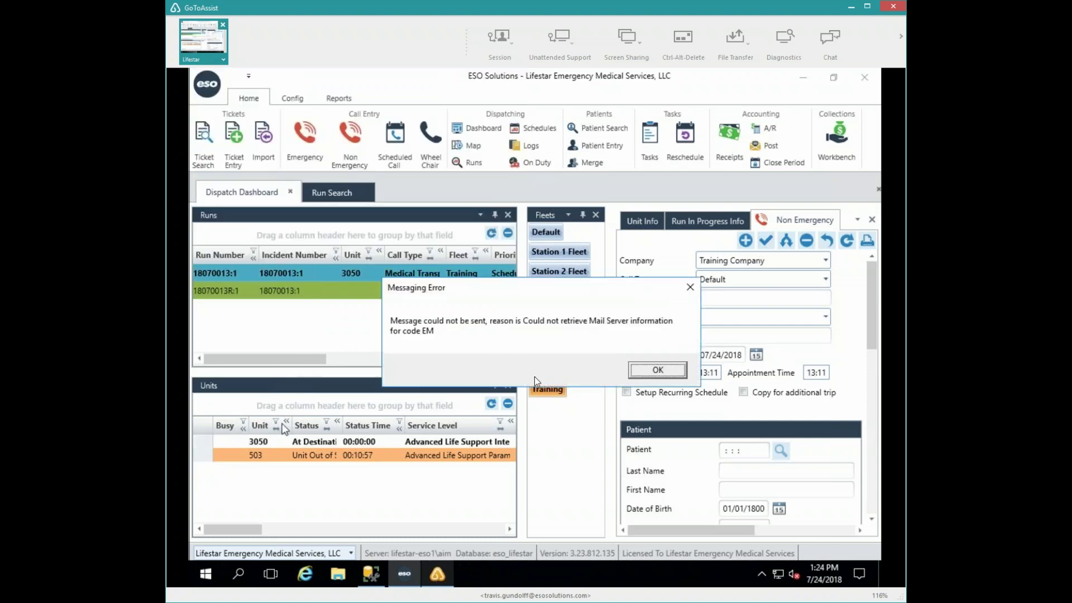
pyautogui.click(647, 371)
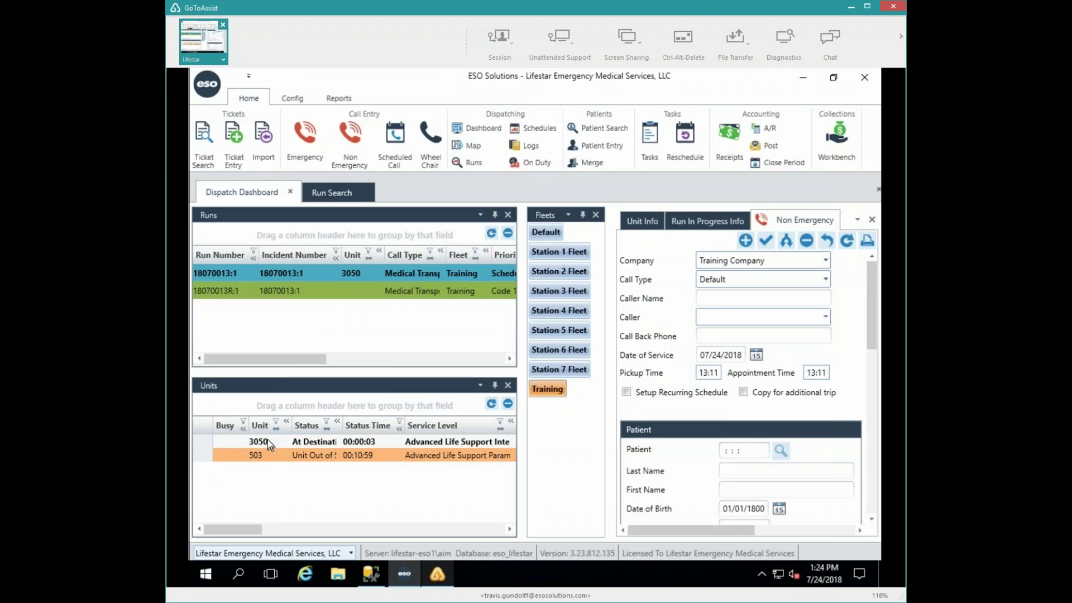
# - Complete unit 3050's run and set unit 503 to Available
pyautogui.doubleClick(267, 440)
pyautogui.click(282, 486)
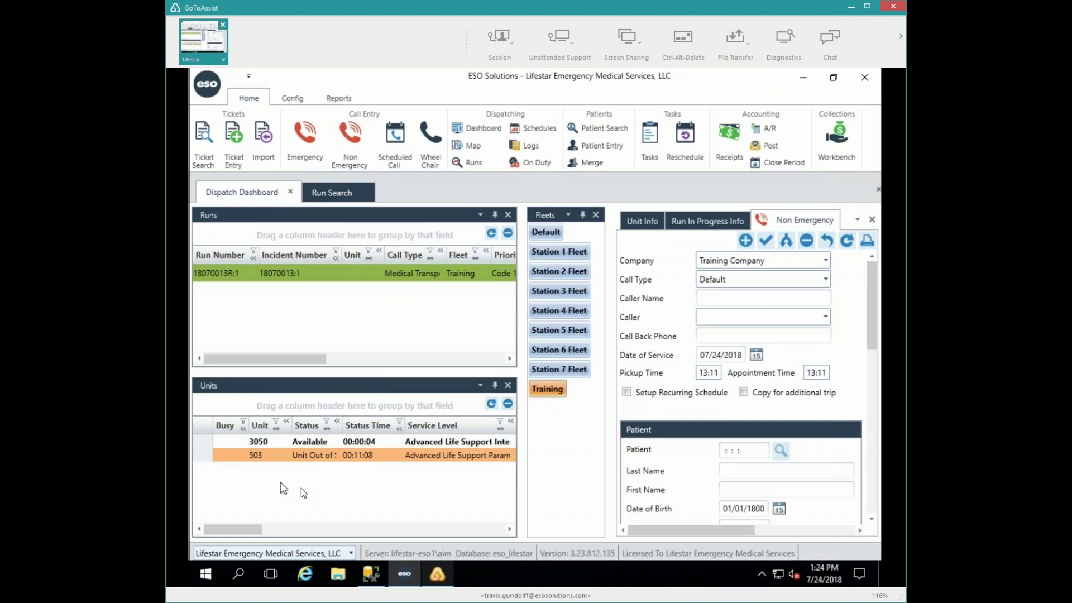
pyautogui.doubleClick(270, 454)
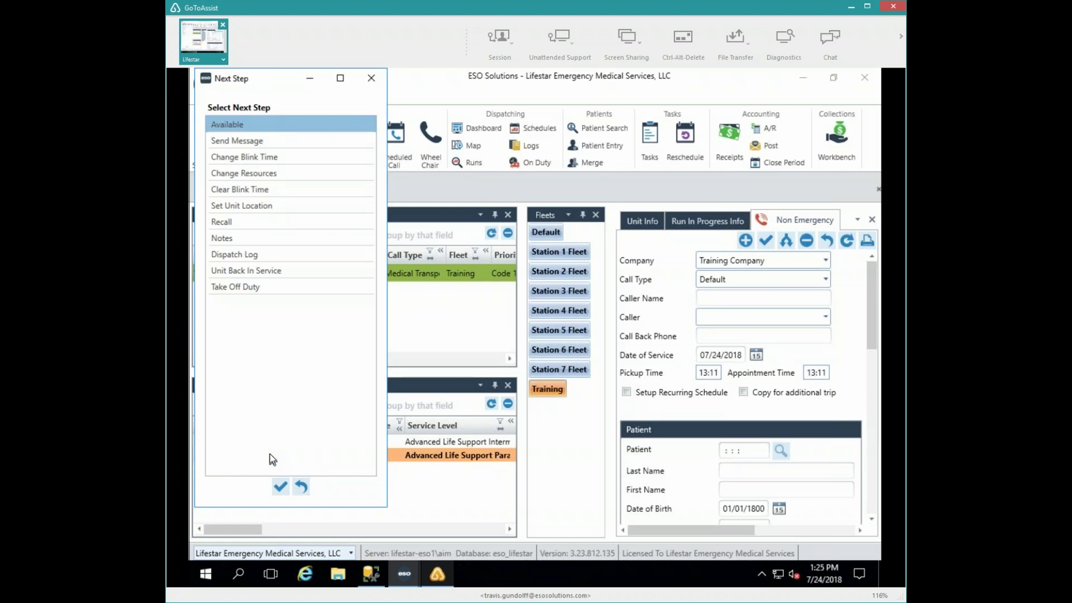
pyautogui.click(280, 487)
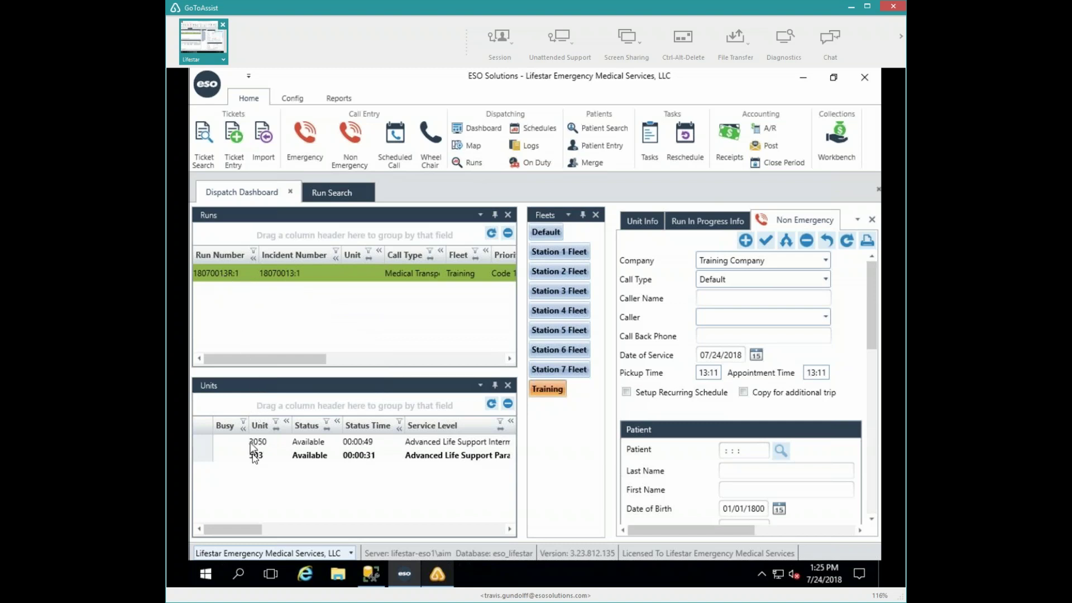
# - Alert unit 503 for return run 18070013R:1, accepting the workflow warning and messaging error
pyautogui.doubleClick(236, 274)
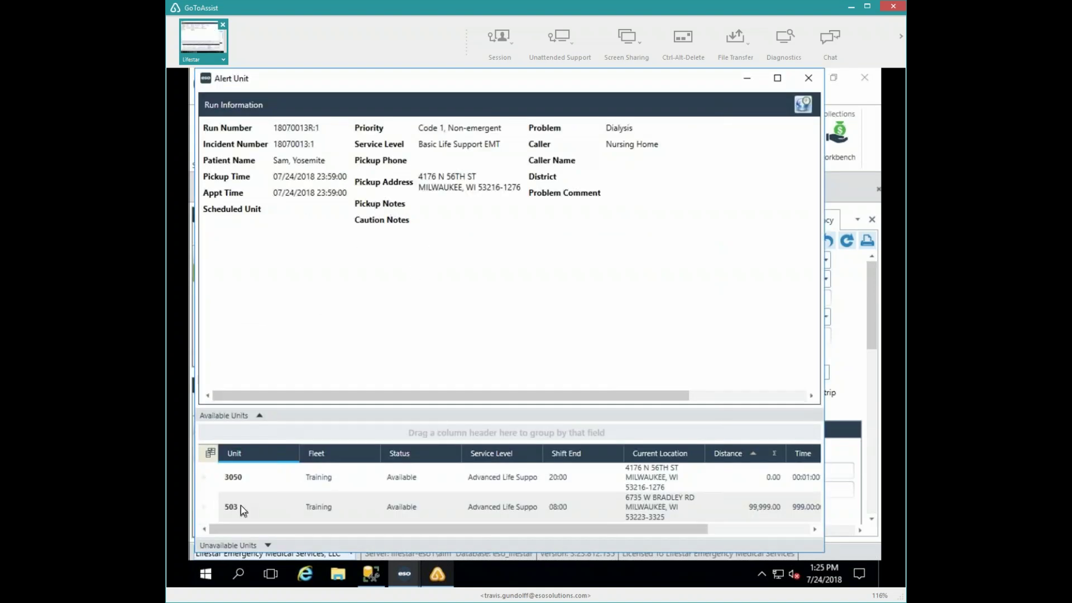
pyautogui.doubleClick(240, 506)
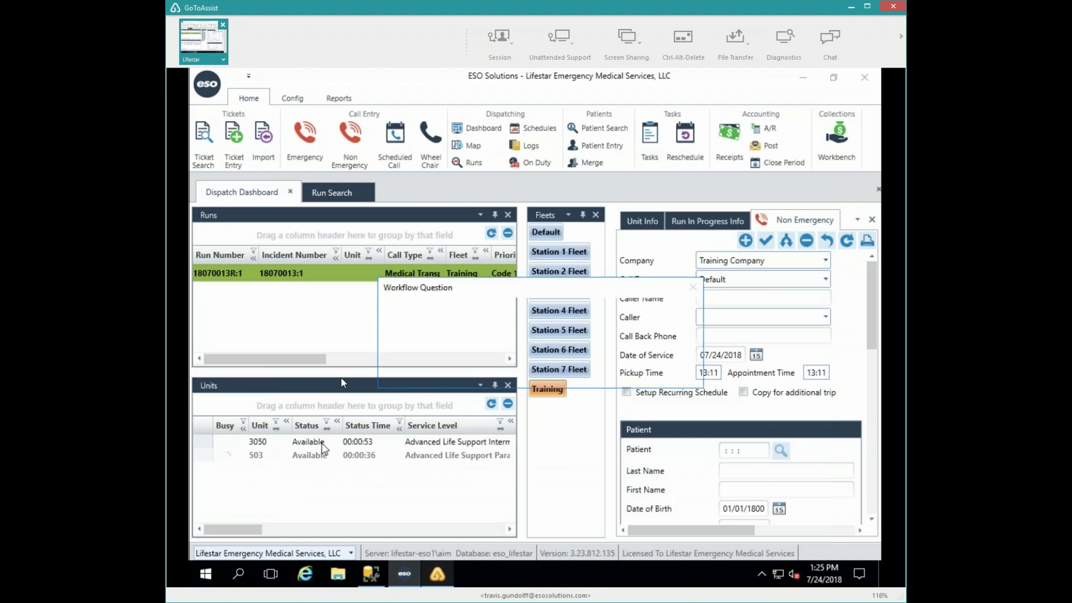
pyautogui.click(594, 374)
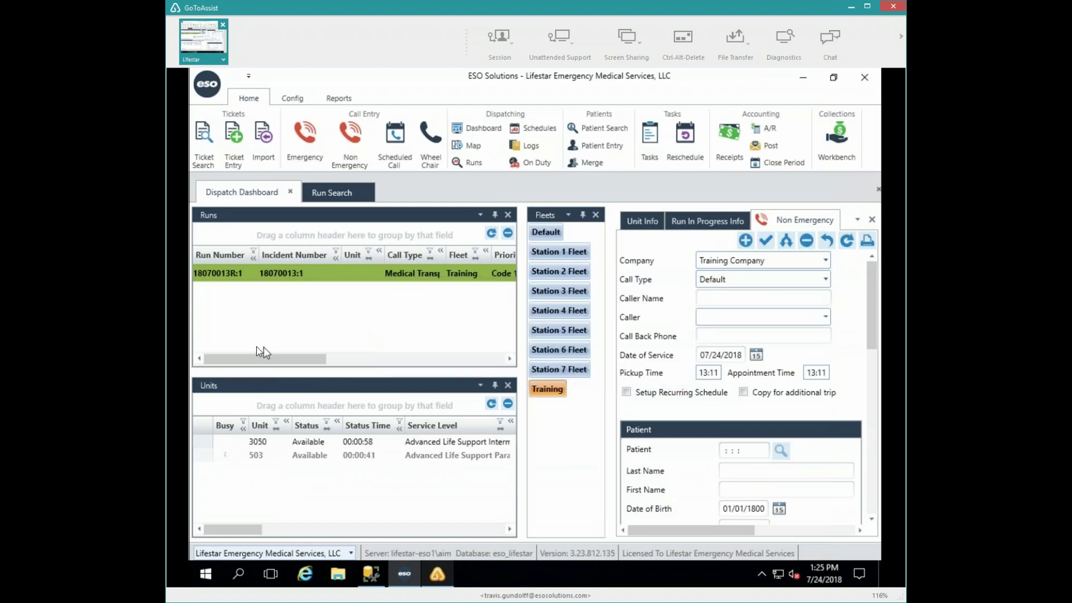
pyautogui.click(650, 372)
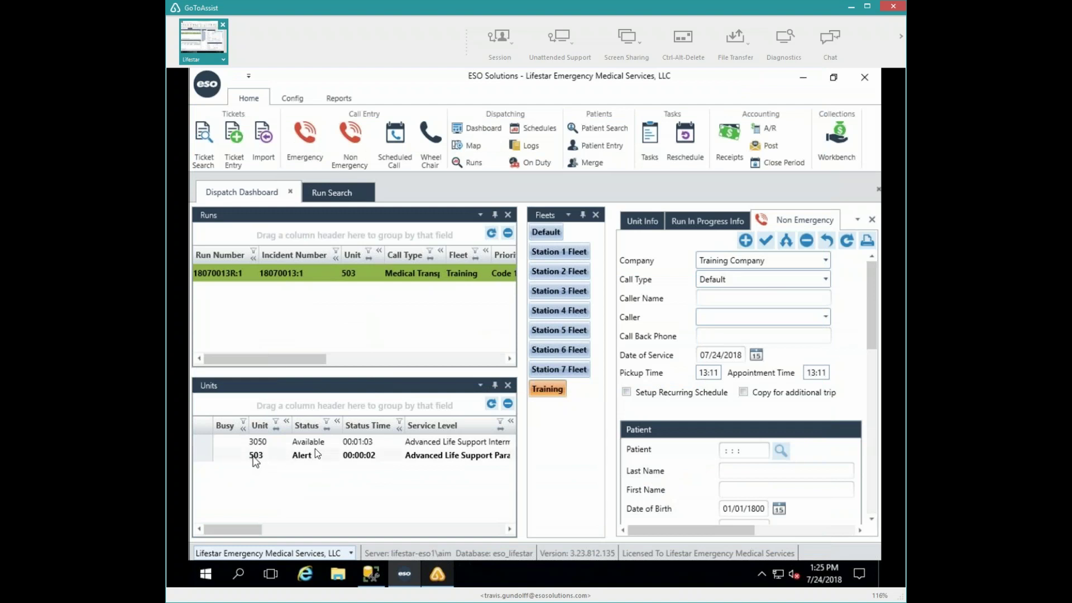
# - Step unit 503 through Enroute, At Scene and Depart Scene, accepting the odometer reading
pyautogui.doubleClick(255, 456)
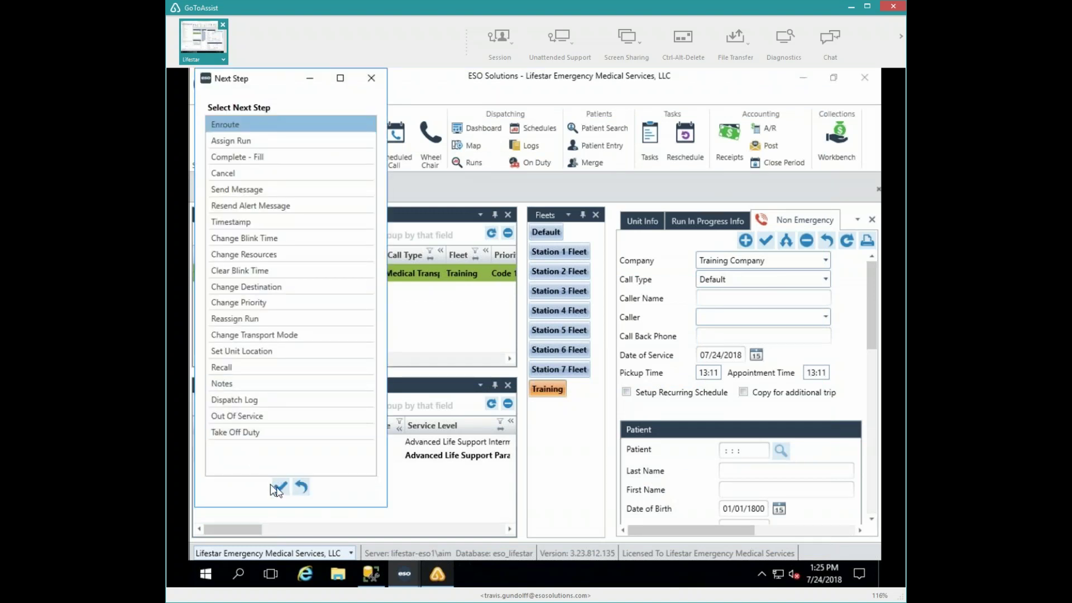
pyautogui.click(279, 487)
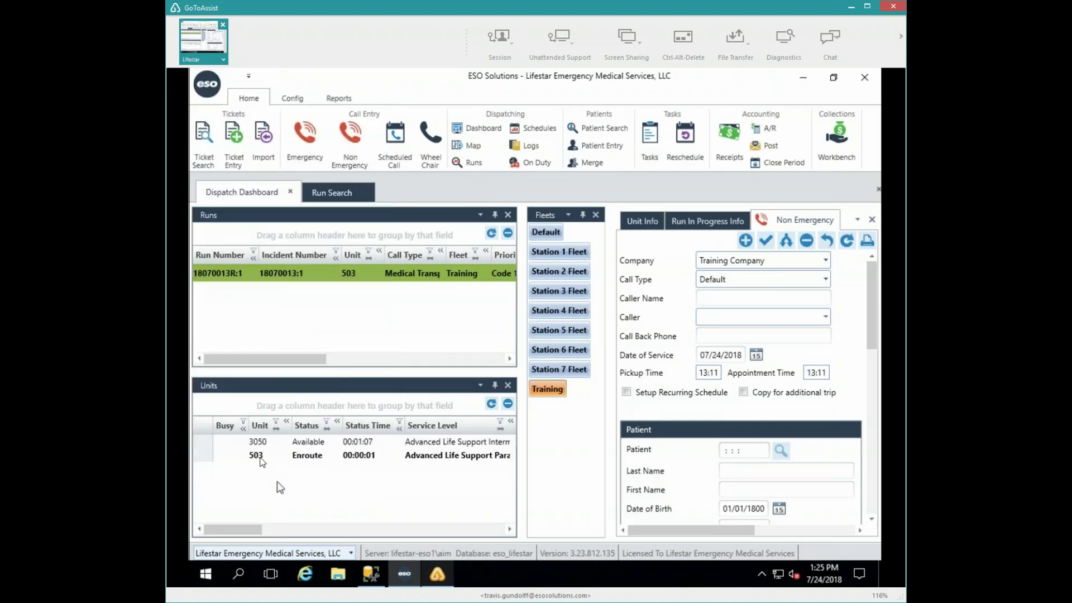
pyautogui.doubleClick(267, 459)
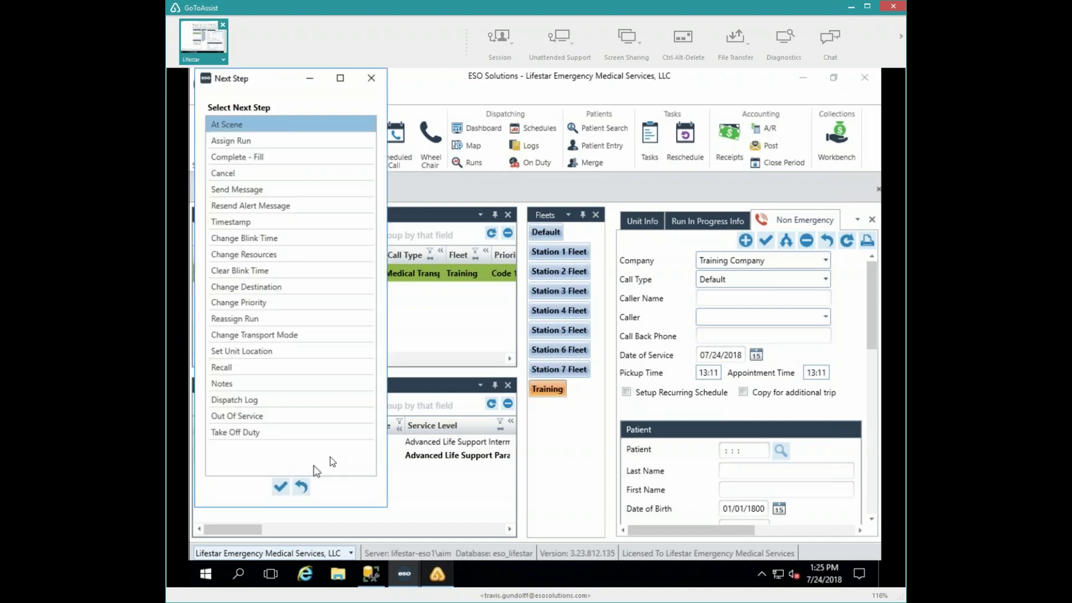
pyautogui.click(282, 487)
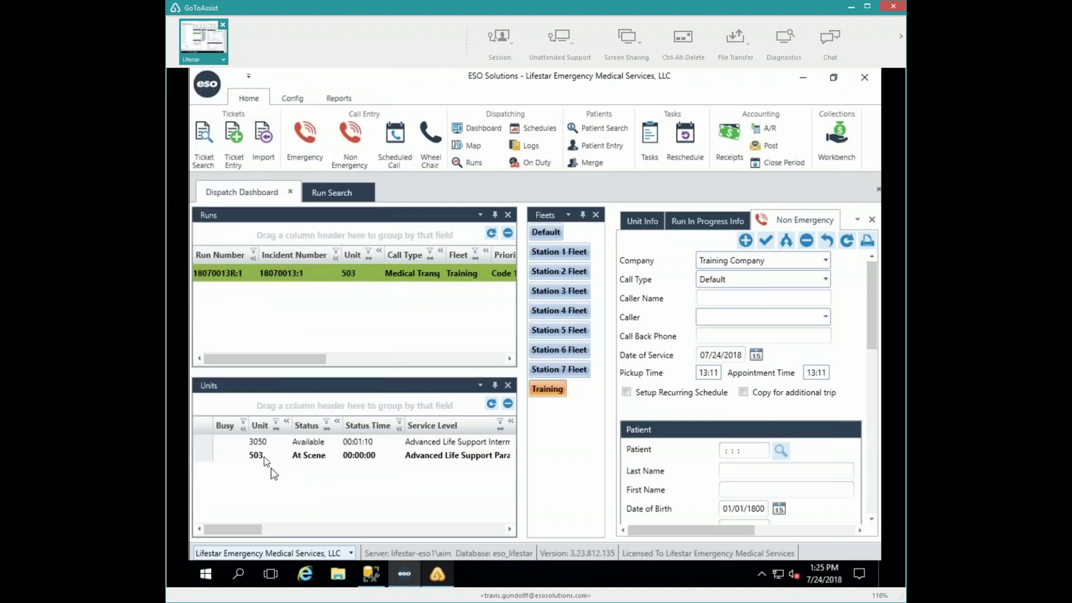
pyautogui.doubleClick(265, 458)
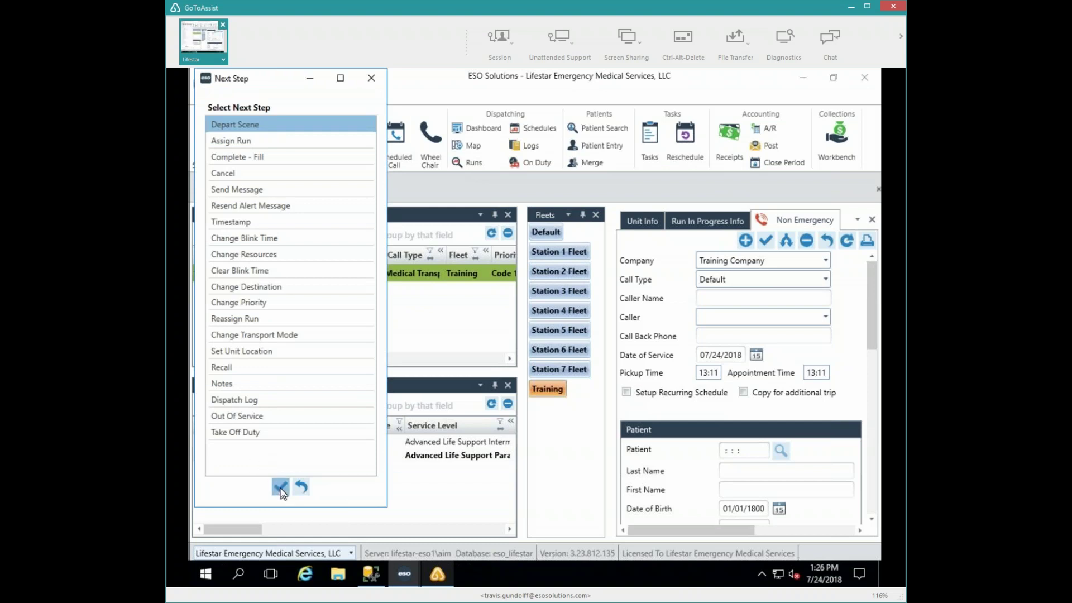
pyautogui.click(280, 487)
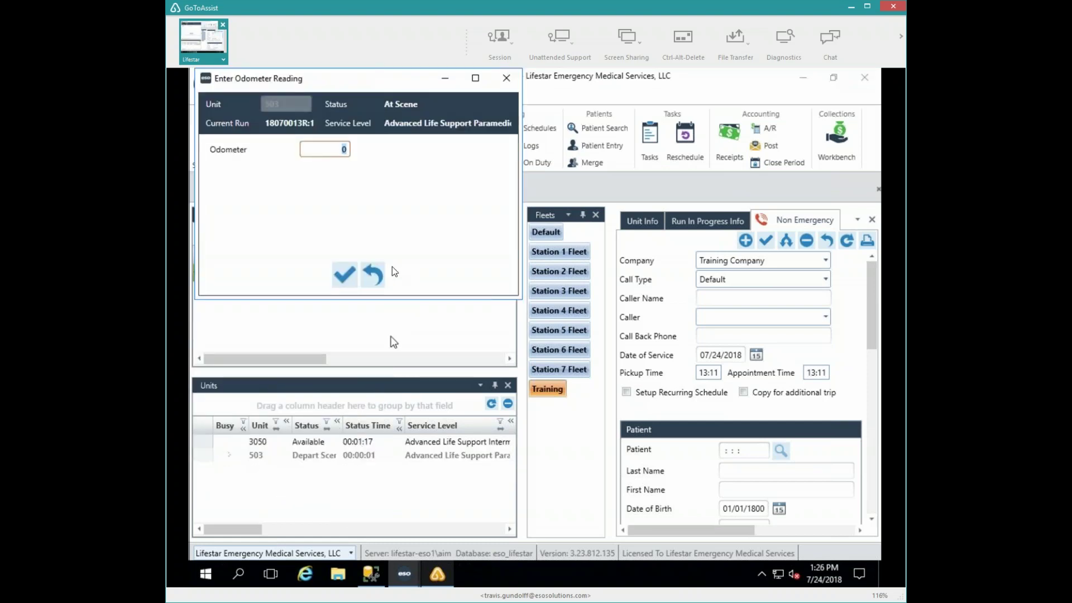
pyautogui.press('Return')
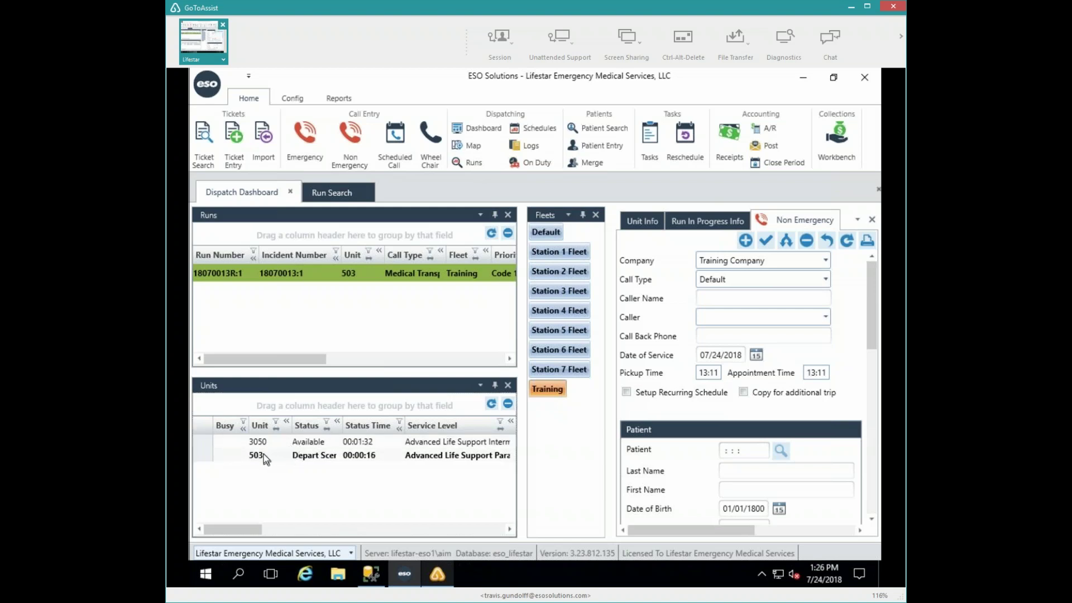
pyautogui.doubleClick(264, 454)
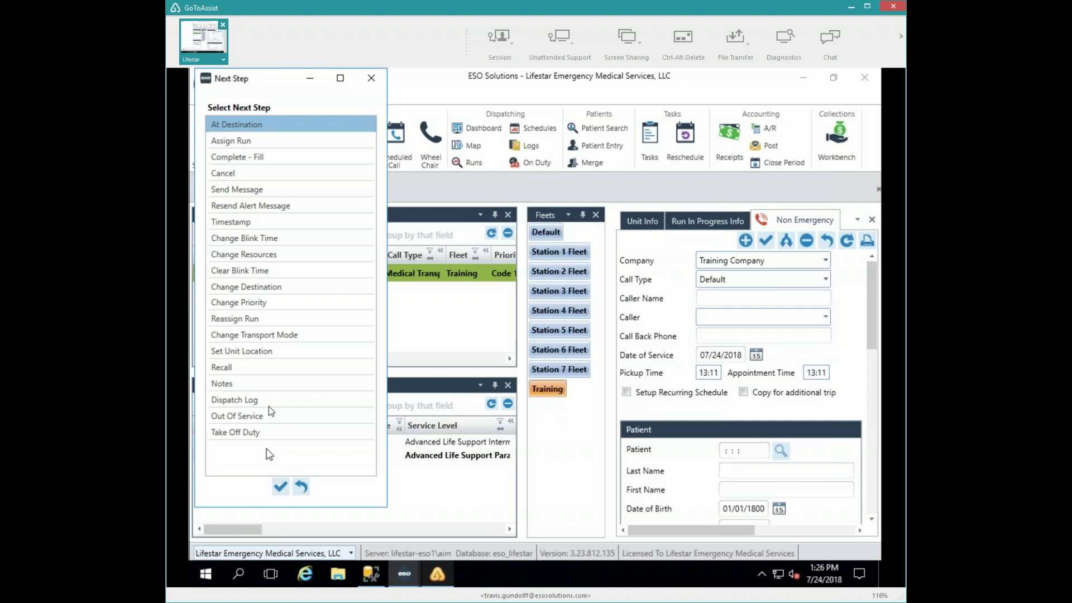
# - Change unit 503's destination to St Josephs Hospital in West Bend
pyautogui.click(234, 287)
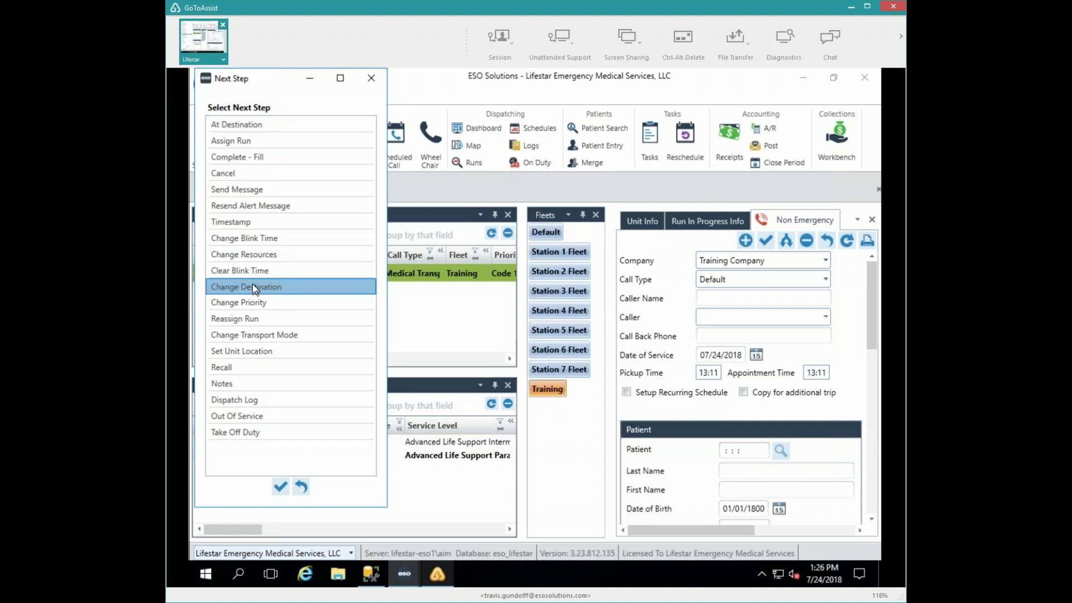
pyautogui.doubleClick(299, 286)
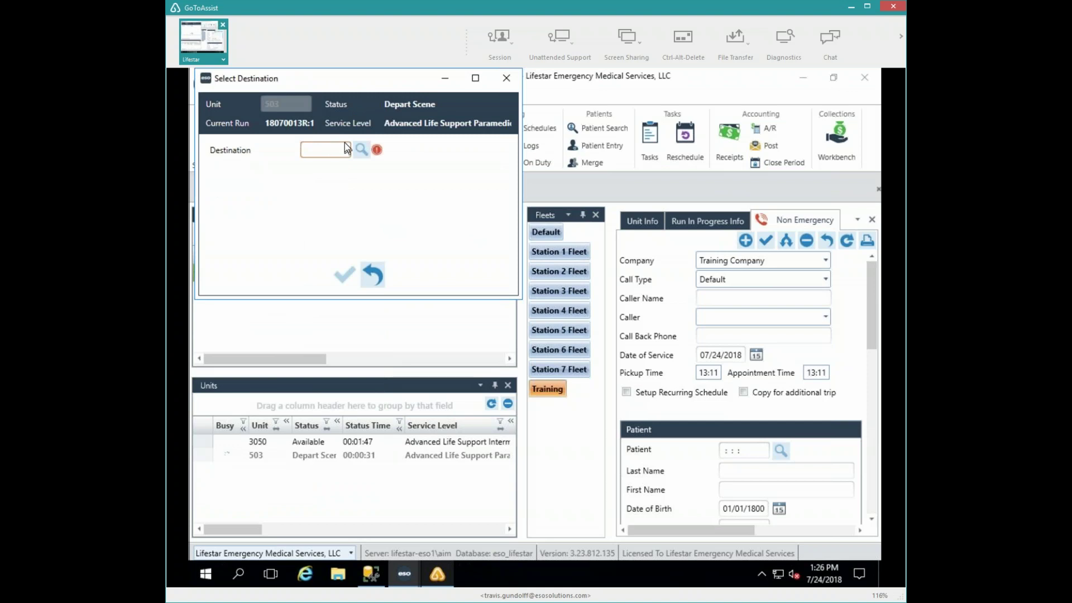
pyautogui.write('STJWB')
pyautogui.press('Tab')
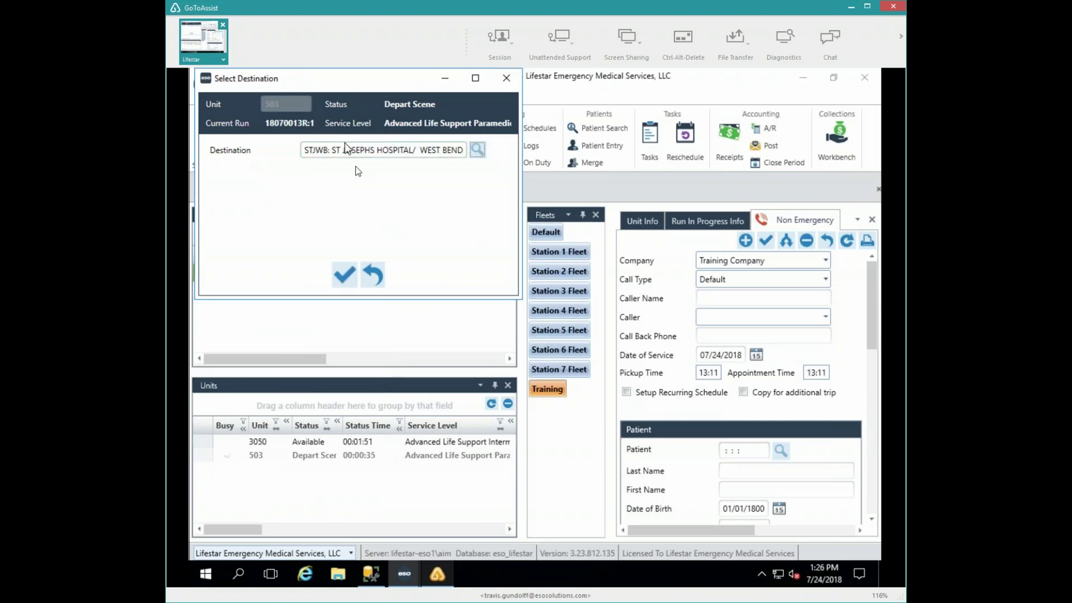
pyautogui.click(345, 275)
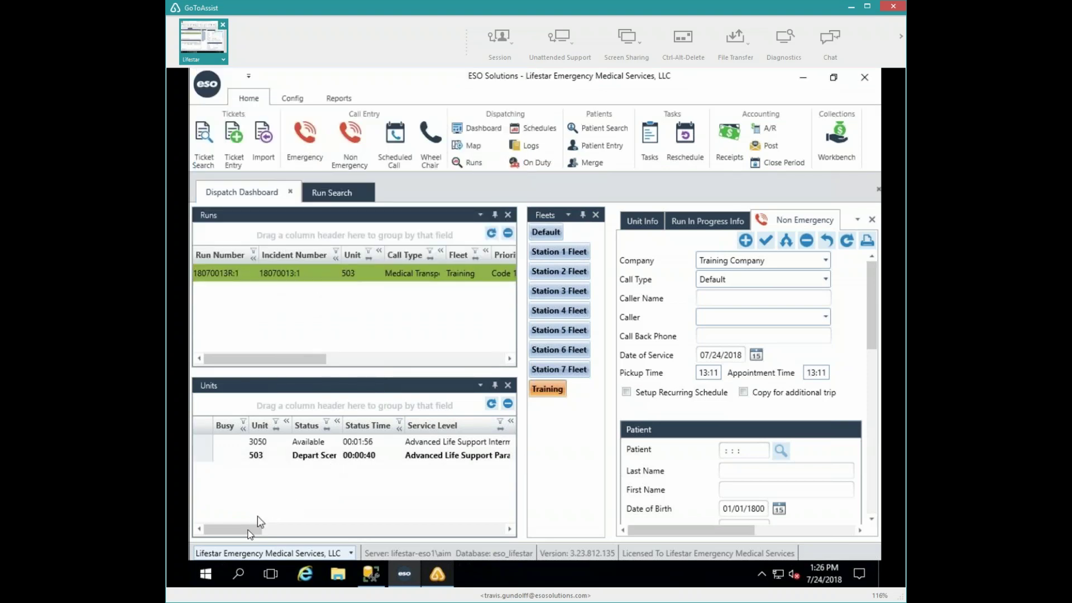
# - Bring up the Change Priority dialog for unit 503's run
pyautogui.moveTo(263, 532); pyautogui.dragTo(441, 528)
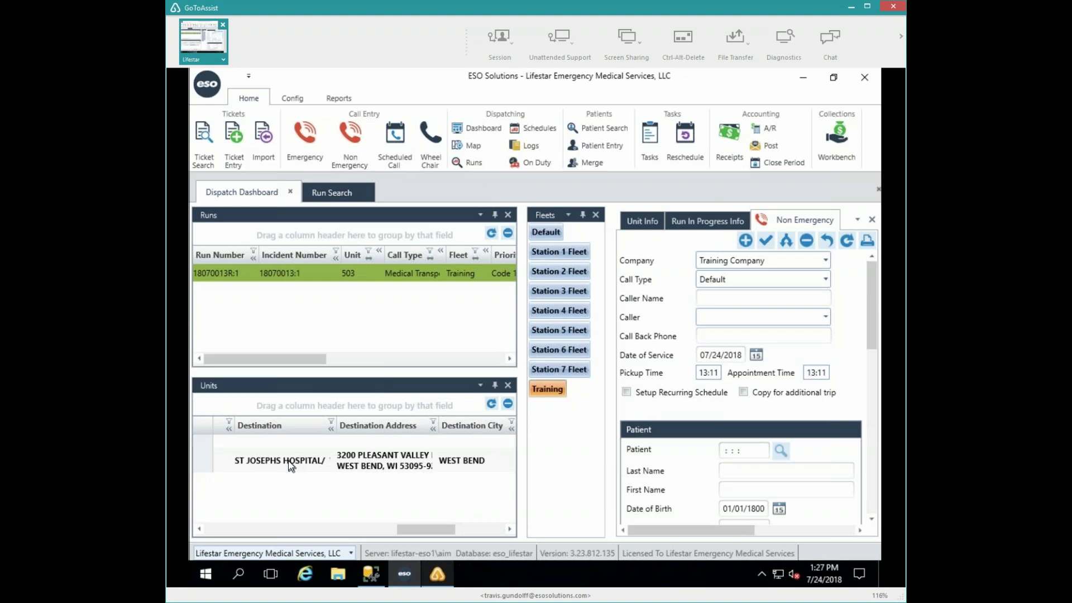
pyautogui.doubleClick(289, 466)
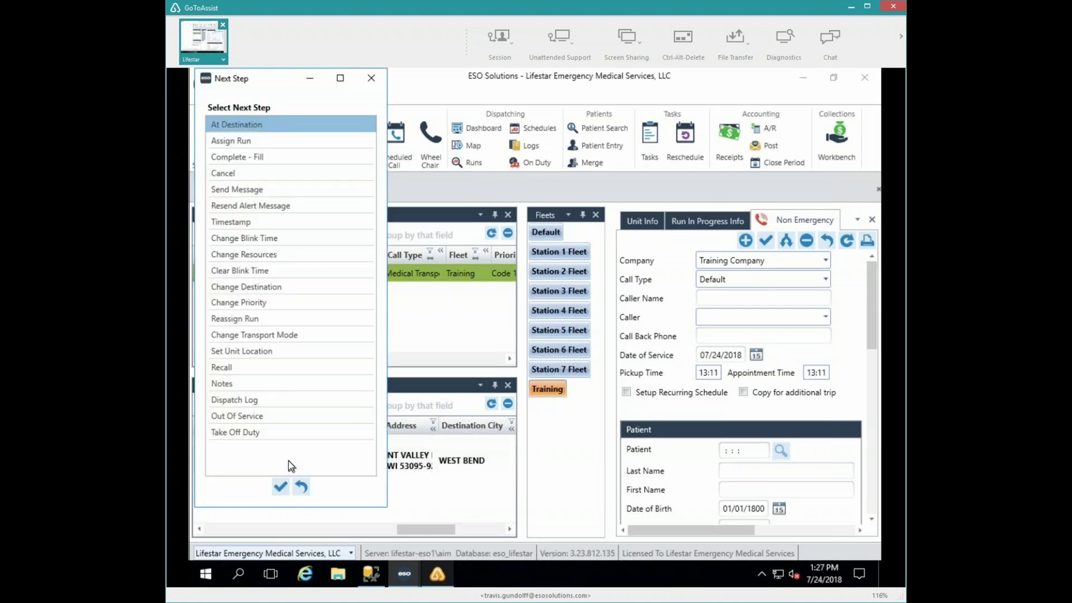
pyautogui.click(246, 305)
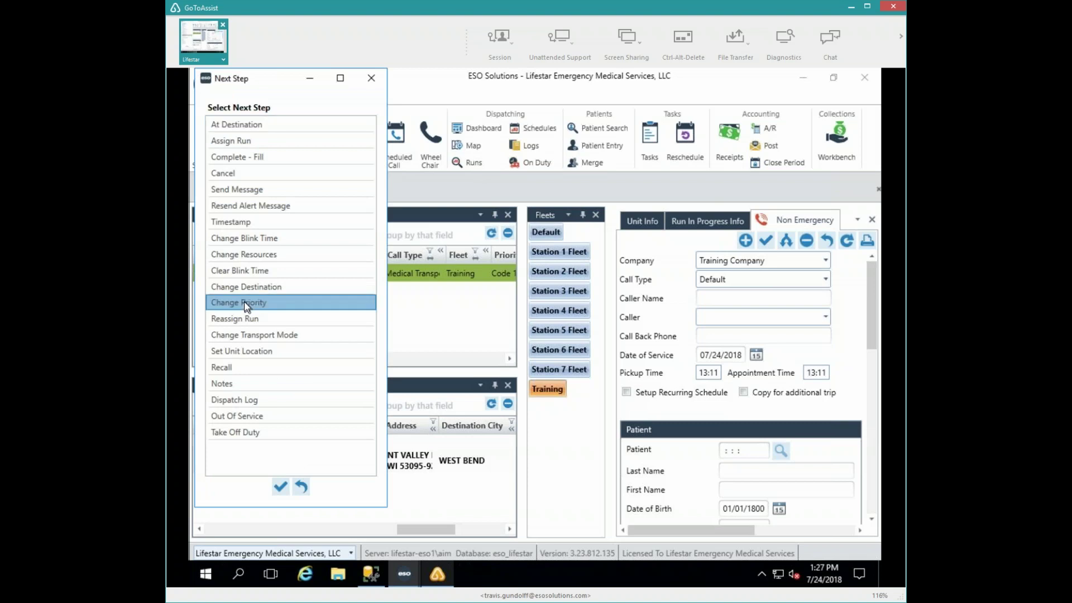
pyautogui.doubleClick(244, 302)
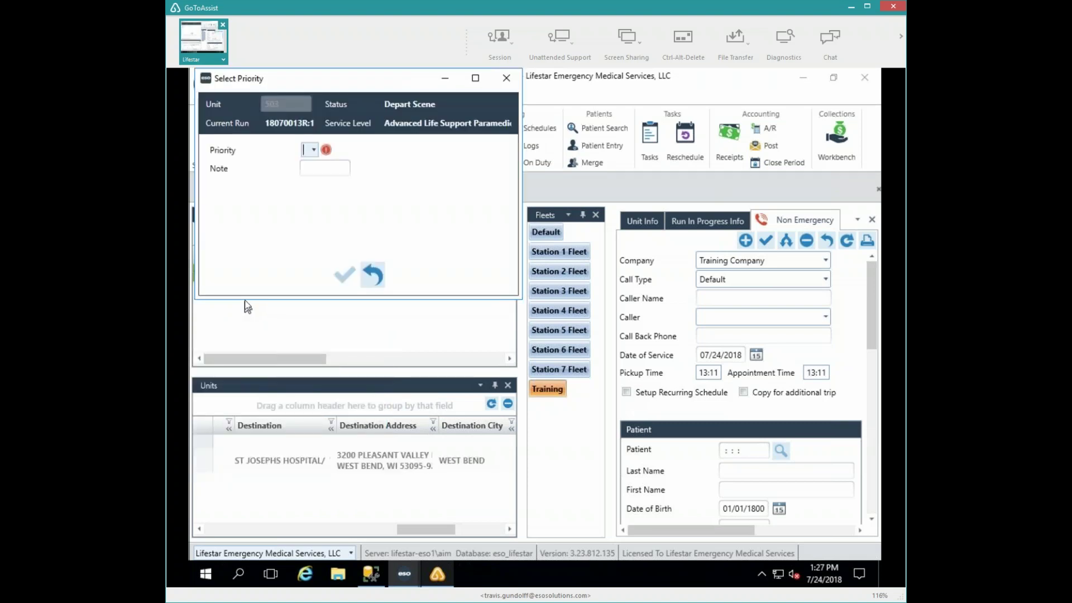
# - Set the priority to Code 2, Emergent with note 'Bleeding out. Needed to change destination and priority'
pyautogui.click(314, 150)
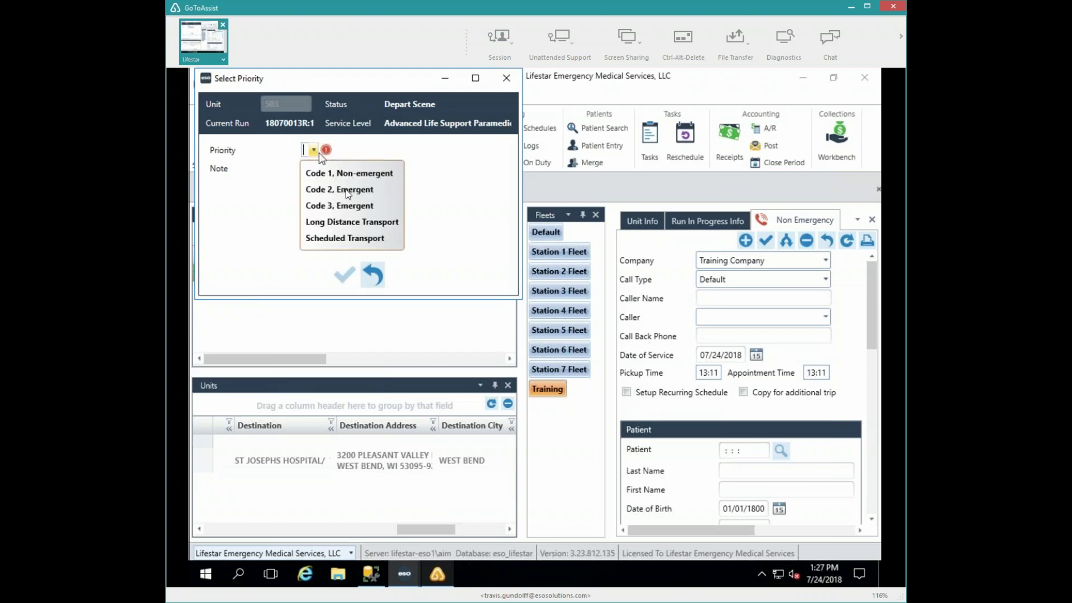
pyautogui.click(347, 190)
pyautogui.click(315, 170)
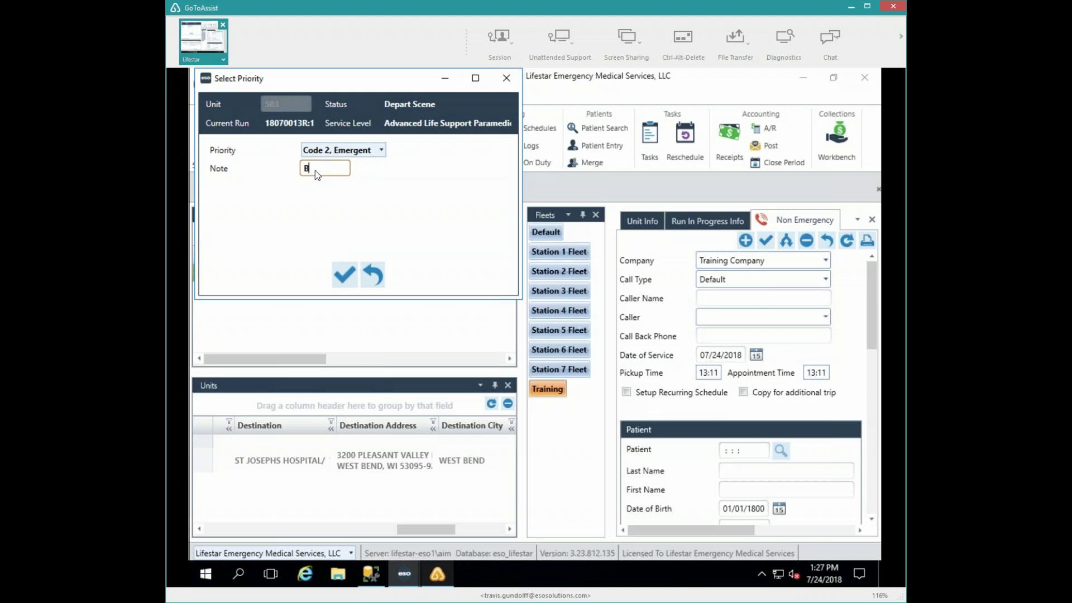
pyautogui.write('Bleeding out.  Needed to chan')
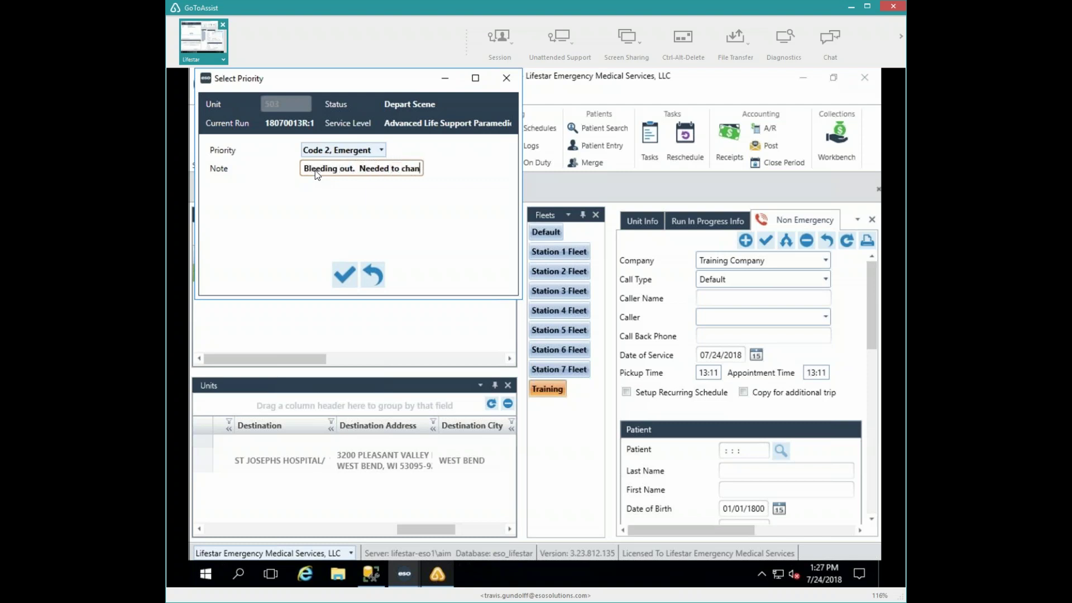
pyautogui.write('ge destination')
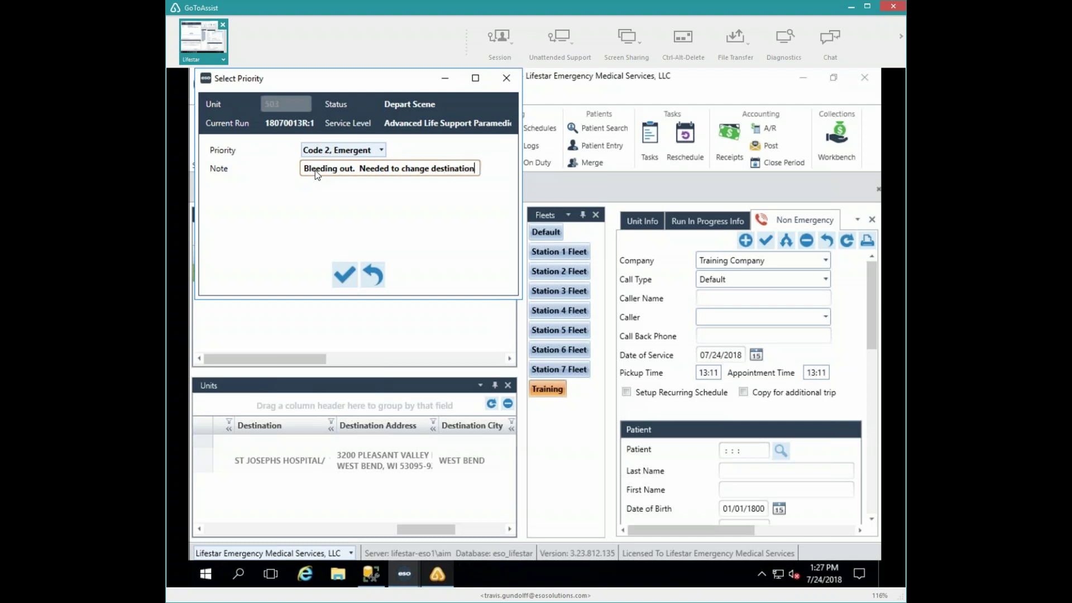
pyautogui.write(' and priority')
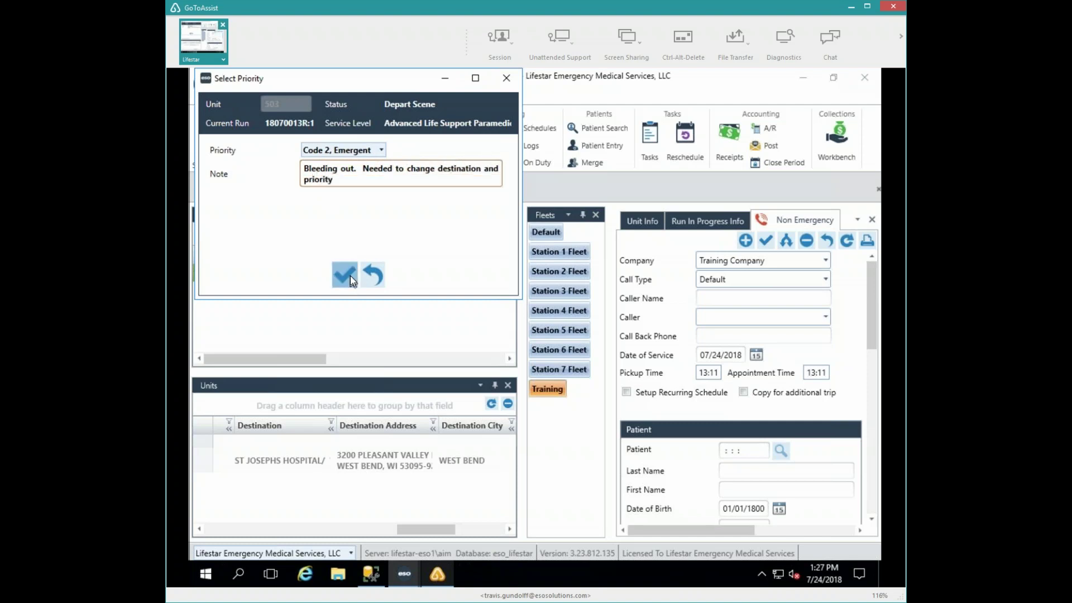
pyautogui.click(350, 276)
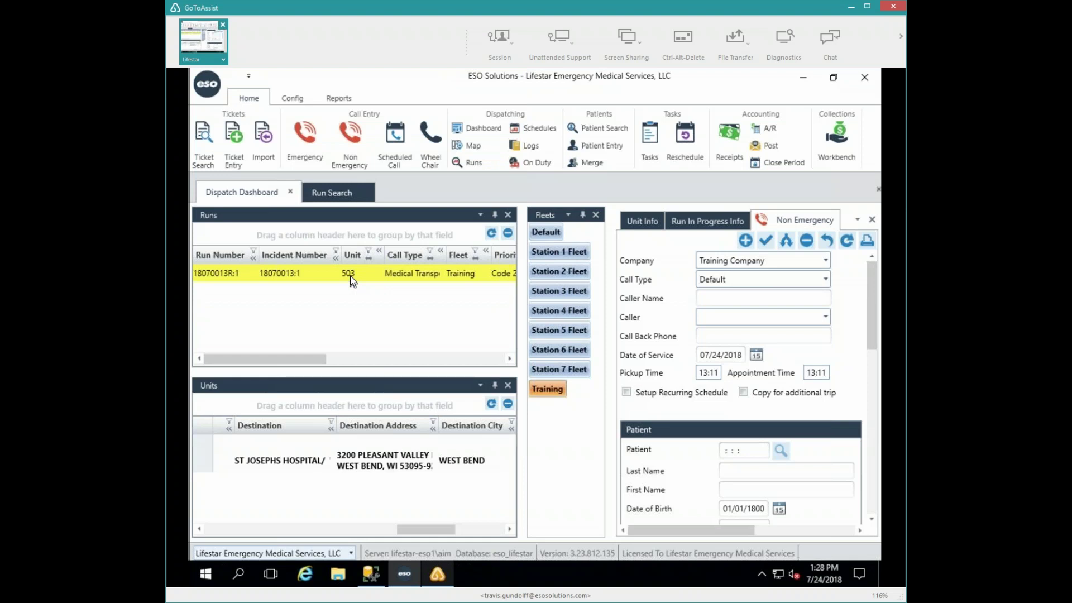
# - Take unit 503 to At Destination with odometer 42, then complete its run
pyautogui.click(297, 529)
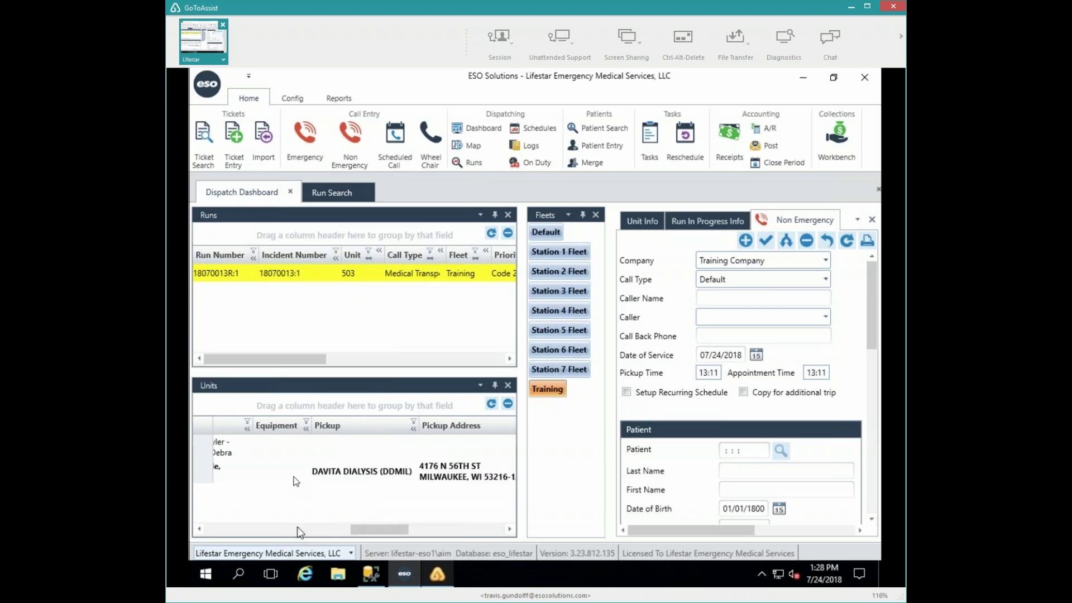
pyautogui.click(260, 527)
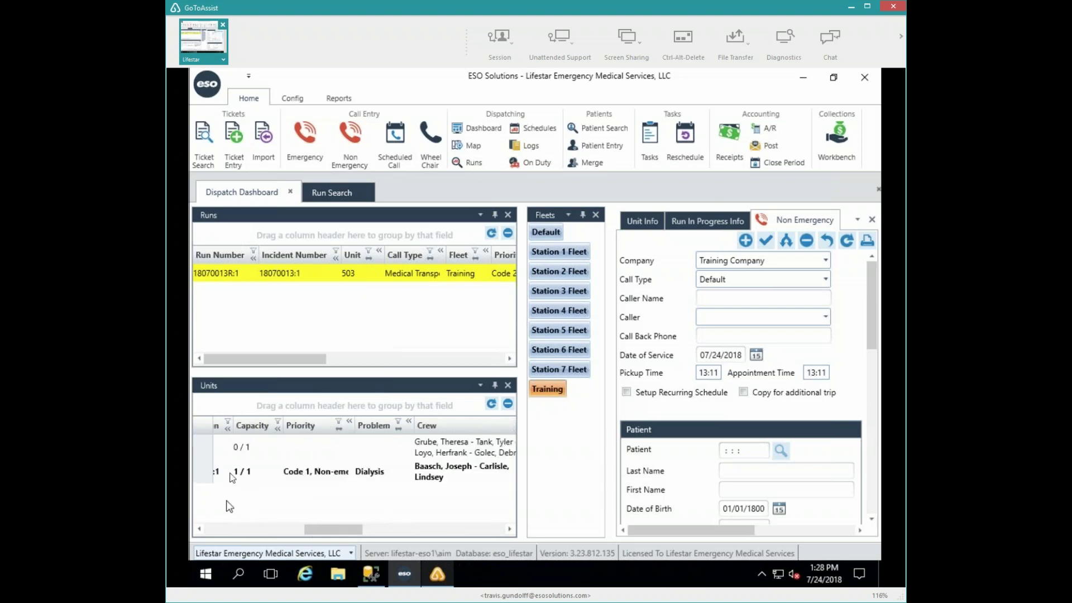
pyautogui.doubleClick(306, 467)
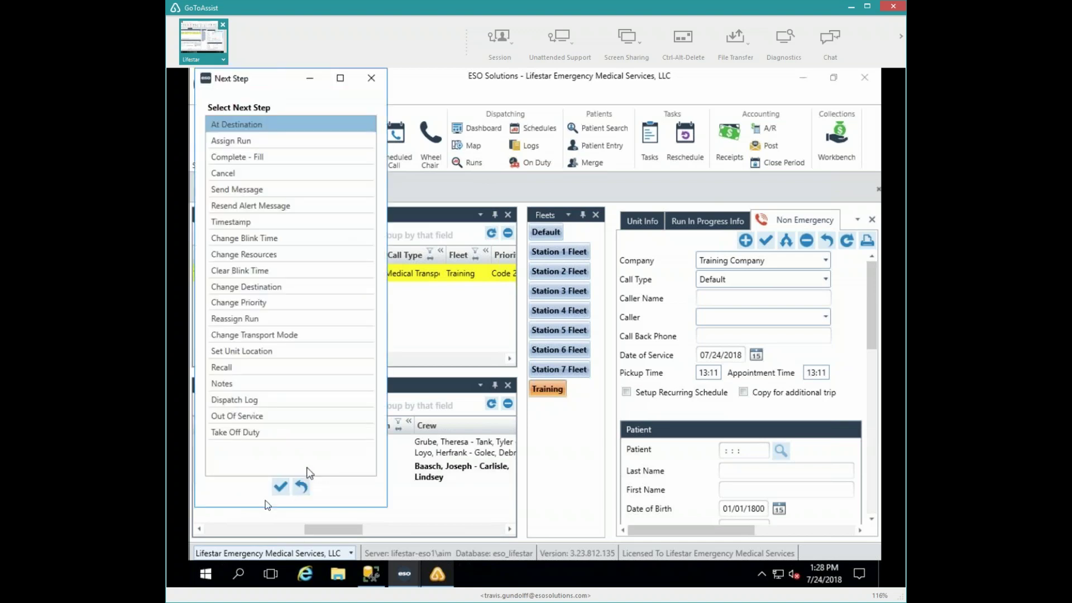
pyautogui.click(279, 487)
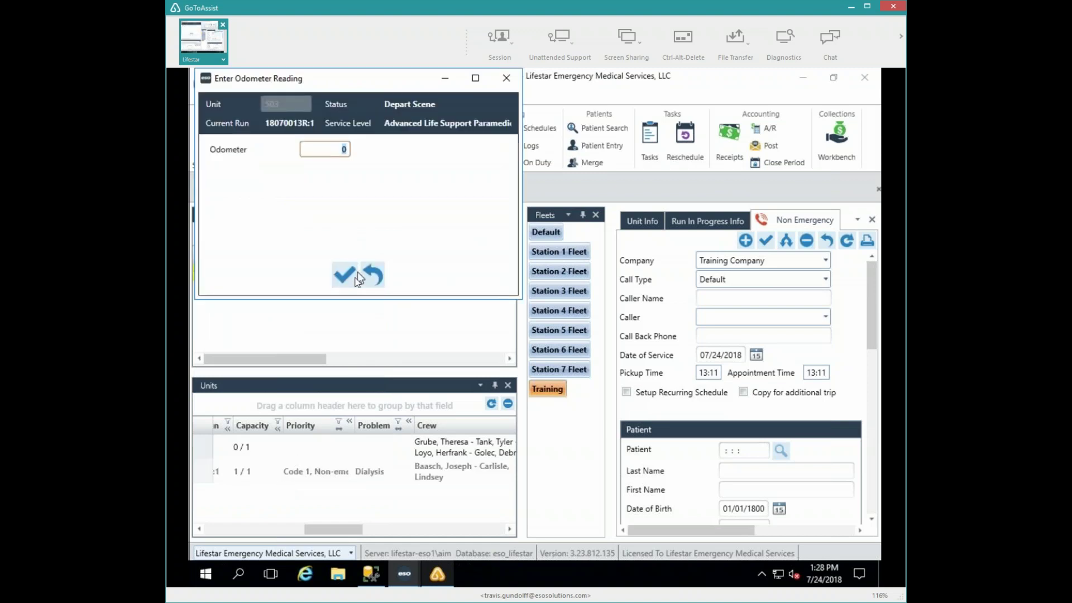
pyautogui.write('42')
pyautogui.click(355, 280)
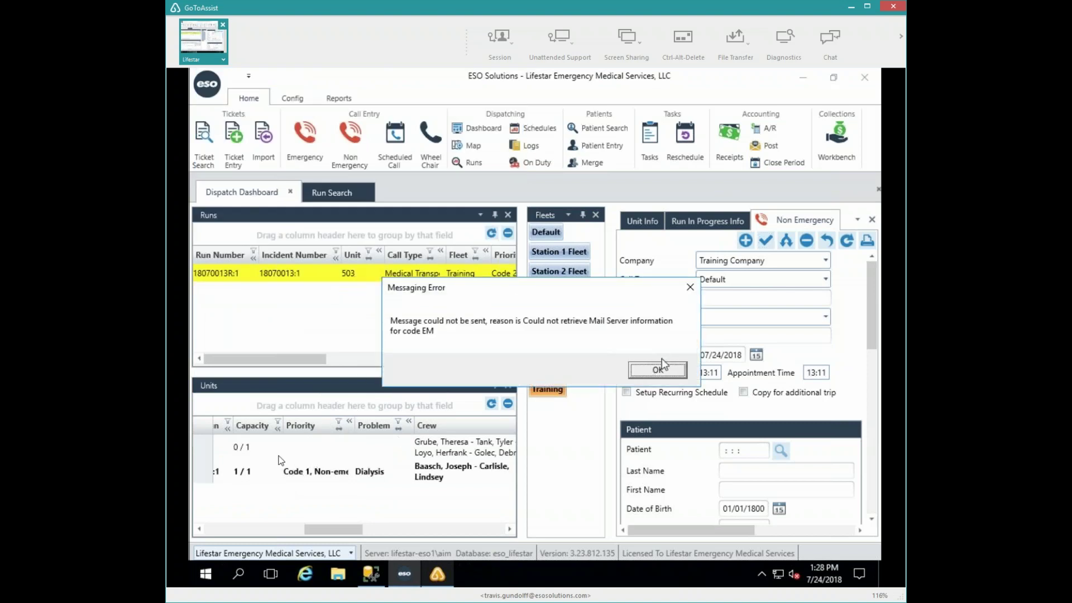
pyautogui.click(638, 371)
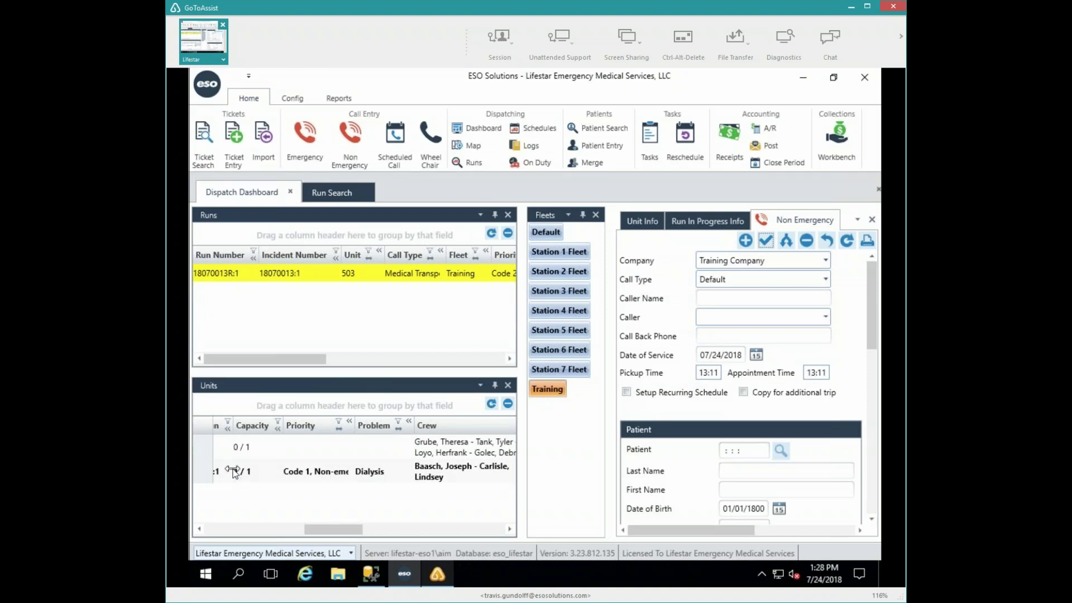
pyautogui.doubleClick(266, 474)
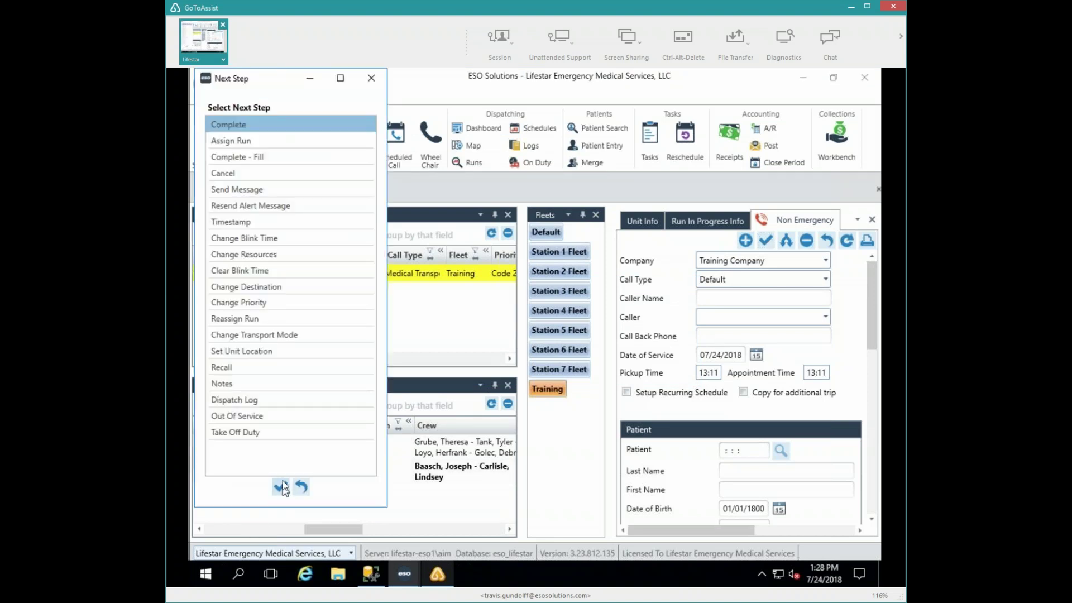
pyautogui.click(280, 486)
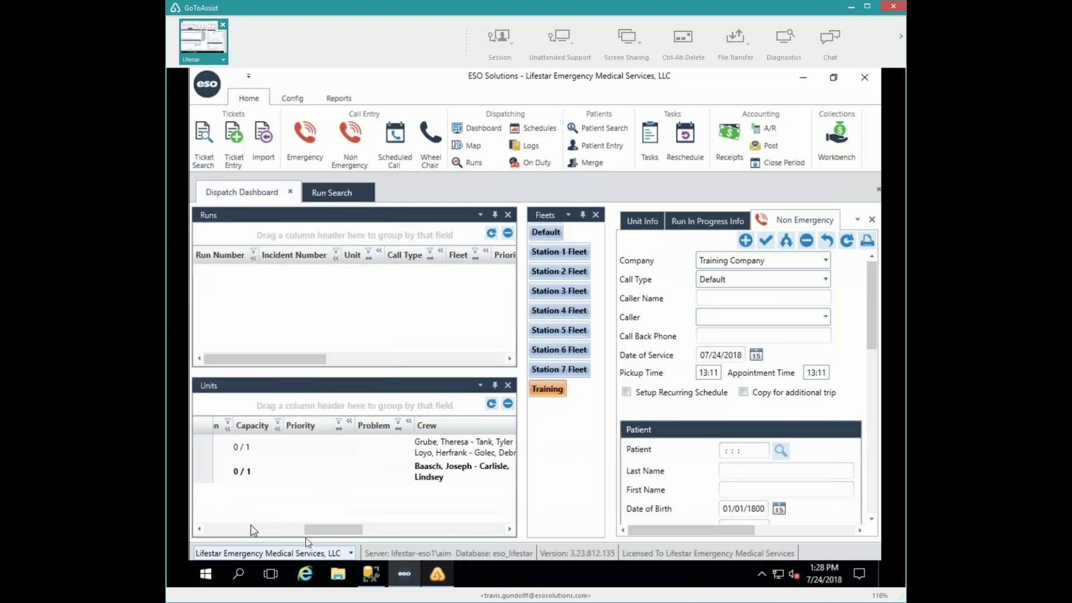
# - Set the new call's type to Medical Transport/Interfacility
pyautogui.moveTo(310, 529); pyautogui.dragTo(193, 537)
pyautogui.click(255, 531)
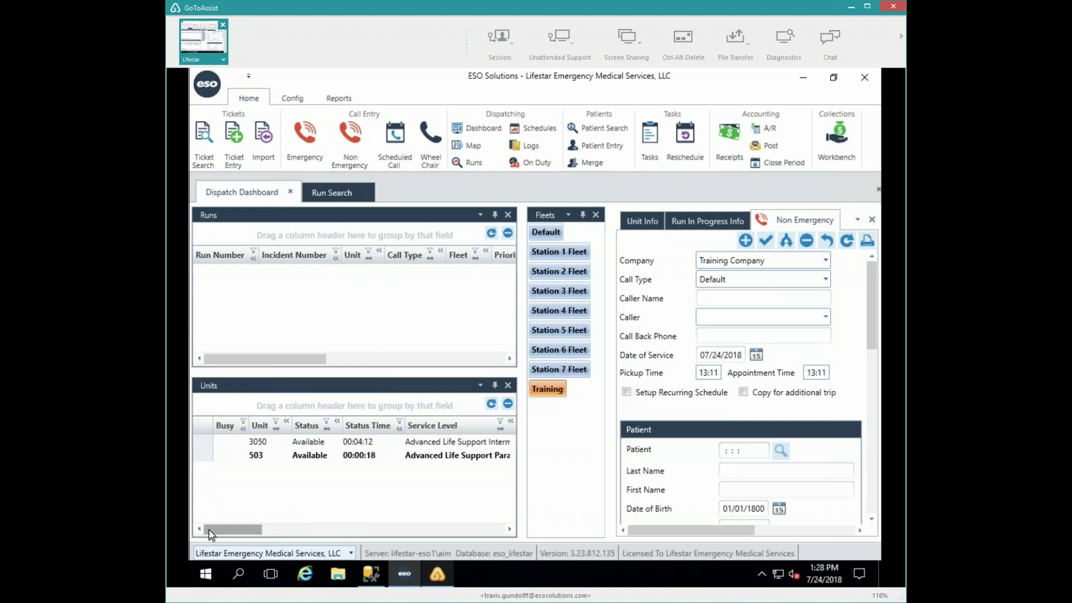
pyautogui.click(824, 279)
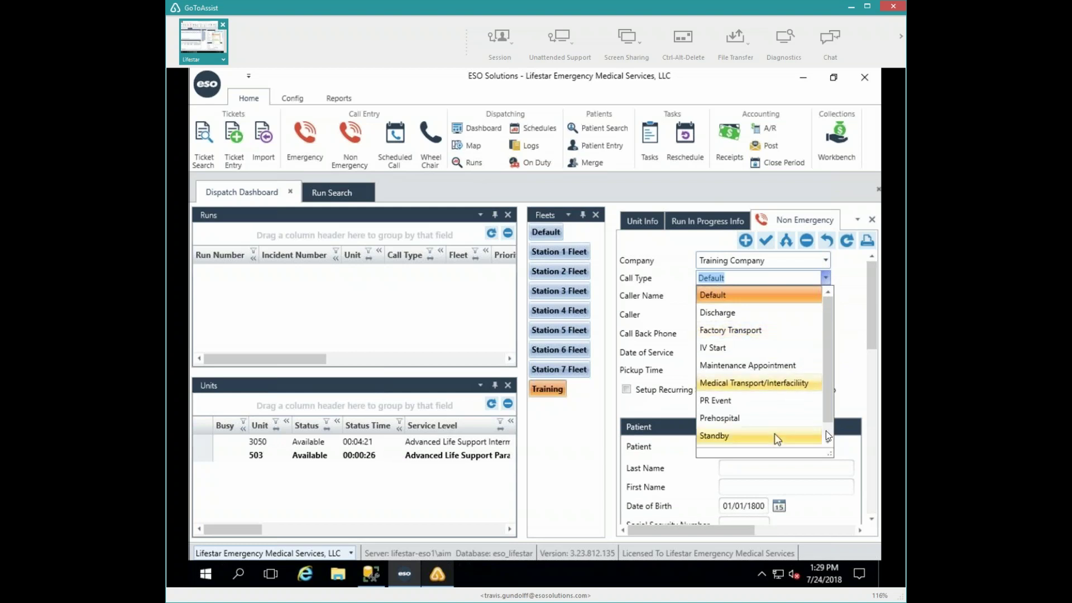
pyautogui.scroll(-1, 826, 430)
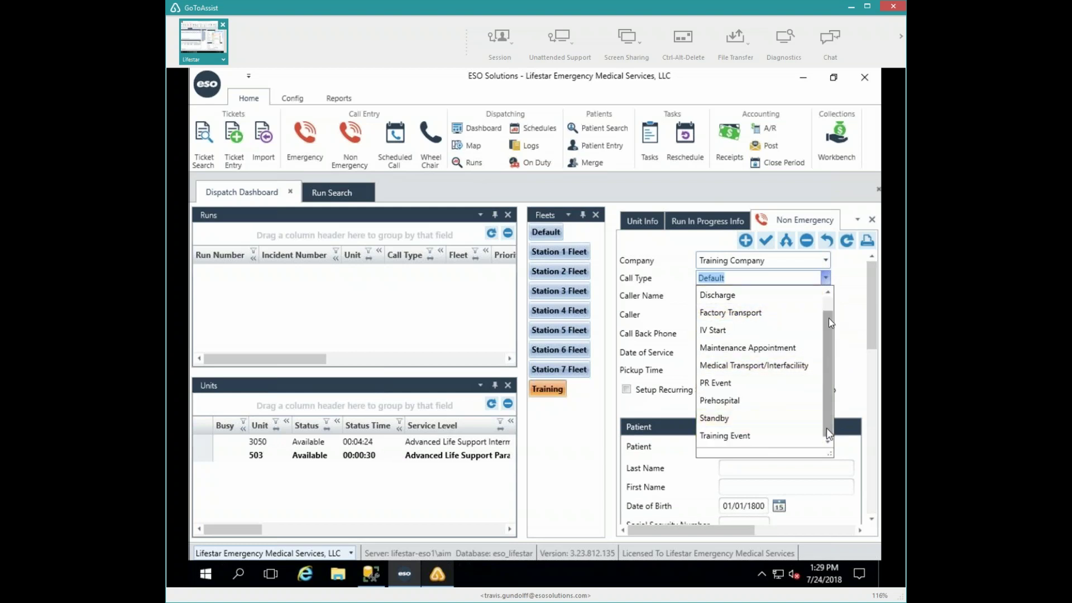
pyautogui.click(772, 364)
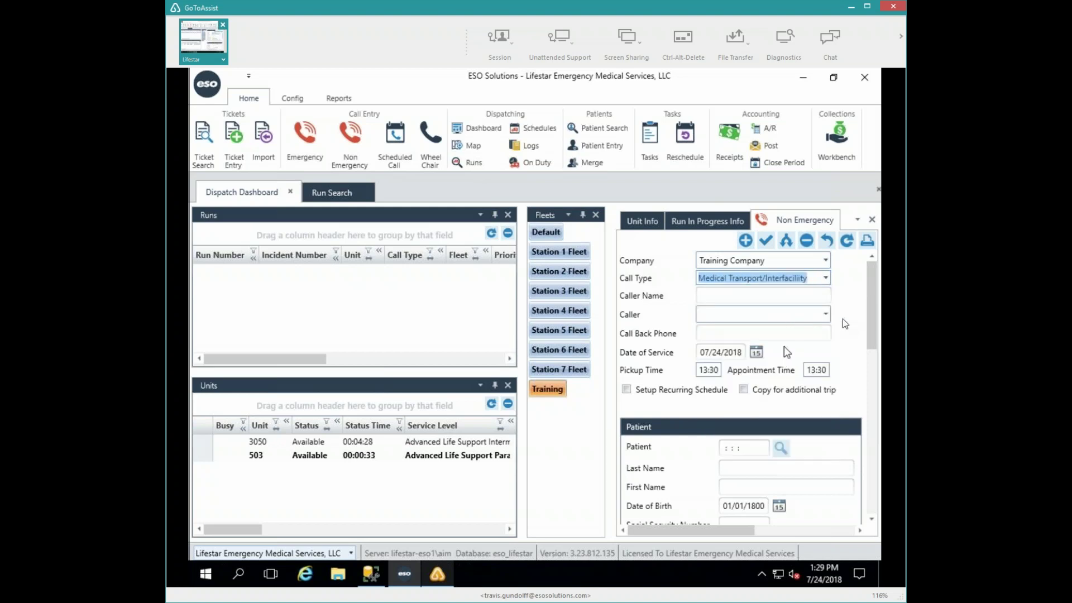
# - Set the caller type to Family and enter the call back phone number
pyautogui.click(825, 316)
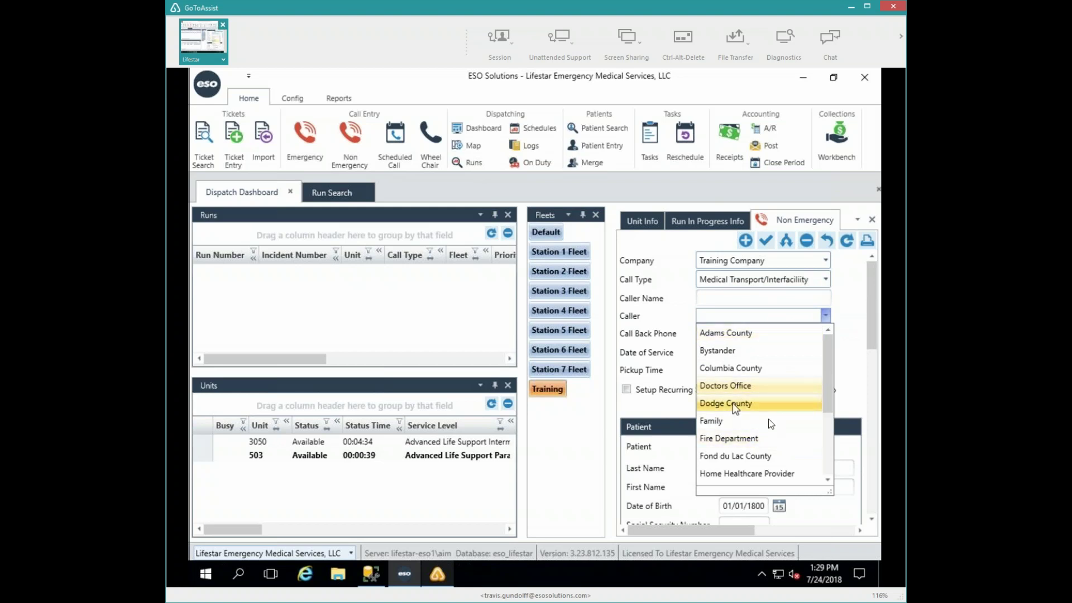
pyautogui.click(717, 421)
pyautogui.click(749, 333)
pyautogui.write('5555555551')
# - Keep date of service 07/24/2018 and set pickup and appointment times to 20:00
pyautogui.press('Tab')
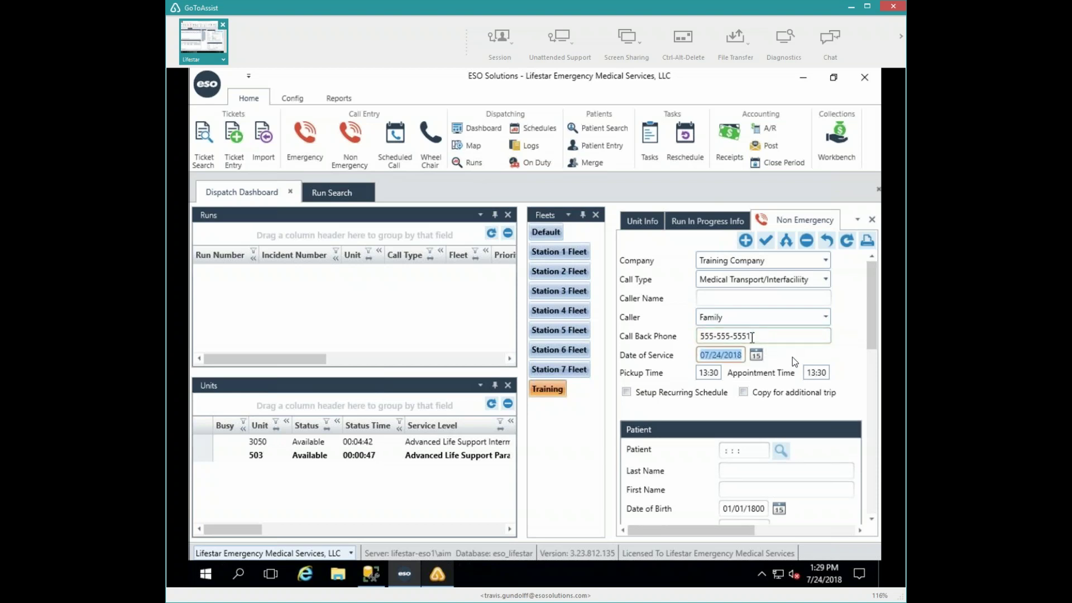
pyautogui.press('Tab')
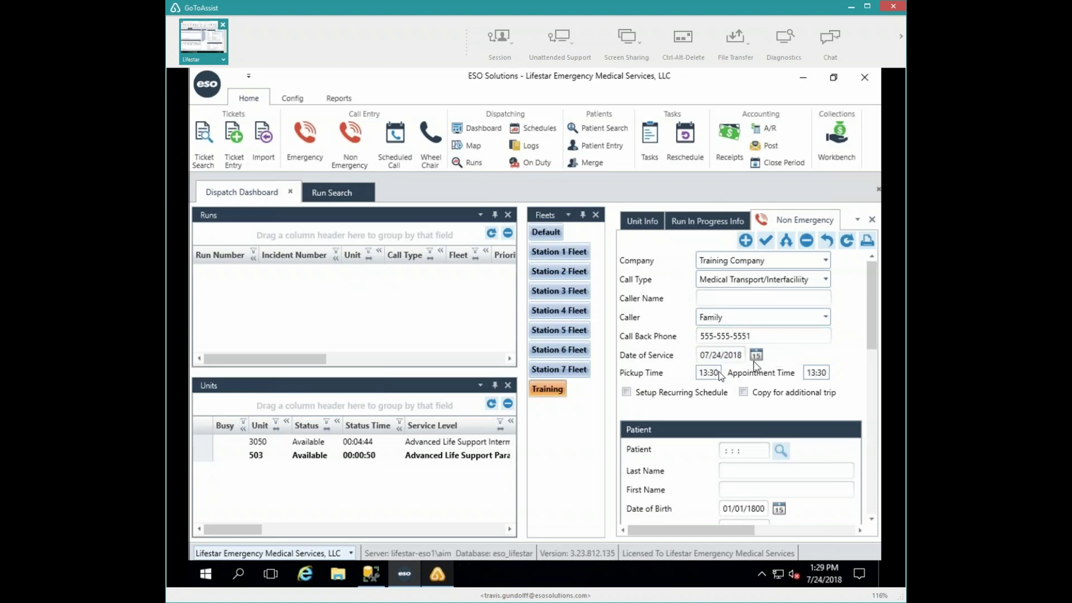
pyautogui.press('Tab')
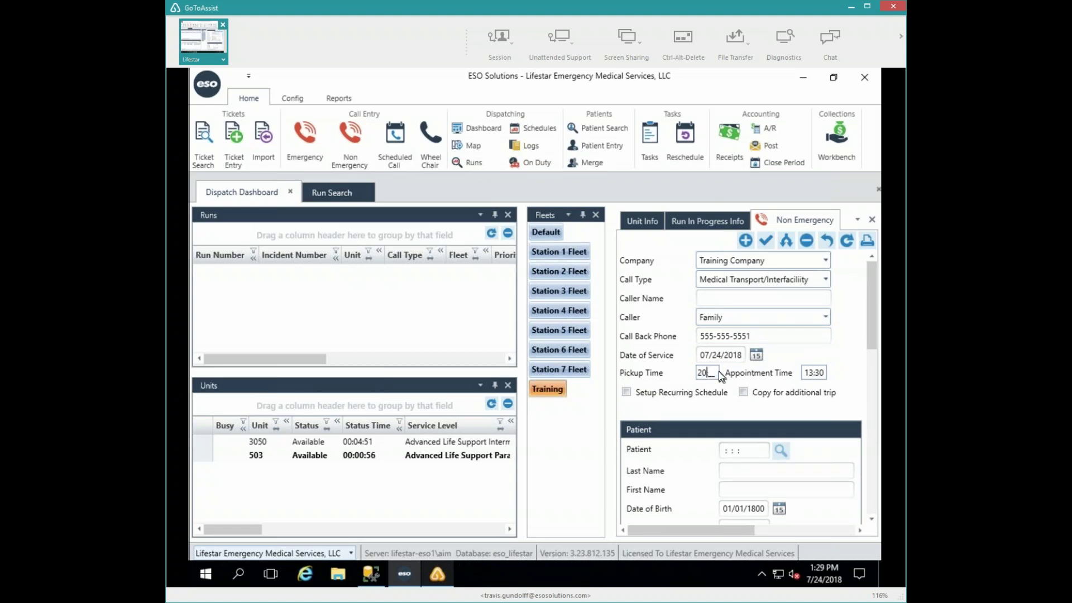
pyautogui.press('Tab')
pyautogui.write('2000')
pyautogui.press('Tab')
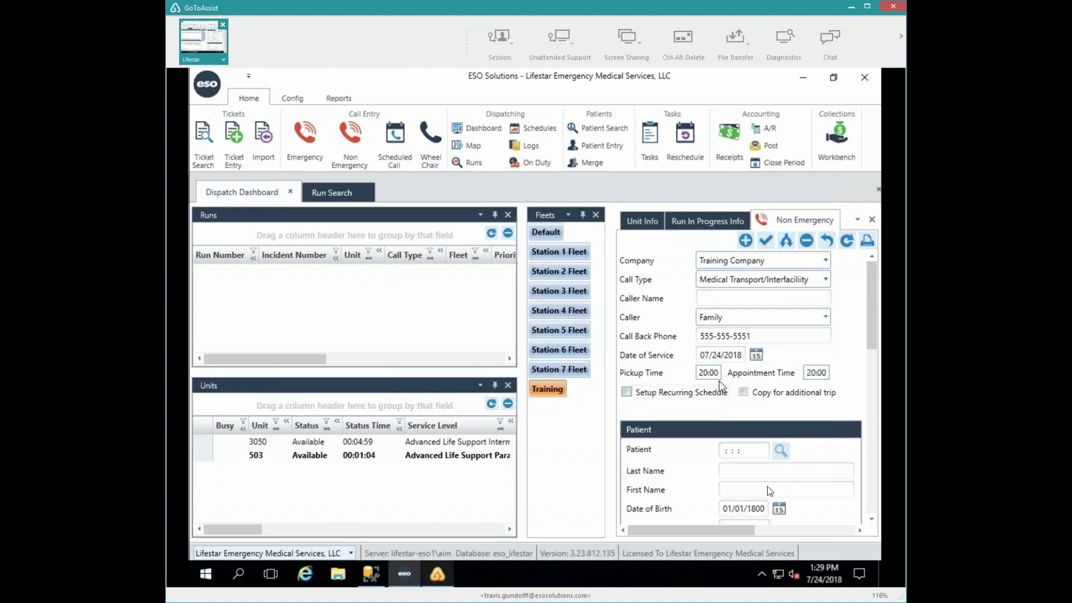
# - Set problem Cardiac, service level Advanced Life Support Intermediate, and fleet Training
pyautogui.click(776, 529)
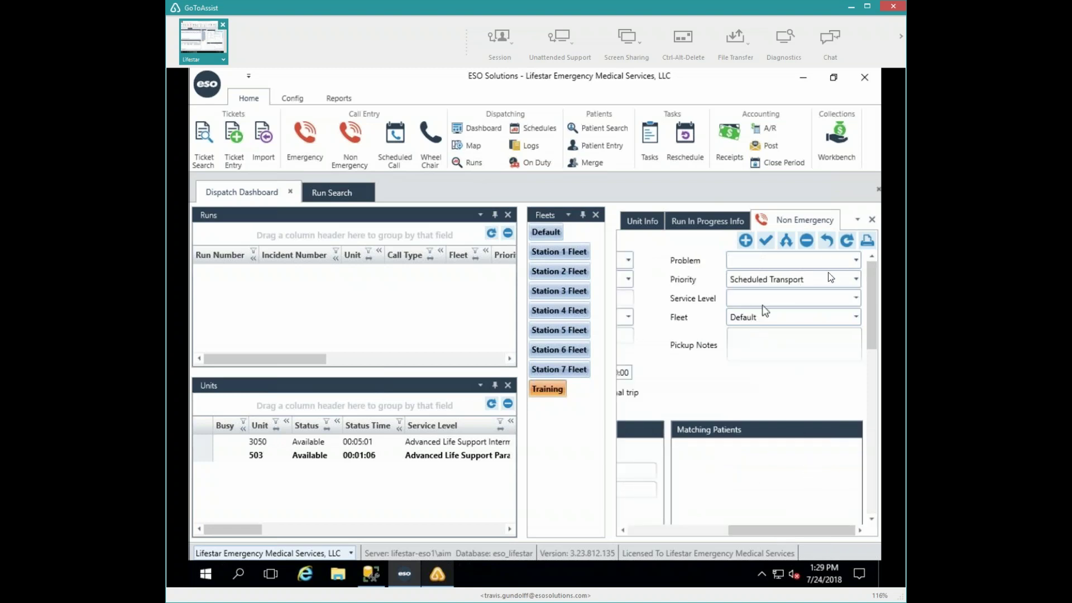
pyautogui.click(856, 260)
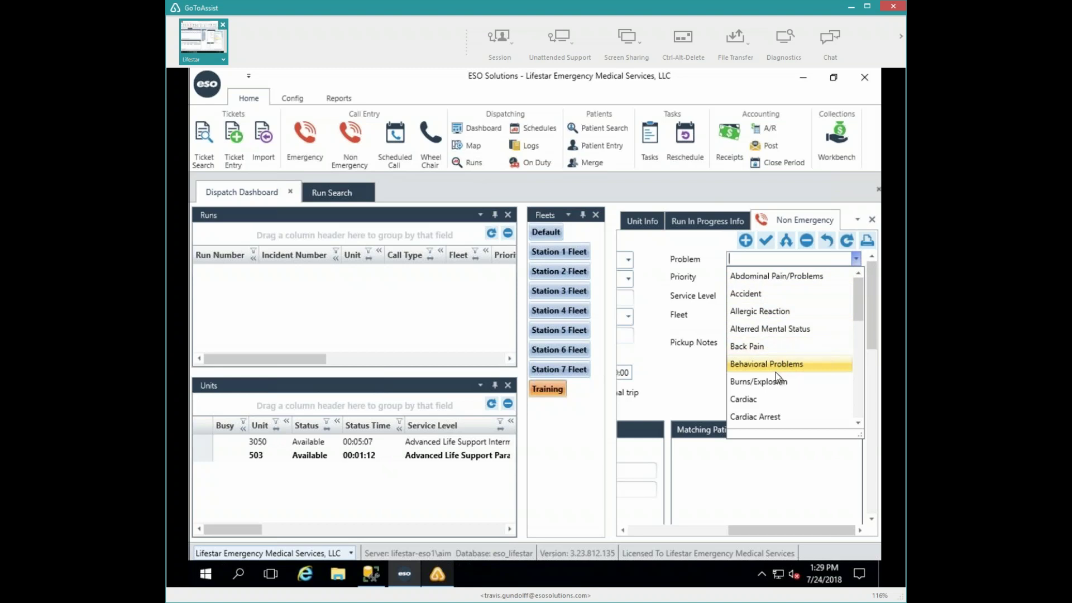
pyautogui.click(749, 397)
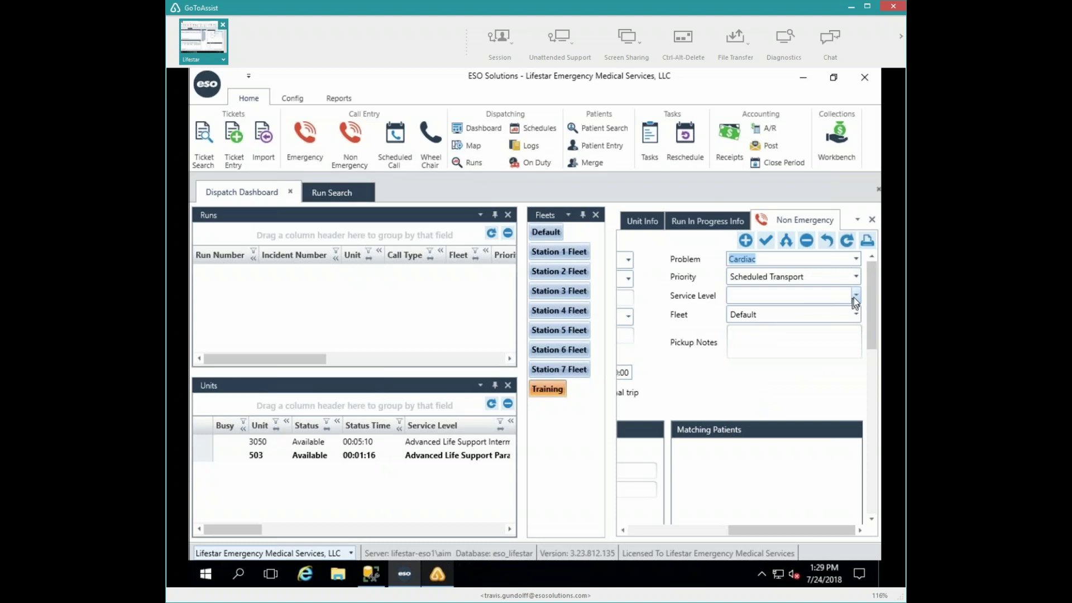
pyautogui.click(854, 299)
pyautogui.click(854, 302)
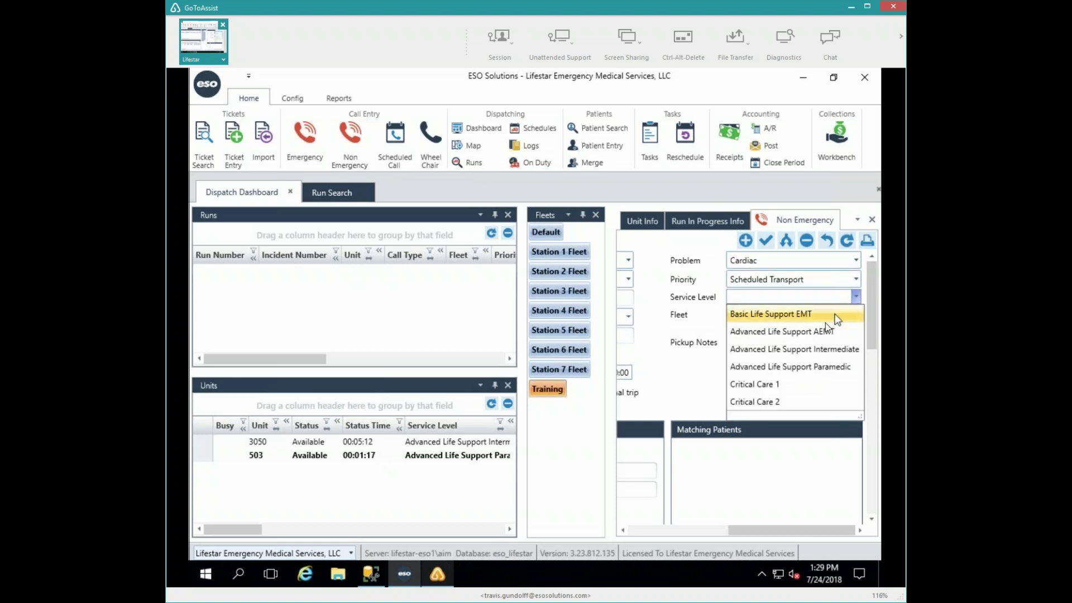
pyautogui.click(792, 350)
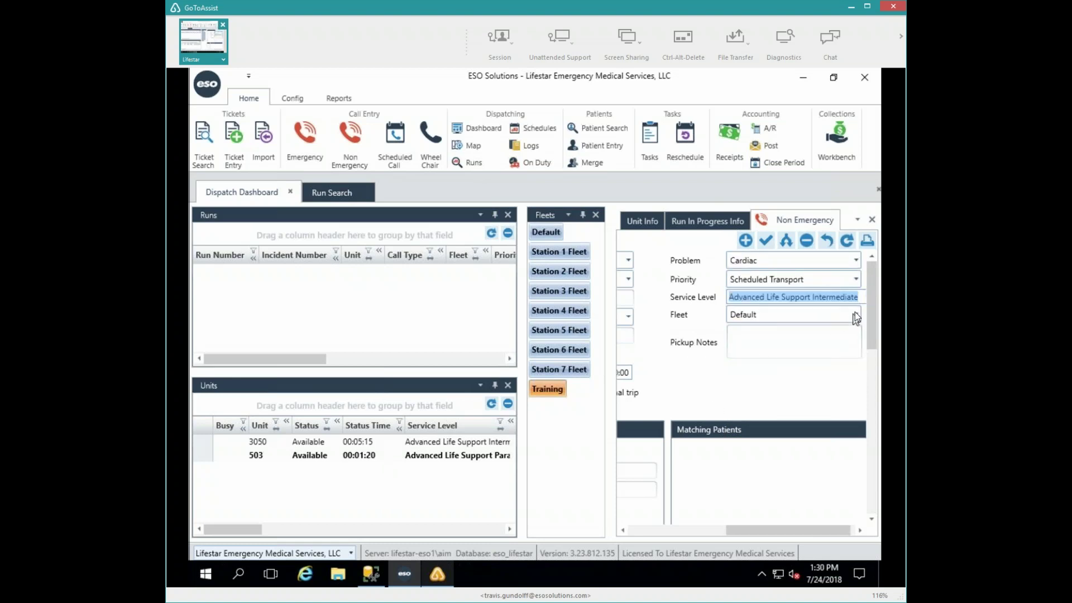
pyautogui.click(856, 314)
pyautogui.click(855, 315)
pyautogui.click(754, 473)
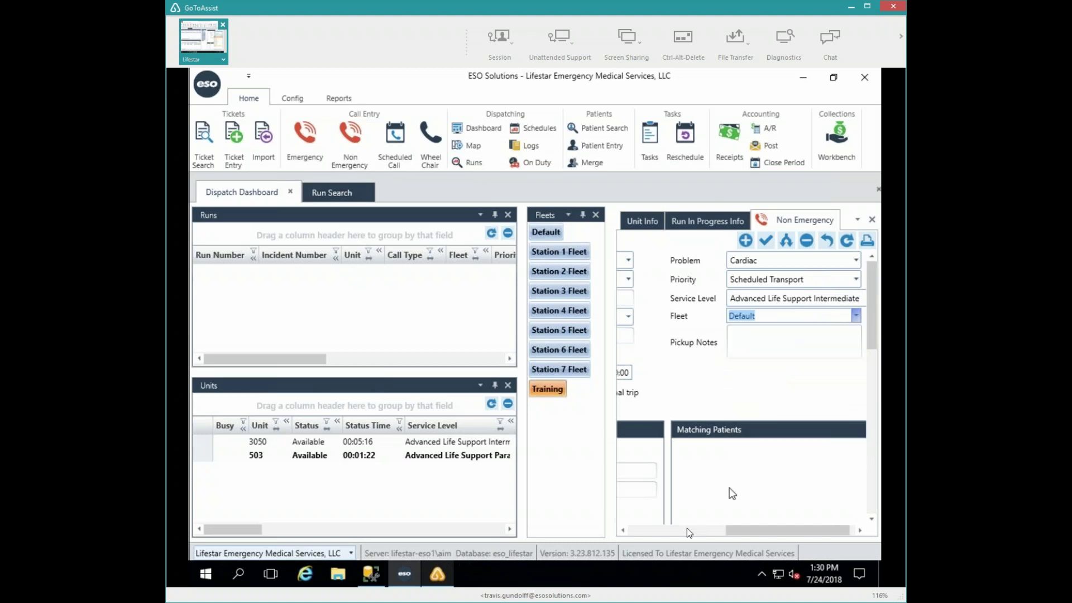
# - Enter the patient's last name to list matching patients
pyautogui.click(681, 532)
pyautogui.click(735, 474)
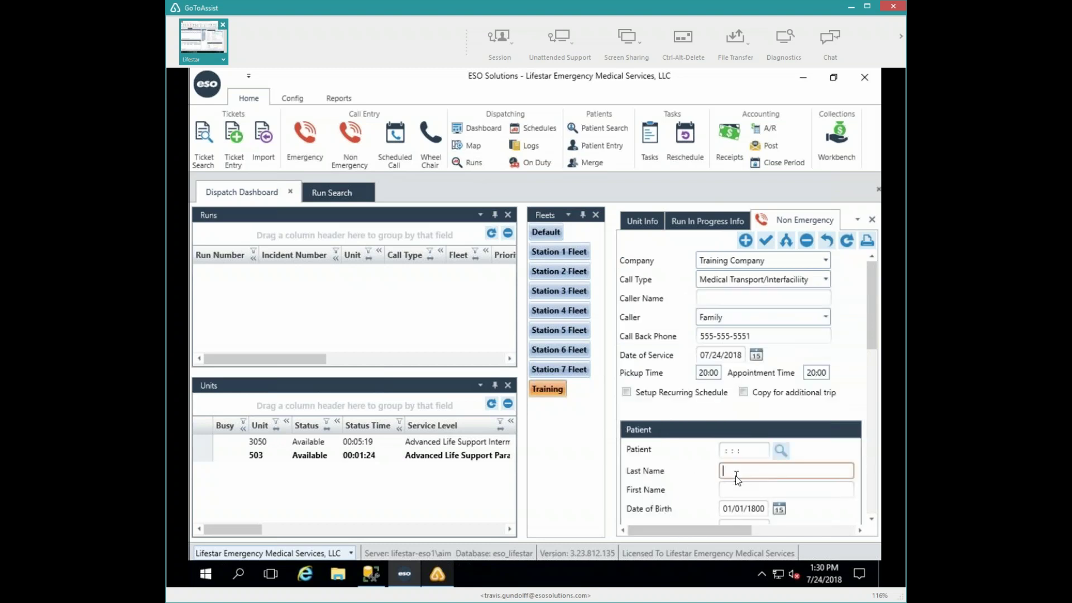
pyautogui.write('Duck')
pyautogui.press('Tab')
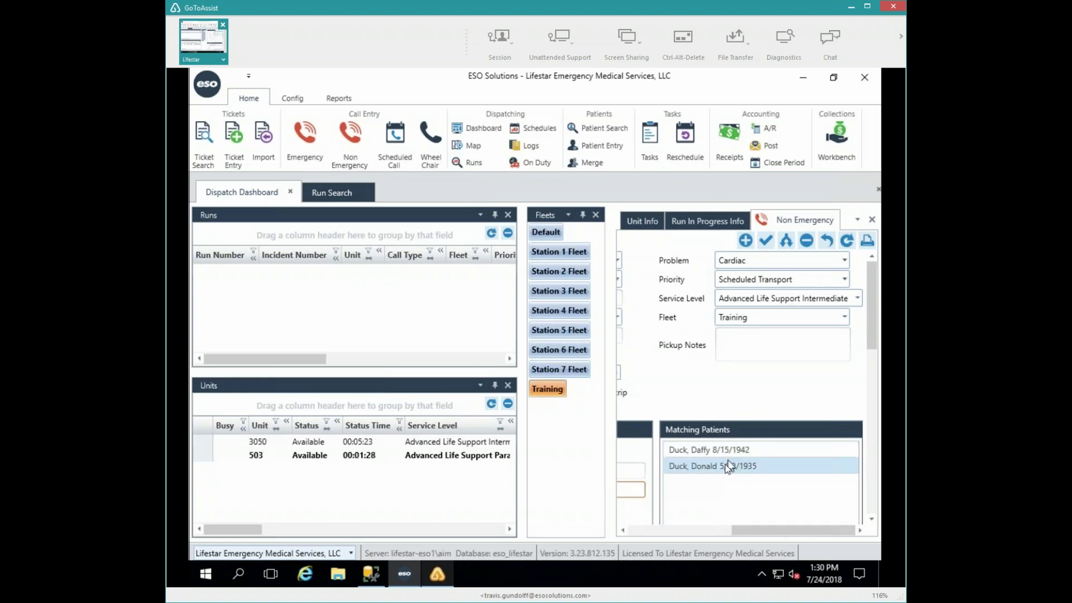
# - Load the second matching patient record into the call
pyautogui.click(725, 466)
pyautogui.click(725, 465)
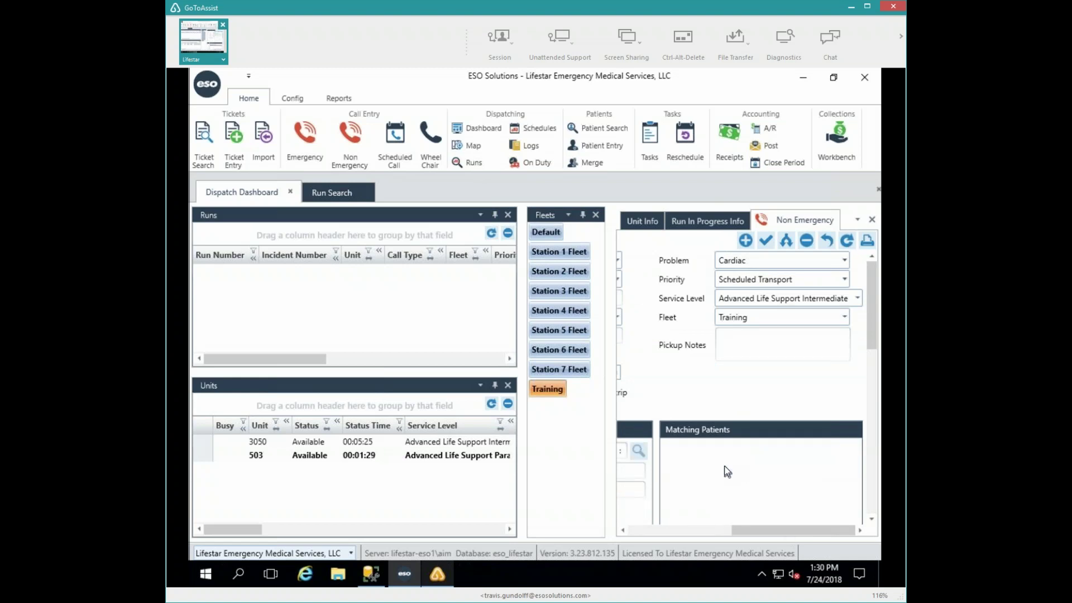
pyautogui.click(664, 531)
pyautogui.scroll(-4, 672, 493)
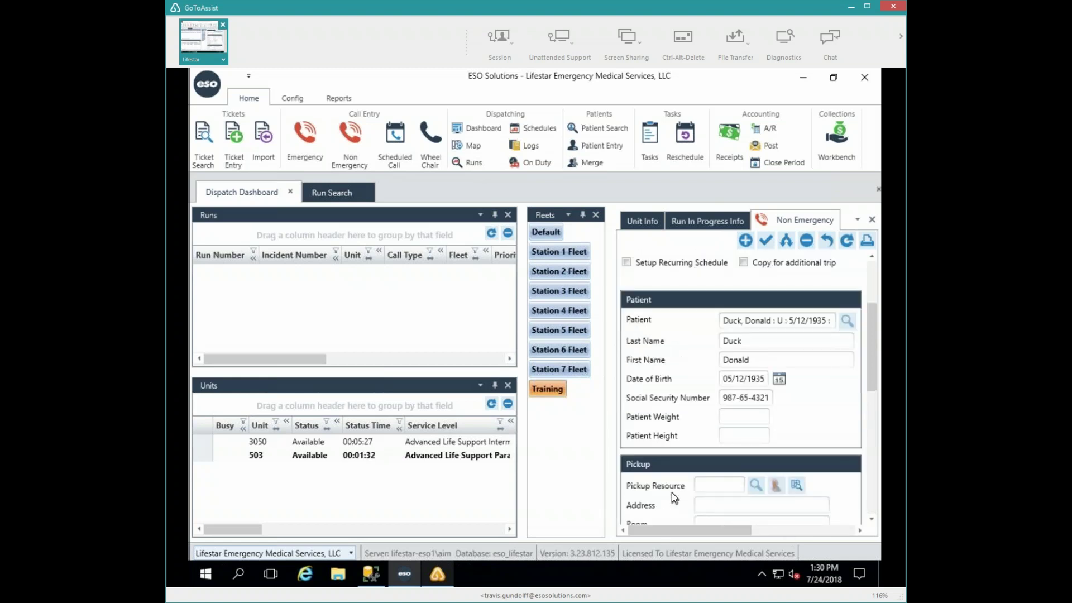
pyautogui.scroll(-1, 671, 493)
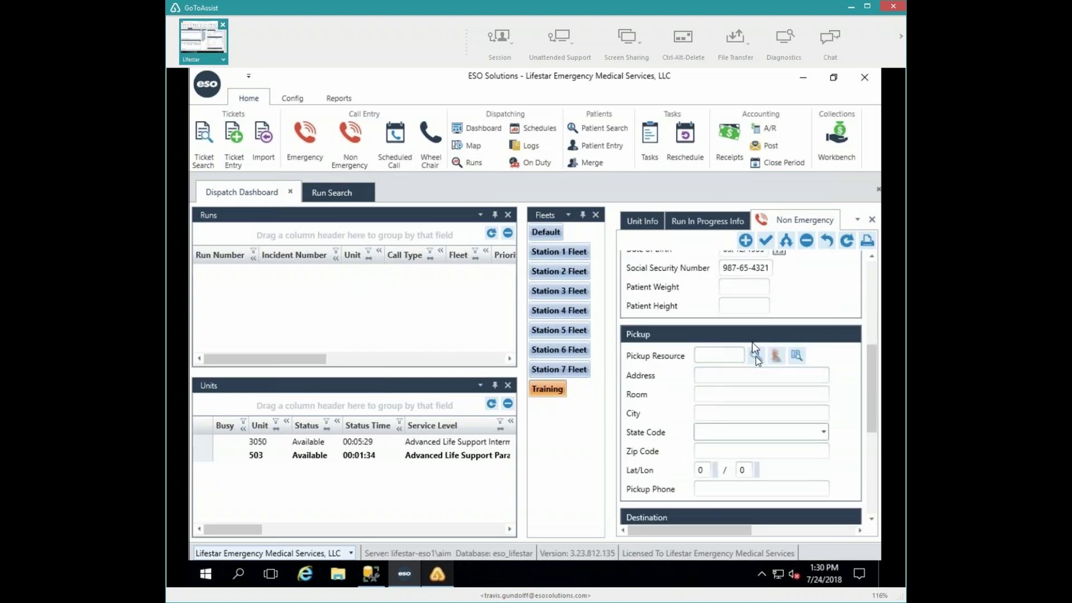
# - Set the pickup resource to the Physician ADVANCED HEALTHCARE/GERMANTOWN
pyautogui.click(757, 357)
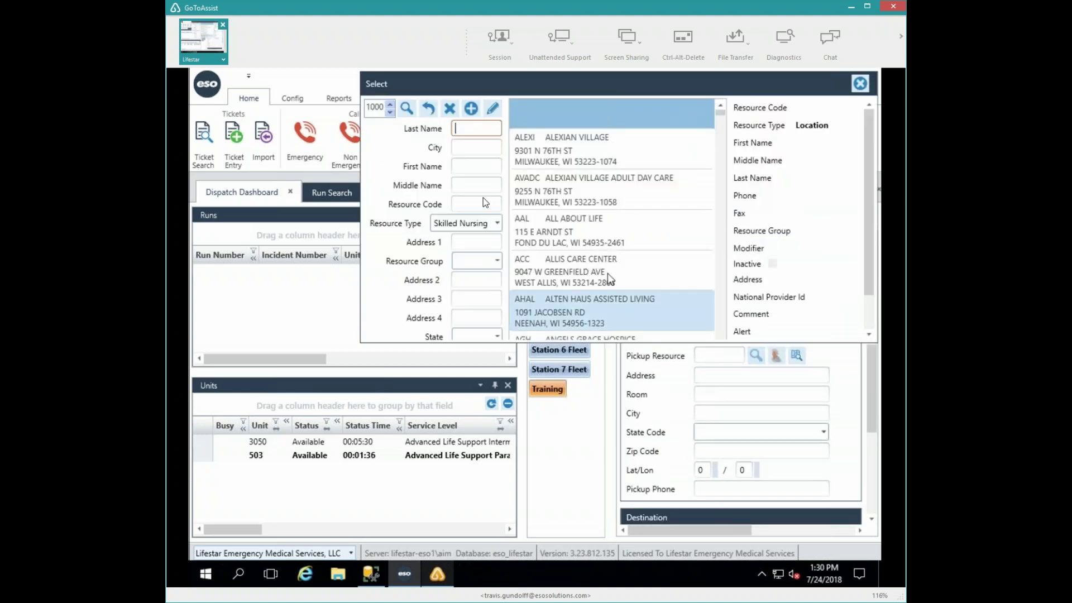
pyautogui.click(487, 222)
pyautogui.click(499, 222)
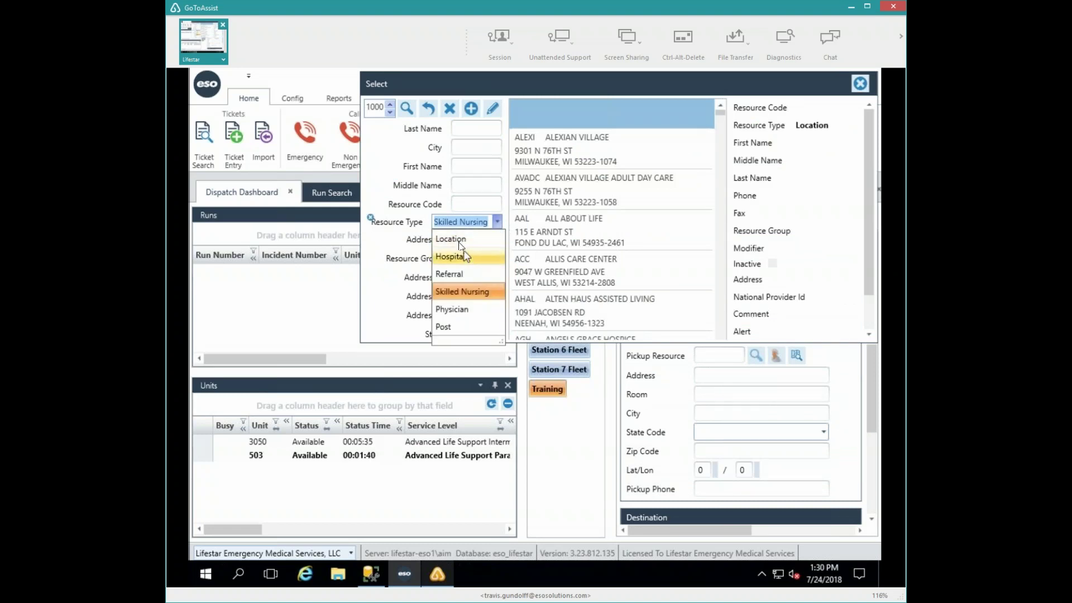
pyautogui.click(451, 310)
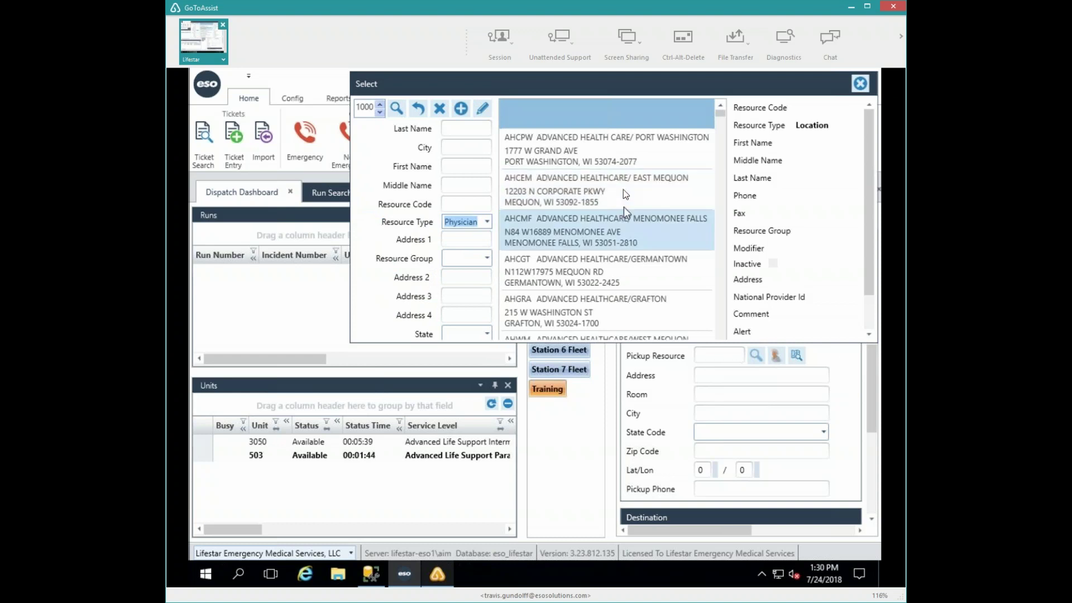
pyautogui.click(622, 284)
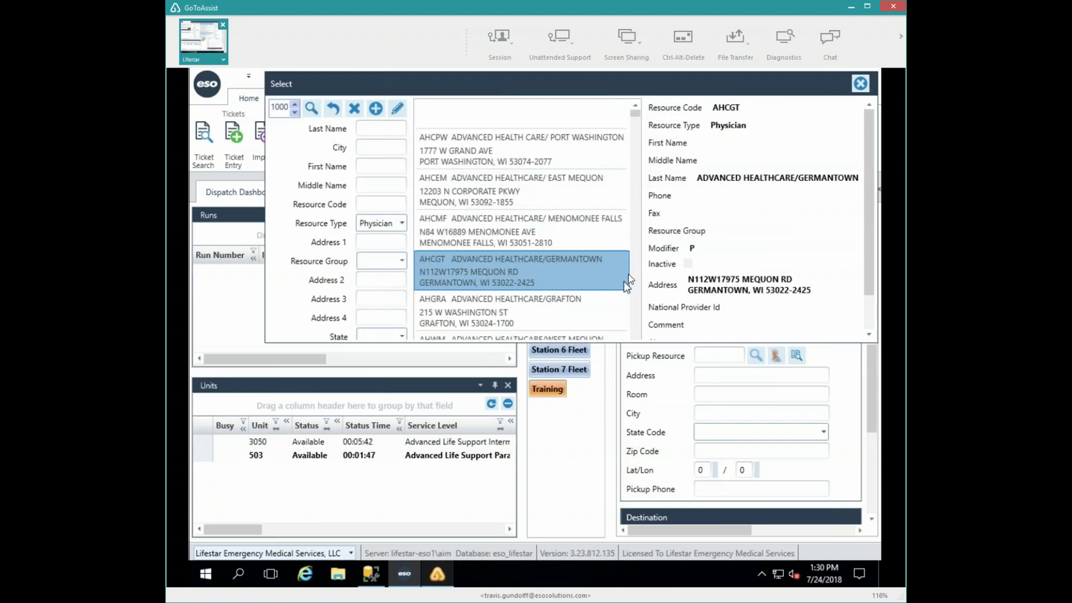
pyautogui.doubleClick(592, 269)
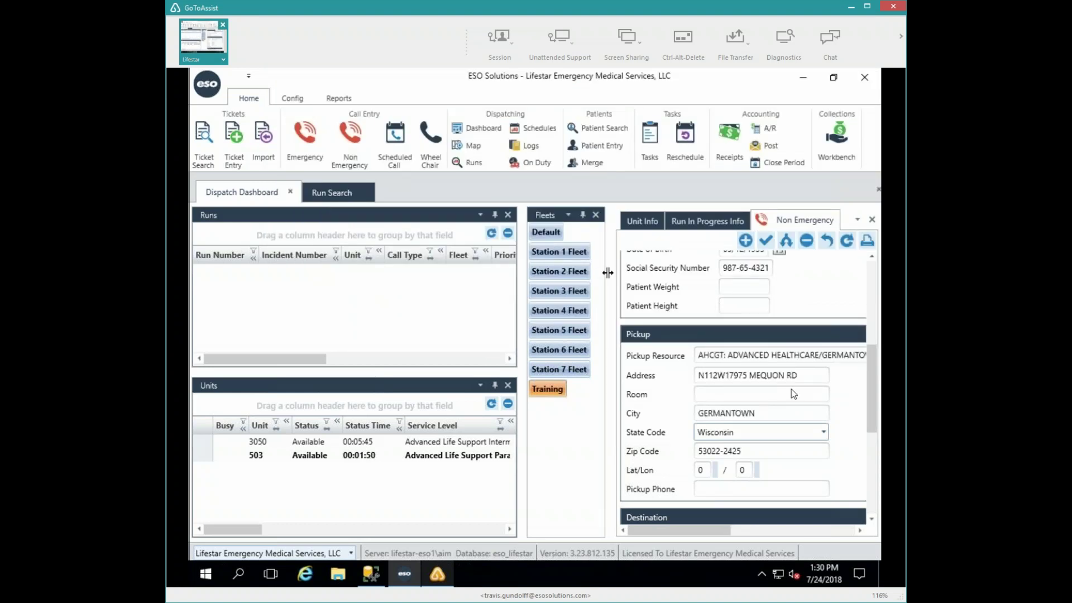
# - Fill in the destination's street address and city, with the state set to Wisconsin
pyautogui.click(872, 494)
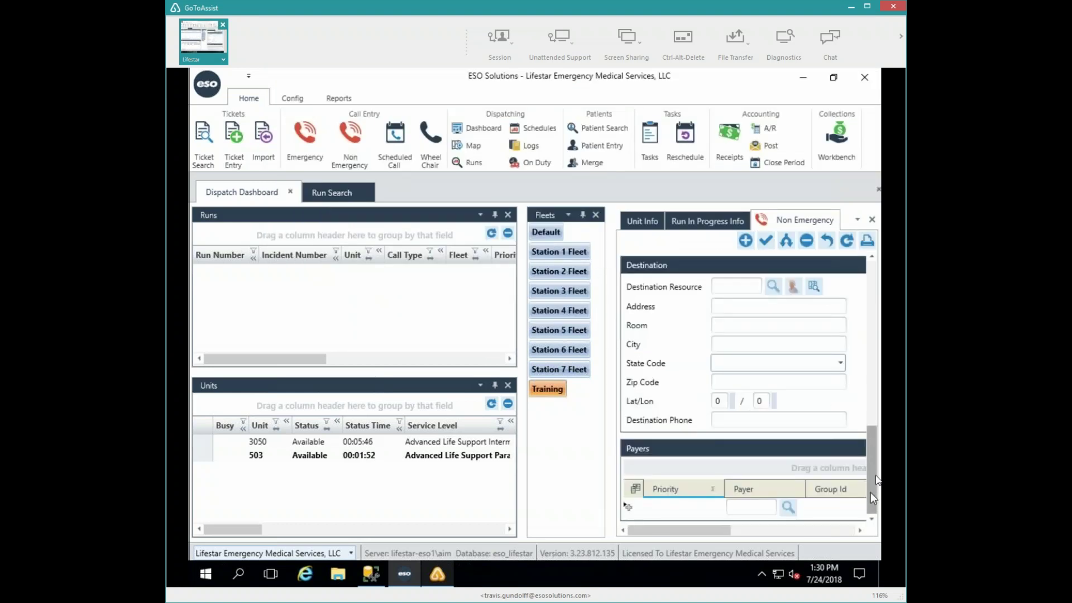
pyautogui.click(748, 307)
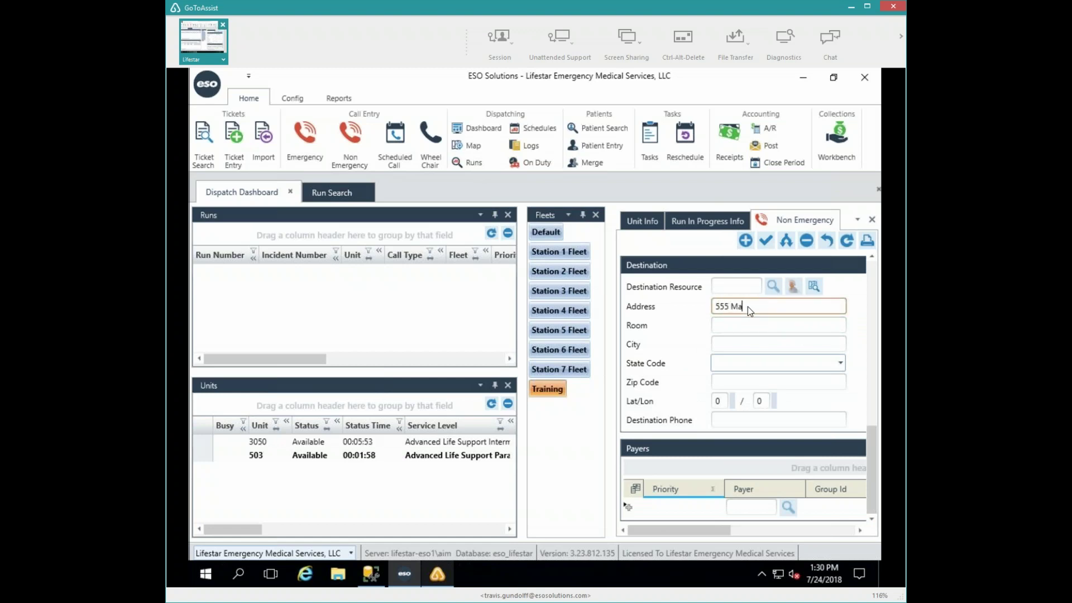
pyautogui.write('555 Maple Ln')
pyautogui.press('Tab')
pyautogui.press('Tab')
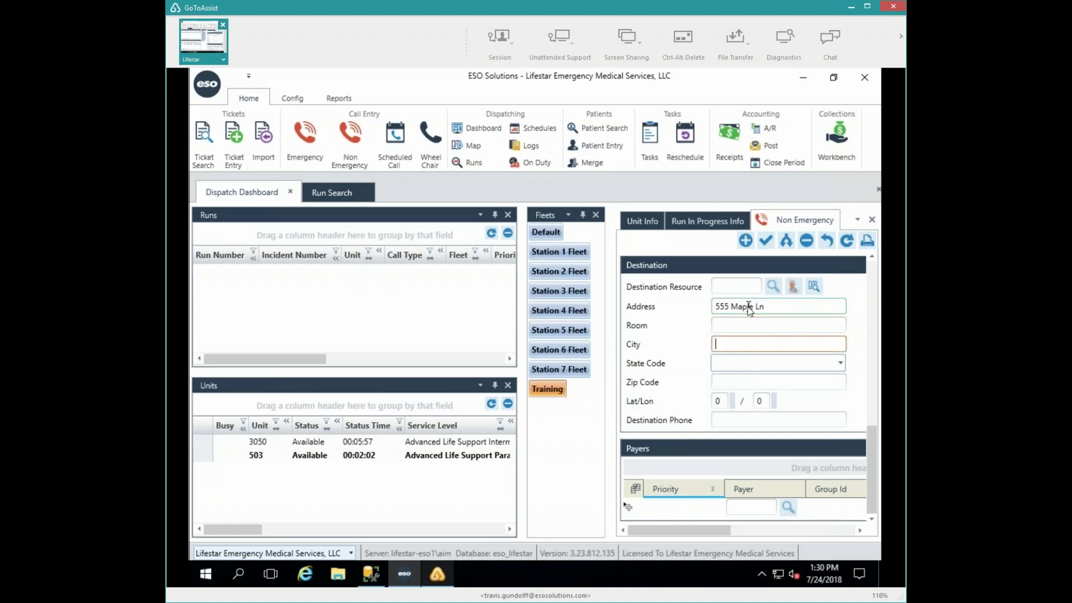
pyautogui.write('West Bend')
pyautogui.press('Tab')
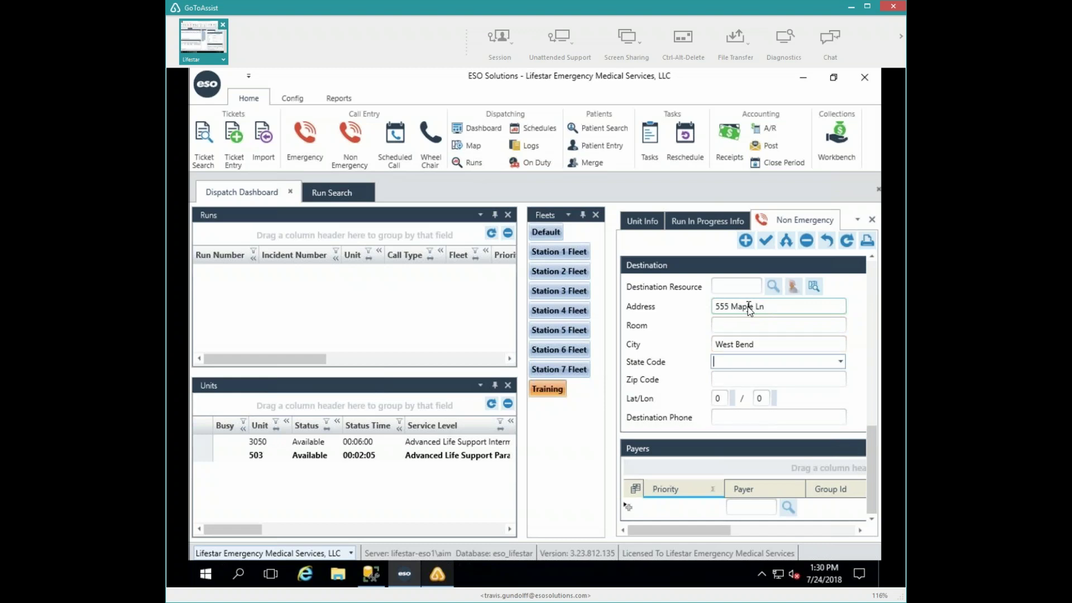
pyautogui.write('Wisconsin')
pyautogui.press('Tab')
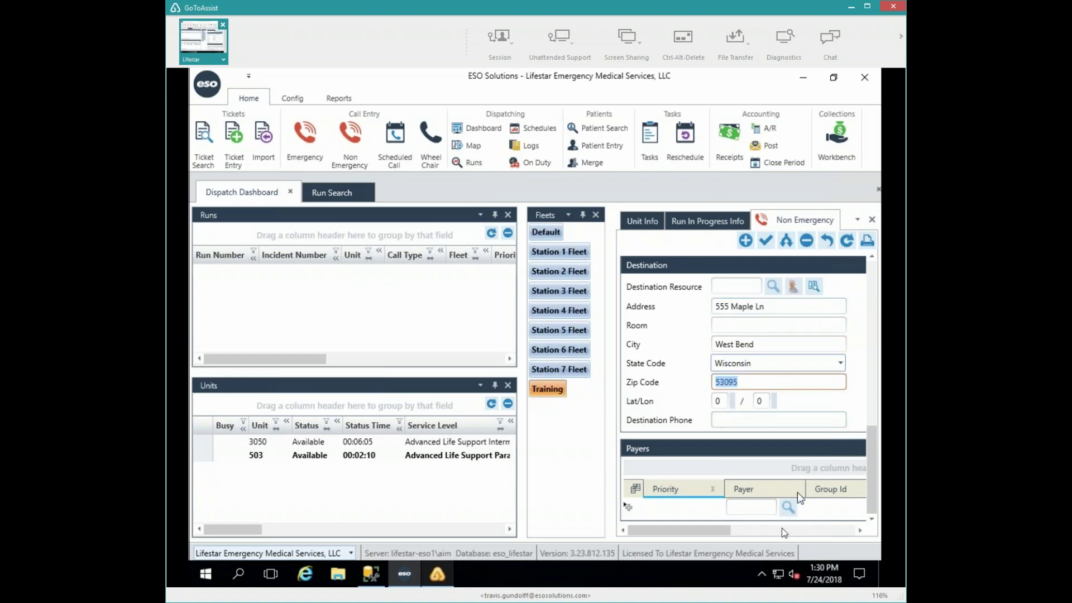
# - Save the non-emergency call and decline a return trip
pyautogui.click(767, 240)
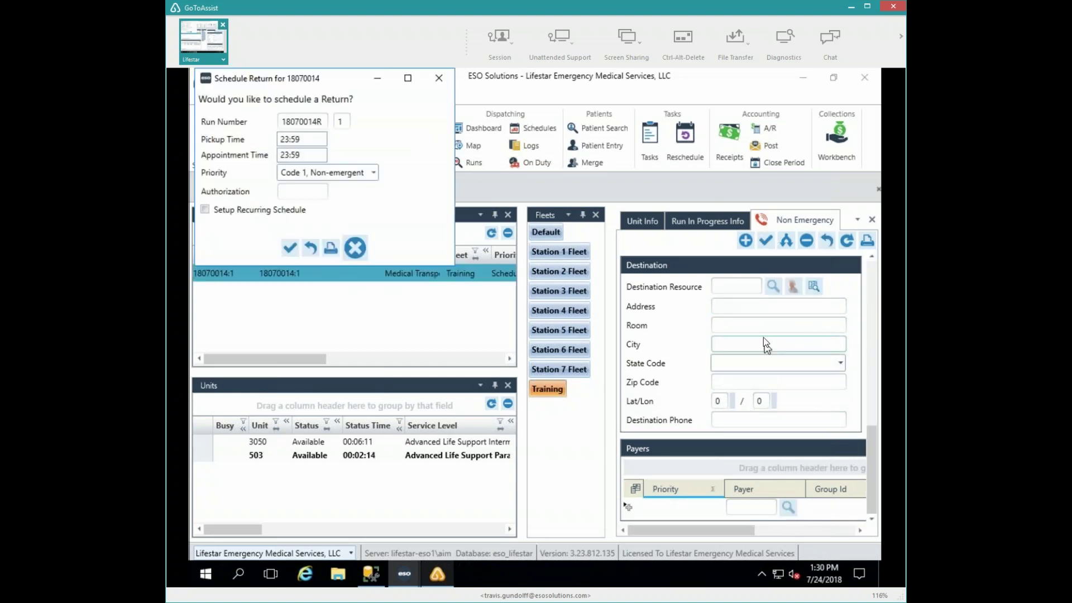
pyautogui.click(356, 249)
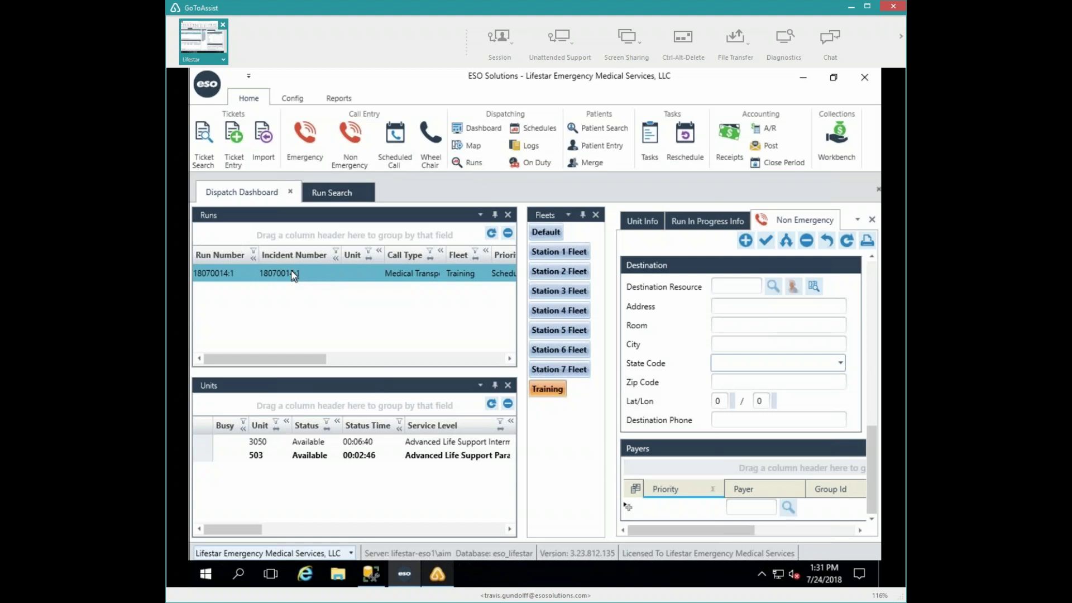
# - Assign run 18070014:1 to unit 3050 and advance the unit to Enroute
pyautogui.moveTo(290, 270); pyautogui.dragTo(256, 441)
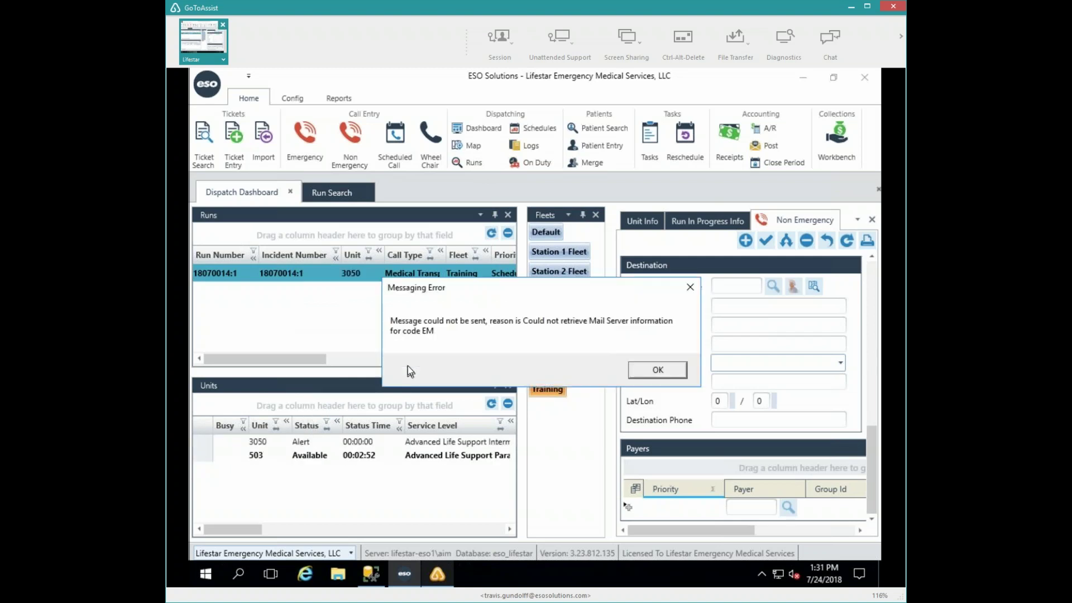
pyautogui.click(656, 373)
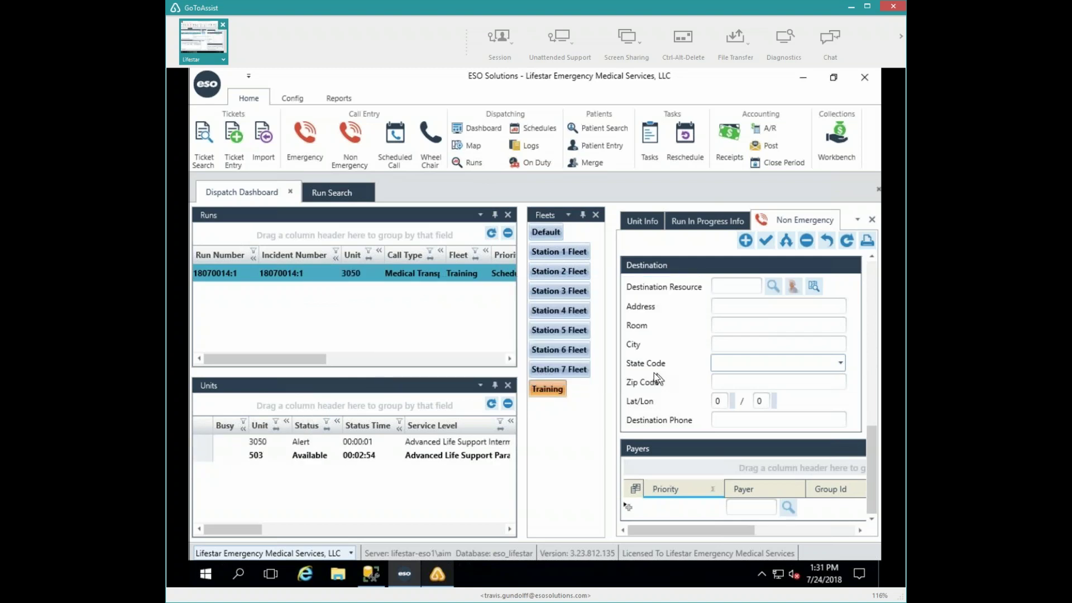
pyautogui.click(256, 442)
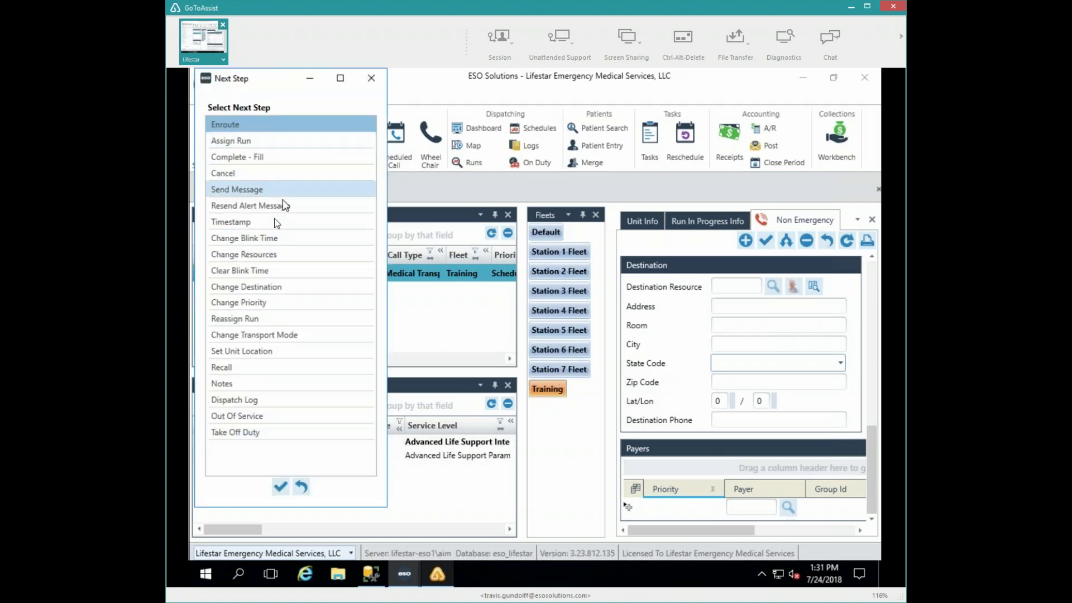
pyautogui.click(249, 288)
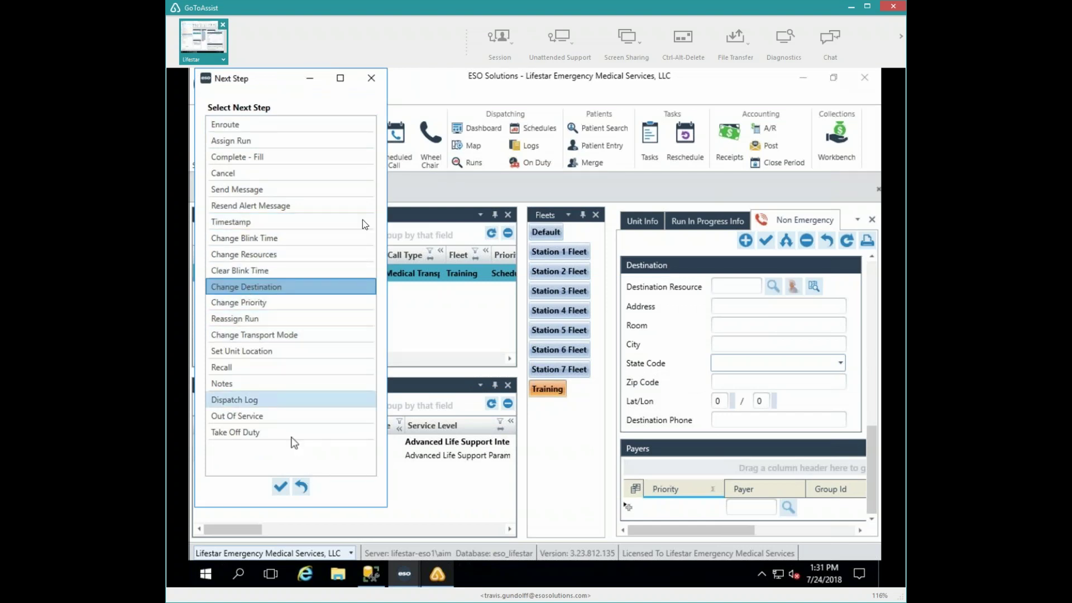
pyautogui.click(372, 77)
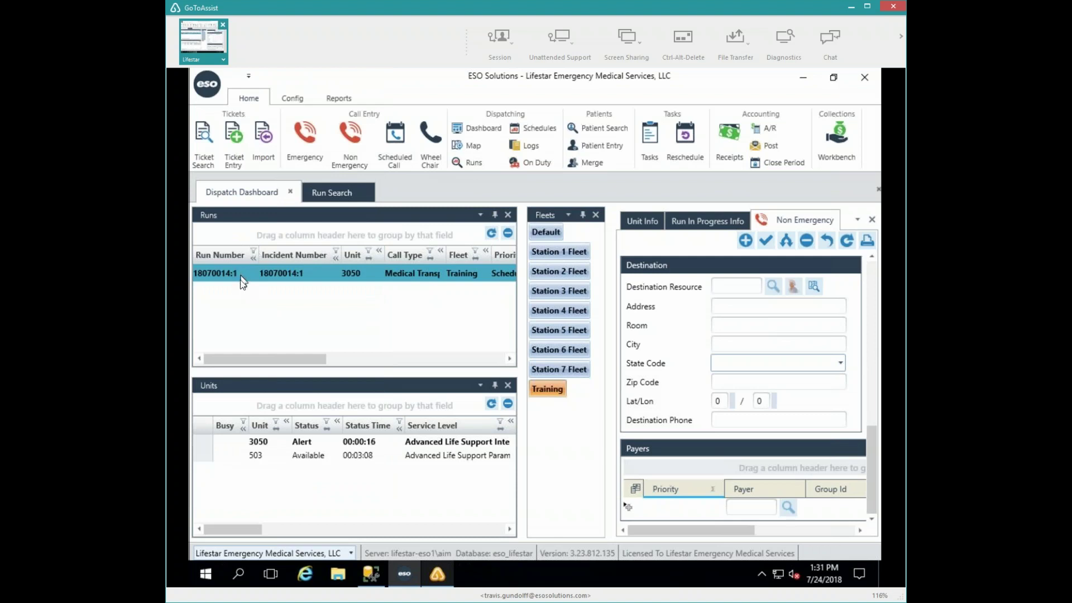
pyautogui.doubleClick(259, 445)
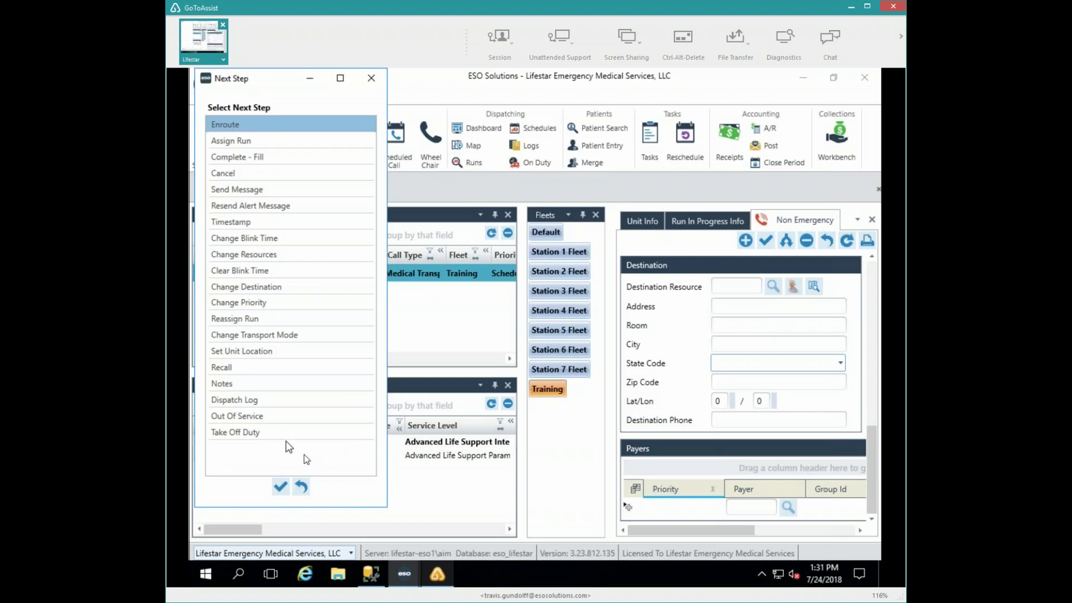
pyautogui.click(281, 487)
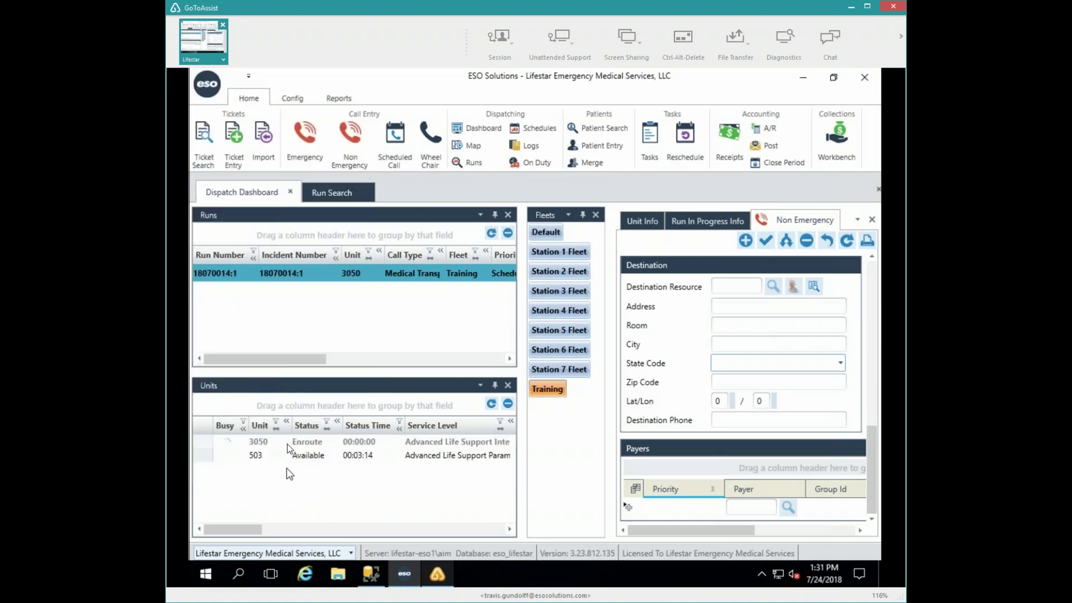
# - Edit unit 3050's run and set its priority to Code 2, Emergent
pyautogui.rightClick(310, 445)
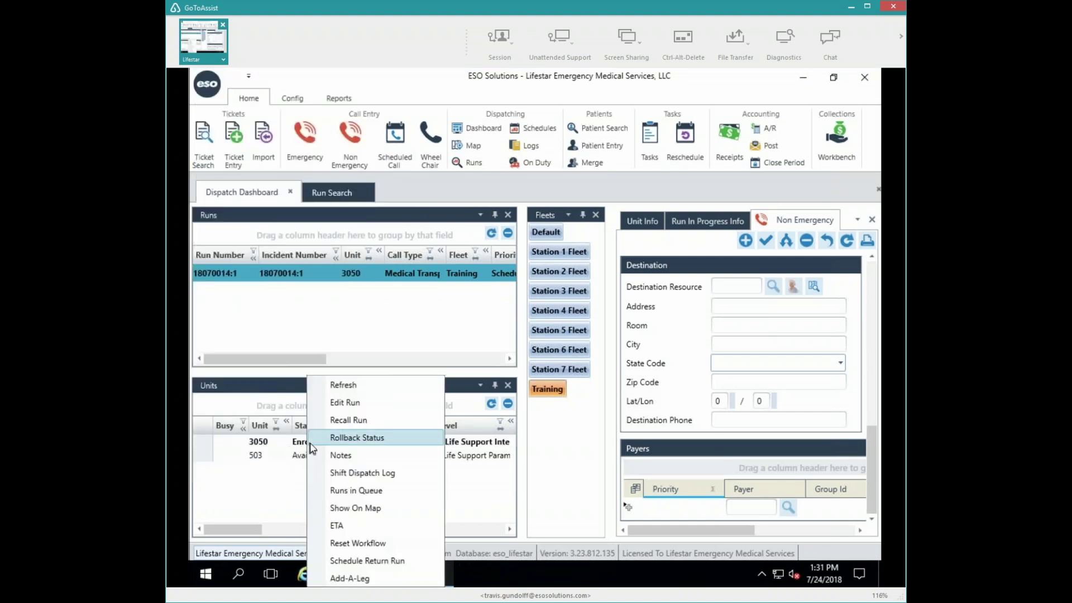
pyautogui.click(343, 403)
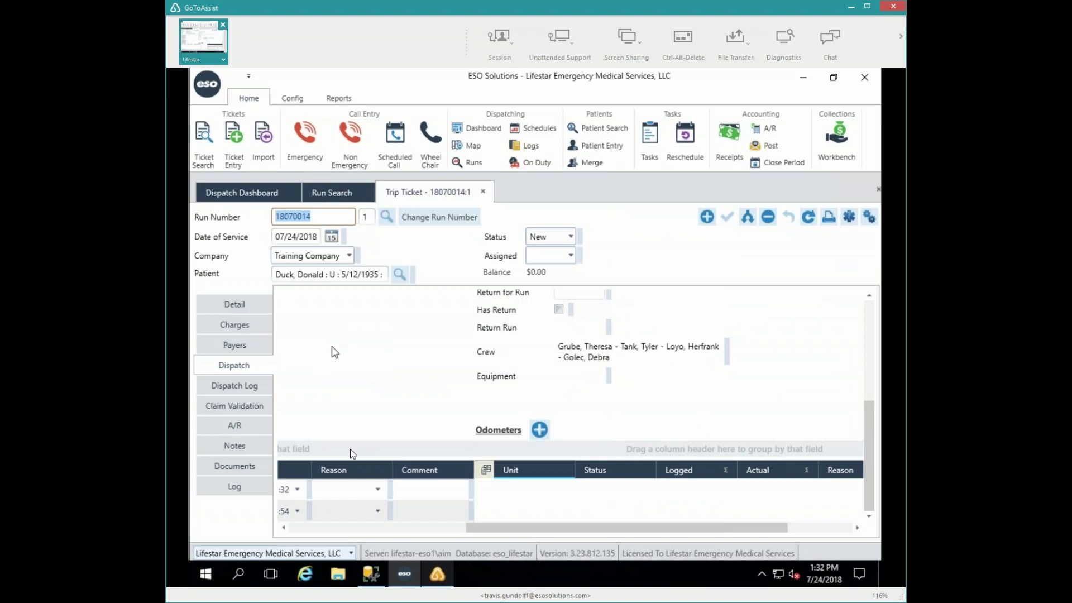
pyautogui.click(336, 528)
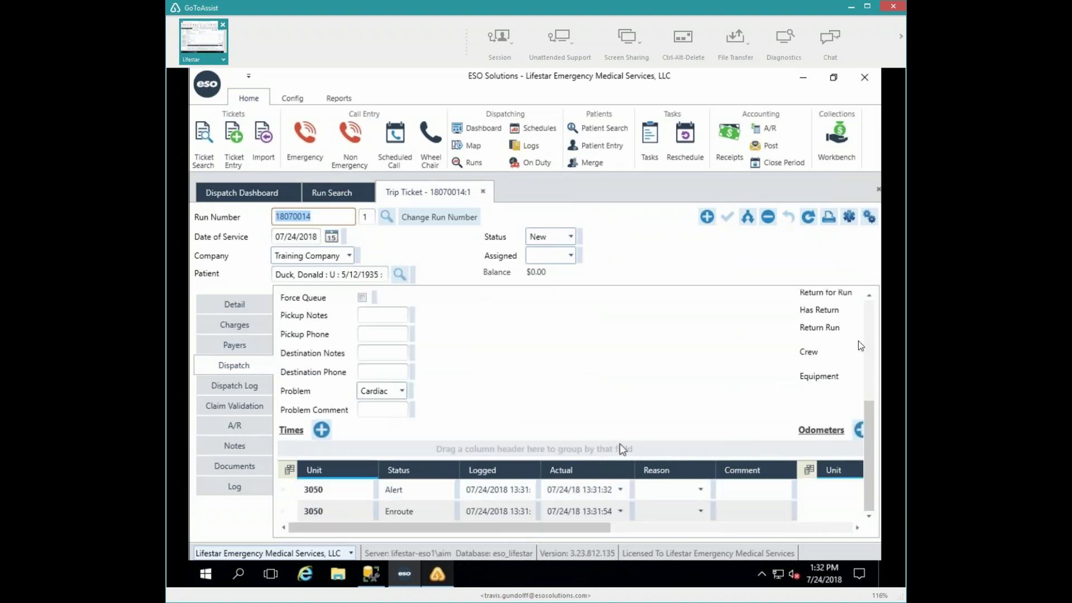
pyautogui.click(872, 322)
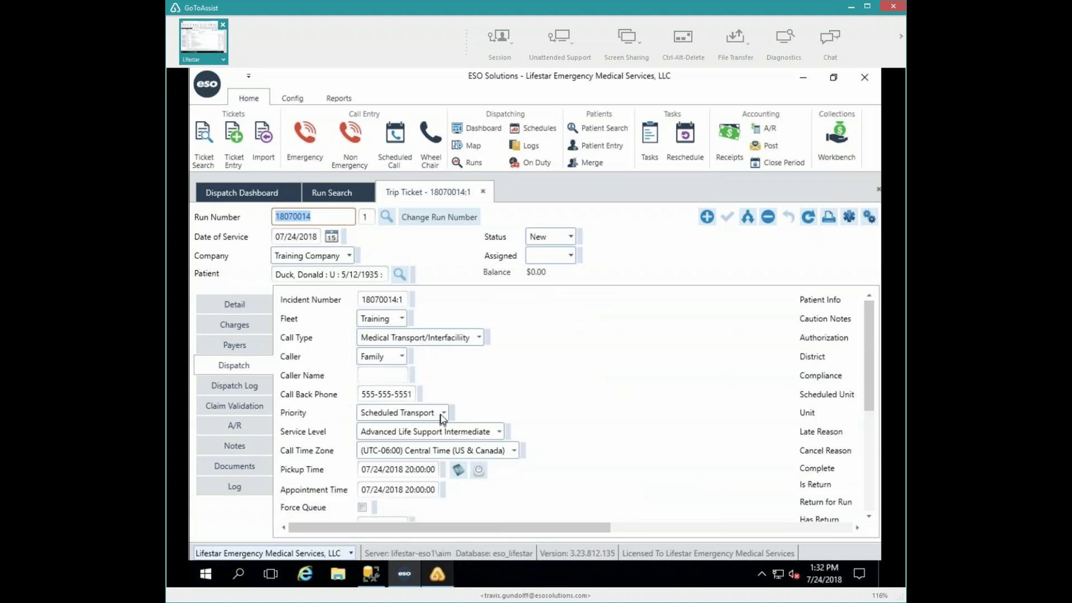
pyautogui.click(442, 413)
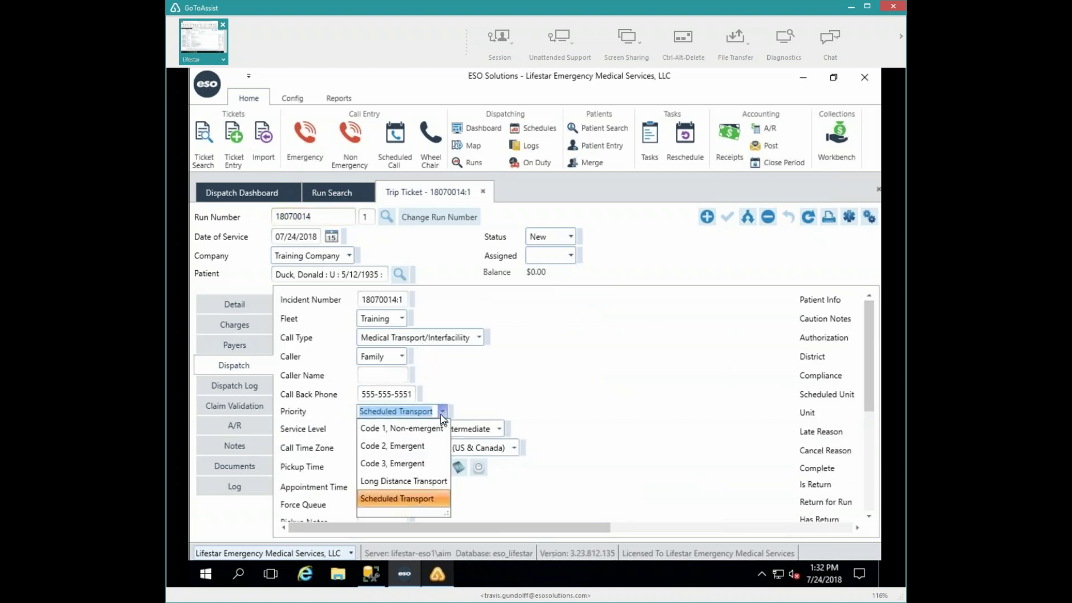
pyautogui.click(427, 444)
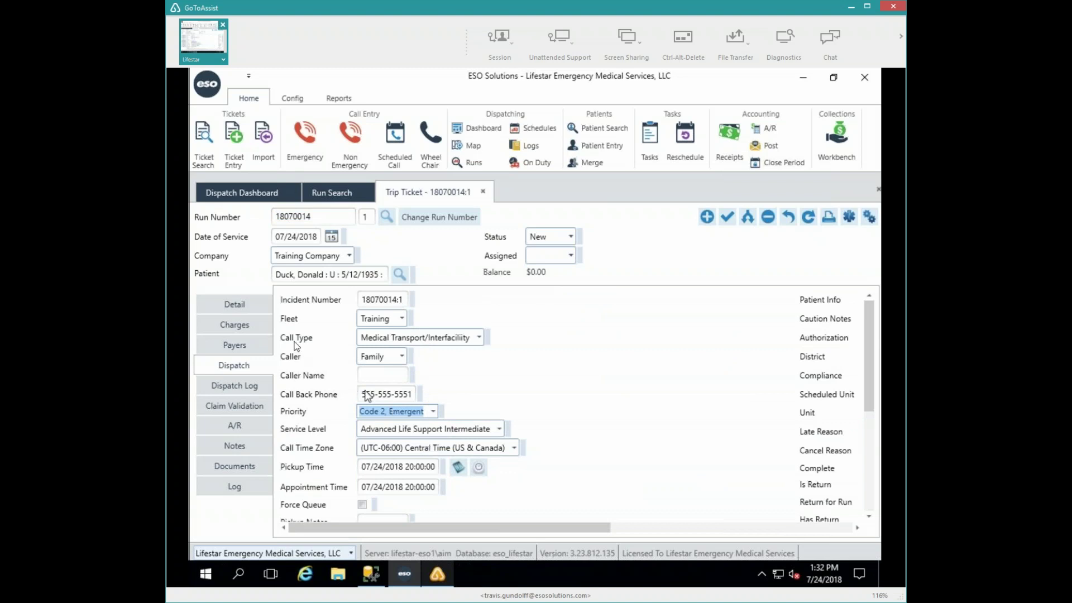
# - Set the destination to STJWB (St Josephs Hospital West Bend), save, and return to the dashboard
pyautogui.click(239, 304)
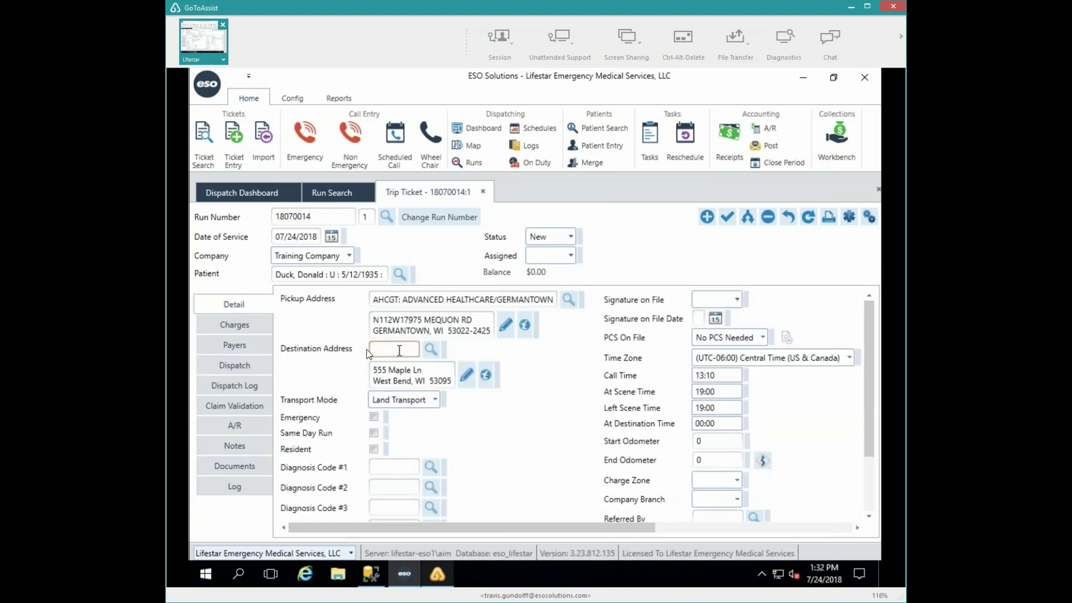
pyautogui.click(403, 350)
pyautogui.write('STJWB')
pyautogui.press('Tab')
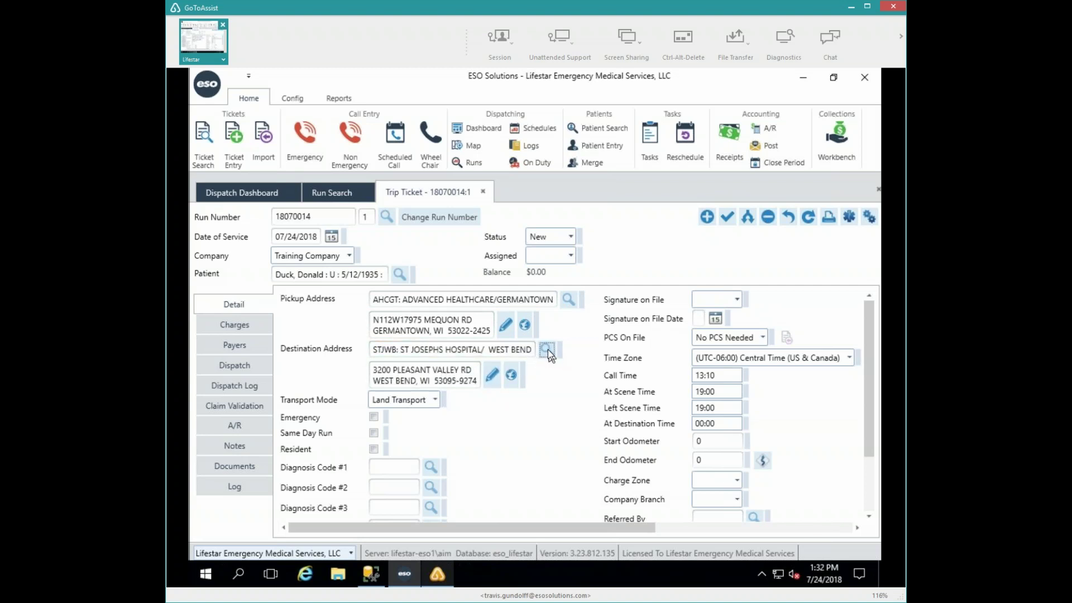
pyautogui.click(416, 358)
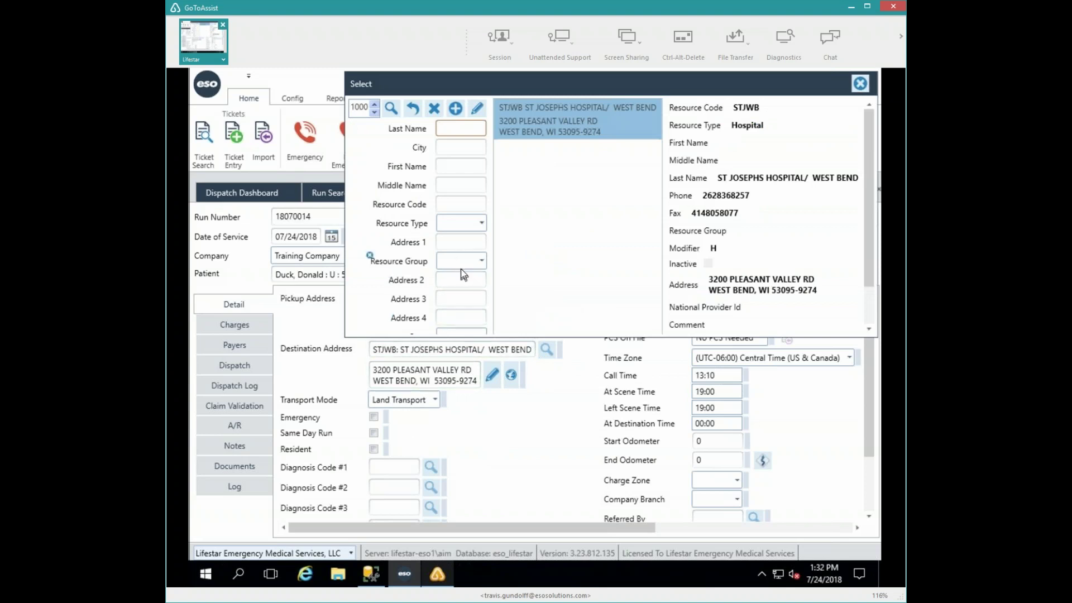
pyautogui.click(861, 84)
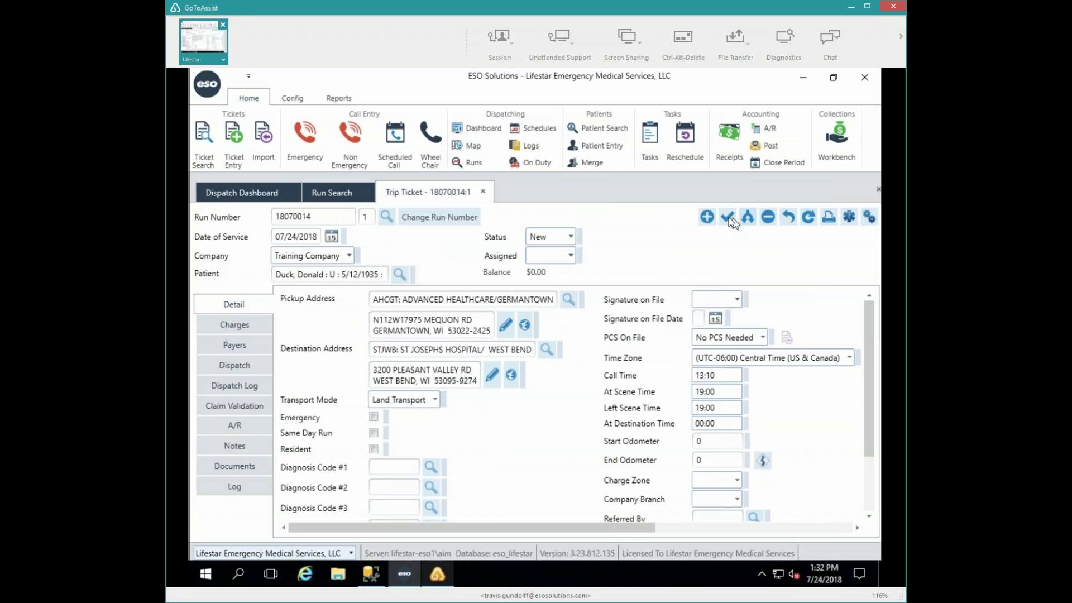
pyautogui.click(729, 217)
pyautogui.click(245, 193)
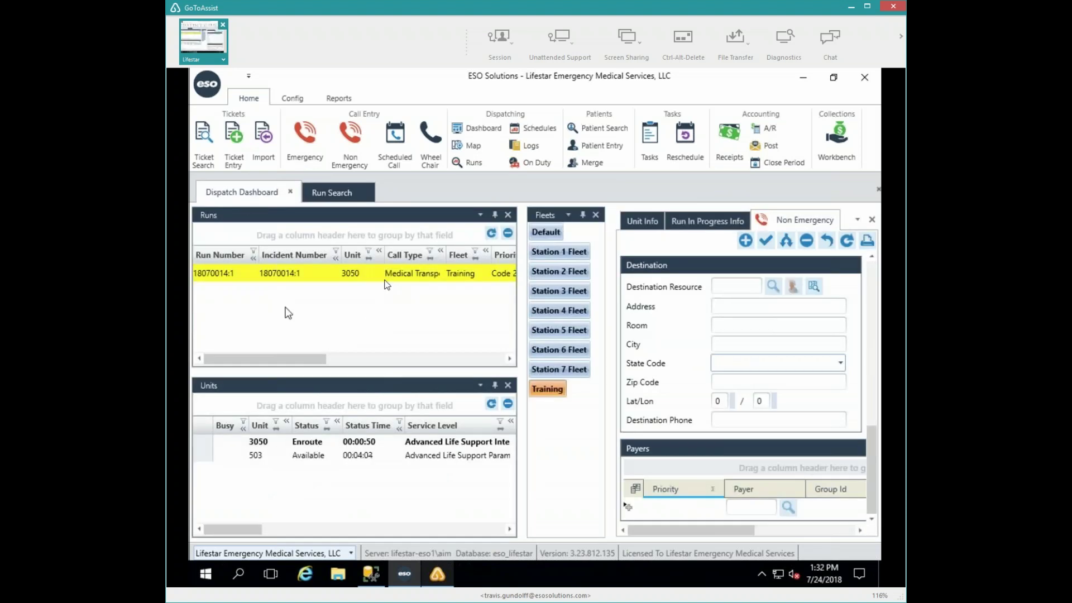
# - Mark unit 3050 At Scene on run 18070014:1
pyautogui.moveTo(304, 360); pyautogui.dragTo(489, 366)
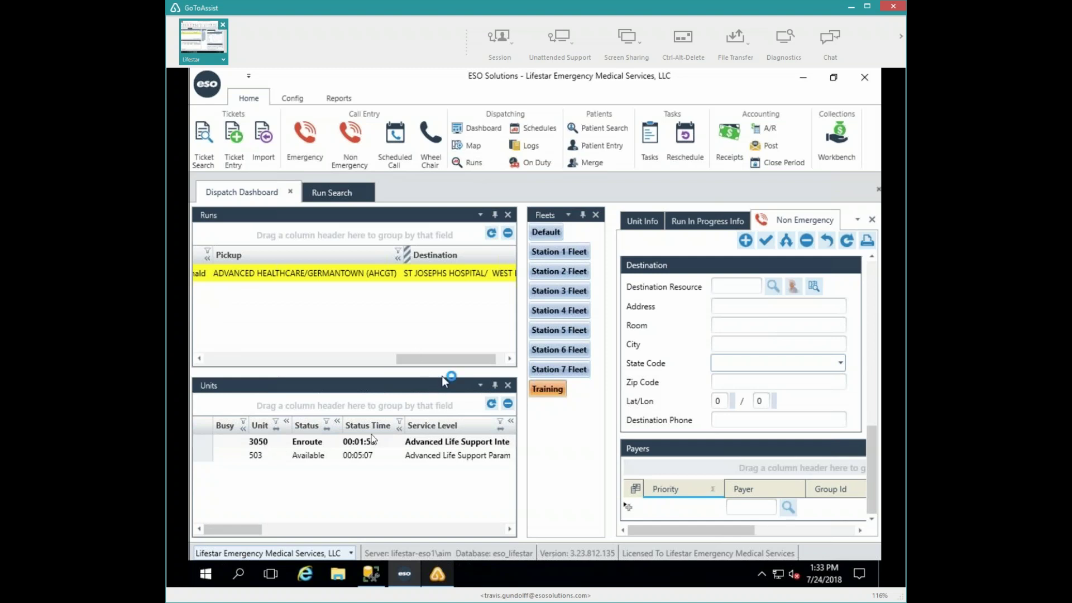
pyautogui.doubleClick(317, 436)
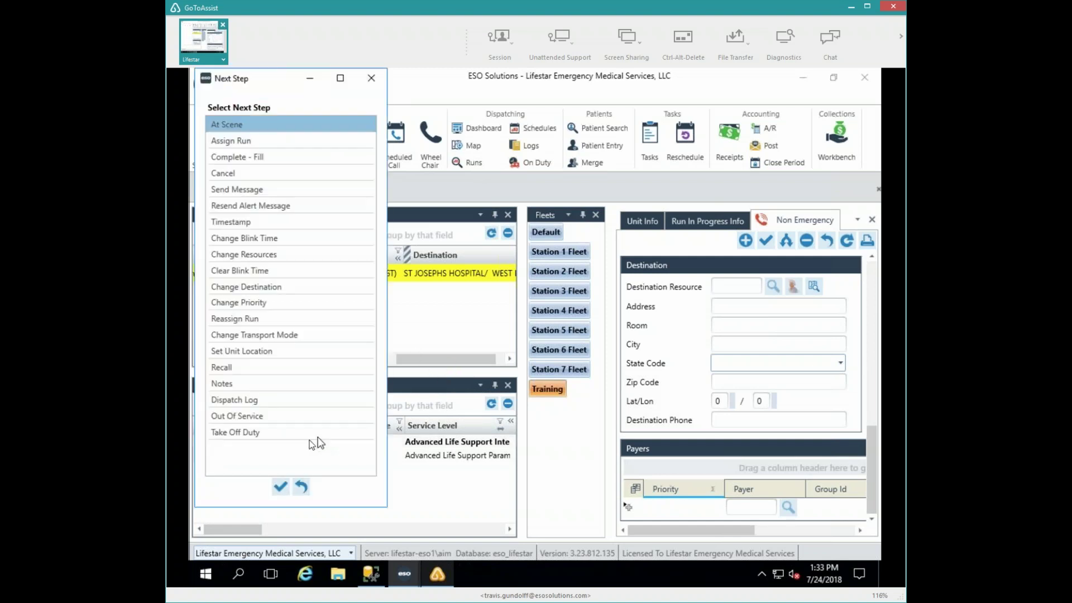
pyautogui.click(280, 488)
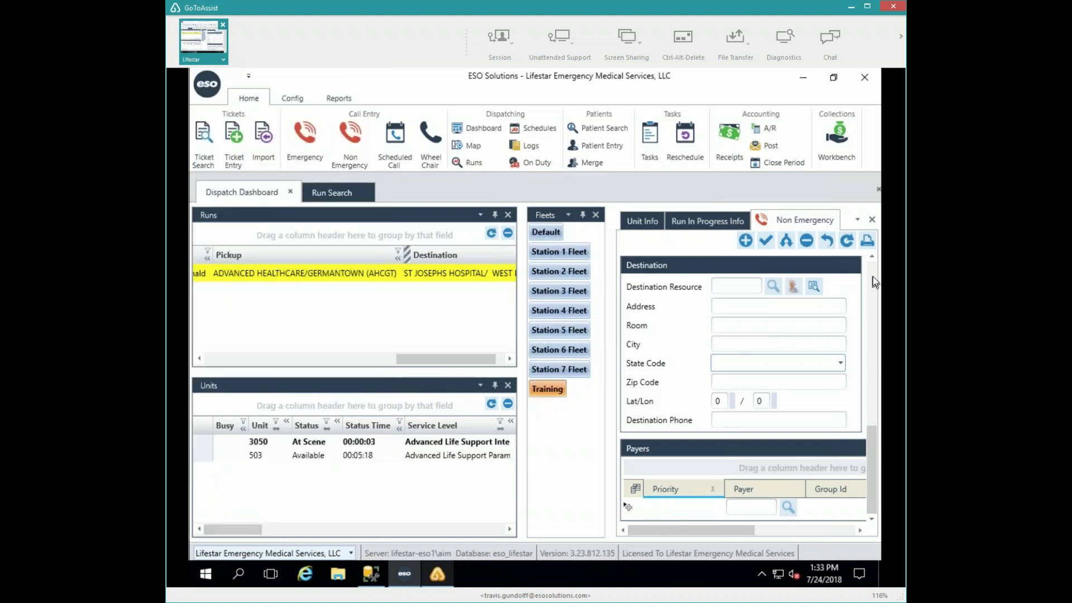
# - Keep Training Company, set call type Discharge and caller Nursing Home
pyautogui.scroll(10, 872, 277)
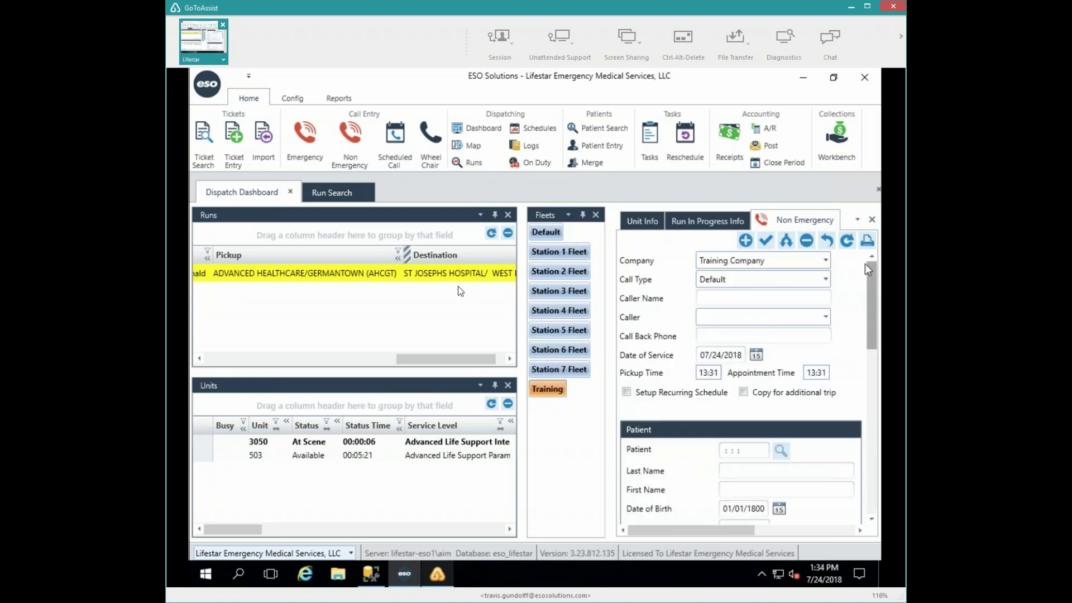
pyautogui.click(825, 261)
pyautogui.click(825, 261)
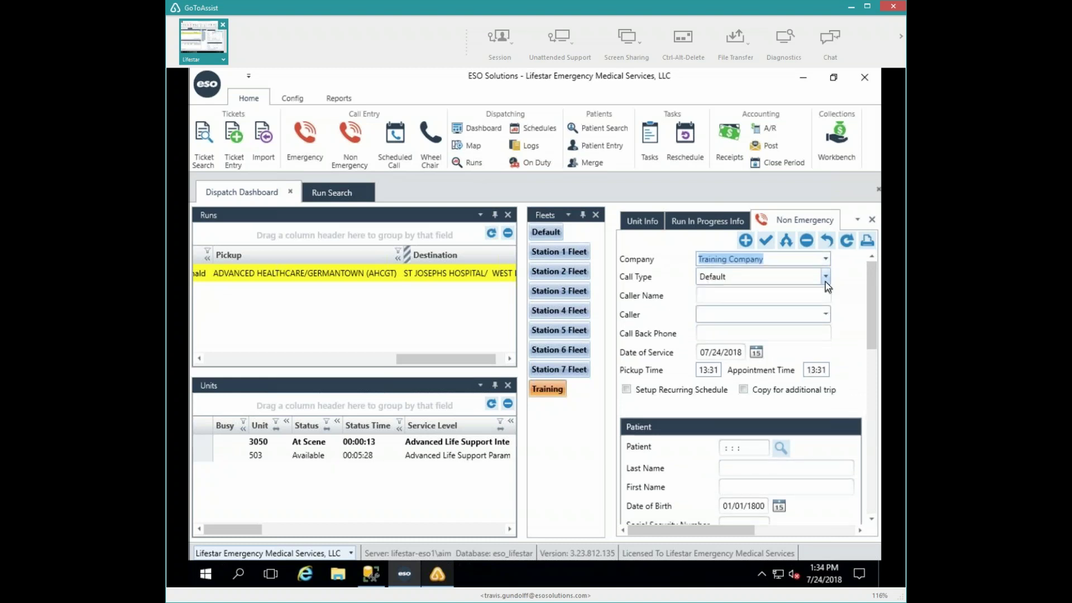
pyautogui.click(825, 282)
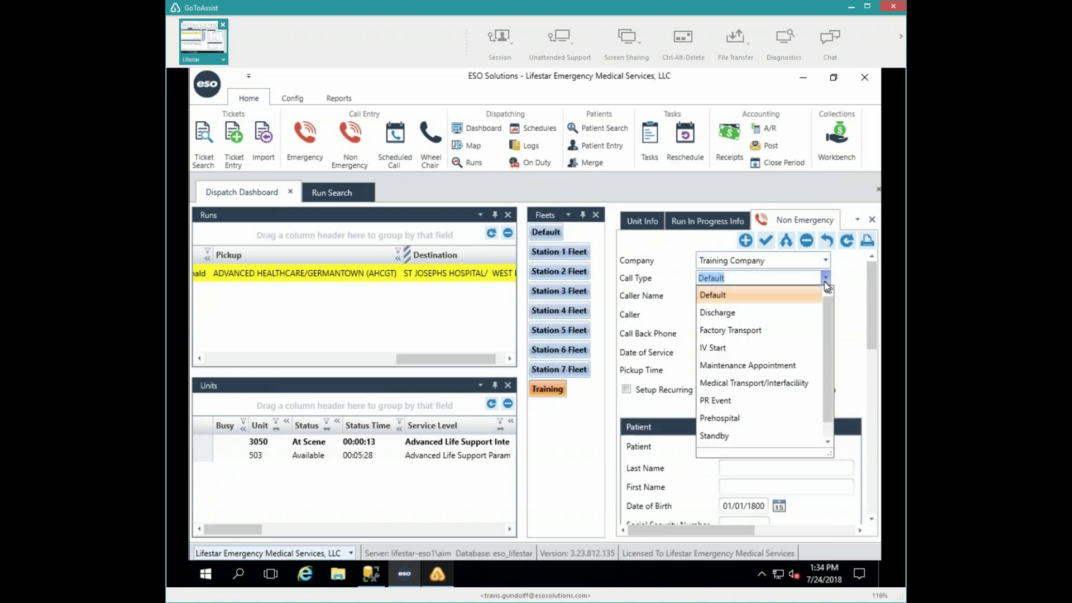
pyautogui.click(779, 312)
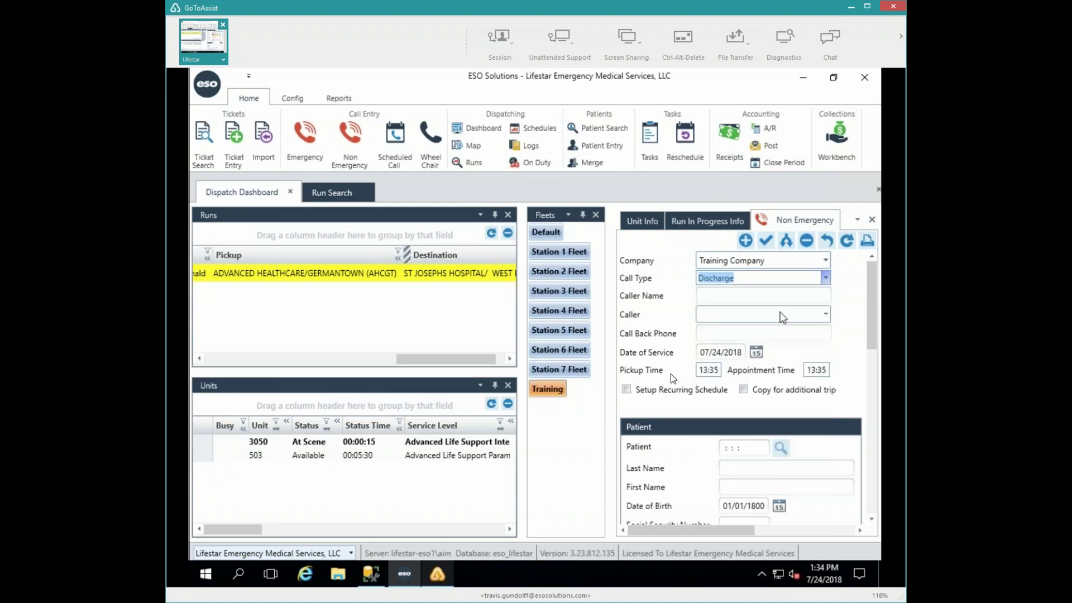
pyautogui.click(826, 315)
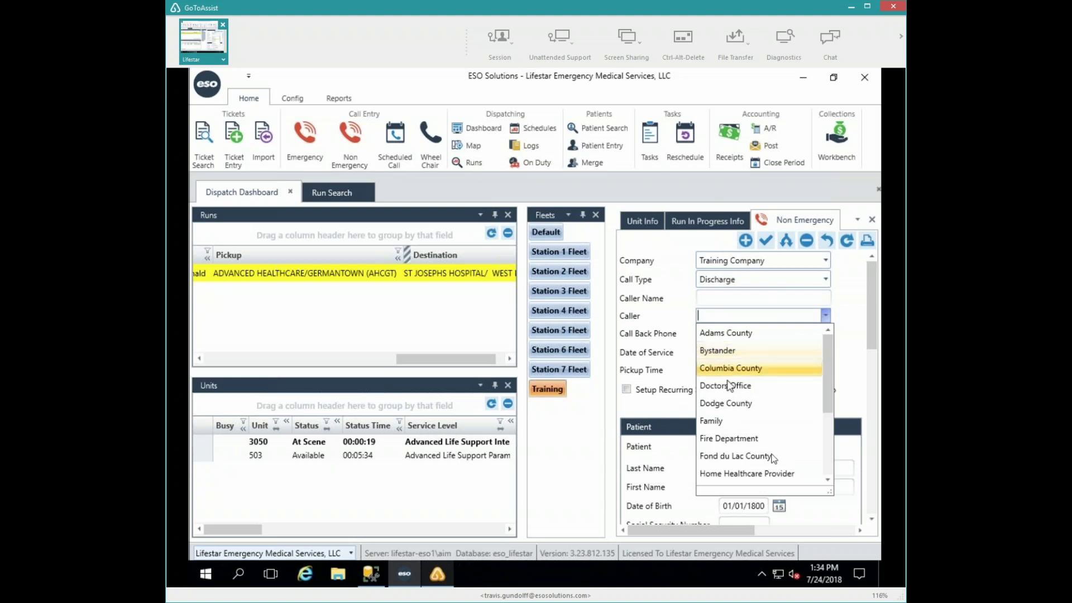
pyautogui.scroll(-2, 825, 458)
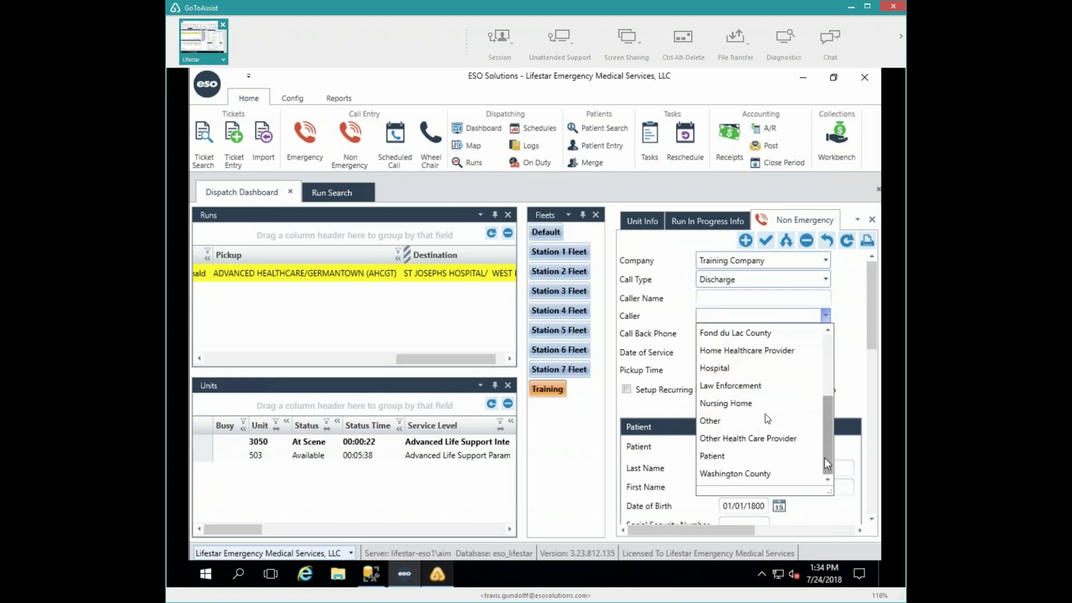
pyautogui.click(731, 398)
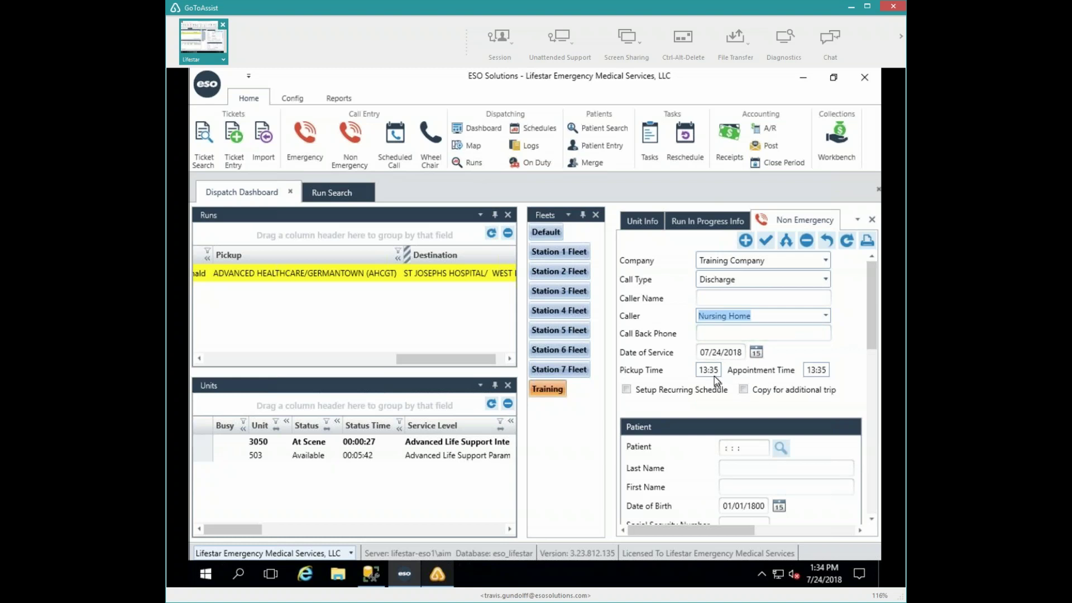
# - Enter 14:40 as both the pickup time and the appointment time
pyautogui.press('Tab')
pyautogui.press('Tab')
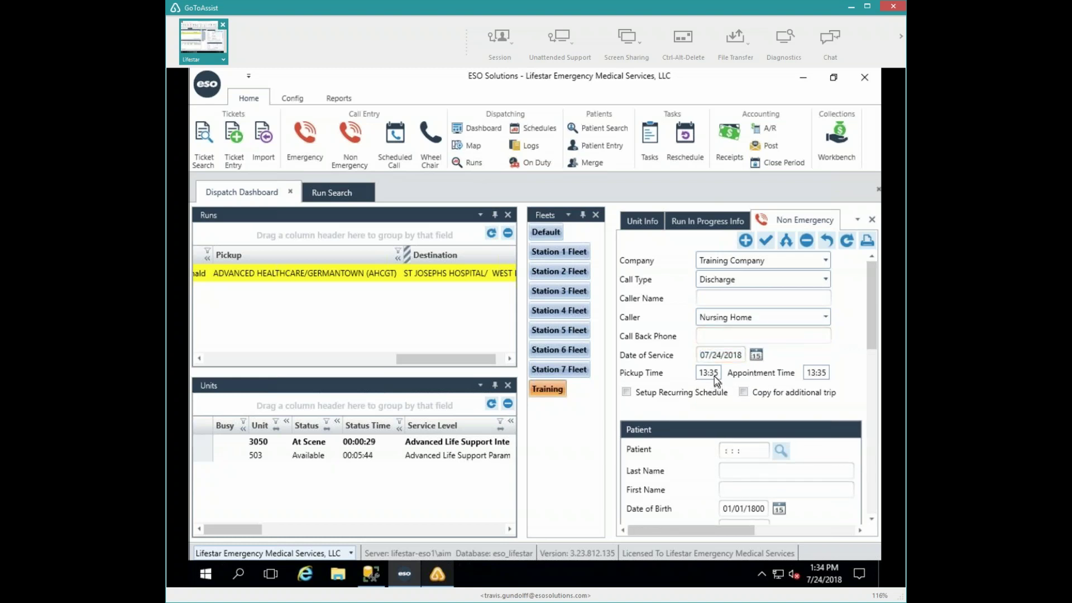
pyautogui.press('Tab')
pyautogui.write('14:40')
pyautogui.press('Tab')
pyautogui.write('1440')
pyautogui.press('Tab')
pyautogui.press('Tab')
pyautogui.press('Tab')
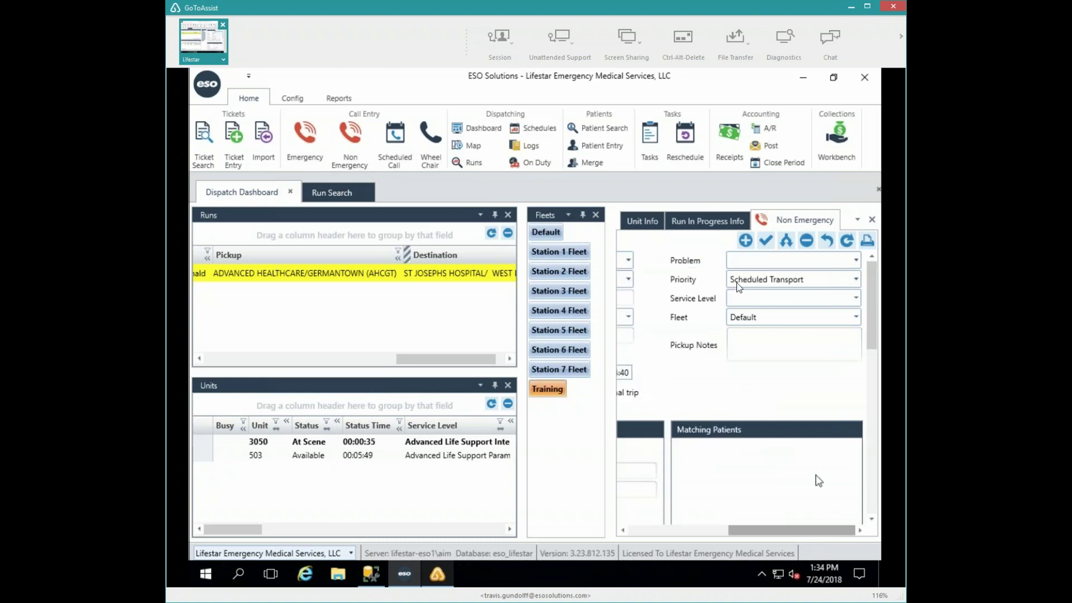
# - Set problem Back Pain, service level Basic Life Support EMT, and fleet Training
pyautogui.click(856, 260)
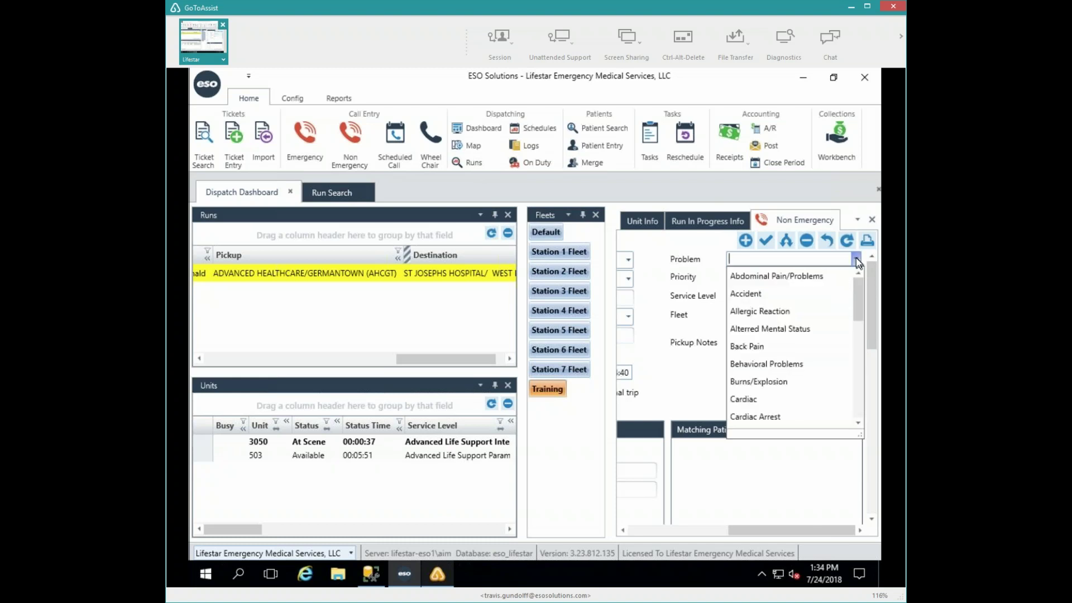
pyautogui.click(780, 346)
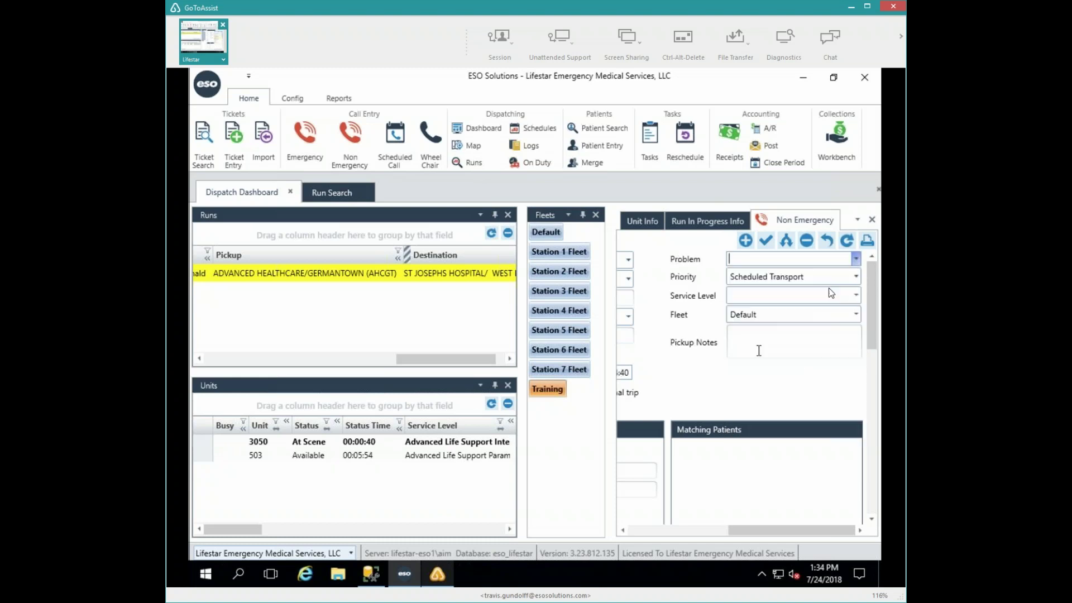
pyautogui.click(856, 297)
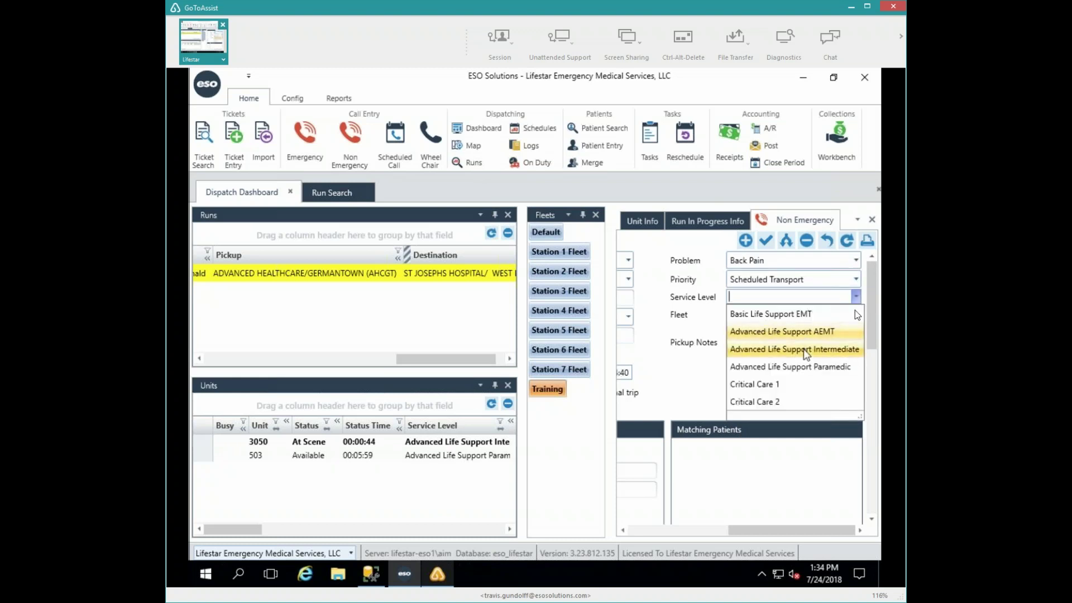
pyautogui.click(767, 315)
pyautogui.click(855, 314)
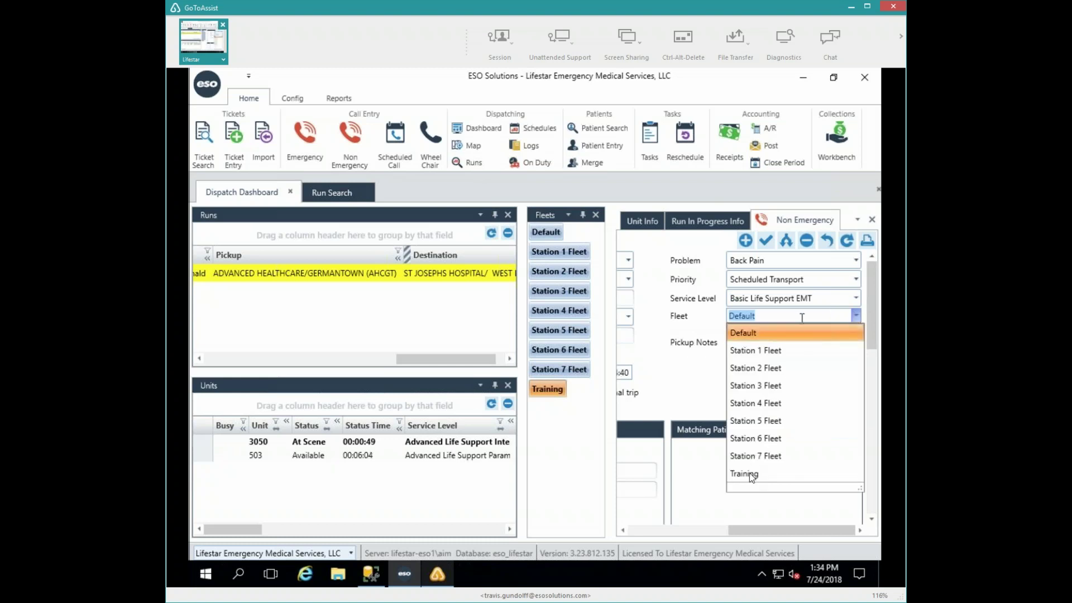
pyautogui.click(748, 475)
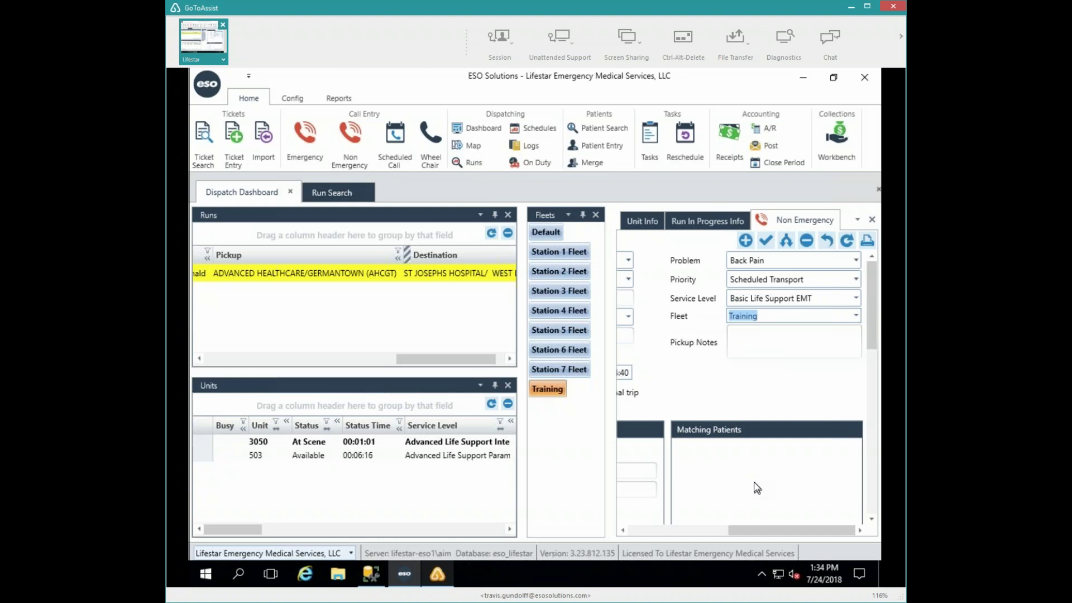
# - Enter the patient's last name and attach the matching patient record
pyautogui.click(701, 532)
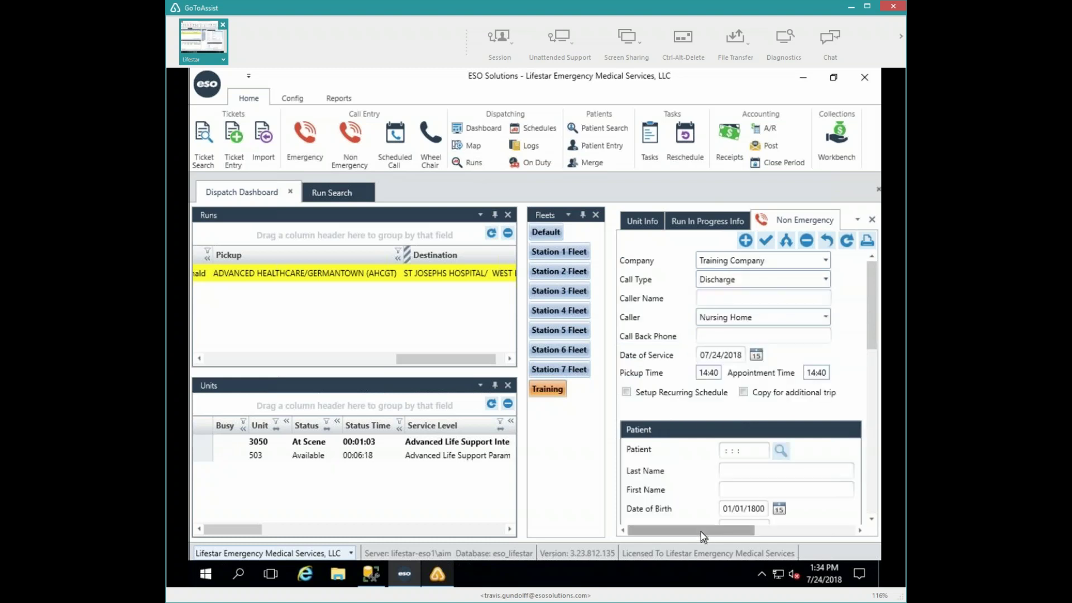
pyautogui.click(736, 472)
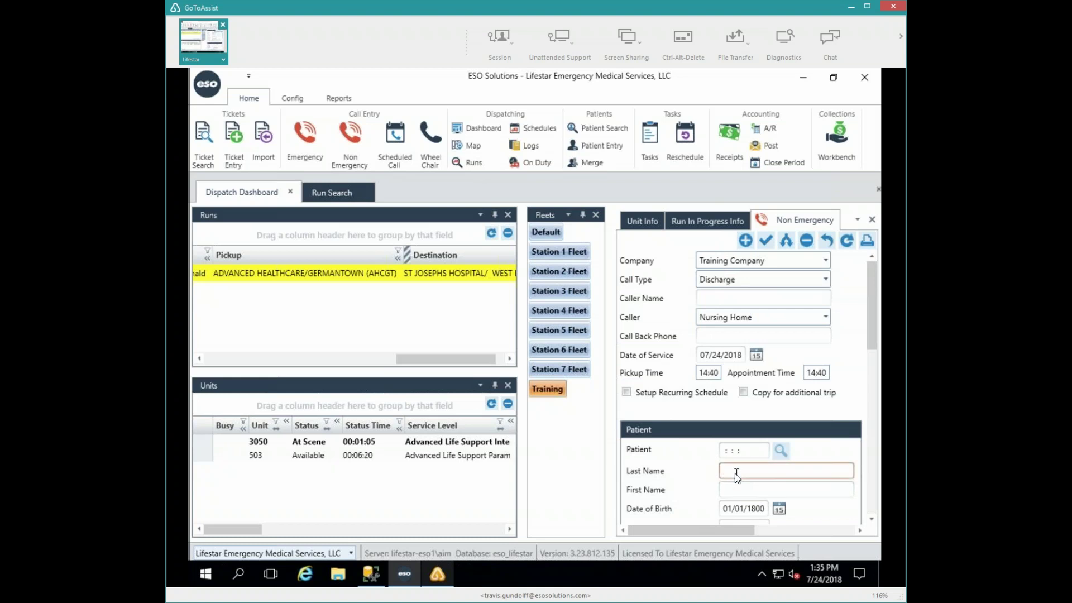
pyautogui.write('duck')
pyautogui.press('Tab')
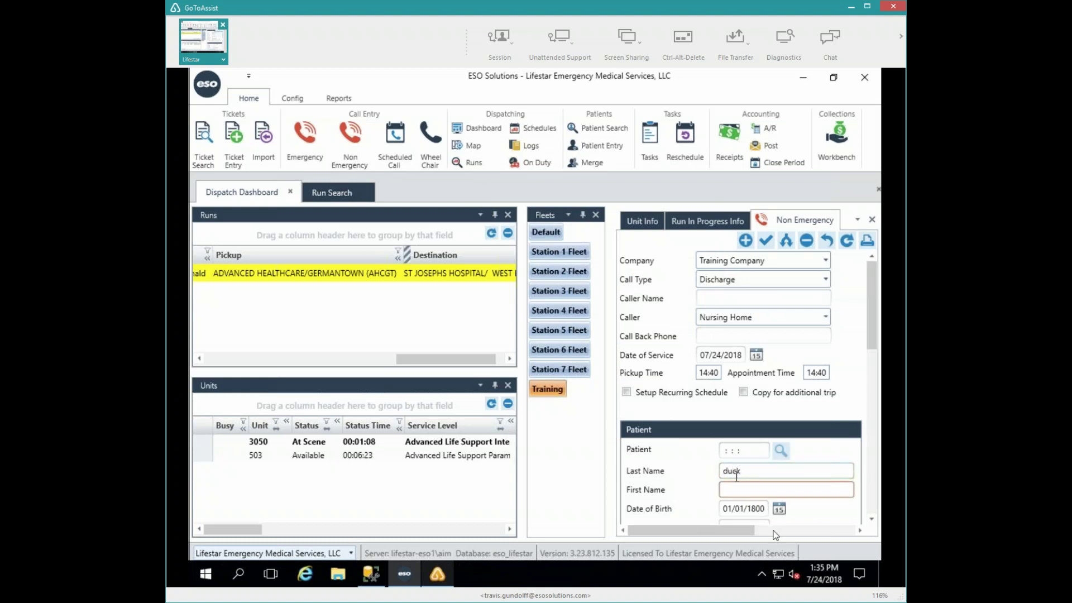
pyautogui.click(722, 450)
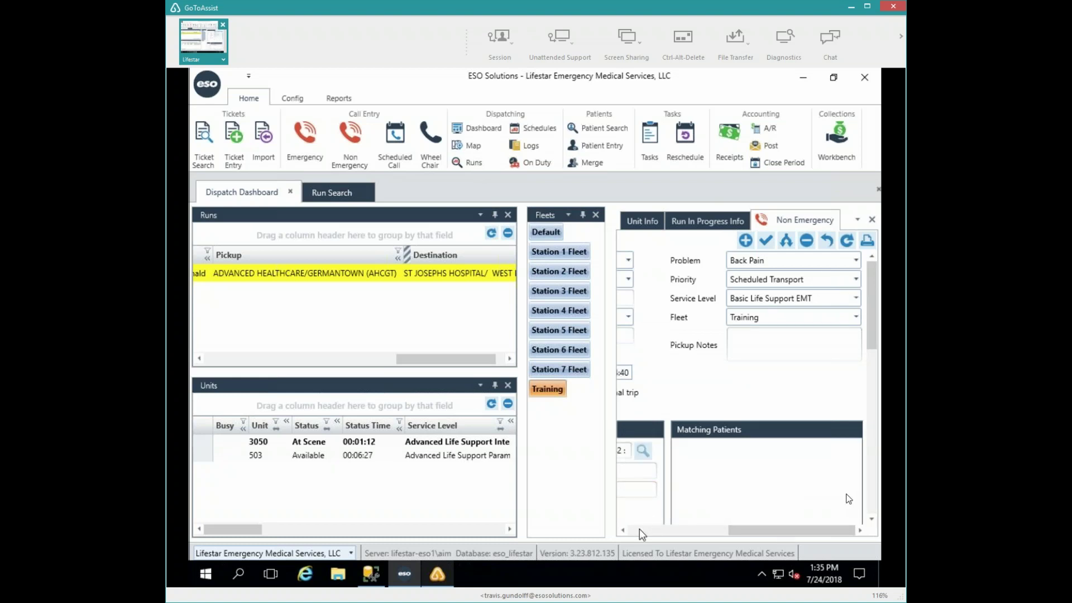
pyautogui.click(639, 528)
# - Set the pickup resource to STJWB, St Josephs Hospital West Bend
pyautogui.click(876, 491)
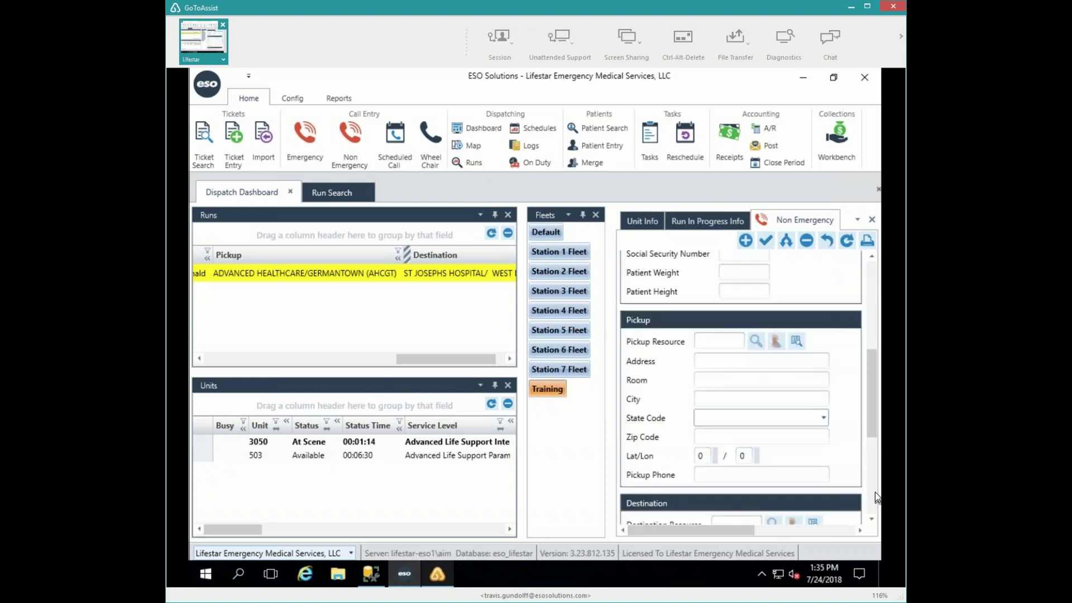
pyautogui.click(709, 342)
pyautogui.write('STJWB')
pyautogui.press('Tab')
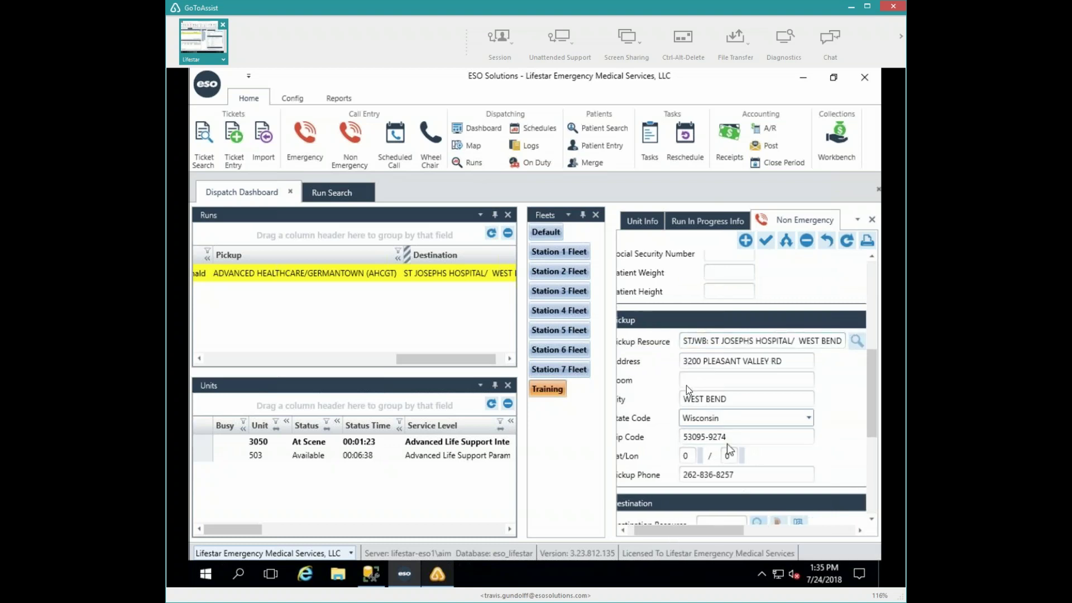
pyautogui.scroll(-1, 729, 450)
# - Search destination resources in city 'west bend', filtered to Skilled Nursing
pyautogui.click(758, 515)
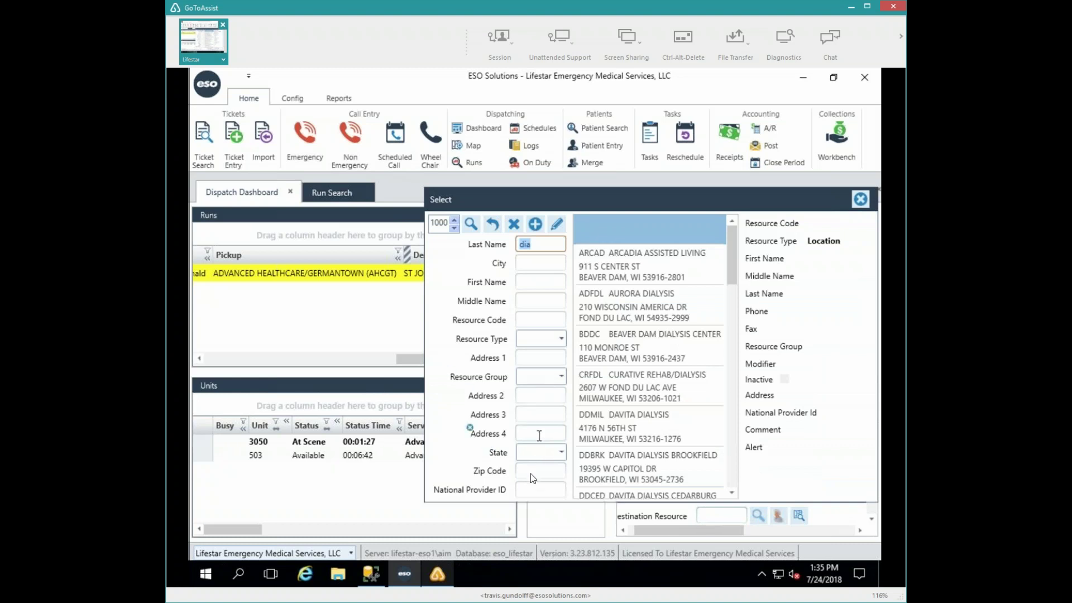
pyautogui.click(534, 252)
pyautogui.press('Tab')
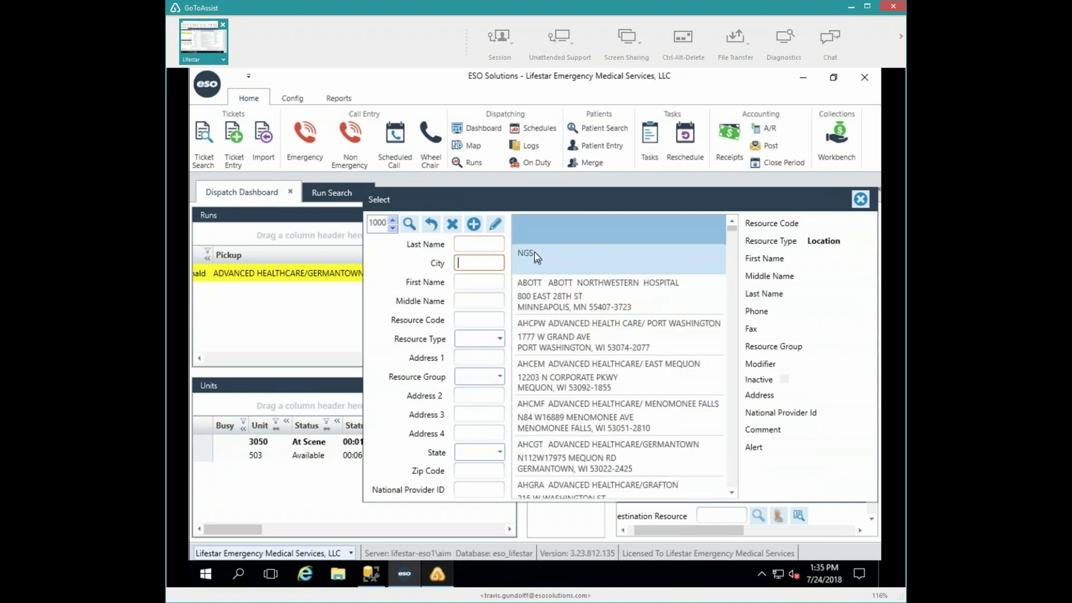
pyautogui.write('west bend')
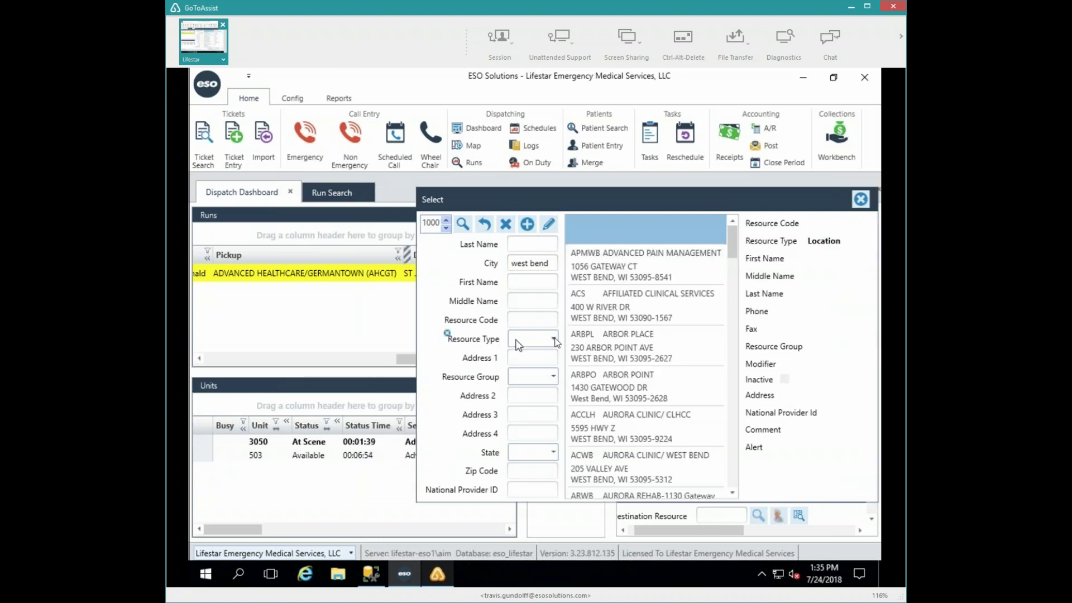
pyautogui.click(554, 338)
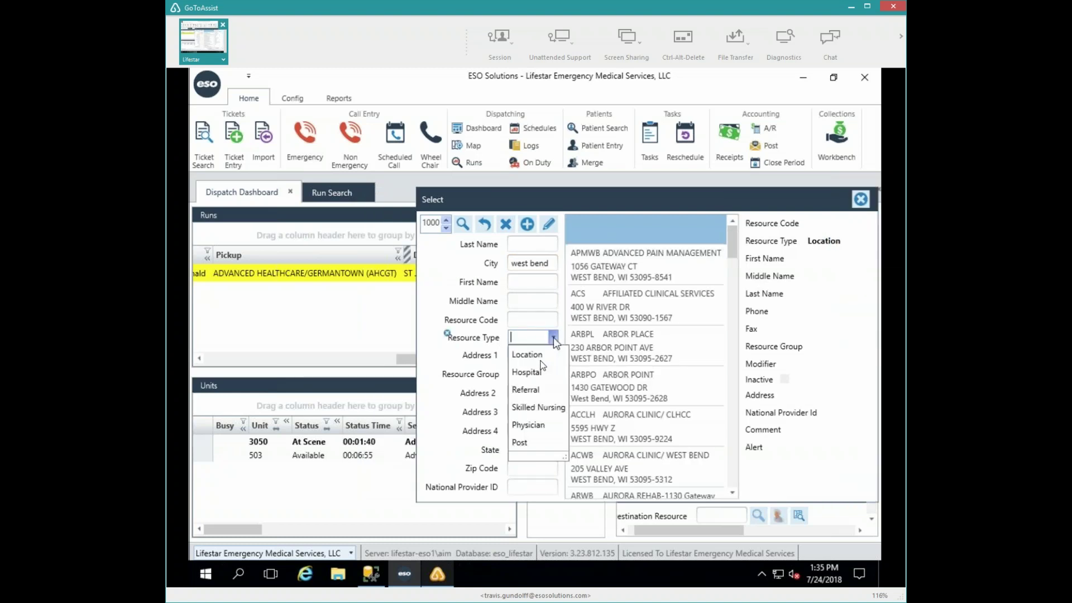
pyautogui.click(538, 407)
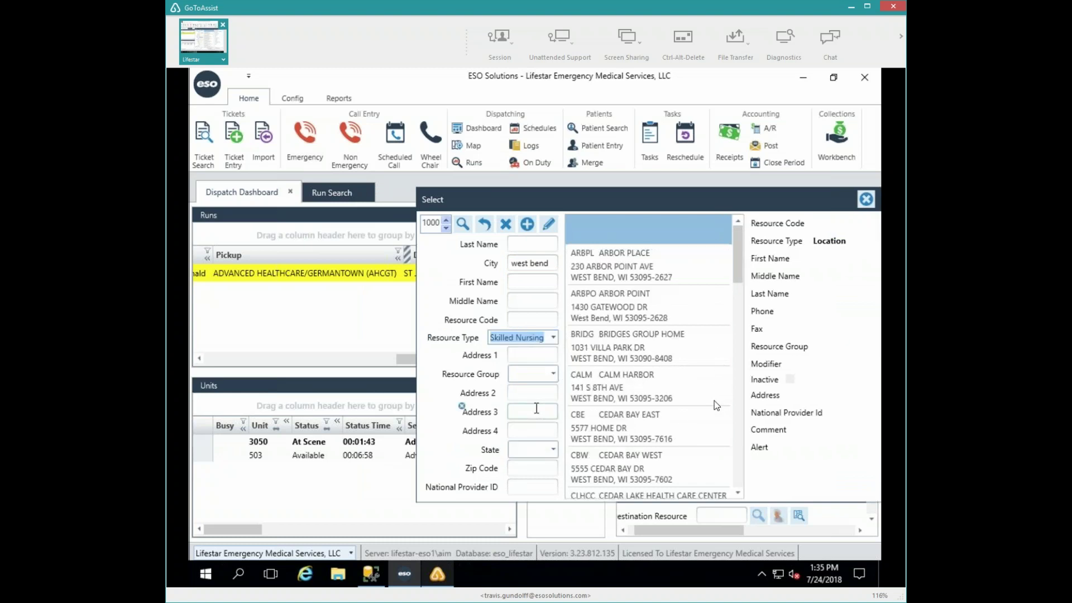
# - Set CEDAR BAY WEST as the destination and save the run without scheduling a return trip
pyautogui.doubleClick(642, 471)
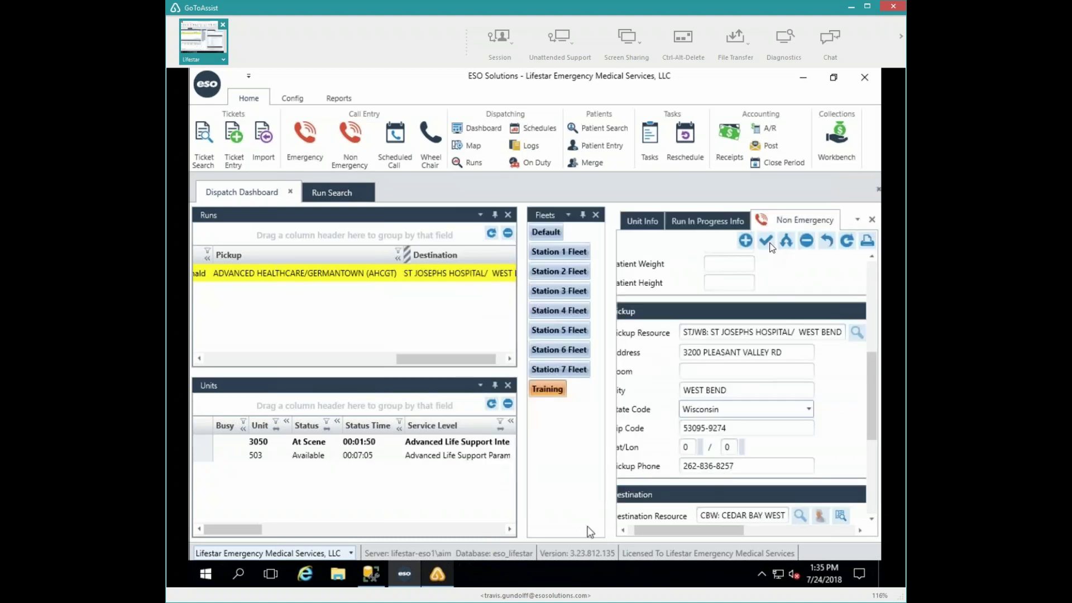
pyautogui.click(767, 240)
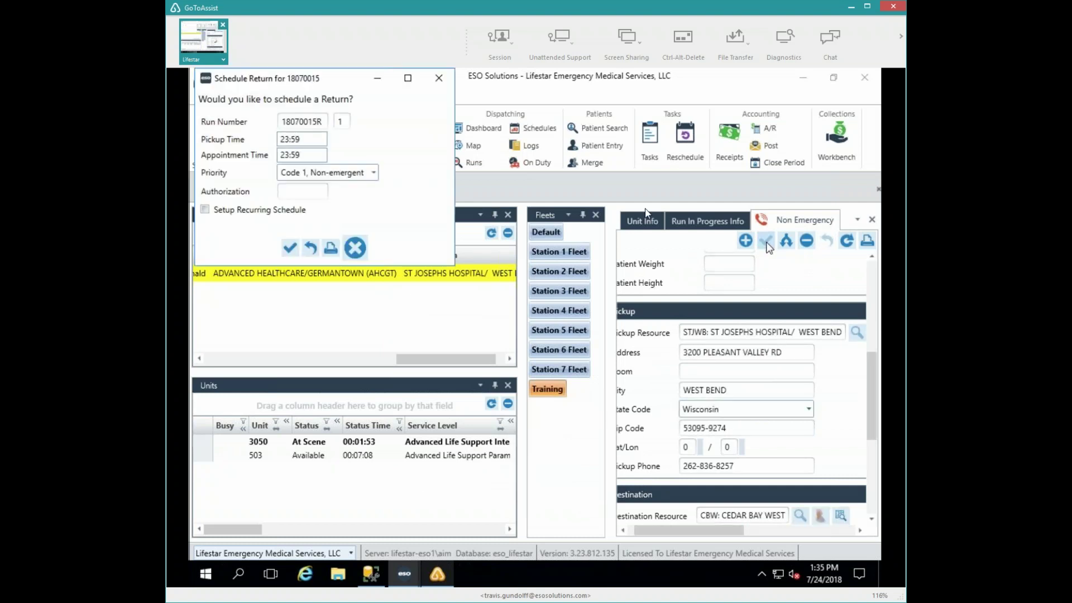
pyautogui.click(357, 249)
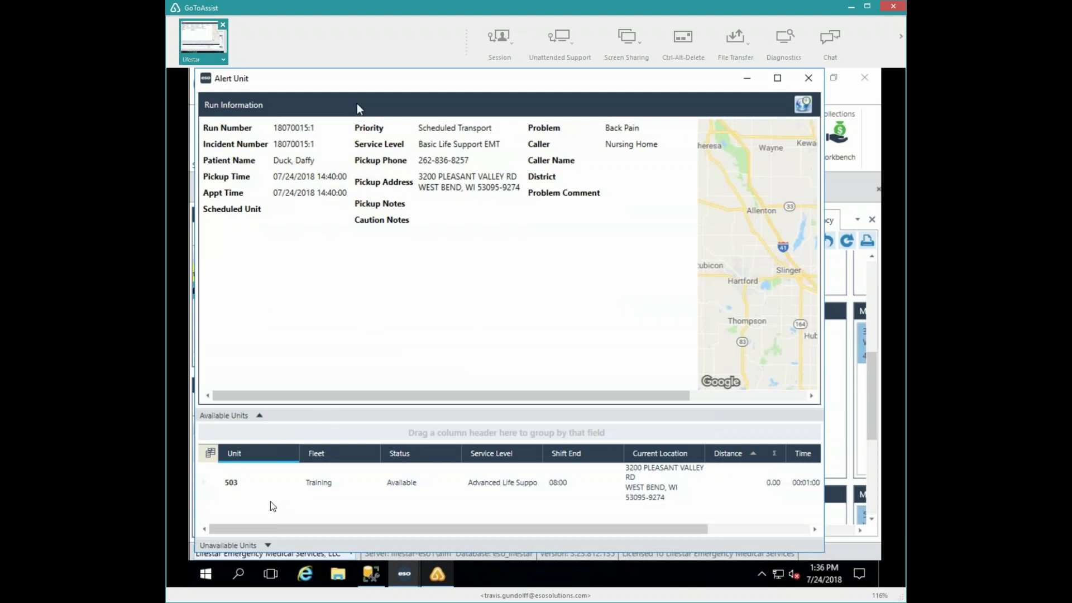
# - Alert unit 3050 from the Unavailable Units list to the new run
pyautogui.click(228, 487)
pyautogui.click(240, 419)
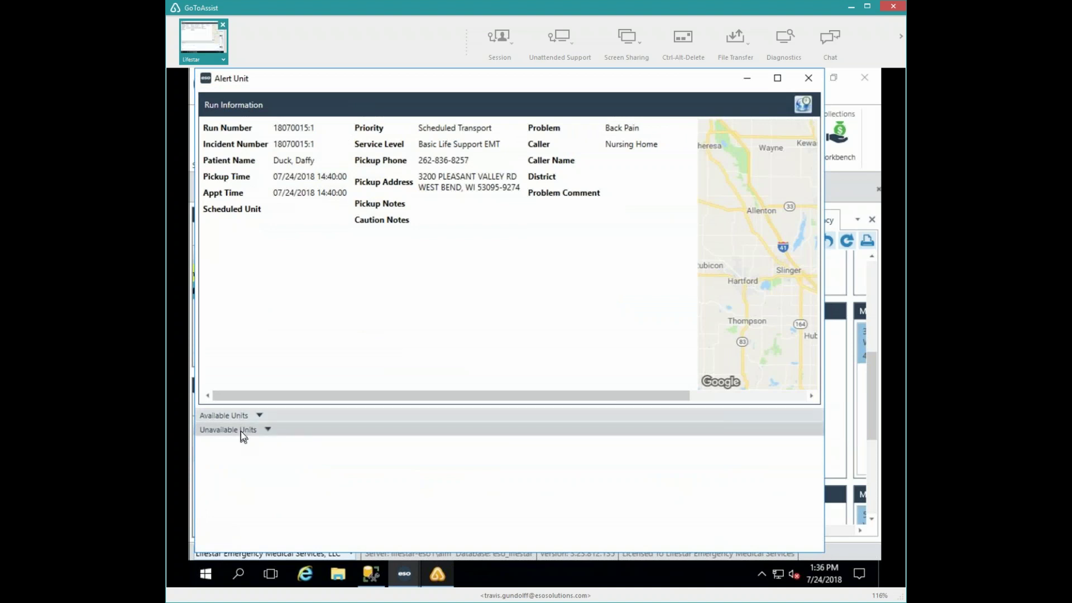
pyautogui.click(241, 431)
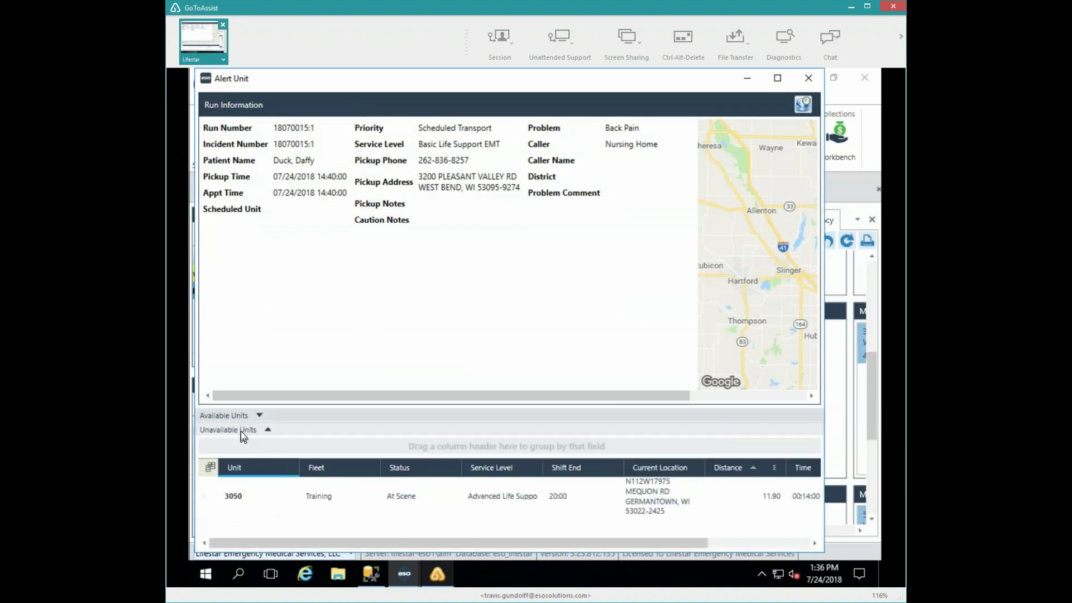
pyautogui.click(243, 496)
pyautogui.doubleClick(240, 491)
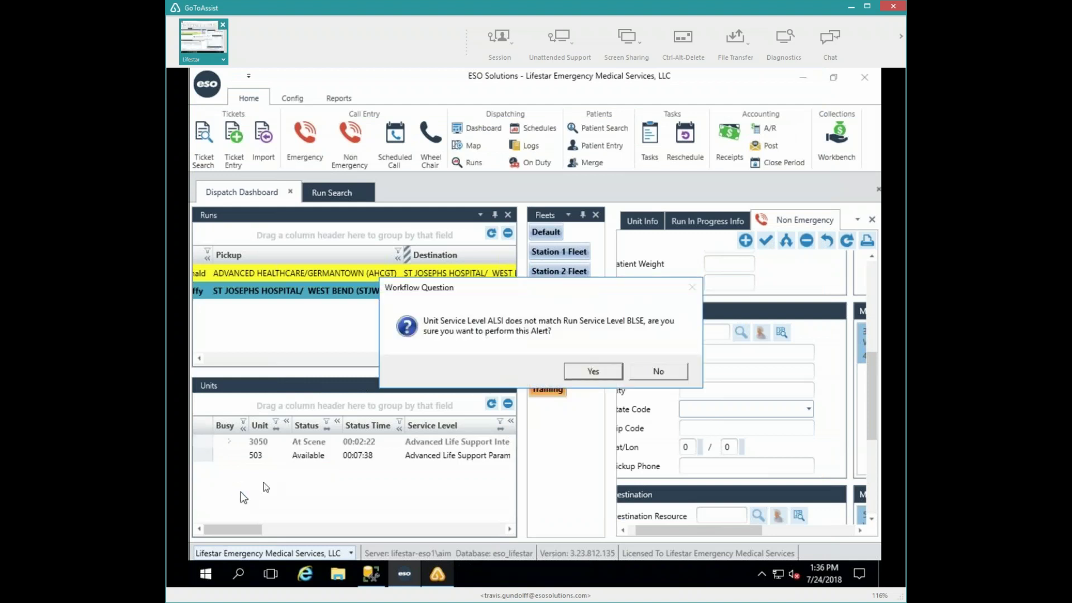
# - Accept the service-level mismatch and add run 18070015:1 to unit 3050's queue
pyautogui.click(583, 377)
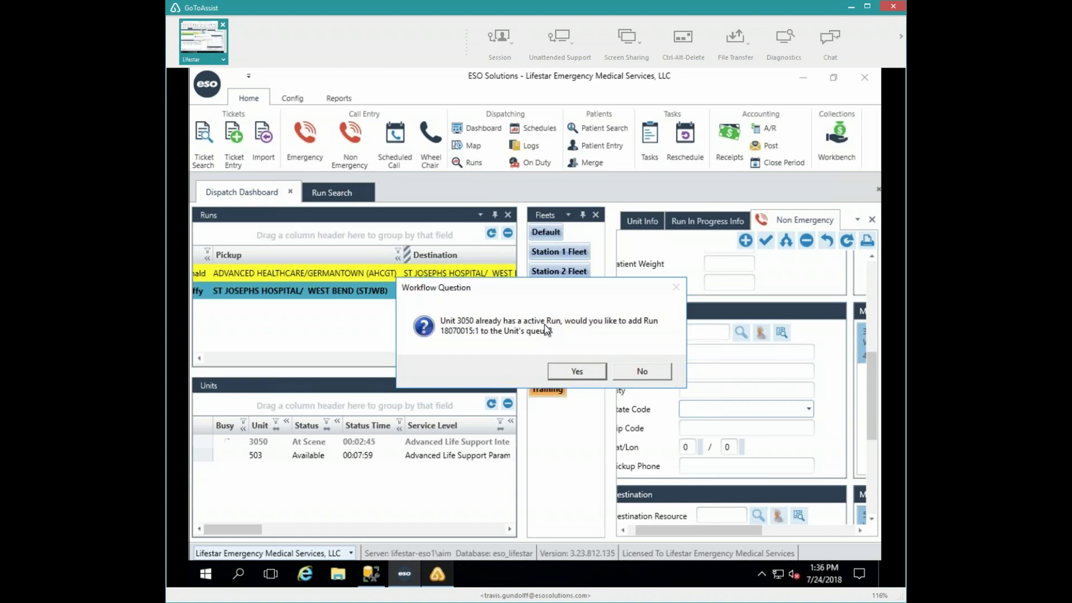
pyautogui.click(562, 370)
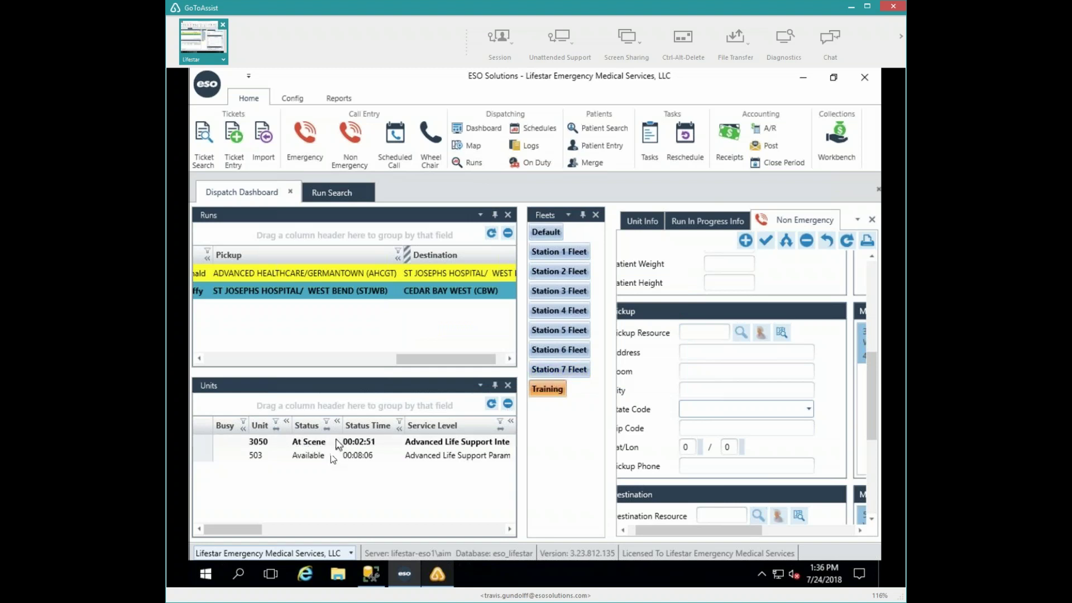
pyautogui.moveTo(254, 529); pyautogui.dragTo(261, 530)
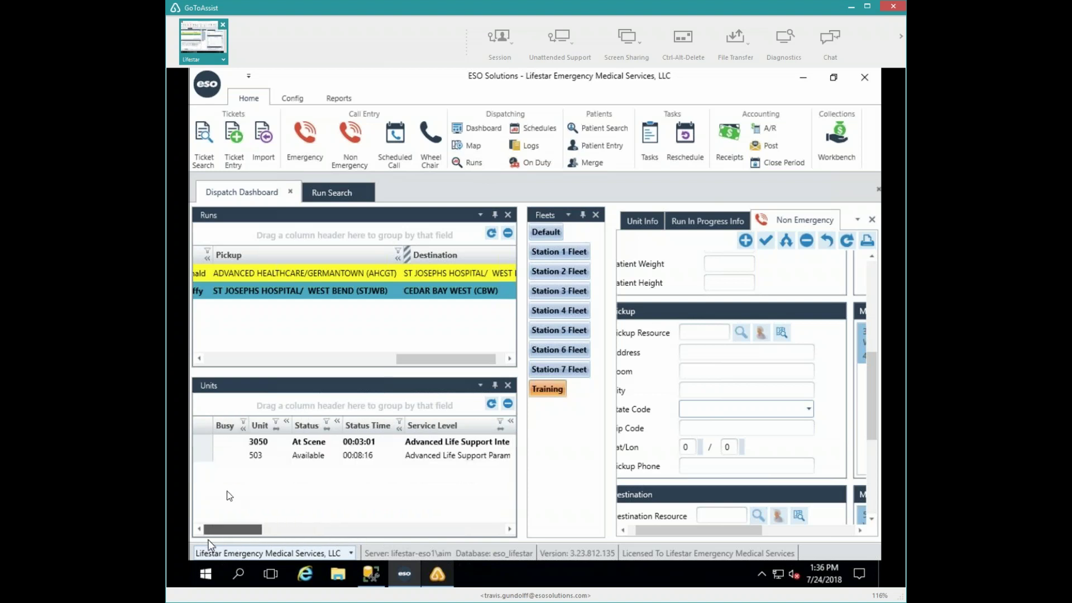
pyautogui.moveTo(414, 361); pyautogui.dragTo(358, 257)
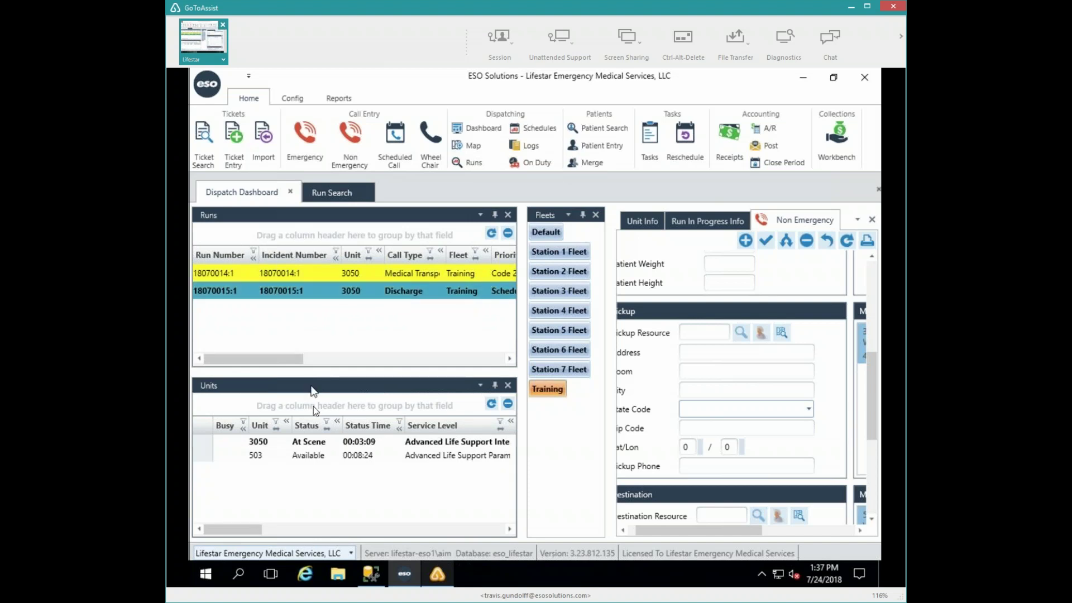
pyautogui.rightClick(311, 446)
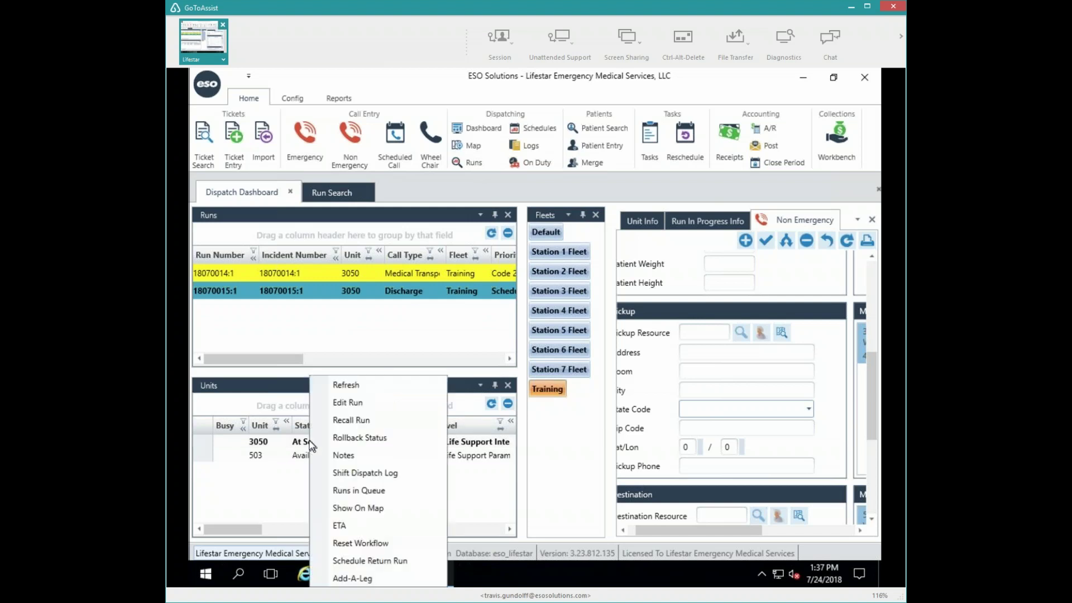
pyautogui.click(357, 491)
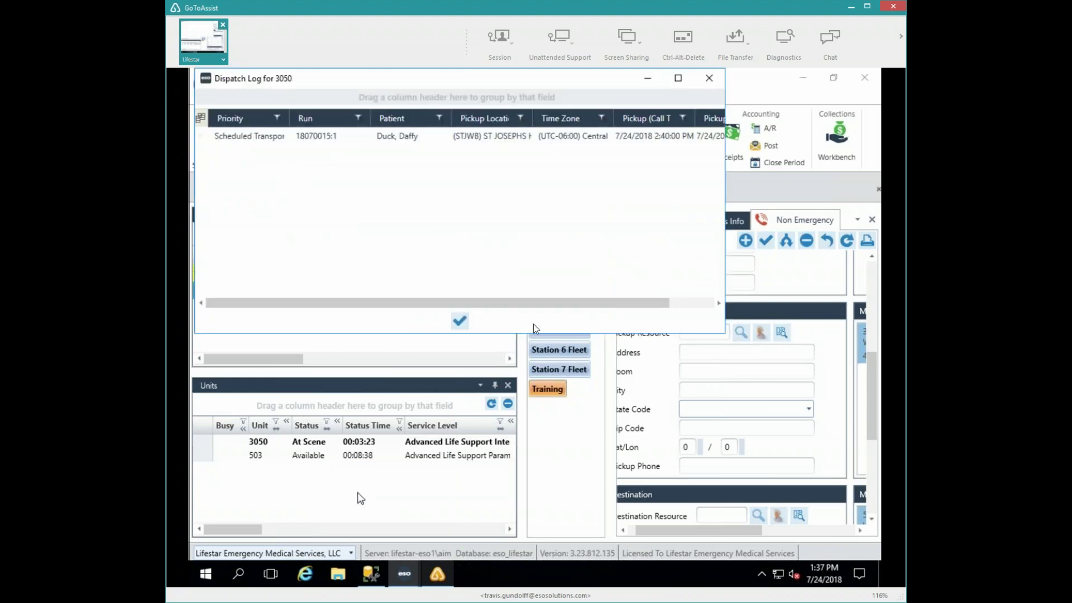
pyautogui.click(256, 137)
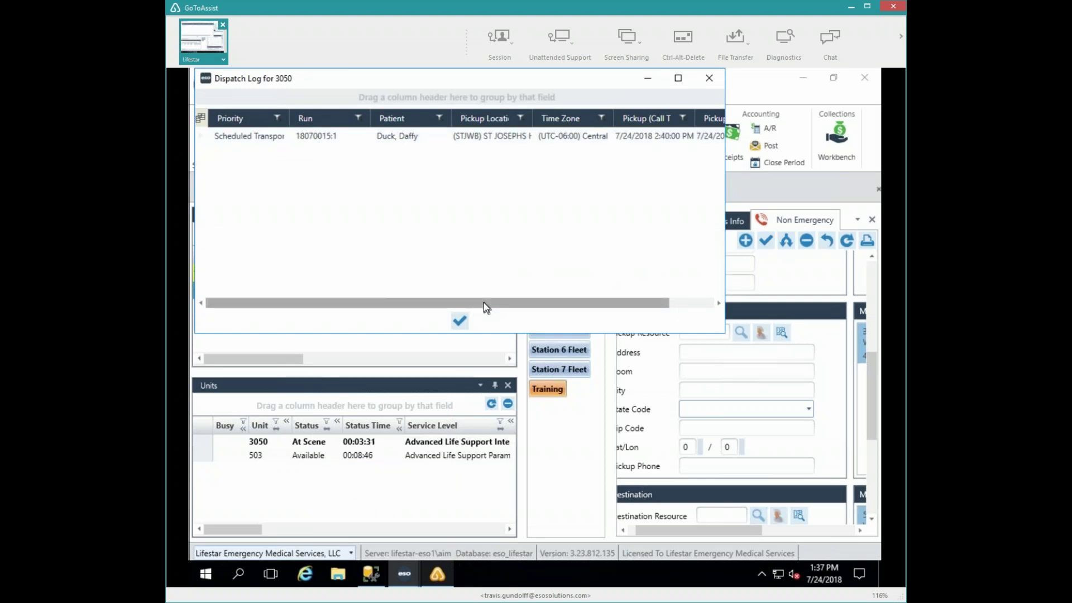
pyautogui.click(460, 322)
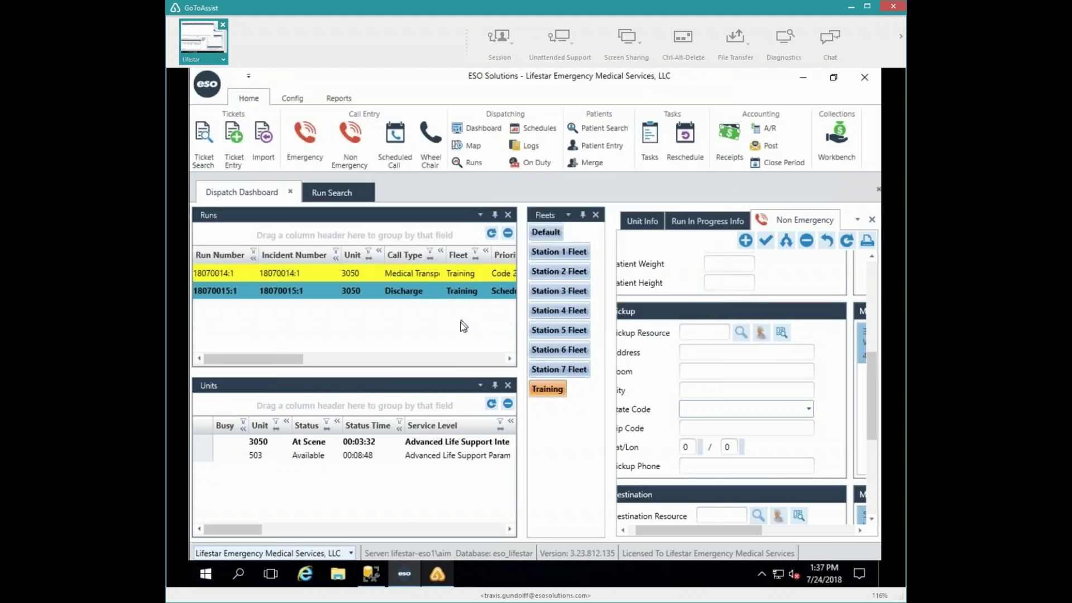
# - Move unit 3050 to Depart Scene with odometer 0, dismissing both missing cancel-reason warnings
pyautogui.doubleClick(256, 440)
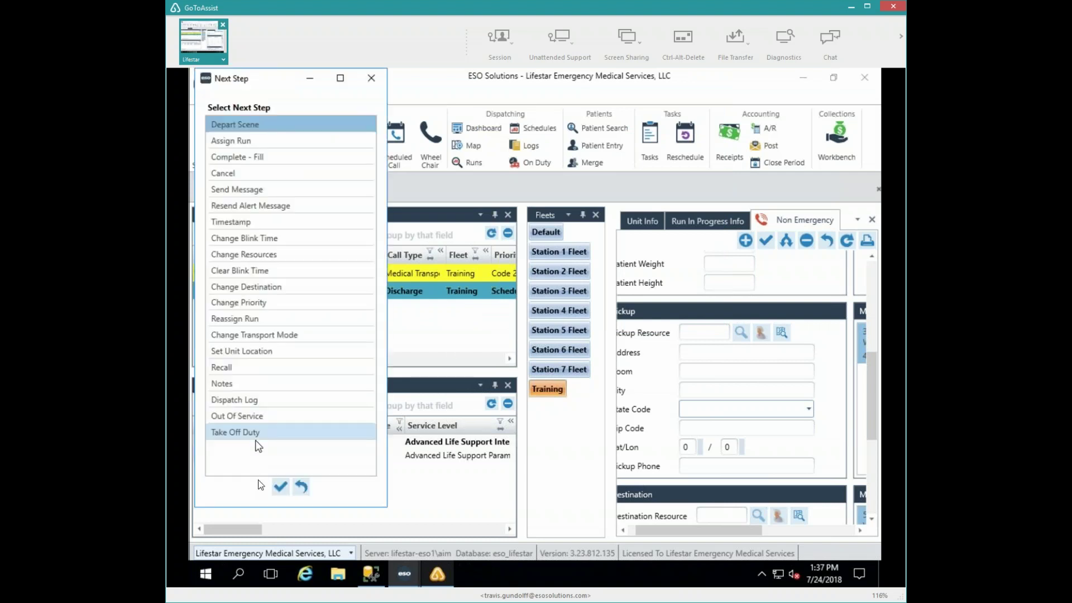
pyautogui.click(280, 488)
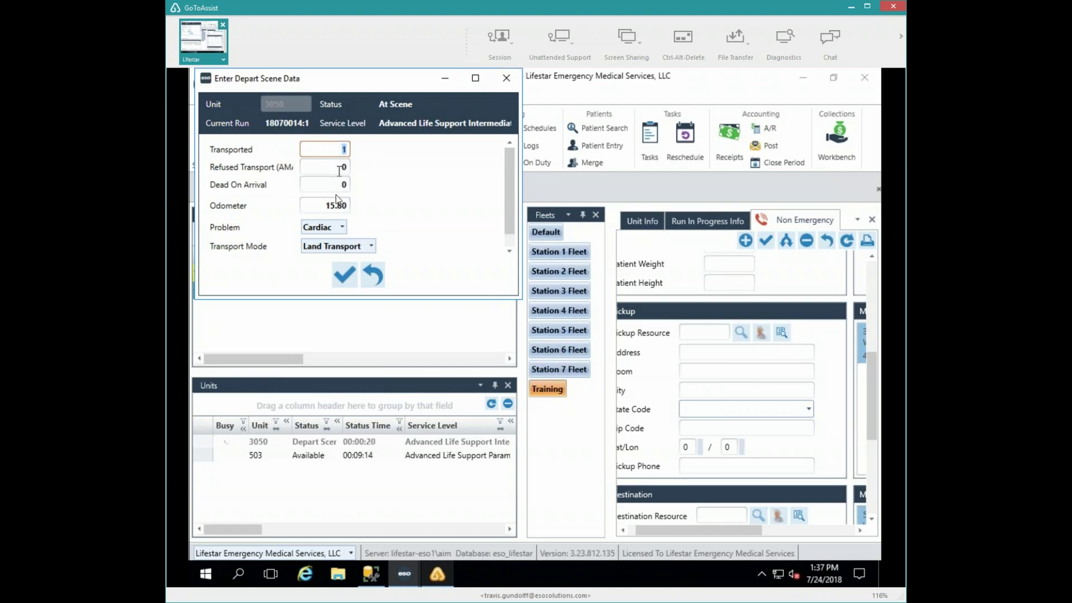
pyautogui.press('Tab')
pyautogui.press('Tab')
pyautogui.press('Tab')
pyautogui.write('0')
pyautogui.press('Tab')
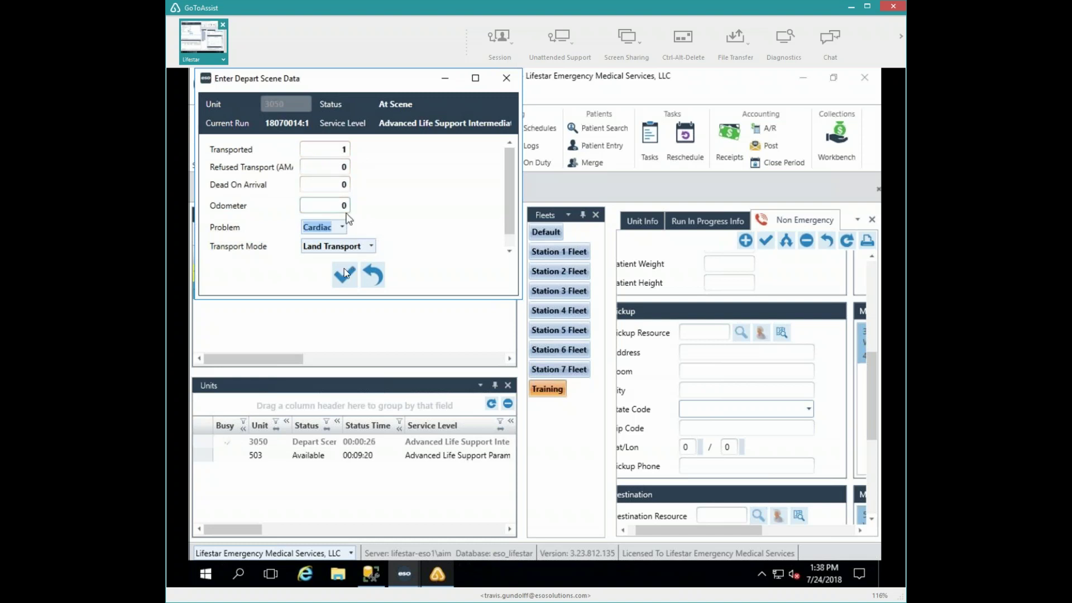
pyautogui.click(343, 277)
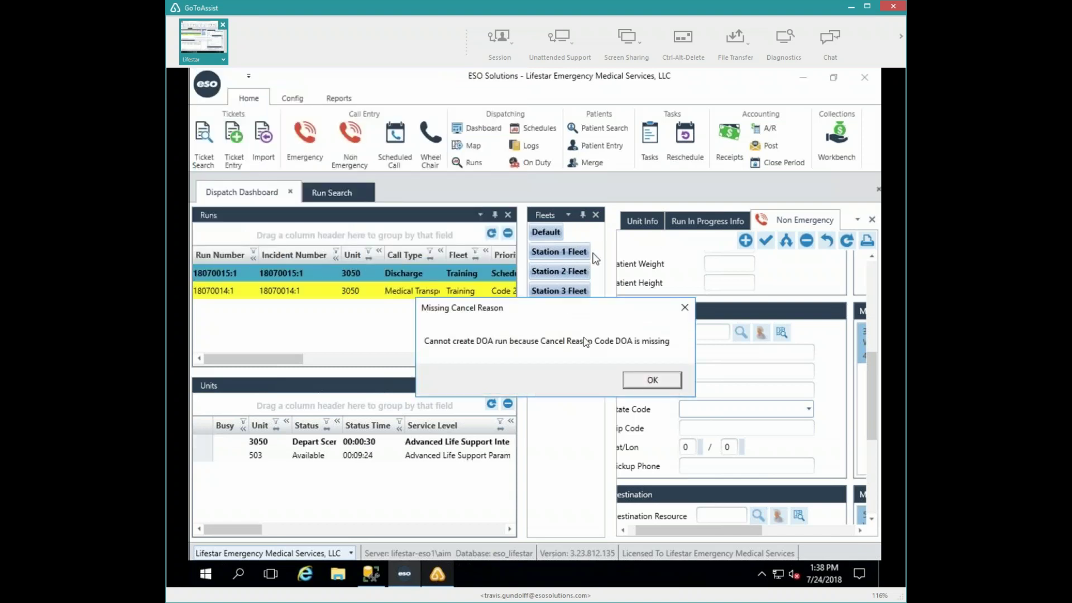
pyautogui.click(649, 379)
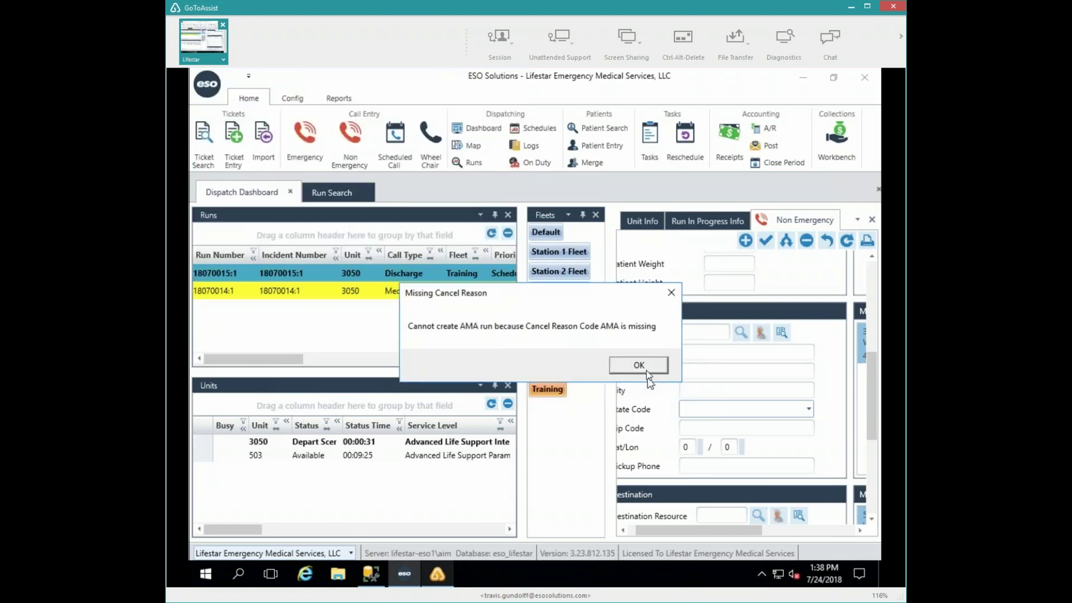
pyautogui.click(639, 367)
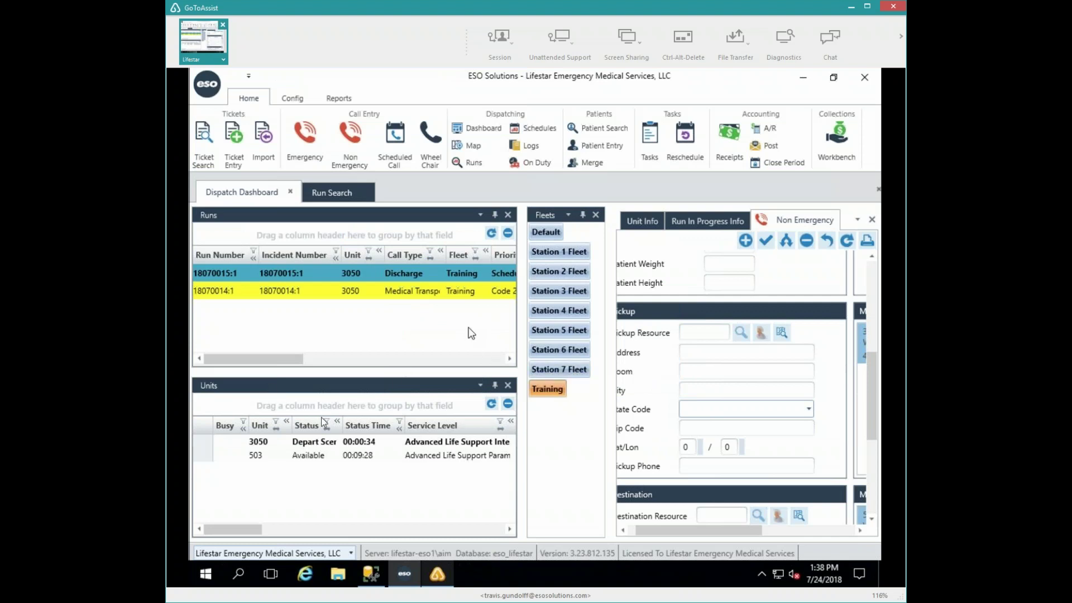
# - Open unit 3050's Next Step list offering At Destination
pyautogui.doubleClick(269, 441)
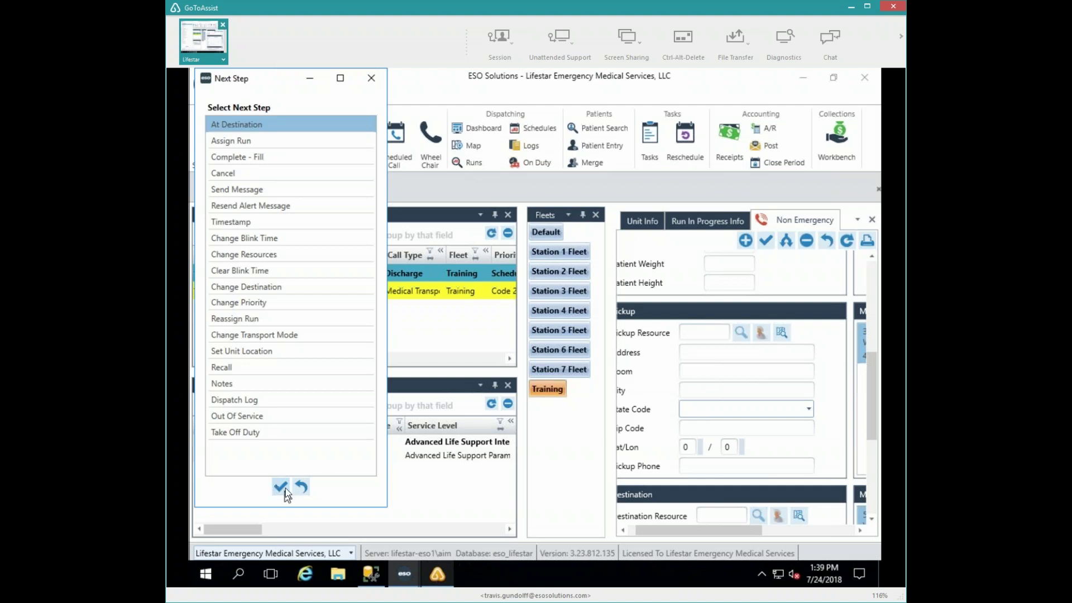
# - Put unit 3050 At Destination with odometer 145, then mark run 18070014:1 Complete
pyautogui.click(286, 489)
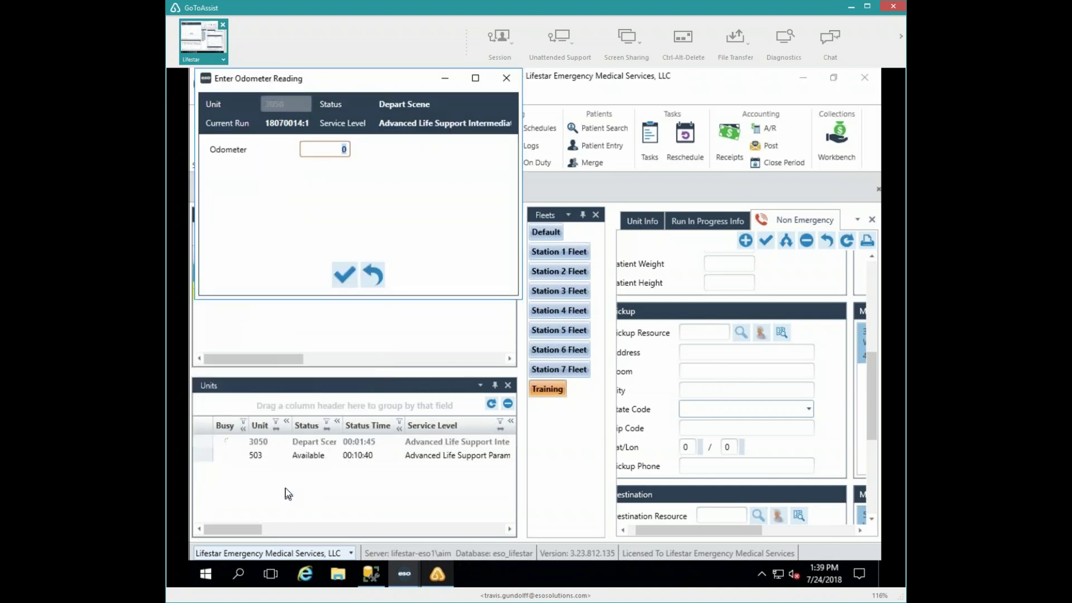
pyautogui.write('145')
pyautogui.press('Return')
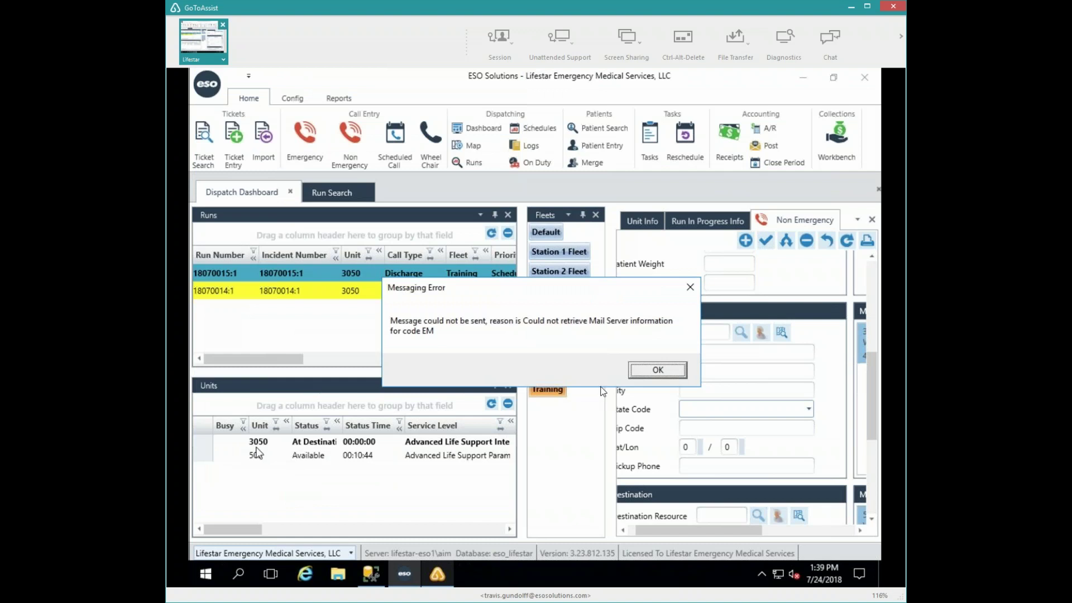
pyautogui.click(657, 373)
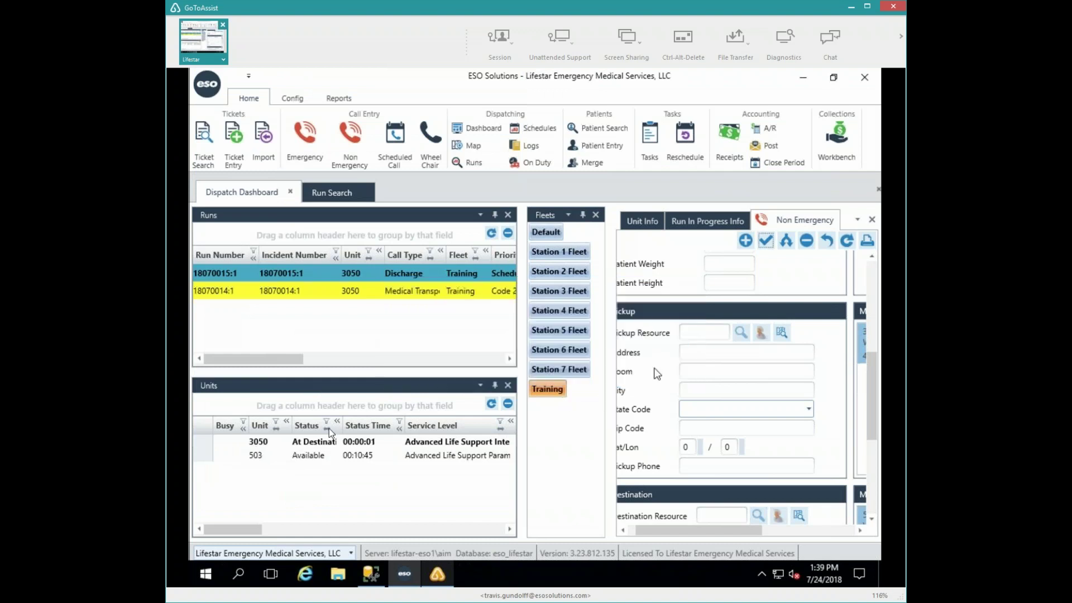
pyautogui.doubleClick(258, 445)
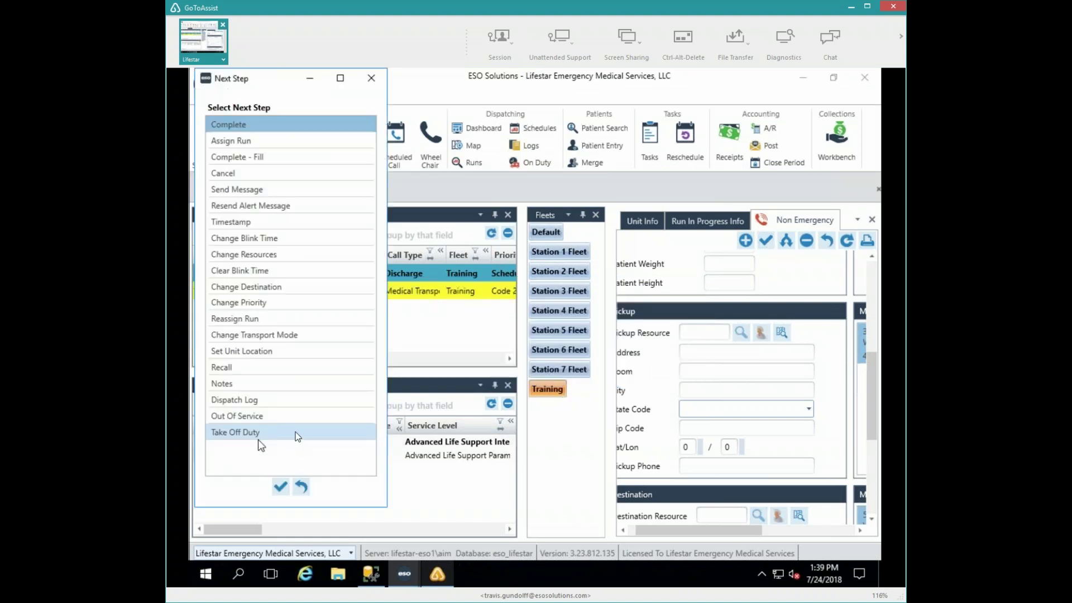
pyautogui.click(280, 488)
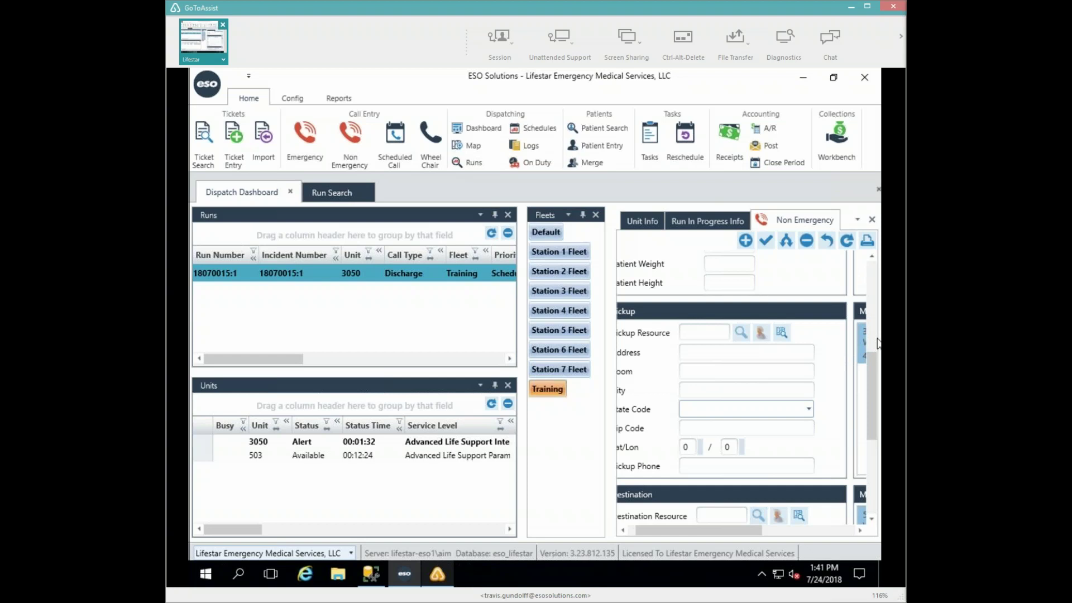
# - Advance unit 3050 to Enroute, then to At Scene on discharge run 18070015:1
pyautogui.doubleClick(258, 443)
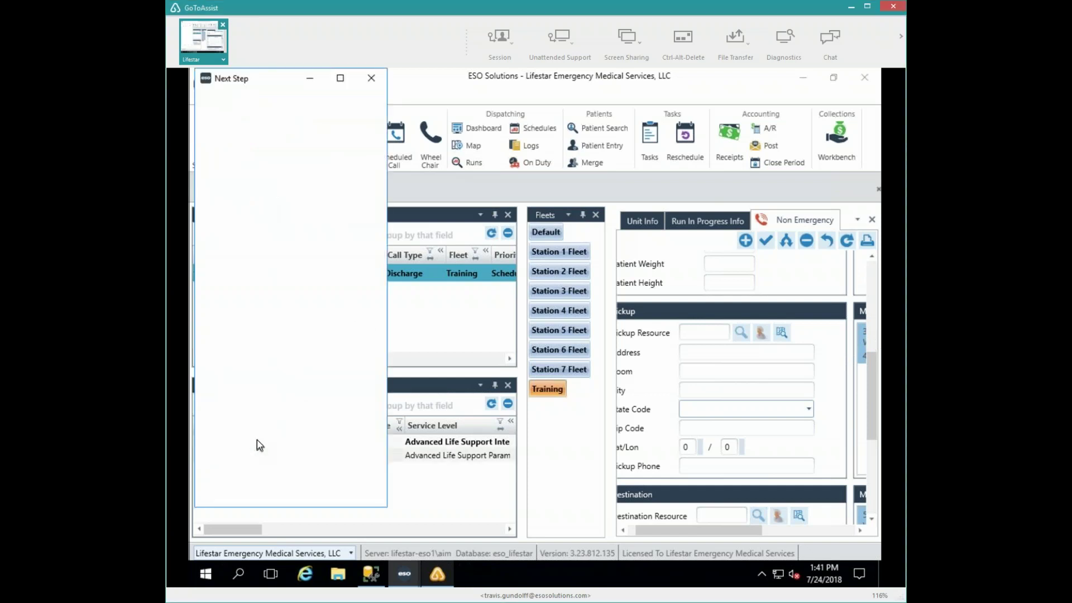
pyautogui.click(280, 488)
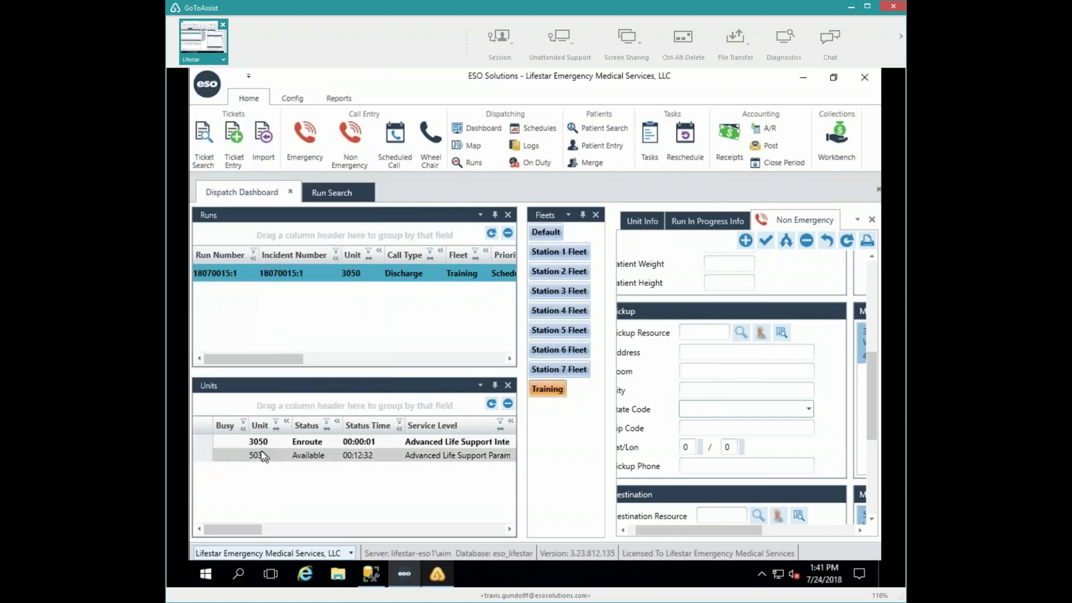
pyautogui.doubleClick(258, 442)
pyautogui.click(281, 488)
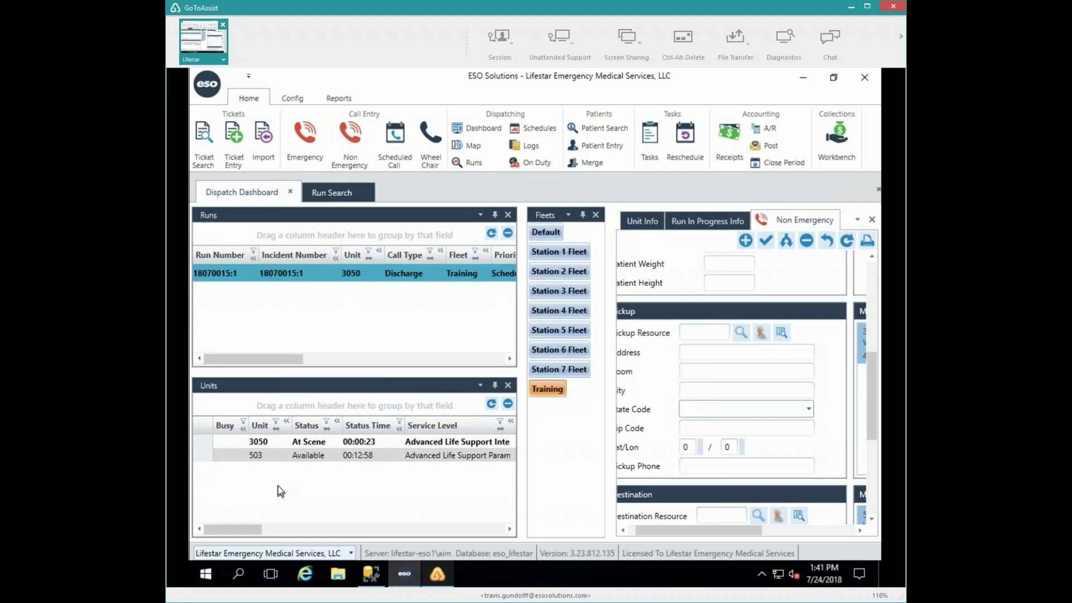
# - Switch the call-entry panel to the Emergency form and set the caller to Bystander
pyautogui.click(858, 219)
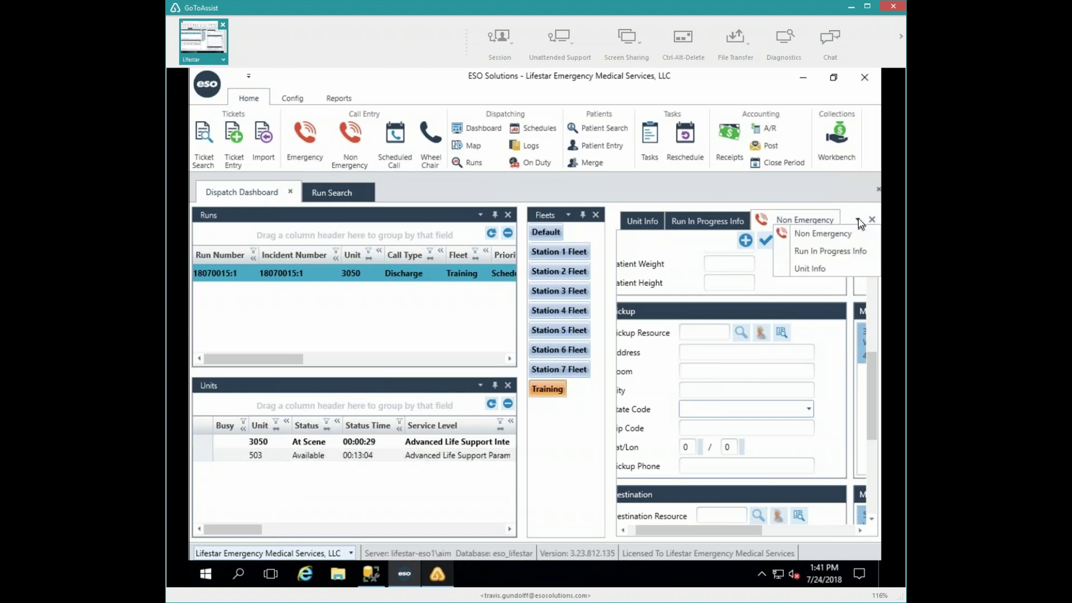
pyautogui.click(313, 144)
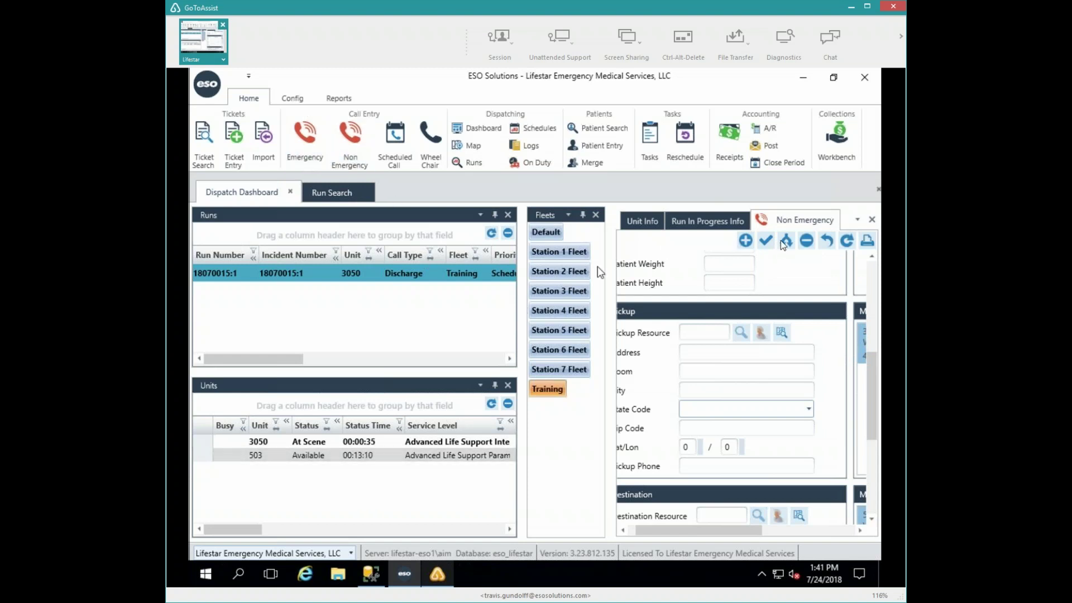
pyautogui.click(857, 219)
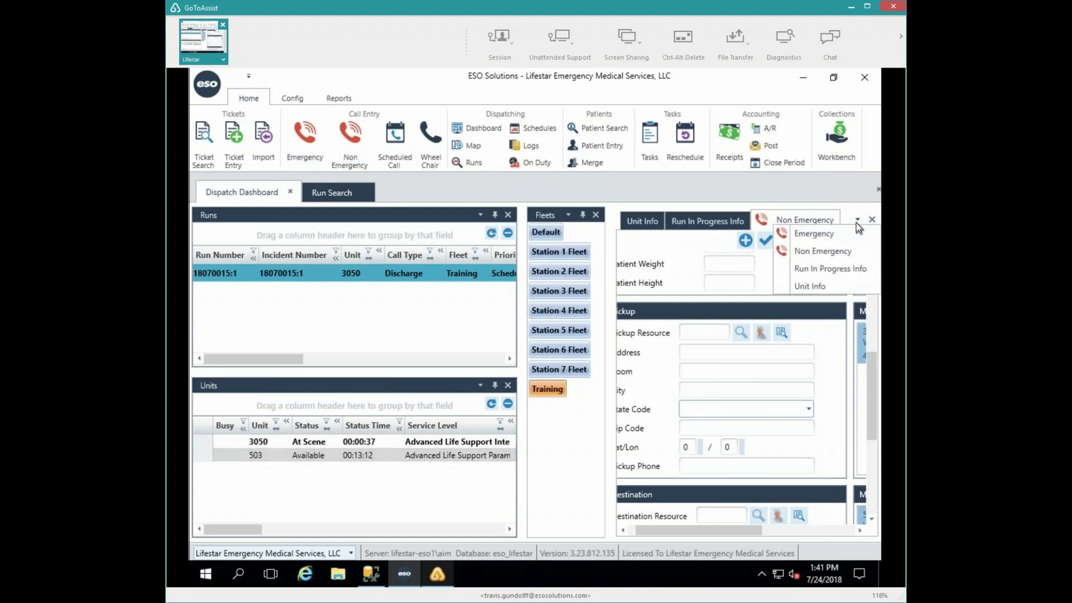
pyautogui.click(814, 233)
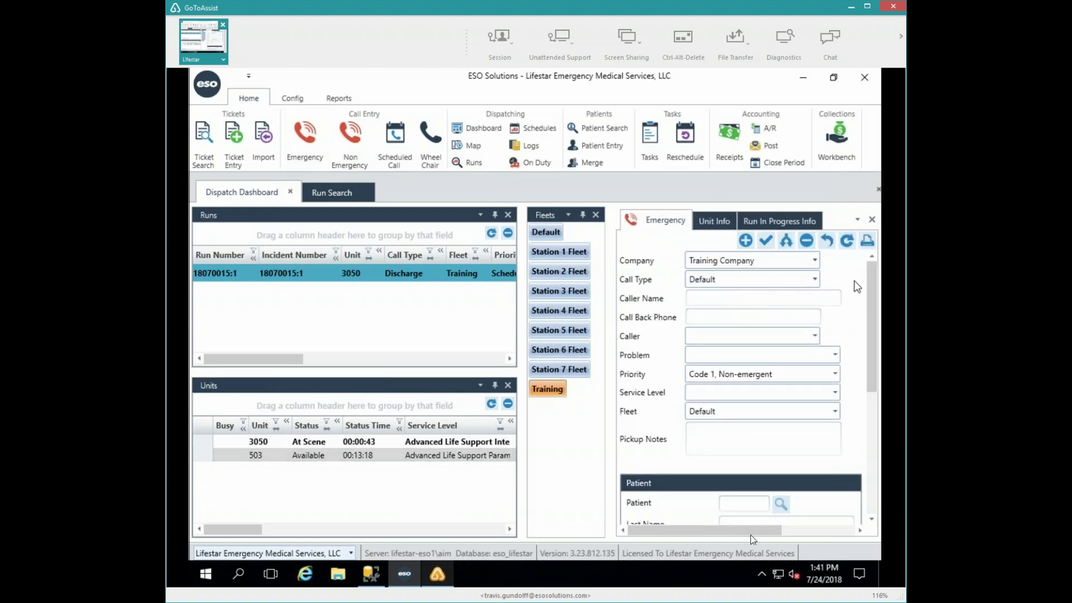
pyautogui.click(741, 302)
pyautogui.click(732, 300)
pyautogui.click(811, 336)
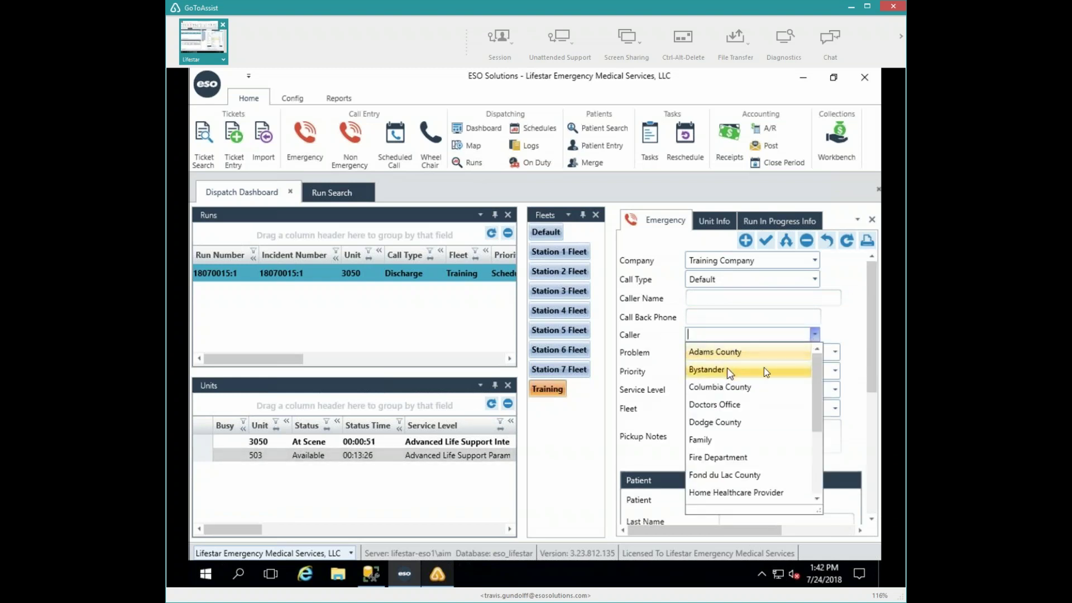
pyautogui.click(729, 370)
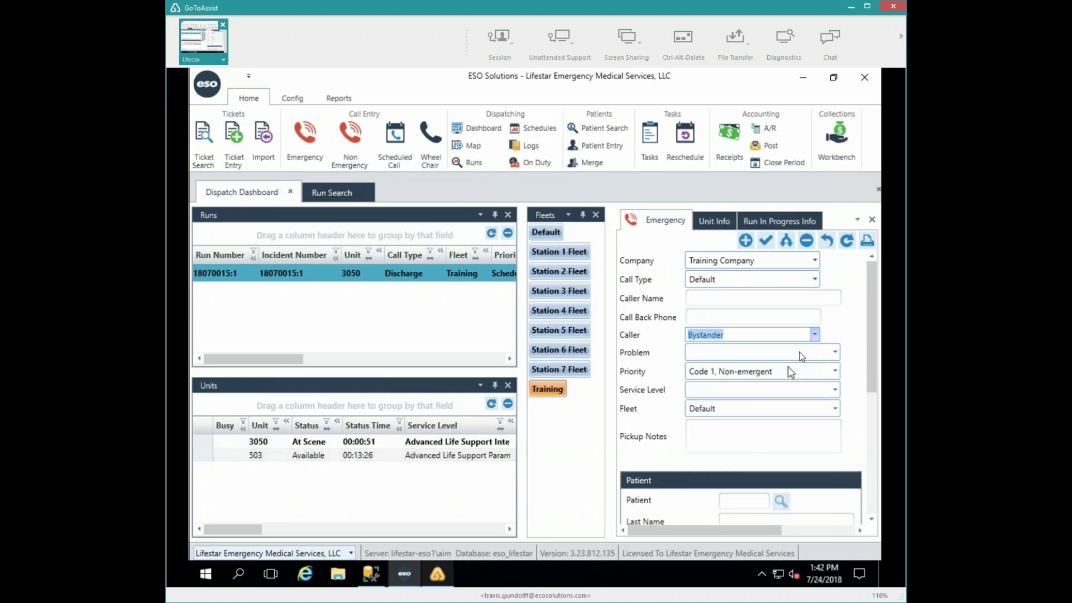
# - Set problem Accident, service level ALS Paramedic, and pickup notes 'AUTO ACCIDENT'
pyautogui.click(835, 353)
pyautogui.click(715, 388)
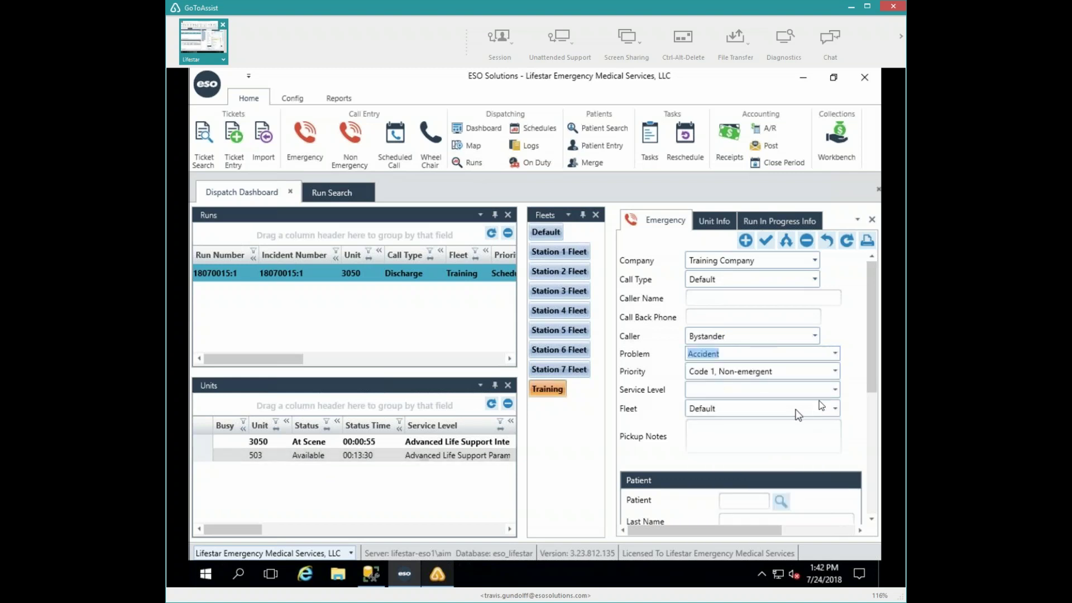
pyautogui.click(835, 390)
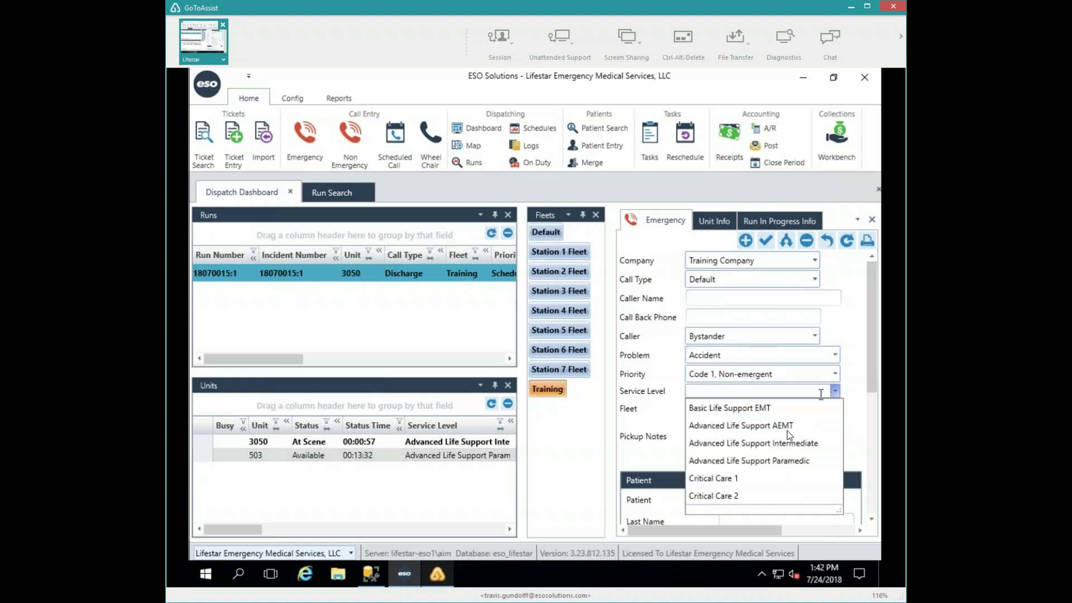
pyautogui.click(741, 462)
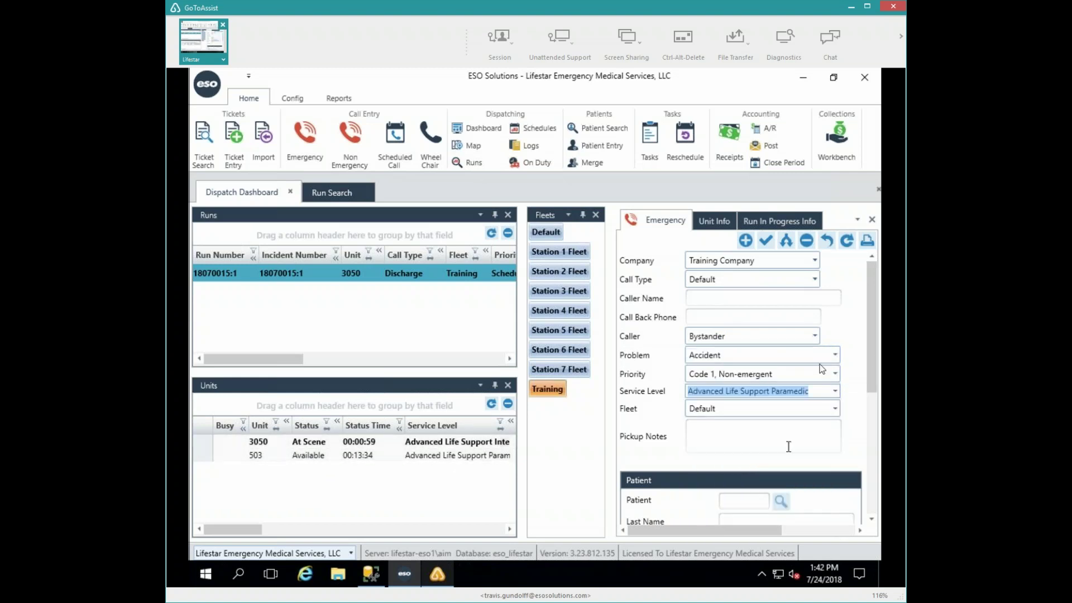
pyautogui.click(715, 433)
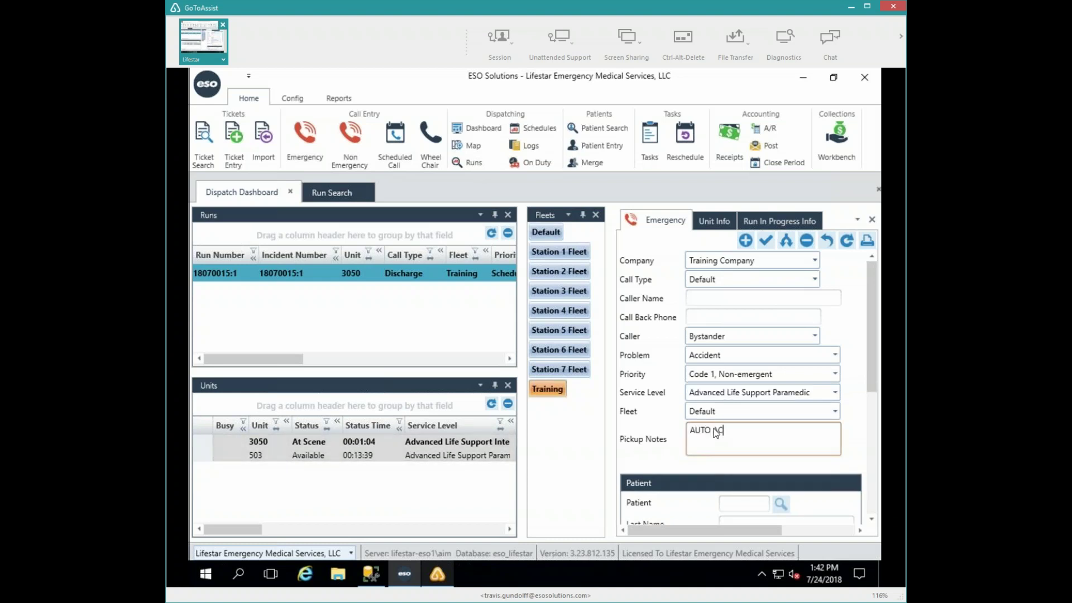
pyautogui.write('AUTO ACCIDENT')
pyautogui.press('Tab')
pyautogui.moveTo(876, 377); pyautogui.dragTo(875, 483)
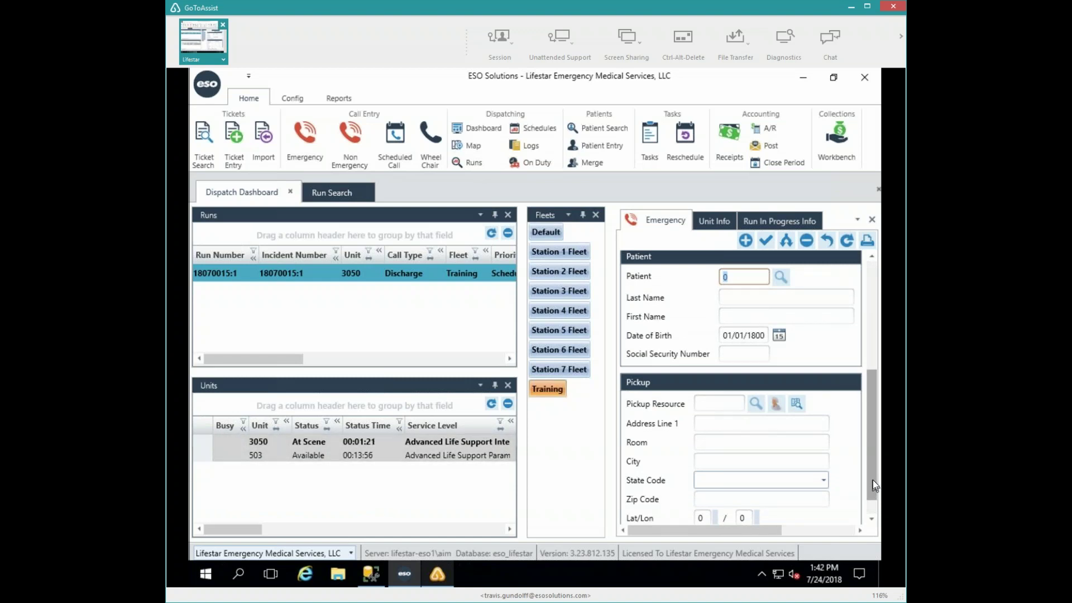
# - Save the emergency run and list the Default fleet's runs
pyautogui.click(765, 242)
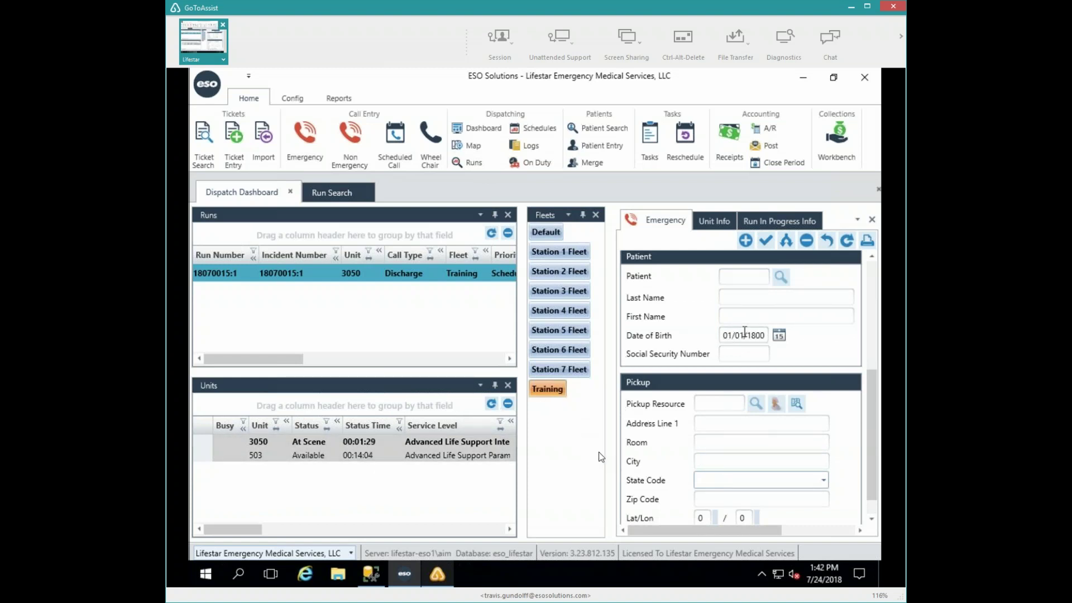
pyautogui.click(872, 313)
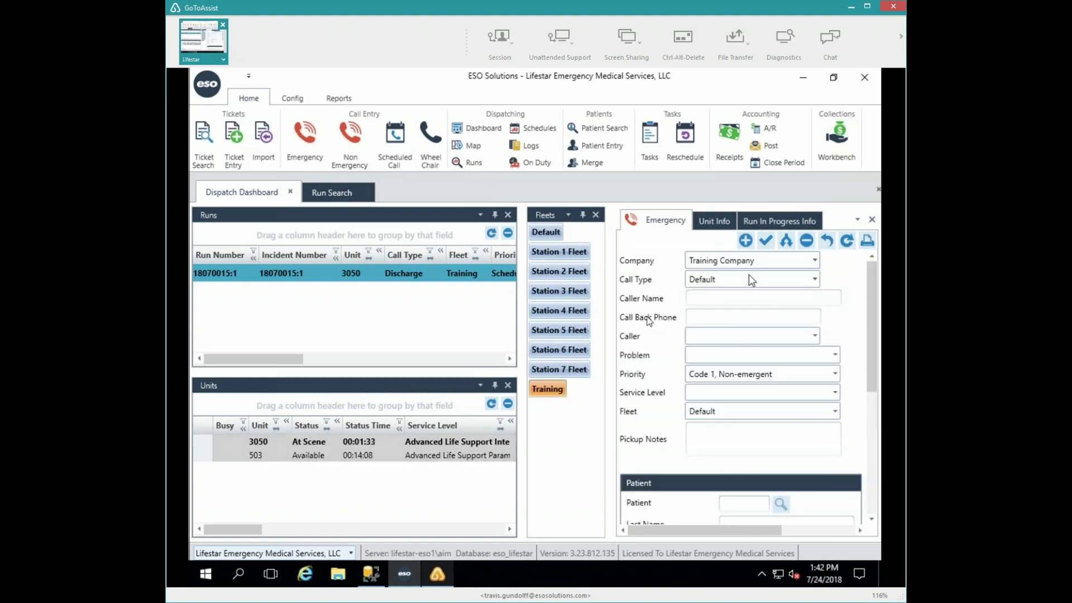
pyautogui.scroll(-1, 872, 310)
pyautogui.moveTo(869, 363); pyautogui.dragTo(863, 471)
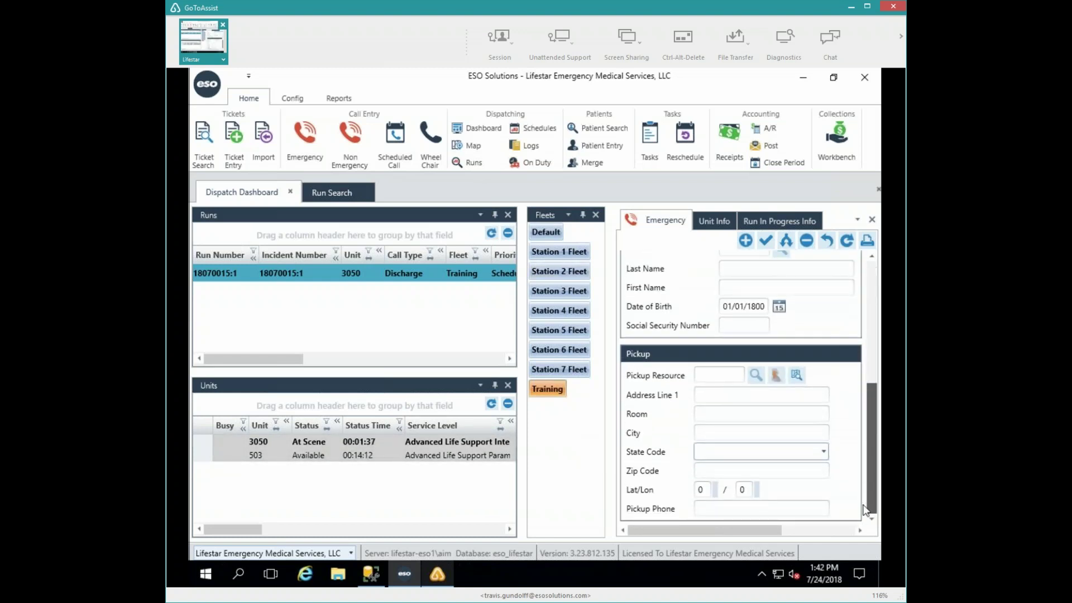
pyautogui.scroll(10, 881, 277)
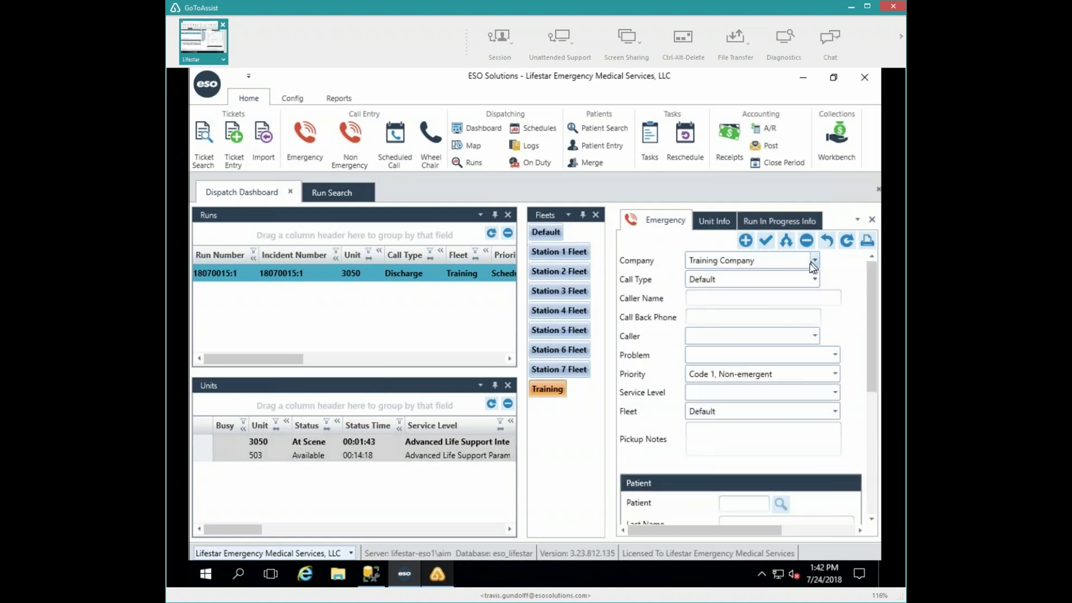
pyautogui.click(544, 233)
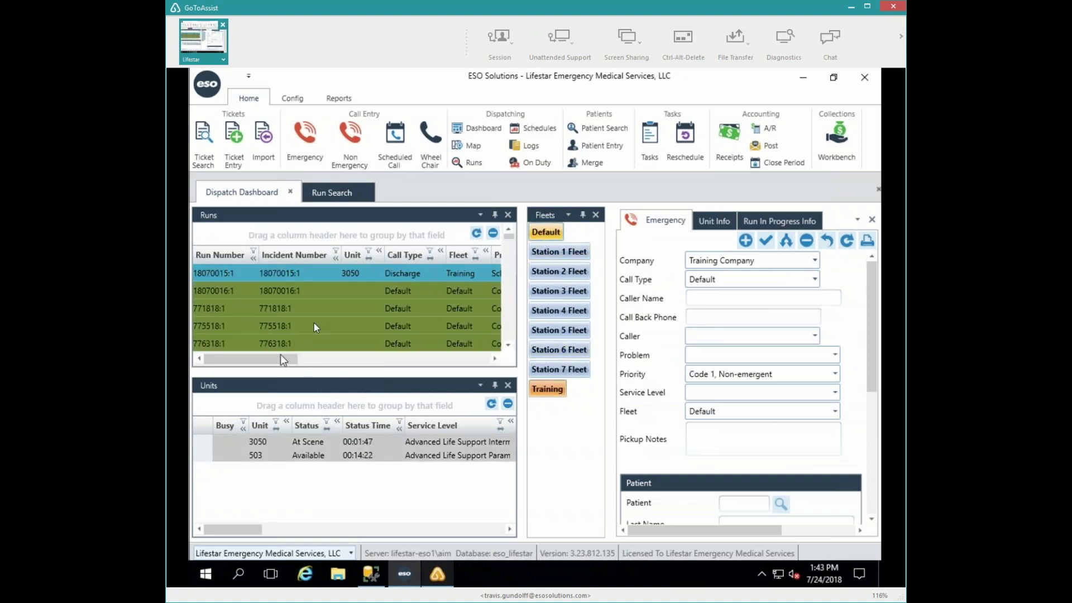
# - Move run 18070016:1 to the Training fleet, save, and deselect Default on the dashboard
pyautogui.rightClick(250, 289)
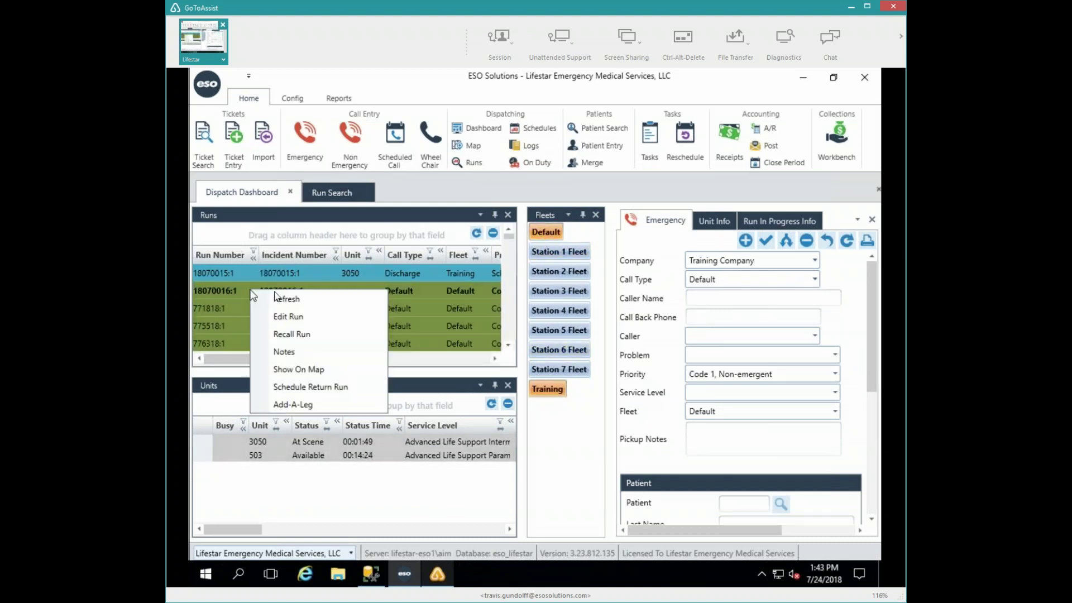
pyautogui.click(280, 316)
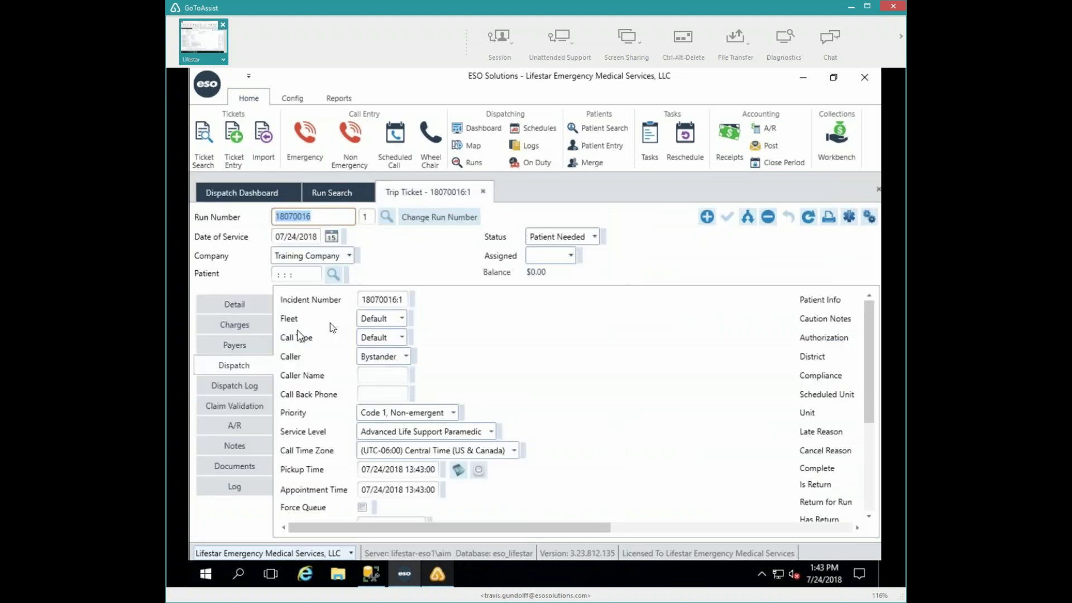
pyautogui.click(401, 320)
pyautogui.click(401, 319)
pyautogui.click(401, 320)
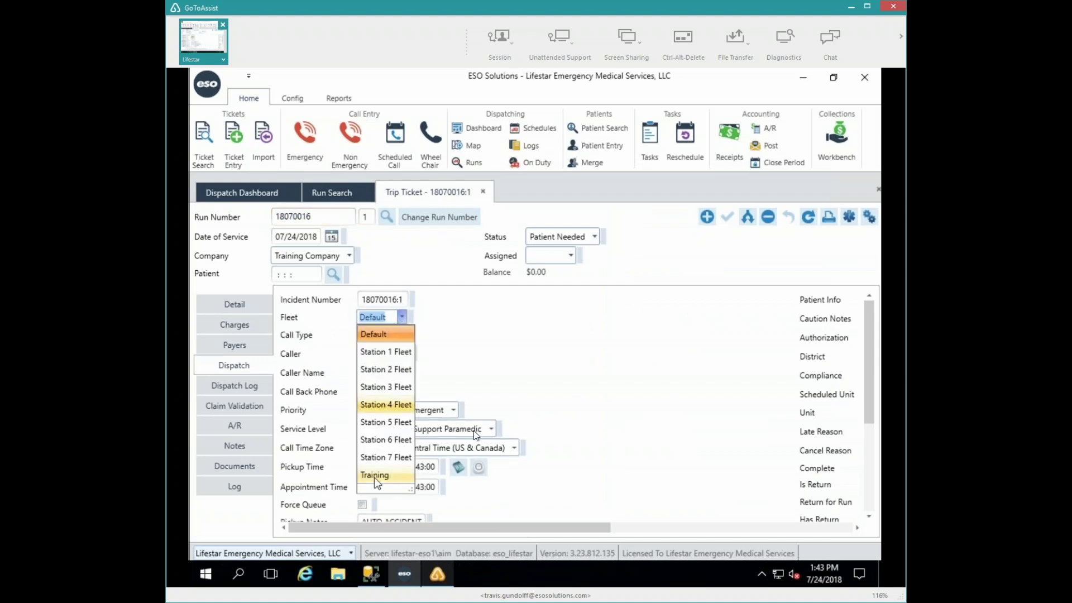
pyautogui.click(374, 475)
pyautogui.click(729, 218)
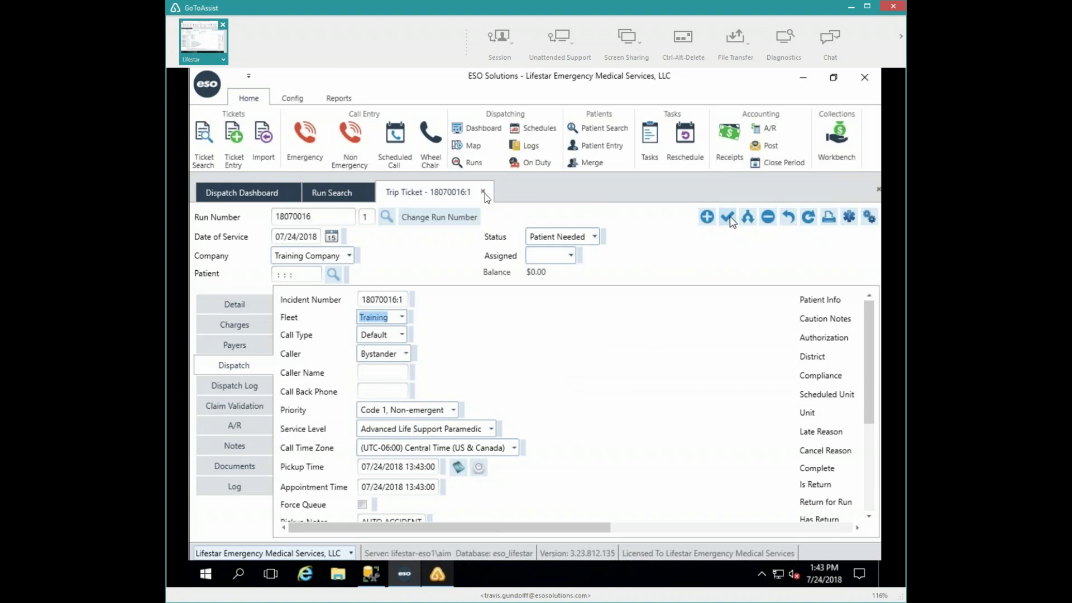
pyautogui.click(262, 194)
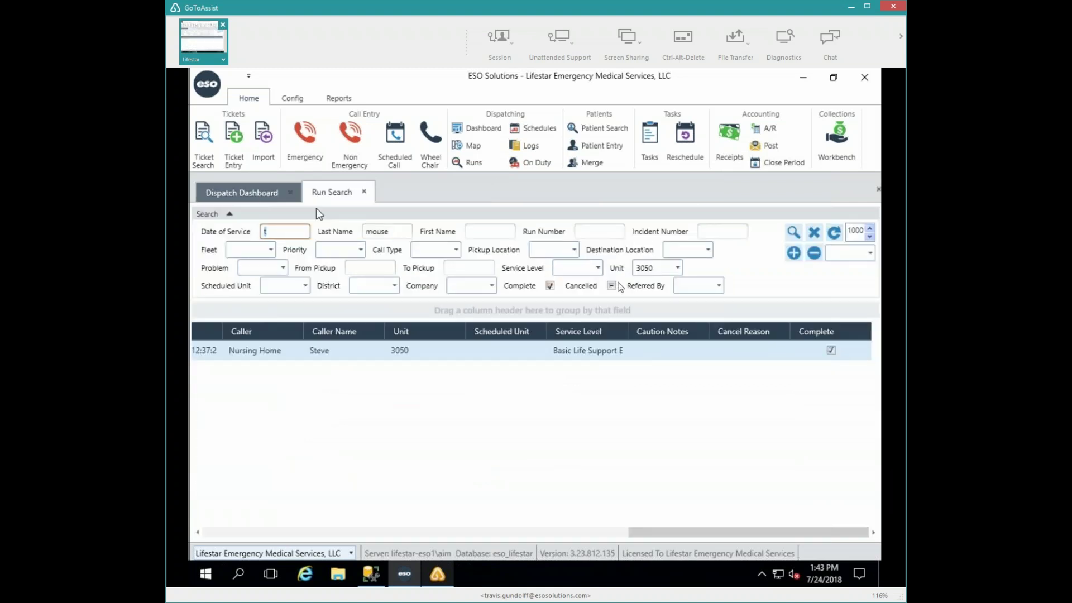
pyautogui.click(548, 232)
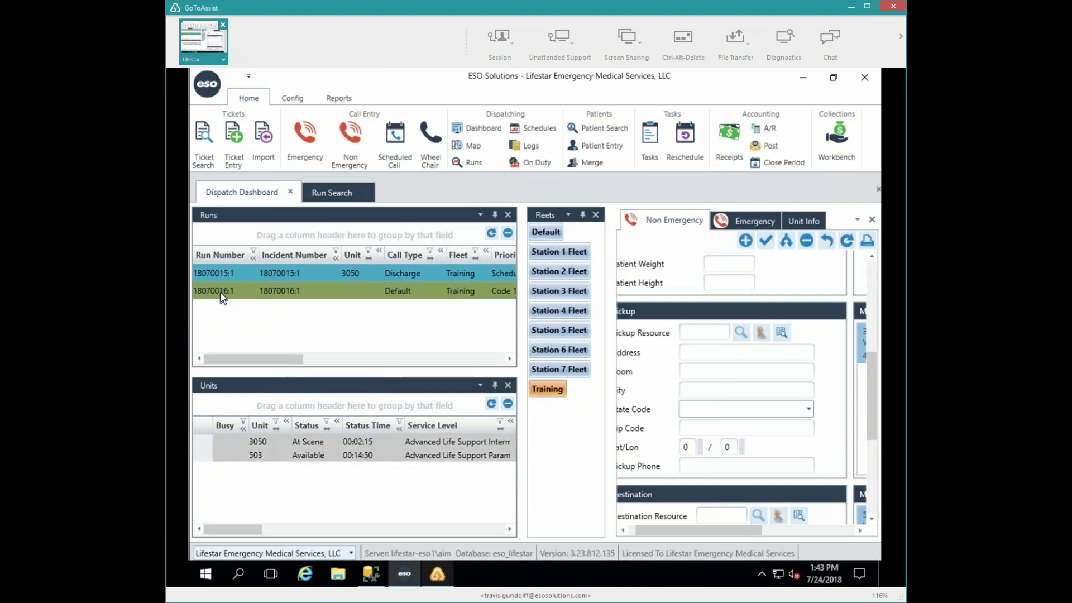
# - Alert unit 503 to run 18070016:1 and advance it to Enroute
pyautogui.doubleClick(223, 291)
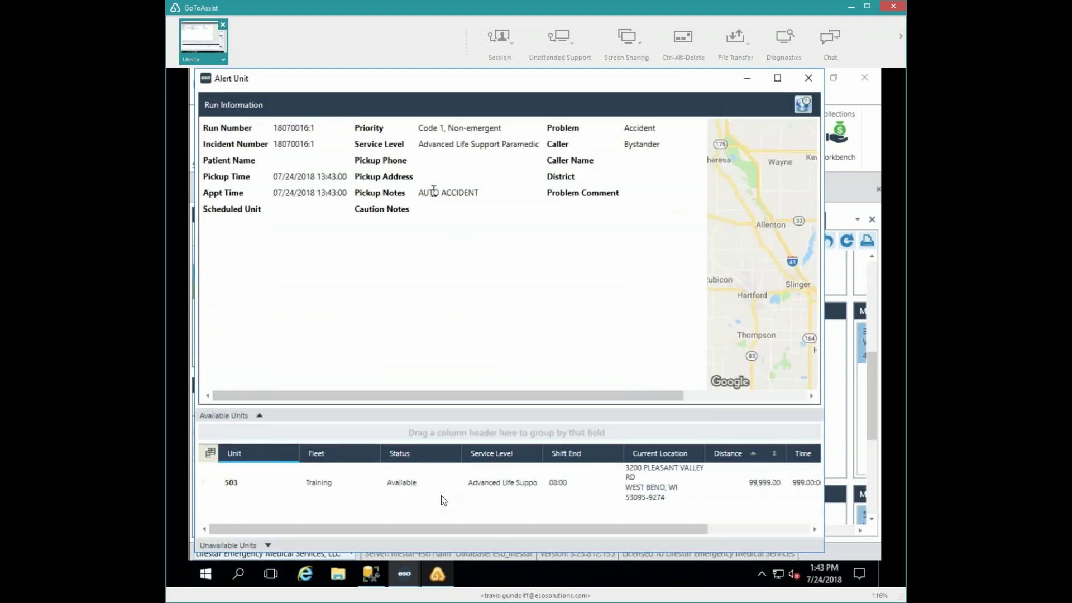
pyautogui.click(234, 485)
pyautogui.doubleClick(234, 485)
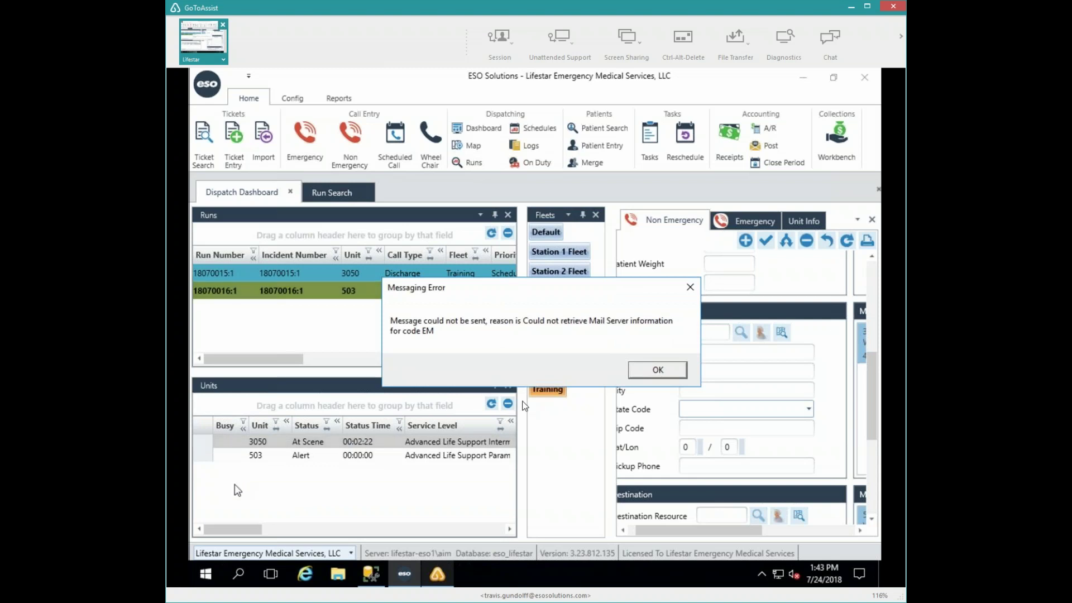
pyautogui.click(642, 368)
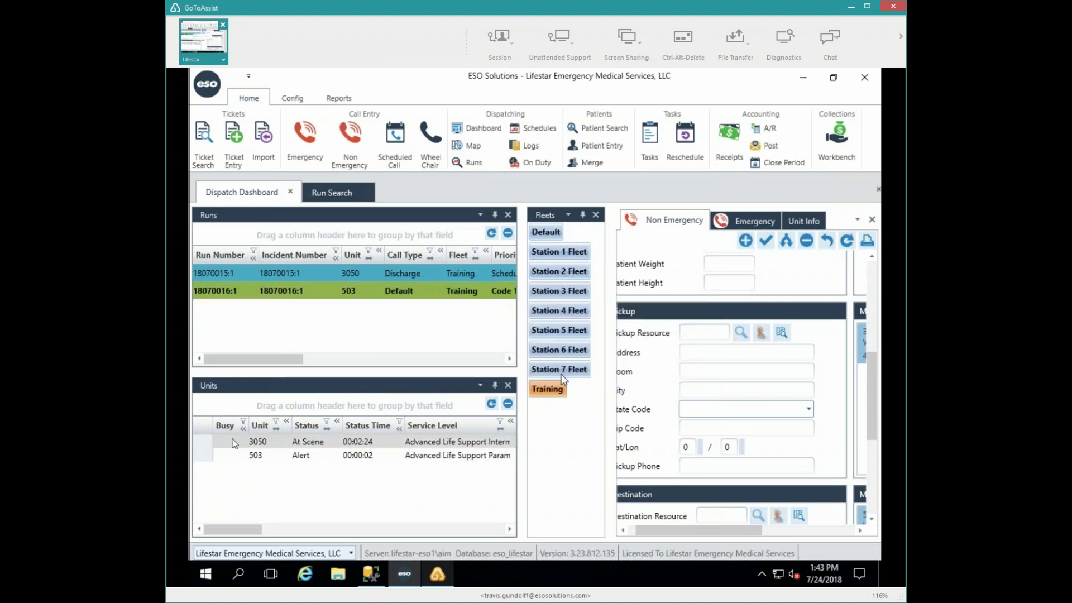
pyautogui.click(257, 459)
pyautogui.doubleClick(256, 459)
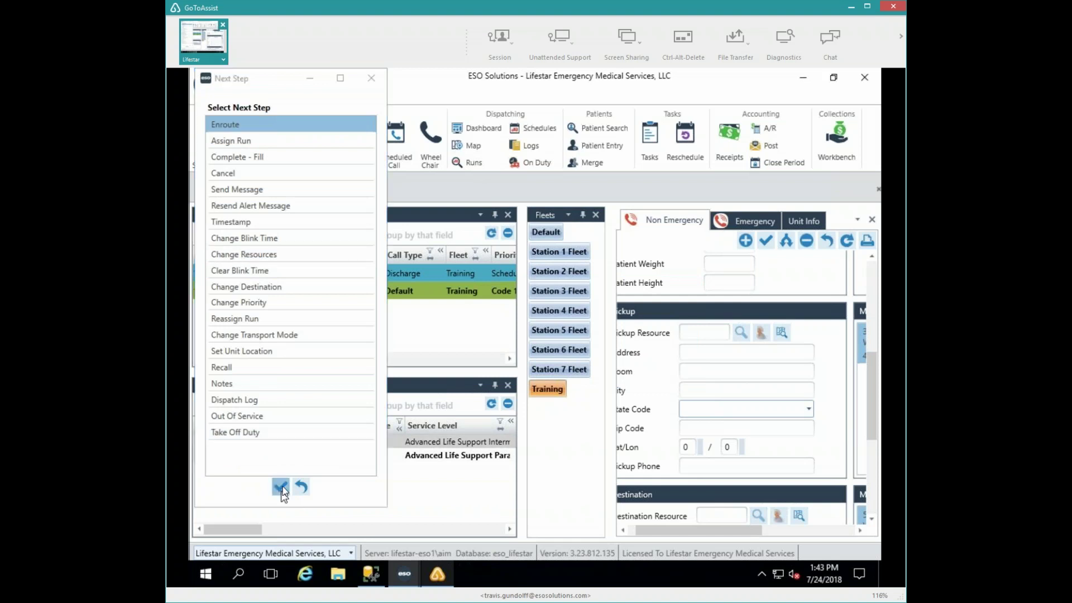
pyautogui.click(282, 489)
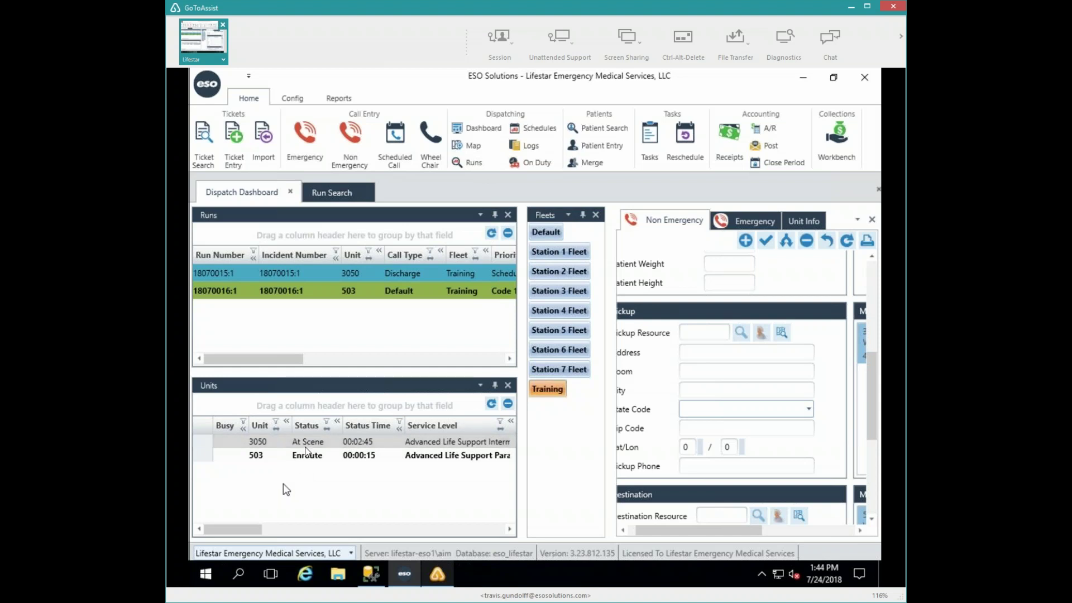
# - Open unit 503's run 18070016:1 trip ticket on its Detail fields
pyautogui.rightClick(306, 455)
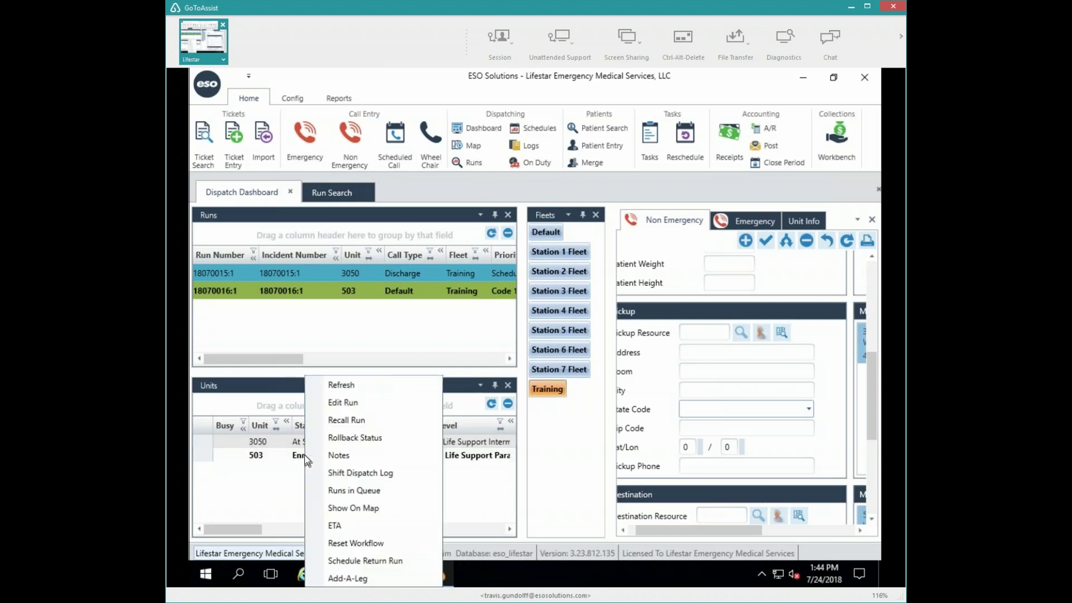
pyautogui.click(332, 402)
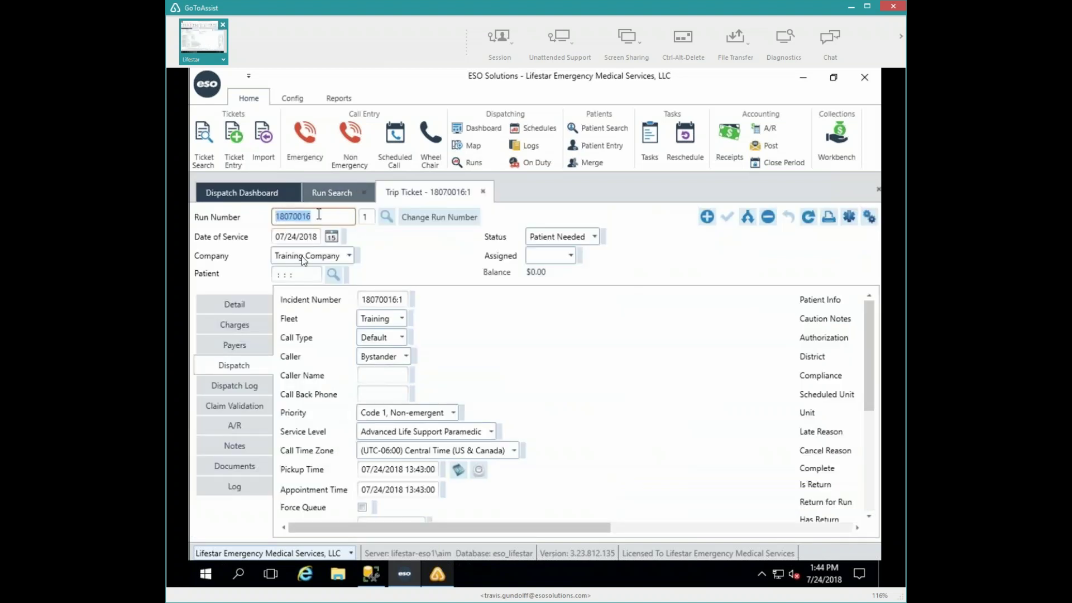
pyautogui.click(233, 308)
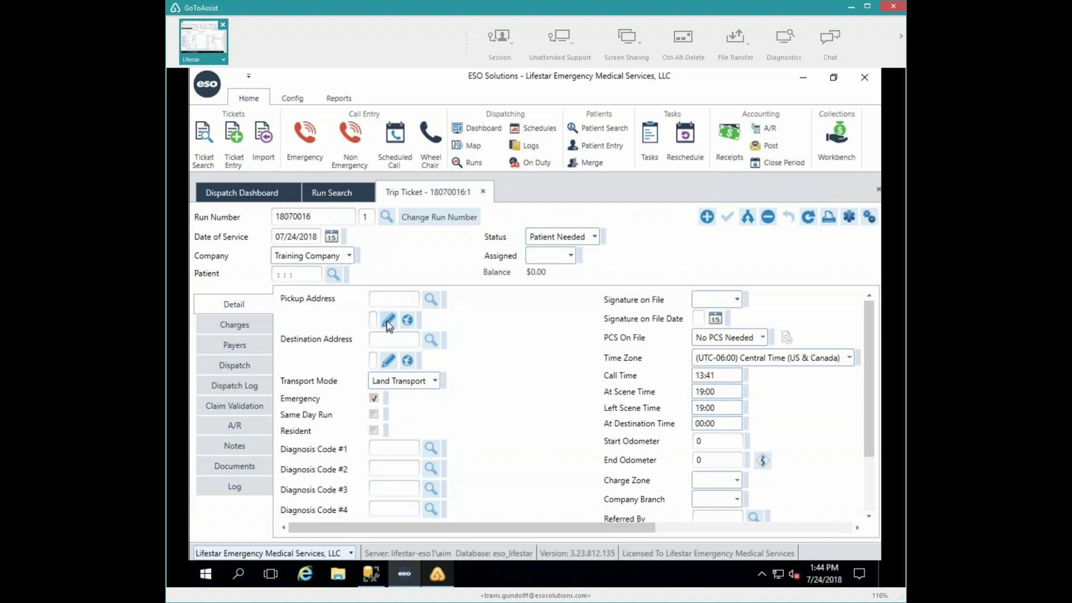
# - Enter 123 Main St, West Bend, Wisconsin, zip 53095 as the run's pickup address
pyautogui.click(388, 320)
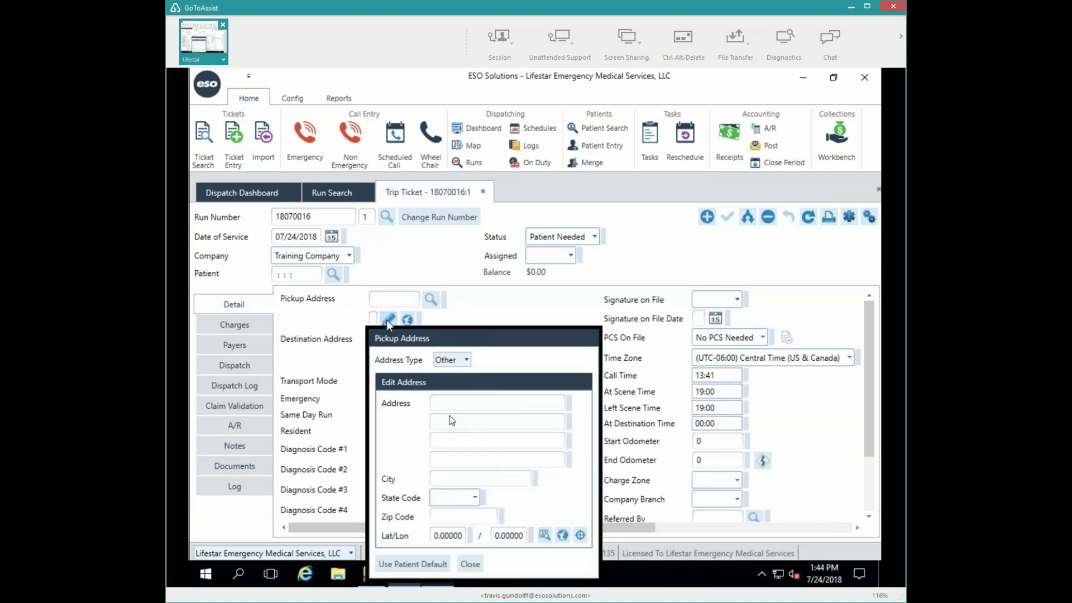
pyautogui.click(448, 402)
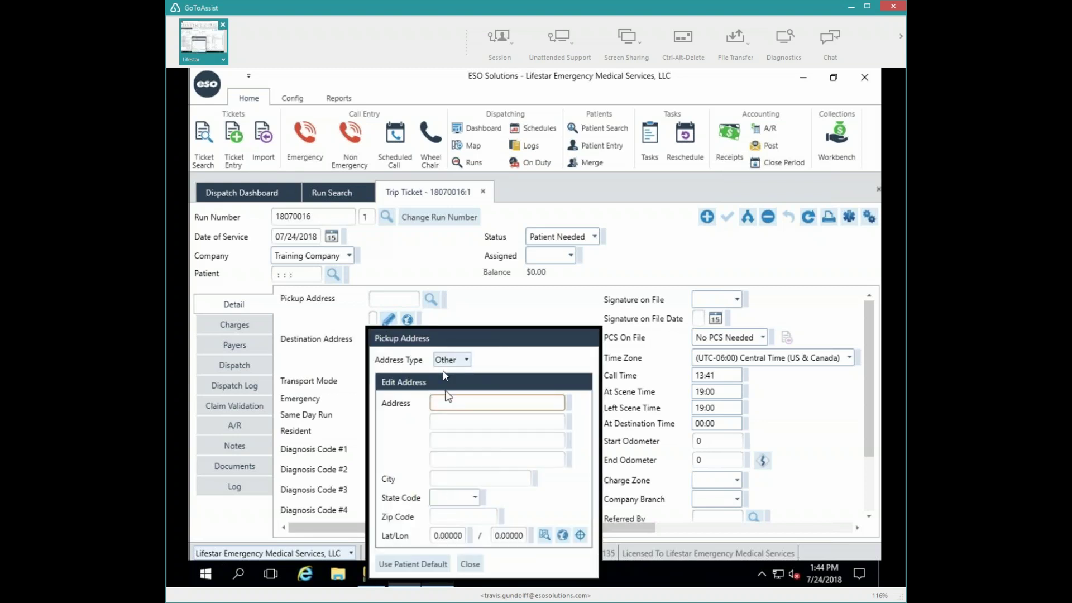
pyautogui.write('123 Main St')
pyautogui.press('Tab')
pyautogui.press('Tab')
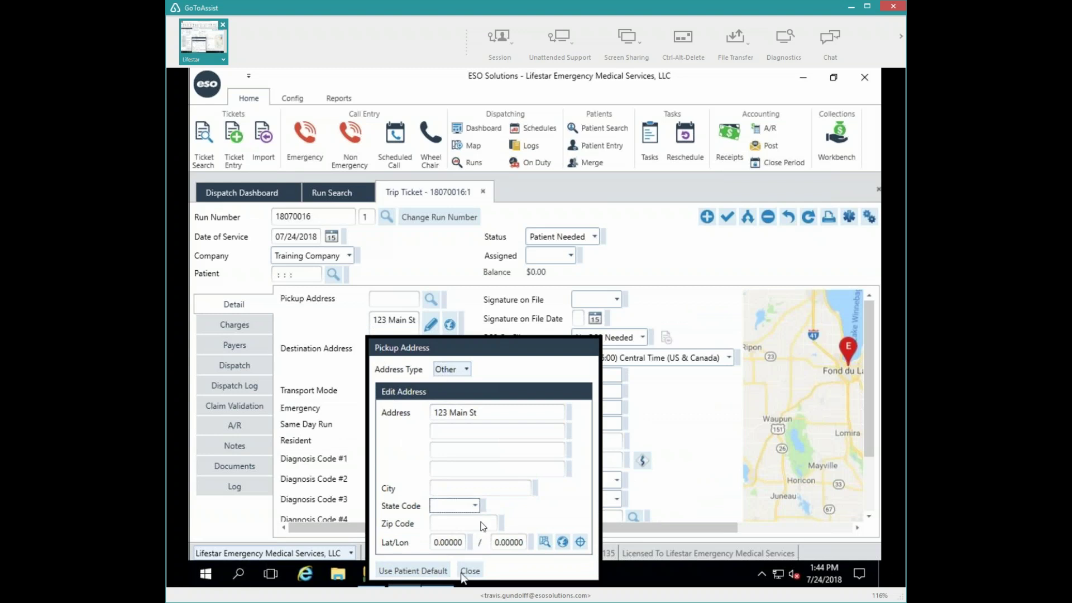
pyautogui.click(467, 489)
pyautogui.write('West Bend')
pyautogui.press('Tab')
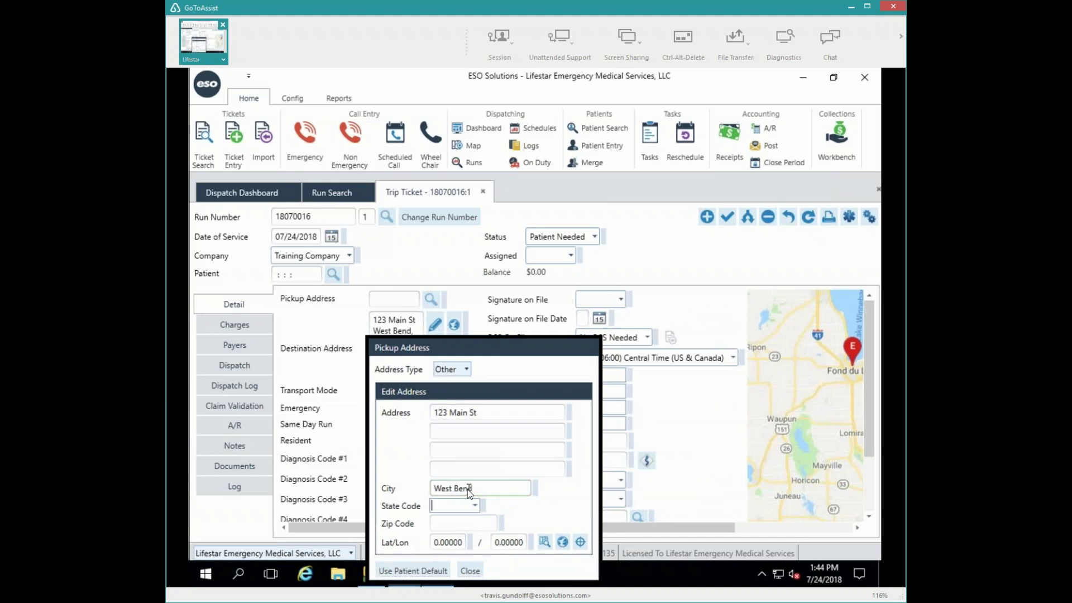
pyautogui.write('Wisconsin')
pyautogui.press('Tab')
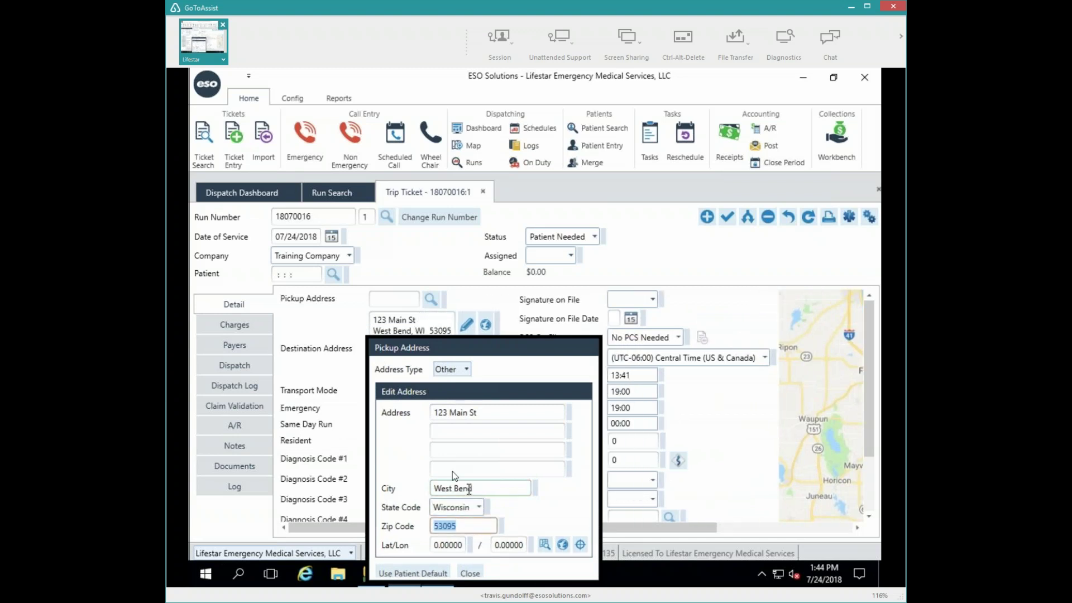
pyautogui.click(470, 573)
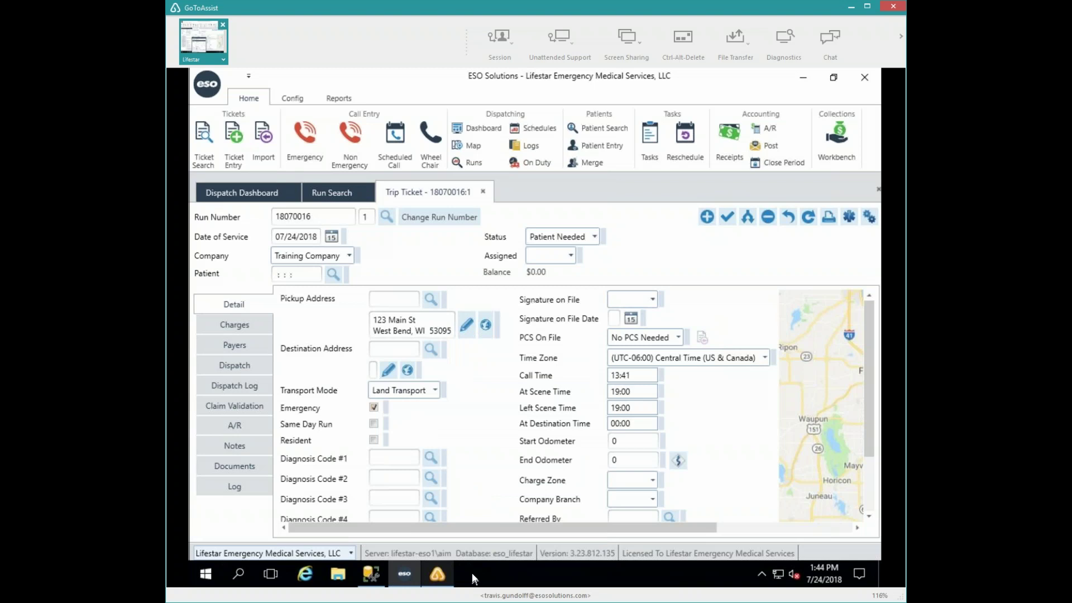
# - Close run 18070016:1's trip ticket and return to the Dispatch Dashboard showing unit 503 Enroute
pyautogui.click(323, 196)
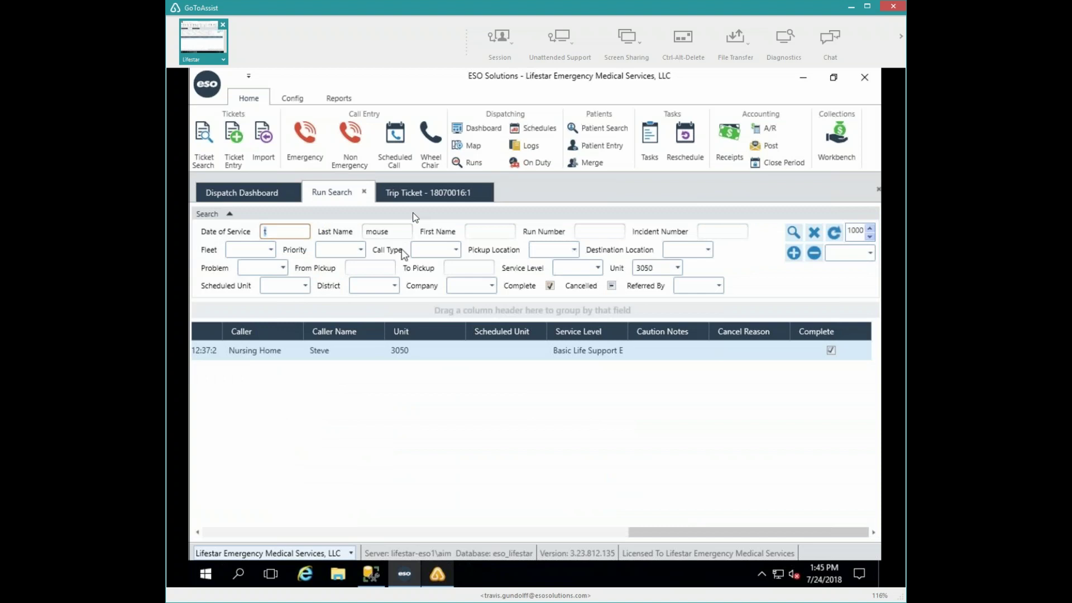
pyautogui.click(410, 193)
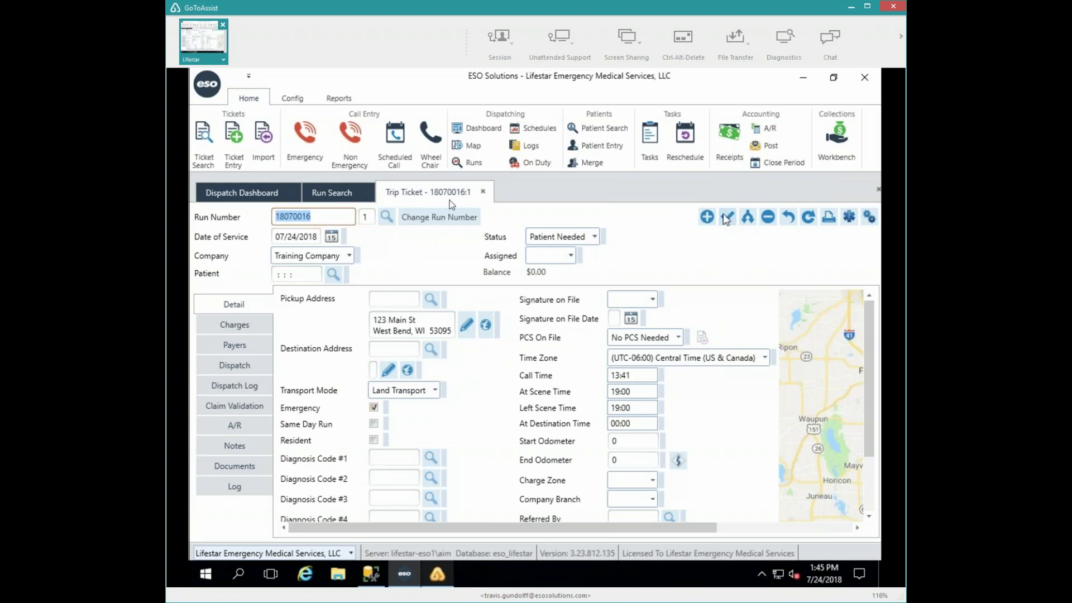
pyautogui.click(483, 192)
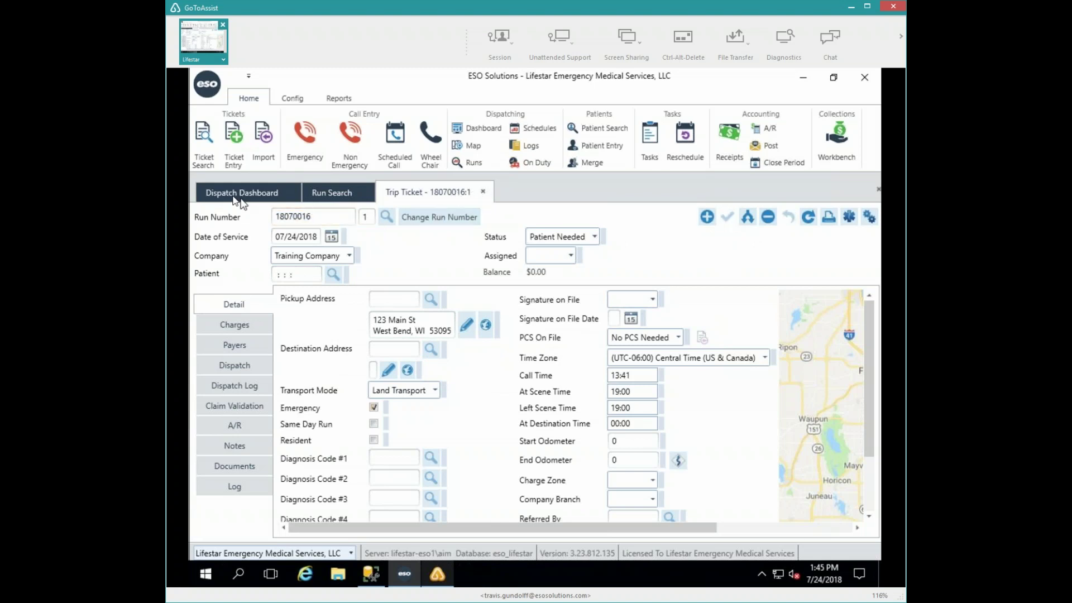
pyautogui.click(234, 200)
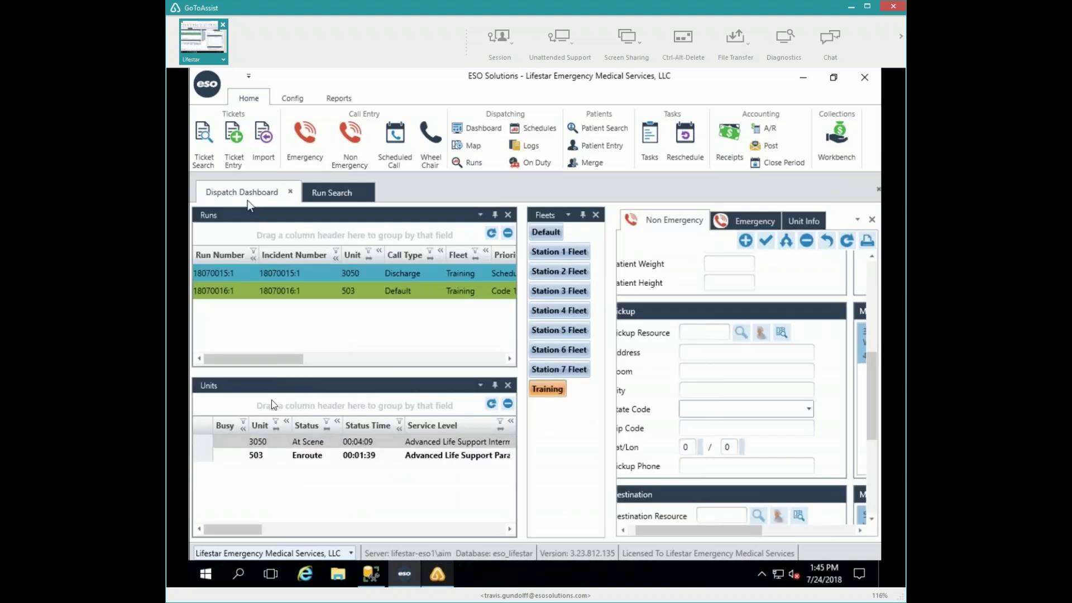
# - Move unit 503 to At Scene on emergency run 18070016:1
pyautogui.doubleClick(258, 456)
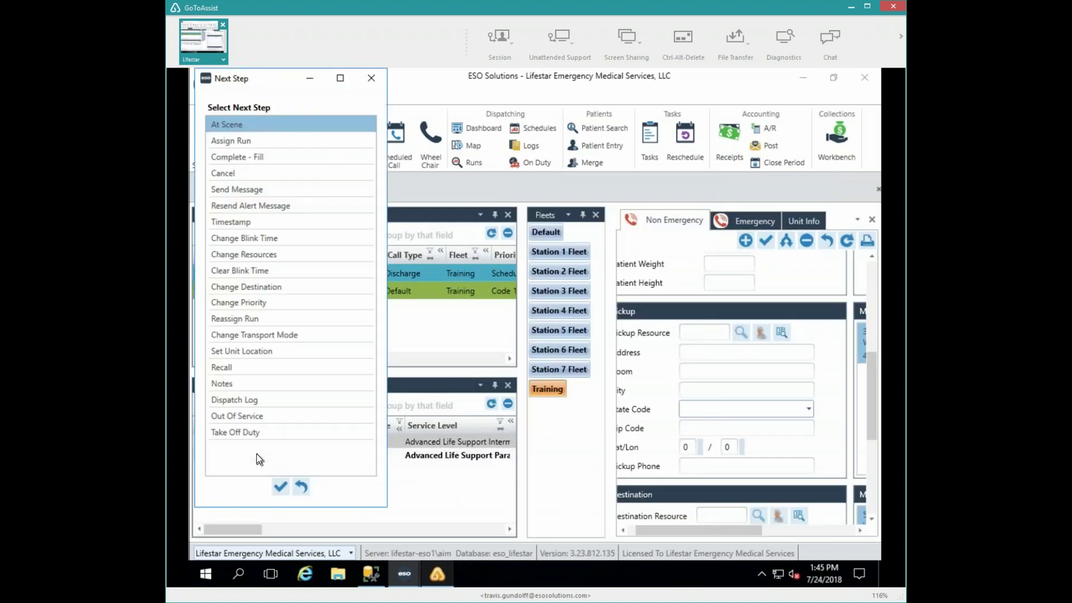
pyautogui.click(281, 487)
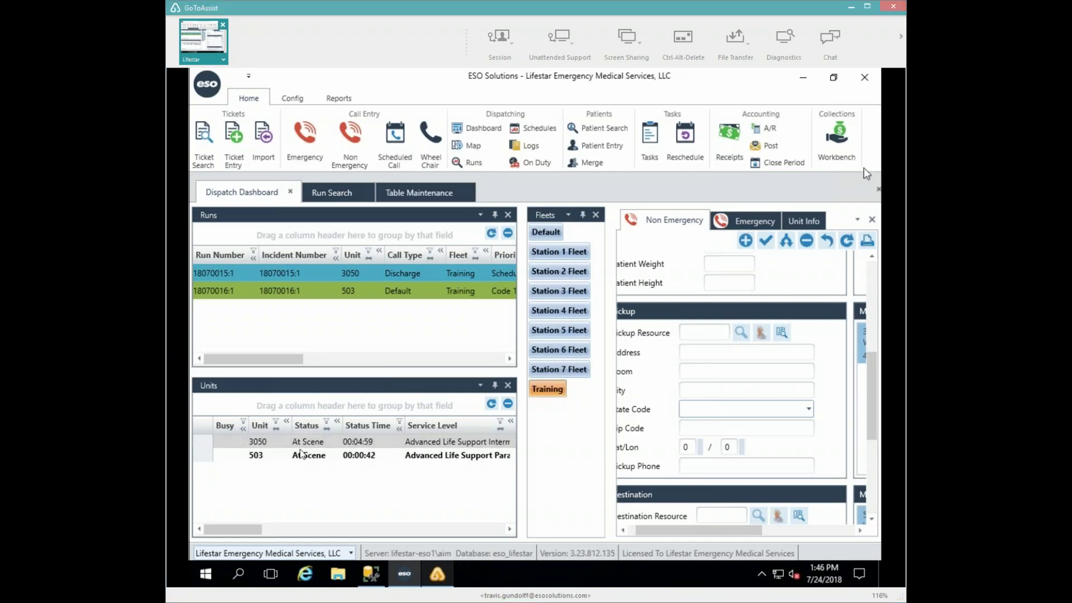
# - Put unit 503 in Depart Scene with destination STJWB, St Josephs Hospital in West Bend
pyautogui.doubleClick(261, 456)
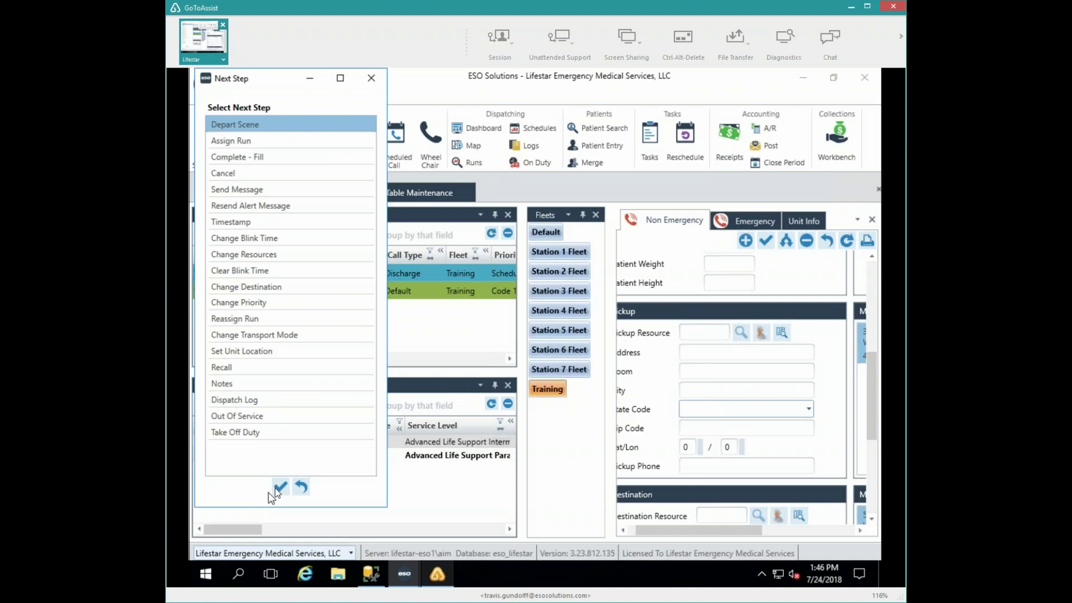
pyautogui.click(281, 487)
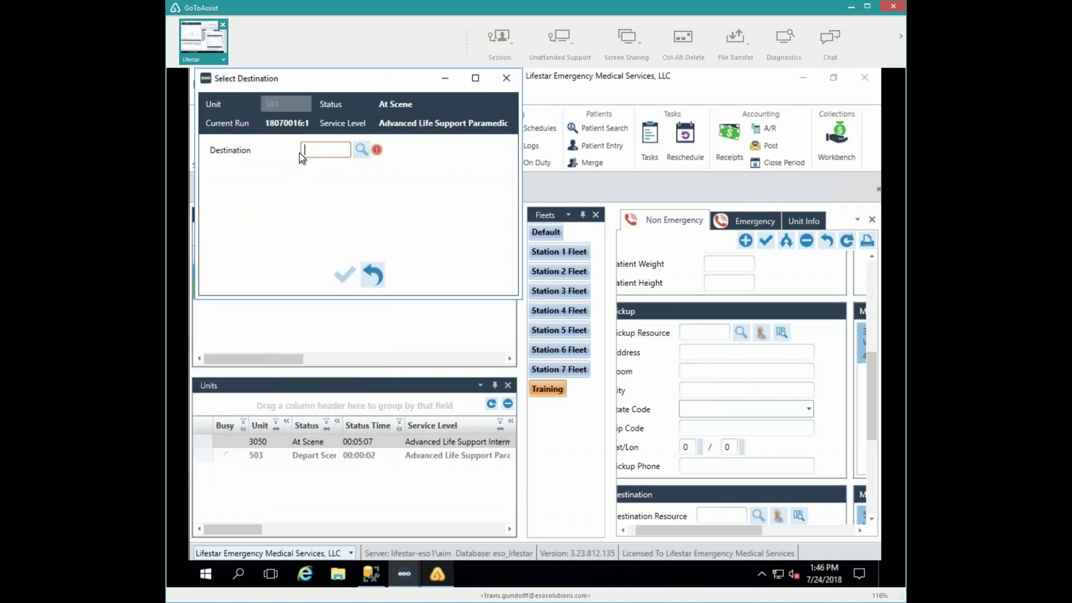
pyautogui.write('STJWB')
pyautogui.press('Tab')
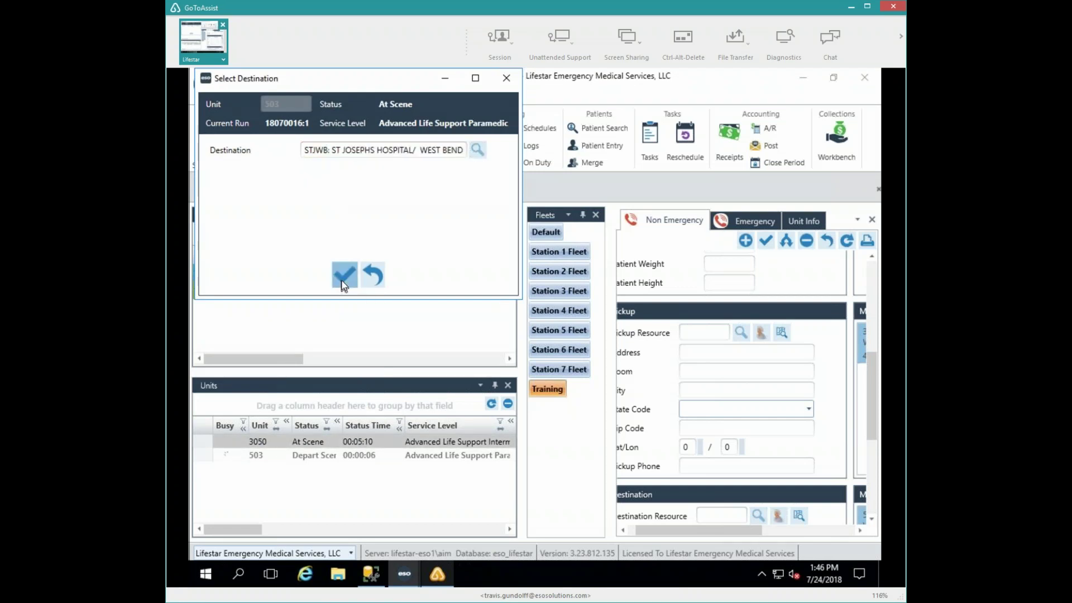
pyautogui.click(344, 274)
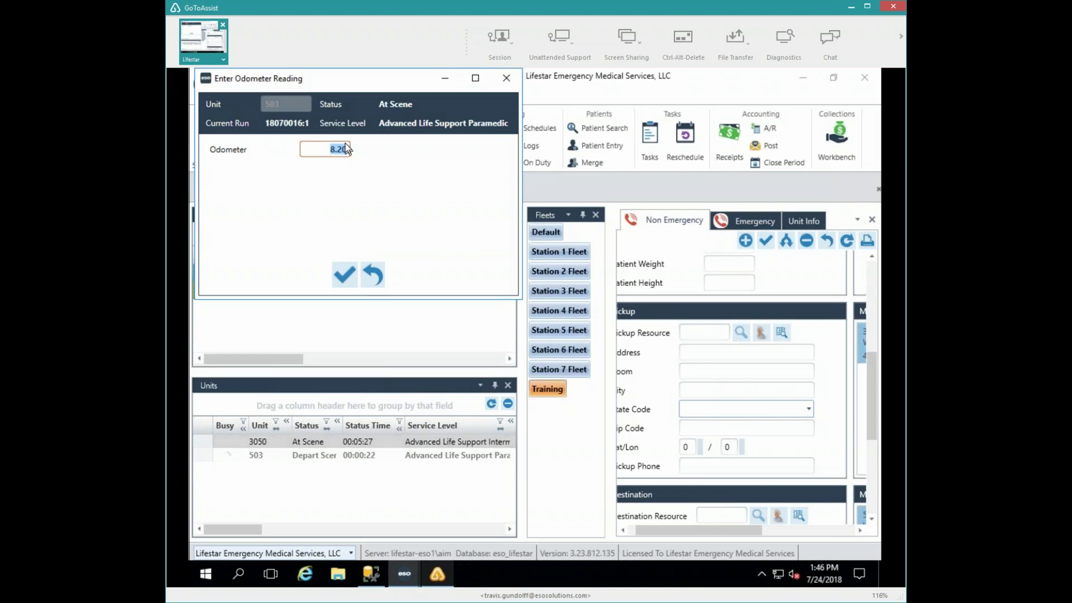
# - Record an odometer reading of 0 for unit 503's departure
pyautogui.write('0')
pyautogui.click(366, 286)
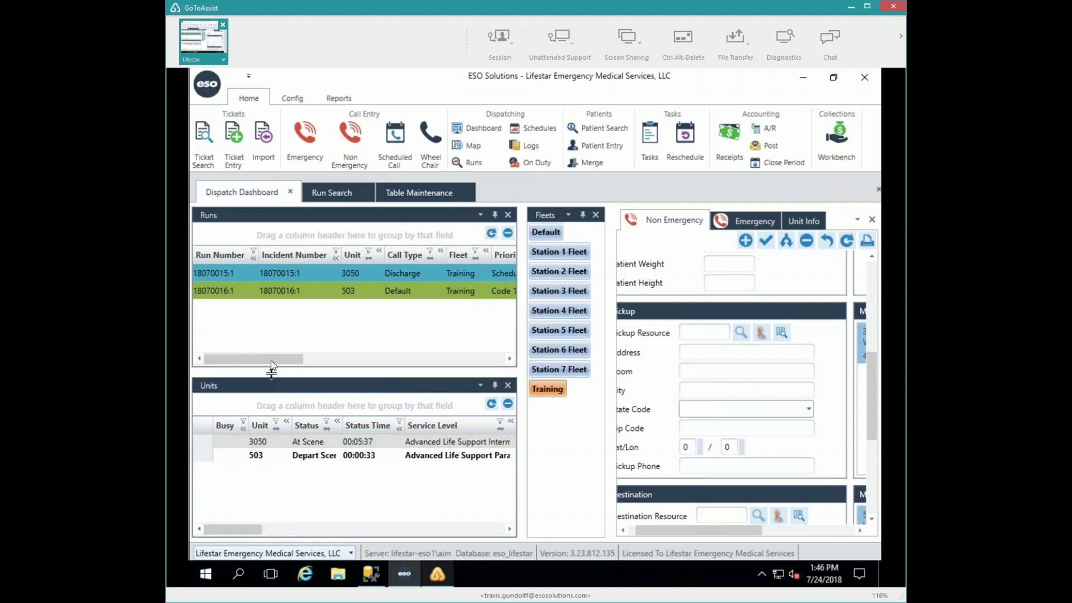
pyautogui.moveTo(270, 361); pyautogui.dragTo(337, 362)
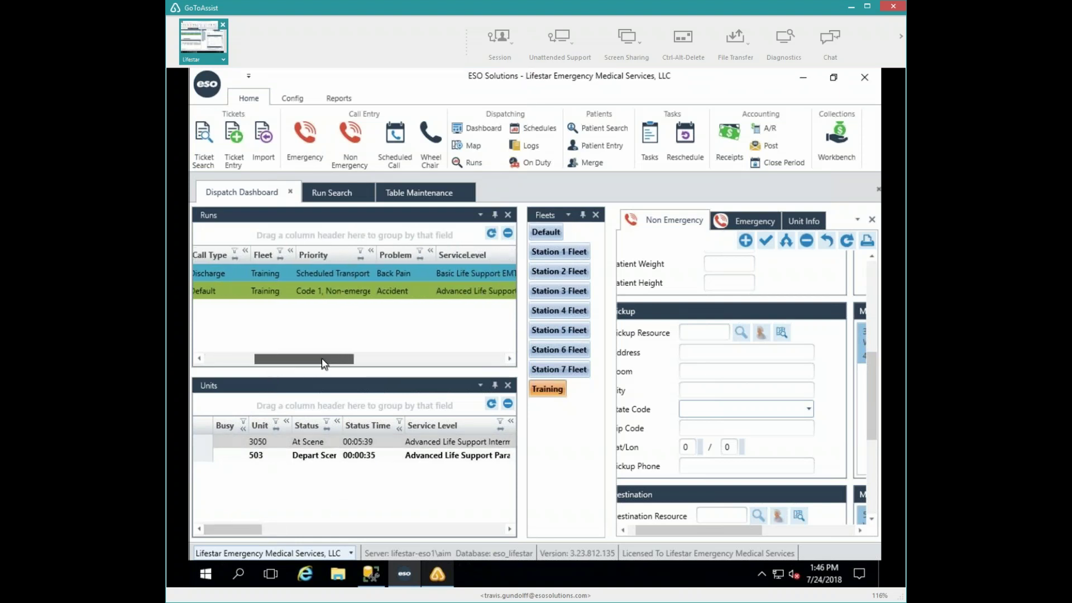
# - Change run 18070016:1 from Code 1, Non-emergent to Code 2, Emergent, save, and close it
pyautogui.rightClick(333, 291)
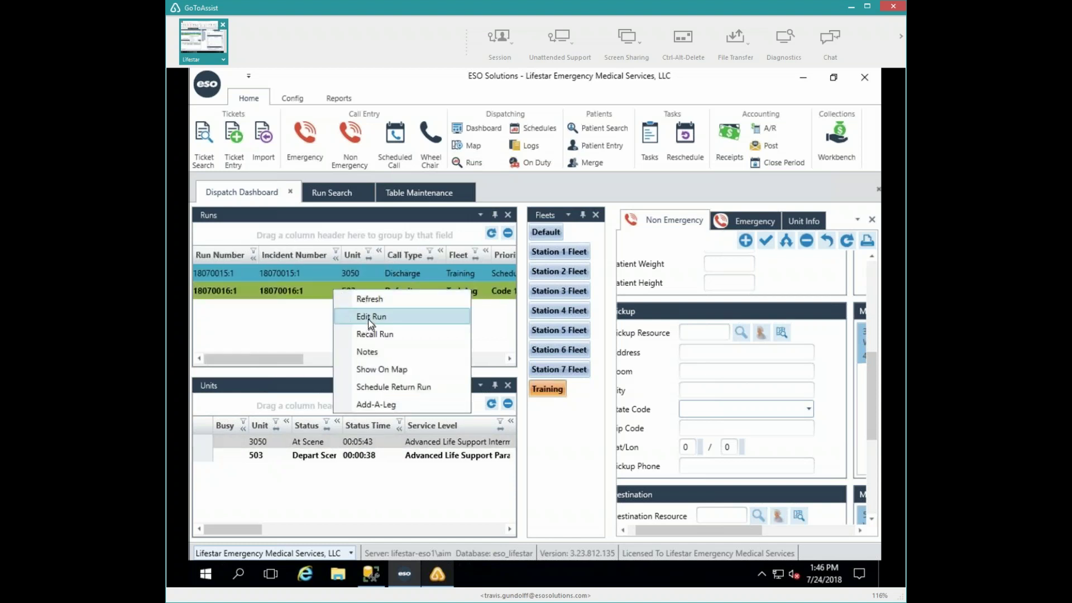
pyautogui.click(344, 314)
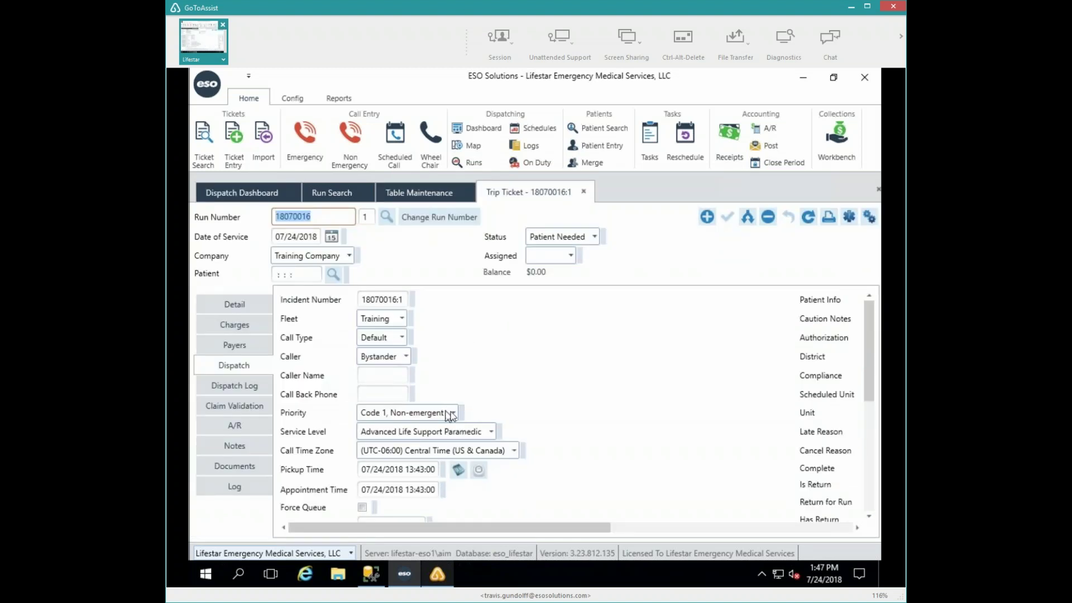
pyautogui.click(452, 413)
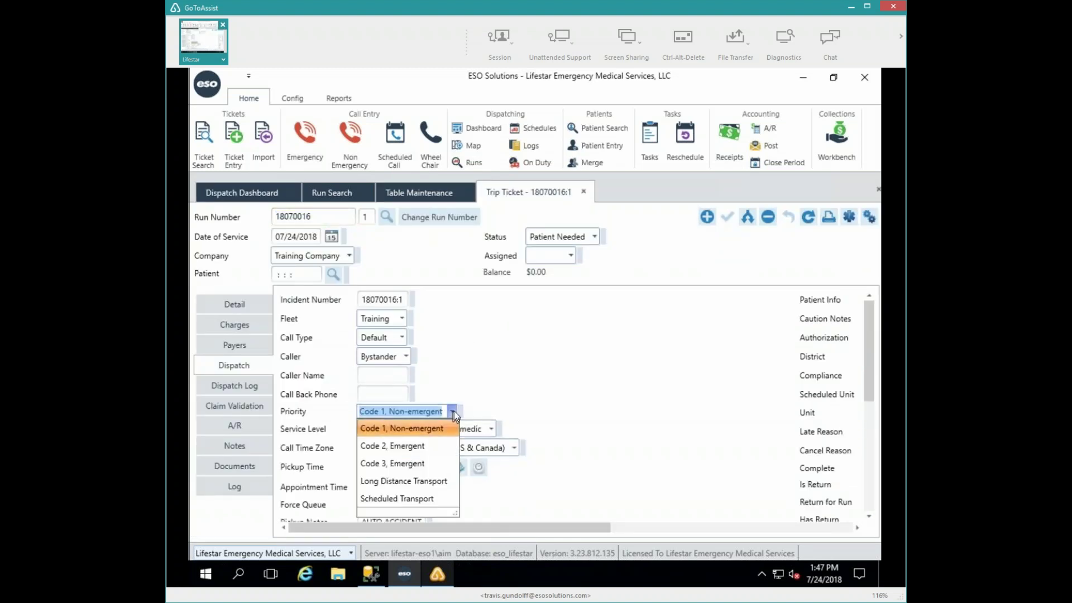
pyautogui.click(403, 448)
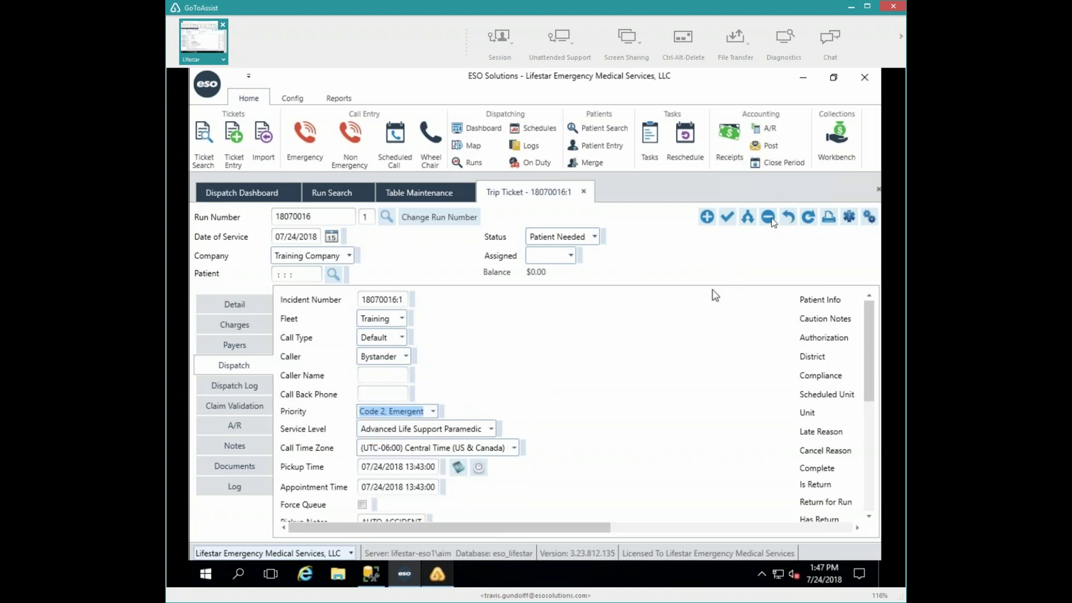
pyautogui.click(583, 192)
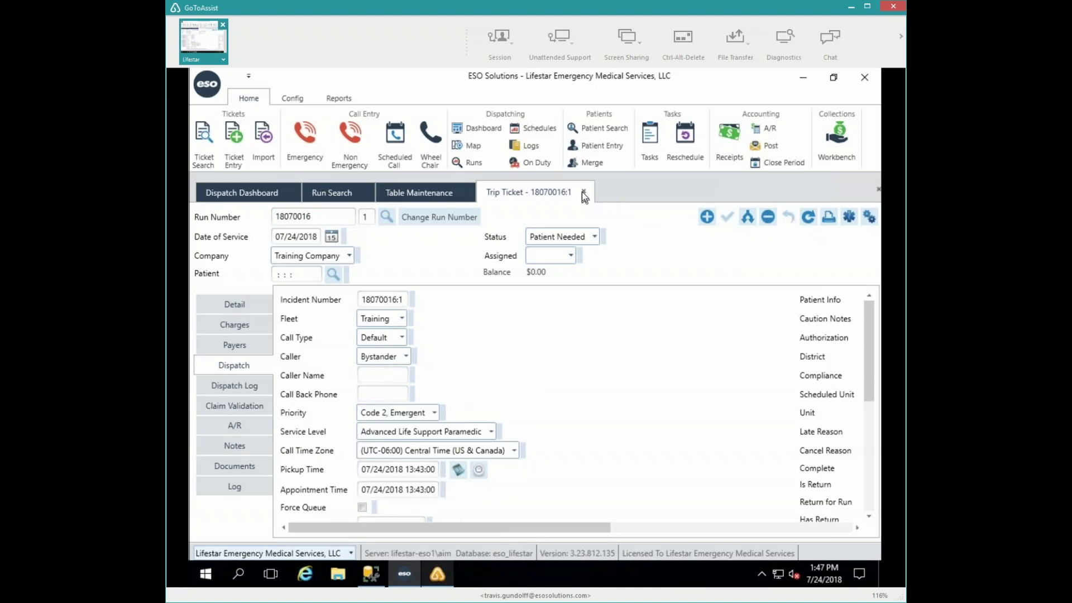
pyautogui.click(583, 192)
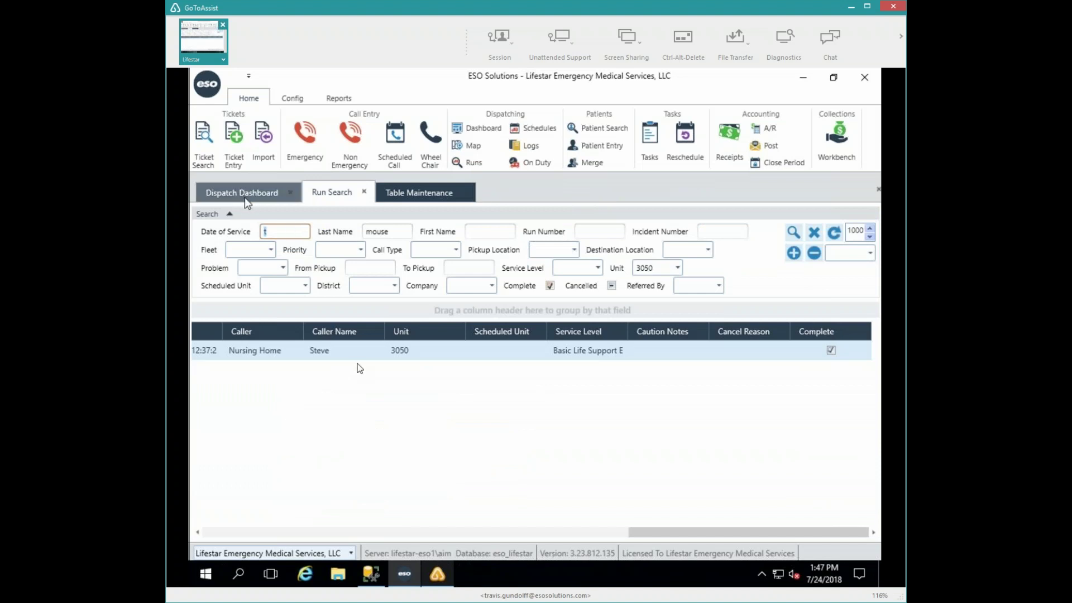
# - Move unit 503 to At Destination, then Complete, leaving run 18070016:1 done and 503 Available
pyautogui.click(245, 196)
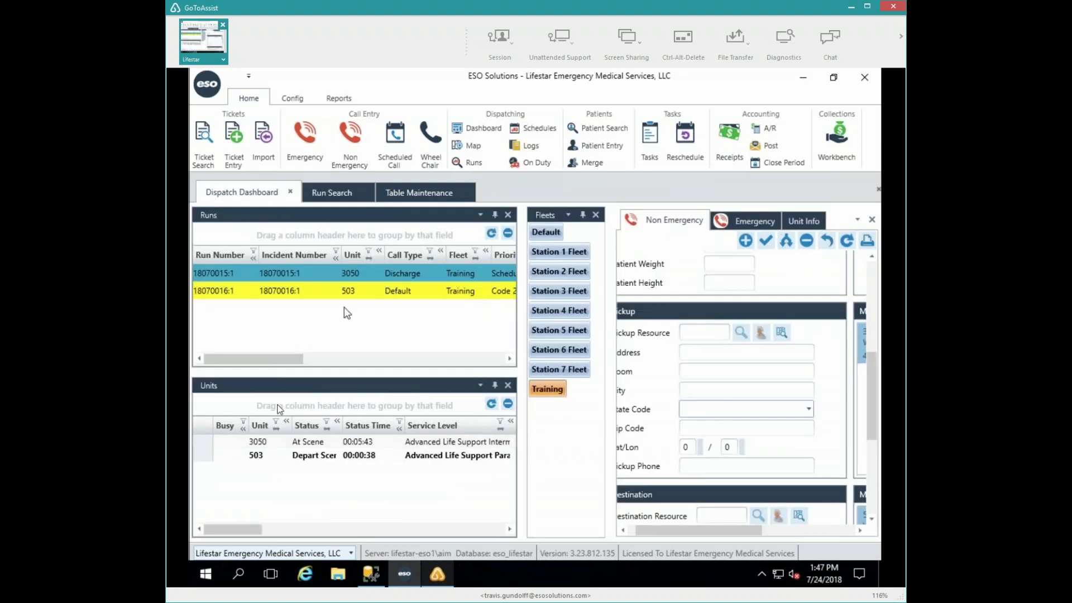
pyautogui.doubleClick(257, 457)
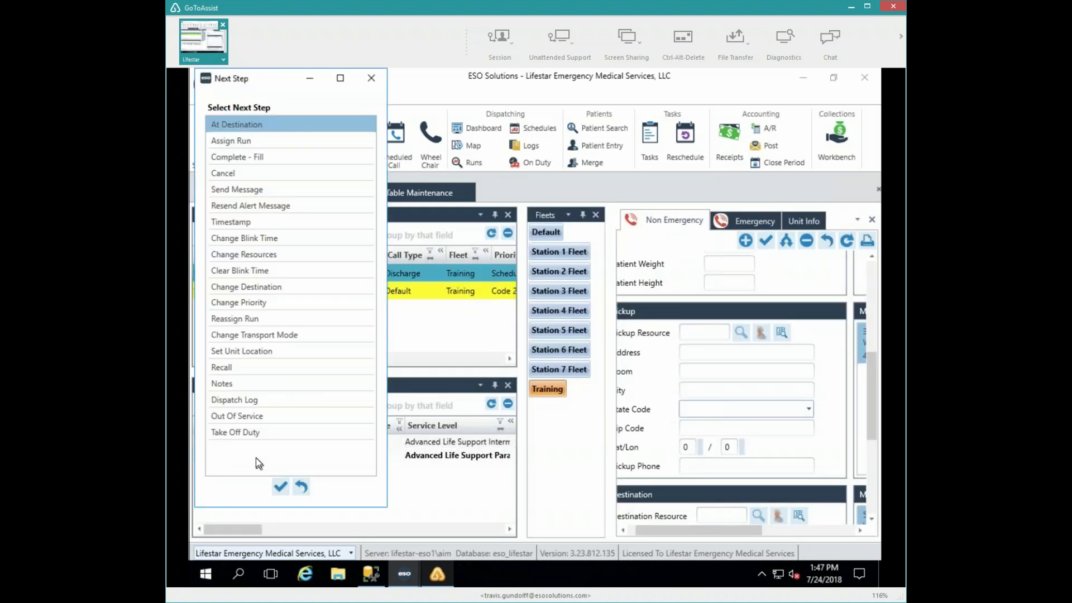
pyautogui.click(281, 487)
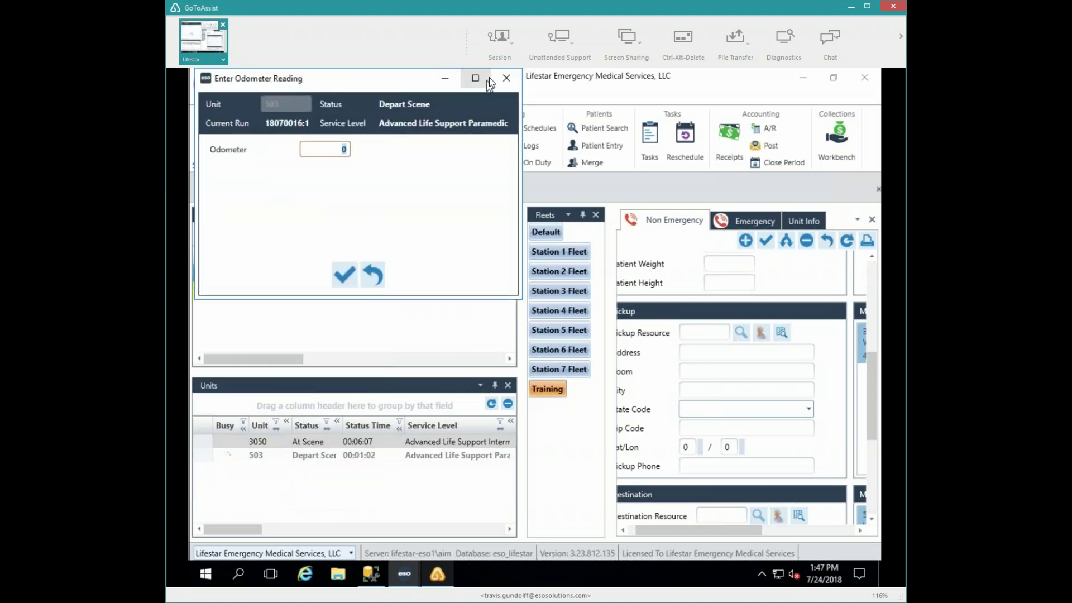
pyautogui.click(343, 273)
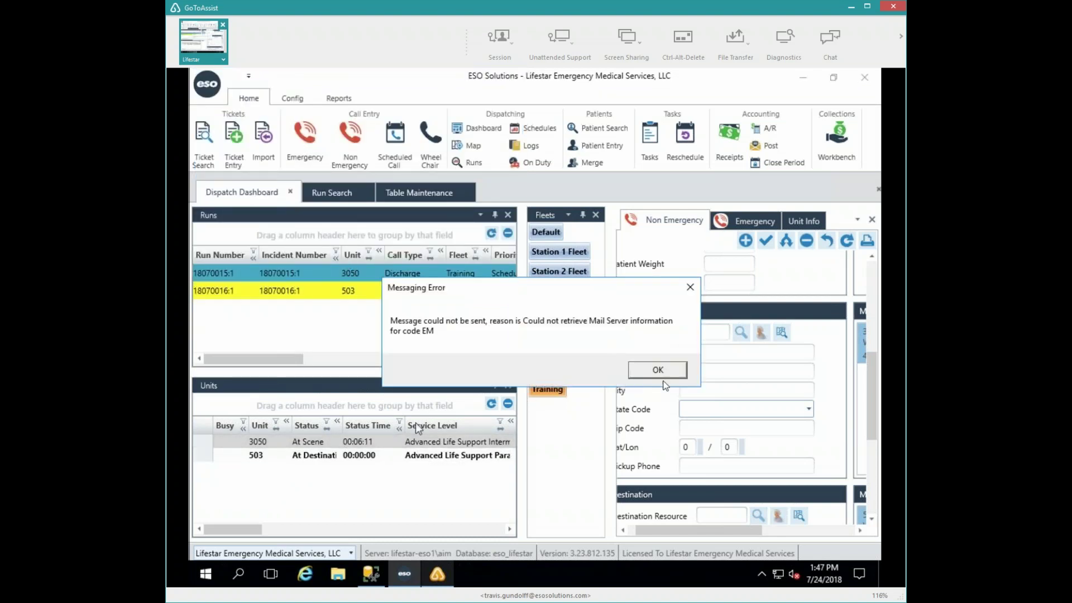
pyautogui.click(666, 375)
pyautogui.doubleClick(312, 456)
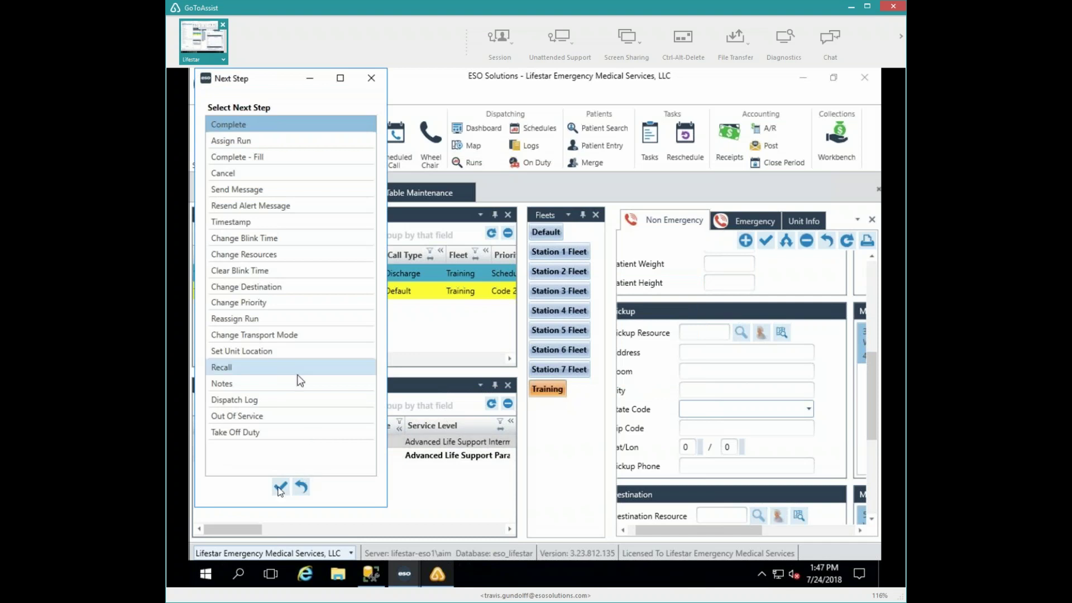
pyautogui.click(280, 487)
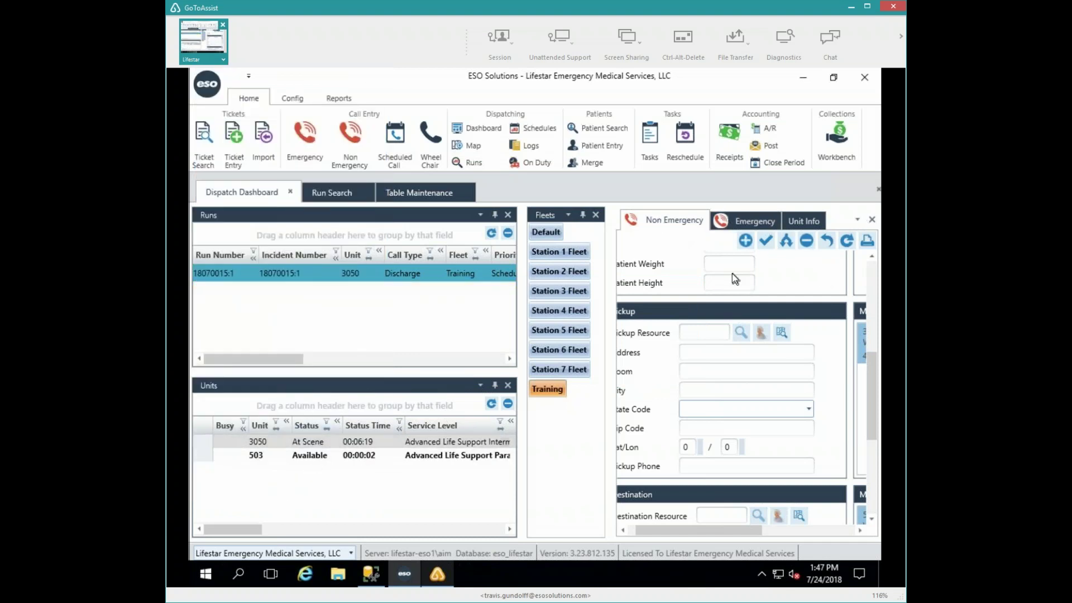
# - Save a new emergency call with Default call type, priority Code 2, Emergent, and fleet Training
pyautogui.click(730, 218)
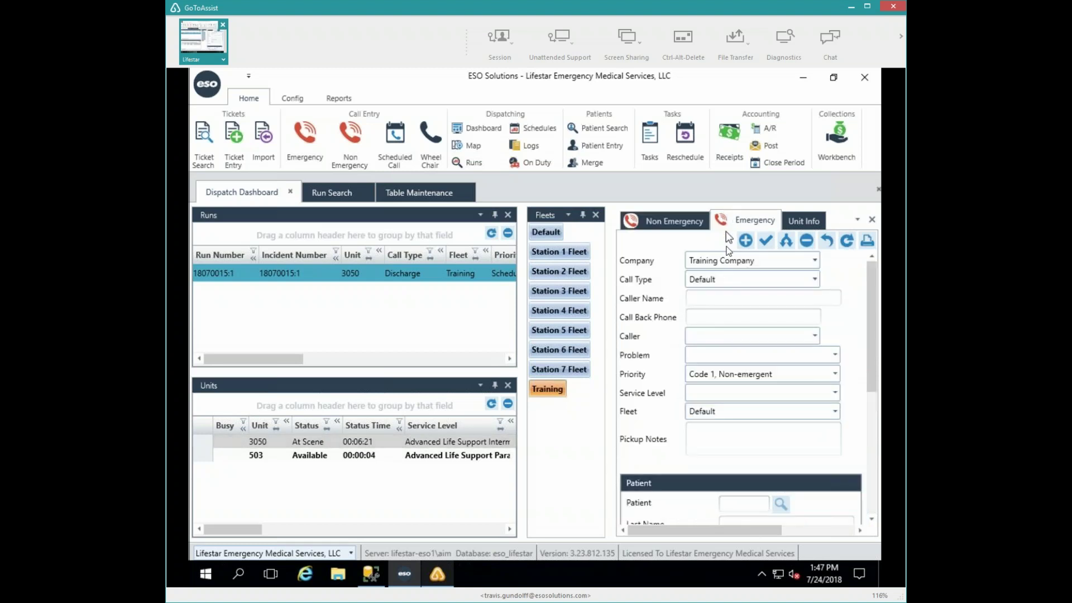
pyautogui.click(812, 278)
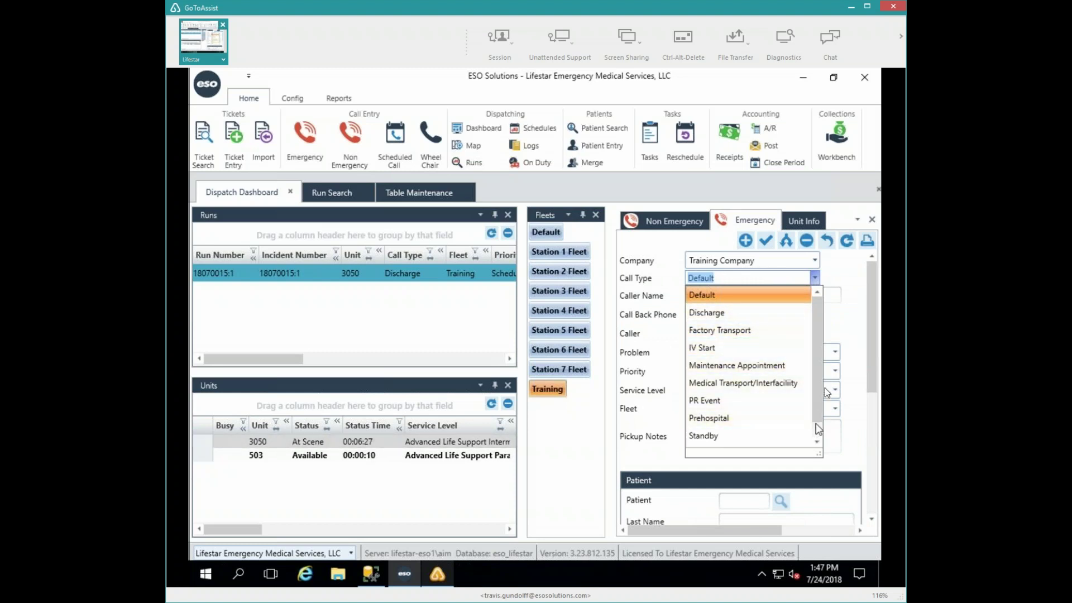
pyautogui.scroll(-1, 810, 423)
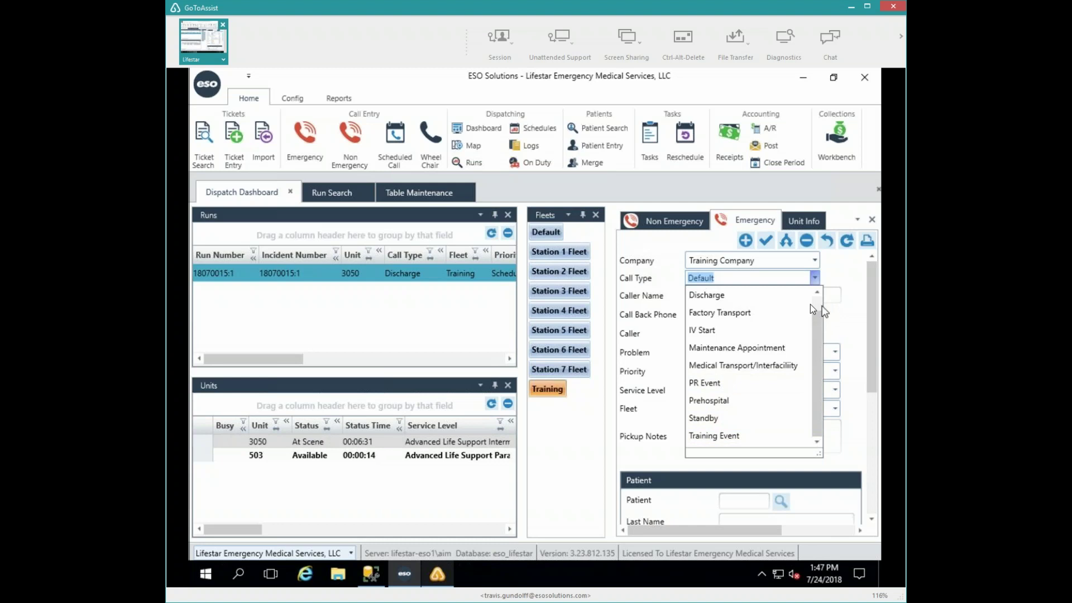
pyautogui.scroll(1, 815, 302)
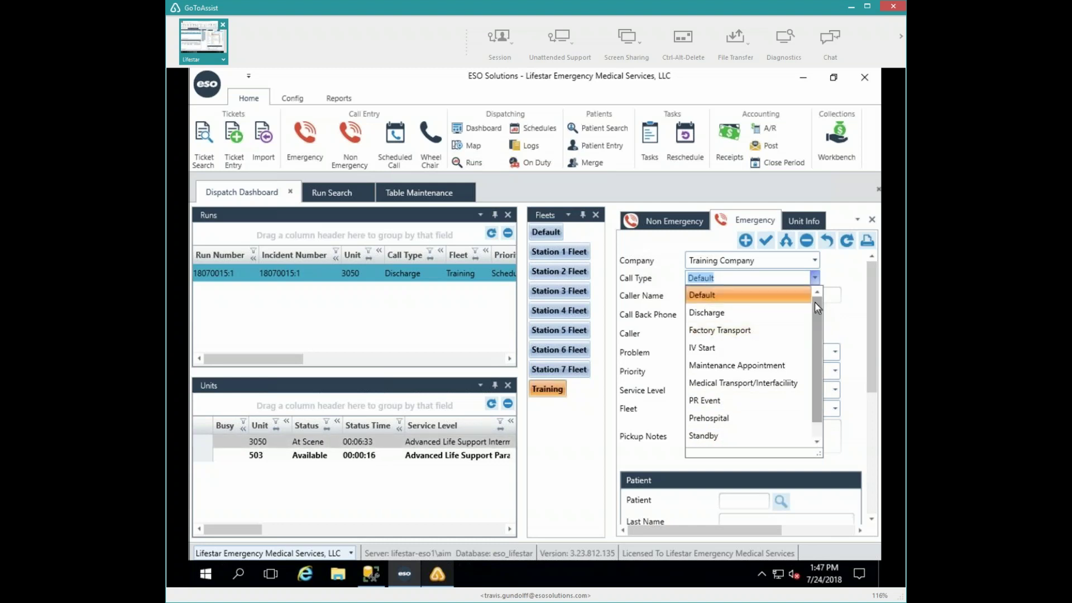
pyautogui.click(787, 296)
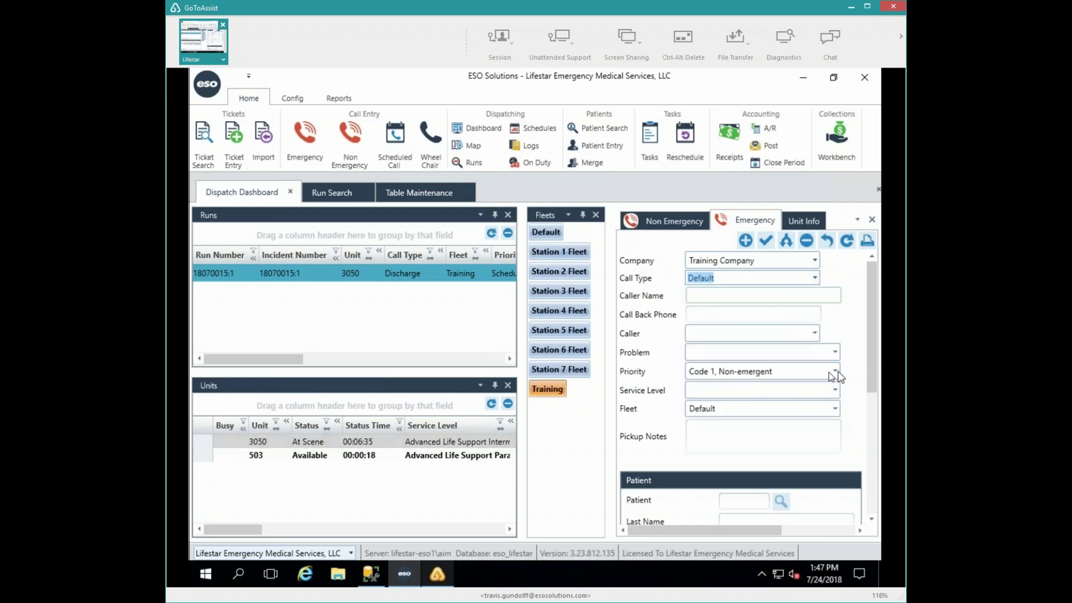
pyautogui.click(783, 373)
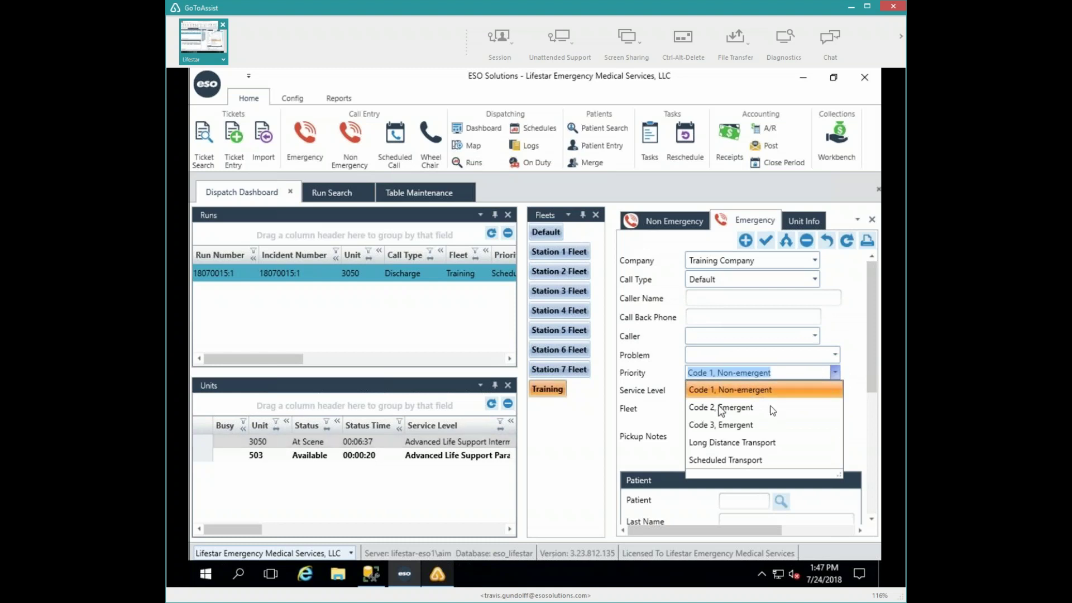
pyautogui.click(772, 409)
pyautogui.click(835, 413)
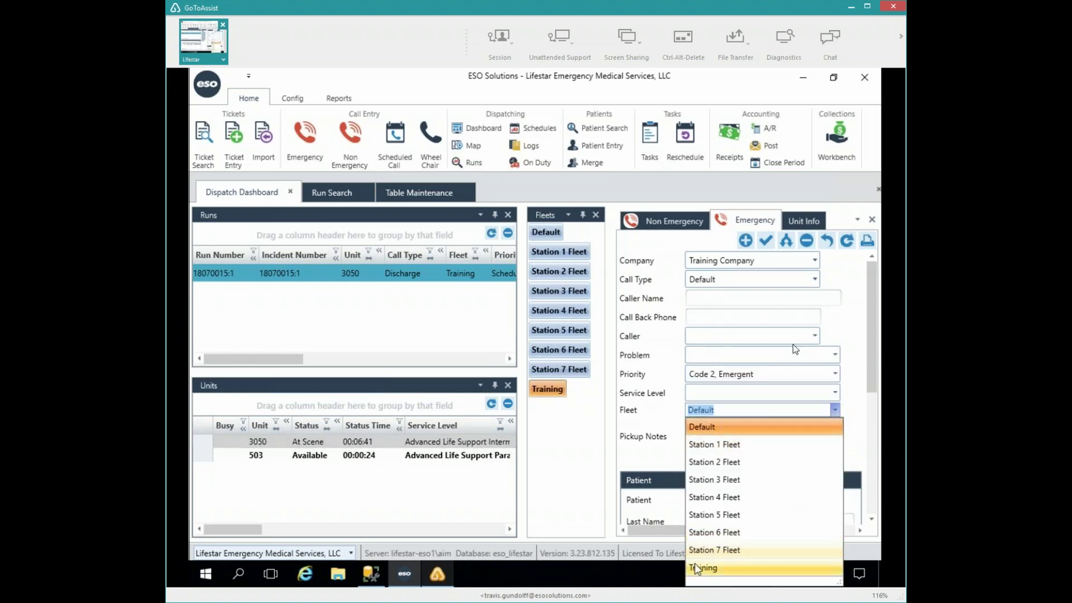
pyautogui.click(704, 568)
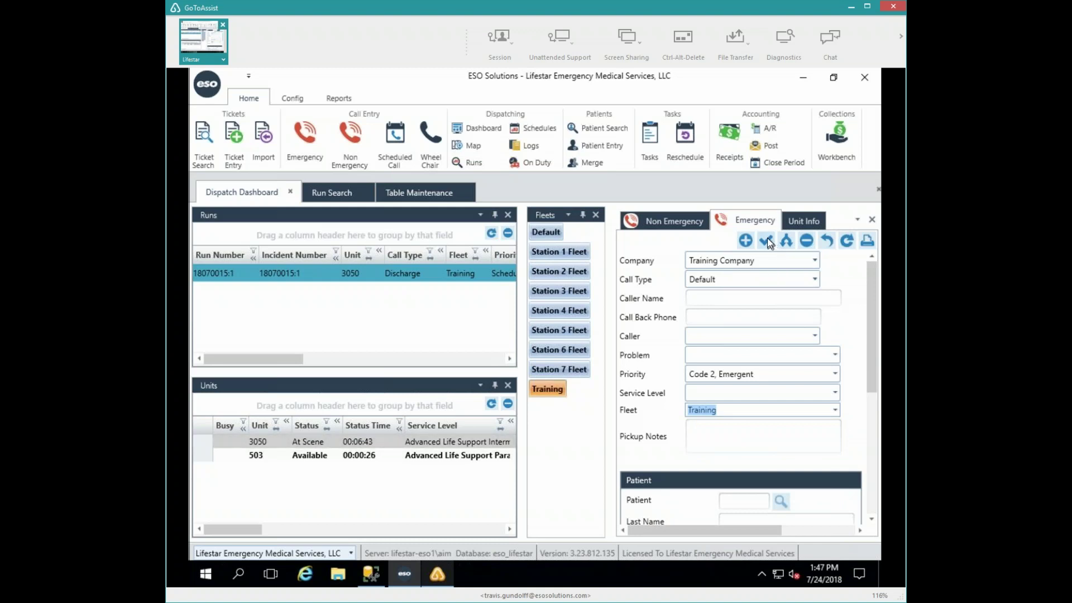
pyautogui.click(766, 240)
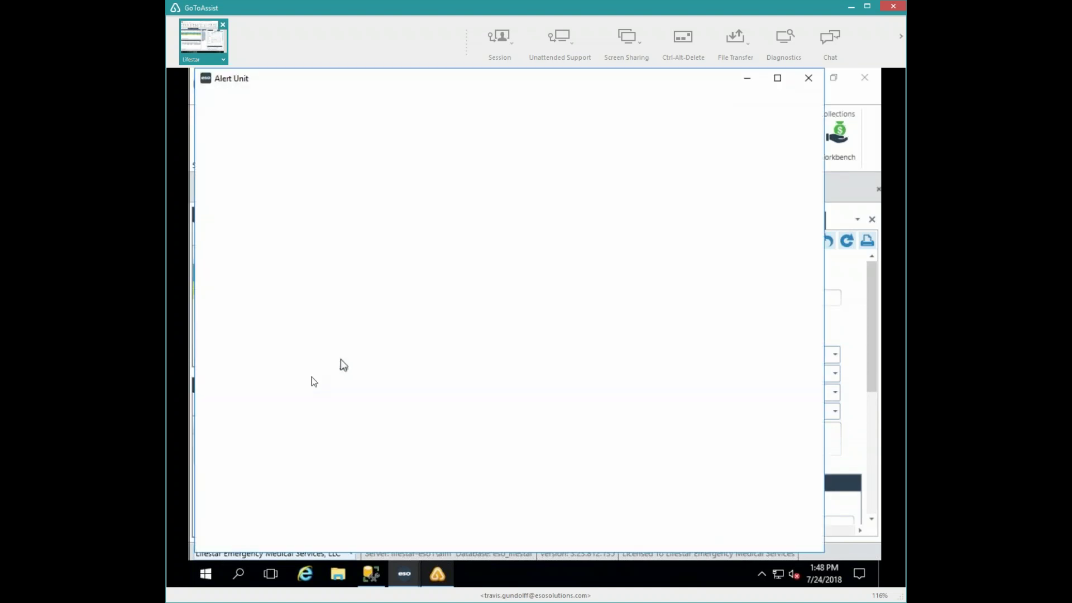
# - Alert unit 503 to run 18070017:1 despite the service level mismatch
pyautogui.click(254, 479)
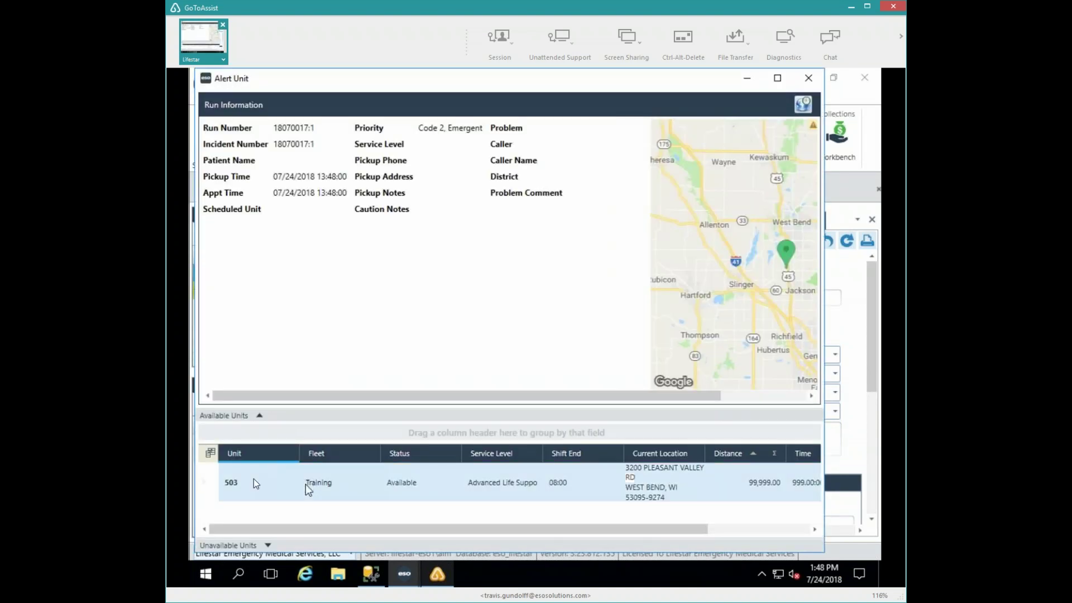
pyautogui.doubleClick(253, 479)
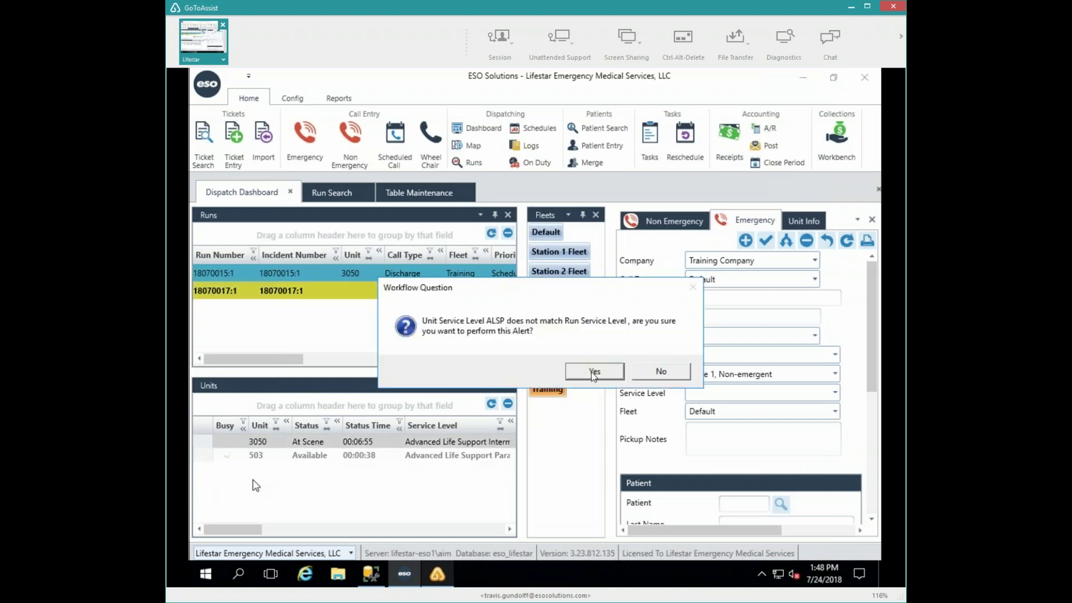
pyautogui.click(594, 372)
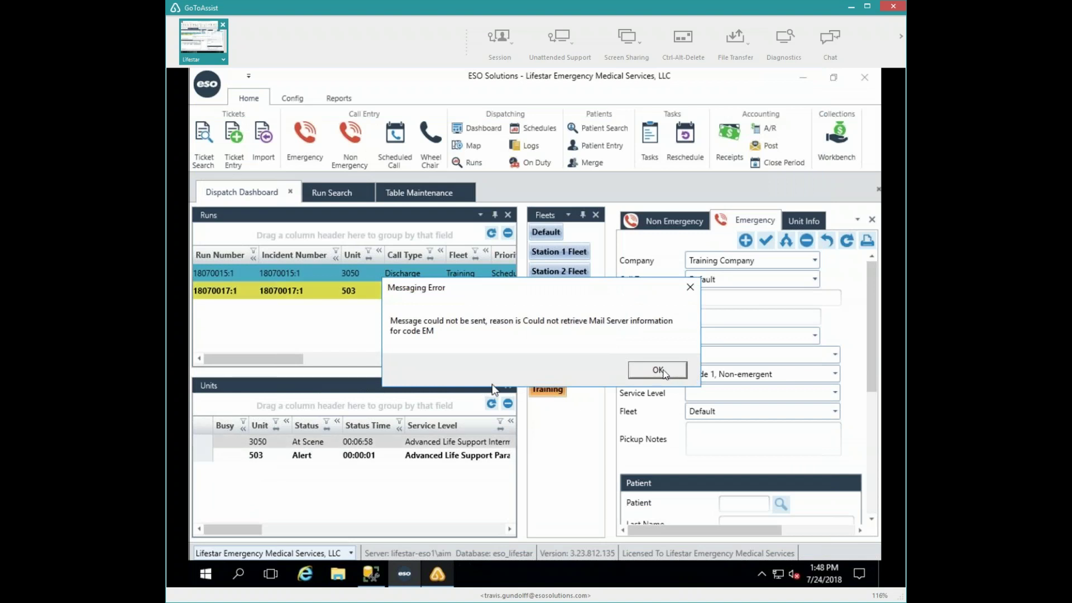
pyautogui.click(659, 371)
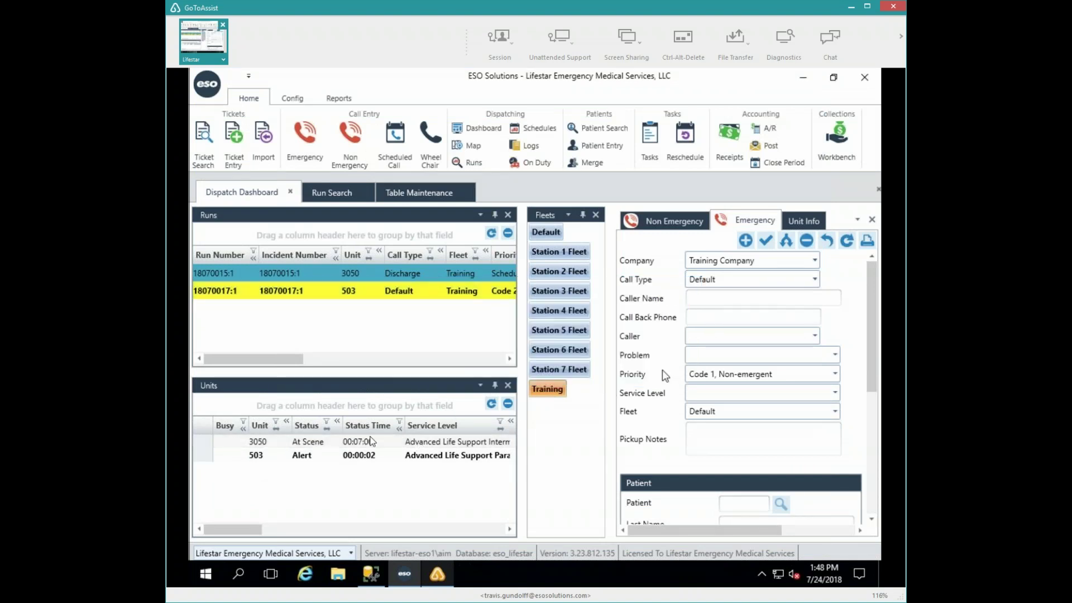
# - Advance unit 503 through Enroute and At Scene to Depart Scene
pyautogui.doubleClick(255, 456)
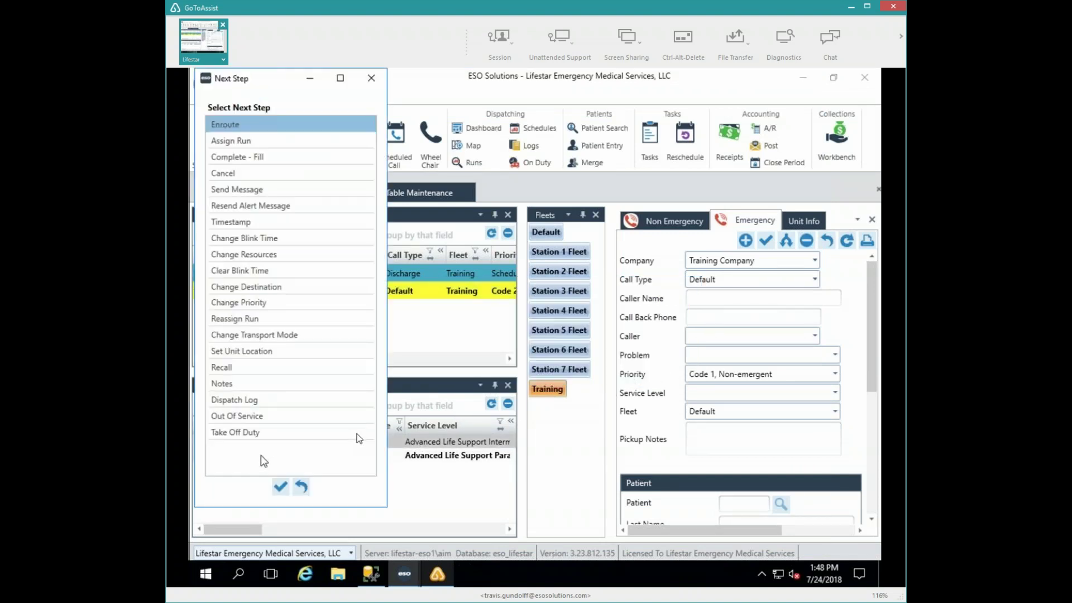
pyautogui.click(281, 487)
pyautogui.doubleClick(257, 457)
pyautogui.click(280, 487)
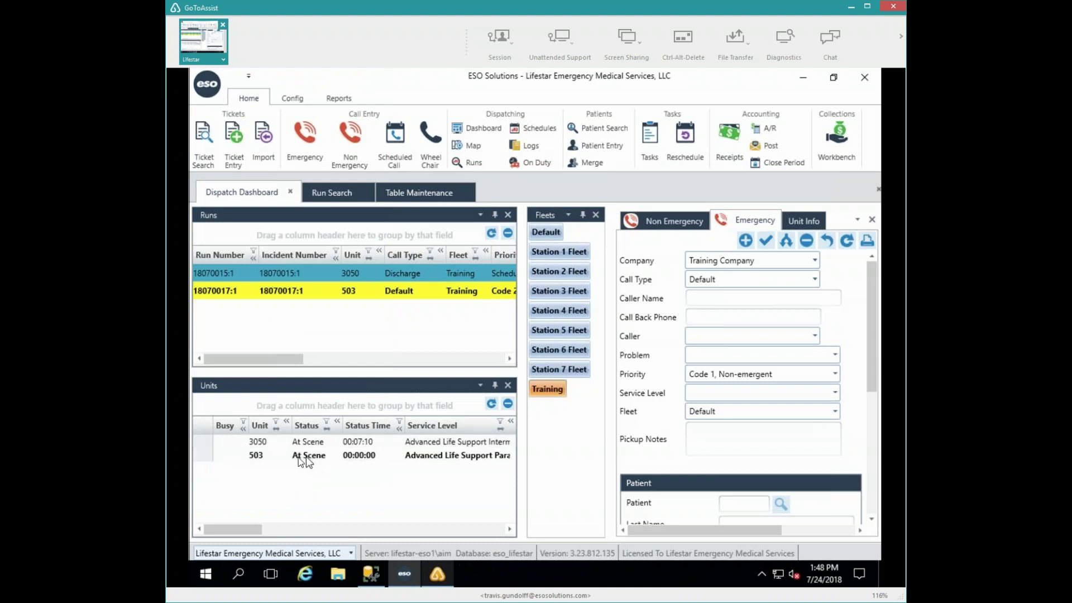
pyautogui.doubleClick(258, 456)
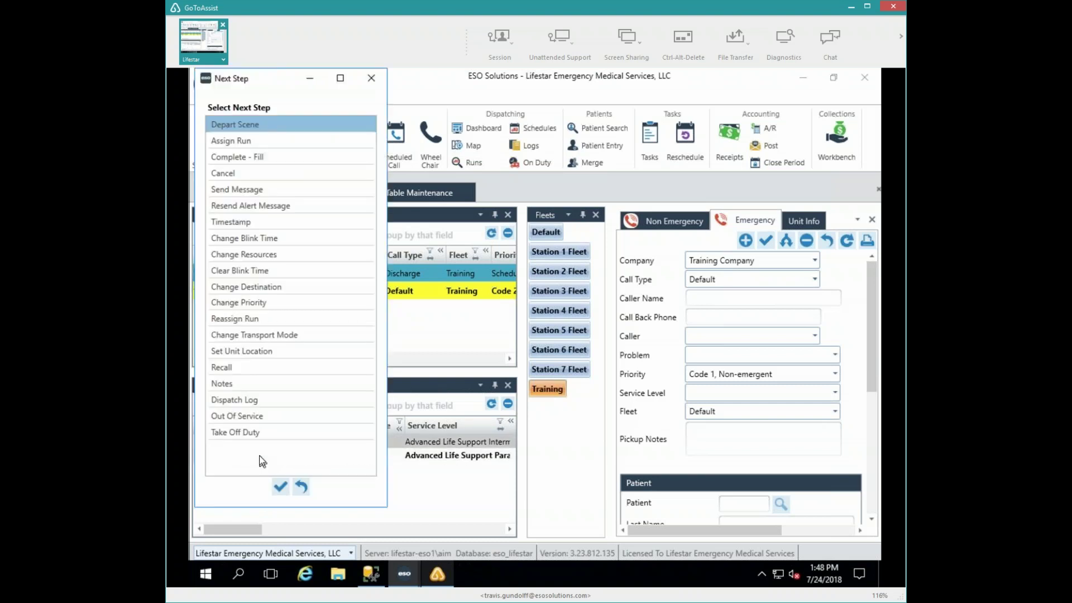
pyautogui.click(280, 487)
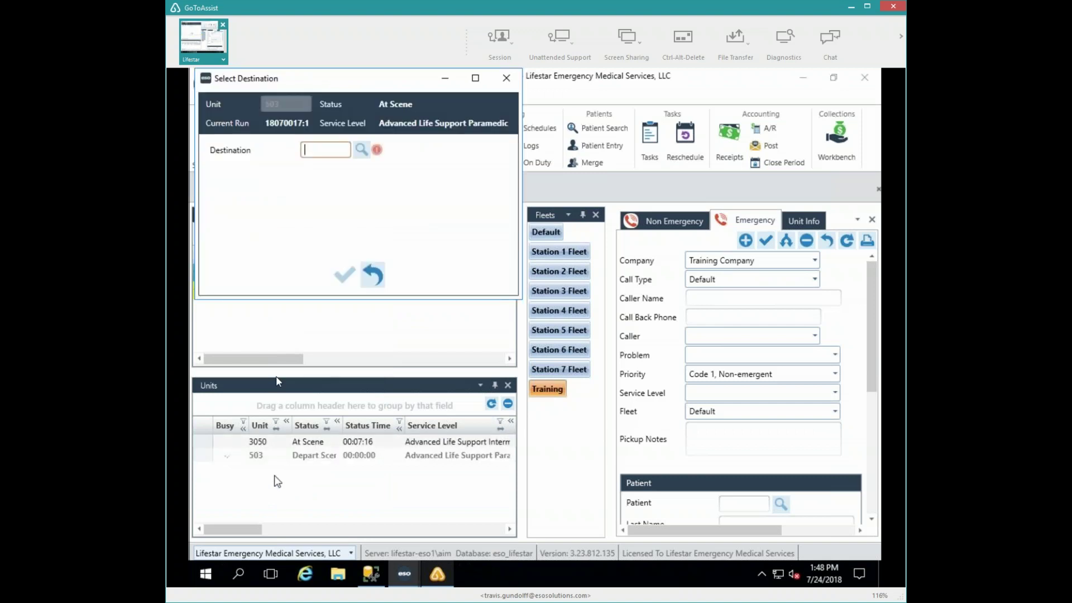
# - Set unit 503's destination to STJWB, ST JOSEPHS HOSPITAL/ WEST BEND
pyautogui.write('ST')
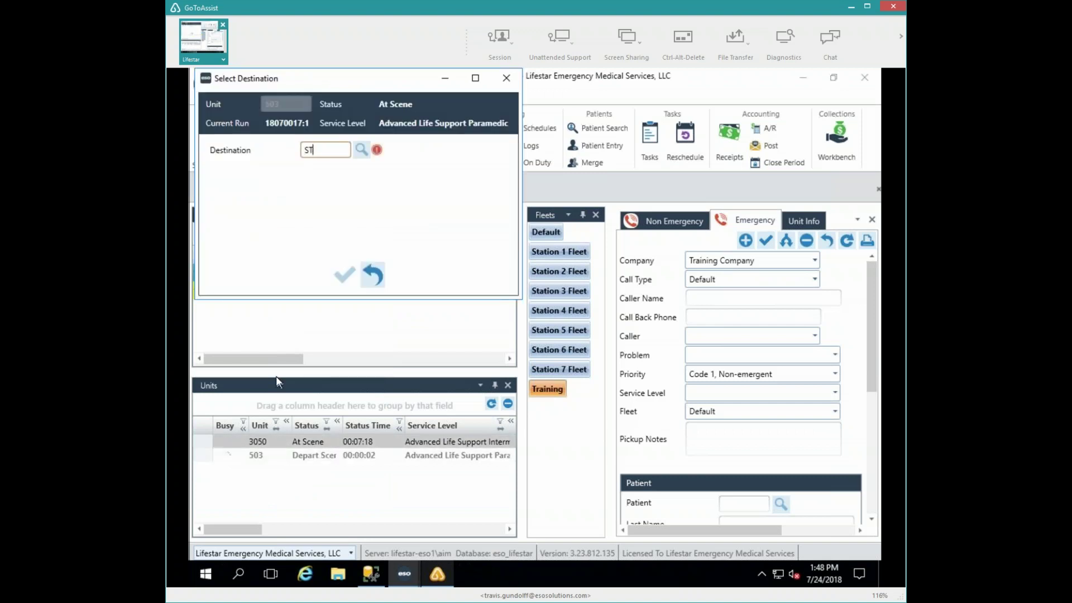
pyautogui.write('WB')
pyautogui.press('BackSpace')
pyautogui.press('BackSpace')
pyautogui.press('BackSpace')
pyautogui.press('BackSpace')
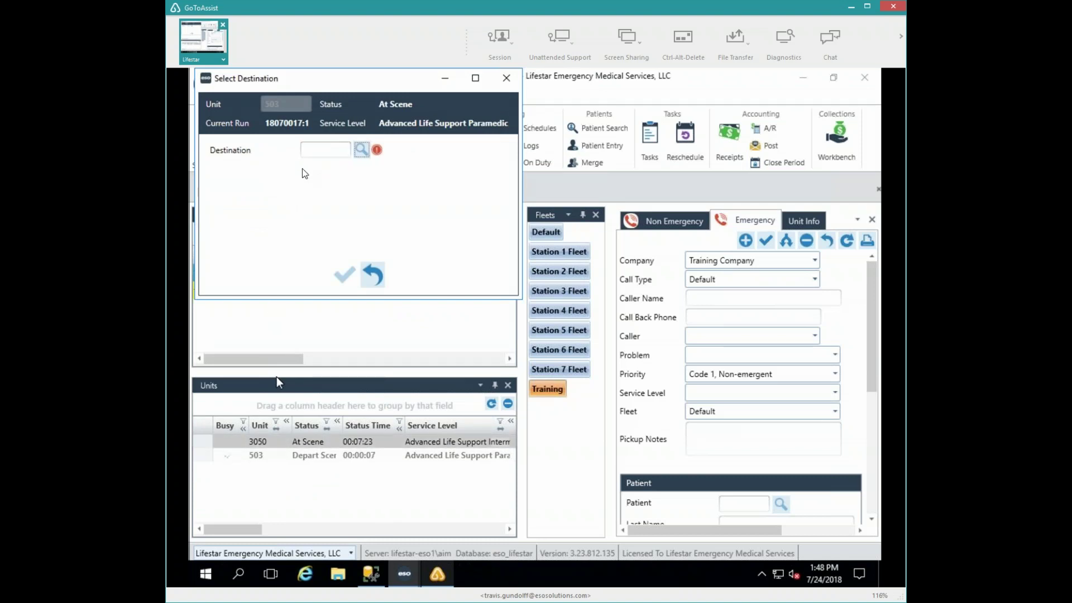
pyautogui.click(312, 154)
pyautogui.write('ST')
pyautogui.write('JWB')
pyautogui.press('Tab')
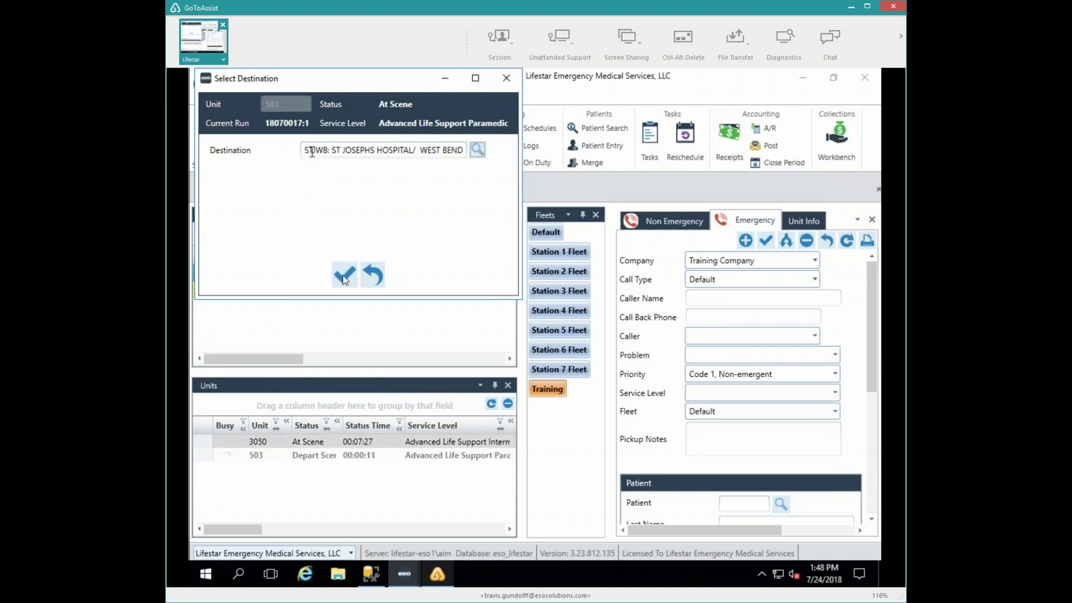
pyautogui.click(343, 277)
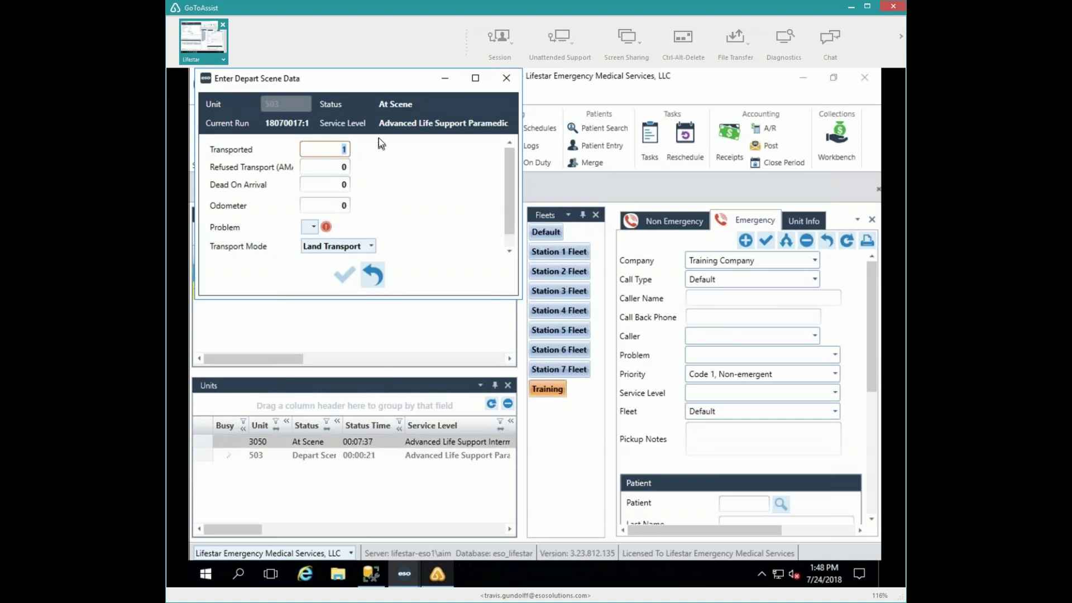
# - Enter depart scene data: 3 transported, 1 refused, problem Accident, and accept
pyautogui.write('3')
pyautogui.press('Tab')
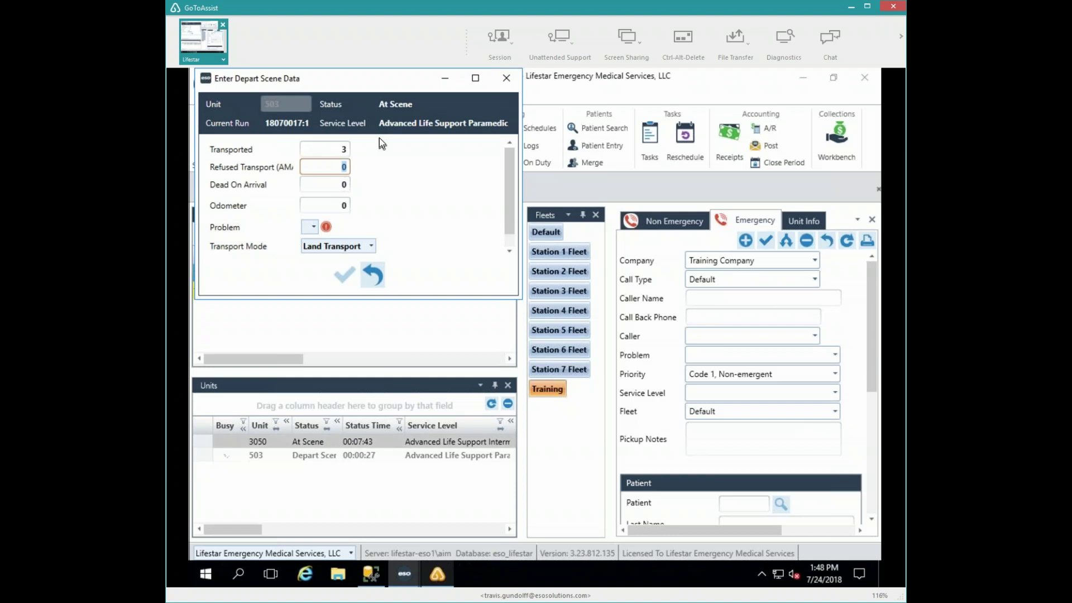
pyautogui.write('1')
pyautogui.press('Tab')
pyautogui.click(311, 228)
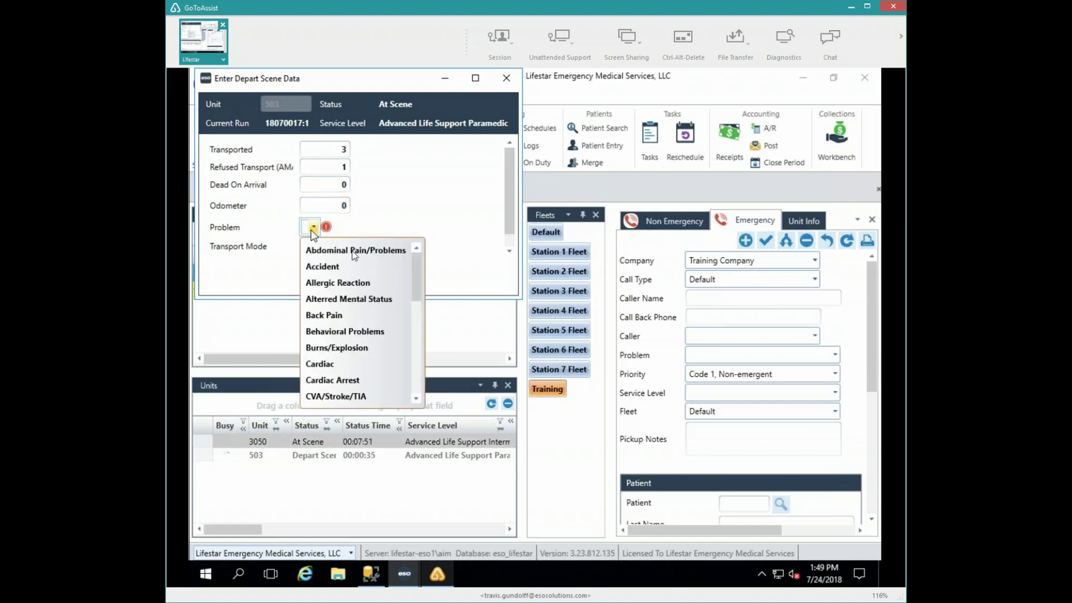
pyautogui.click(342, 266)
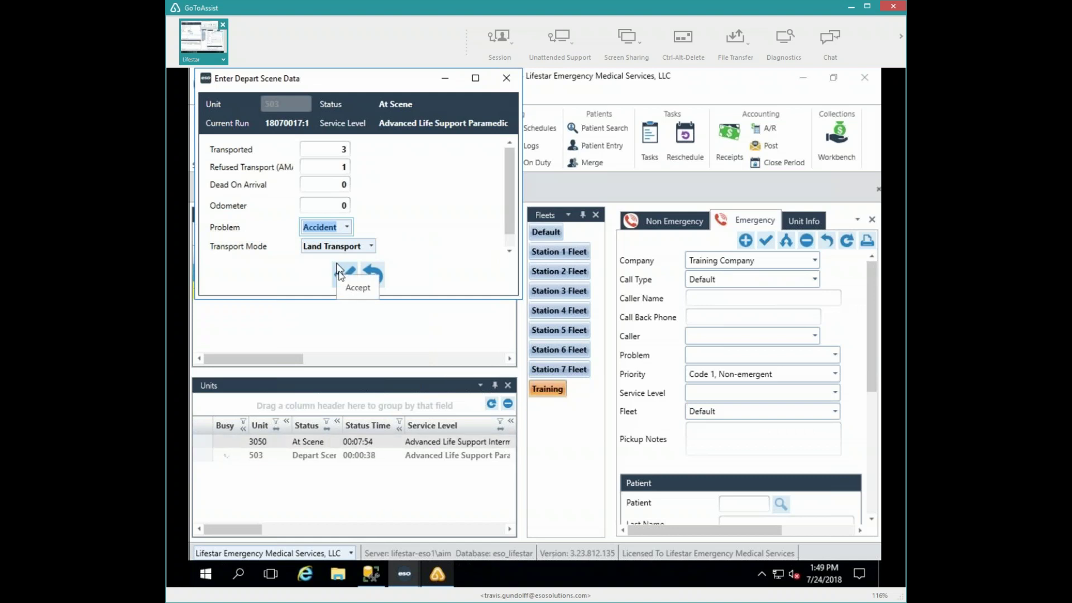
pyautogui.click(339, 269)
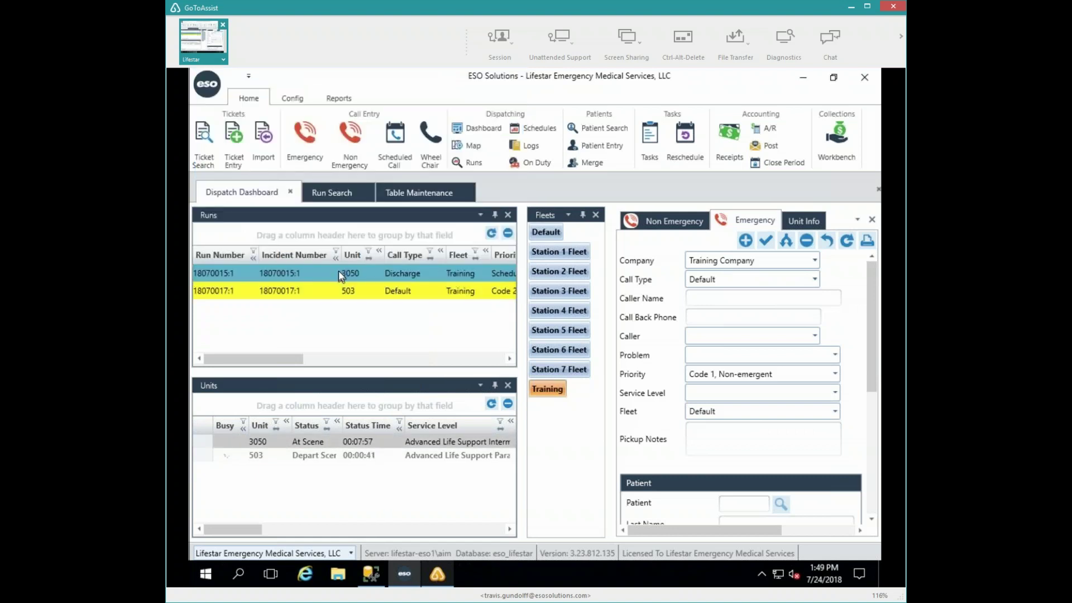
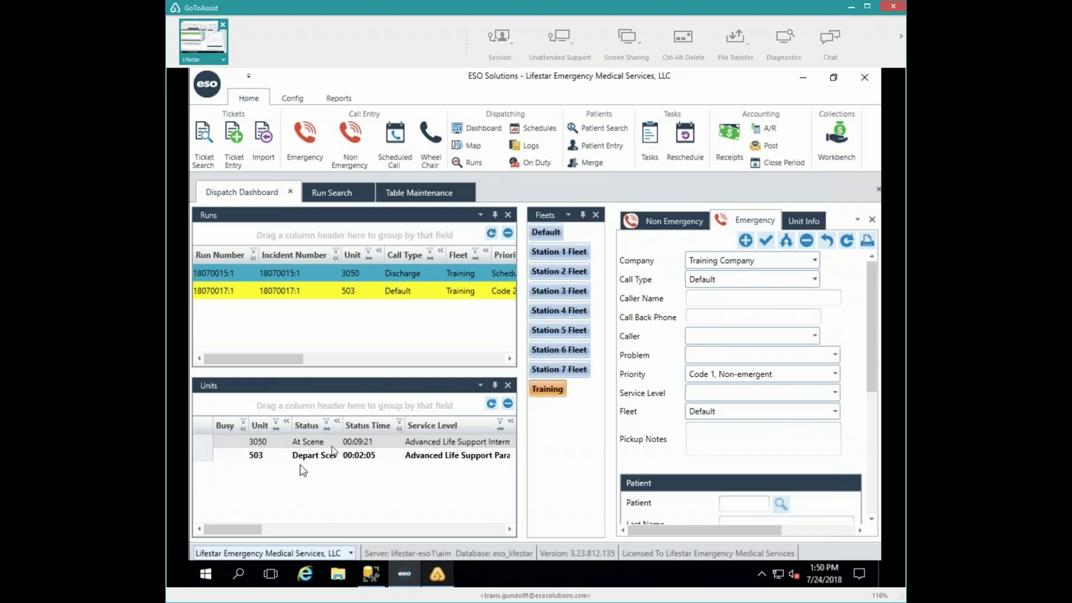
# - Open unit 503's run 18070017:1 trip ticket via Edit Run, then go back to the Dispatch Dashboard
pyautogui.rightClick(261, 455)
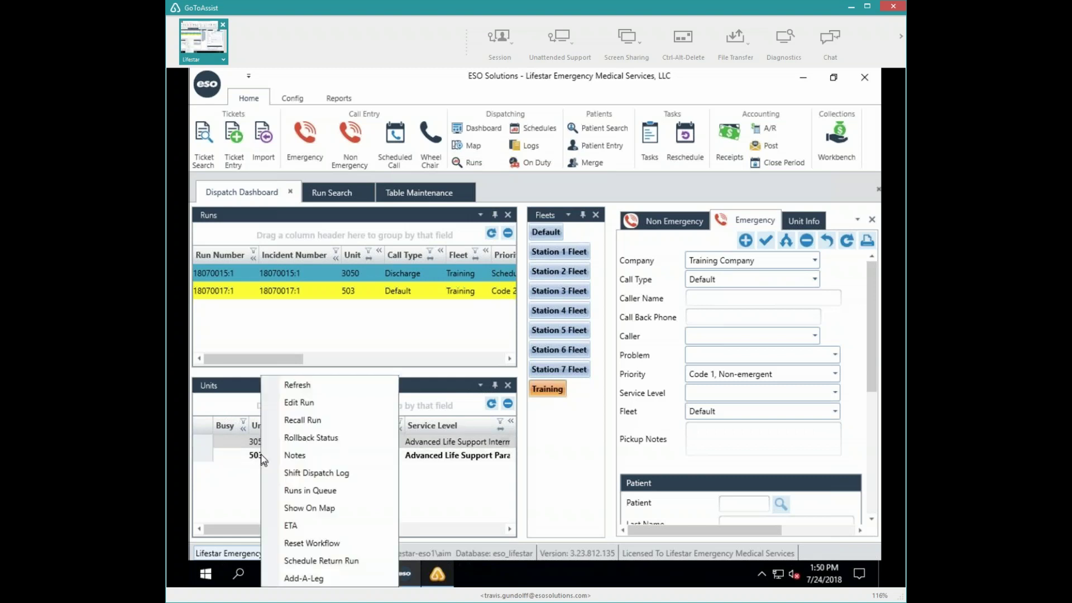
pyautogui.click(302, 402)
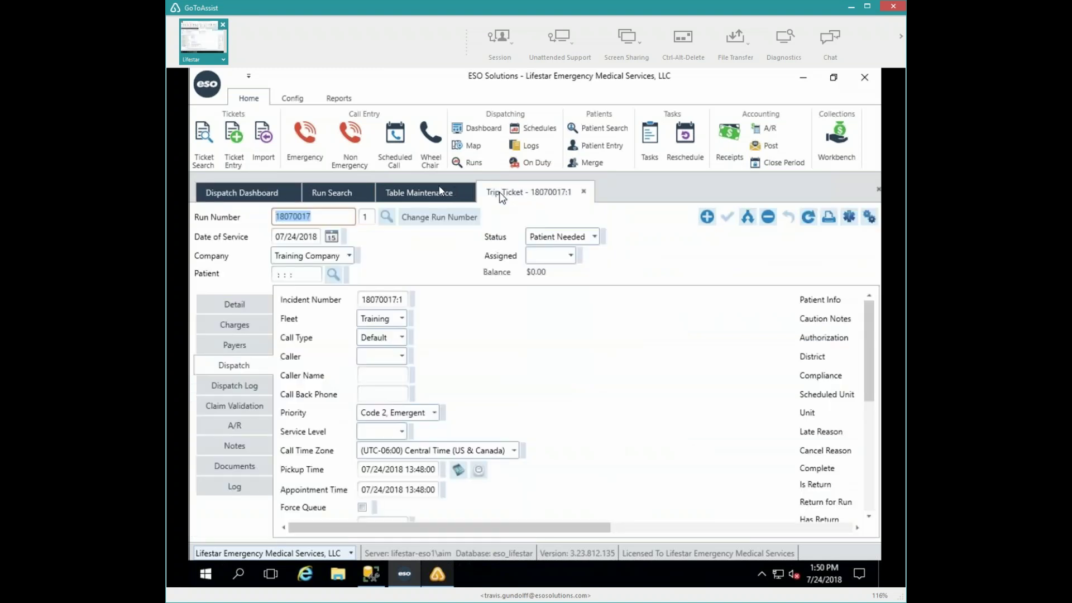
pyautogui.click(259, 194)
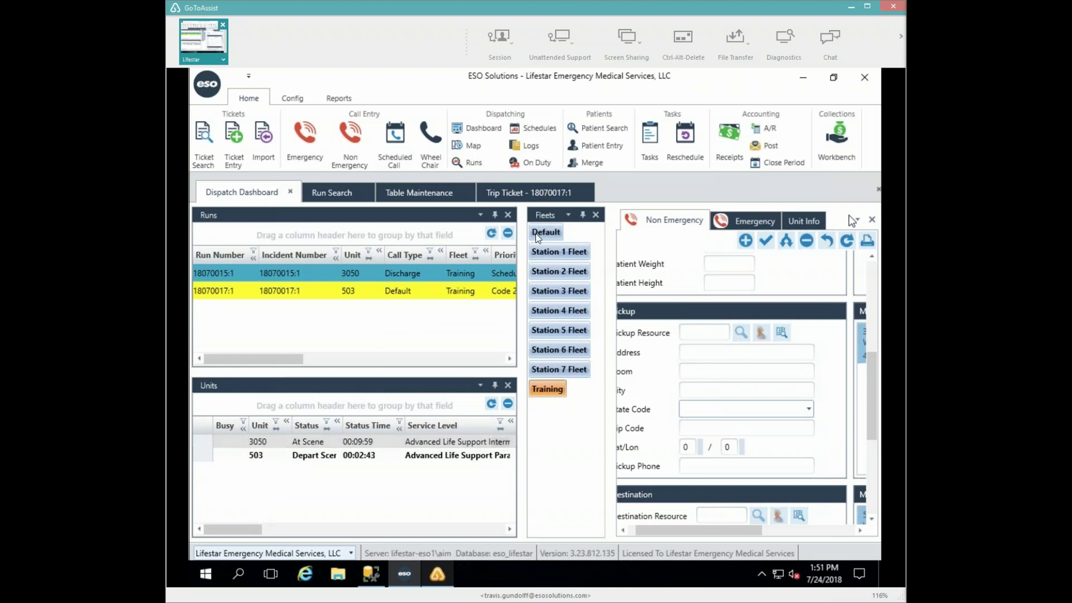
# - Close run 18070017:1's trip ticket and move unit 503 to At Destination, confirming the odometer
pyautogui.click(565, 195)
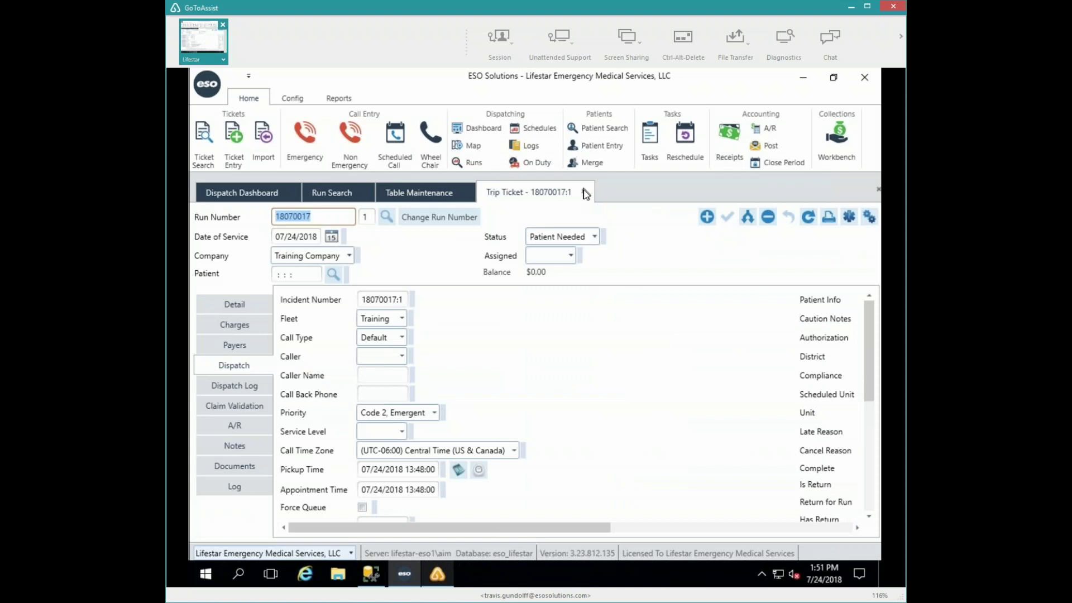
pyautogui.hotkey('ctrl', 'F4')
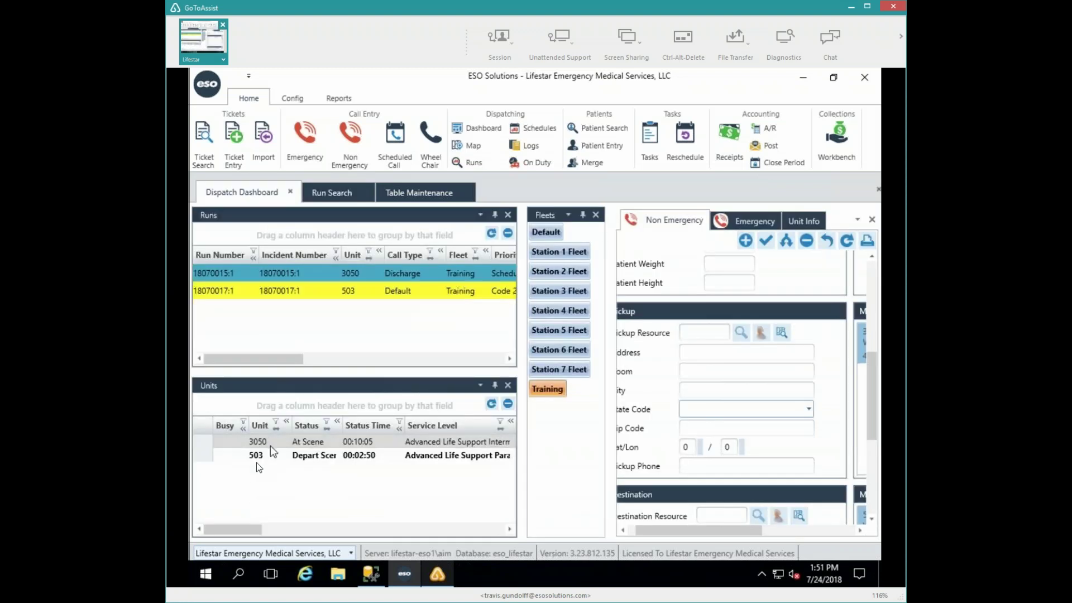
pyautogui.doubleClick(254, 458)
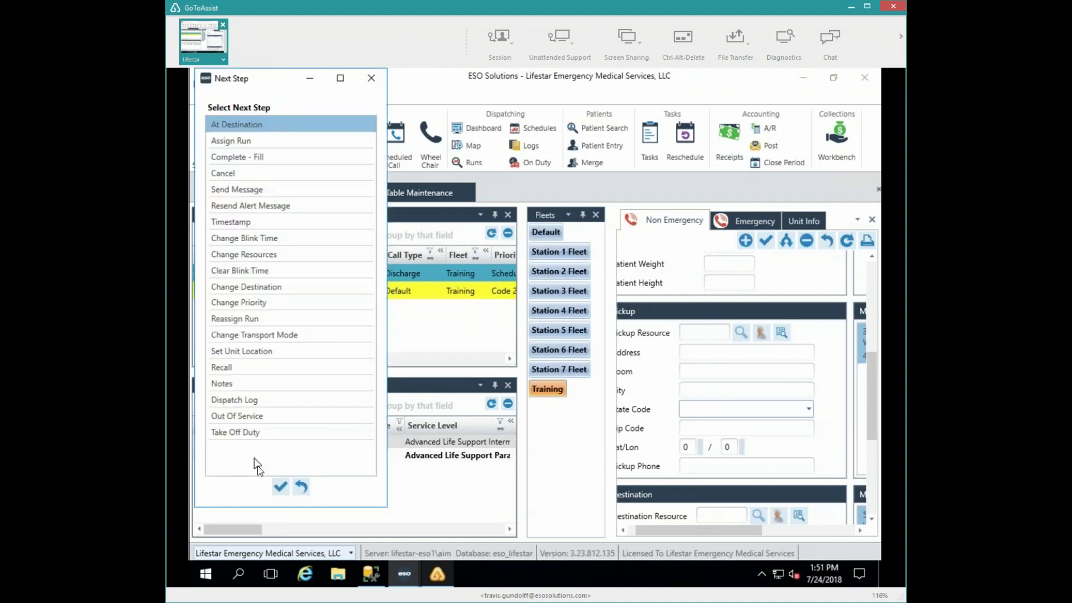
pyautogui.click(283, 487)
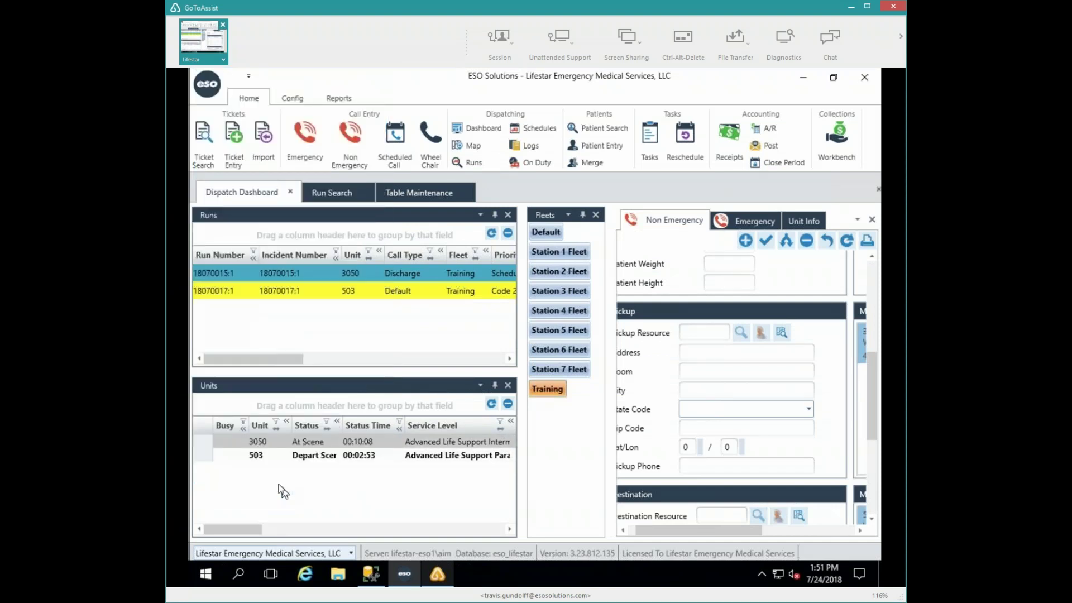
pyautogui.click(347, 272)
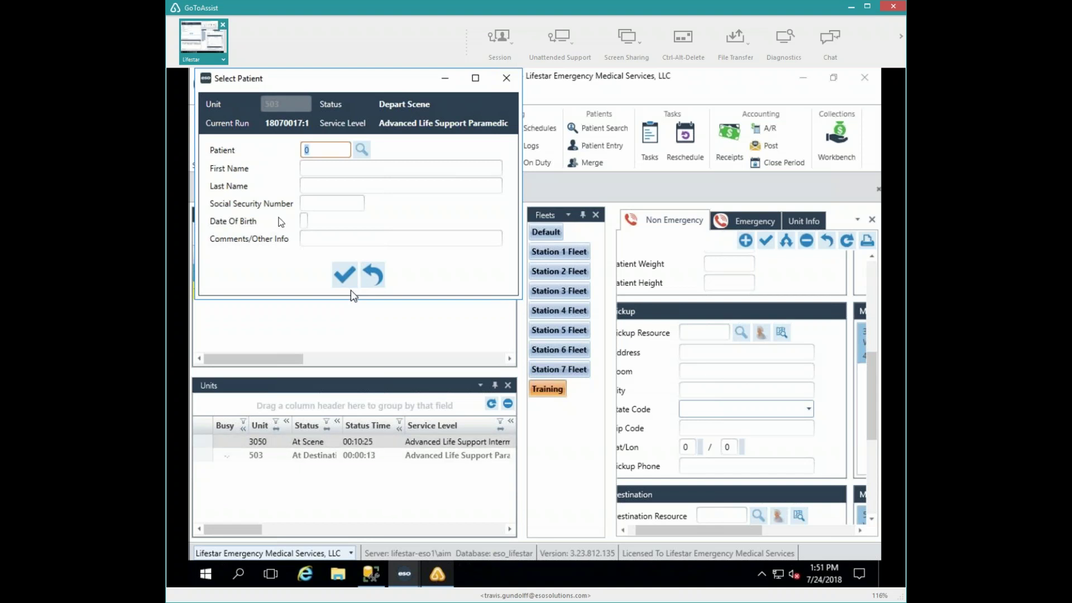
# - Search existing patients by last name smith and close the search without choosing anyone
pyautogui.click(359, 151)
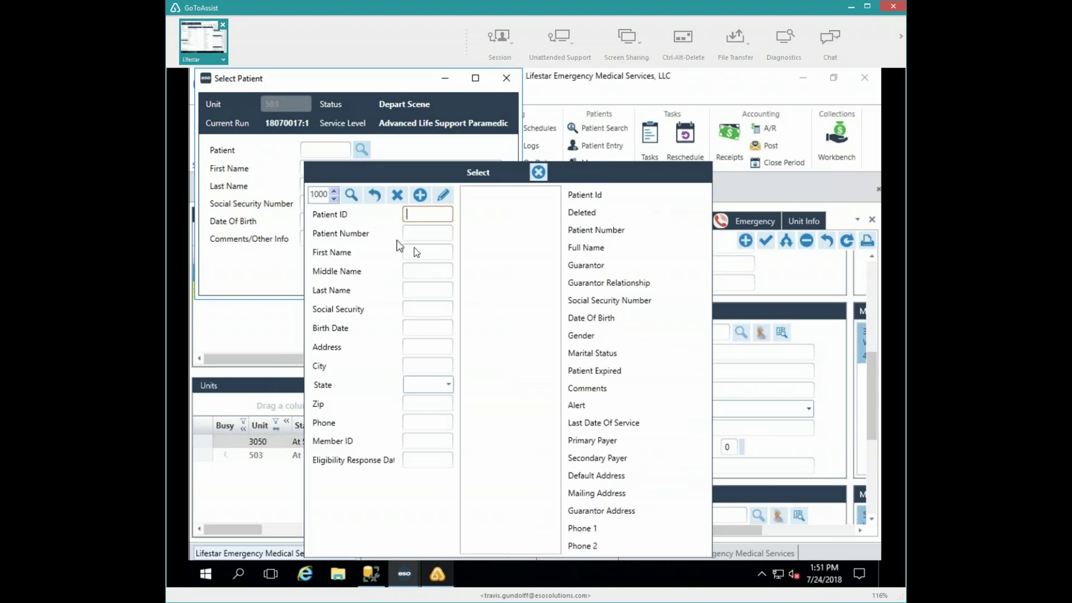
pyautogui.click(412, 286)
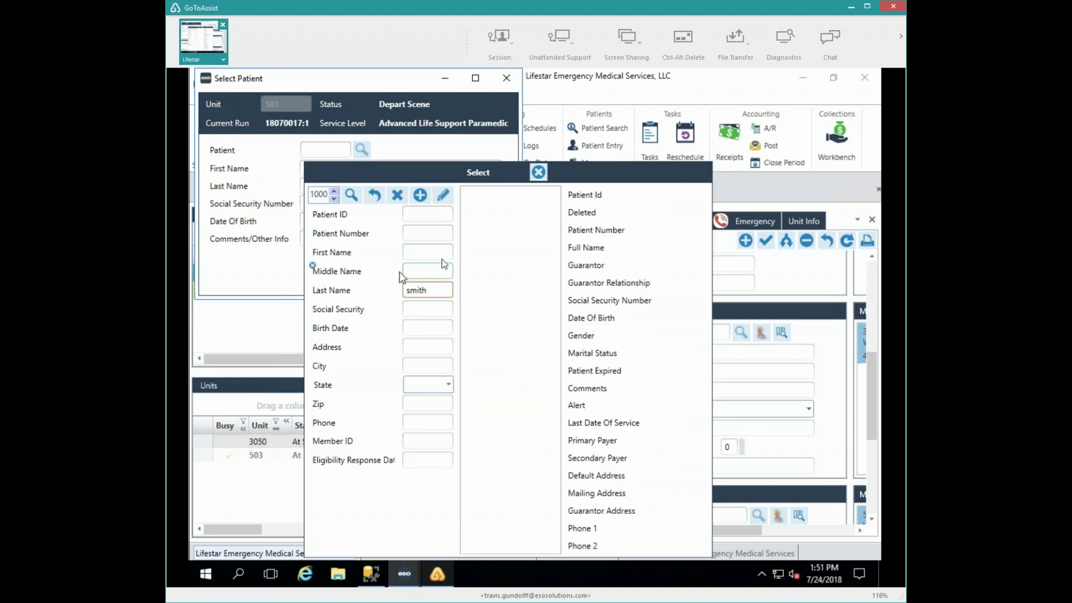
pyautogui.press('Return')
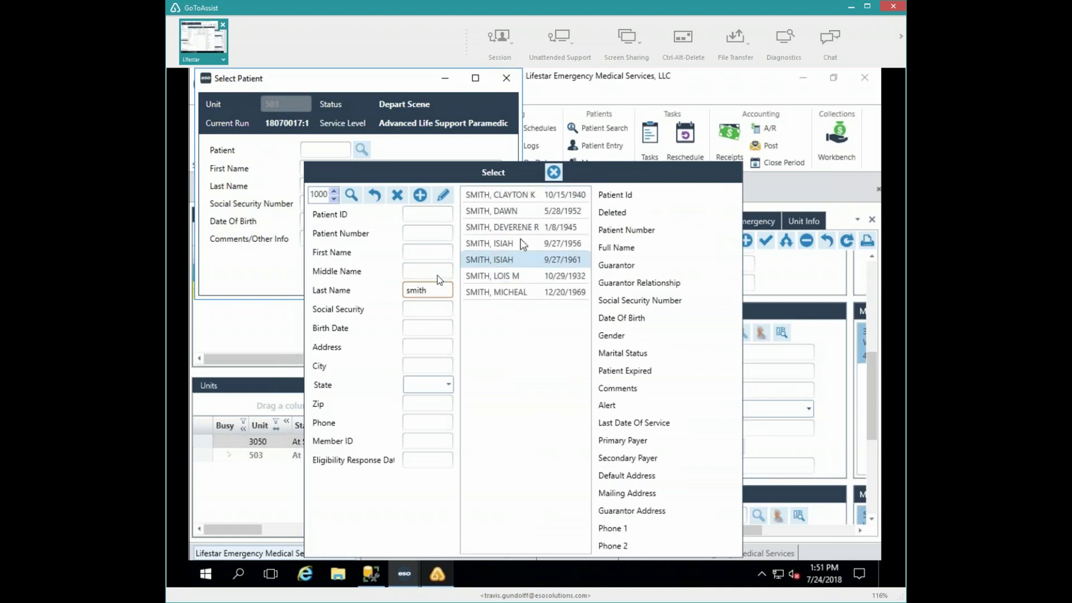
pyautogui.click(555, 172)
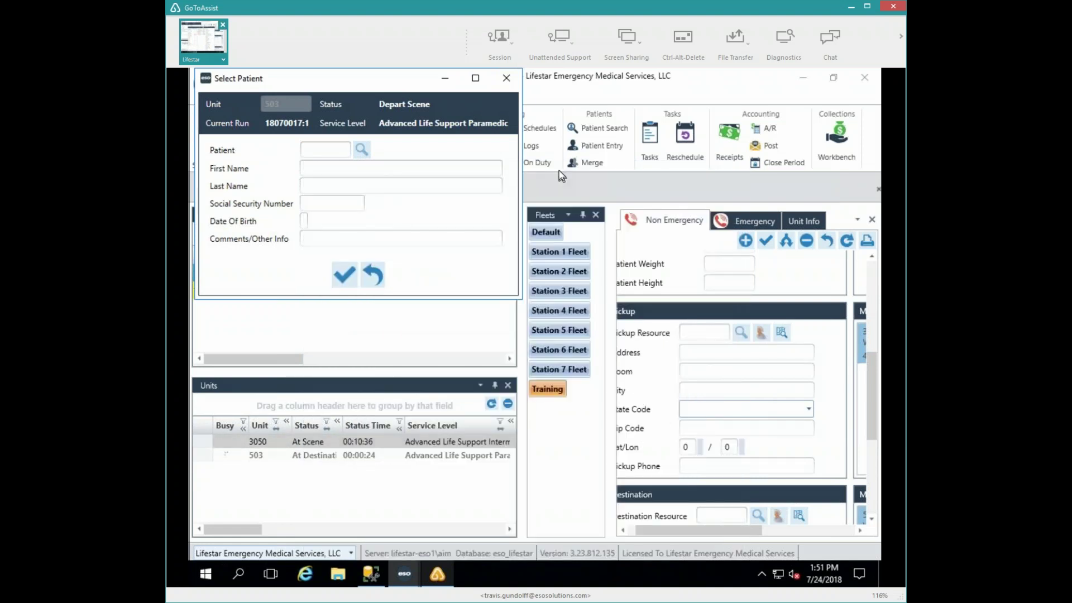
# - Accept the Select Patient form without patient details and dismiss the mail-server Messaging Error
pyautogui.click(329, 167)
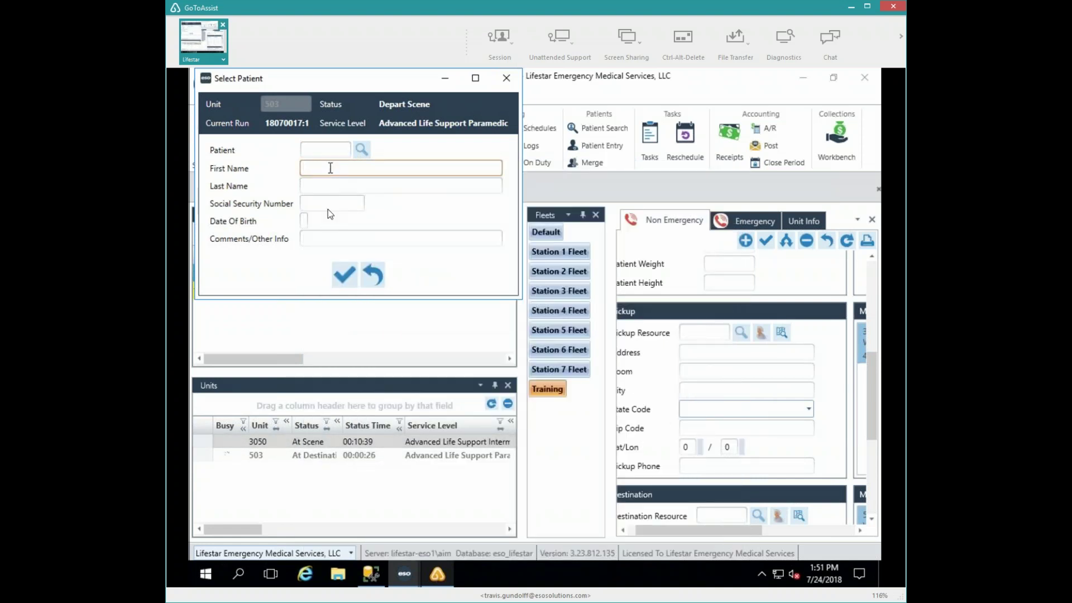
pyautogui.click(346, 275)
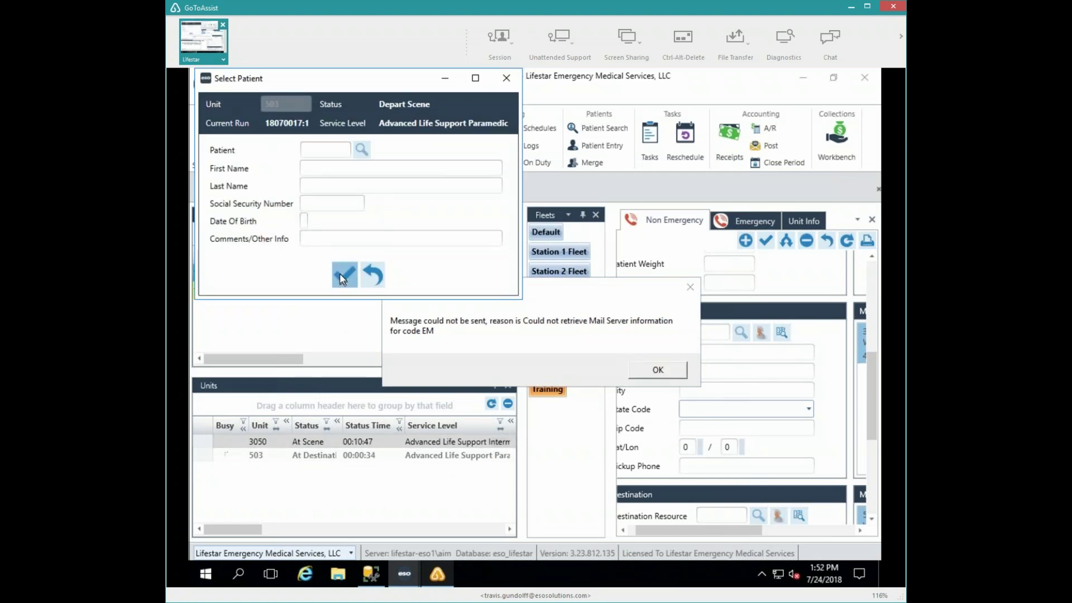
pyautogui.click(341, 274)
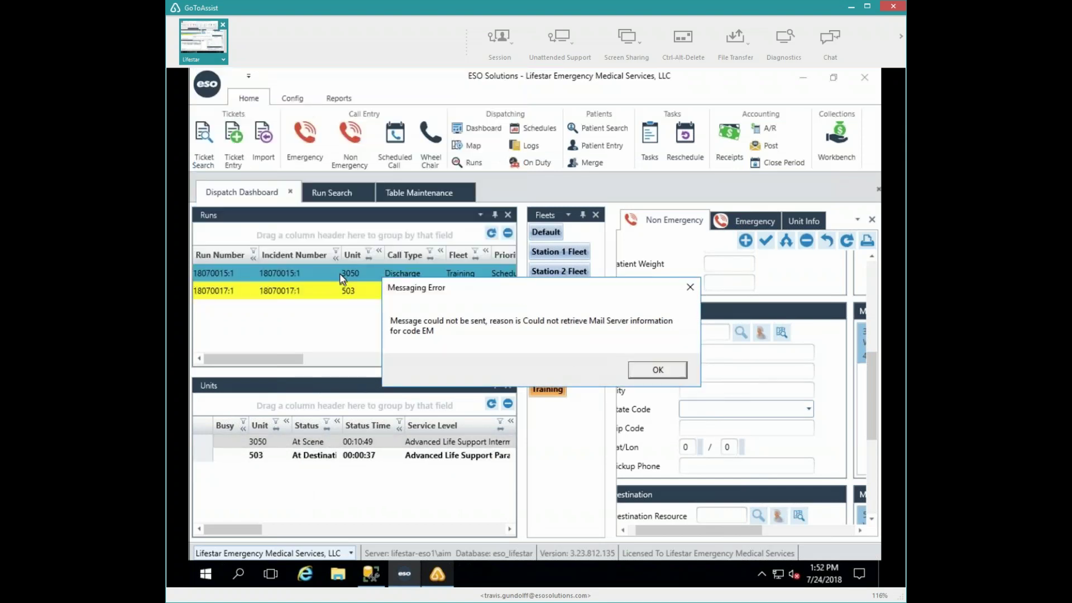
pyautogui.click(657, 367)
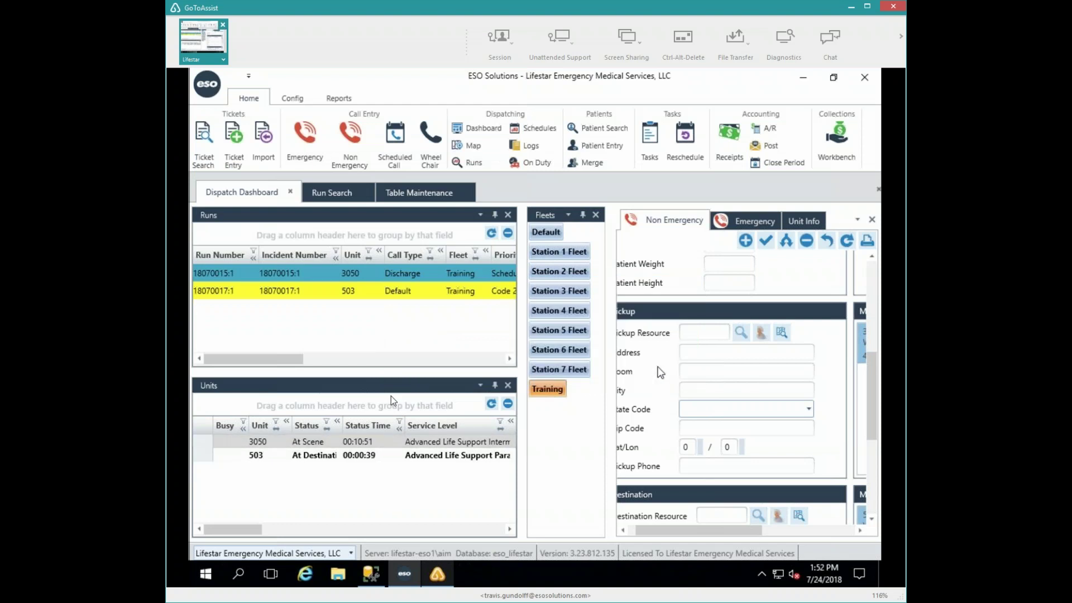
# - Complete unit 503's run from the Next Step dialog
pyautogui.doubleClick(263, 454)
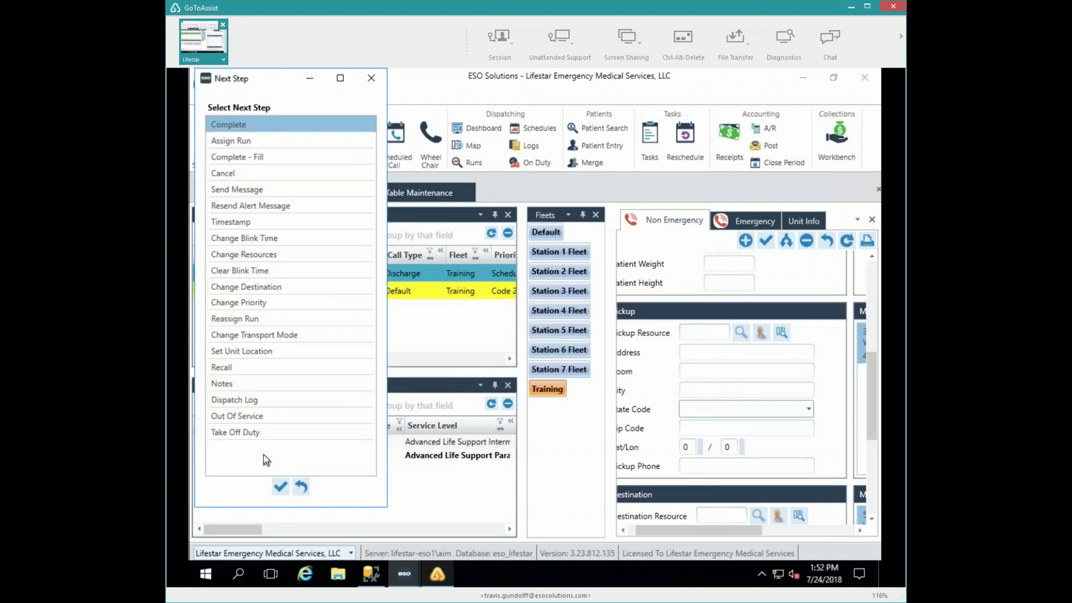
pyautogui.click(279, 490)
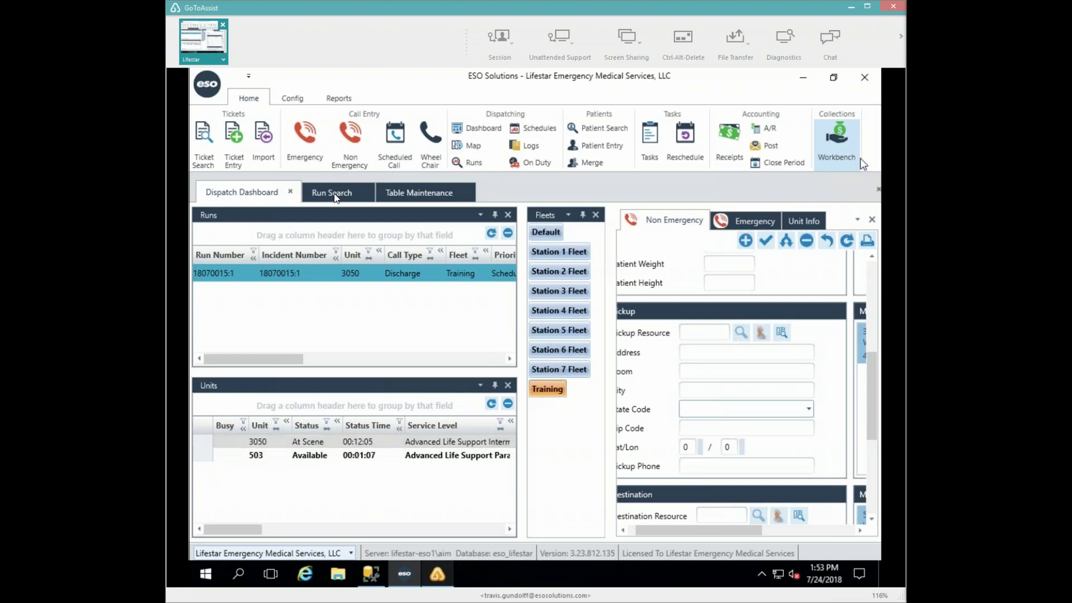
# - Search runs with Date of Service t, priority Code 2, Emergent and unit 503
pyautogui.click(319, 193)
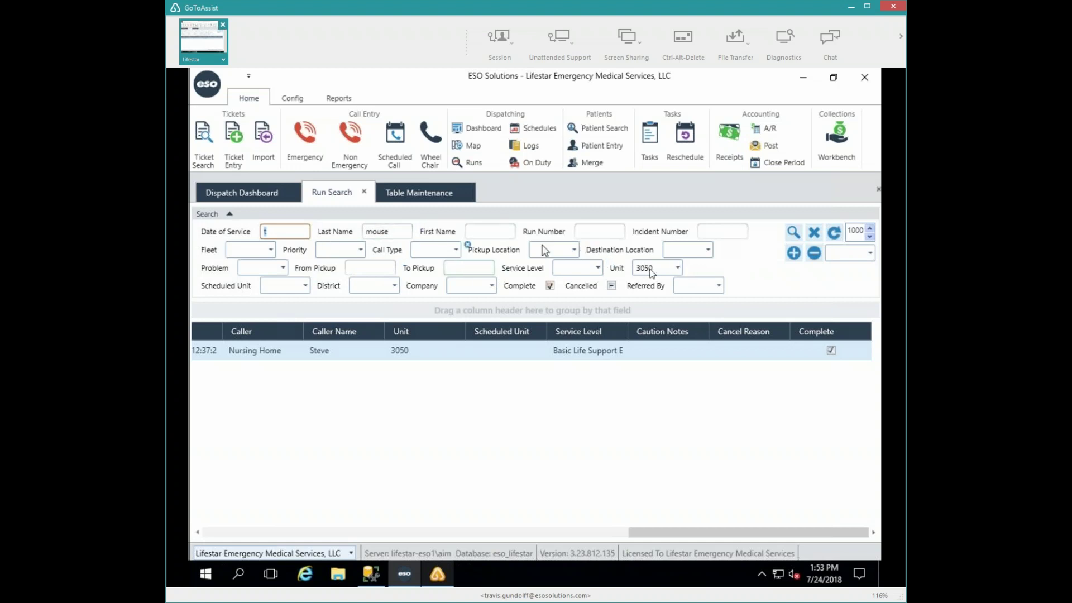
pyautogui.click(813, 234)
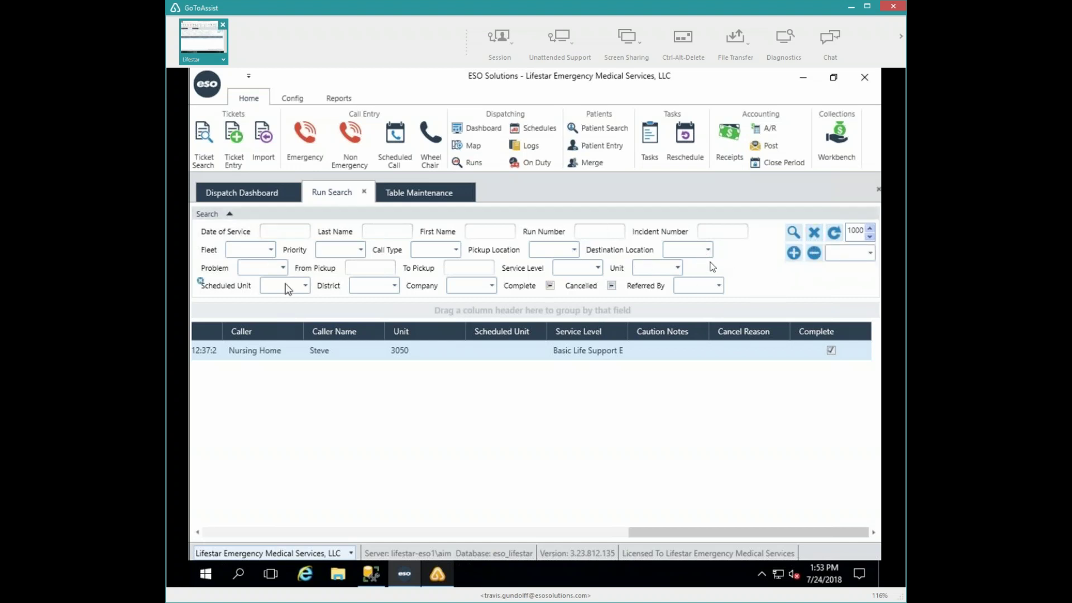
pyautogui.click(287, 235)
pyautogui.write('t')
pyautogui.press('Tab')
pyautogui.click(360, 250)
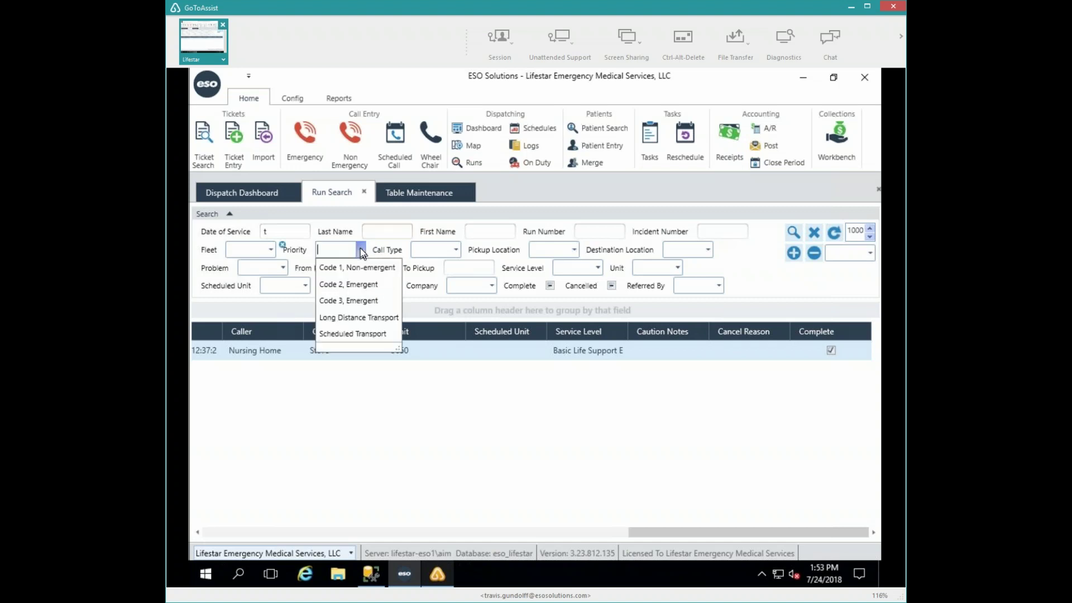
pyautogui.click(356, 285)
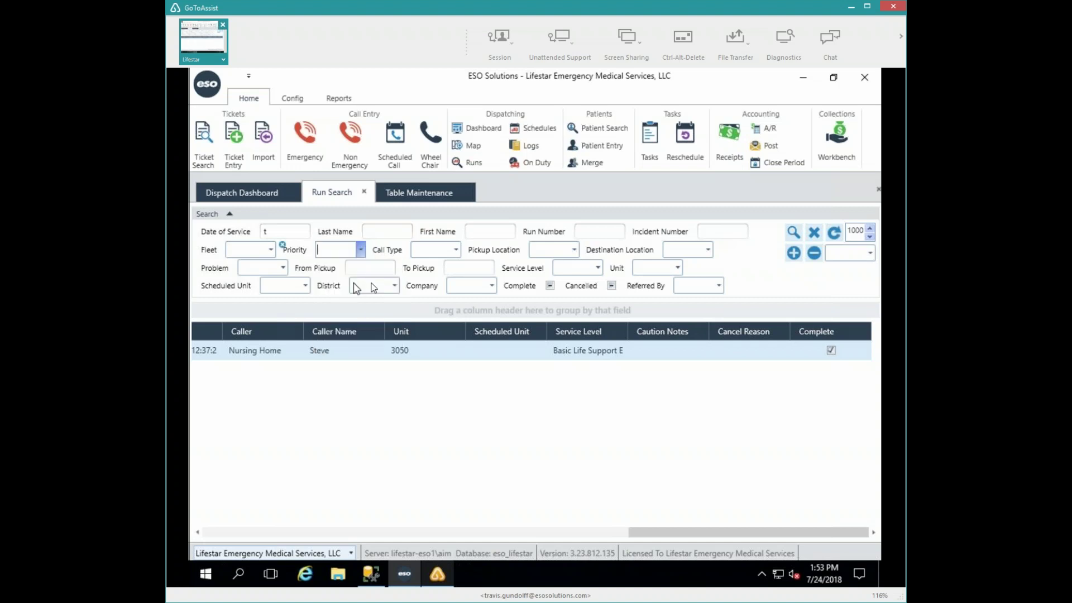
pyautogui.click(679, 268)
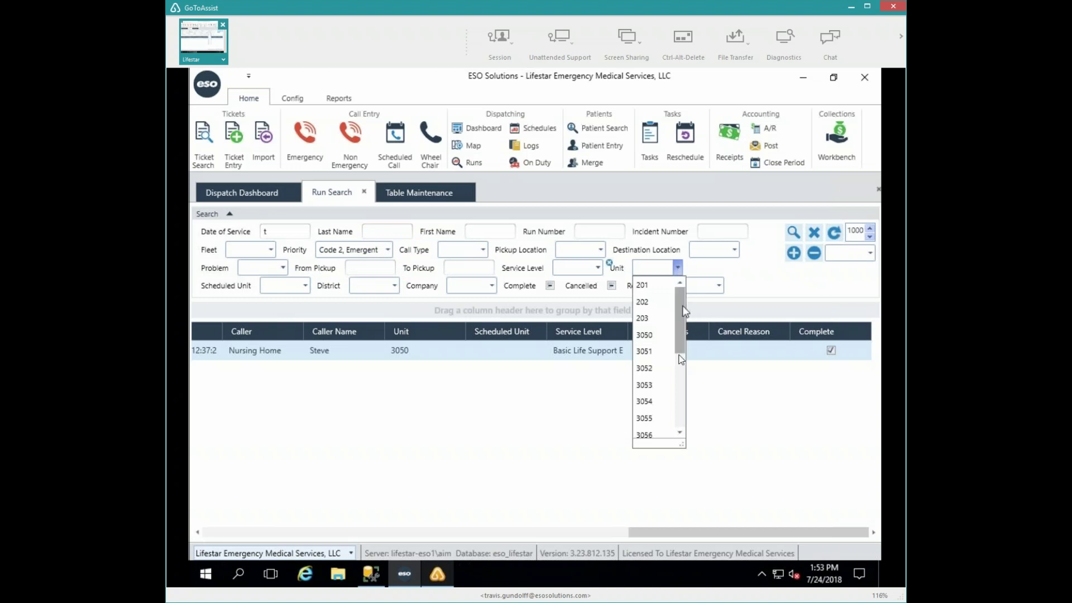
pyautogui.click(681, 389)
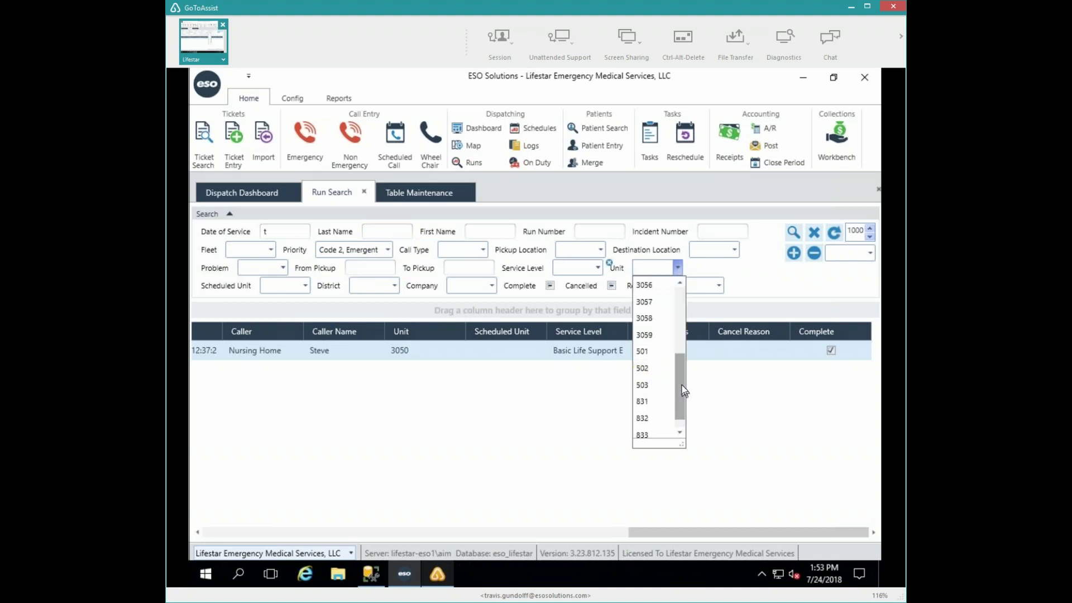
pyautogui.click(647, 384)
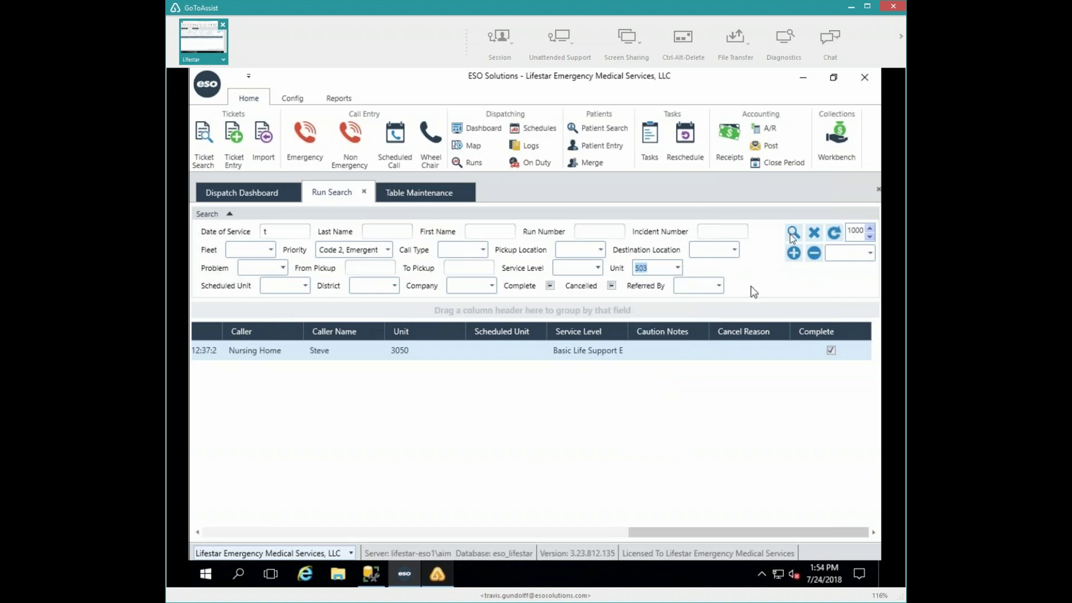
pyautogui.click(549, 287)
# - Scroll the results grid across to the run, patient and address columns and select run 18070017:1
pyautogui.click(306, 532)
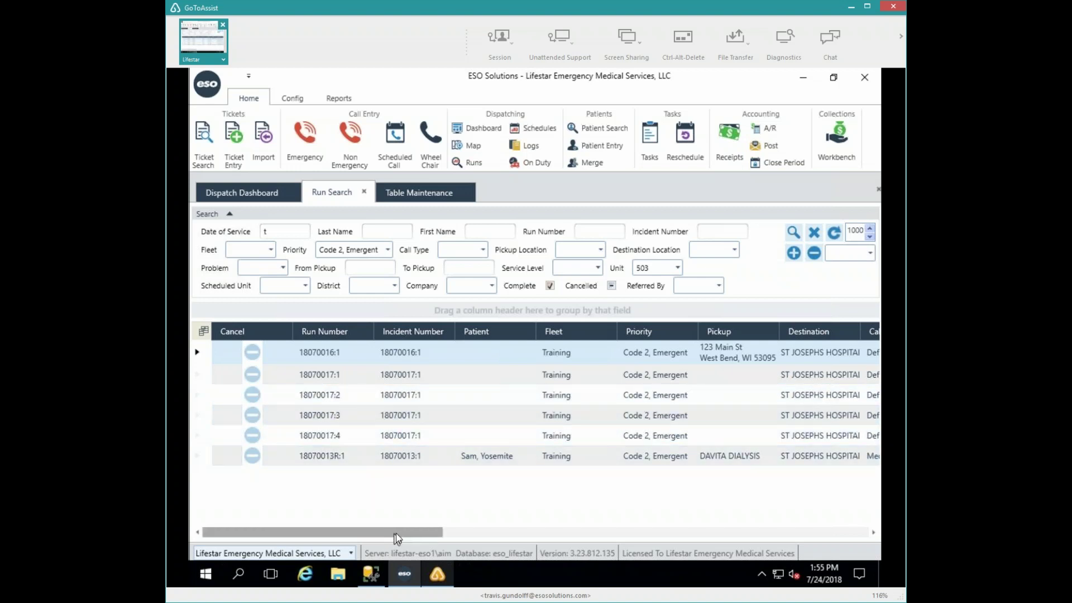
pyautogui.moveTo(403, 534); pyautogui.dragTo(459, 532)
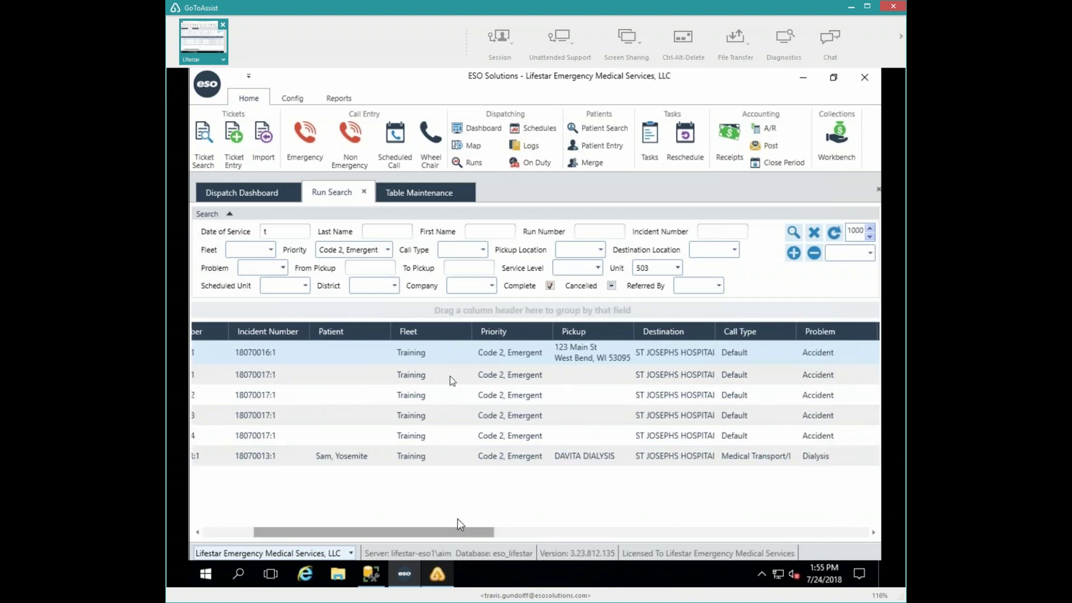
pyautogui.click(414, 378)
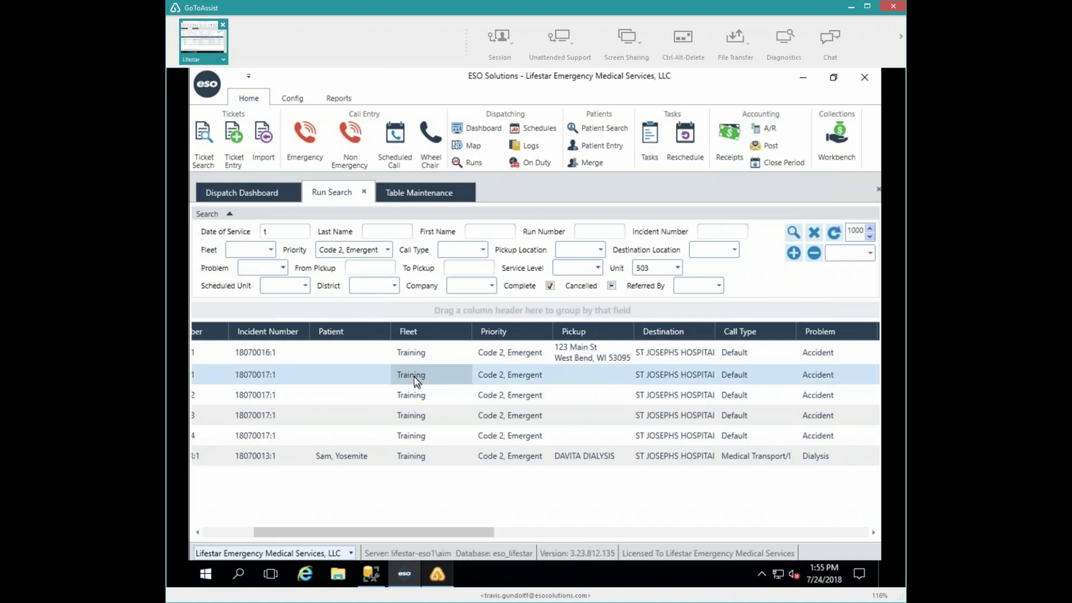
# - Open run 18070017:1's trip ticket and attach the patient found by searching last name 'leg'
pyautogui.doubleClick(413, 376)
pyautogui.click(221, 308)
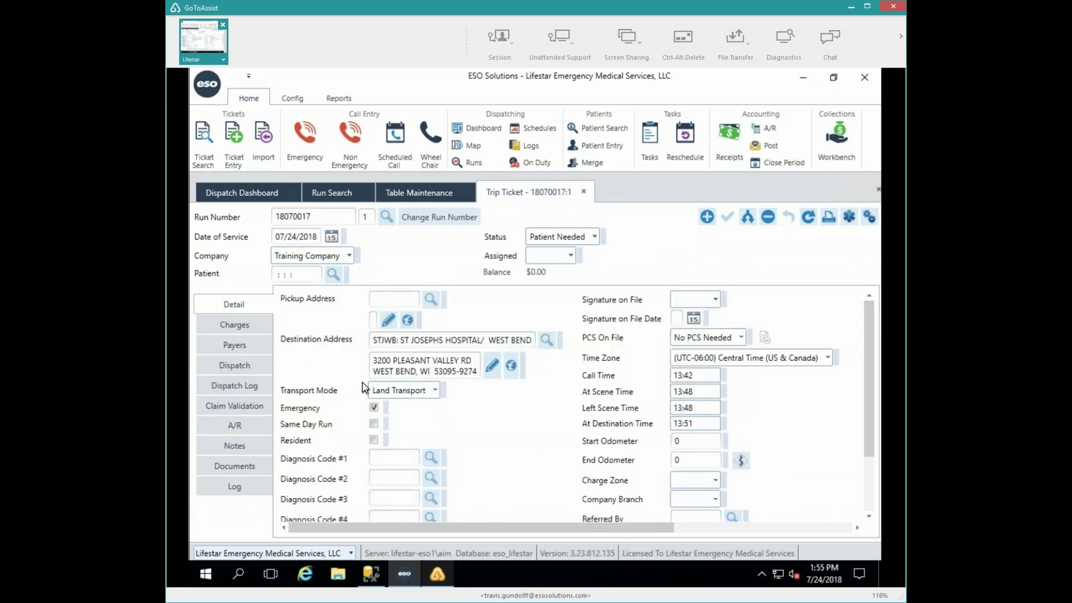
pyautogui.click(333, 274)
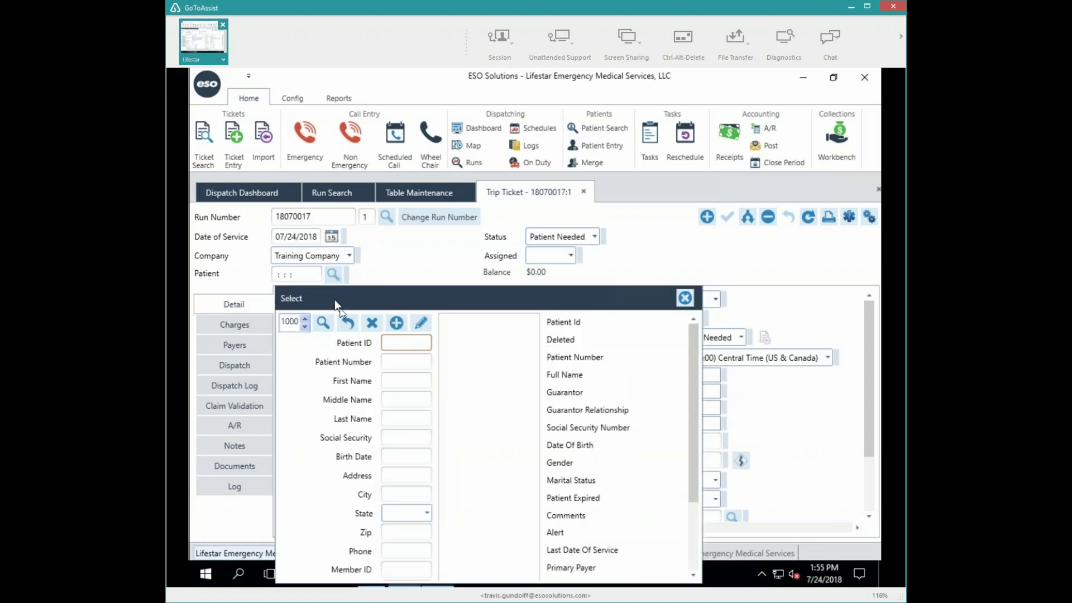
pyautogui.click(406, 419)
pyautogui.write('le')
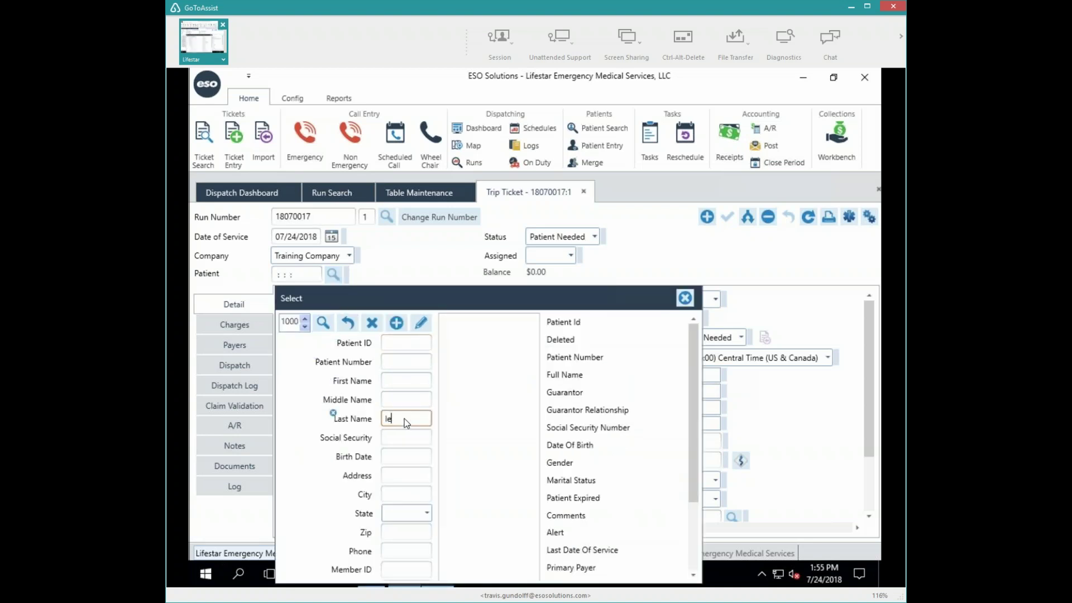
pyautogui.write('g')
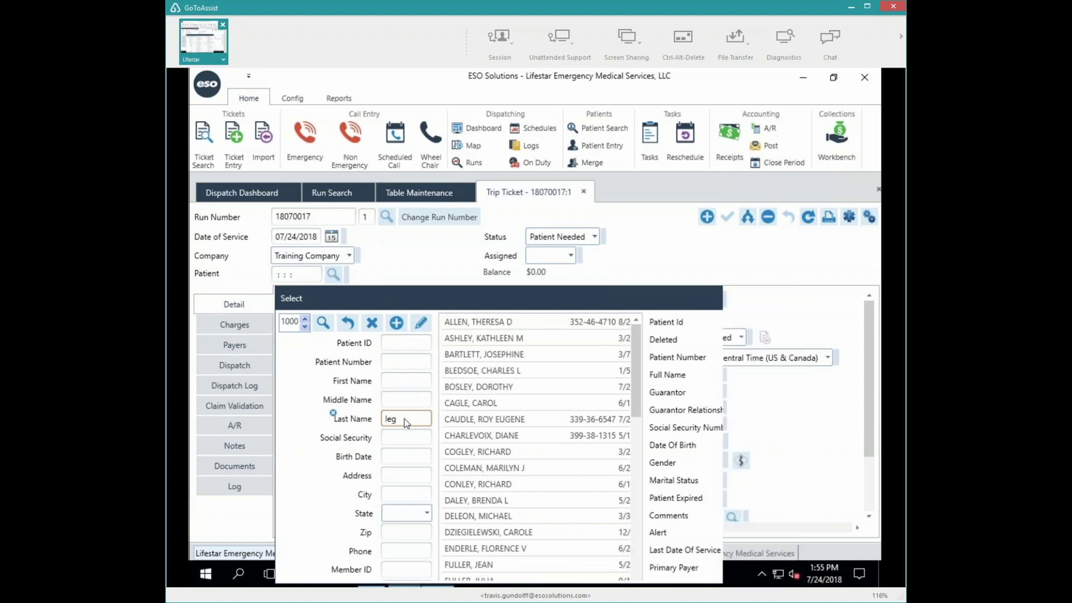
pyautogui.click(514, 327)
pyautogui.doubleClick(514, 326)
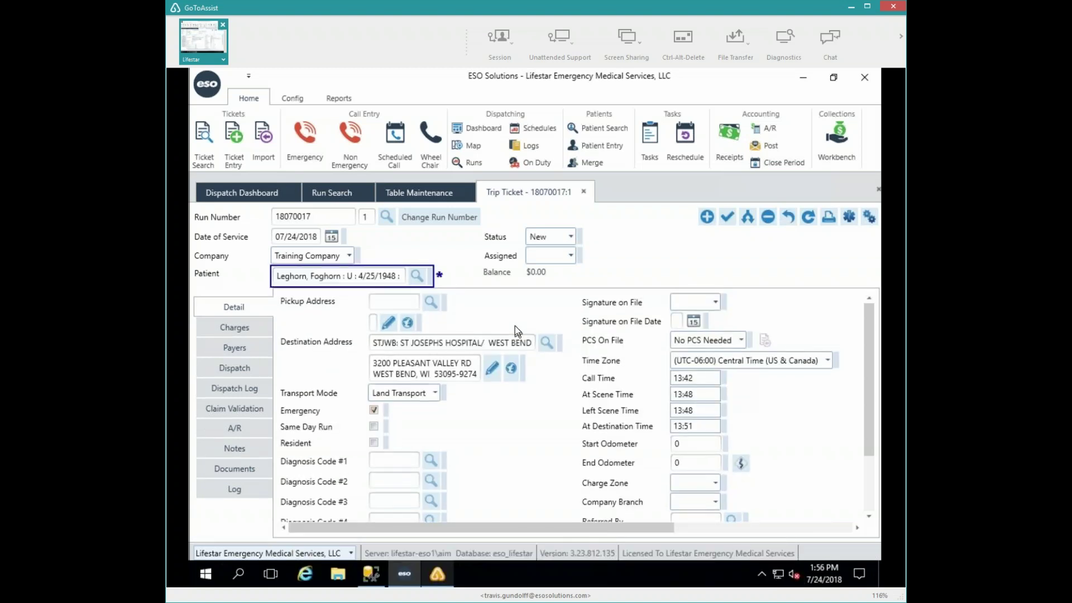
pyautogui.click(388, 323)
pyautogui.click(470, 406)
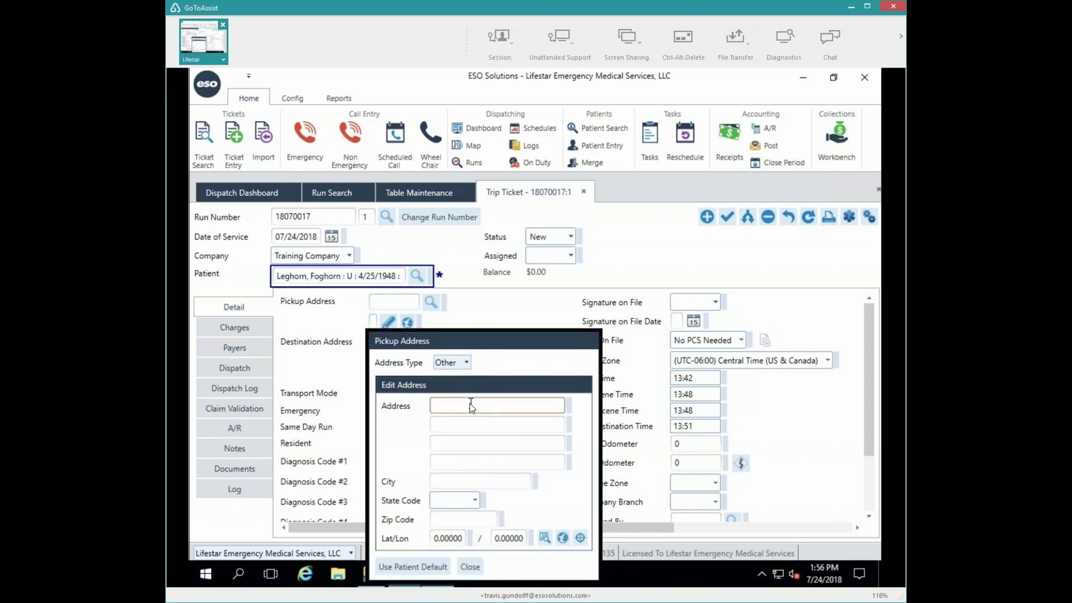
pyautogui.click(448, 520)
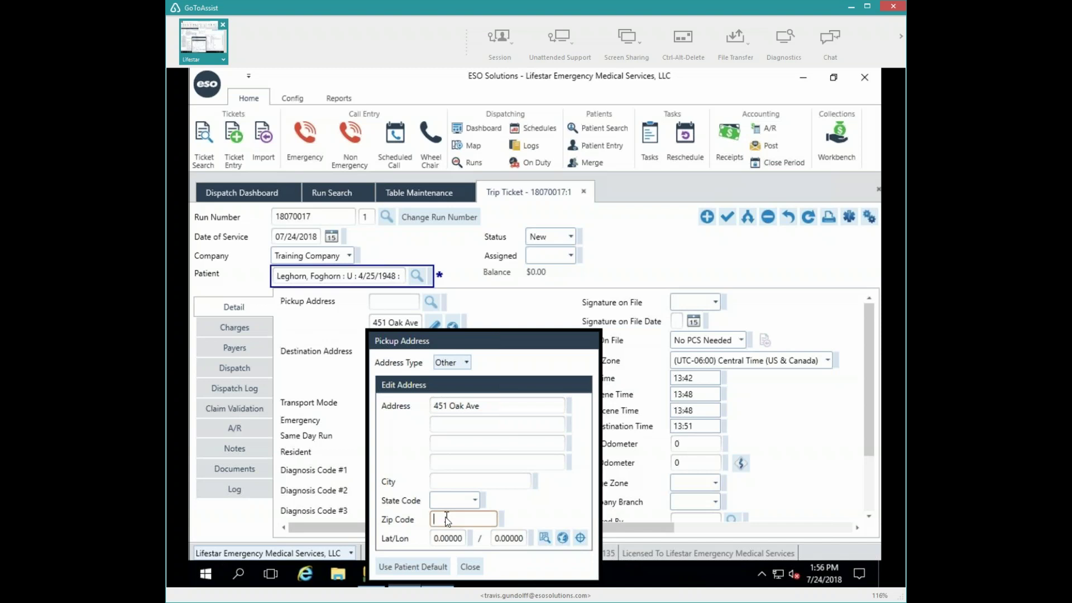
pyautogui.write('9')
pyautogui.write('5')
pyautogui.write('0')
pyautogui.write('0095')
pyautogui.press('Home')
pyautogui.press('Delete')
pyautogui.press('Tab')
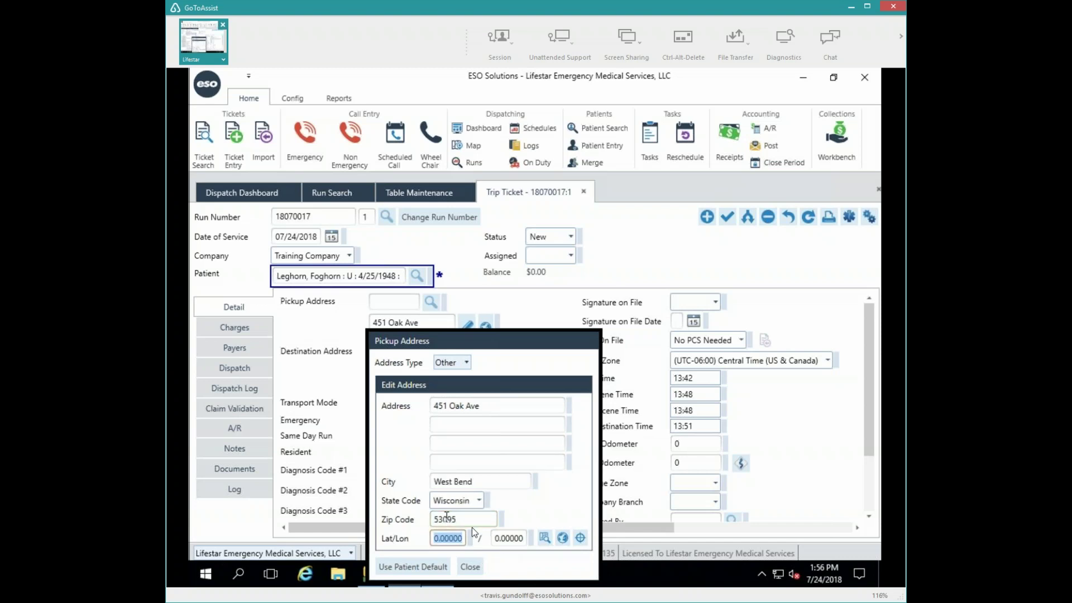
pyautogui.click(469, 567)
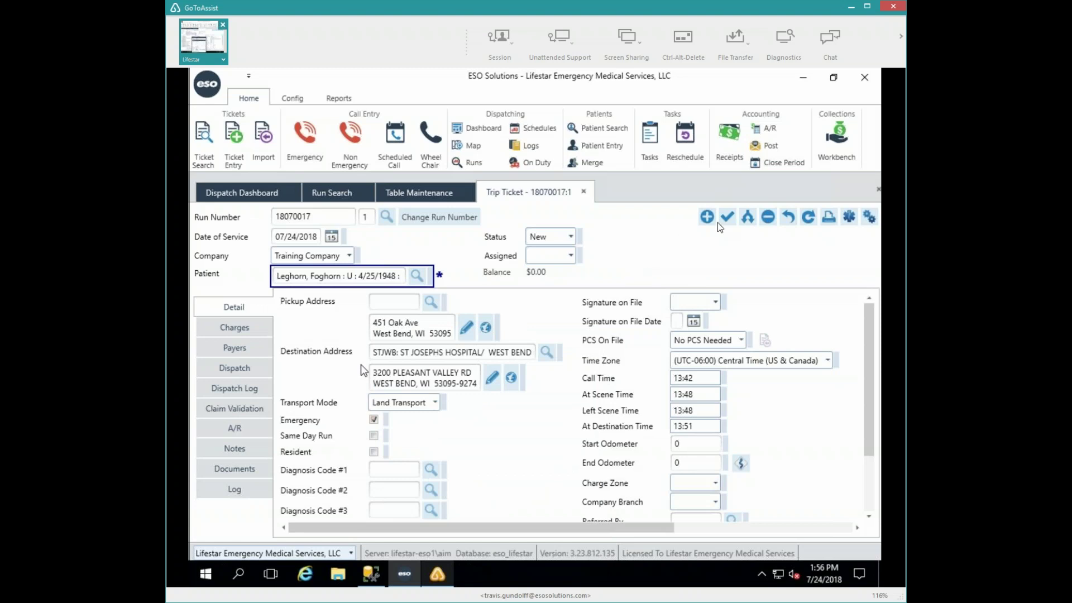
# - Save the trip ticket from its Dispatch details
pyautogui.click(231, 369)
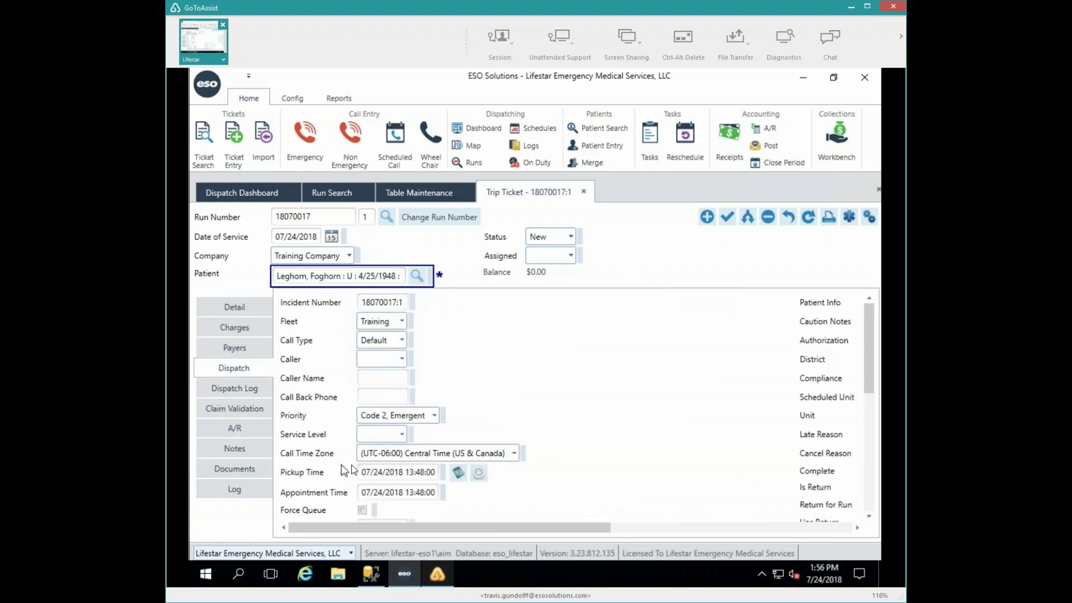
pyautogui.scroll(-5, 676, 444)
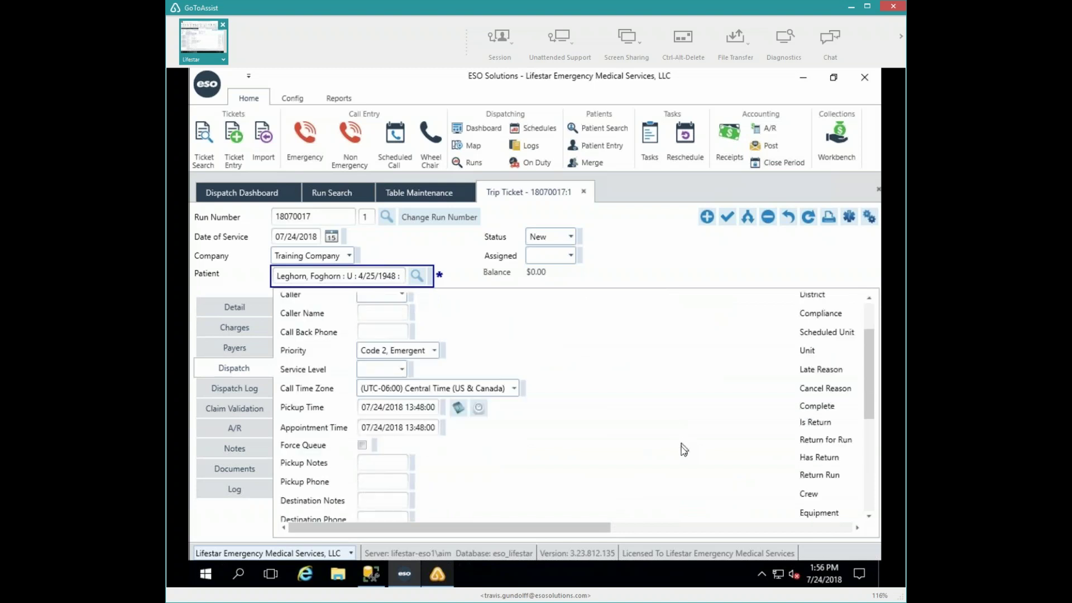
pyautogui.scroll(-2, 682, 455)
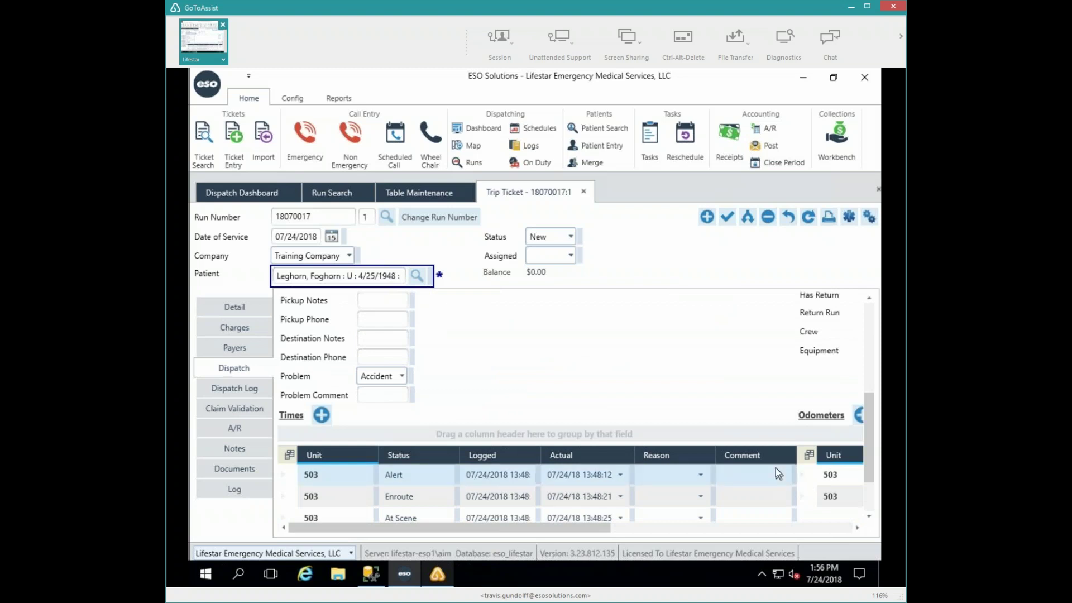
pyautogui.click(726, 218)
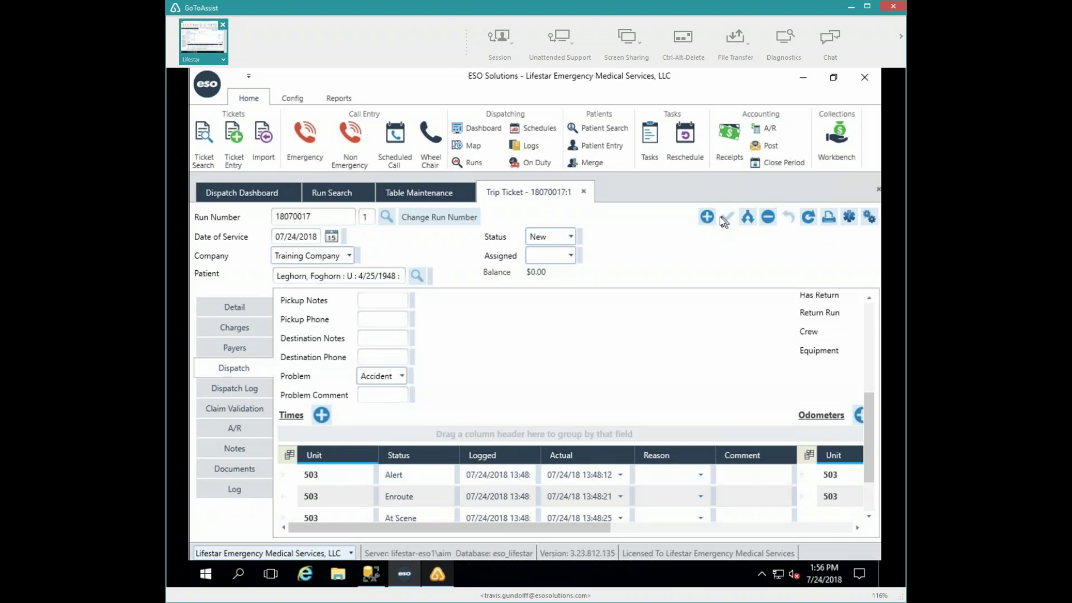
# - Bring the Times grid into view and select unit 503's Alert entry at 13:48:12
pyautogui.scroll(5, 762, 347)
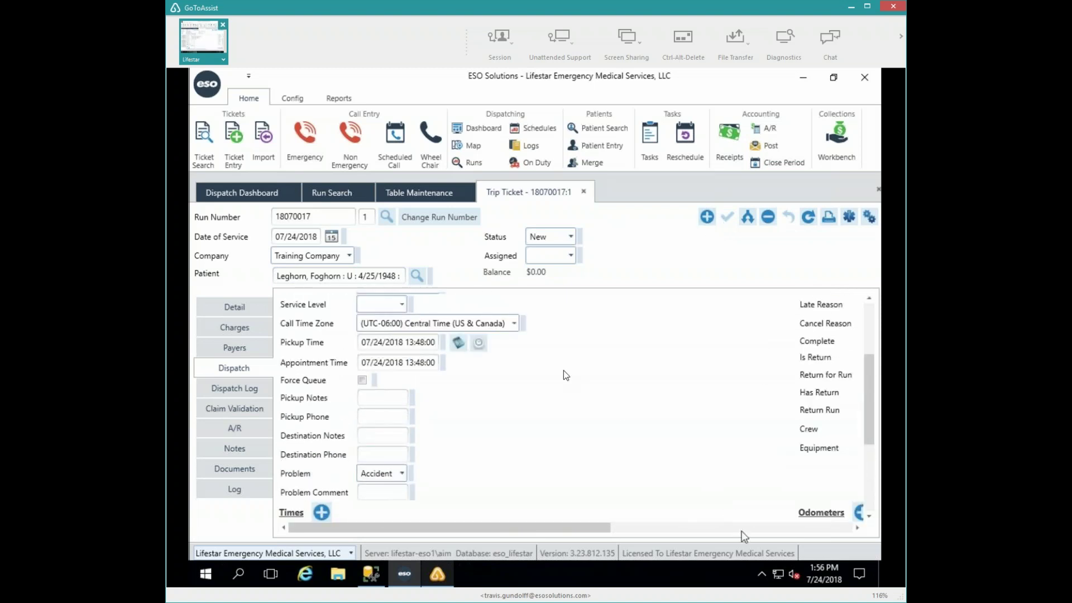
pyautogui.hscroll(5, 564, 370)
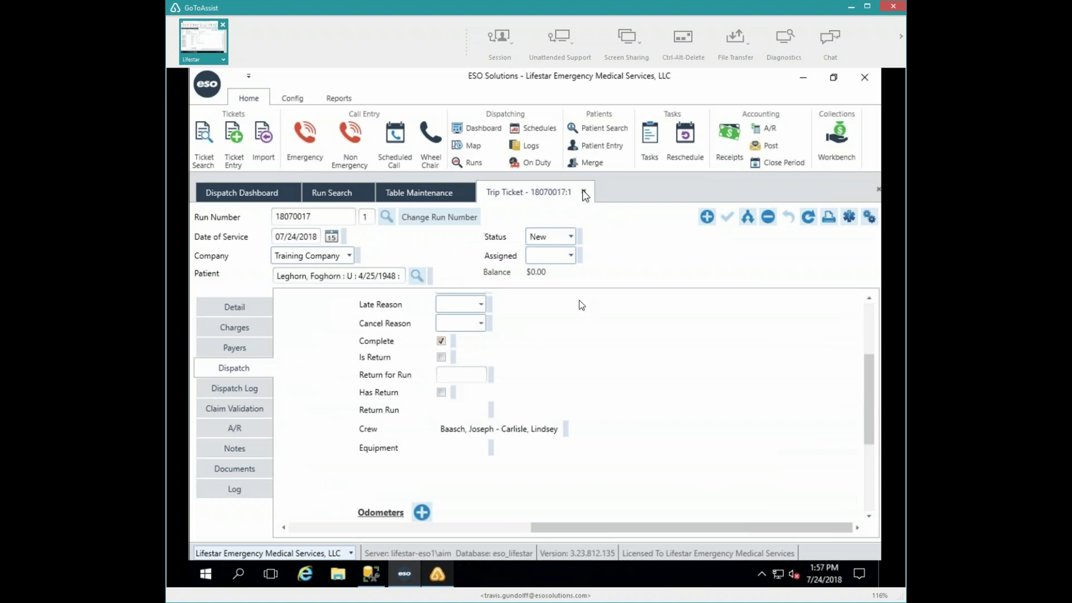
pyautogui.click(414, 530)
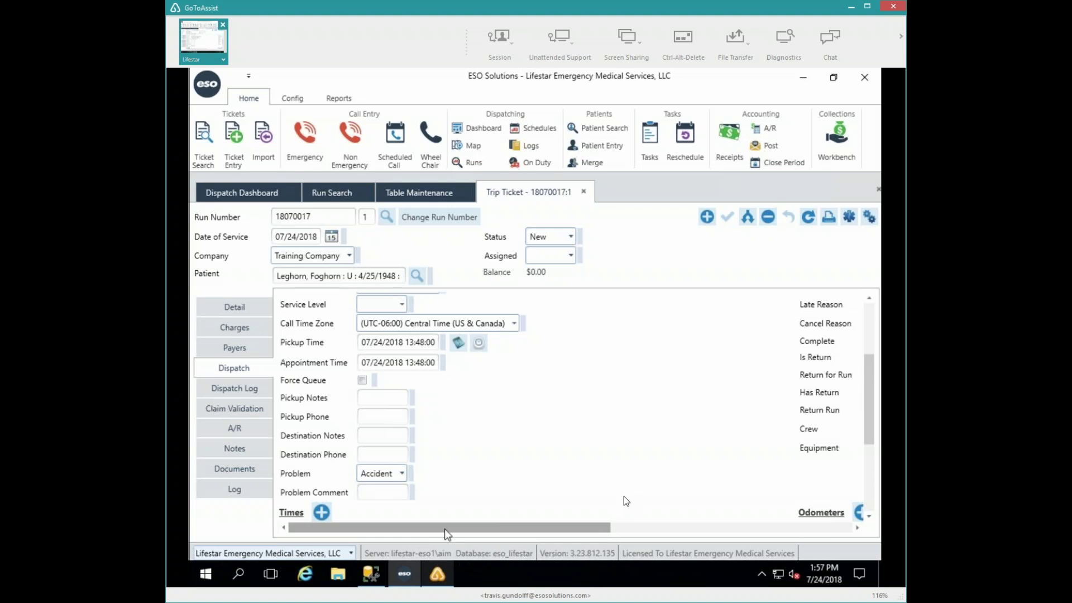
pyautogui.scroll(-1, 624, 496)
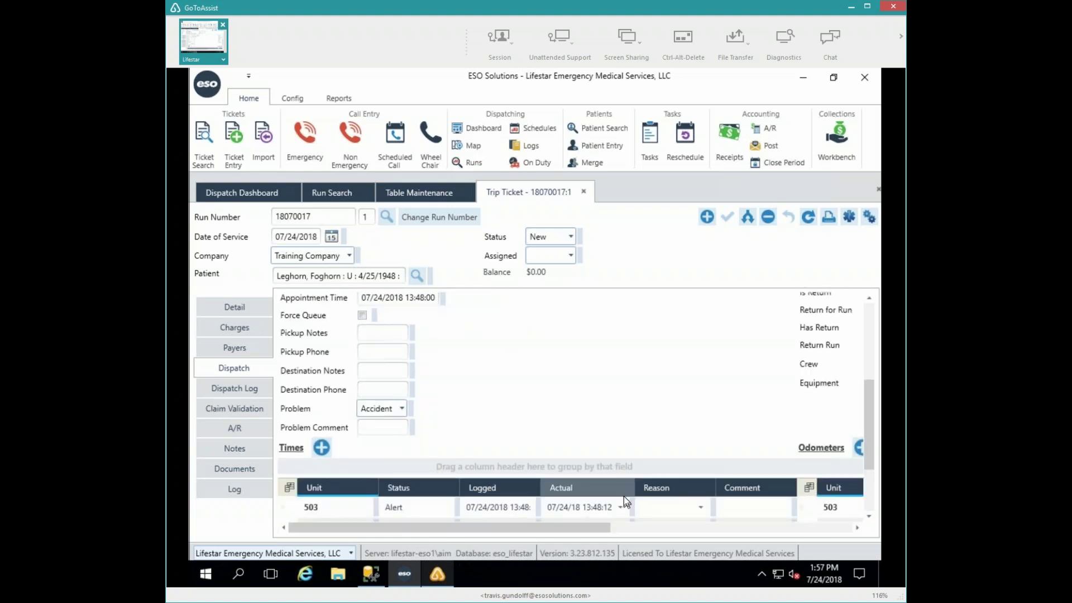
pyautogui.click(708, 502)
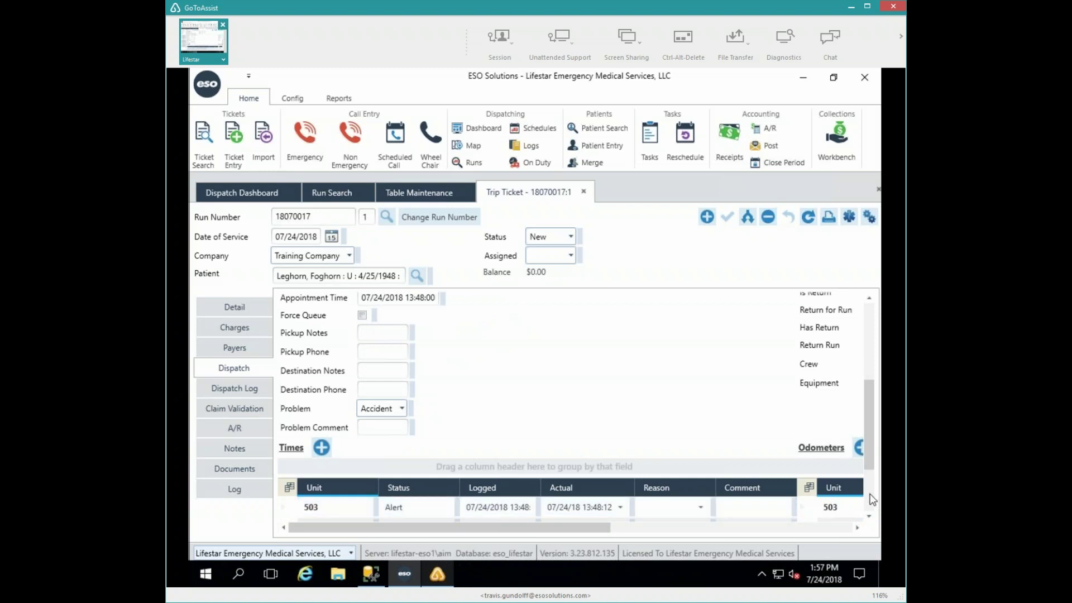
pyautogui.click(869, 494)
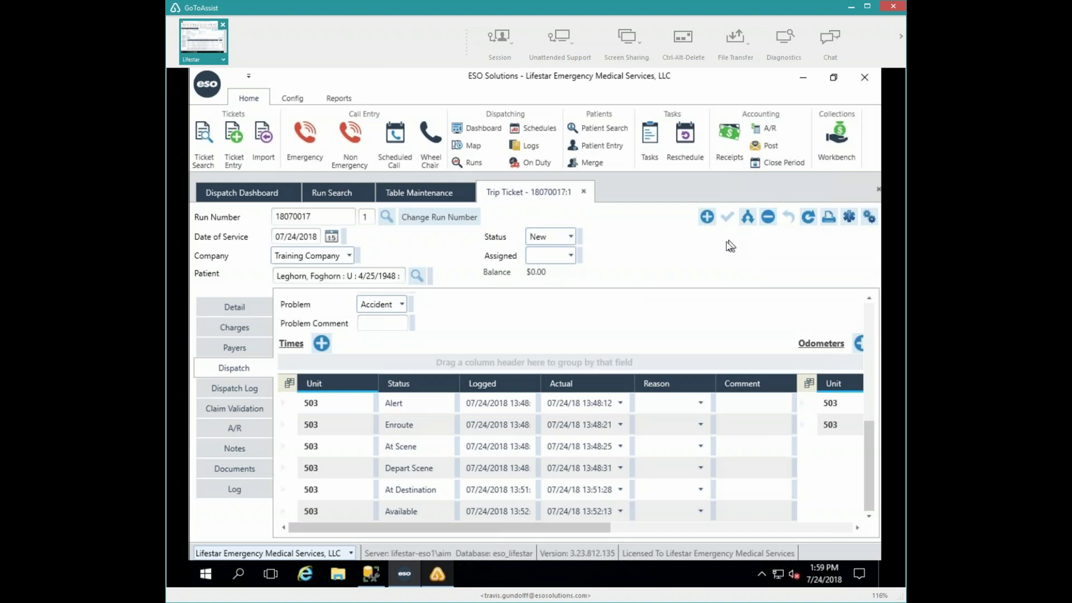
pyautogui.click(579, 424)
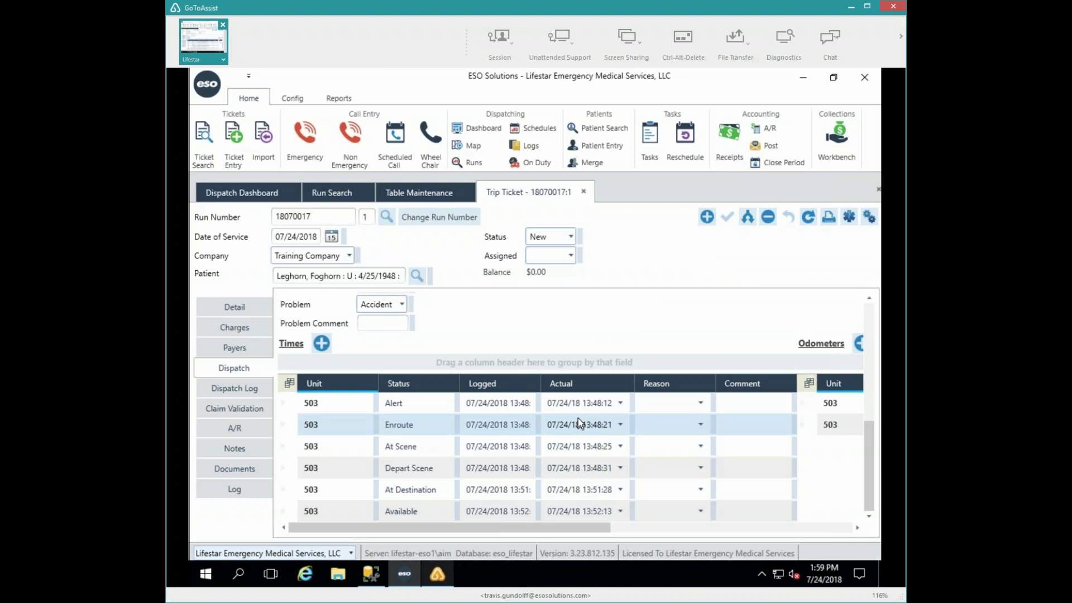
pyautogui.click(631, 408)
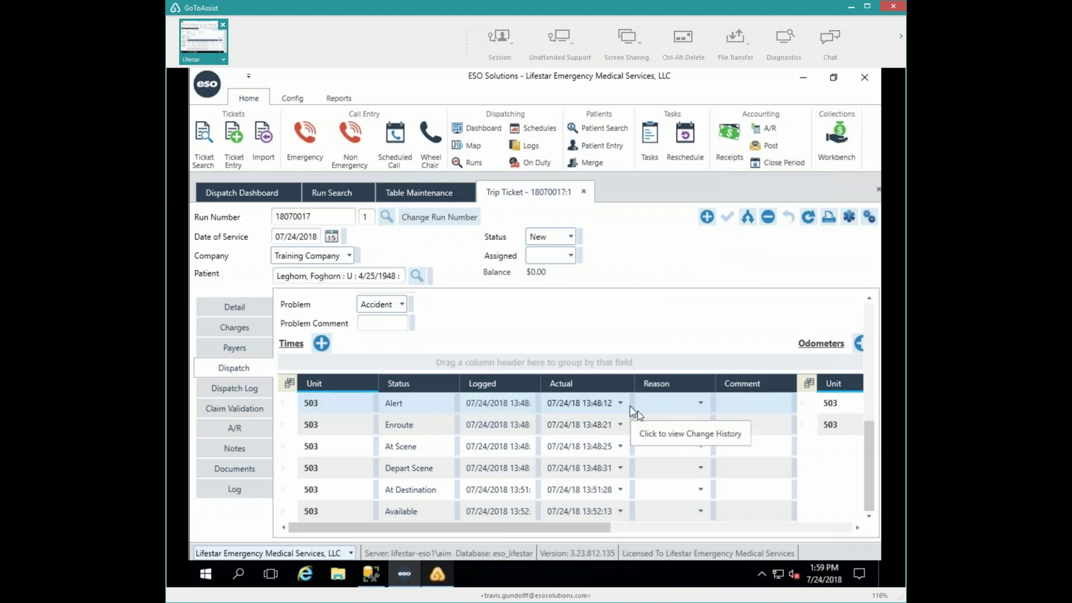
pyautogui.click(680, 490)
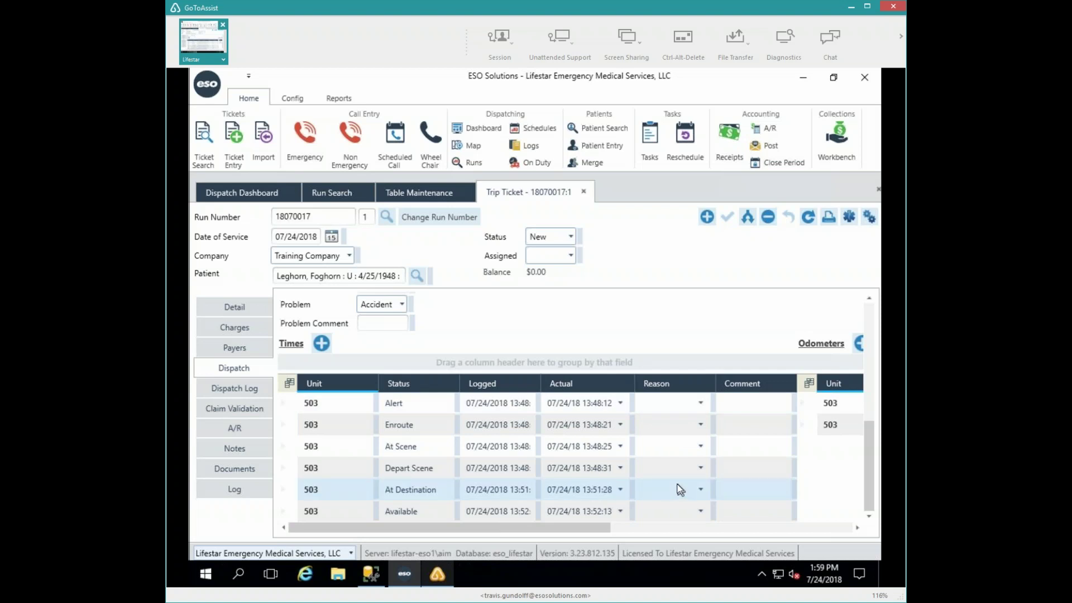
pyautogui.moveTo(672, 477); pyautogui.dragTo(669, 407)
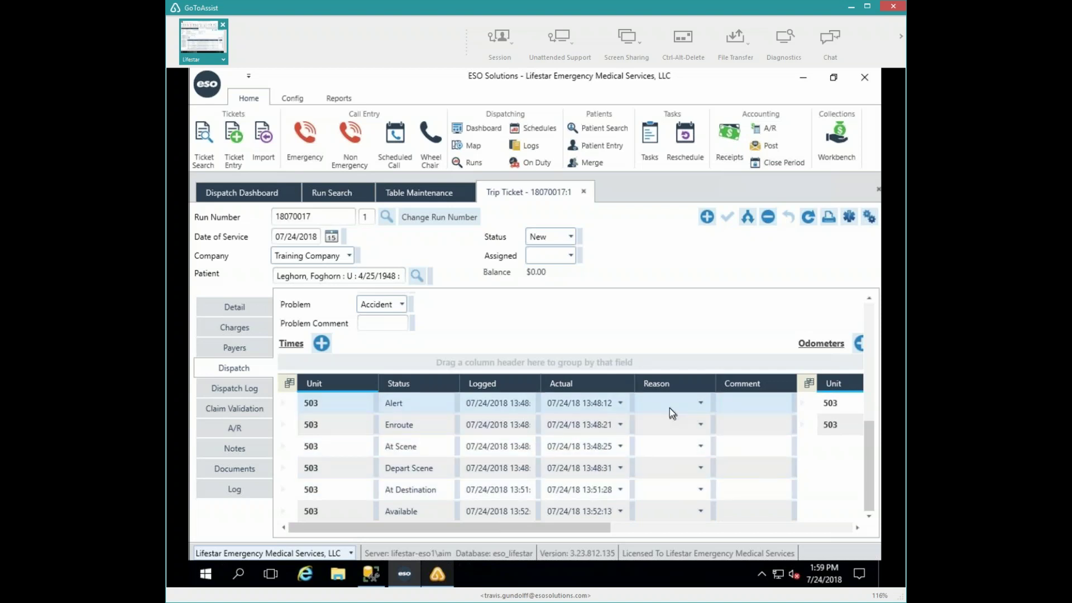
pyautogui.click(712, 470)
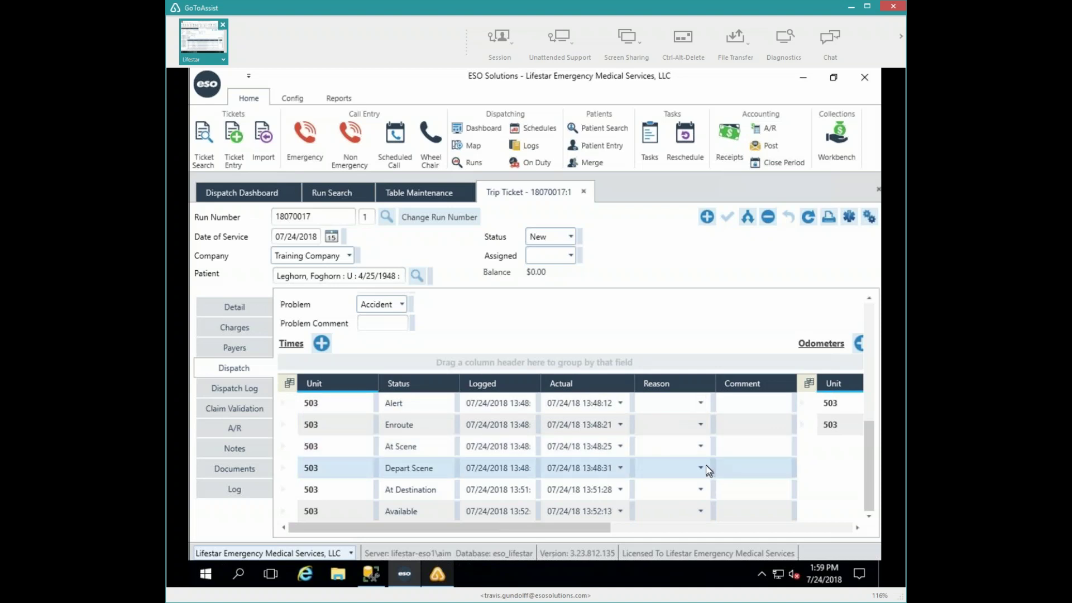
pyautogui.moveTo(706, 468); pyautogui.dragTo(704, 434)
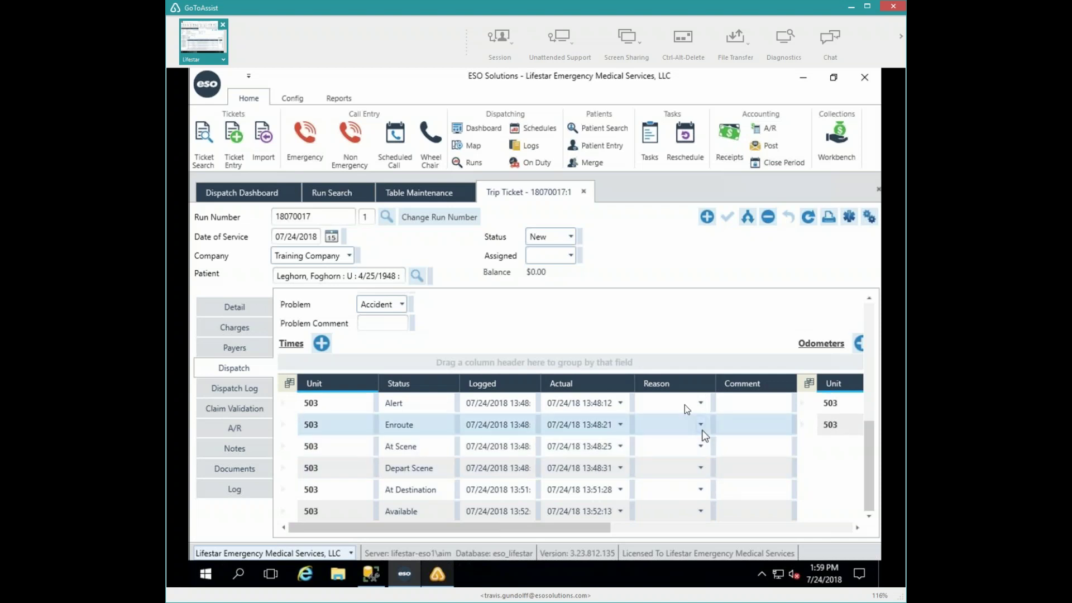
pyautogui.click(685, 405)
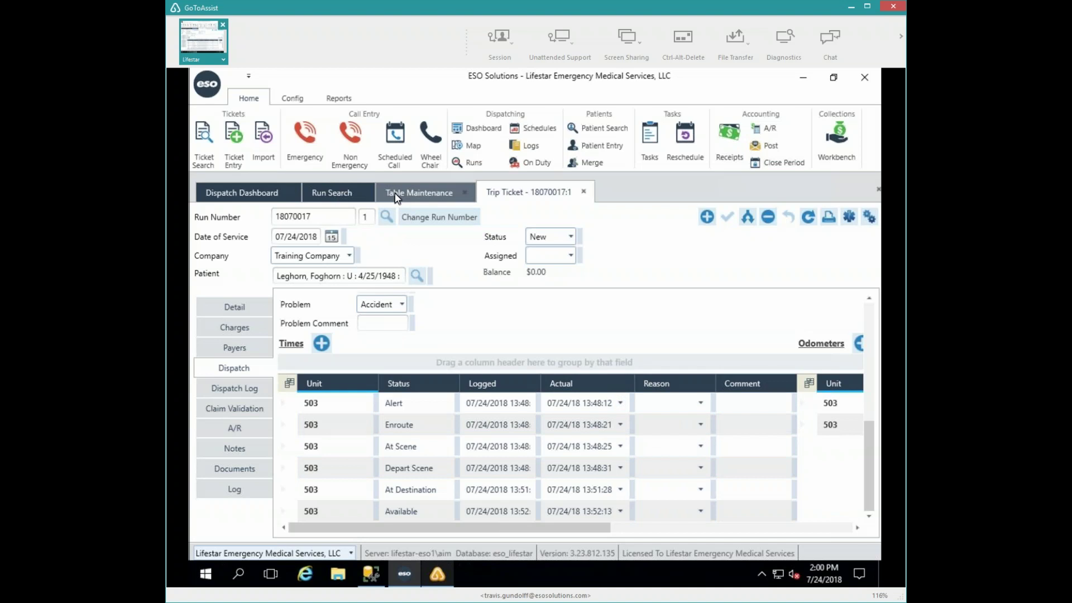
# - Add a new Discrepancy Reasons row with code 911 and description '911 Call'
pyautogui.click(410, 191)
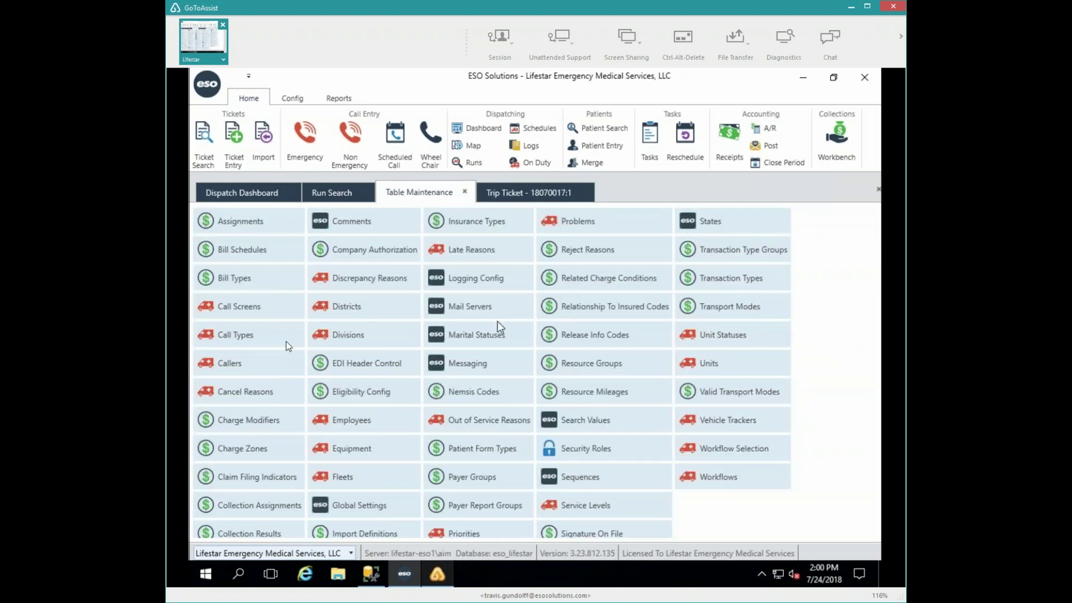
pyautogui.click(331, 276)
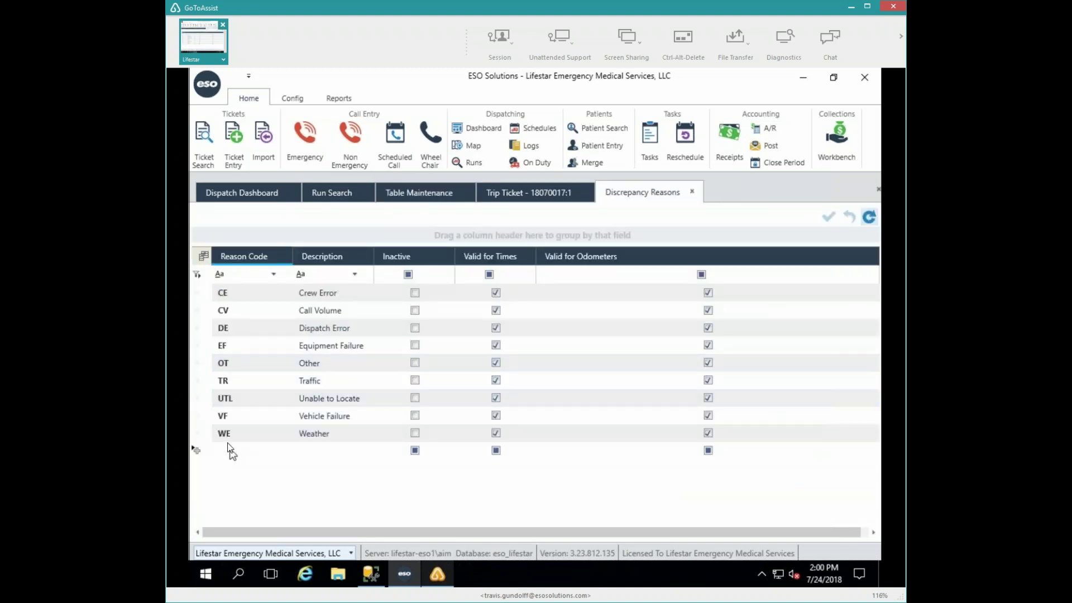
pyautogui.click(226, 449)
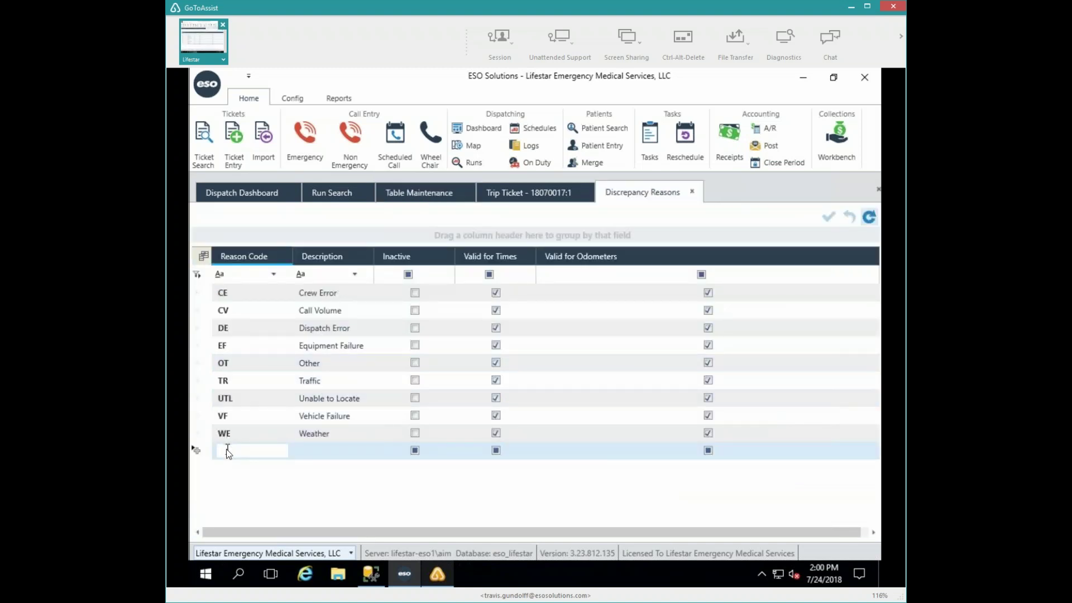
pyautogui.write('911')
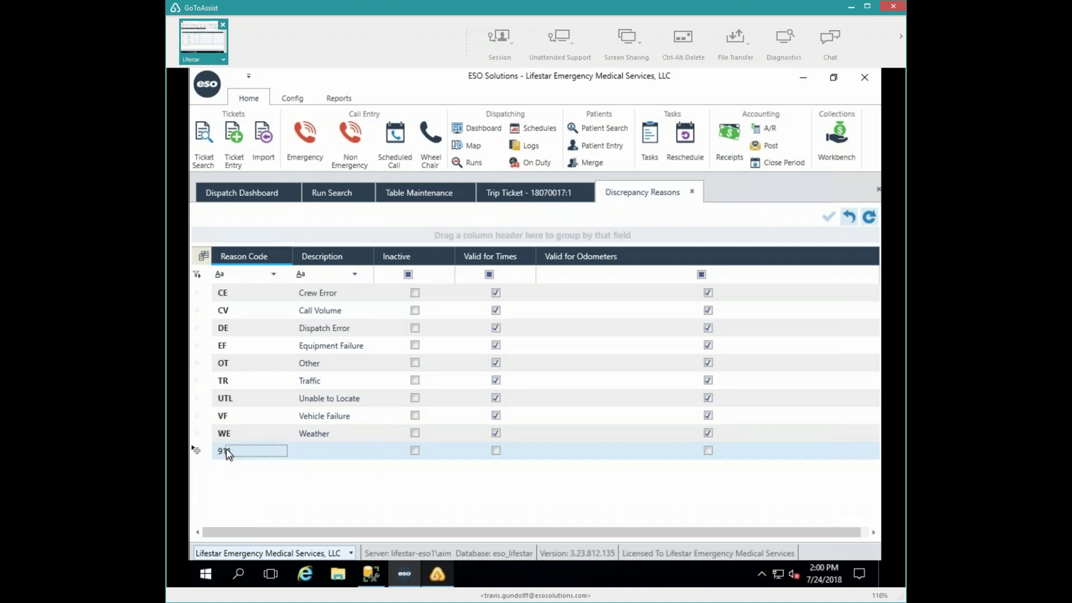
pyautogui.press('Tab')
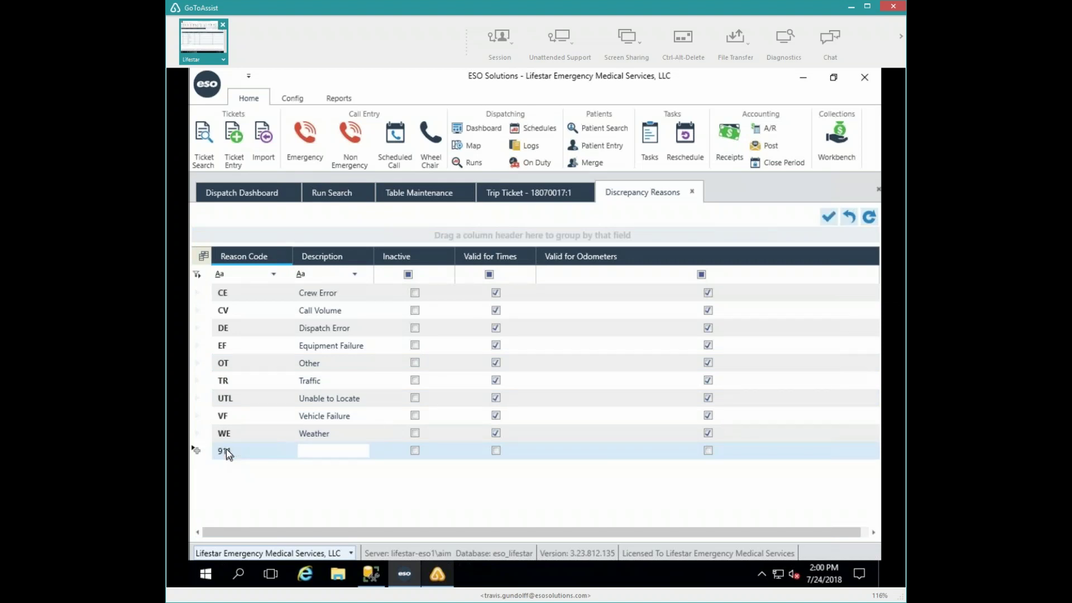
pyautogui.write('911 Call')
pyautogui.press('Return')
# - Mark the 911 reason valid for times and odometers, save it, and return to trip ticket 18070017
pyautogui.click(495, 451)
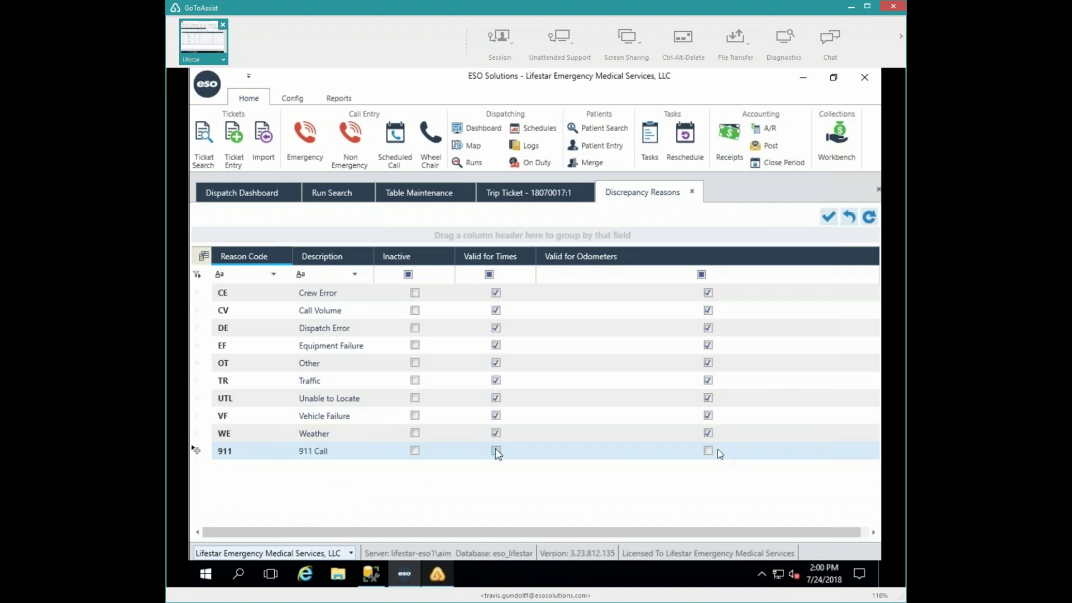
pyautogui.click(828, 216)
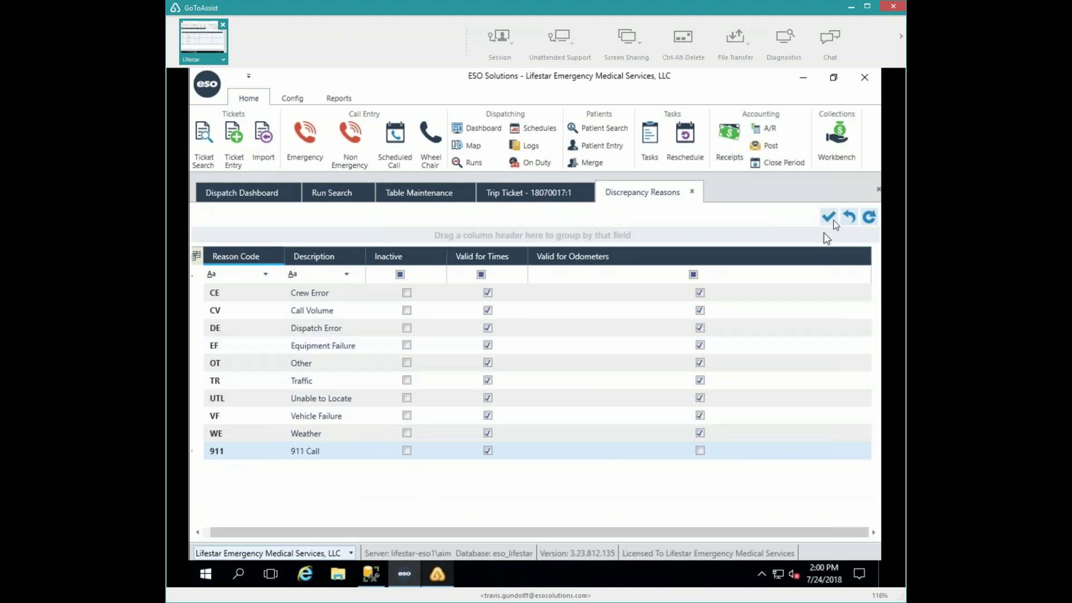
pyautogui.click(700, 451)
pyautogui.click(826, 220)
pyautogui.click(693, 192)
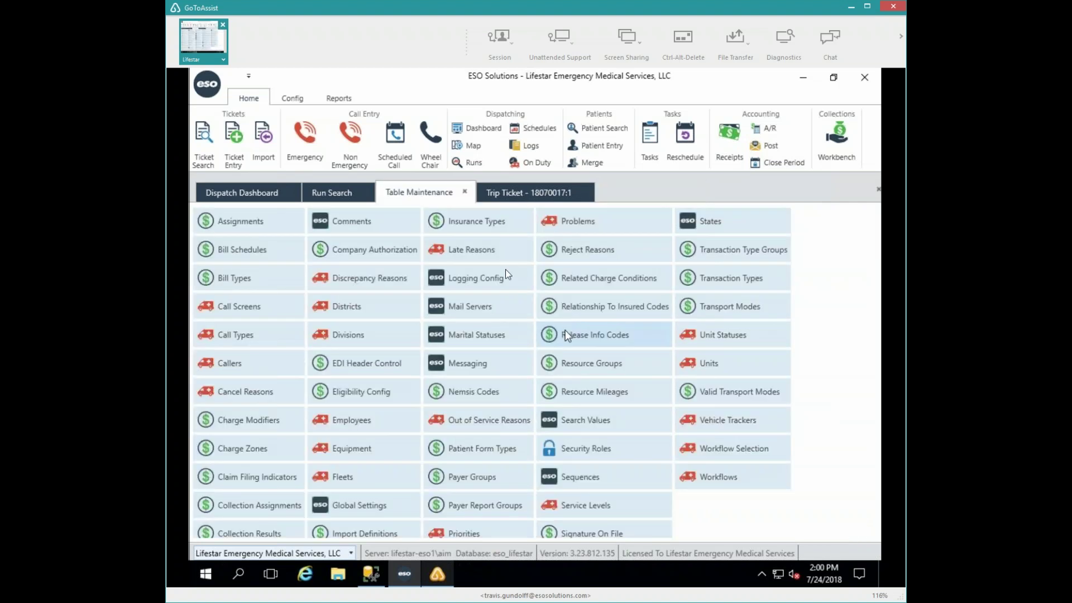
pyautogui.click(523, 196)
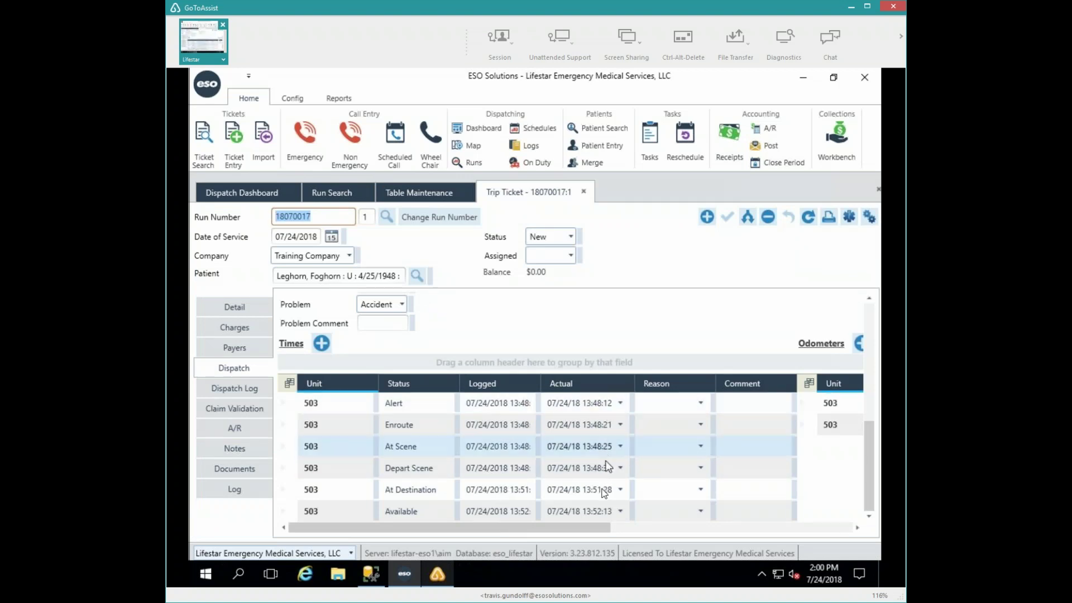
# - Change the Alert actual time to 13:52:12 and give it reason 911 Call
pyautogui.click(621, 403)
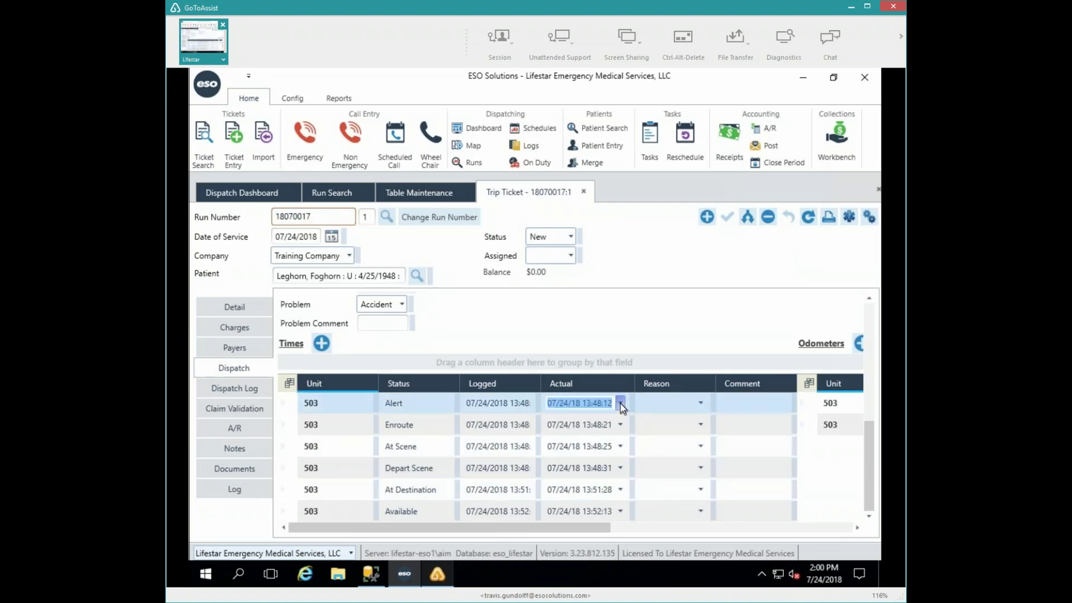
pyautogui.click(621, 403)
pyautogui.click(621, 403)
pyautogui.click(599, 405)
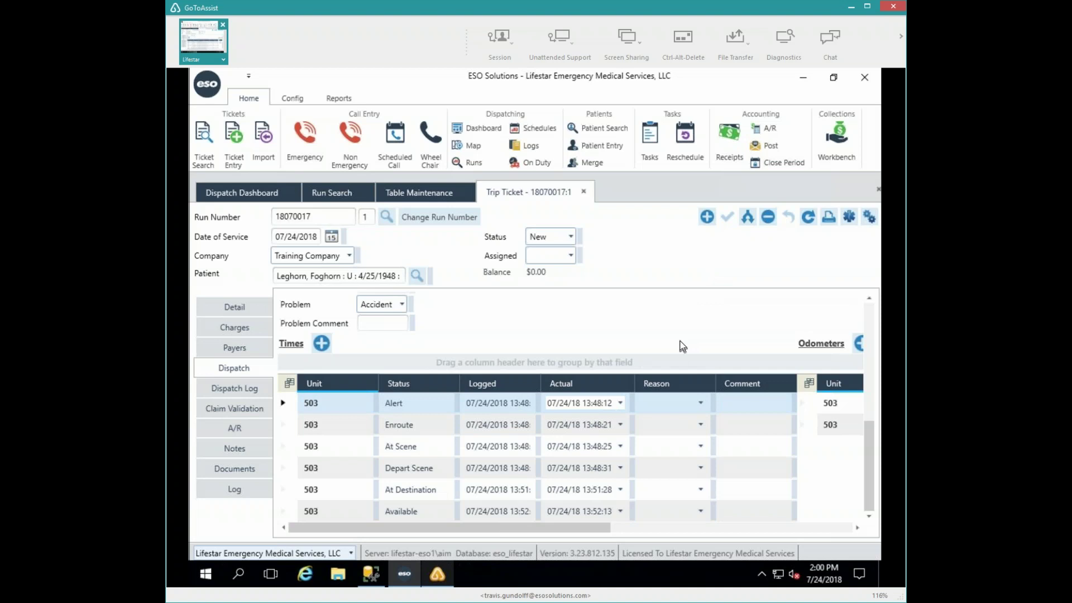
pyautogui.moveTo(496, 432); pyautogui.dragTo(572, 429)
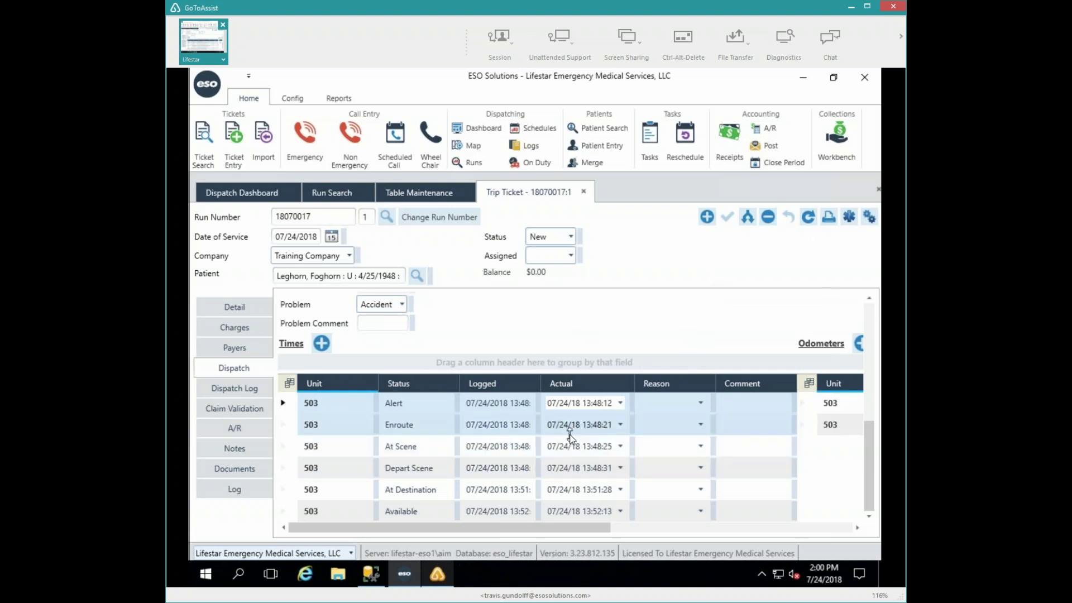
pyautogui.press('BackSpace')
pyautogui.press('BackSpace')
pyautogui.write('52')
pyautogui.press('Tab')
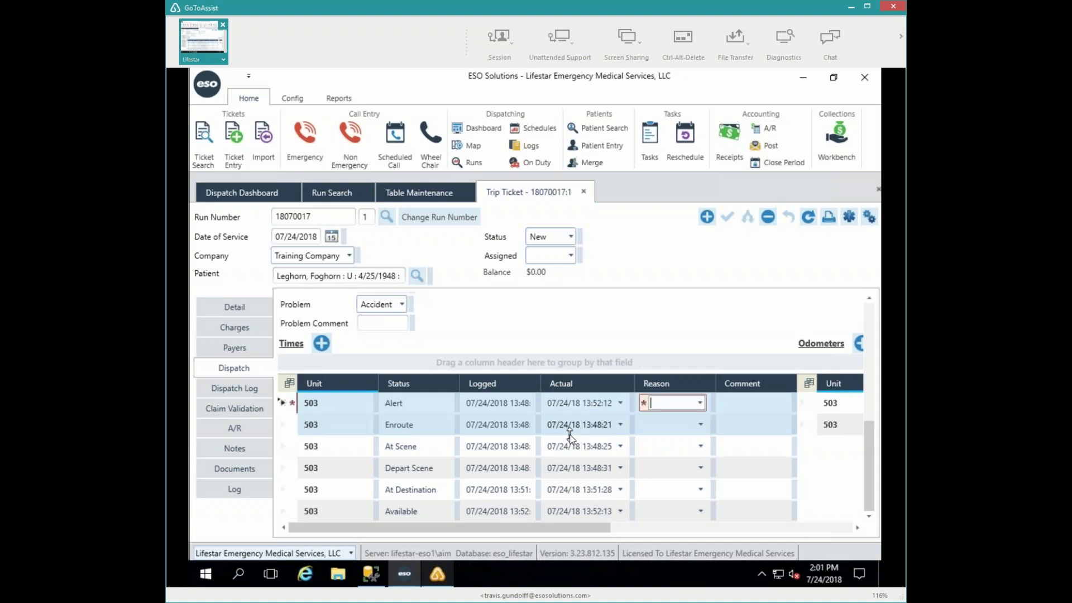
pyautogui.write('911 Call')
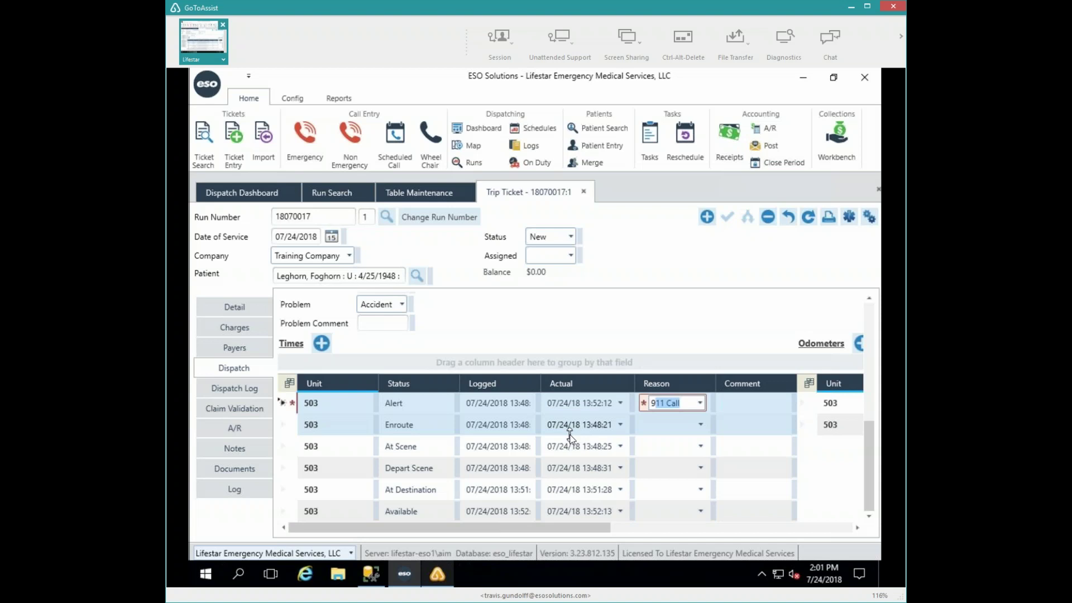
pyautogui.press('Tab')
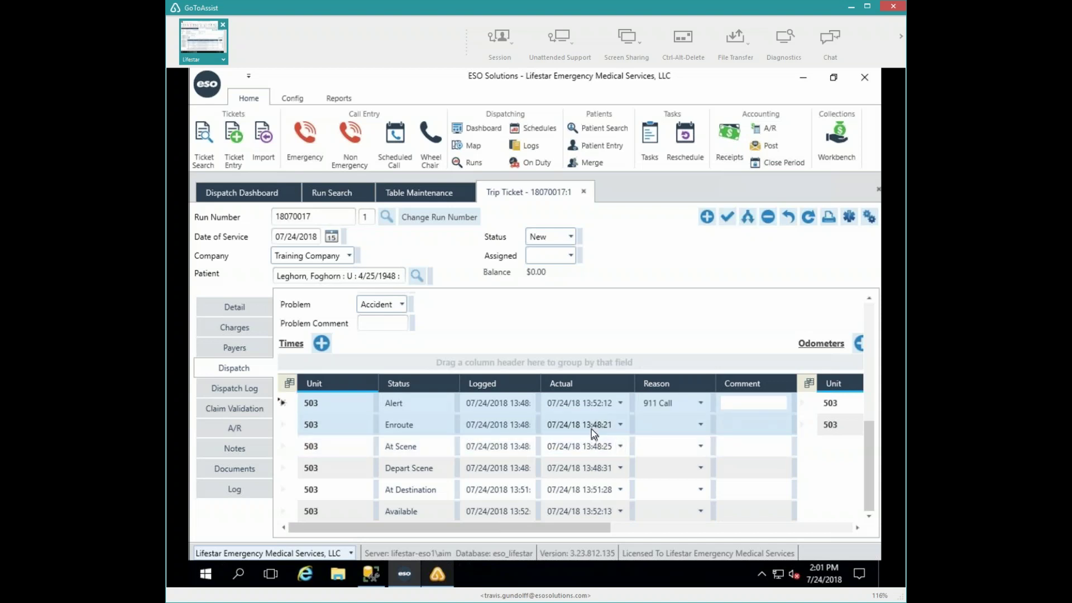
# - Give the Enroute row reason 911 Call and actual time 13:54:21
pyautogui.click(700, 424)
pyautogui.click(700, 425)
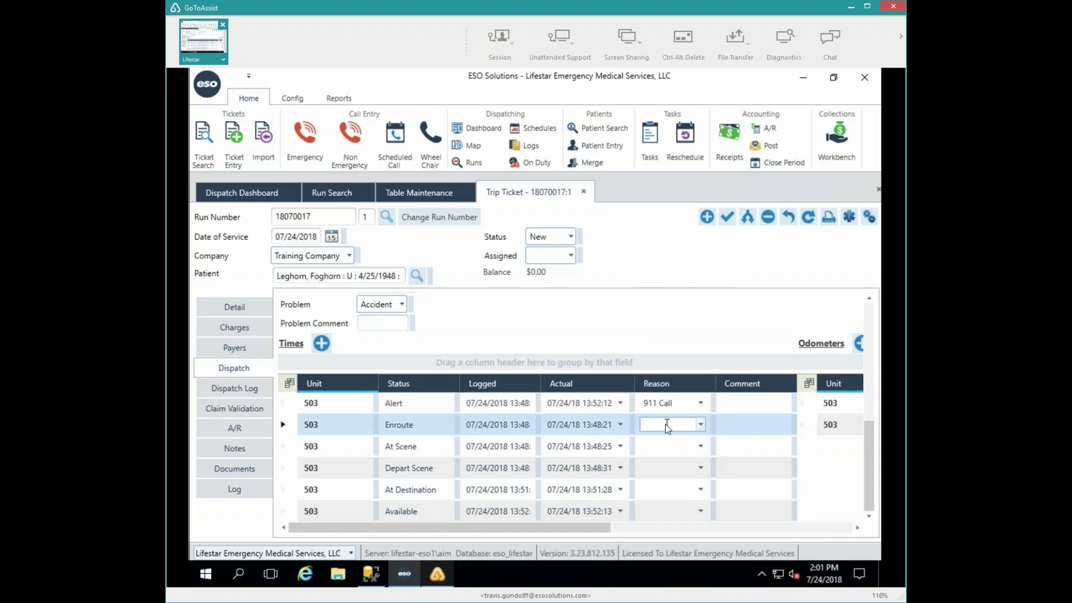
pyautogui.write('911 Call')
pyautogui.press('Tab')
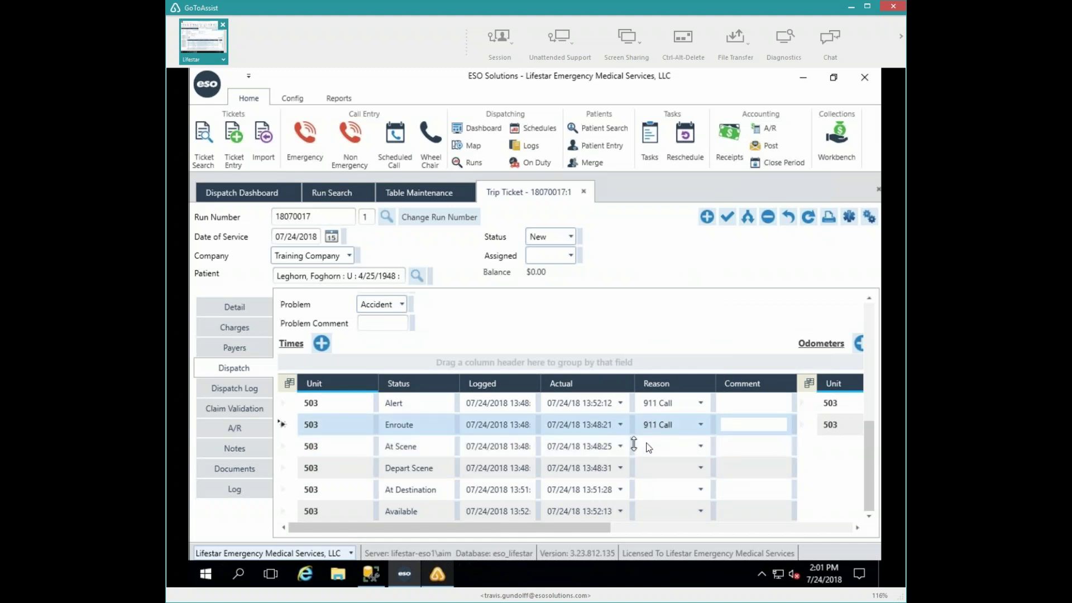
pyautogui.click(601, 425)
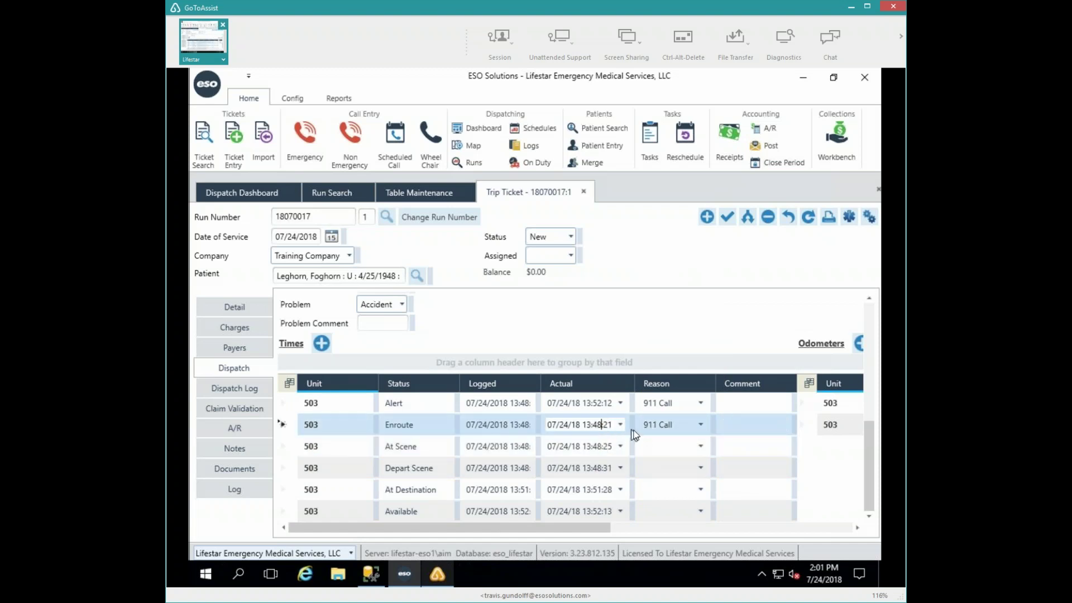
pyautogui.write('54')
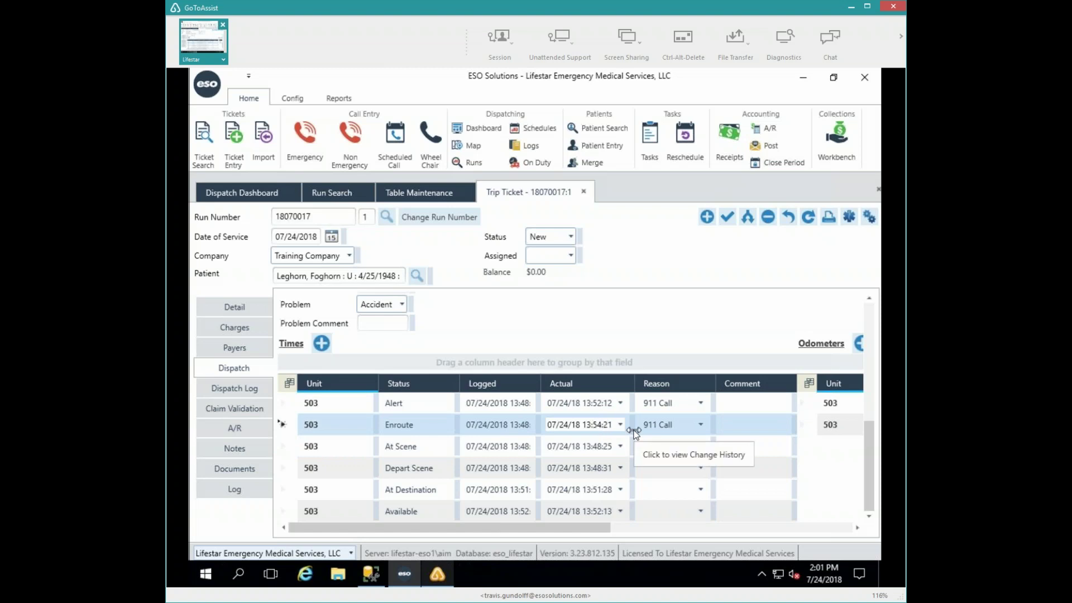
# - Set the At Scene time to 13:55:25 with reason 911 Call
pyautogui.click(602, 446)
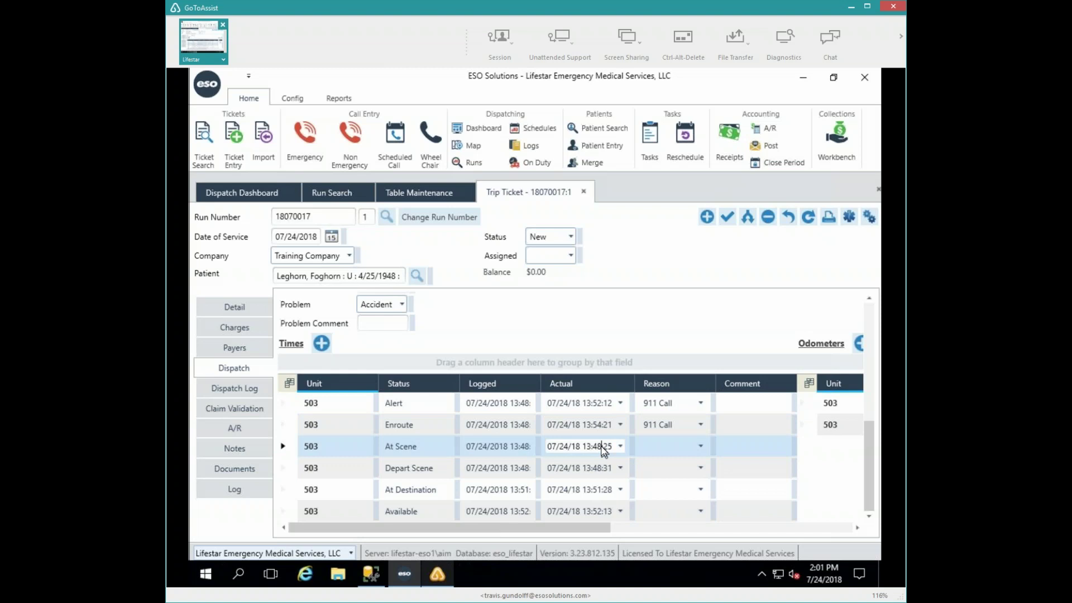
pyautogui.write('55')
pyautogui.press('Tab')
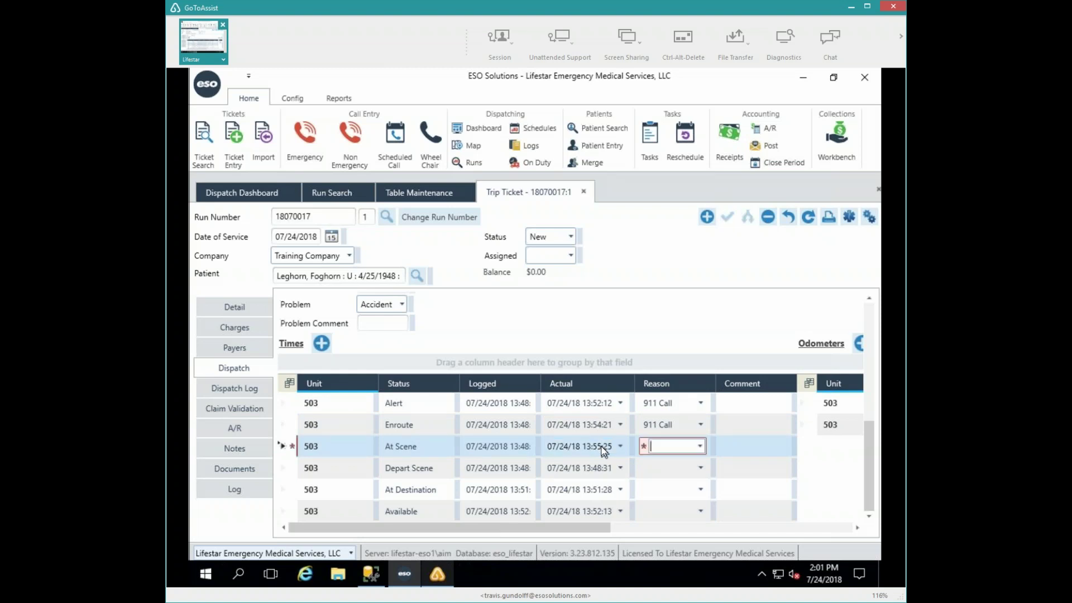
pyautogui.write('911 Call')
pyautogui.click(598, 467)
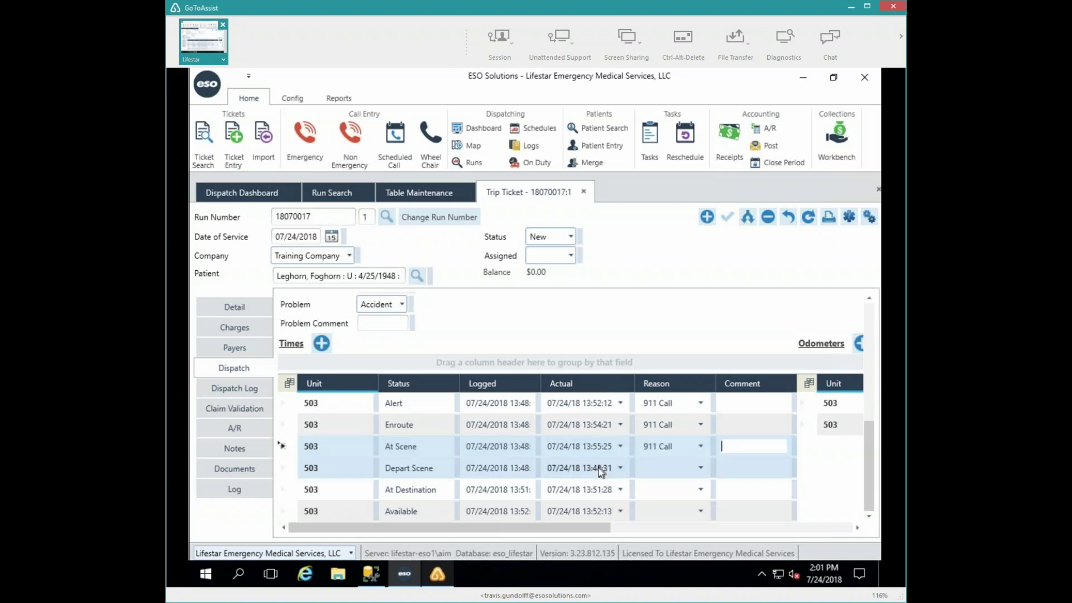
pyautogui.press('Tab')
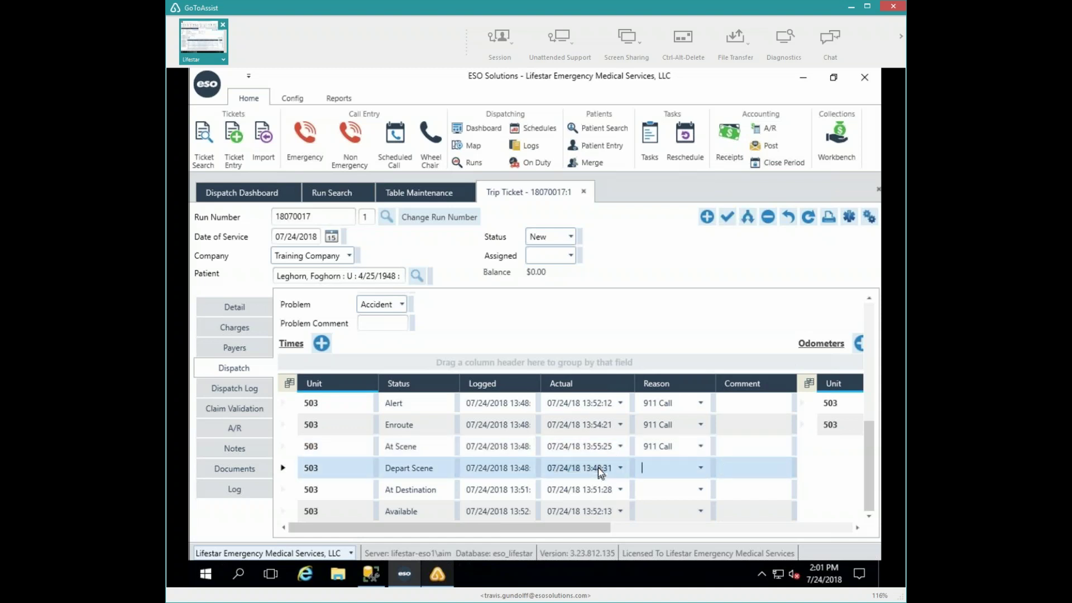
pyautogui.press('Tab')
pyautogui.press('Tab')
pyautogui.press('Tab')
pyautogui.press('Tab')
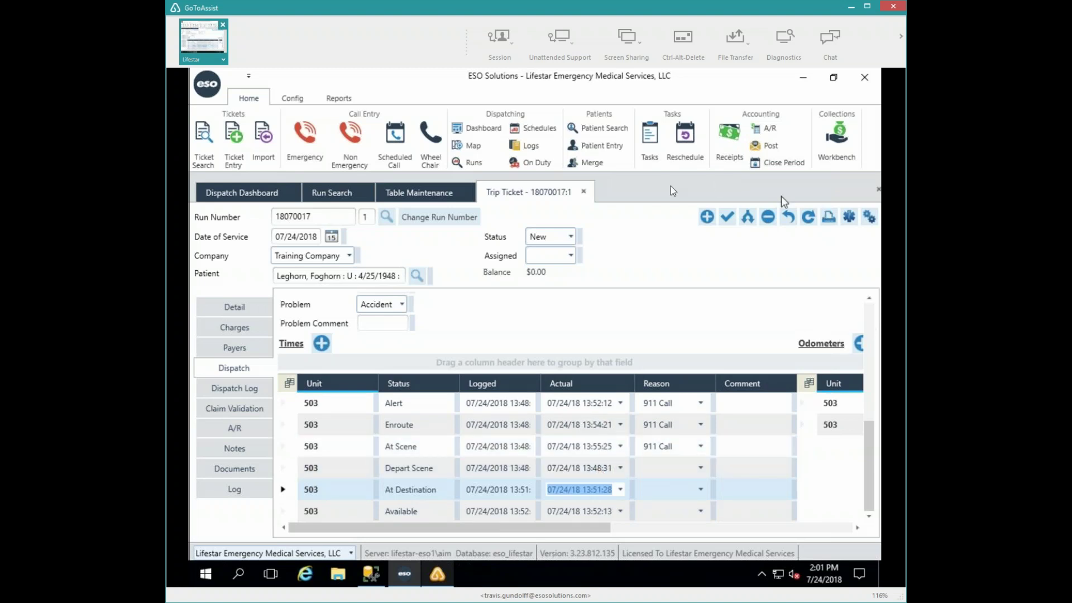
# - Save trip ticket 18070017:1 with the new Alert, Enroute and At Scene times
pyautogui.click(733, 213)
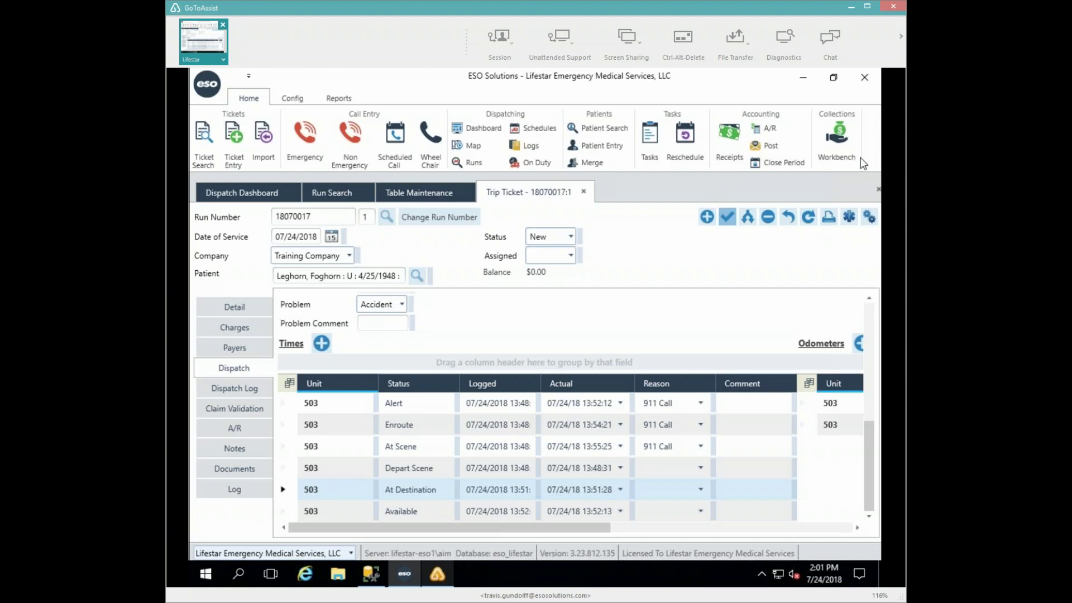
pyautogui.hotkey('ctrl', 's')
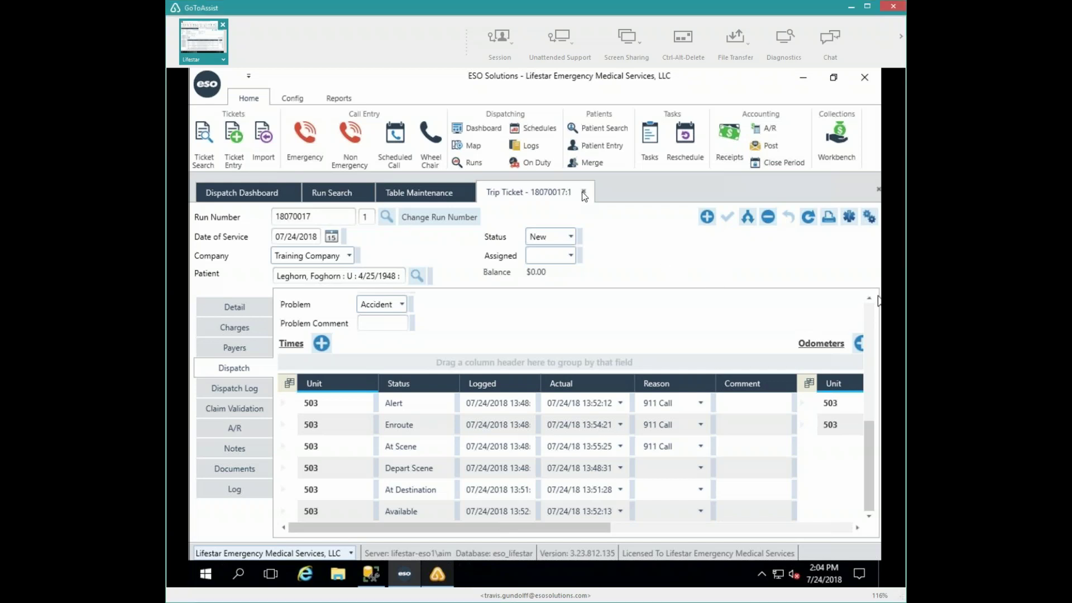
# - Close the trip ticket and start a new Non Emergency call for Training Company
pyautogui.click(583, 192)
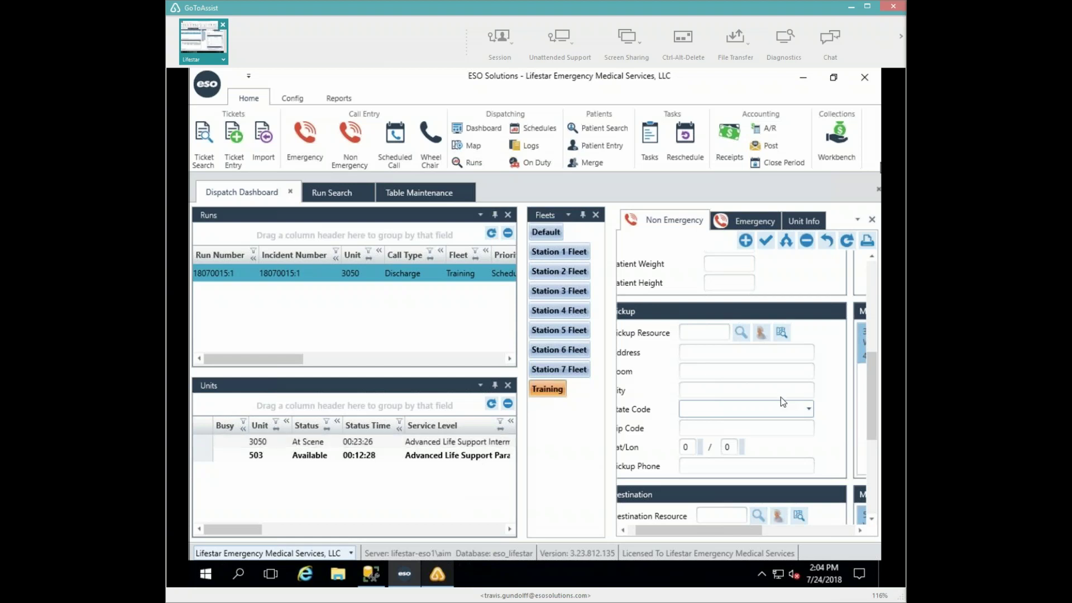
pyautogui.click(626, 531)
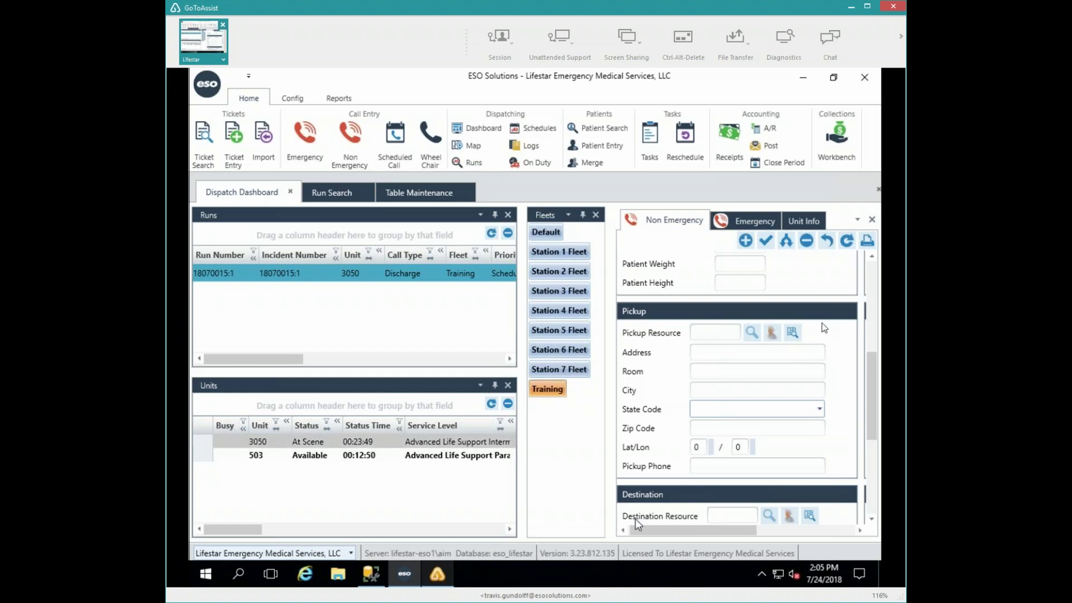
pyautogui.click(874, 271)
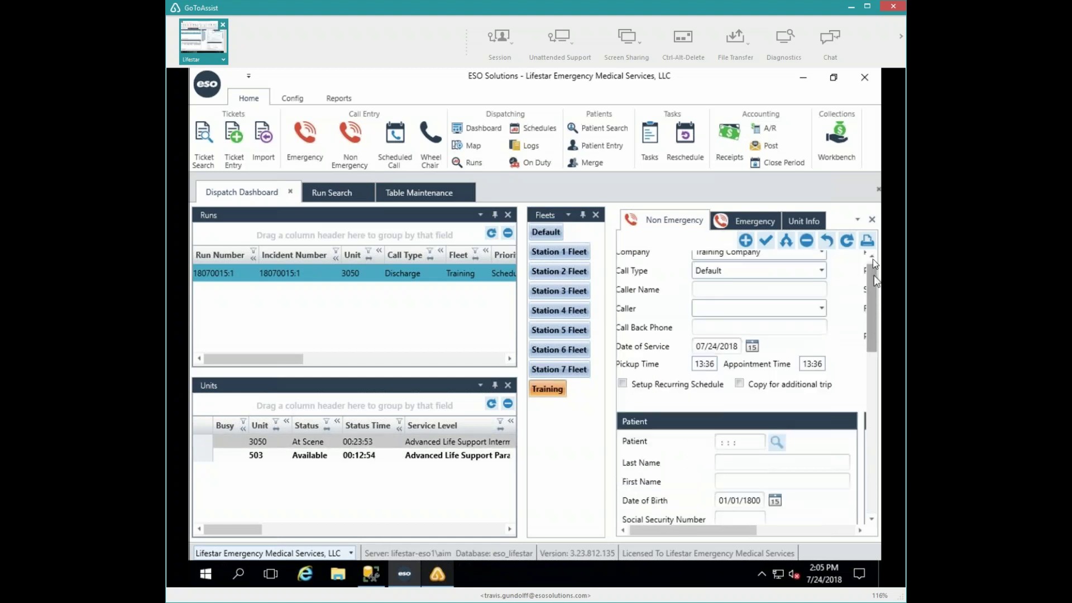
pyautogui.moveTo(875, 281); pyautogui.dragTo(874, 263)
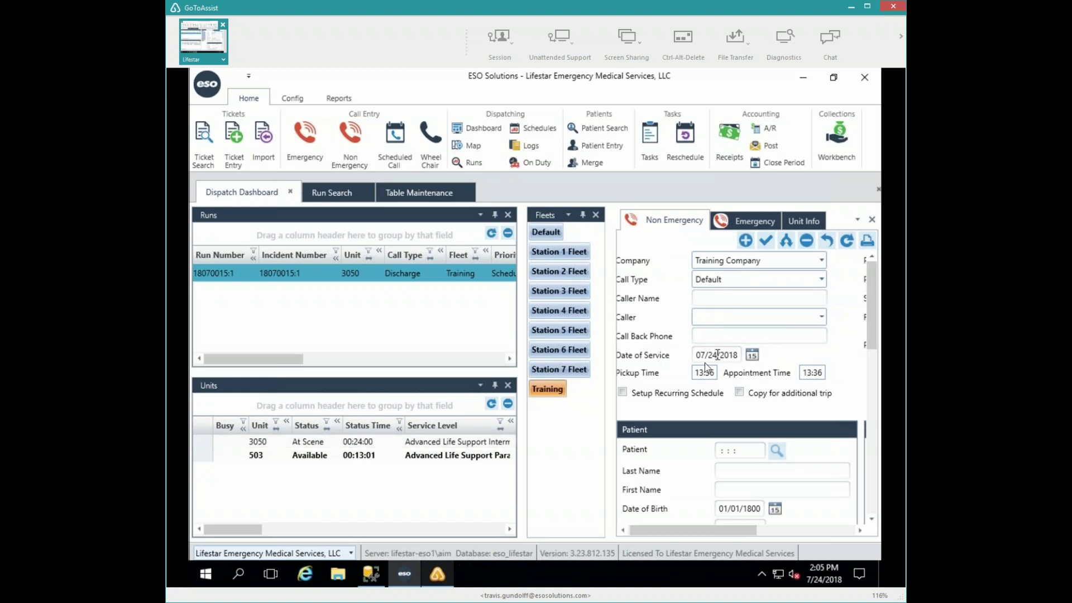
pyautogui.click(748, 221)
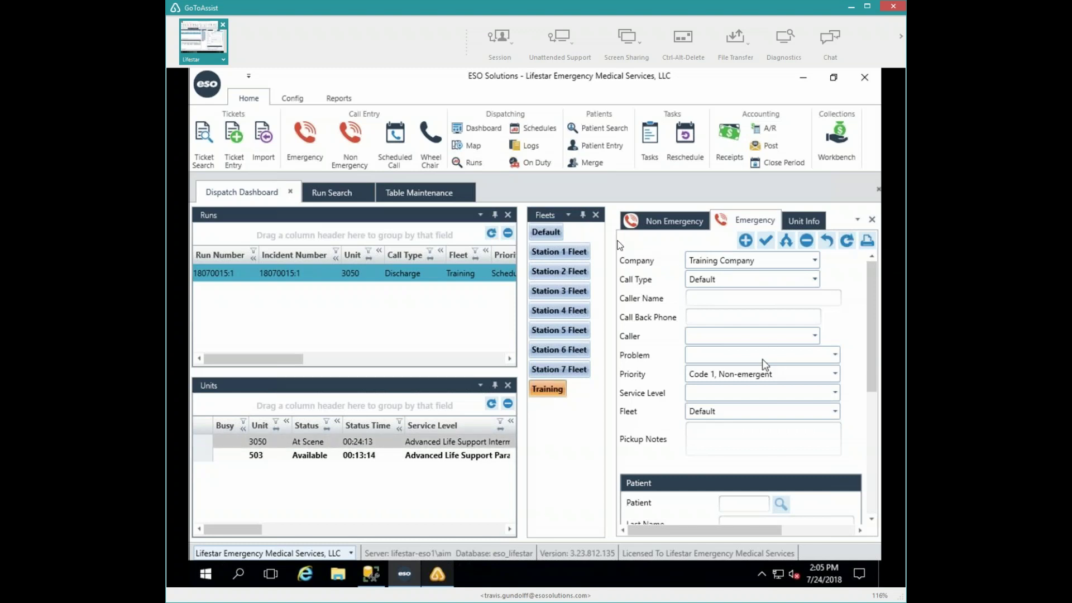
pyautogui.click(649, 229)
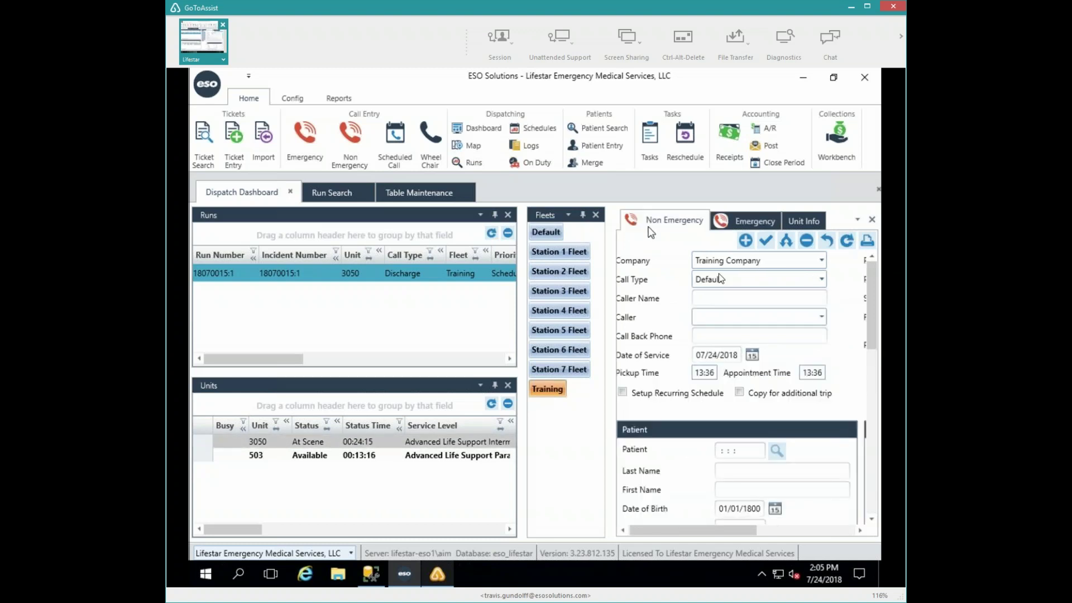
# - Set call type Medical Transport/Interfacility, service date 07/25/2018, pickup 06:00 and appointment 07:00
pyautogui.click(823, 280)
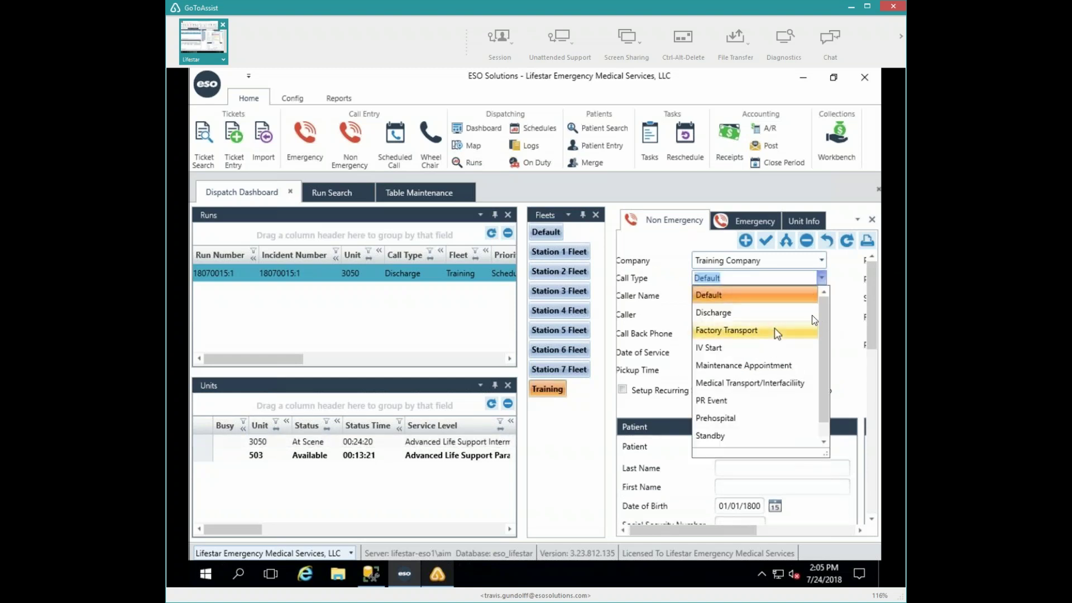
pyautogui.click(753, 383)
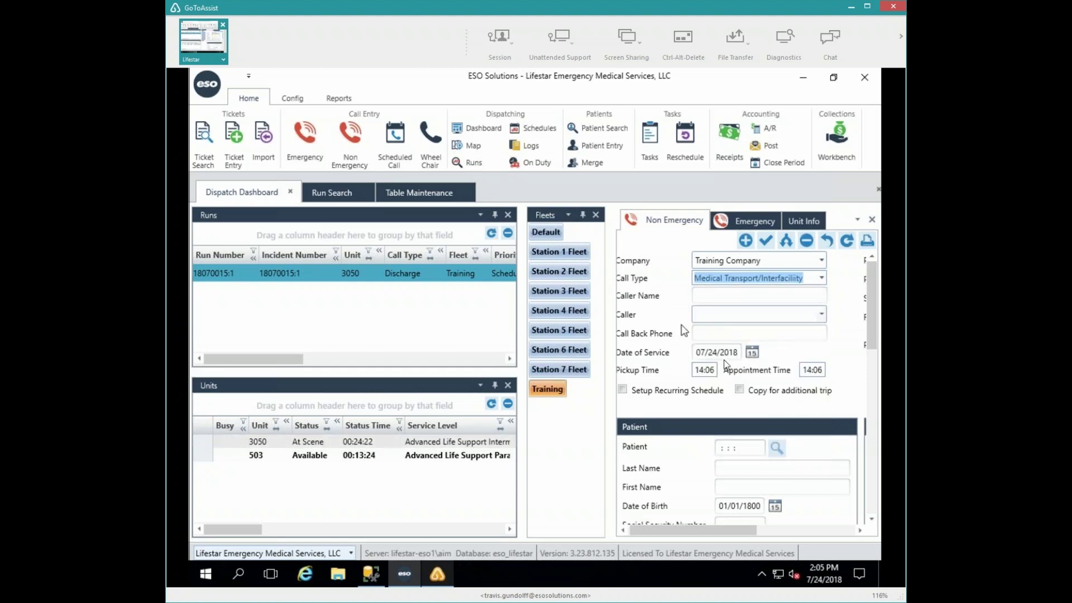
pyautogui.click(717, 355)
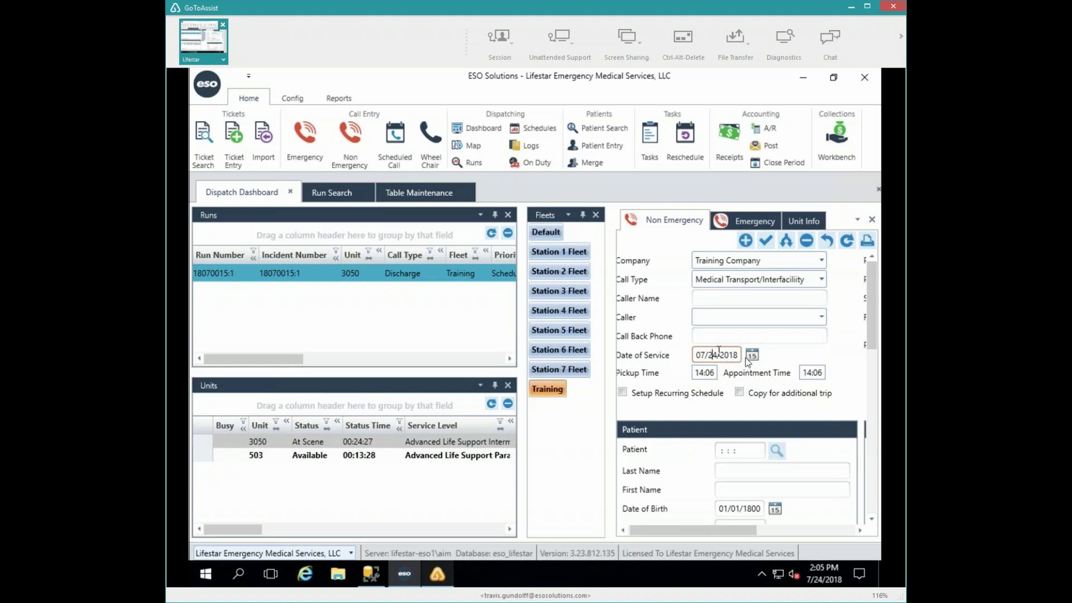
pyautogui.press('Right')
pyautogui.press('BackSpace')
pyautogui.write('5')
pyautogui.click(751, 355)
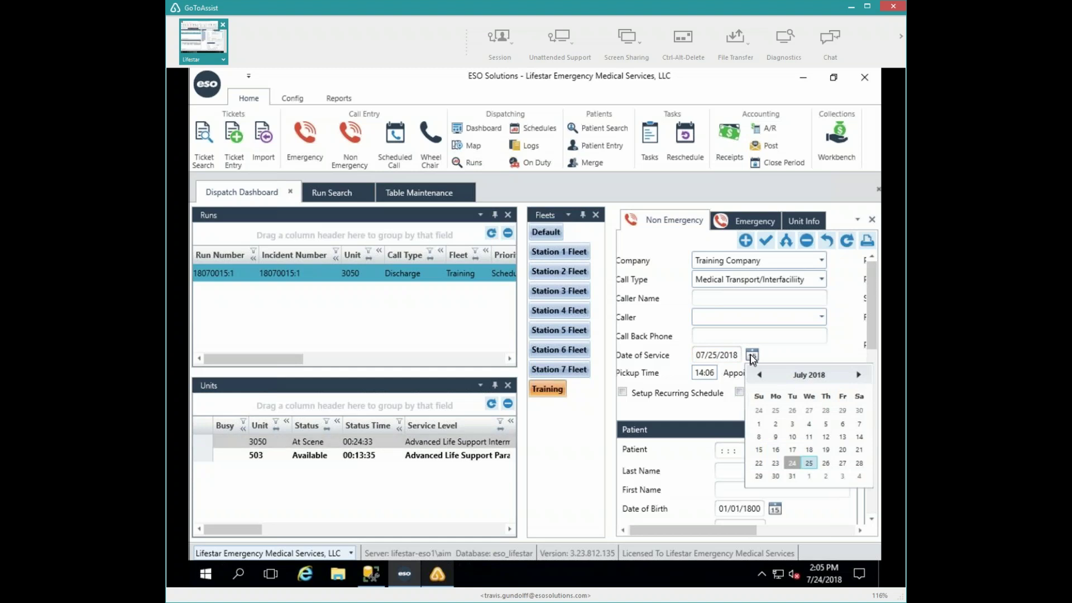
pyautogui.click(809, 463)
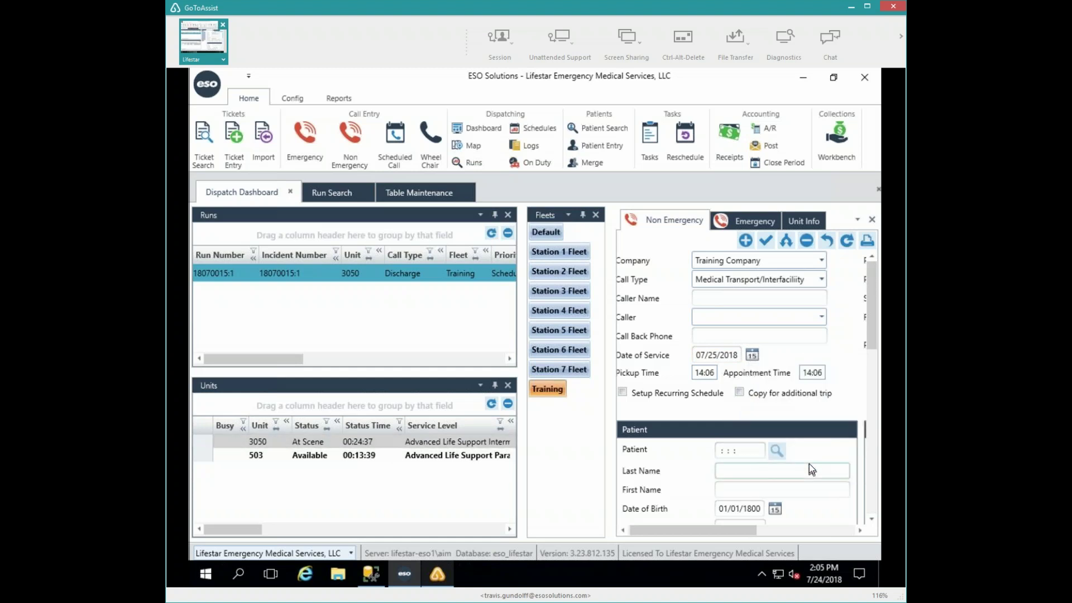
pyautogui.press('Tab')
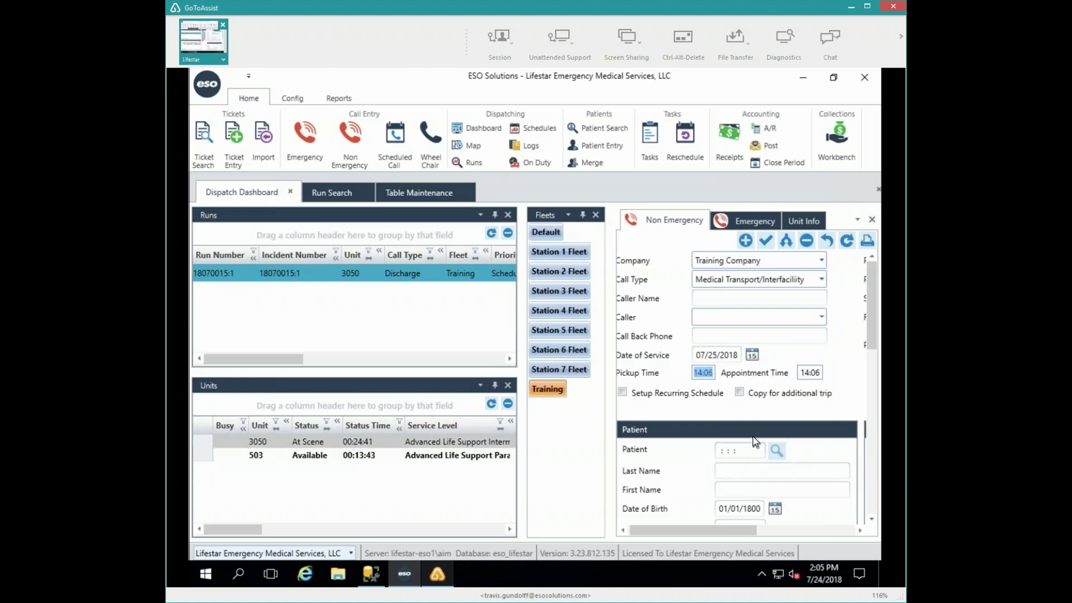
pyautogui.write('0600')
pyautogui.press('Tab')
pyautogui.write('07:00')
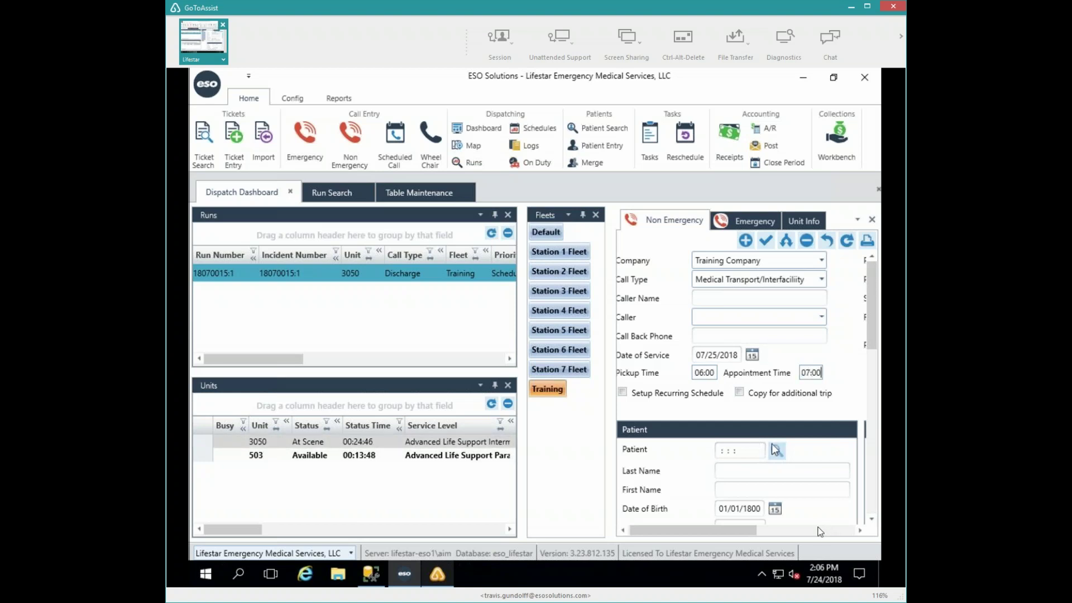
# - Set problem Dialysis, priority Code 1 Non-emergent, and service level Basic Life Support EMT
pyautogui.press('Tab')
pyautogui.press('Tab')
pyautogui.press('Tab')
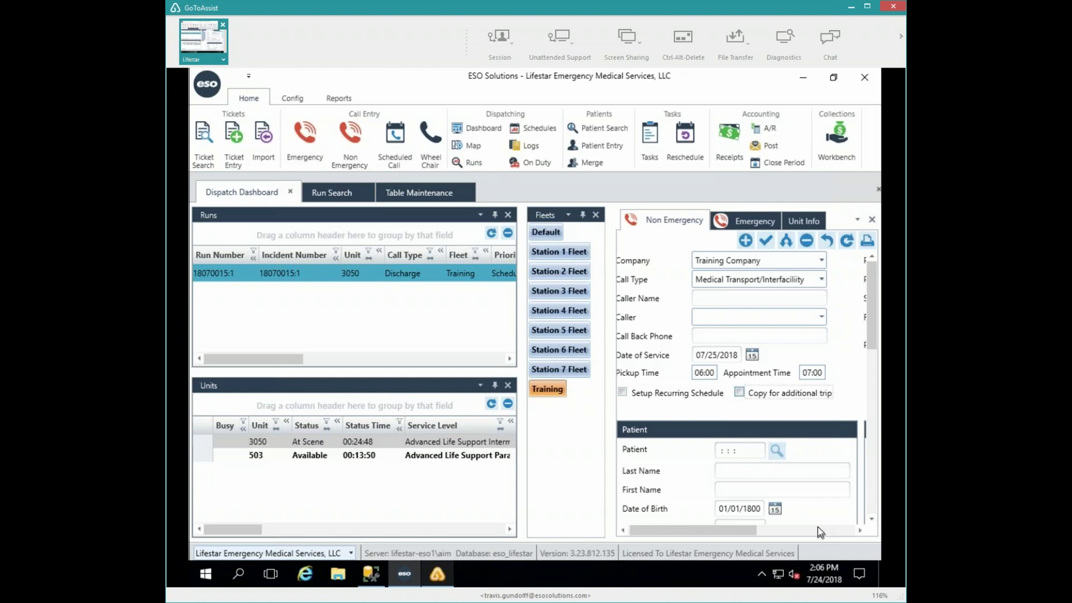
pyautogui.press('Tab')
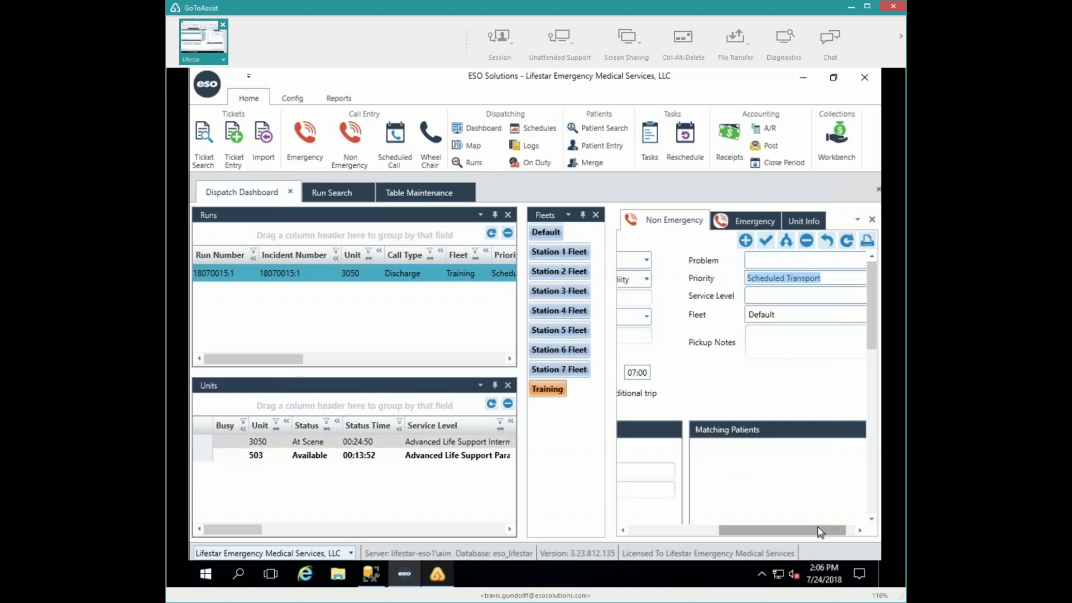
pyautogui.write('dia')
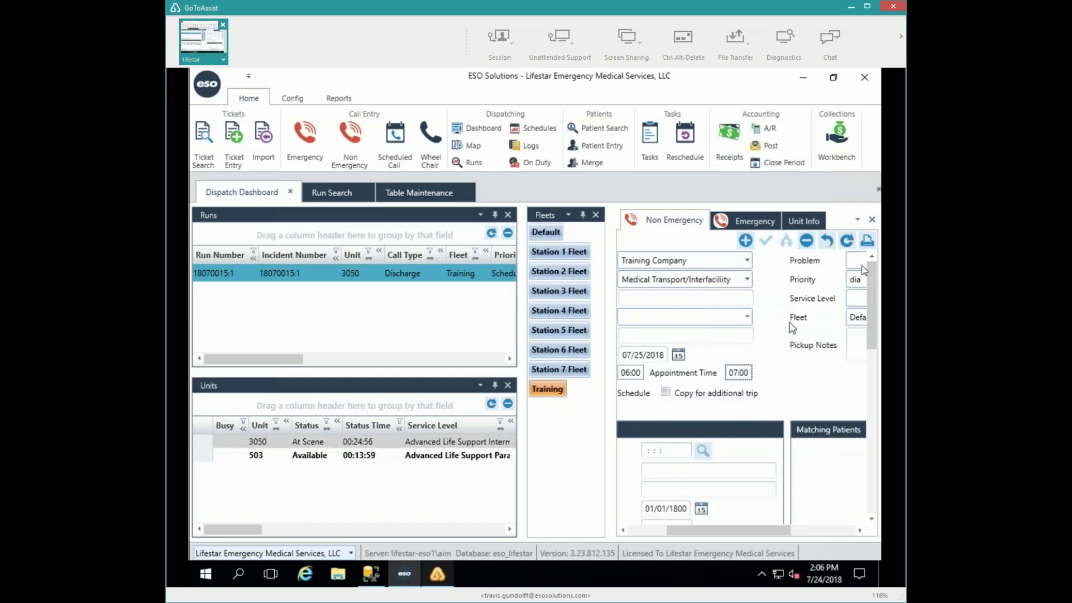
pyautogui.click(861, 262)
pyautogui.write('dia')
pyautogui.press('Tab')
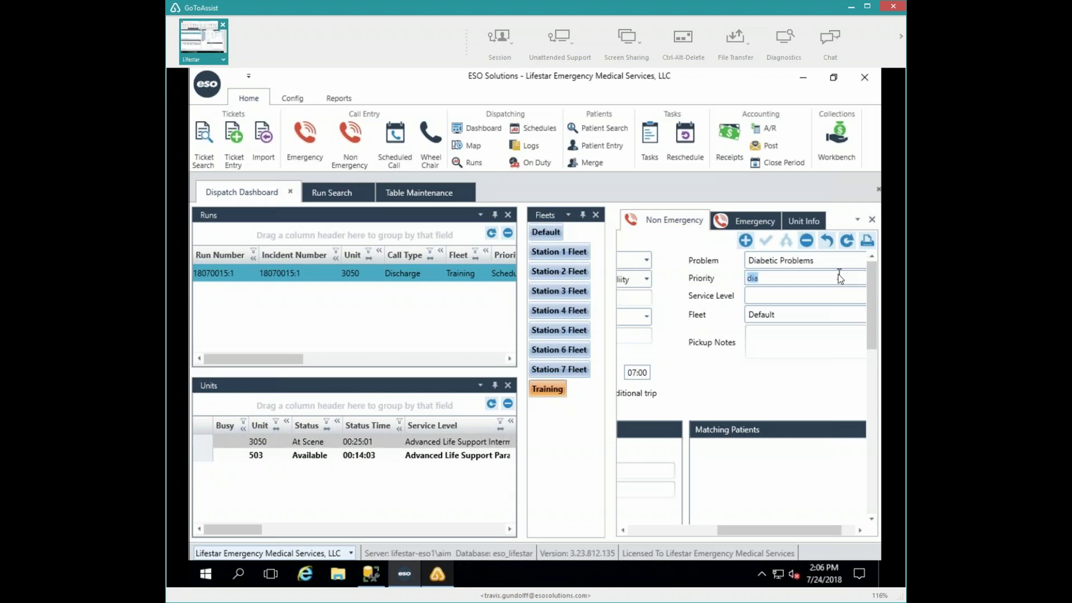
pyautogui.click(840, 278)
pyautogui.hotkey('shift', 'Tab')
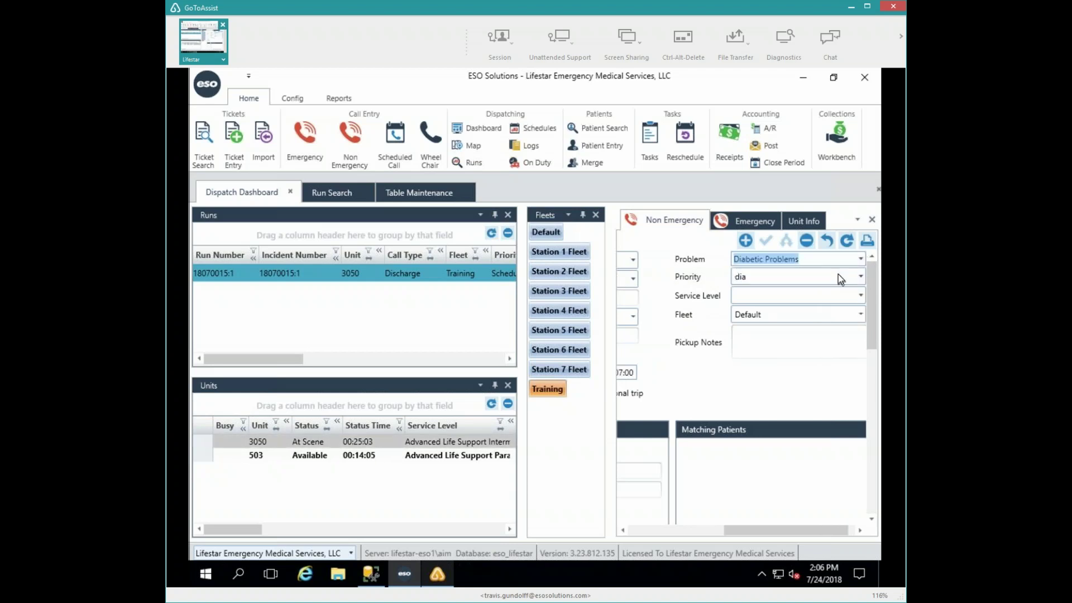
pyautogui.press('Down')
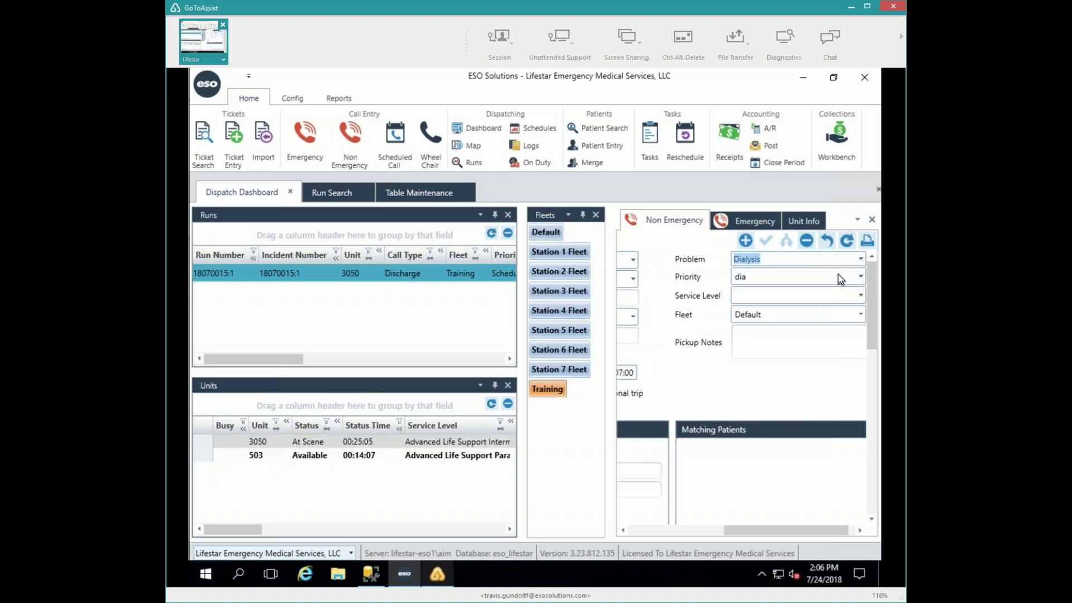
pyautogui.press('Tab')
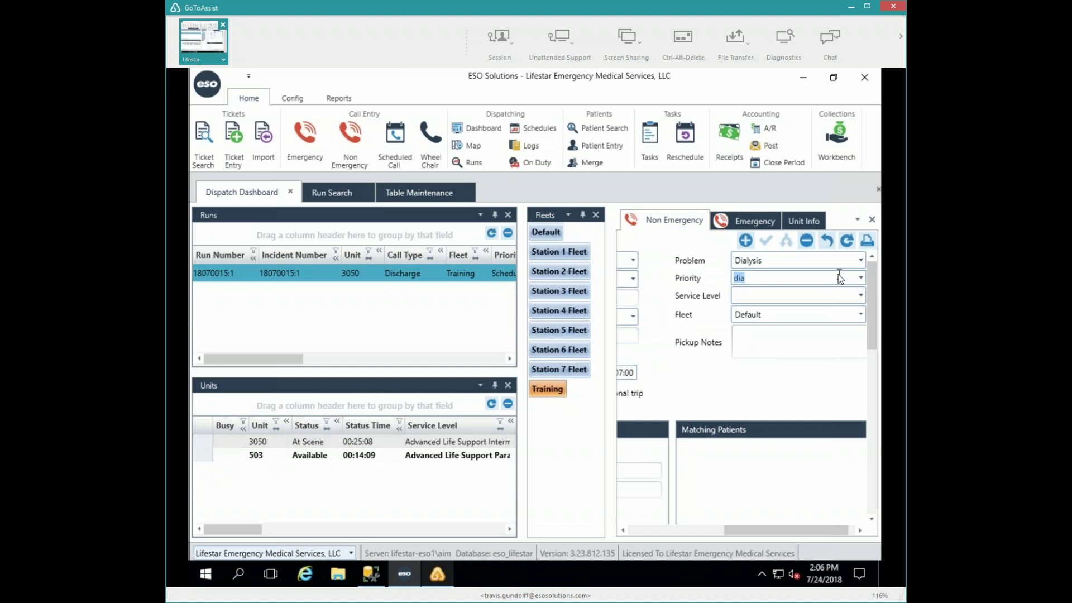
pyautogui.press('Down')
pyautogui.press('Tab')
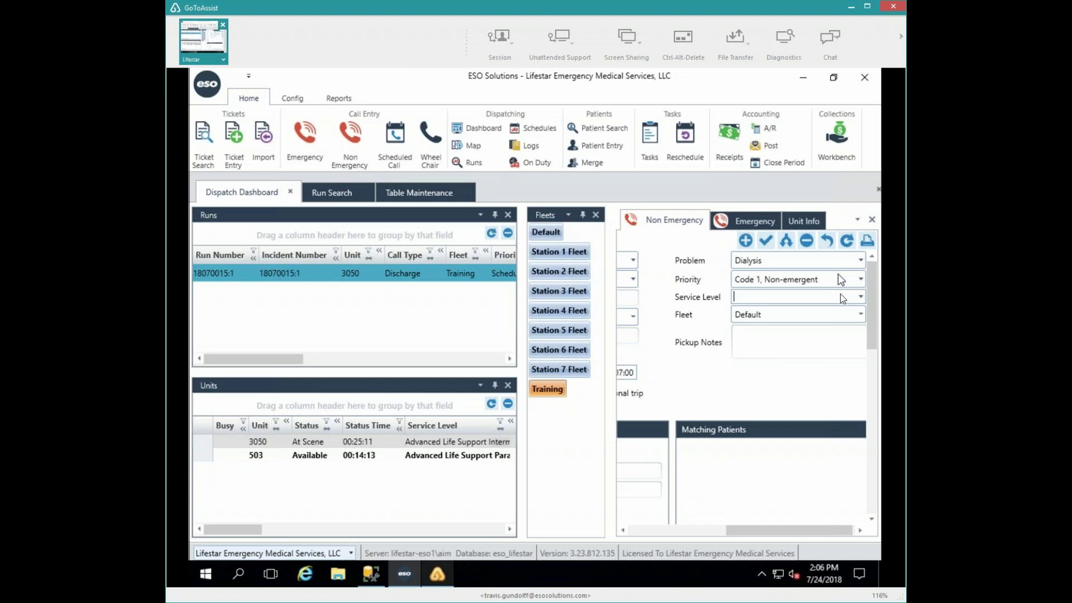
pyautogui.press('Down')
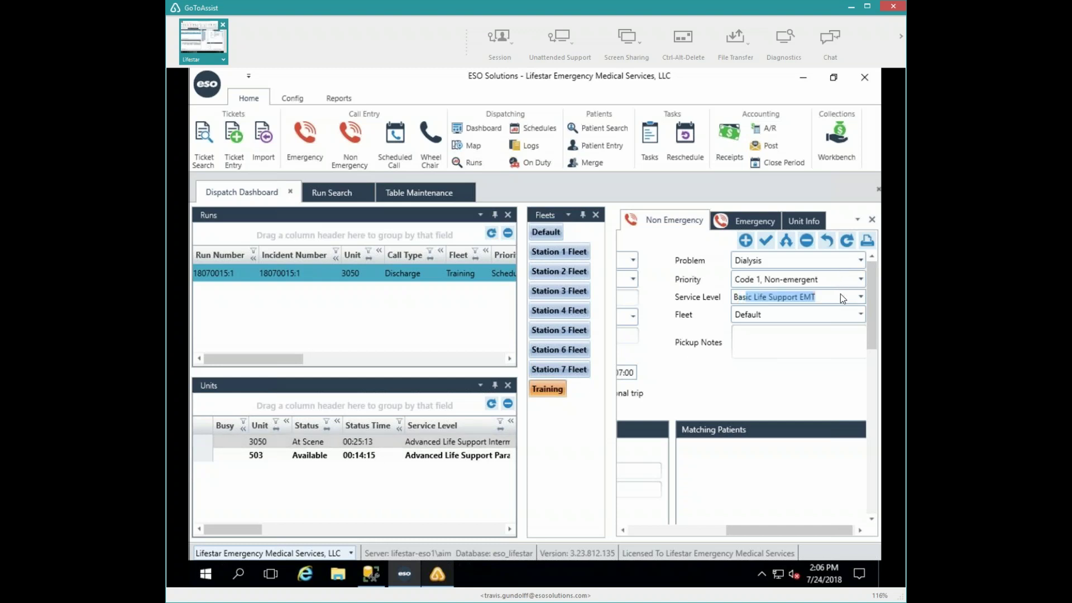
pyautogui.press('Tab')
# - Attach existing patient MOUSE, MICKEY, born 01/25/1940, to the call
pyautogui.write('T')
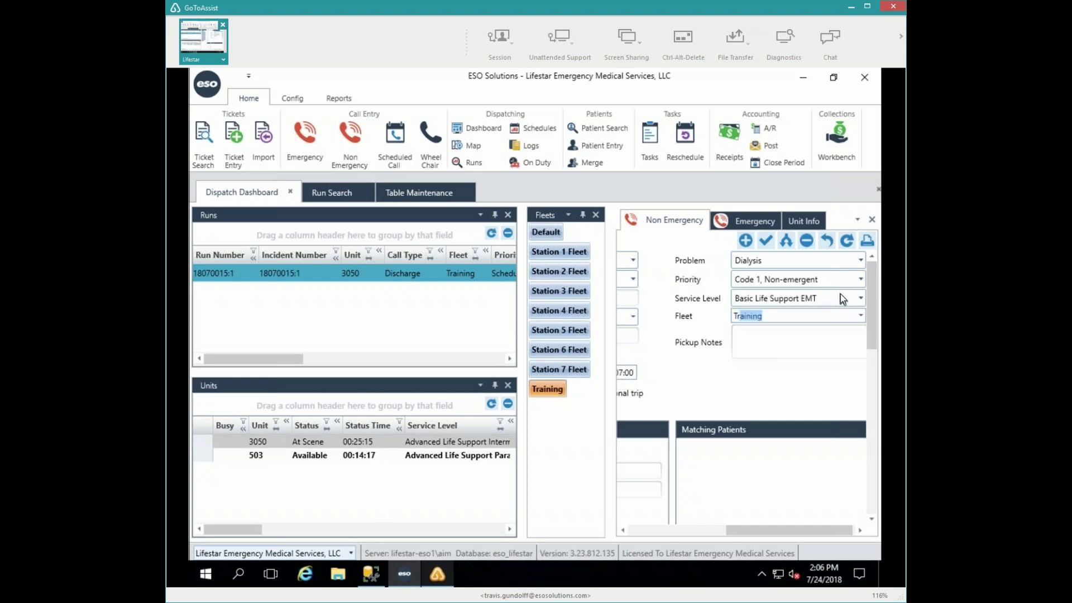
pyautogui.click(662, 530)
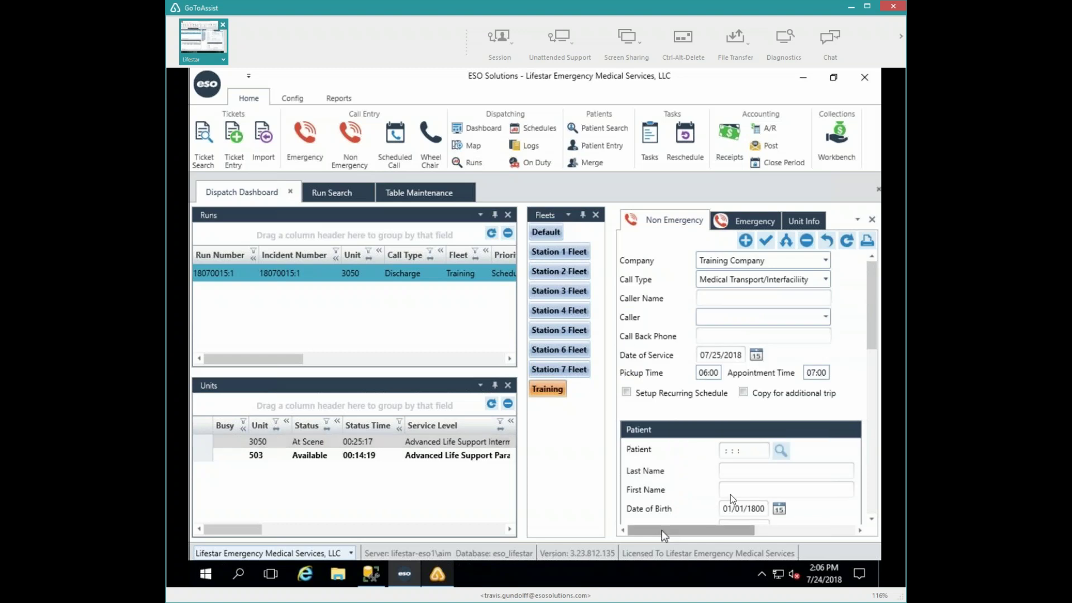
pyautogui.click(743, 471)
pyautogui.write('Mouse')
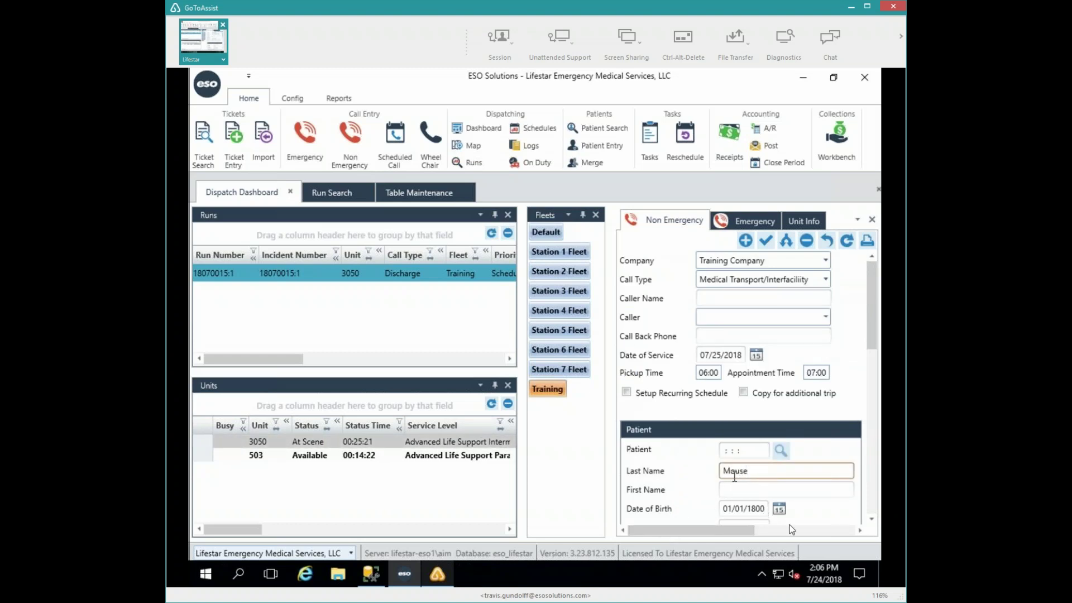
pyautogui.press('Tab')
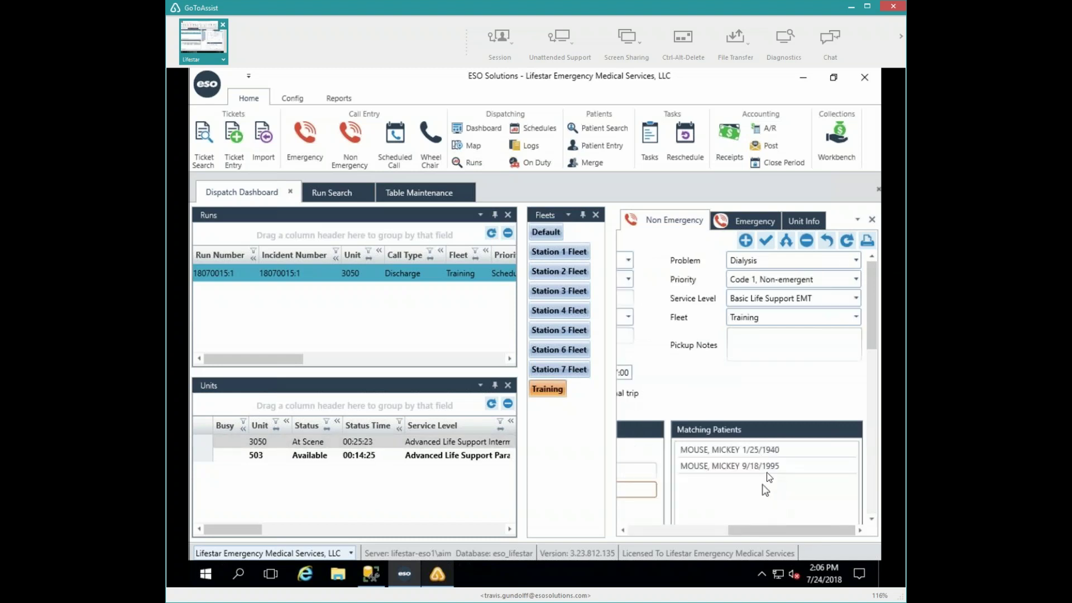
pyautogui.click(751, 451)
pyautogui.click(751, 451)
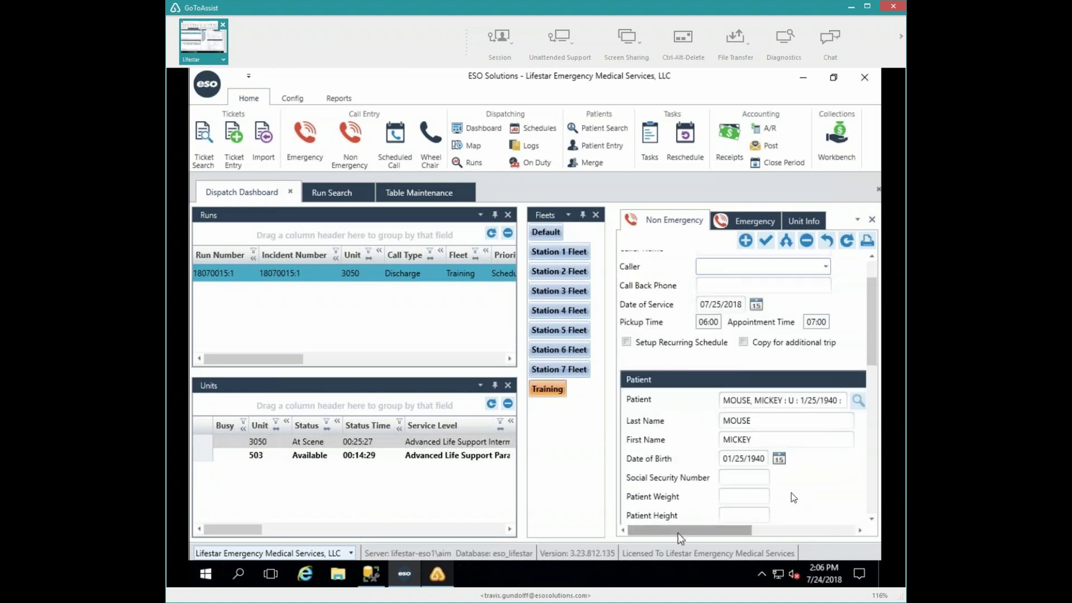
pyautogui.click(874, 489)
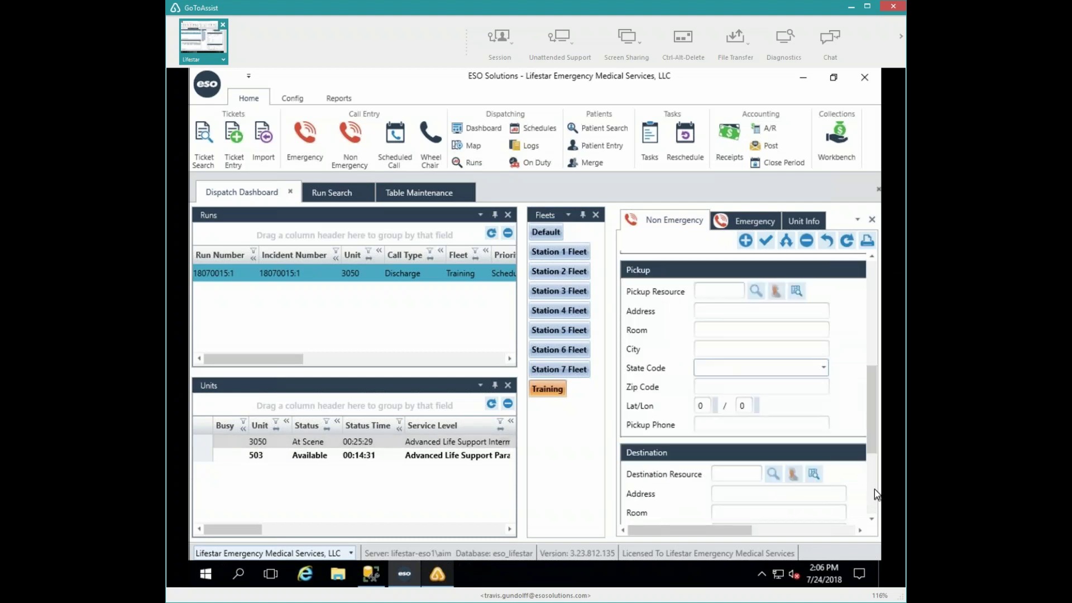
pyautogui.click(872, 315)
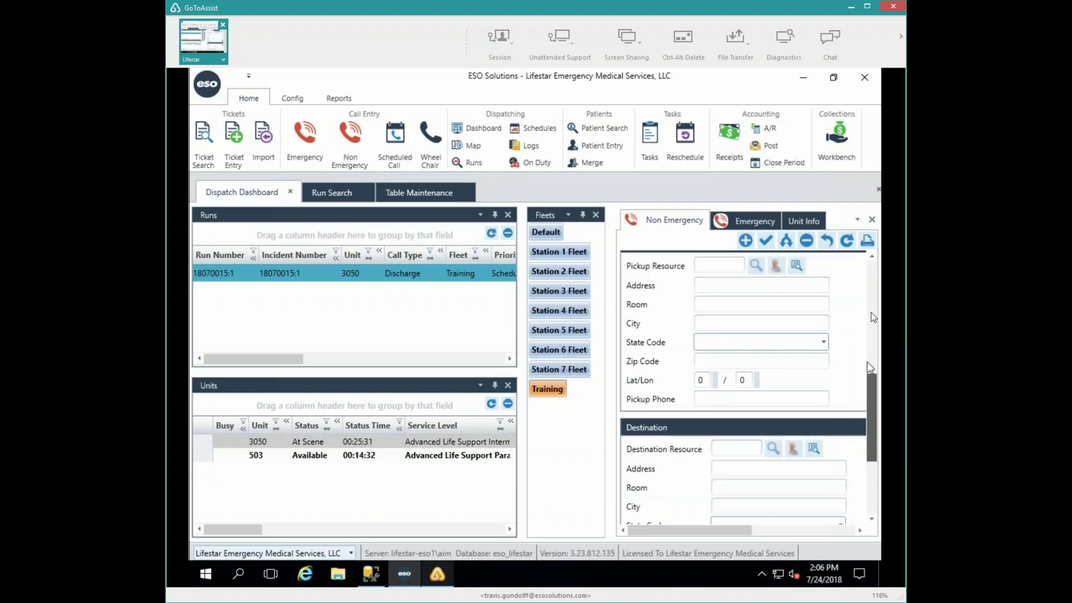
pyautogui.click(872, 315)
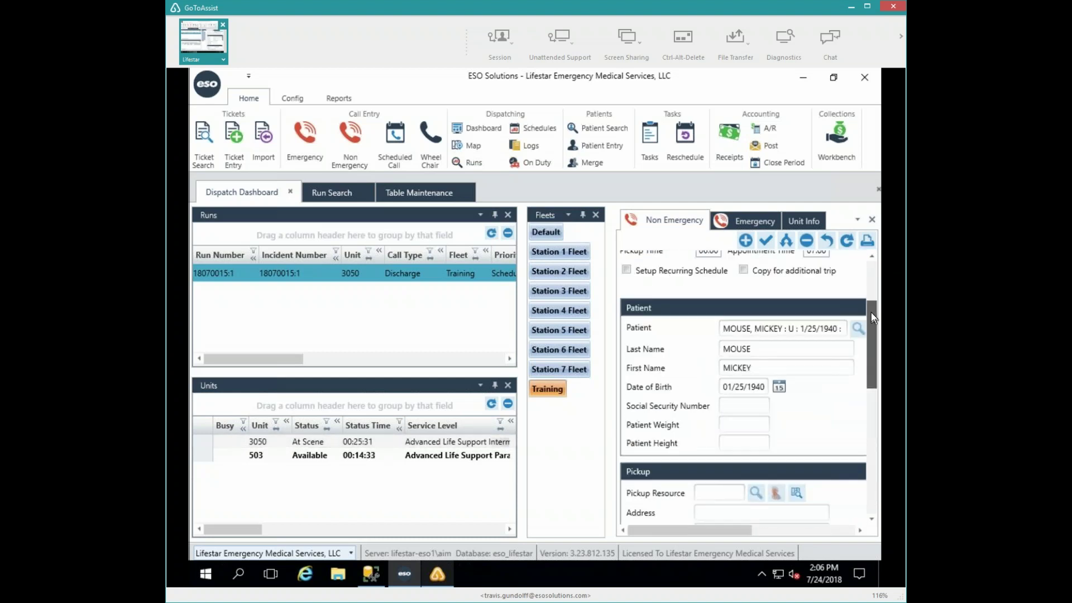
pyautogui.click(741, 515)
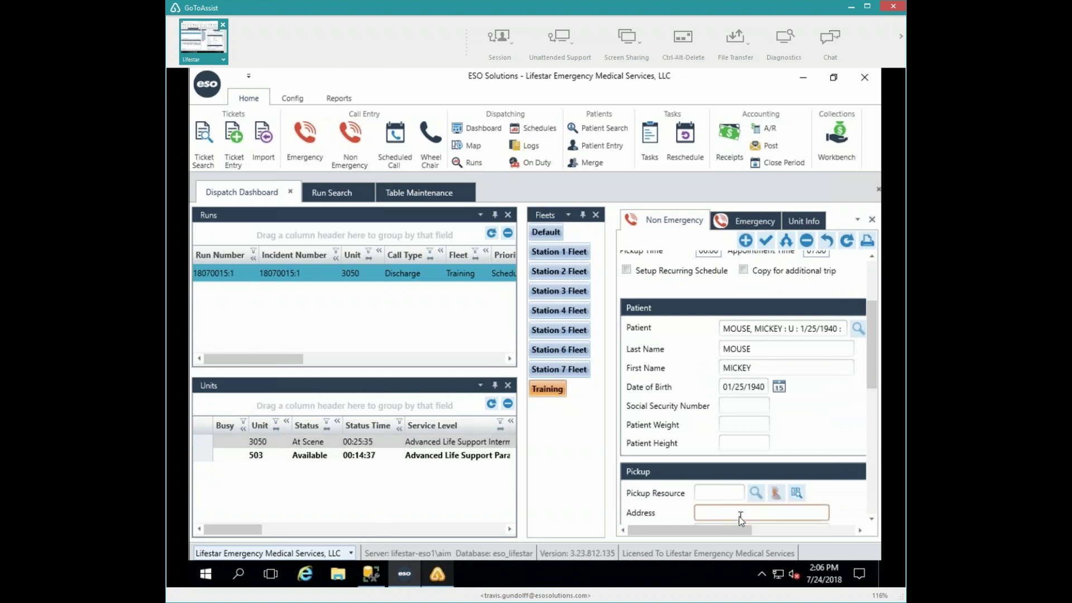
pyautogui.click(871, 489)
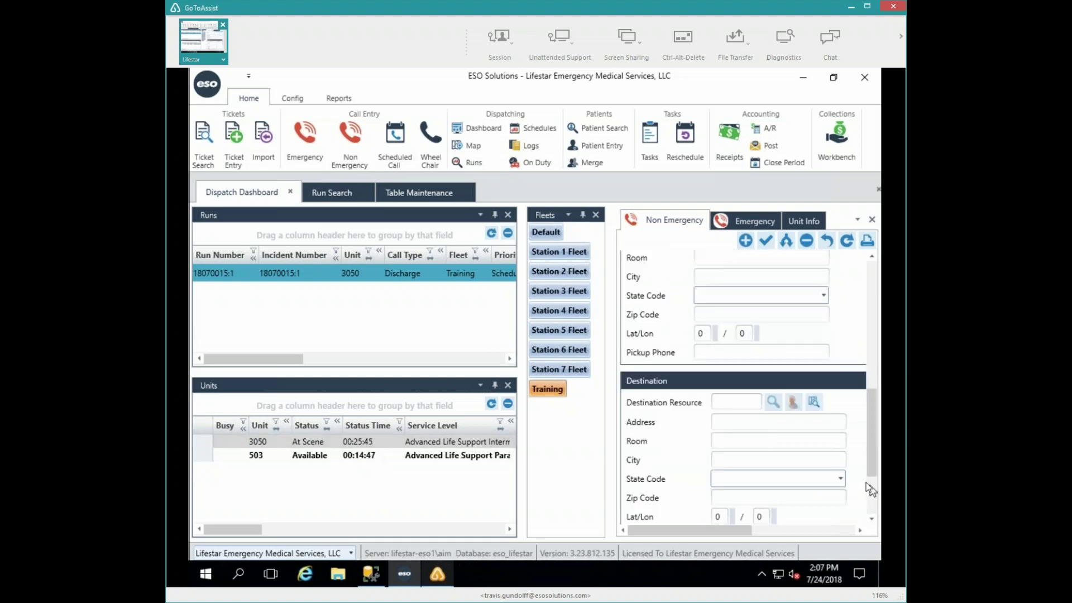
pyautogui.click(723, 275)
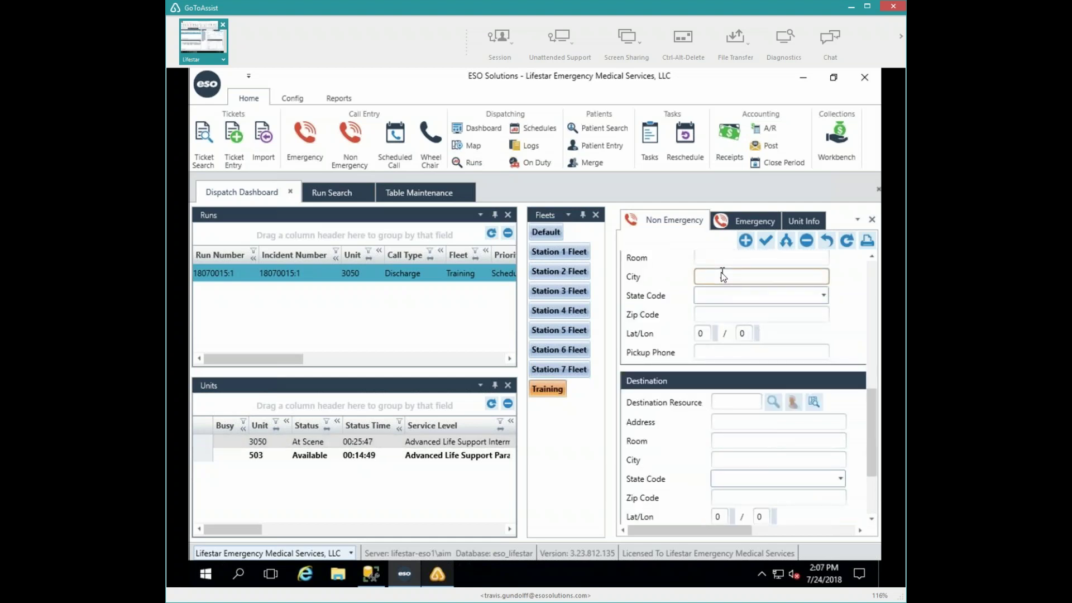
pyautogui.write('WEST END')
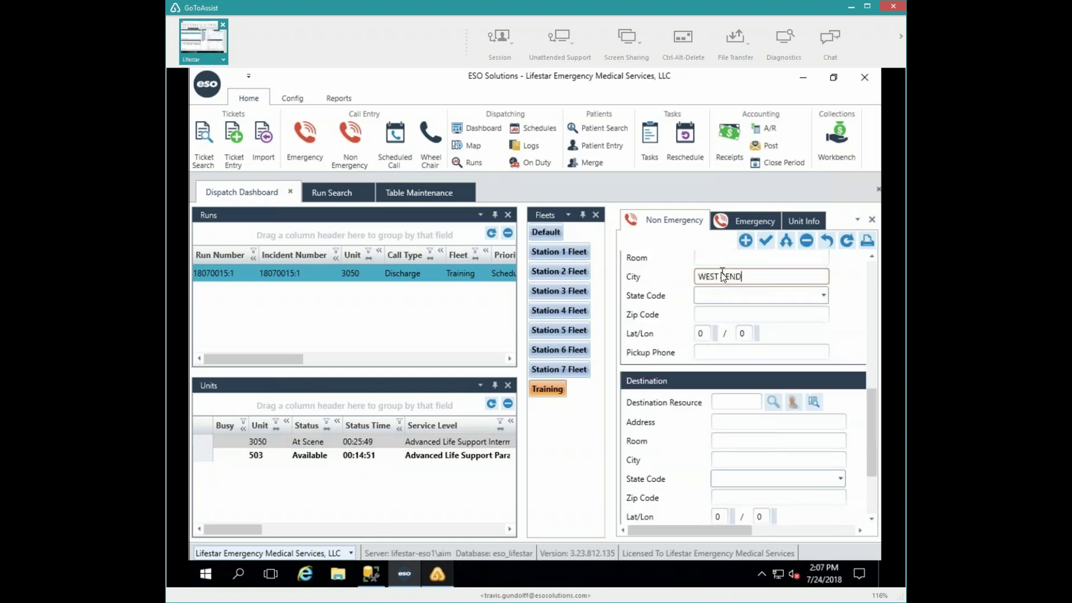
pyautogui.press('Tab')
pyautogui.press('Tab')
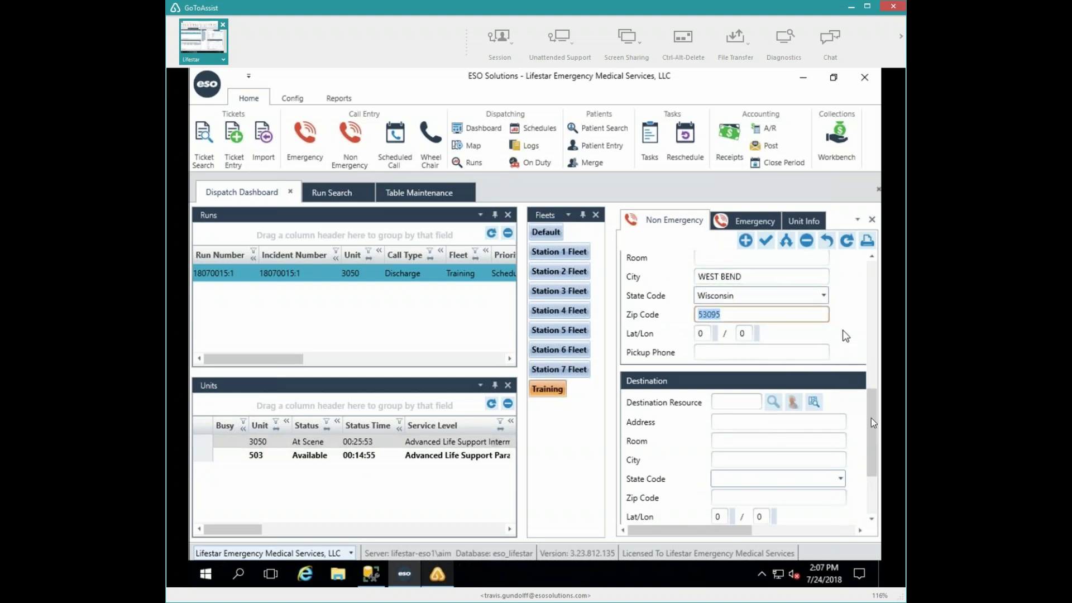
pyautogui.moveTo(871, 418); pyautogui.dragTo(871, 309)
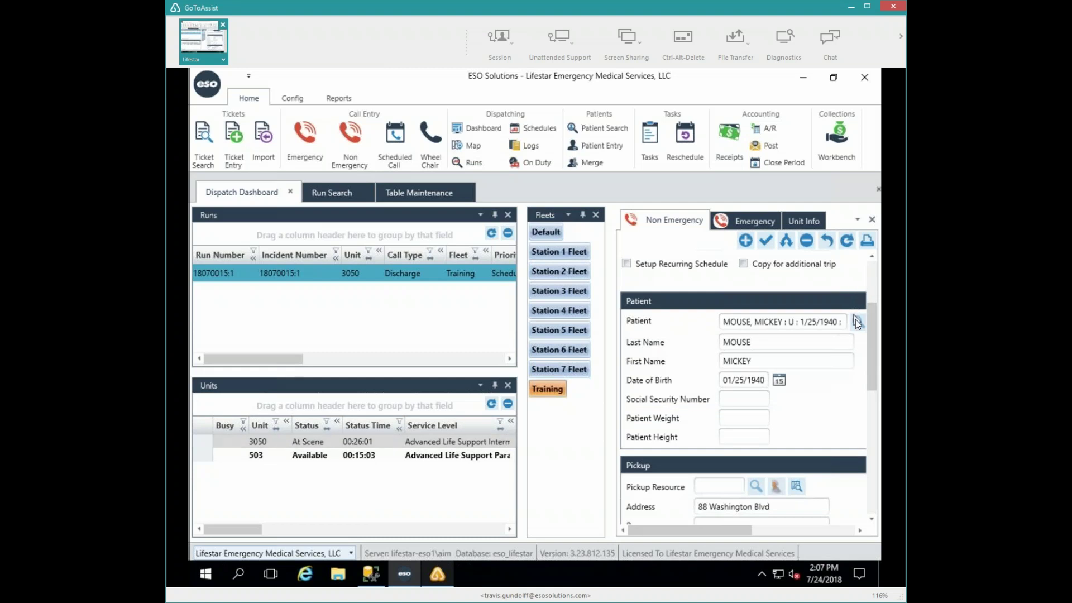
pyautogui.click(857, 321)
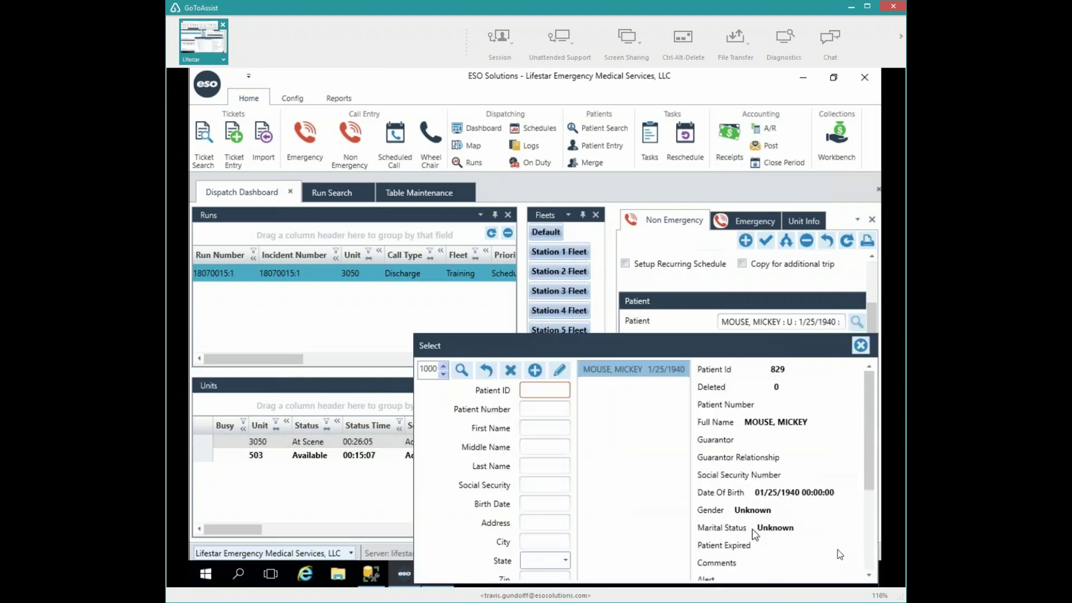
pyautogui.scroll(-3, 869, 524)
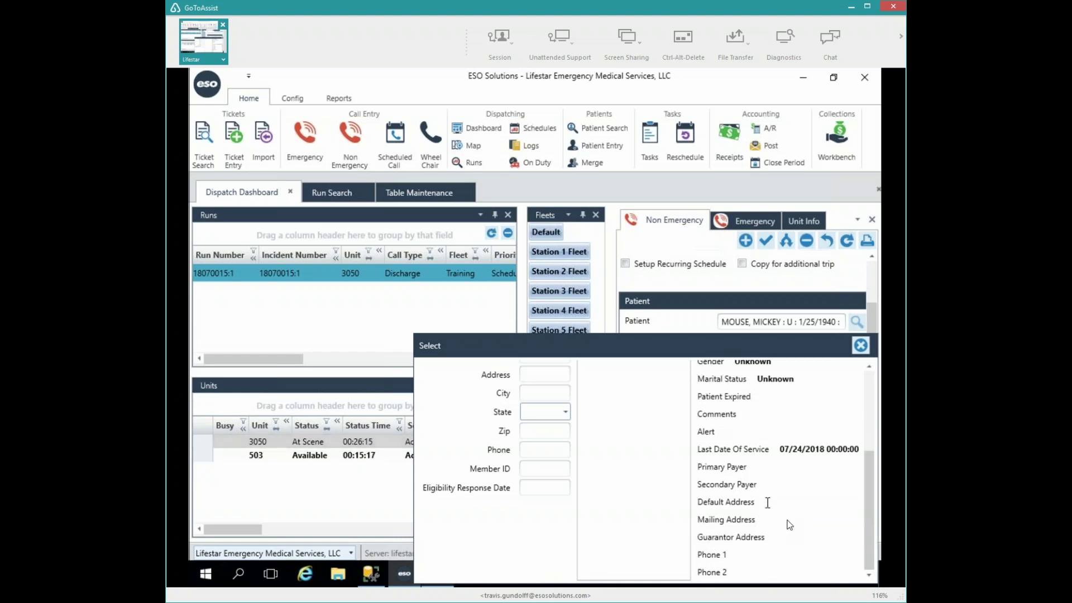
pyautogui.click(862, 344)
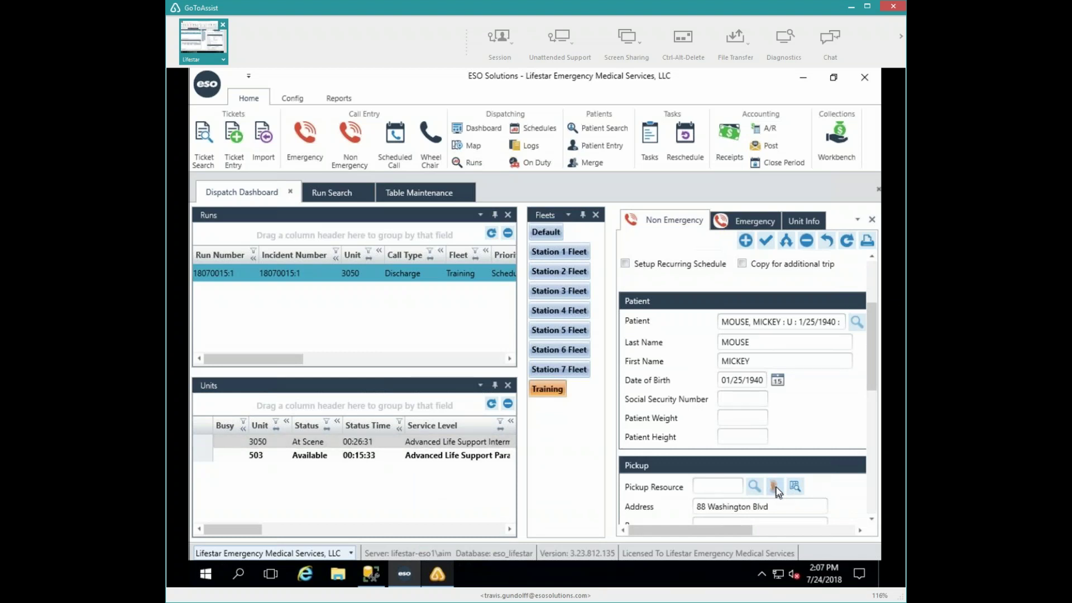
pyautogui.click(776, 487)
# - Blank the pickup address, city, state and zip fields, then open the MOUSE, MICKEY patient lookup
pyautogui.click(784, 508)
pyautogui.hotkey('ctrl', 'a')
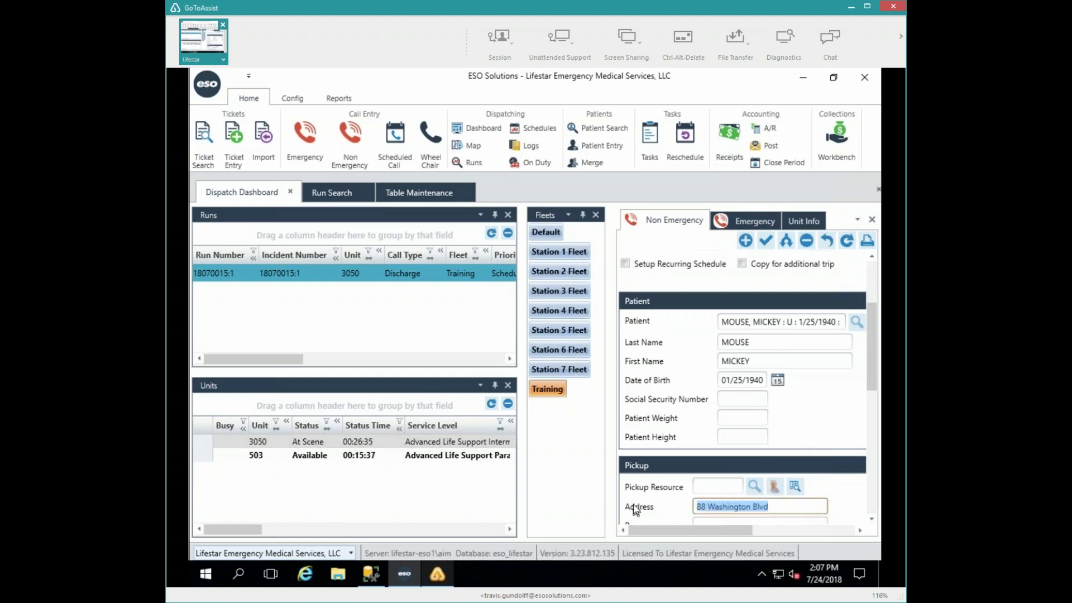
pyautogui.press('BackSpace')
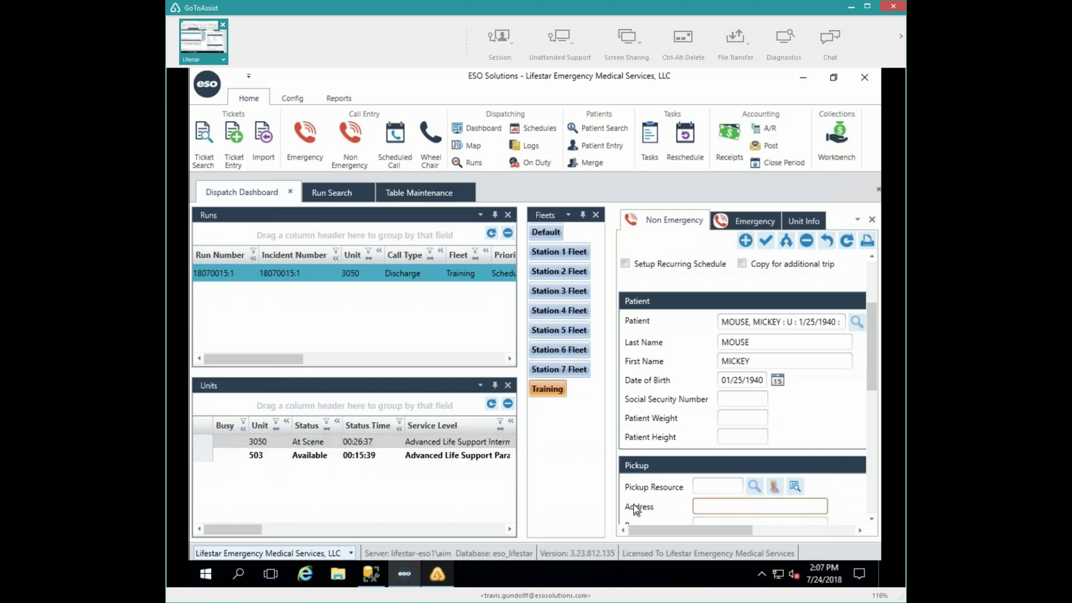
pyautogui.press('Tab')
pyautogui.press('Tab')
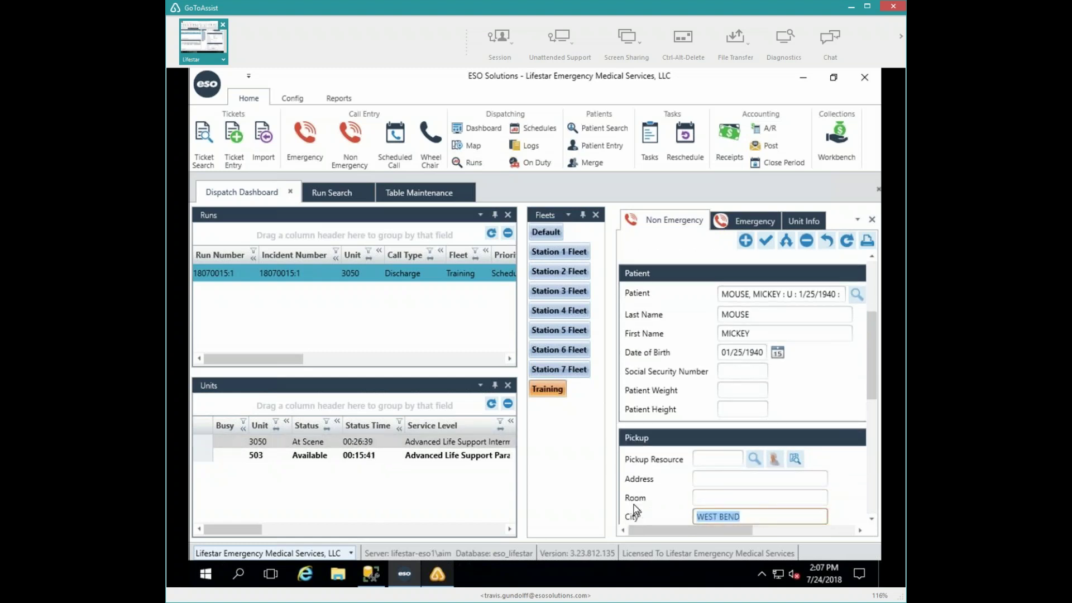
pyautogui.press('Tab')
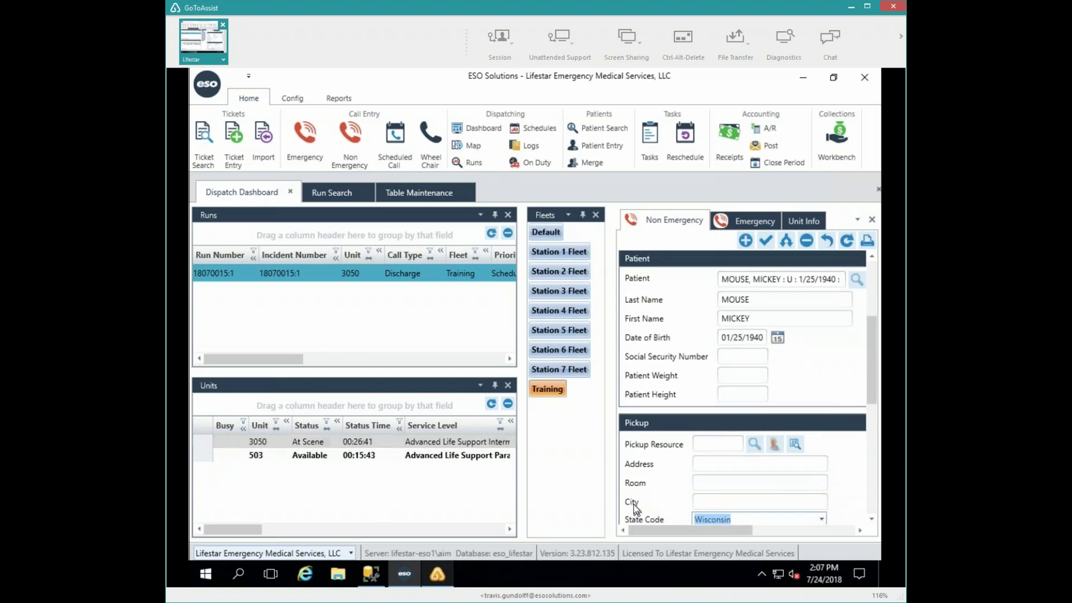
pyautogui.press('BackSpace')
pyautogui.press('Tab')
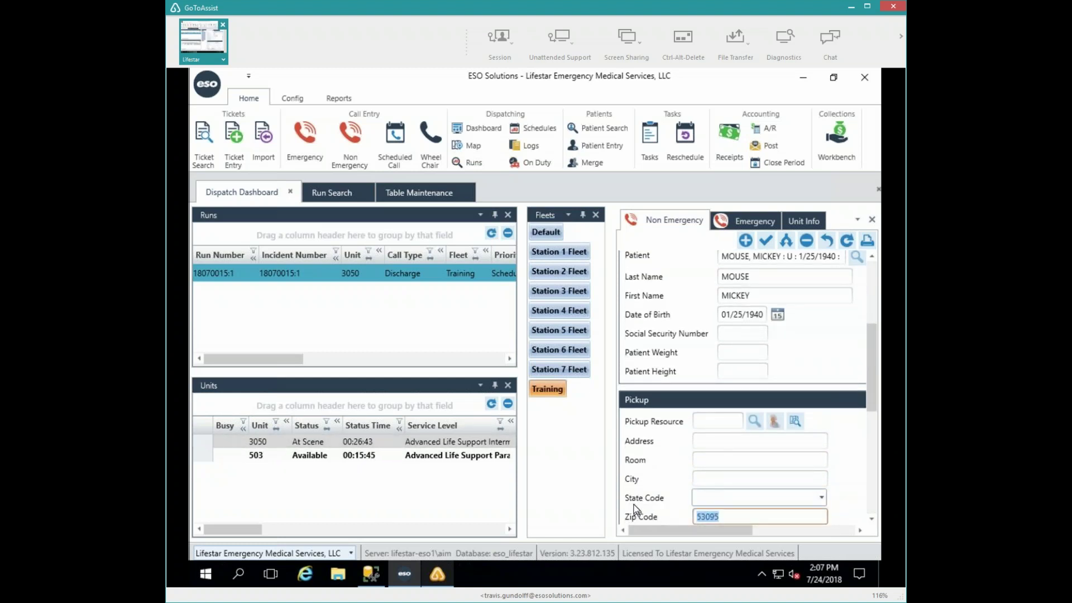
pyautogui.press('BackSpace')
pyautogui.hotkey('shift', 'Tab')
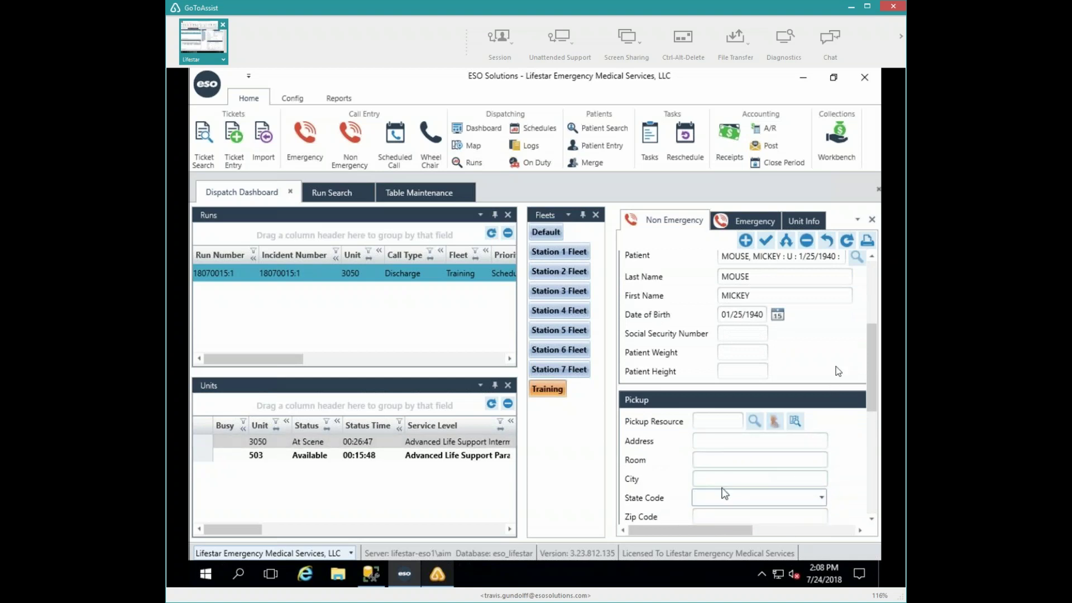
pyautogui.click(857, 255)
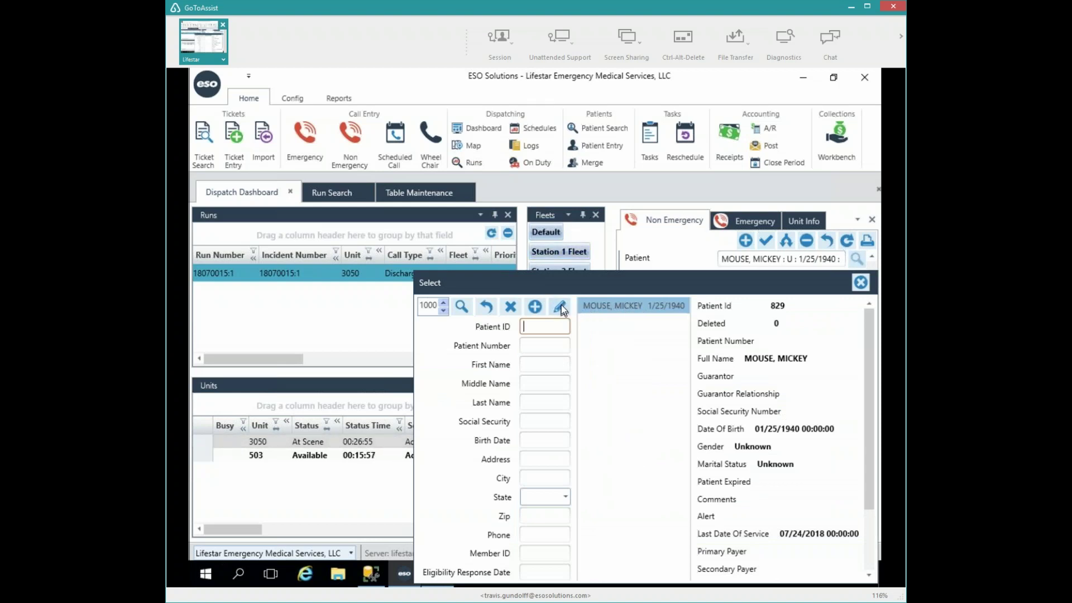
# - Open MOUSE, MICKEY's full record and choose Male for Gender and Married for Marital Status
pyautogui.click(561, 305)
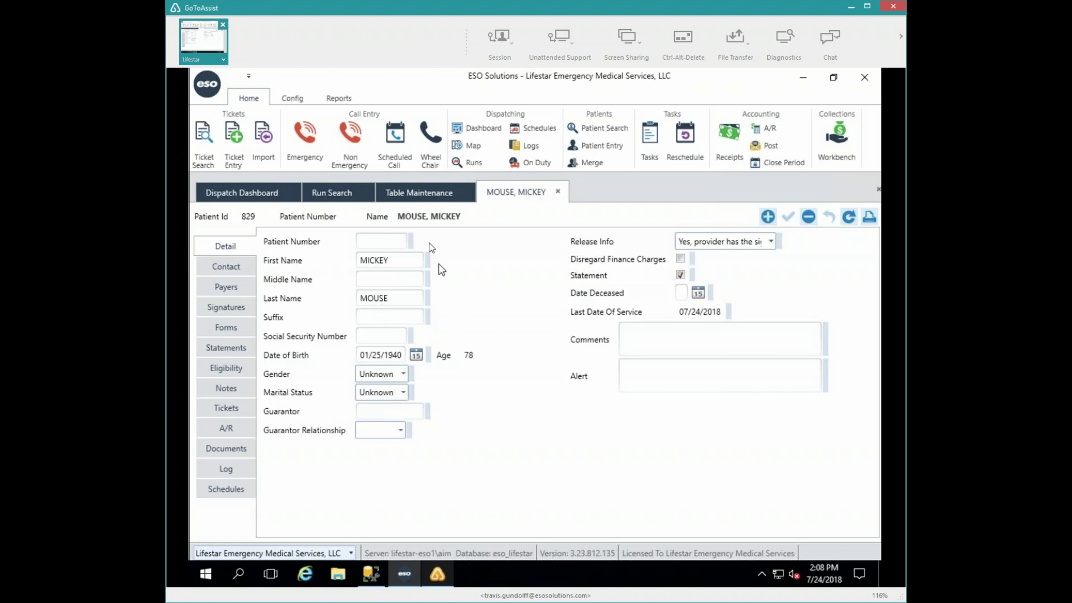
pyautogui.click(404, 373)
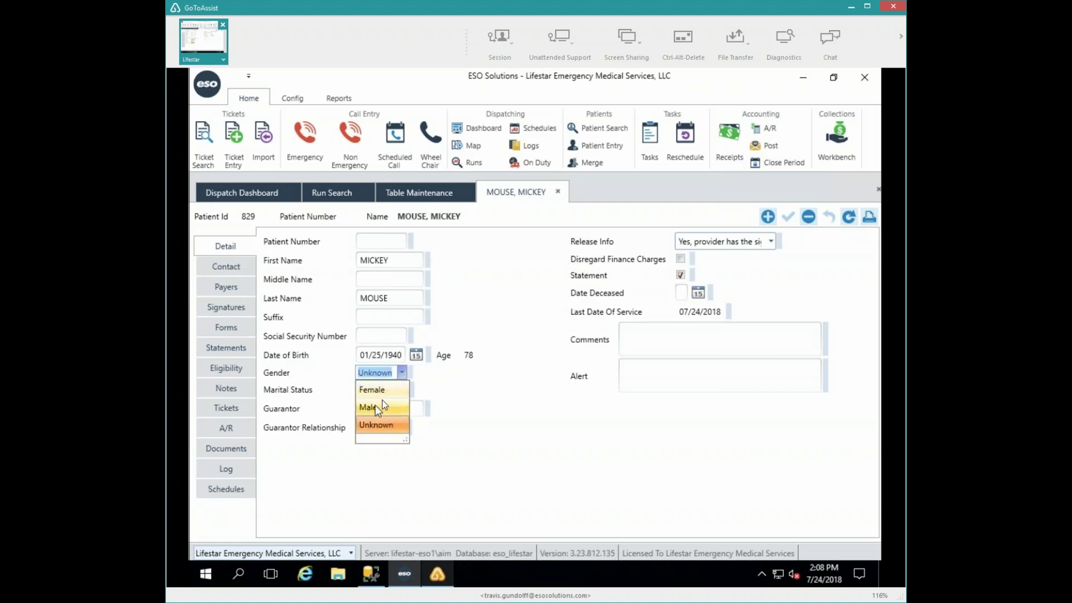
pyautogui.click(382, 406)
pyautogui.click(402, 391)
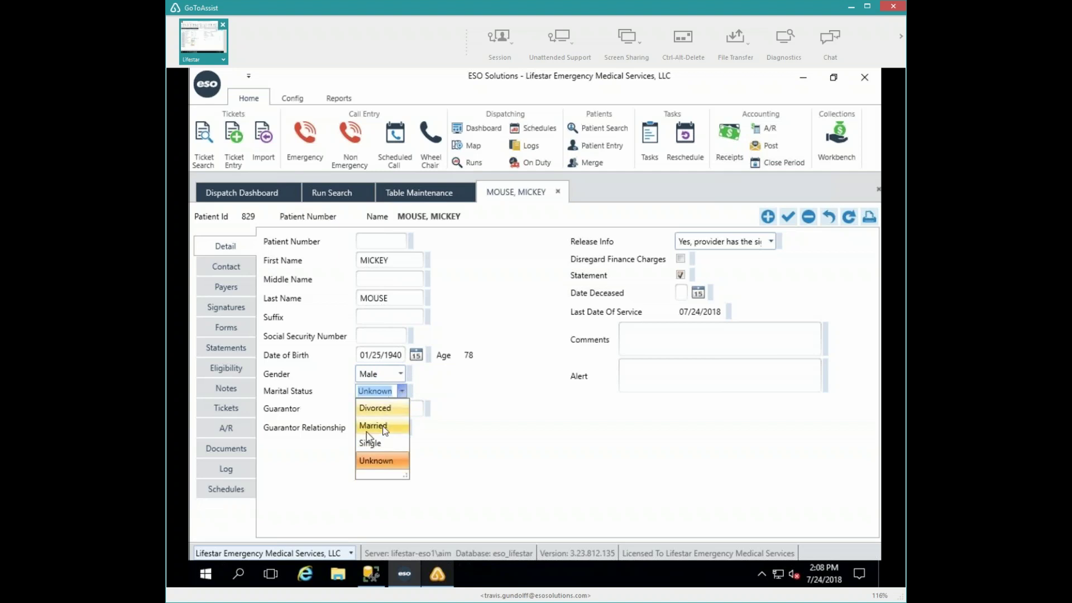
pyautogui.click(383, 426)
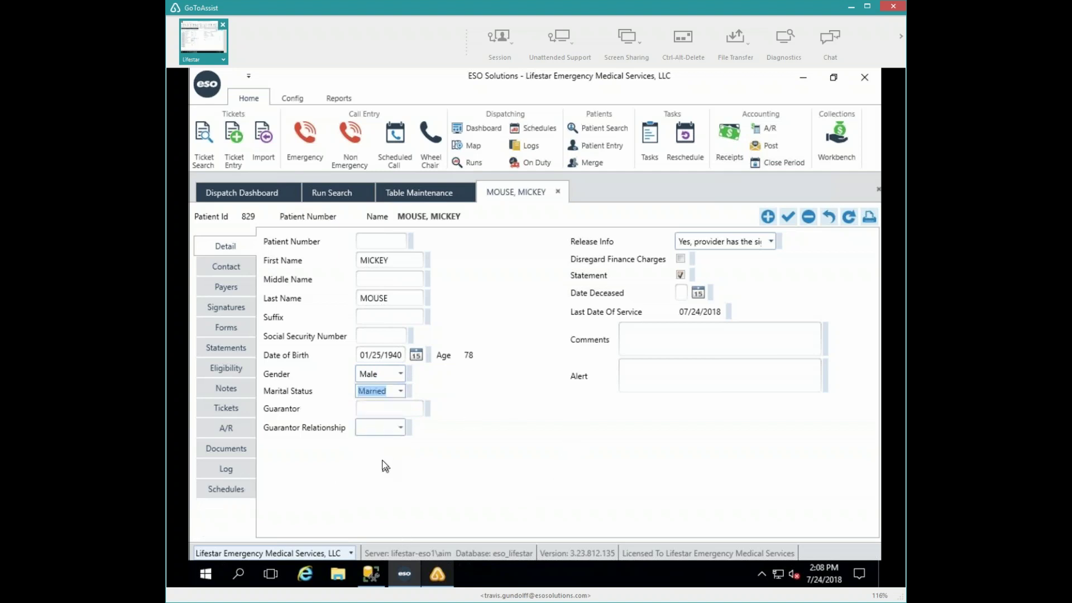
pyautogui.click(222, 269)
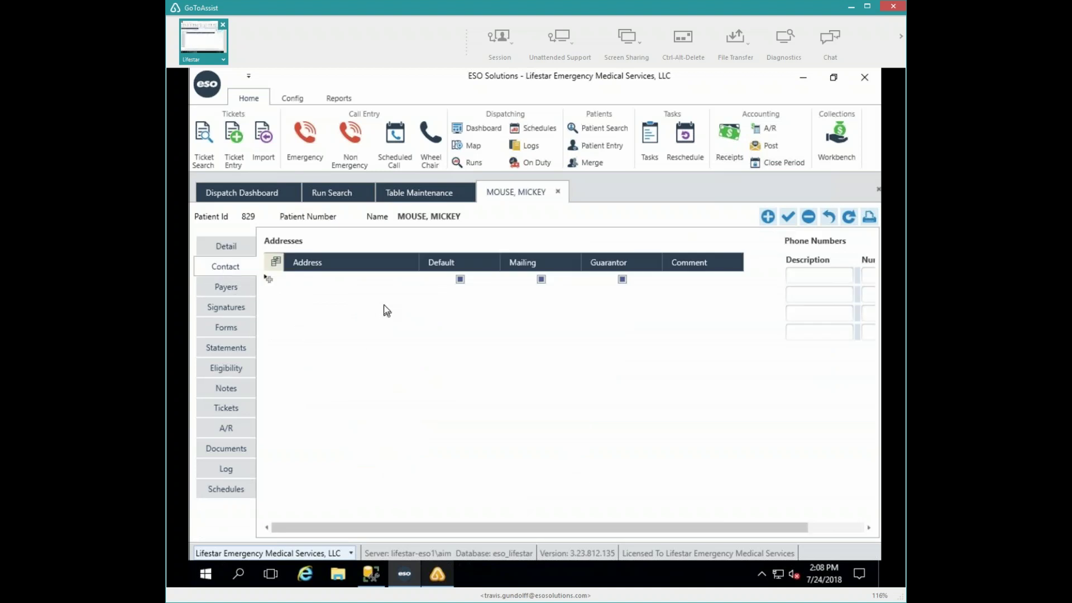
pyautogui.click(330, 280)
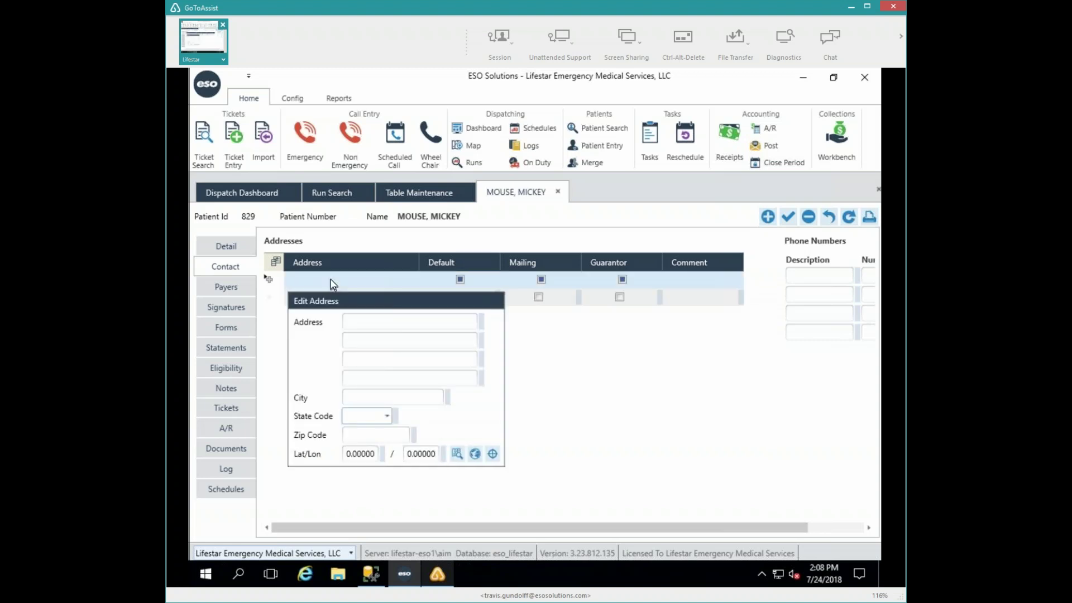
pyautogui.click(357, 321)
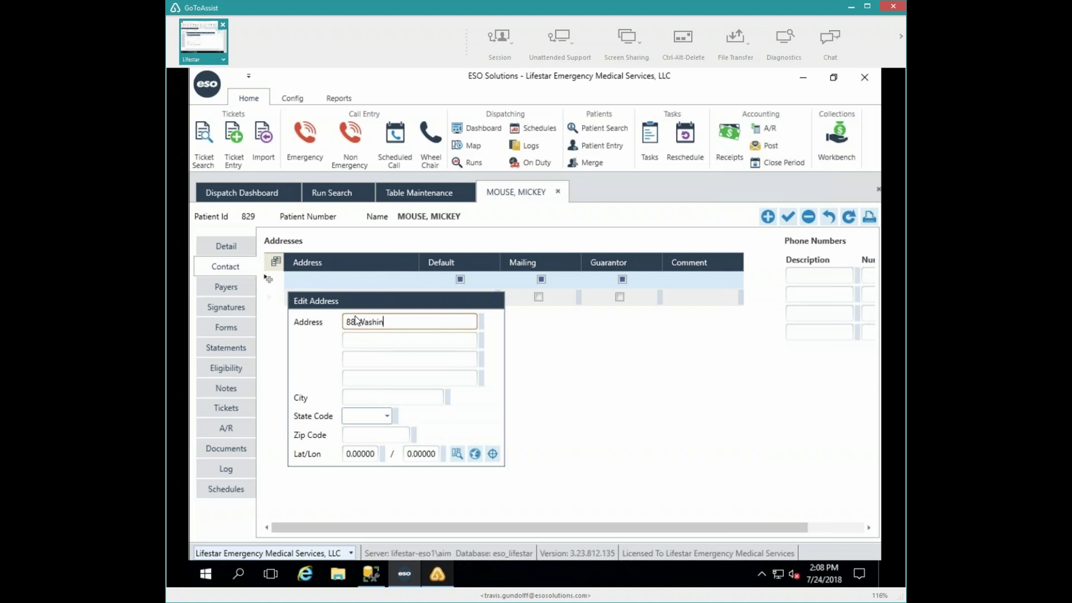
pyautogui.press('Tab')
pyautogui.press('Tab')
pyautogui.press('Tab')
pyautogui.press('Tab')
pyautogui.press('Tab')
pyautogui.press('Tab')
pyautogui.write('5390')
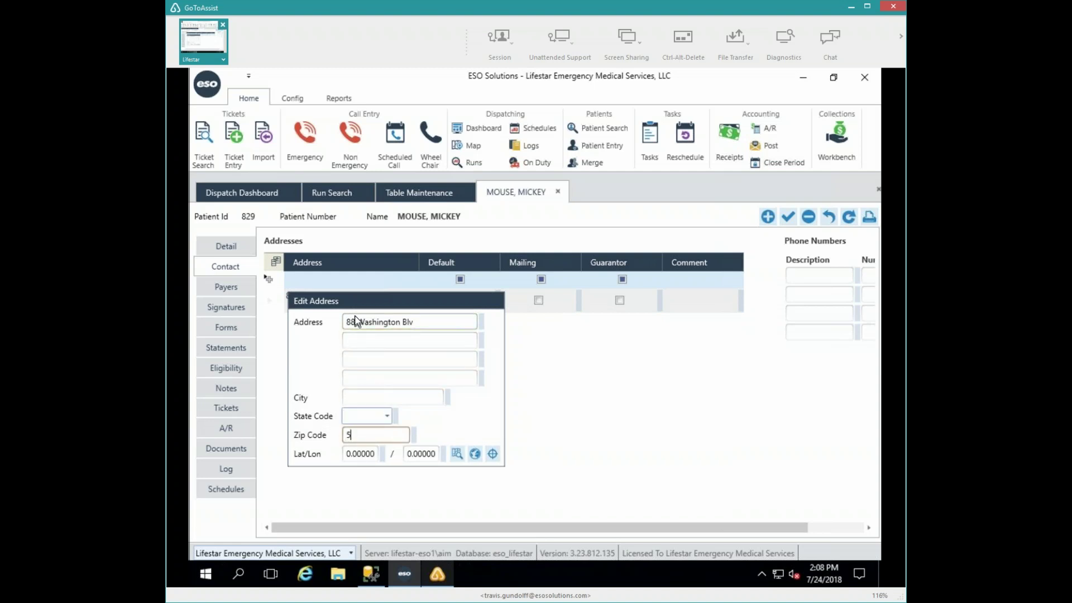
pyautogui.press('Tab')
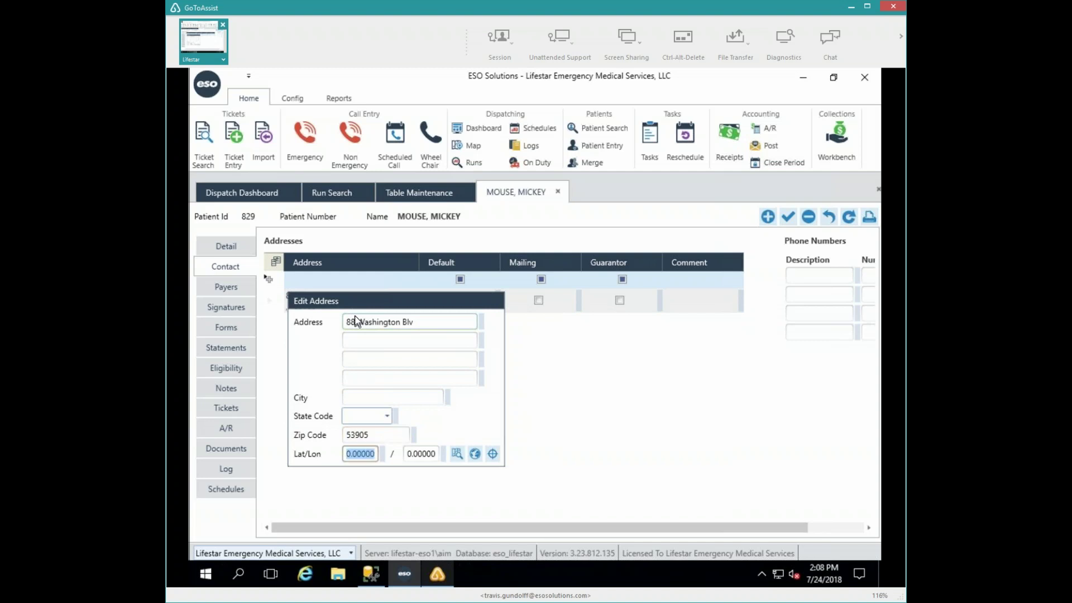
pyautogui.hotkey('shift', 'Tab')
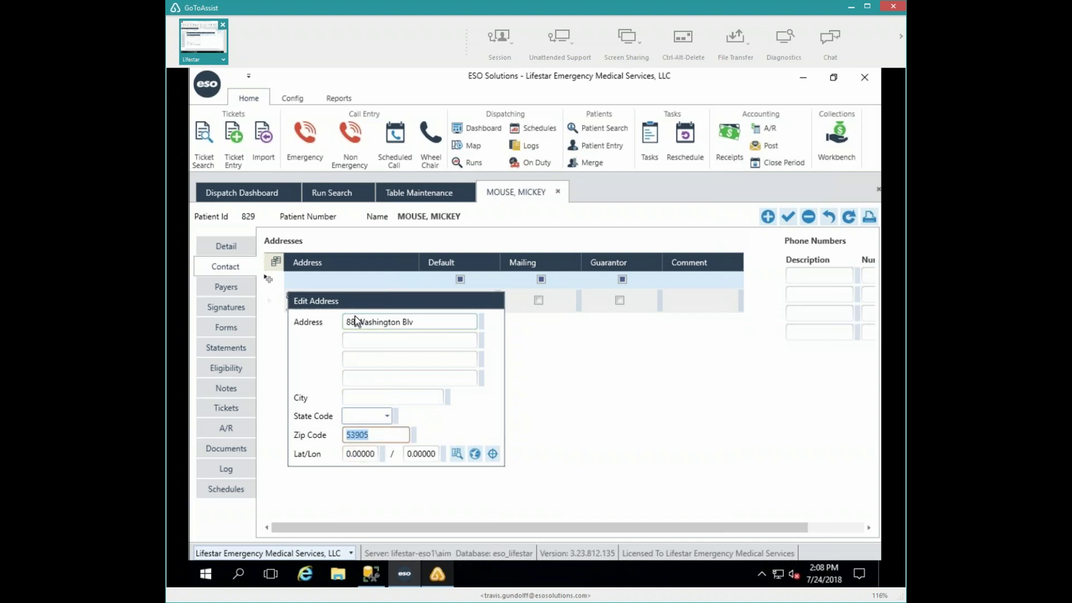
pyautogui.click(386, 438)
pyautogui.press('BackSpace')
pyautogui.press('BackSpace')
pyautogui.press('BackSpace')
pyautogui.write('095')
pyautogui.press('Tab')
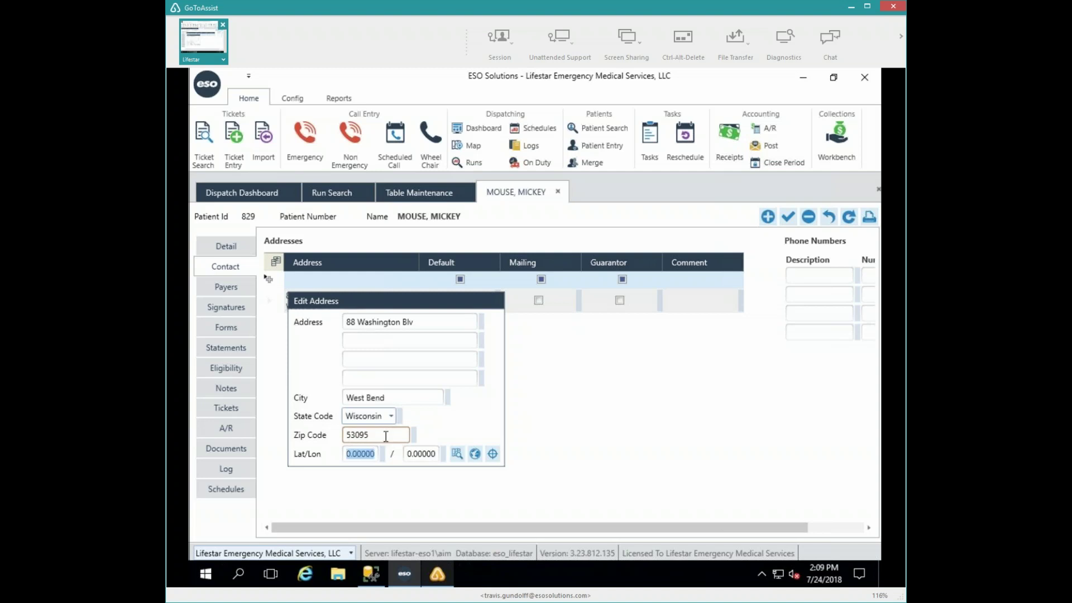
pyautogui.click(560, 405)
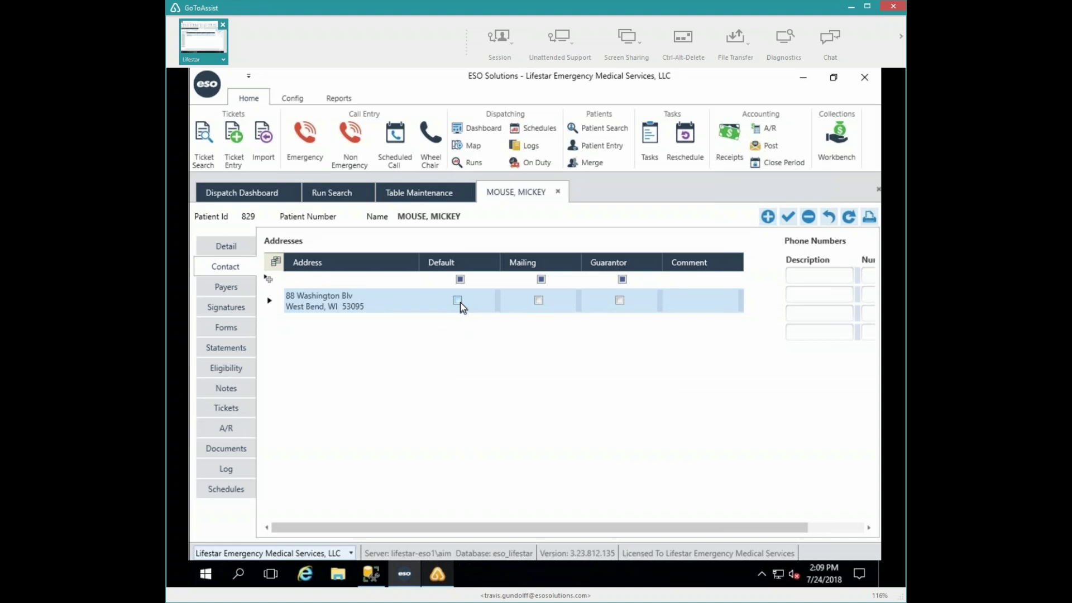
# - Tick Default on the new address, adjust its Mailing flag, and go back to the Dispatch Dashboard
pyautogui.click(459, 302)
pyautogui.click(456, 301)
pyautogui.click(537, 300)
pyautogui.click(538, 300)
pyautogui.click(810, 276)
pyautogui.click(255, 193)
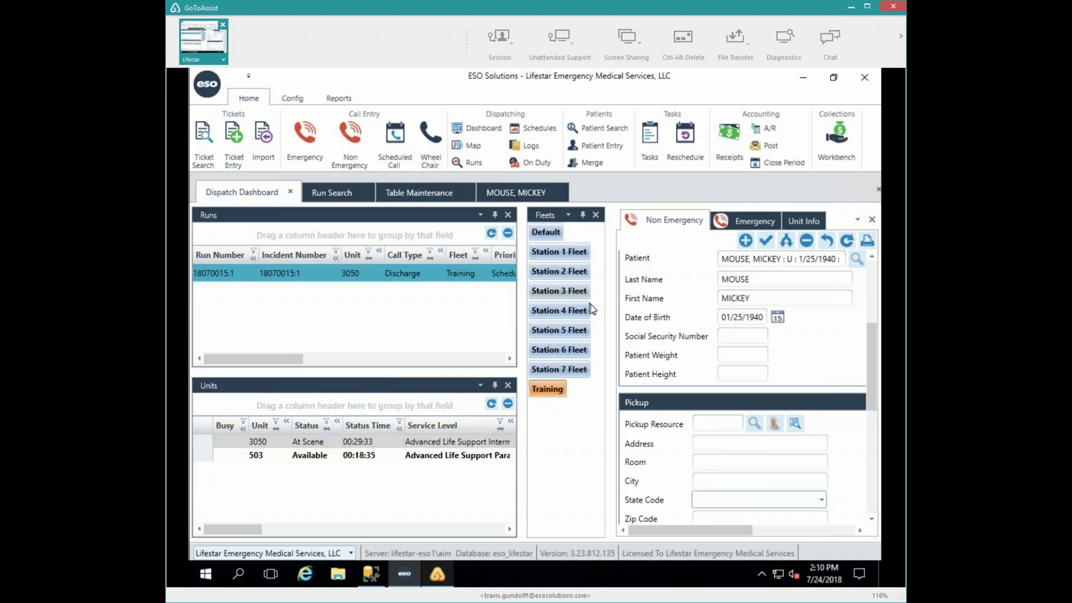
# - Search pickup resources by last name 'dodge' without a type filter, then close the lookup unselected
pyautogui.click(758, 424)
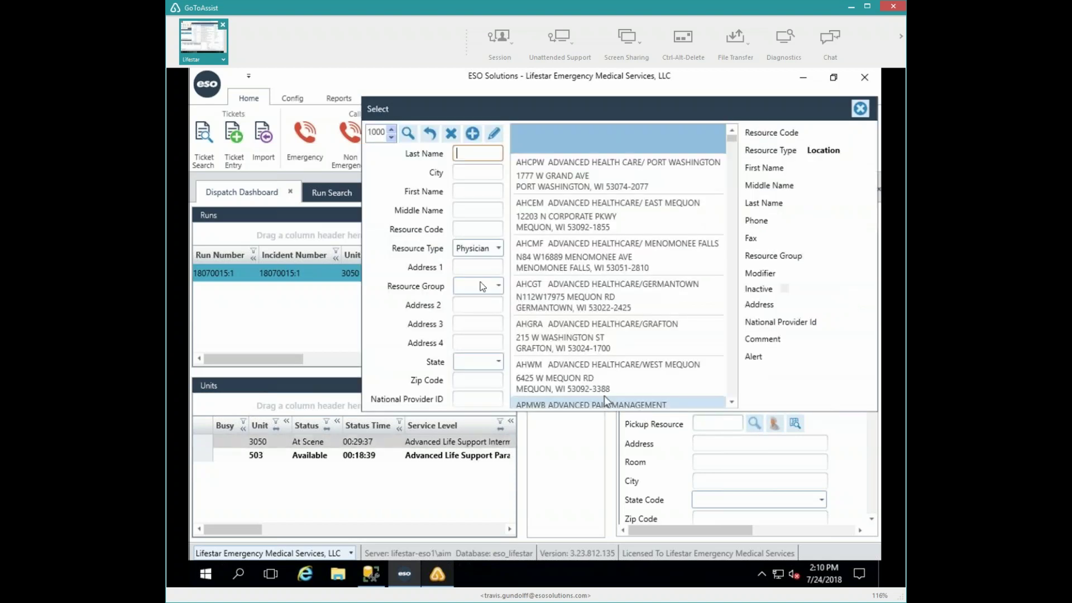
pyautogui.click(481, 249)
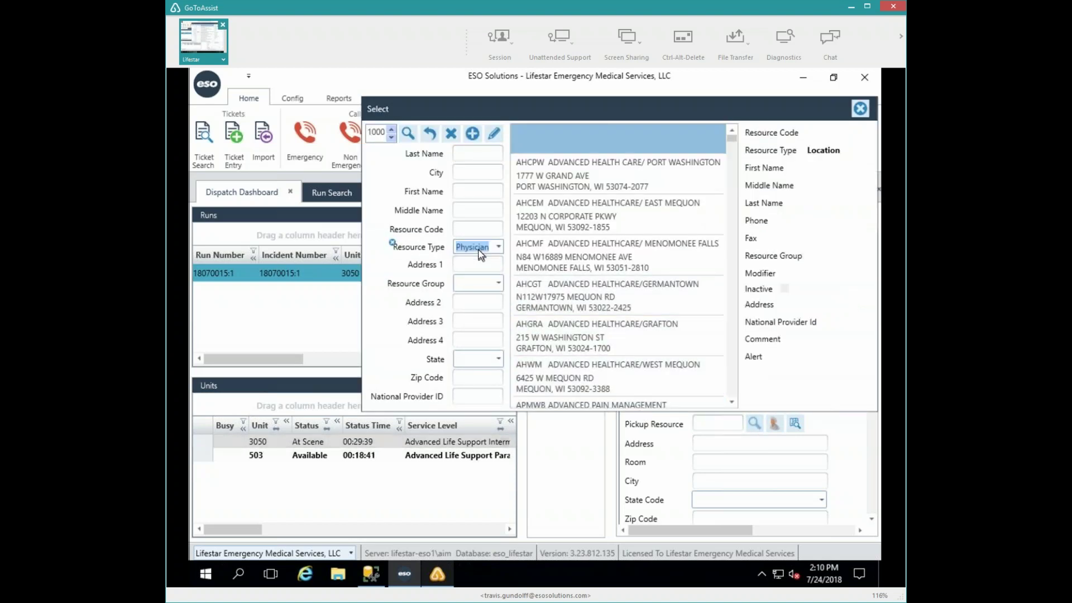
pyautogui.press('BackSpace')
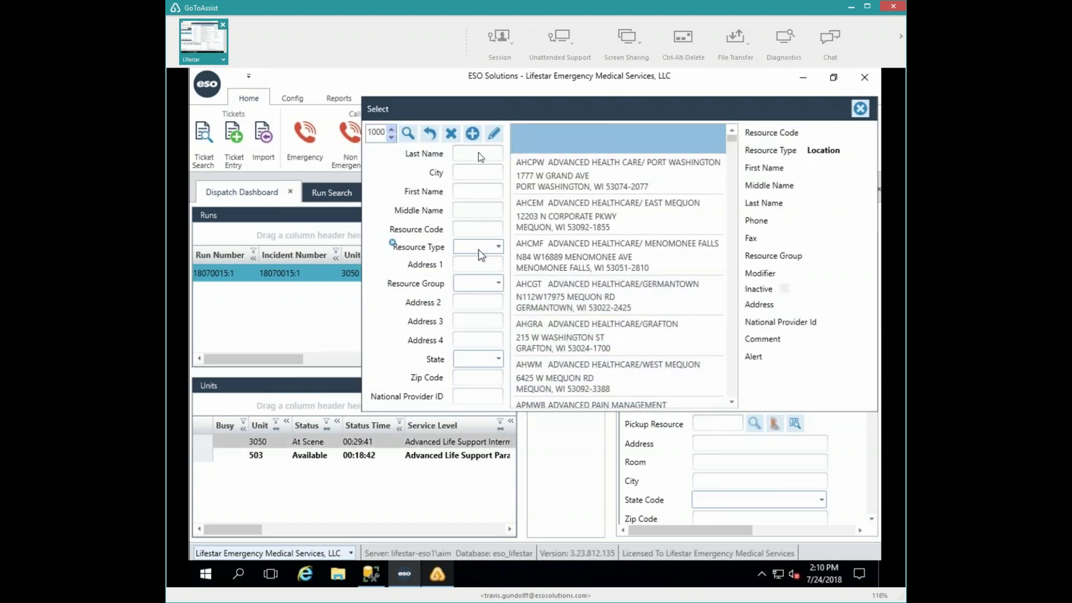
pyautogui.click(481, 155)
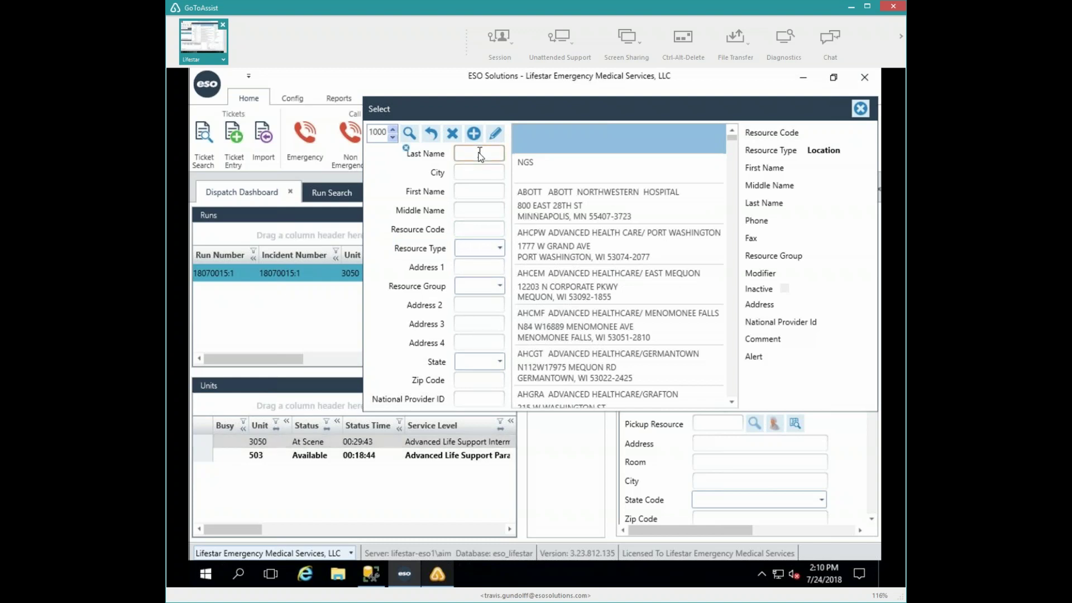
pyautogui.write('pri')
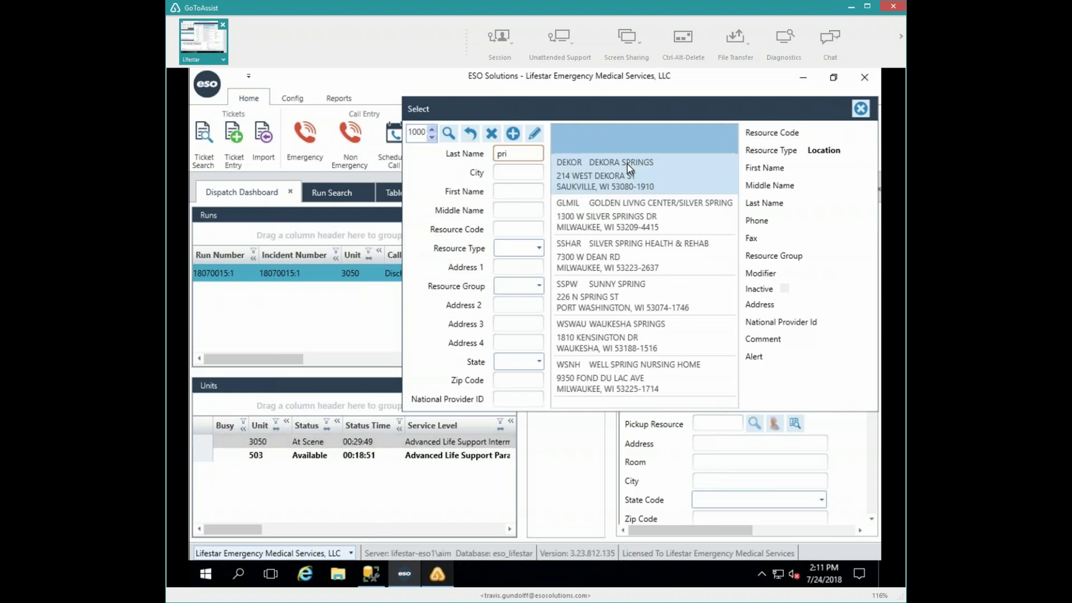
pyautogui.press('BackSpace')
pyautogui.press('BackSpace')
pyautogui.press('BackSpace')
pyautogui.write('dosg')
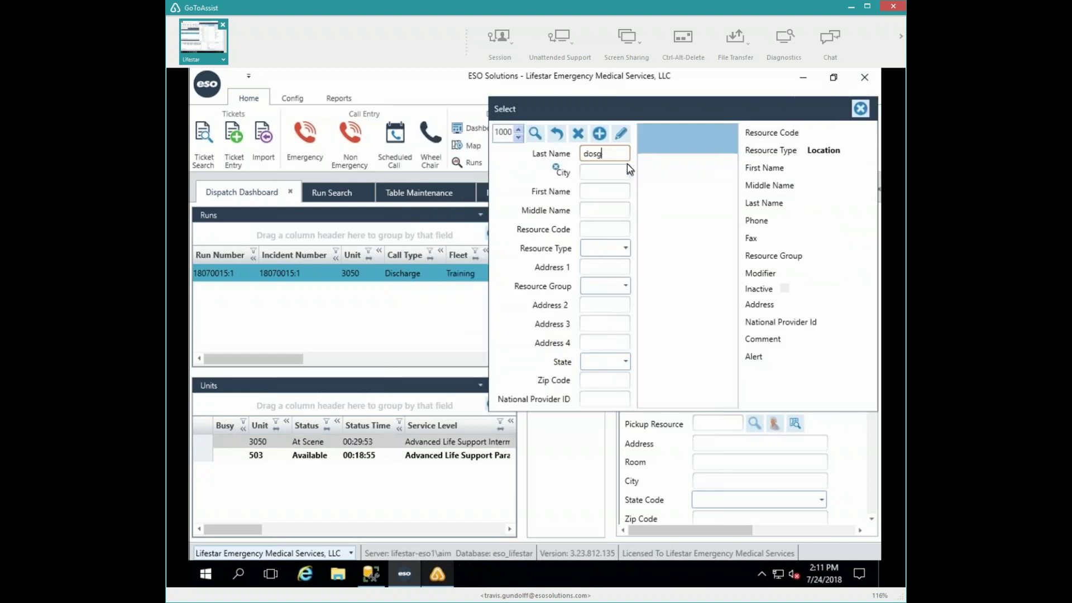
pyautogui.press('BackSpace')
pyautogui.press('BackSpace')
pyautogui.press('BackSpace')
pyautogui.write('odge')
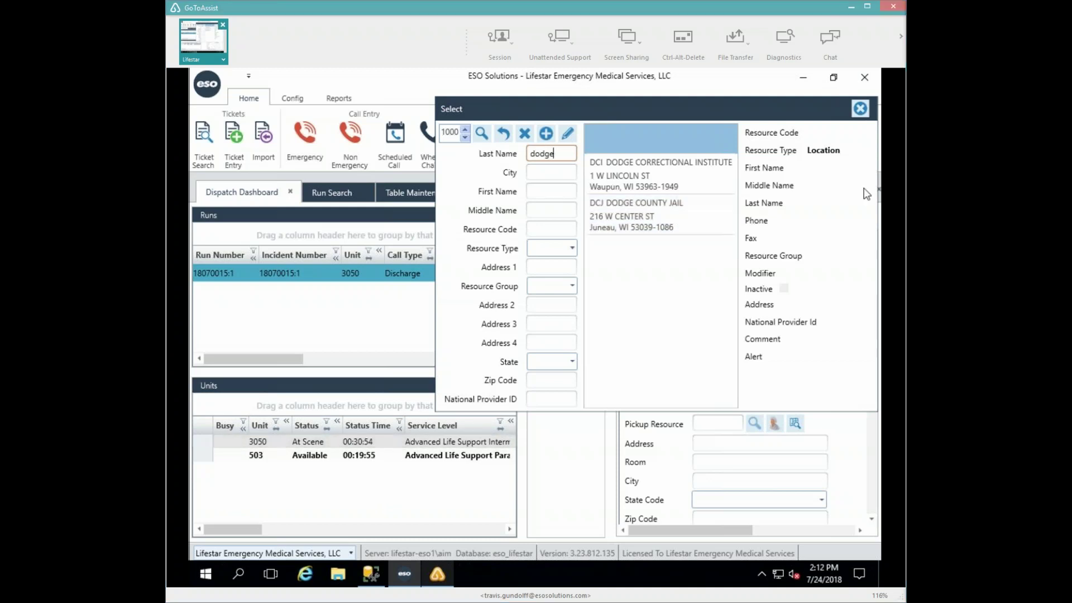
pyautogui.click(860, 112)
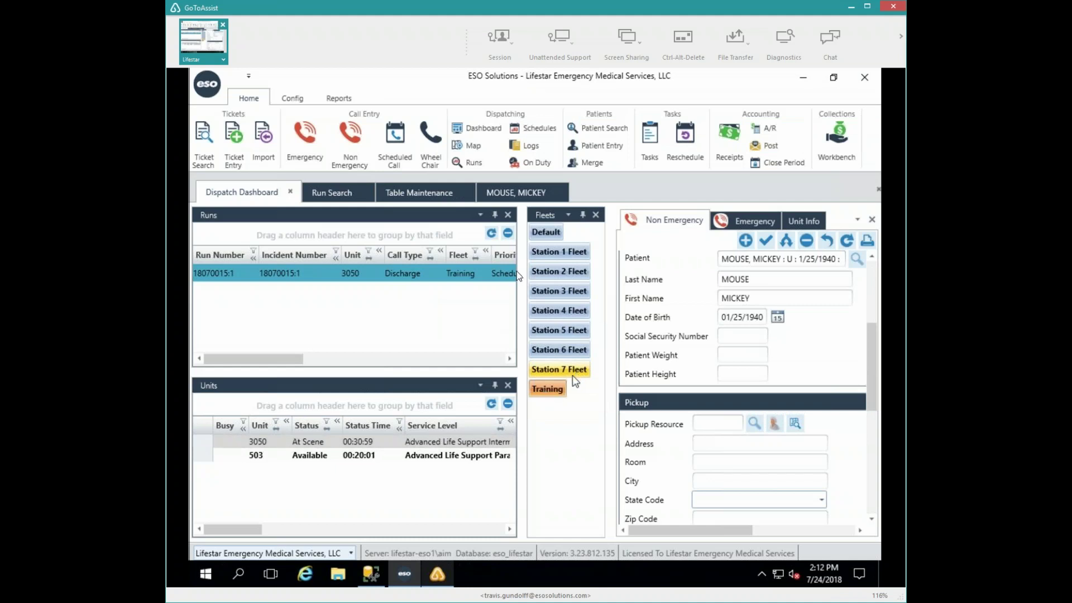
# - Reopen the patient's record on the Contact page, showing its single Default and Mailing address
pyautogui.click(505, 195)
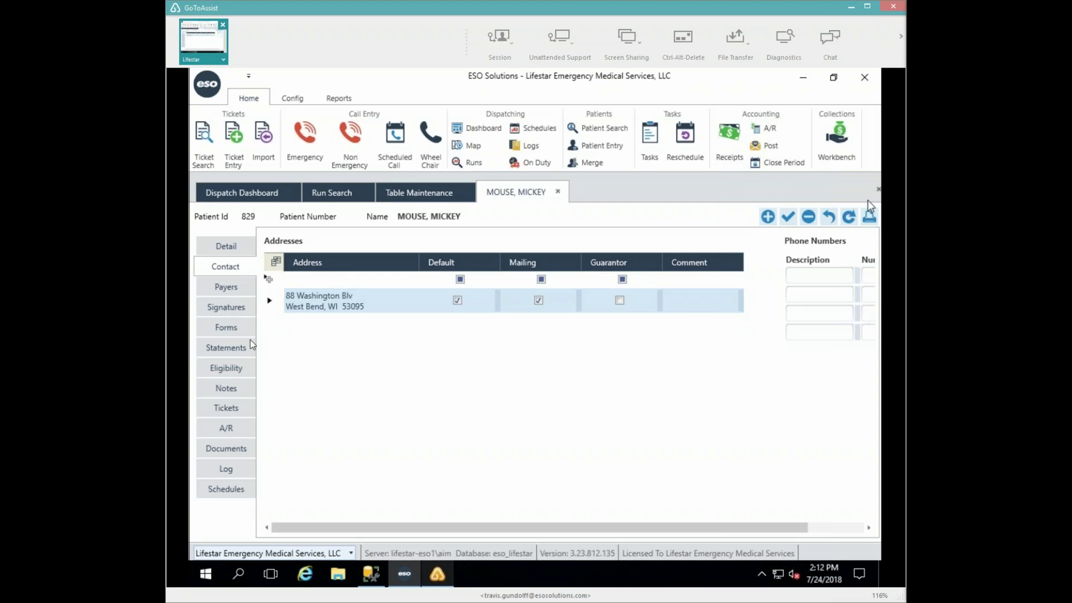
# - Add the alert 'Feet are way to big for his body. Trips a ton' to the patient and save
pyautogui.click(233, 392)
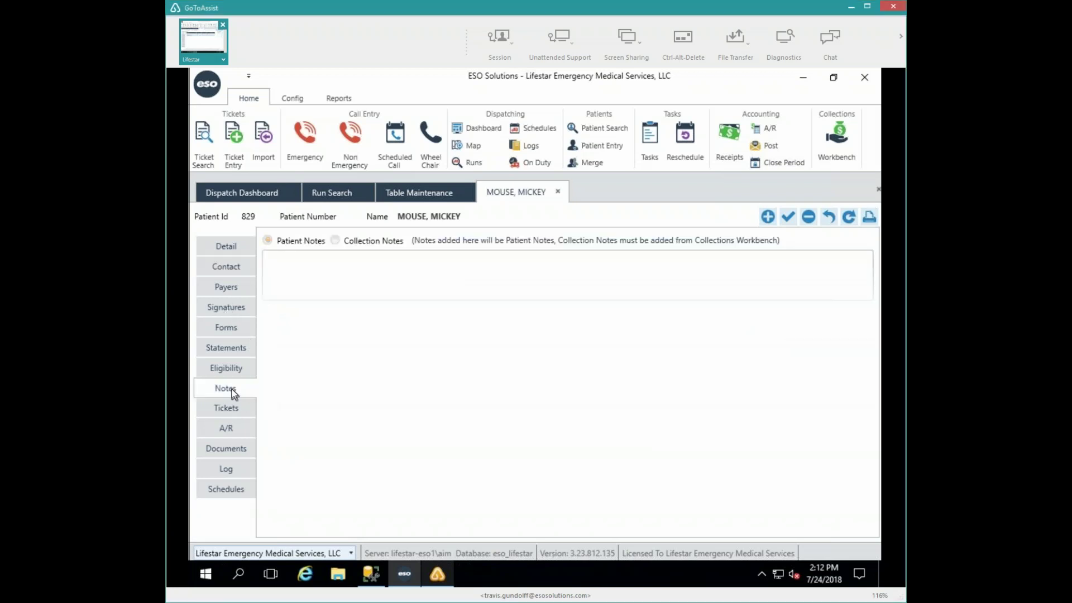
pyautogui.click(303, 268)
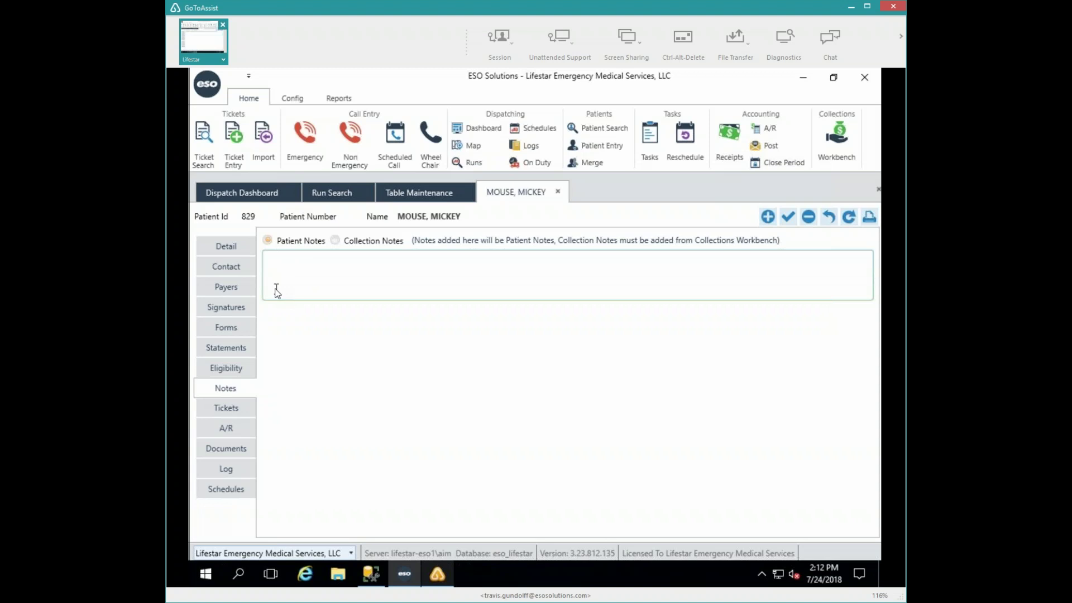
pyautogui.click(214, 247)
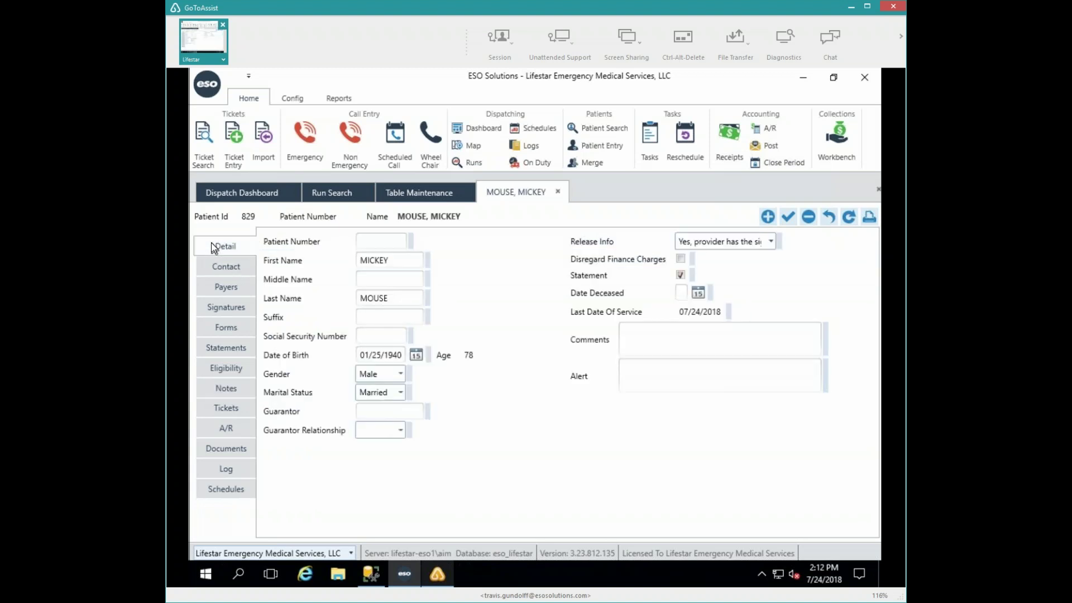
pyautogui.click(668, 371)
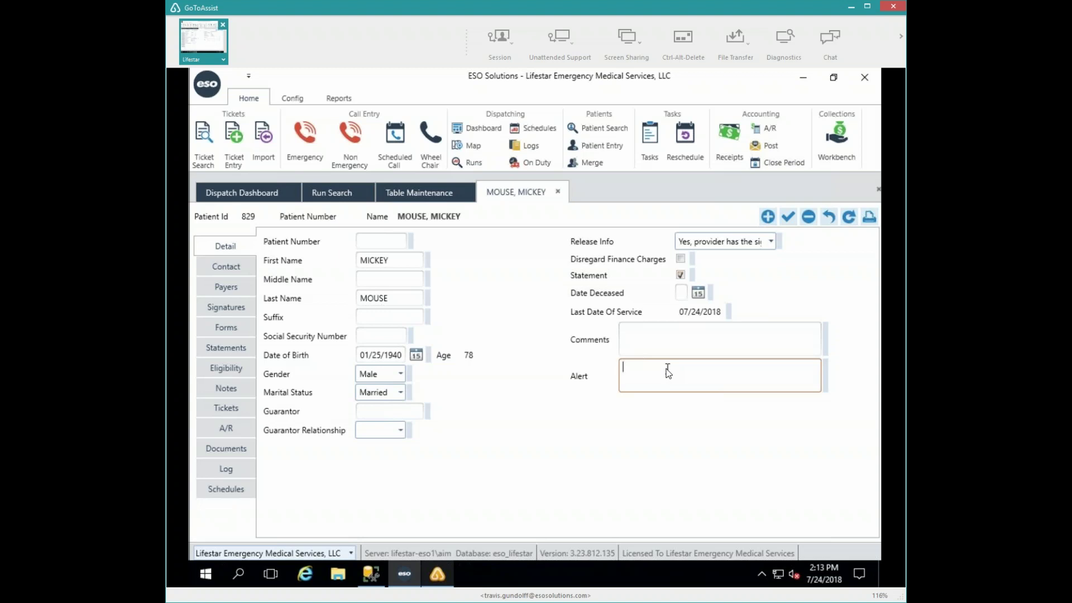
pyautogui.write('Feet are way to big for his b')
pyautogui.write('ody.  Trips a ton')
pyautogui.press('Tab')
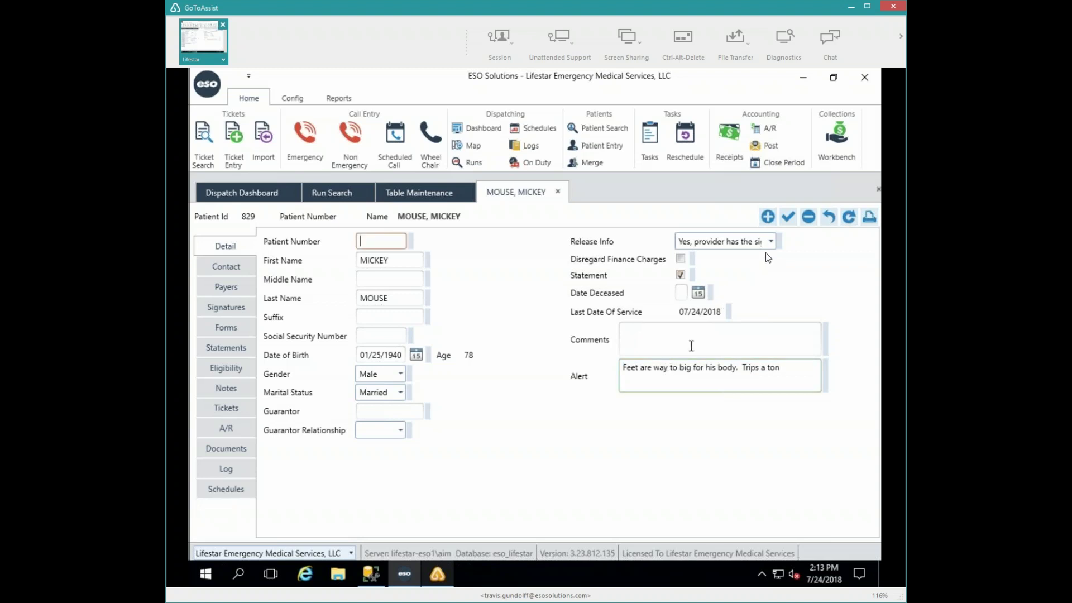
pyautogui.click(787, 219)
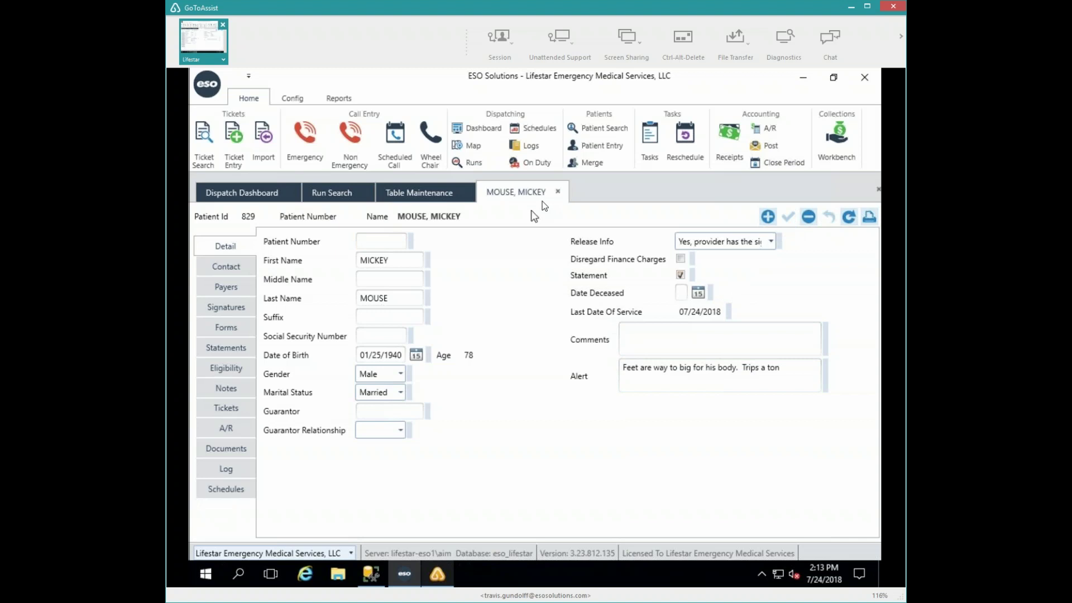
# - Go back to the Non Emergency call on the Dispatch Dashboard and scroll to Matching Patients
pyautogui.click(236, 266)
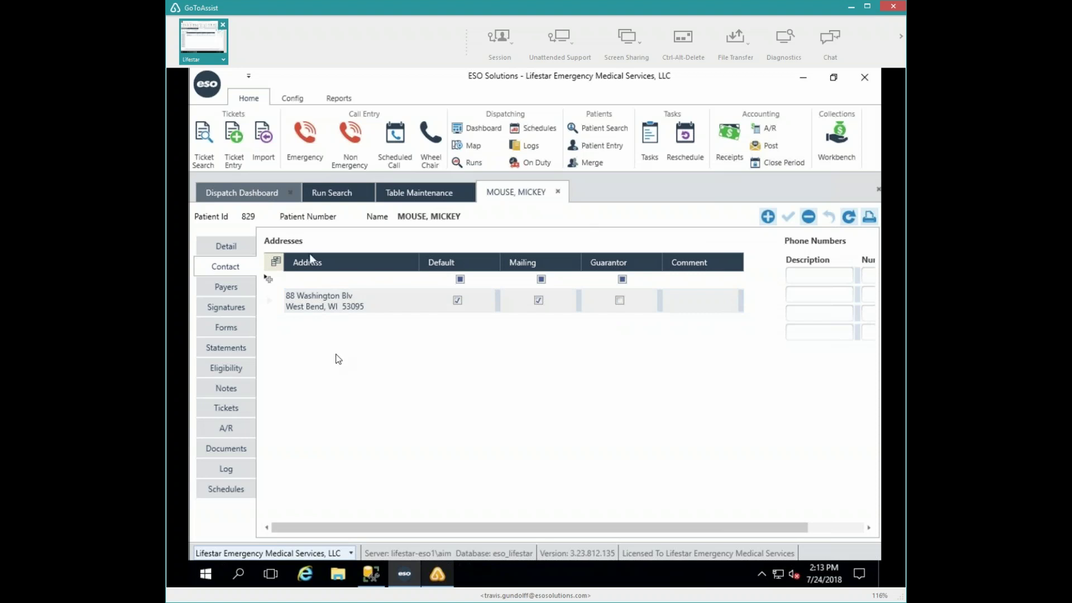
pyautogui.click(254, 193)
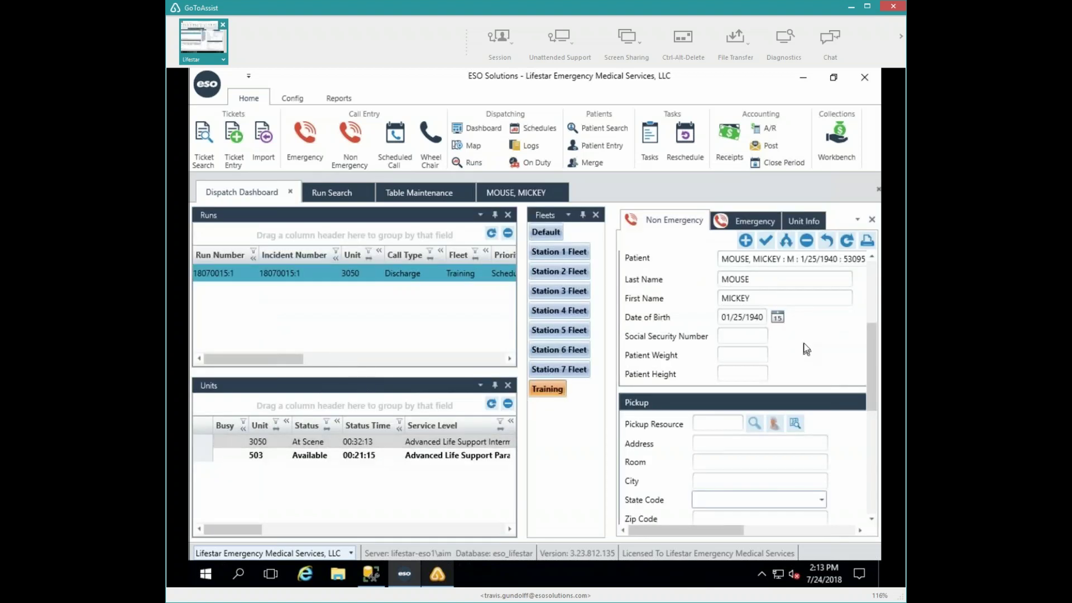
pyautogui.scroll(3, 802, 344)
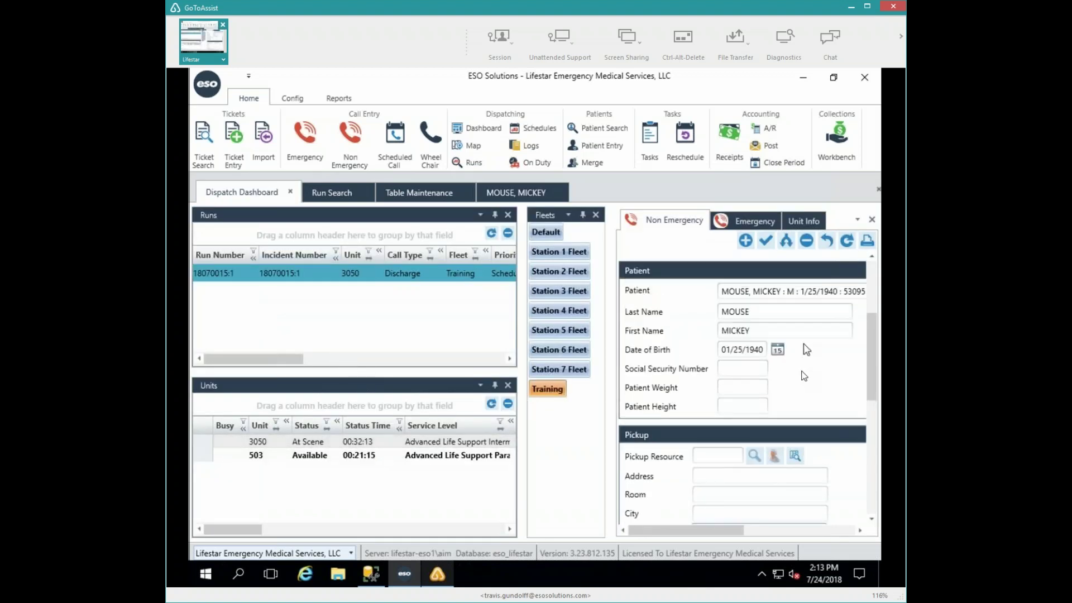
pyautogui.click(779, 529)
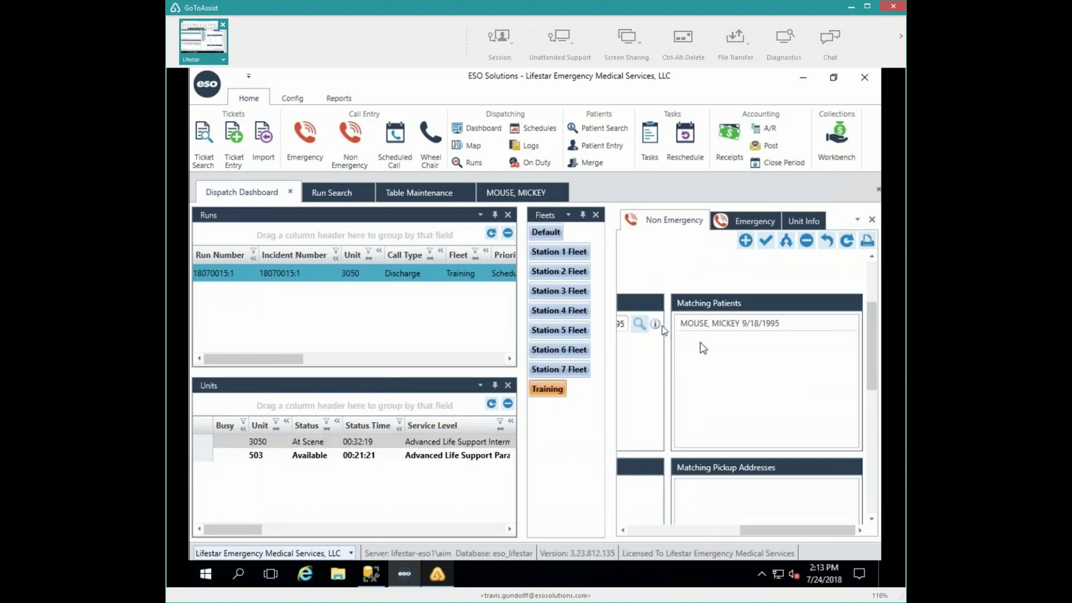
pyautogui.moveTo(656, 323)
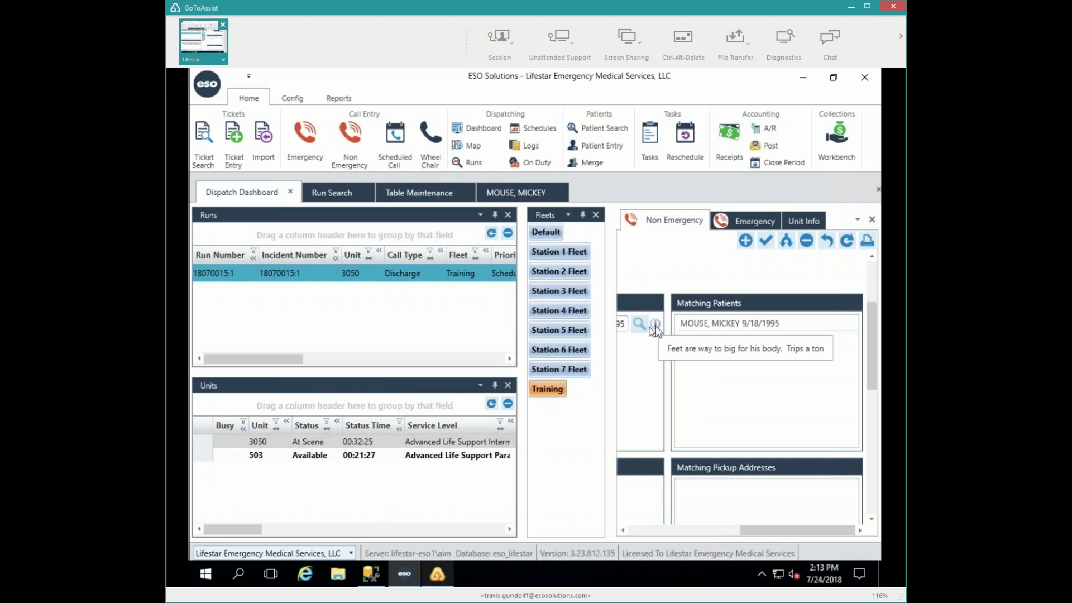
# - Clear the call's patient, search last name 'mouse', and attach the 1/25/1940 record
pyautogui.click(658, 531)
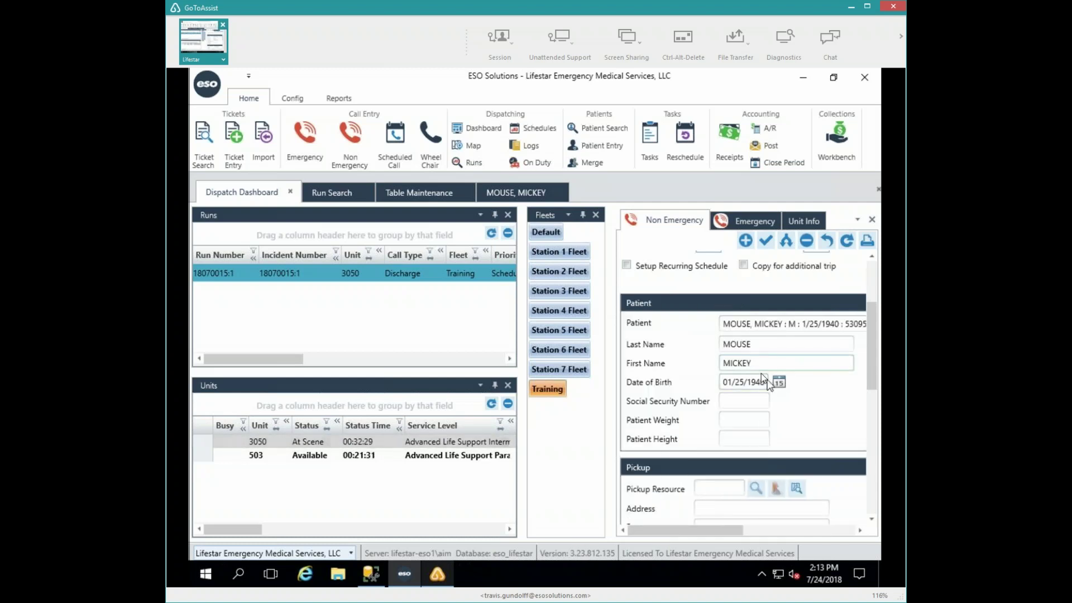
pyautogui.click(777, 324)
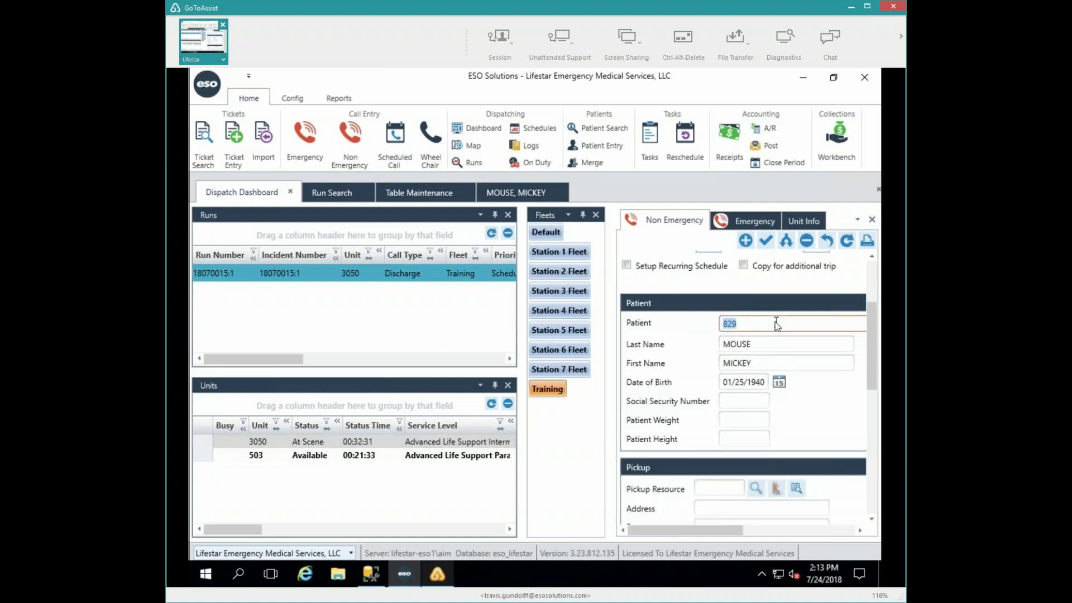
pyautogui.press('BackSpace')
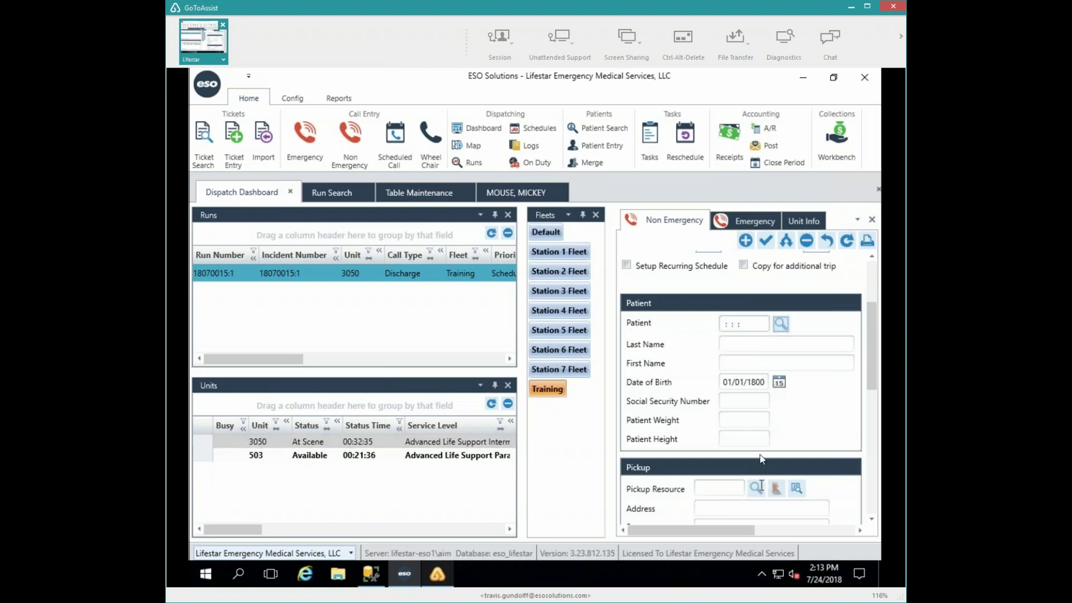
pyautogui.click(748, 344)
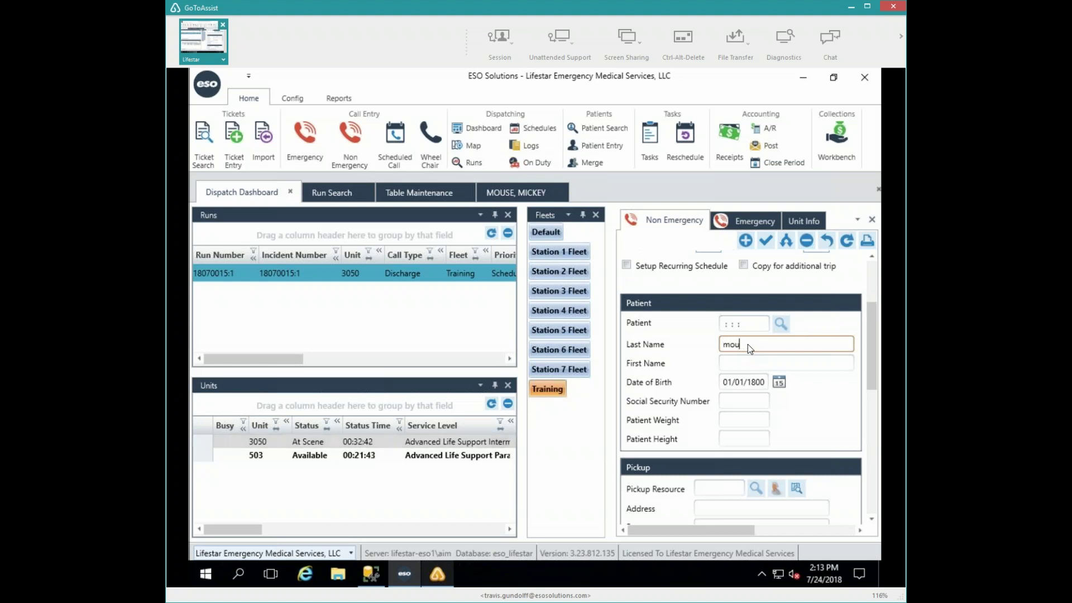
pyautogui.write('mouse')
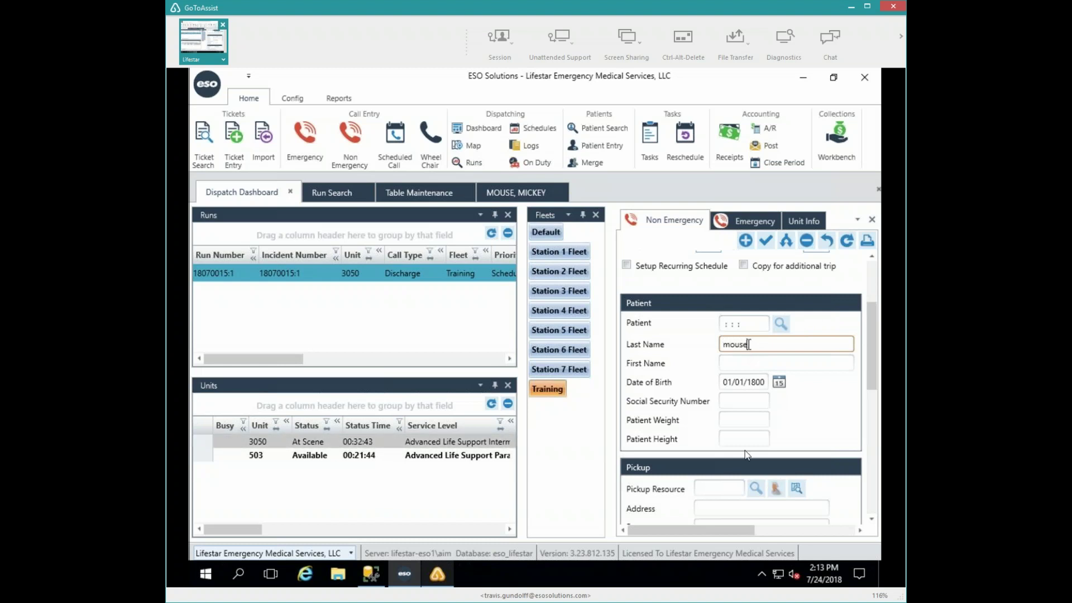
pyautogui.press('Tab')
pyautogui.click(788, 530)
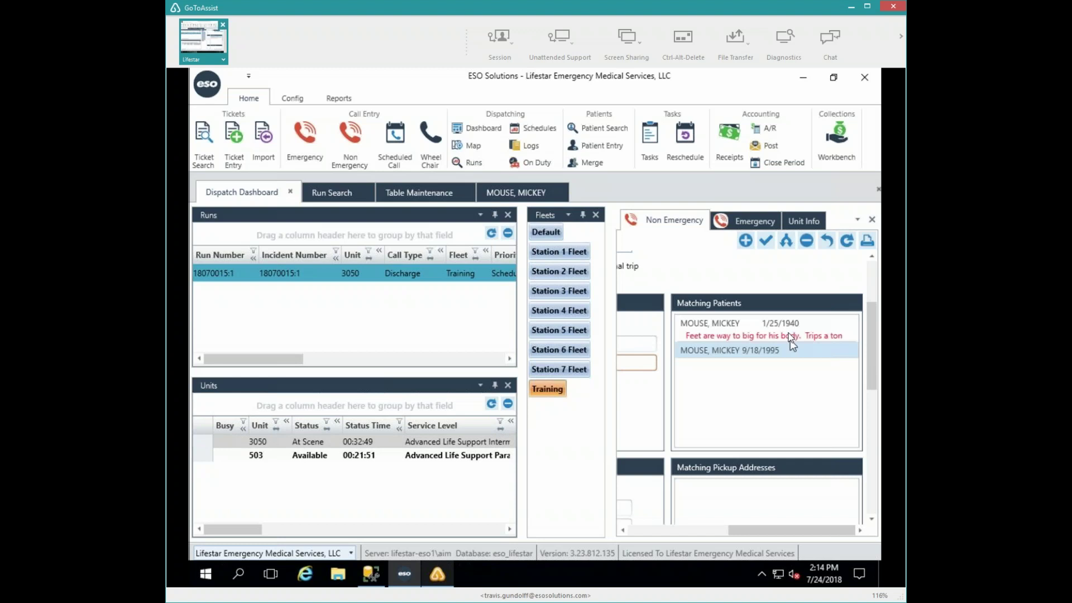
pyautogui.click(826, 336)
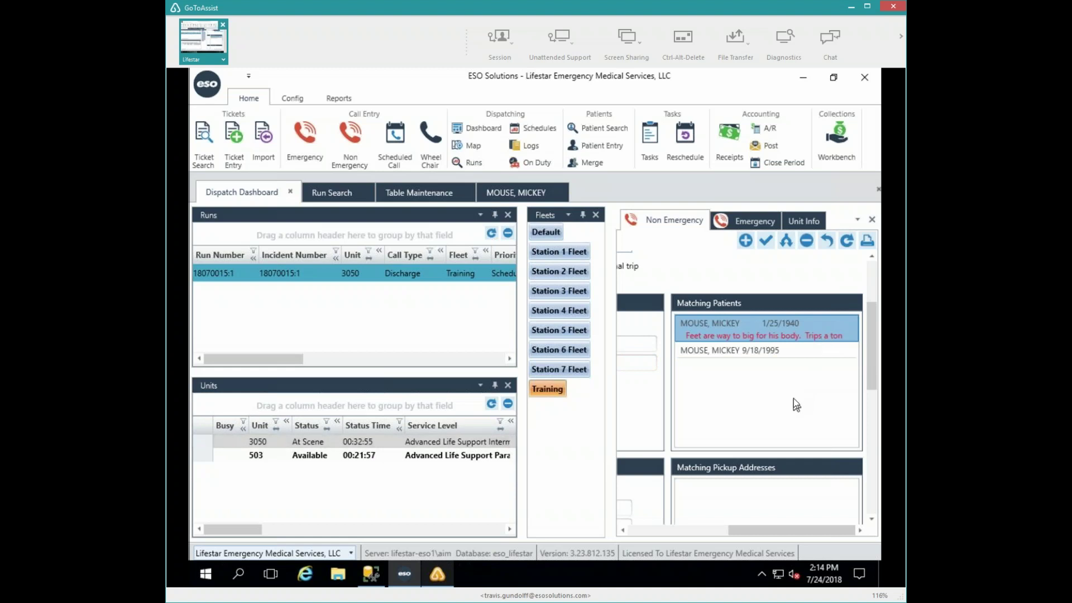
pyautogui.doubleClick(794, 334)
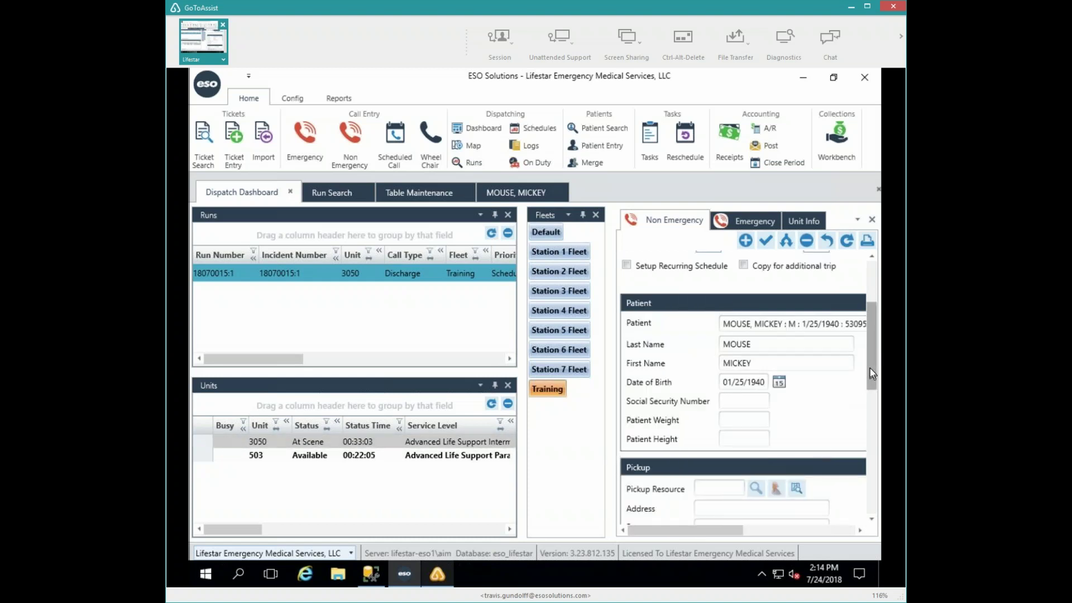
pyautogui.scroll(-1, 870, 371)
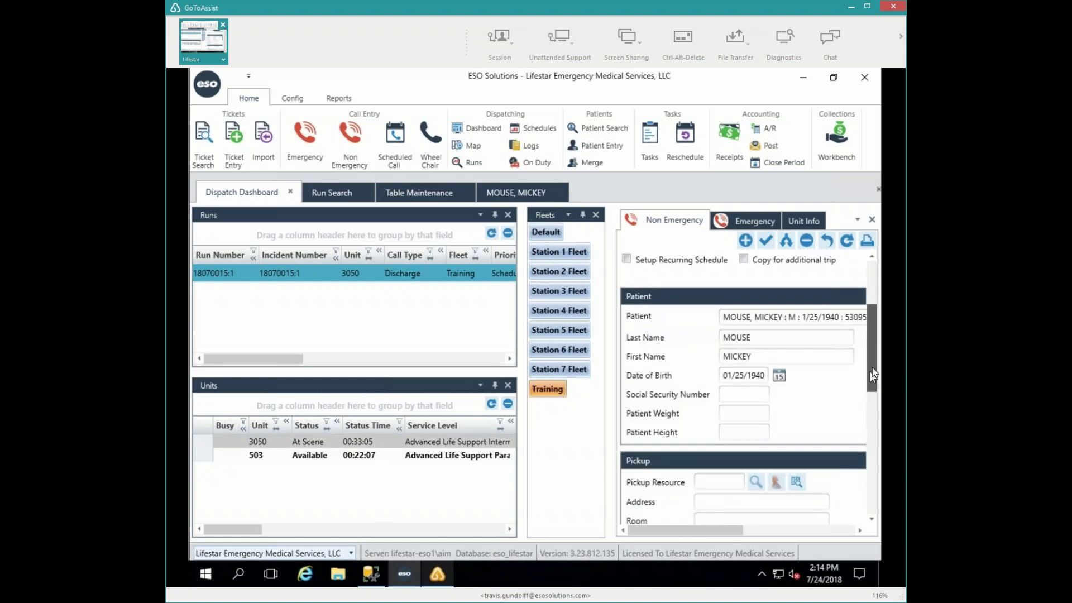
pyautogui.scroll(5, 874, 349)
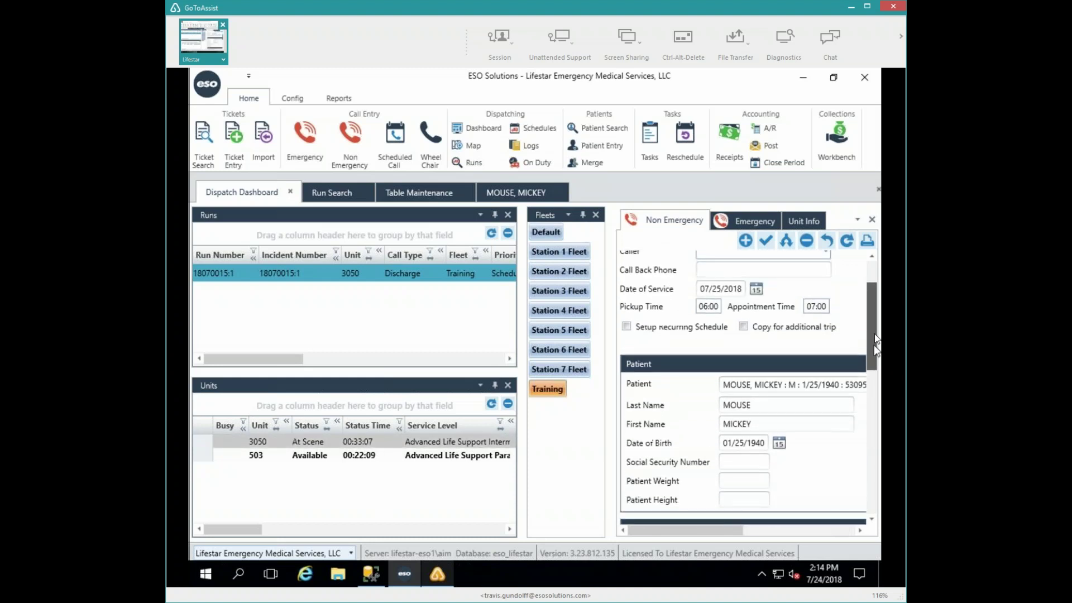
pyautogui.scroll(2, 874, 342)
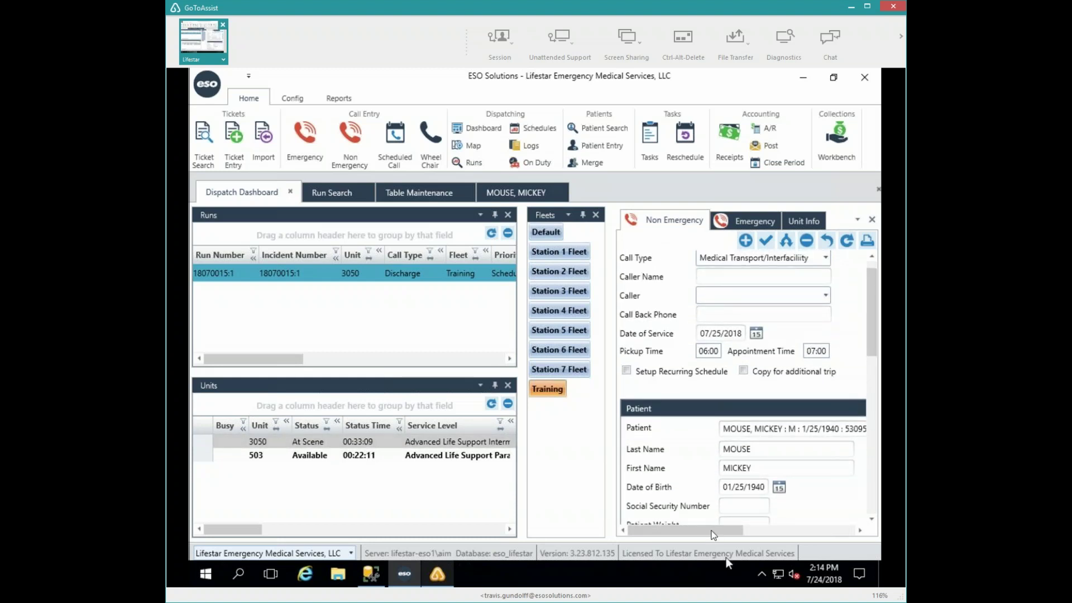
pyautogui.moveTo(714, 535); pyautogui.dragTo(797, 533)
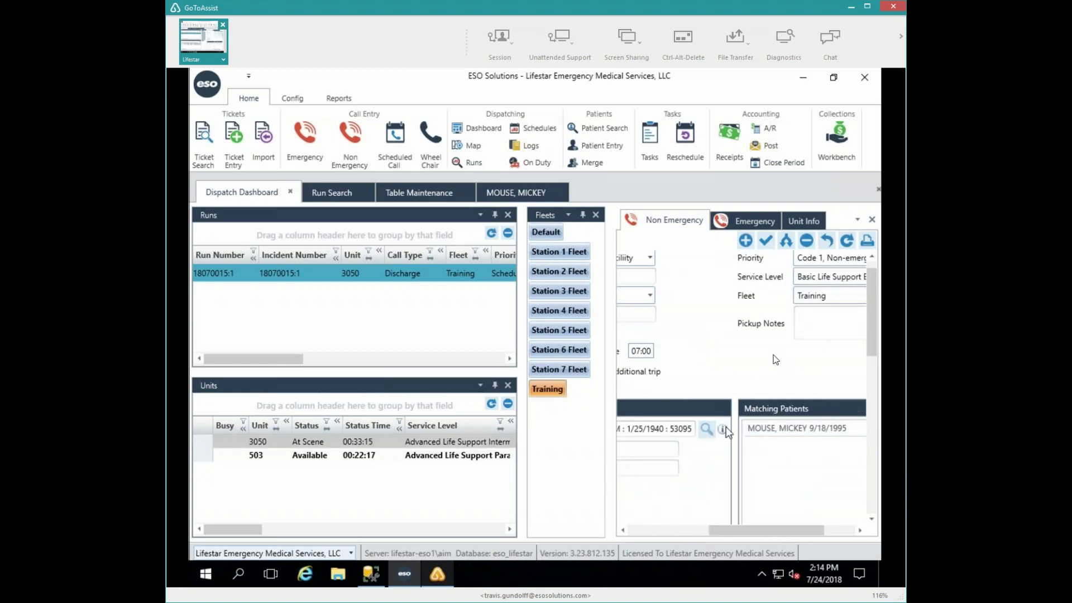
pyautogui.click(806, 323)
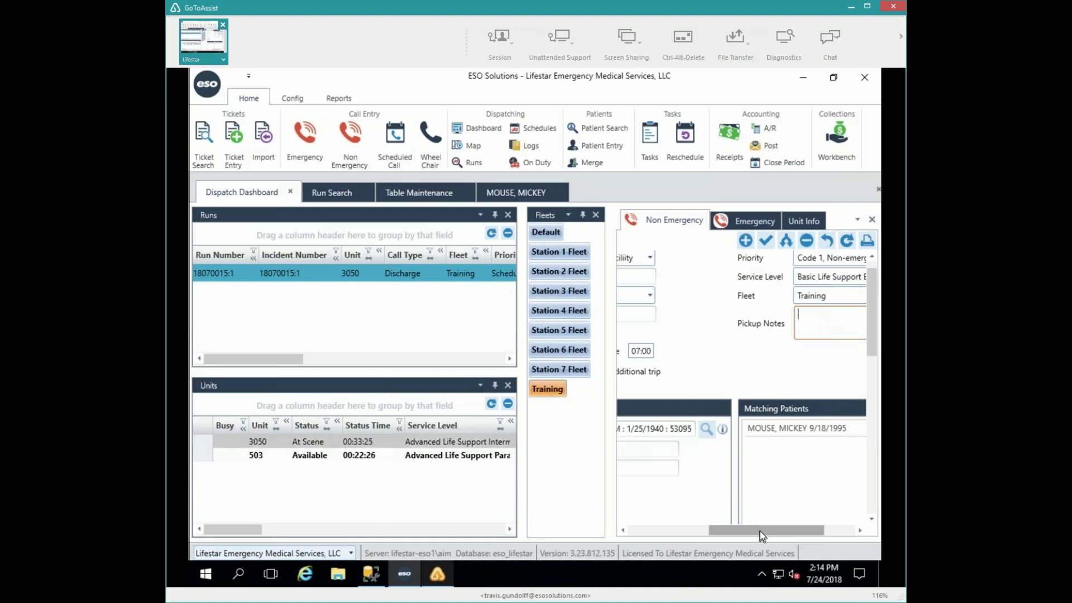
pyautogui.moveTo(761, 534); pyautogui.dragTo(621, 538)
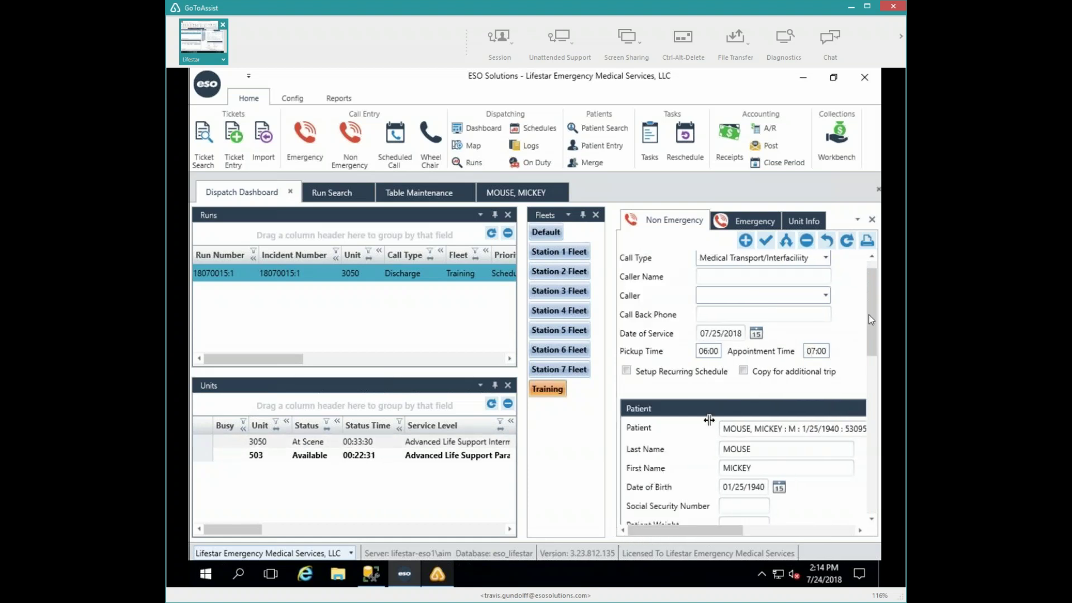
pyautogui.moveTo(869, 316); pyautogui.dragTo(867, 406)
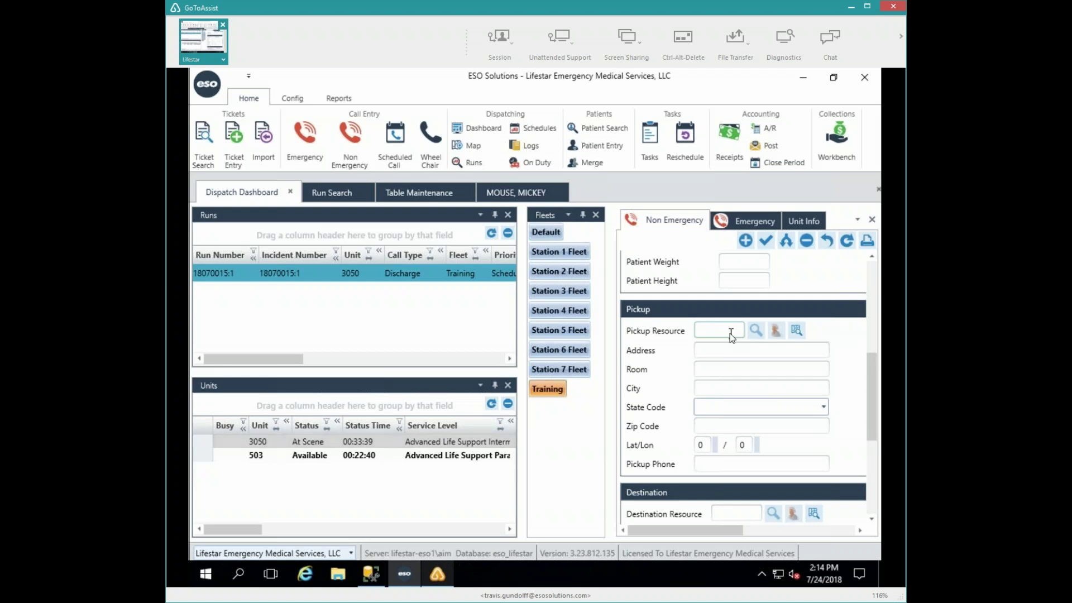
# - Copy the patient's home address into Pickup and bring up the Destination Resource lookup
pyautogui.click(775, 331)
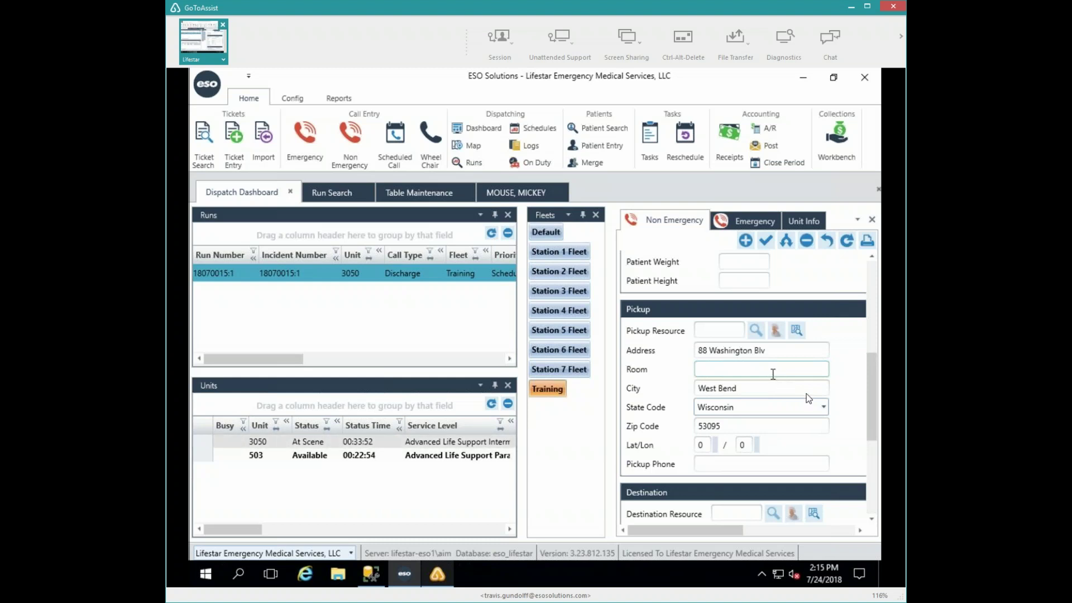
pyautogui.click(773, 513)
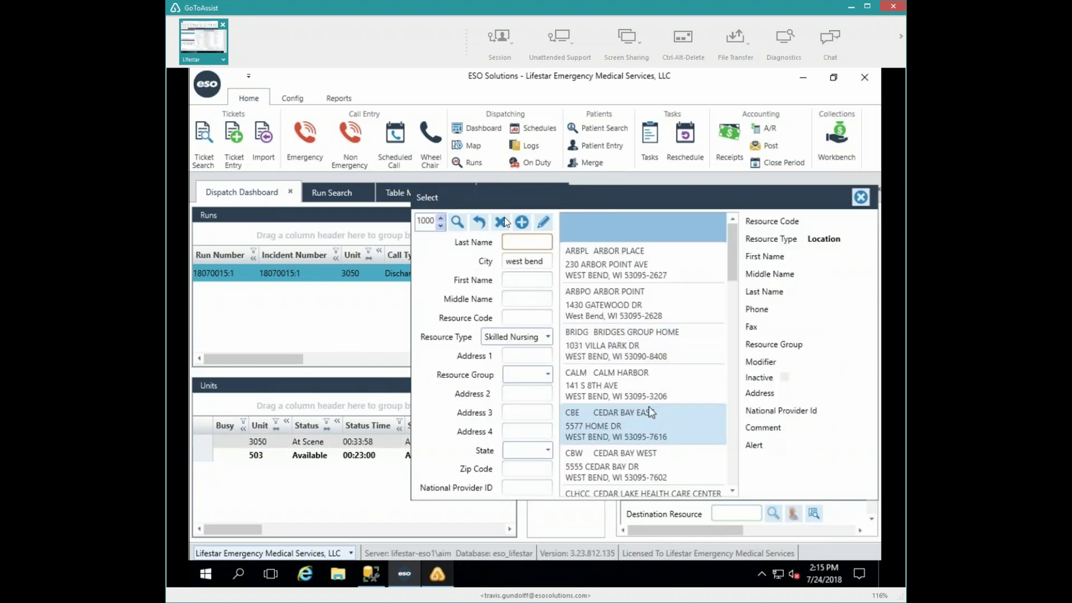
# - Clear the City filter, set Resource Type to Location, search 'dial' and choose DDMIL: DAVITA DIALYSIS
pyautogui.press('Tab')
pyautogui.press('BackSpace')
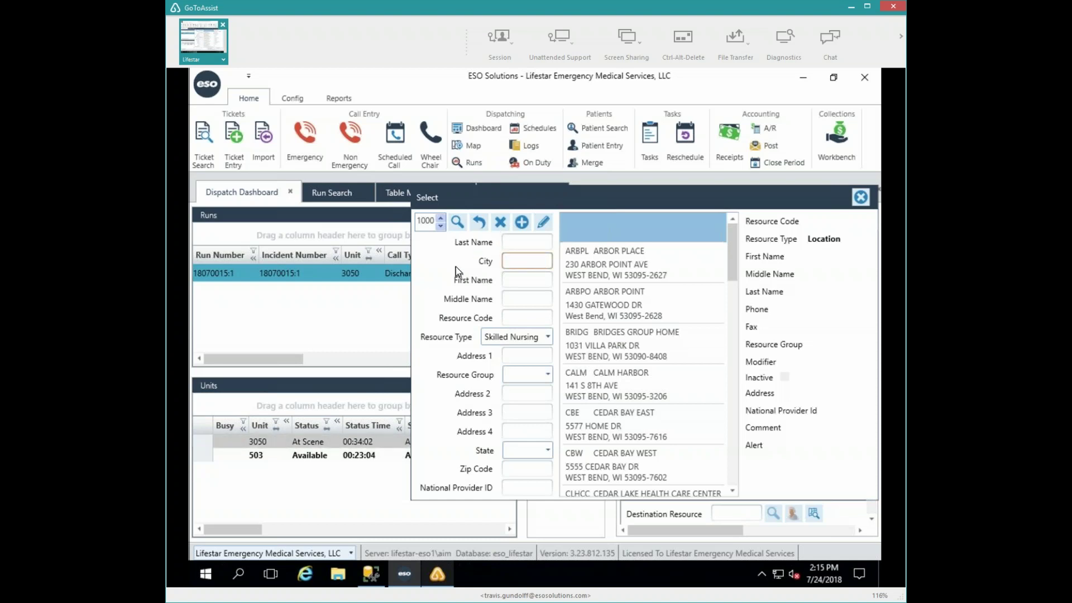
pyautogui.press('Tab')
pyautogui.press('Tab')
pyautogui.press('Tab')
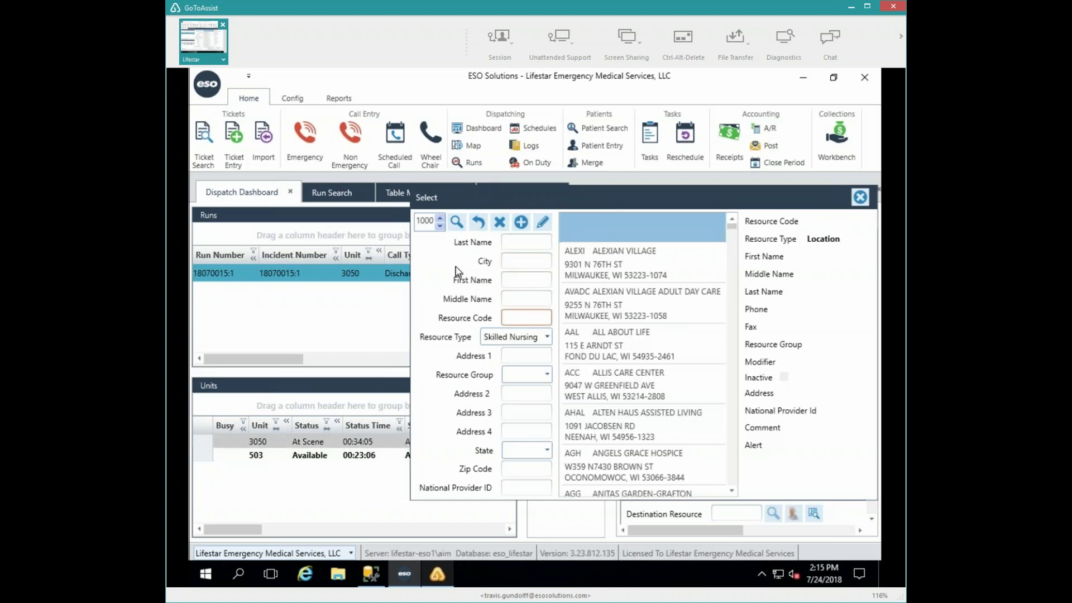
pyautogui.press('Tab')
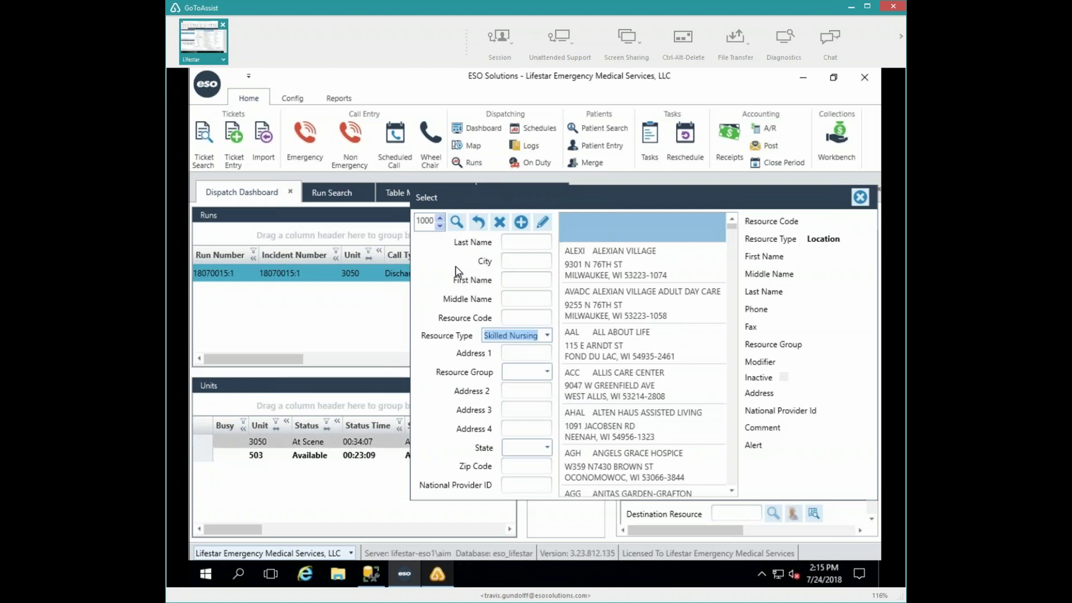
pyautogui.press('Up')
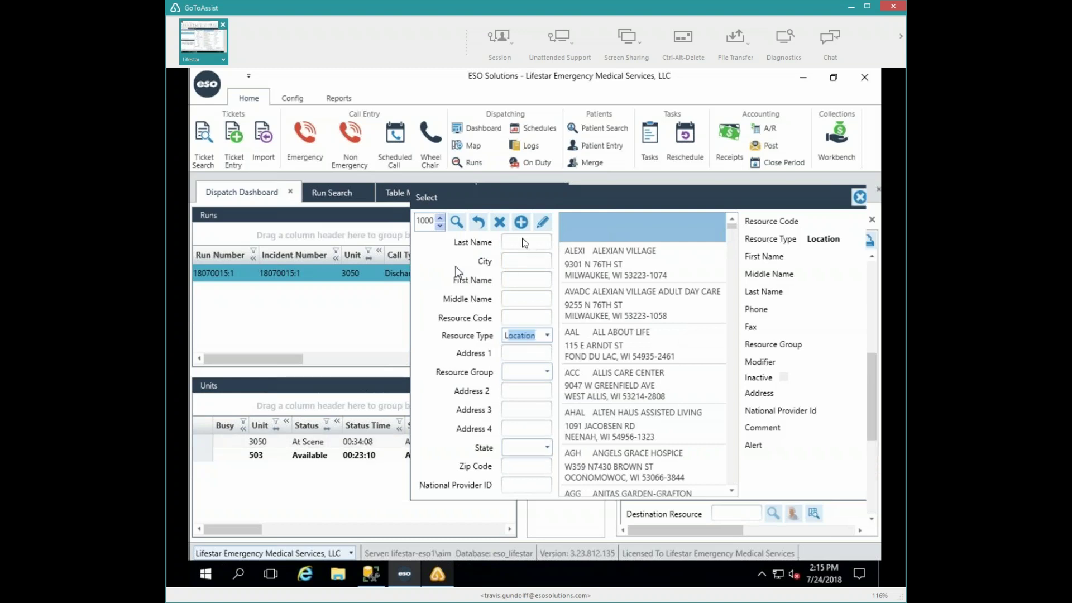
pyautogui.click(524, 240)
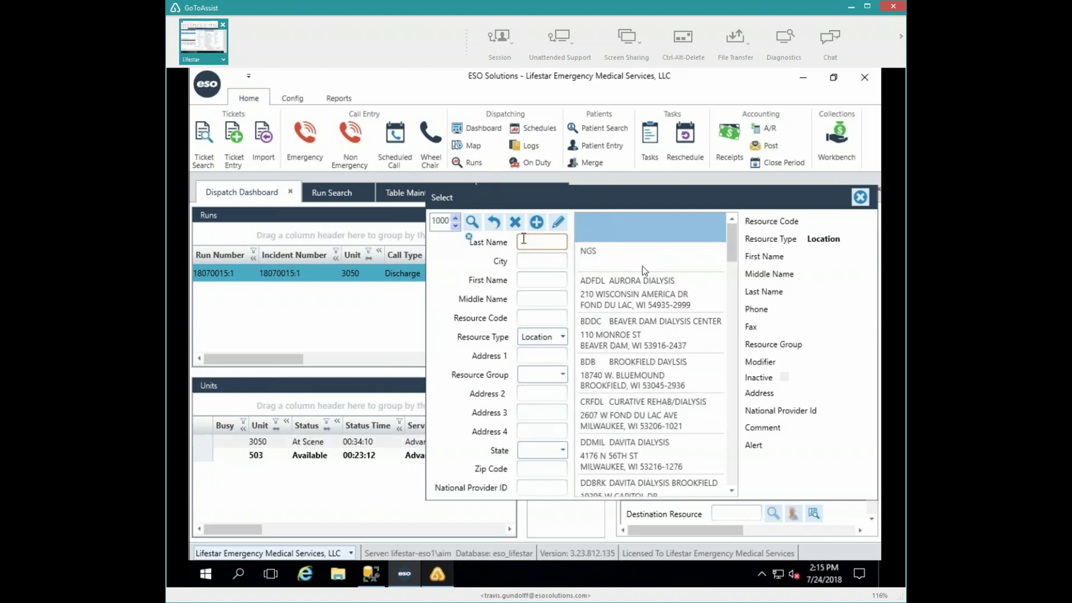
pyautogui.write('dial')
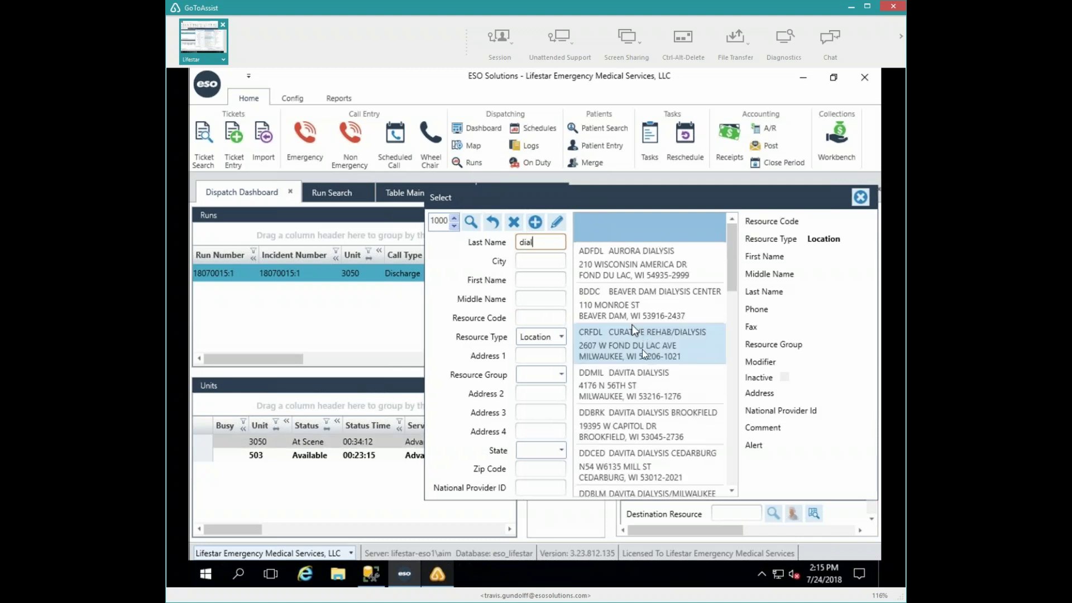
pyautogui.click(631, 385)
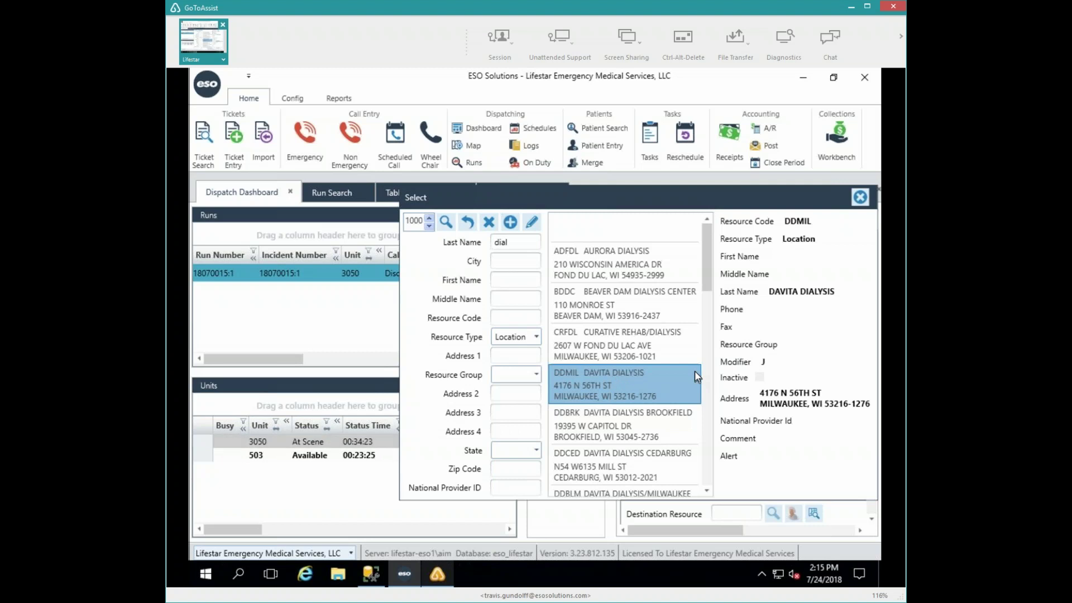
pyautogui.doubleClick(611, 385)
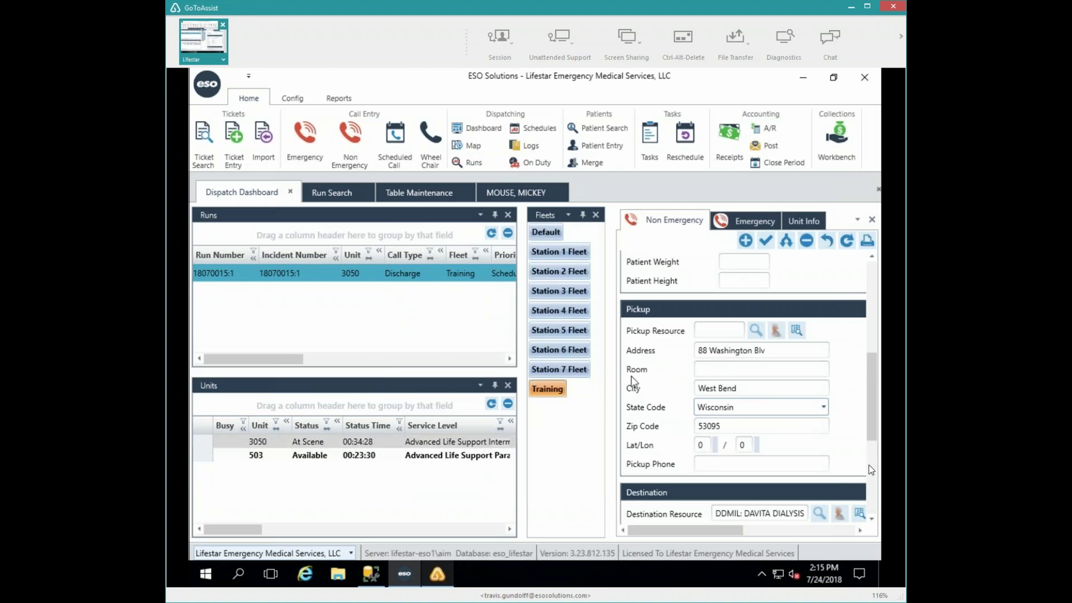
# - Review the Non Emergency form fields and save the dialysis call
pyautogui.click(872, 273)
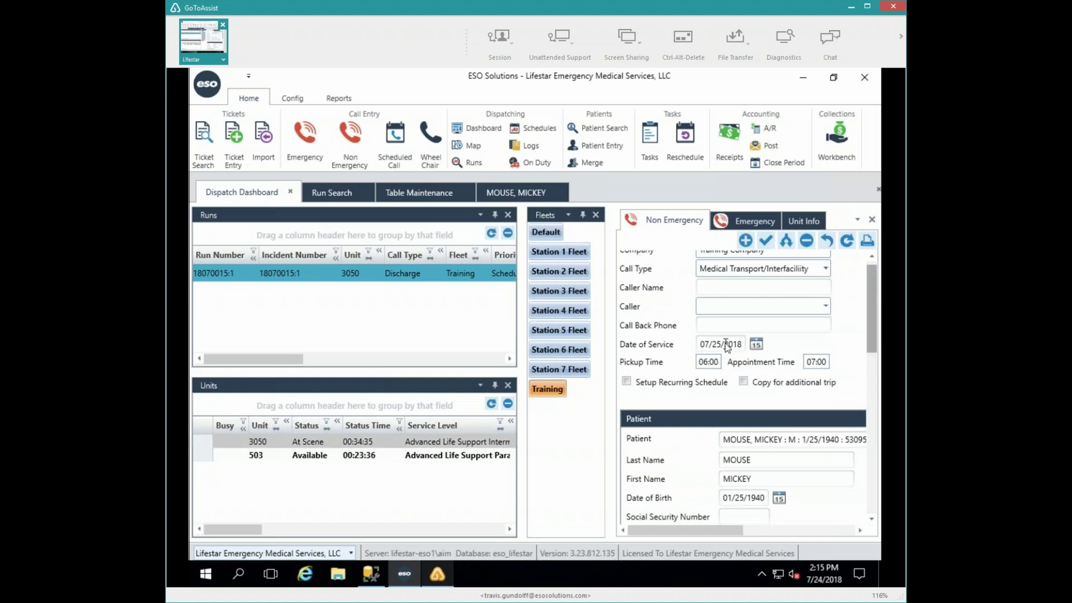
pyautogui.click(766, 239)
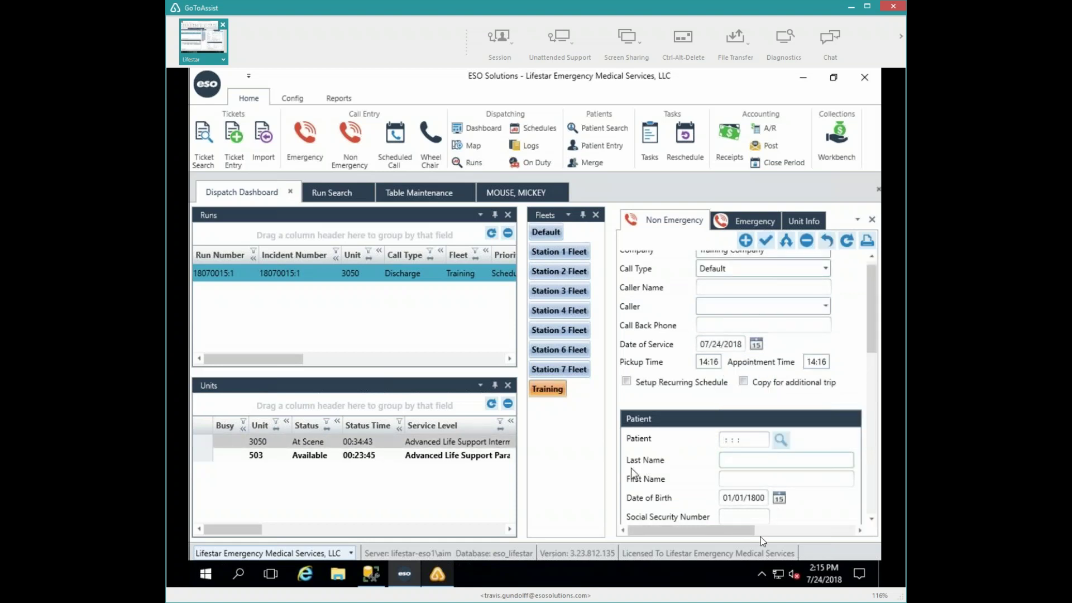
pyautogui.click(783, 529)
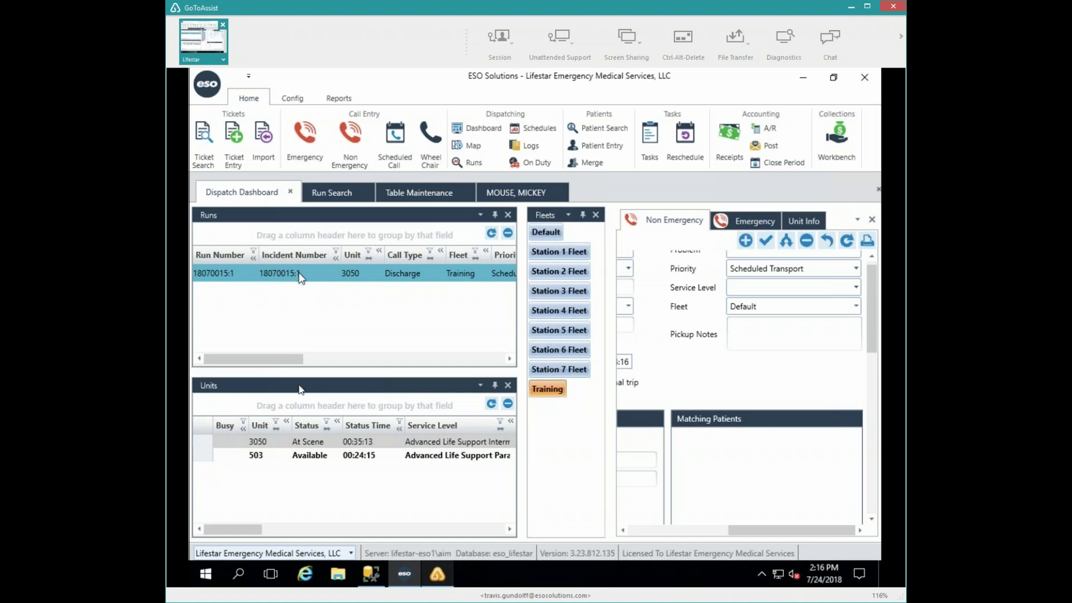
# - Set unit 3050 to Depart Scene, accept its odometer reading, and switch to Run Search
pyautogui.click(265, 441)
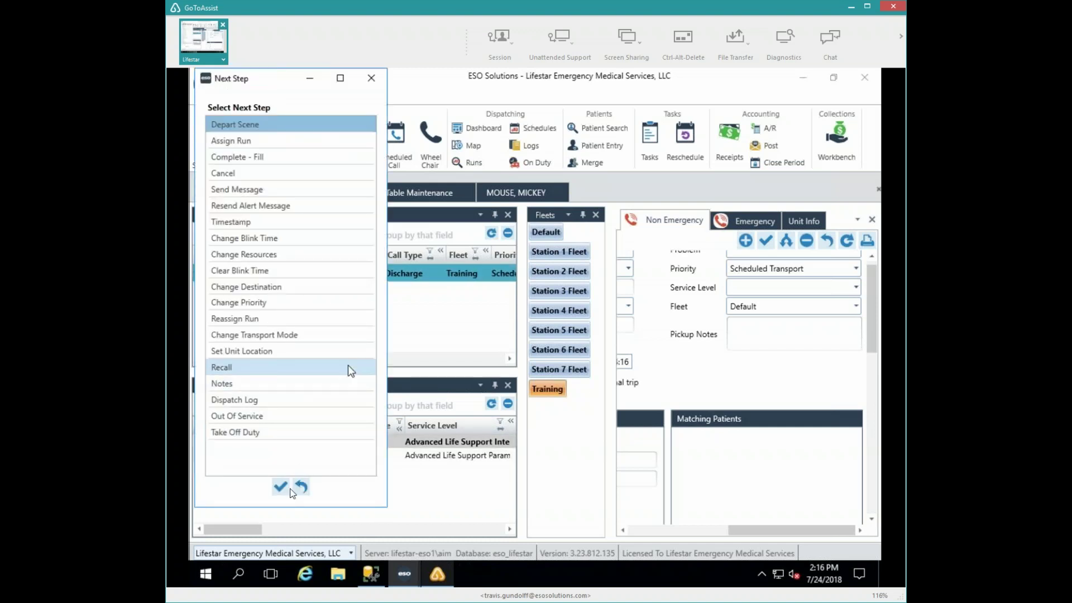
pyautogui.click(281, 486)
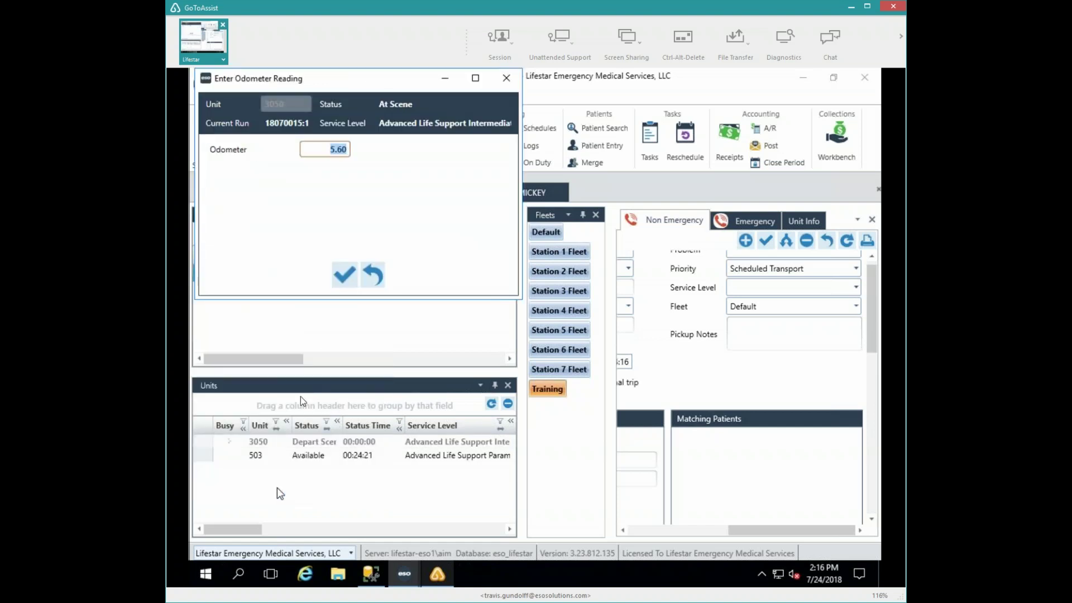
pyautogui.click(344, 285)
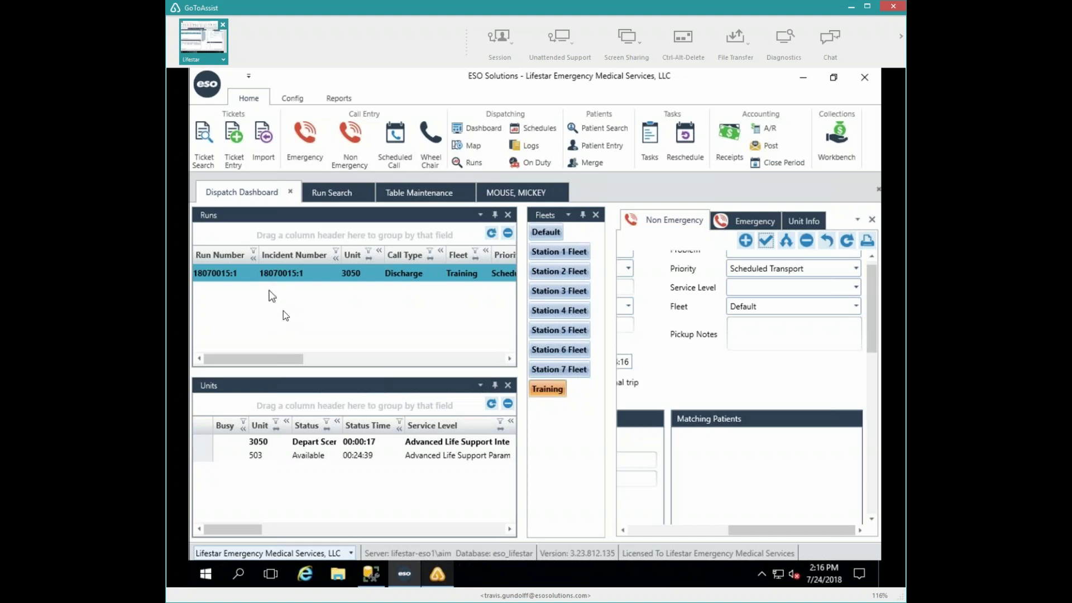
pyautogui.click(323, 193)
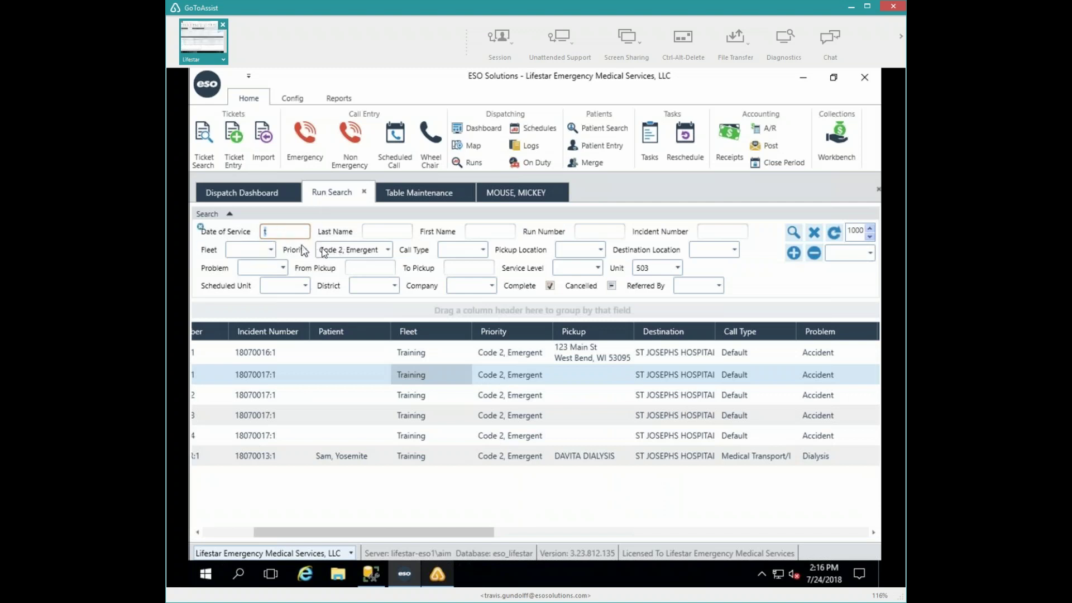
# - Clear the run filters and search runs with date of service 7/26 and Complete unchecked
pyautogui.click(815, 231)
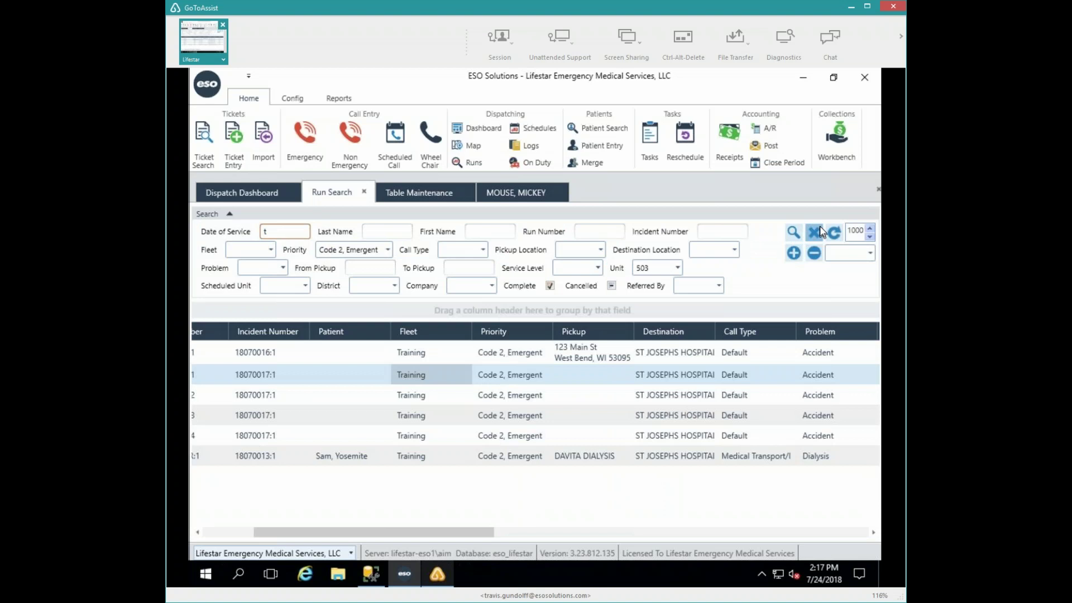
pyautogui.click(289, 231)
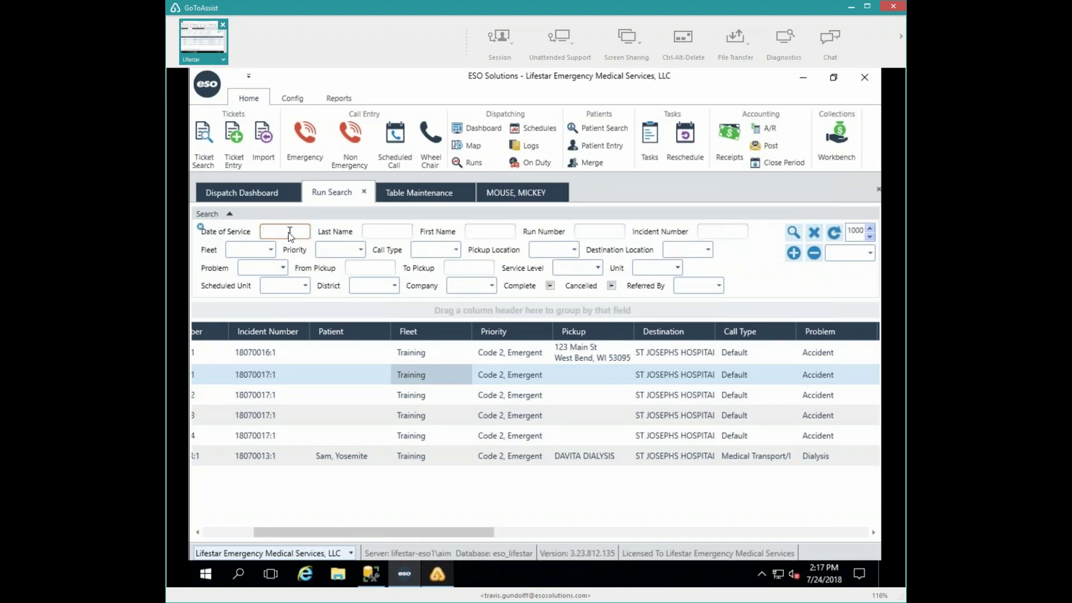
pyautogui.write('7/26')
pyautogui.click(792, 233)
pyautogui.click(550, 285)
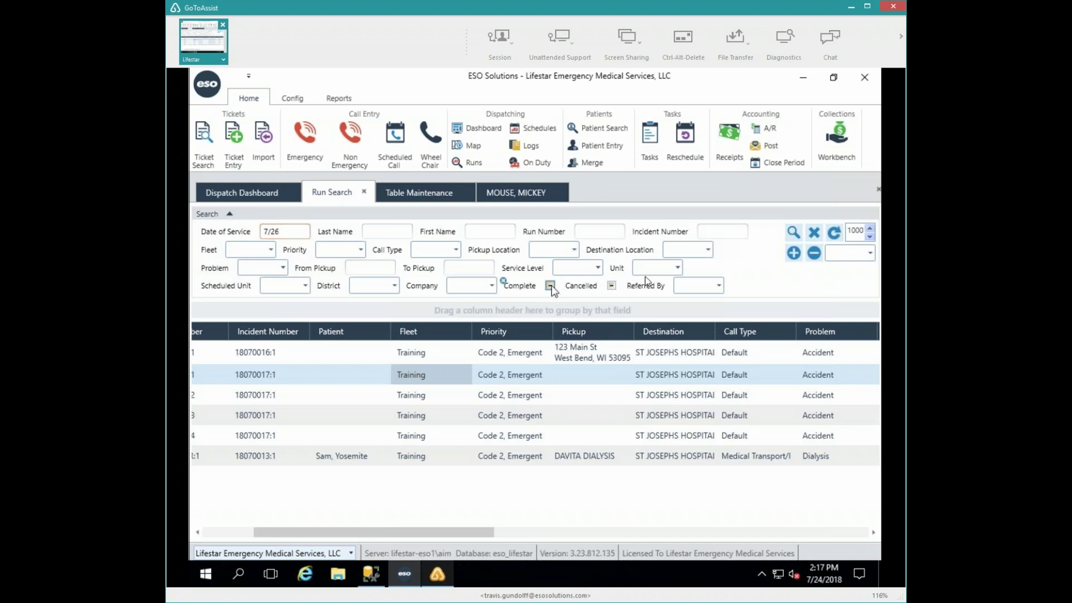
pyautogui.click(793, 232)
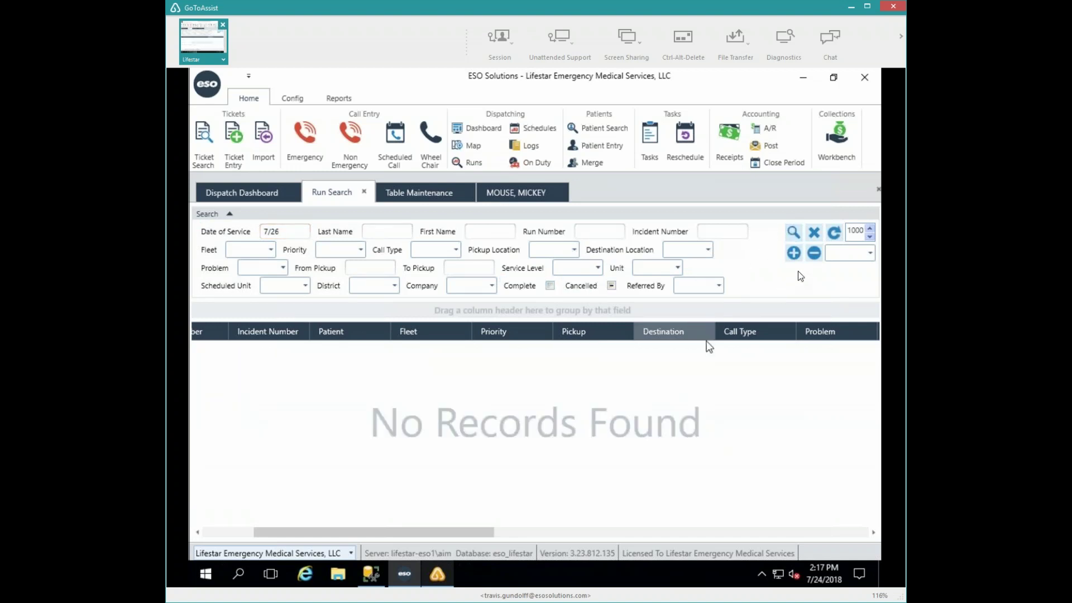
# - Correct the service date to 7/25 and review run 18070018:1 to DAVITA DIALYSIS
pyautogui.click(294, 230)
pyautogui.press('BackSpace')
pyautogui.write('5')
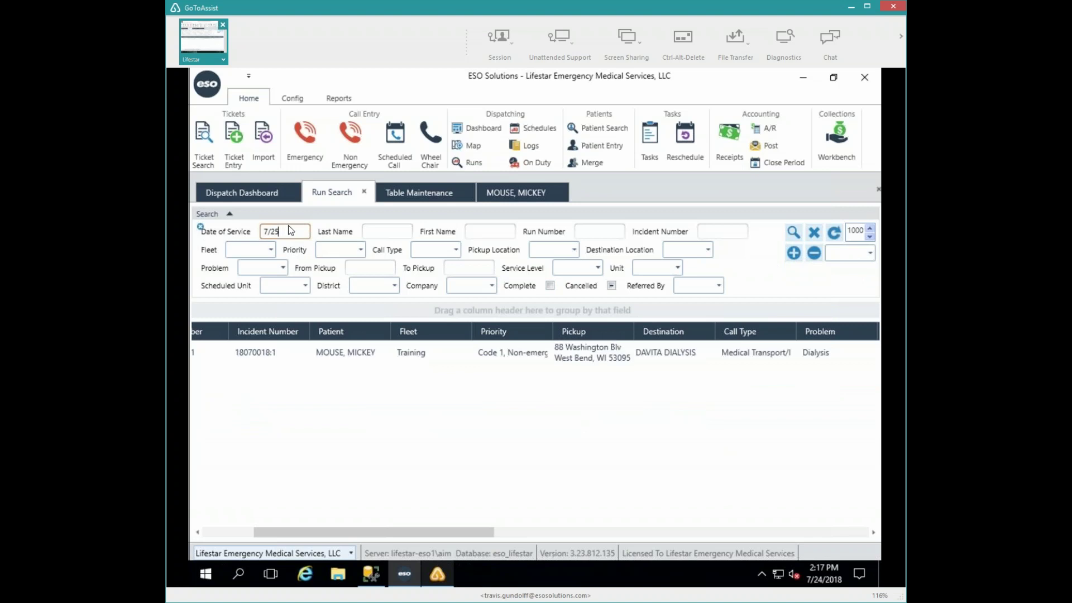
pyautogui.click(240, 532)
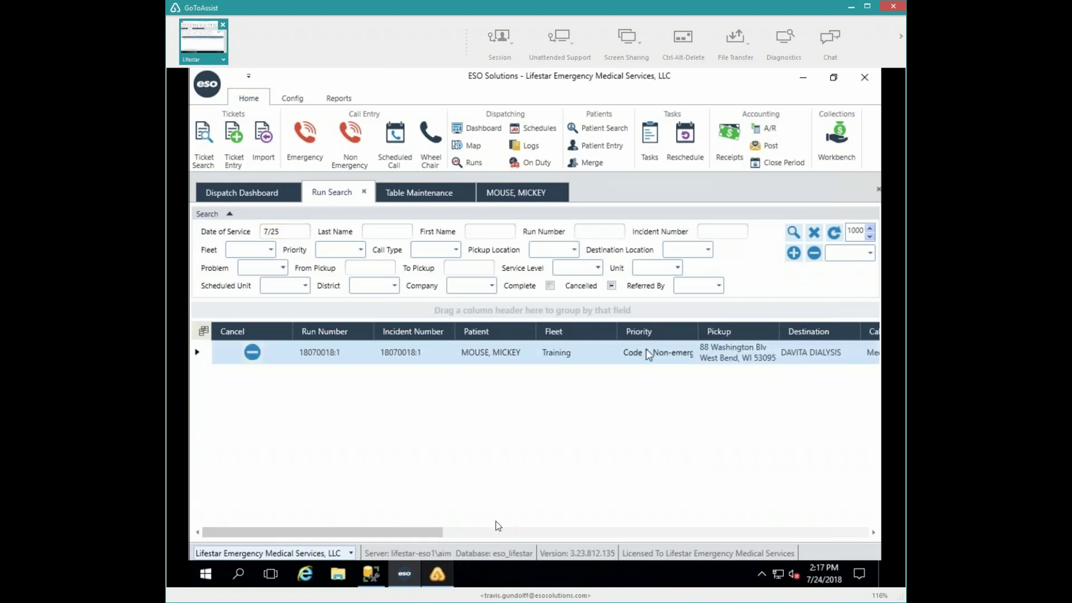
pyautogui.moveTo(430, 529); pyautogui.dragTo(506, 525)
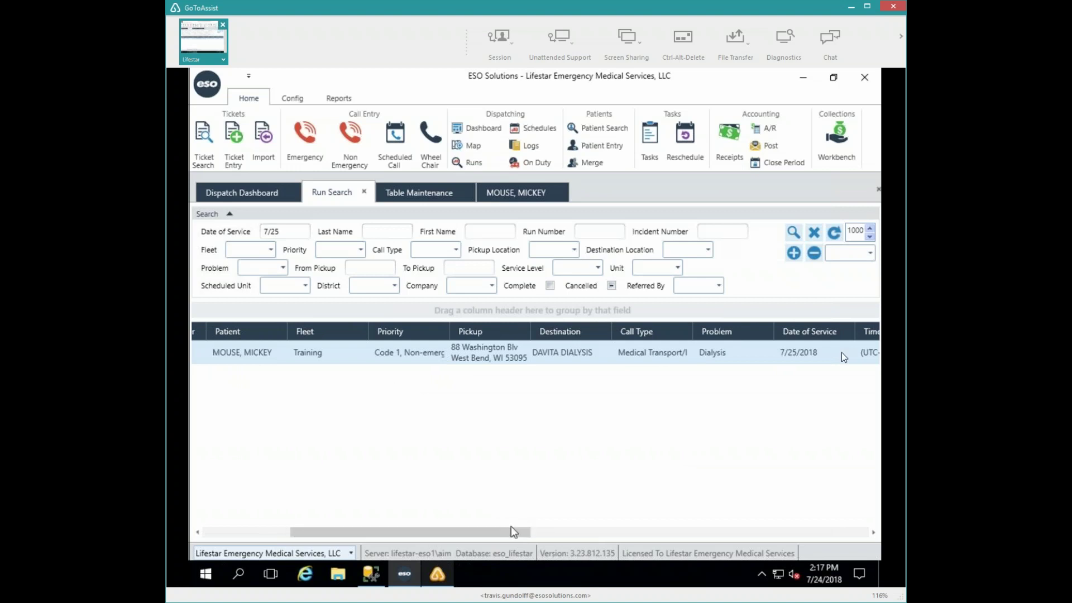
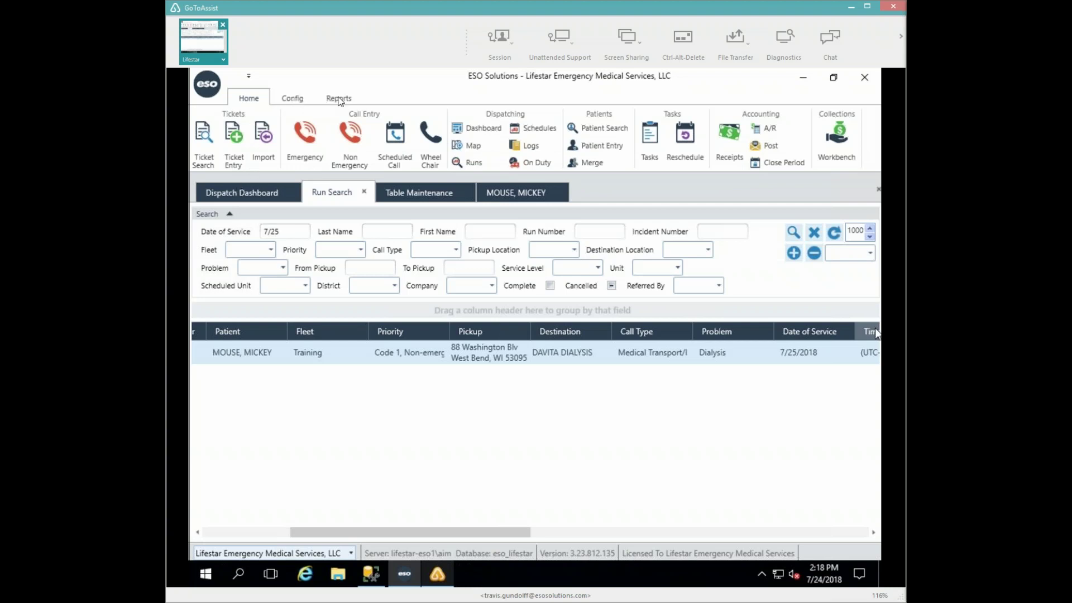
# - Start a new blank Scheduled Call from the Call Entry options on the Home ribbon
pyautogui.click(339, 99)
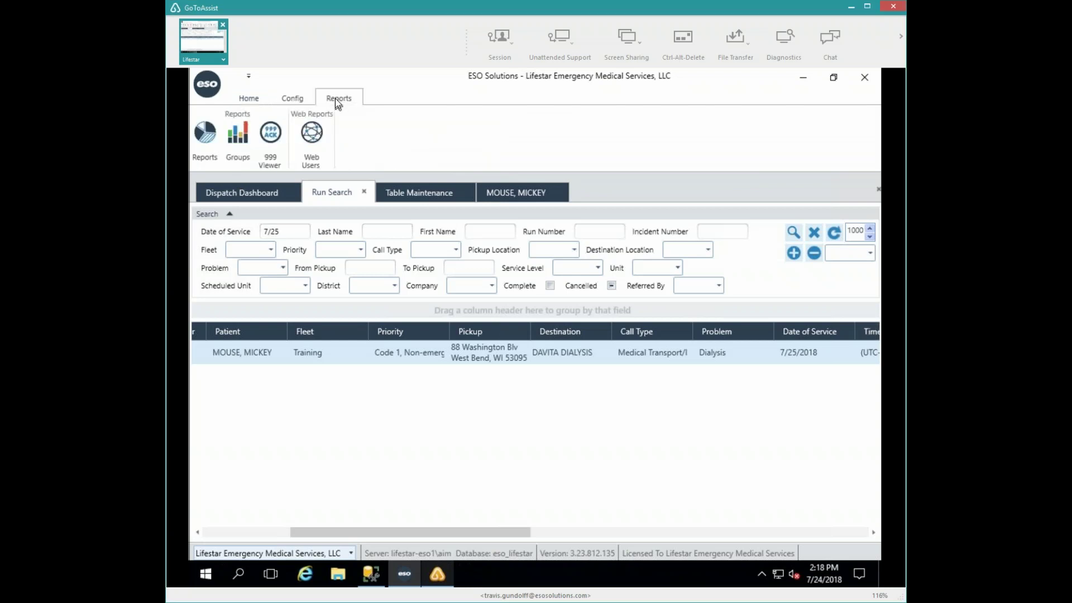
pyautogui.click(247, 100)
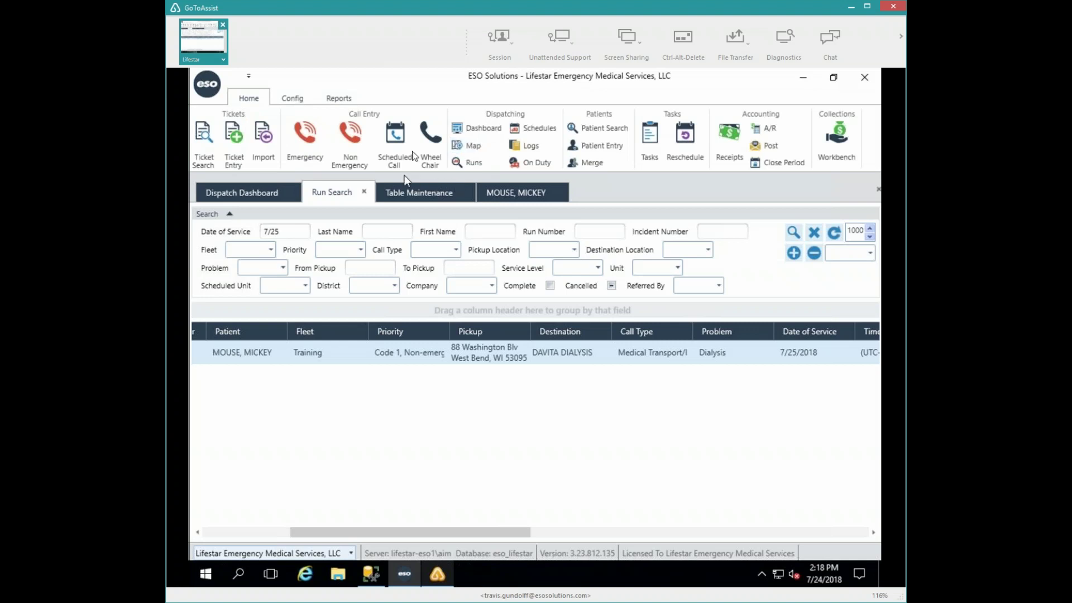
pyautogui.click(394, 135)
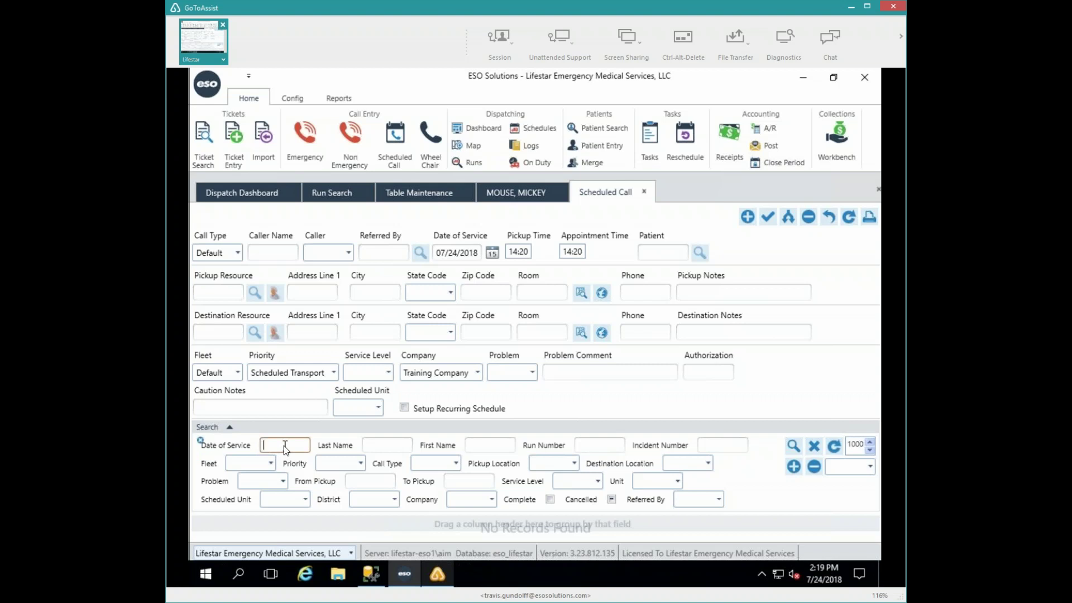
pyautogui.click(320, 193)
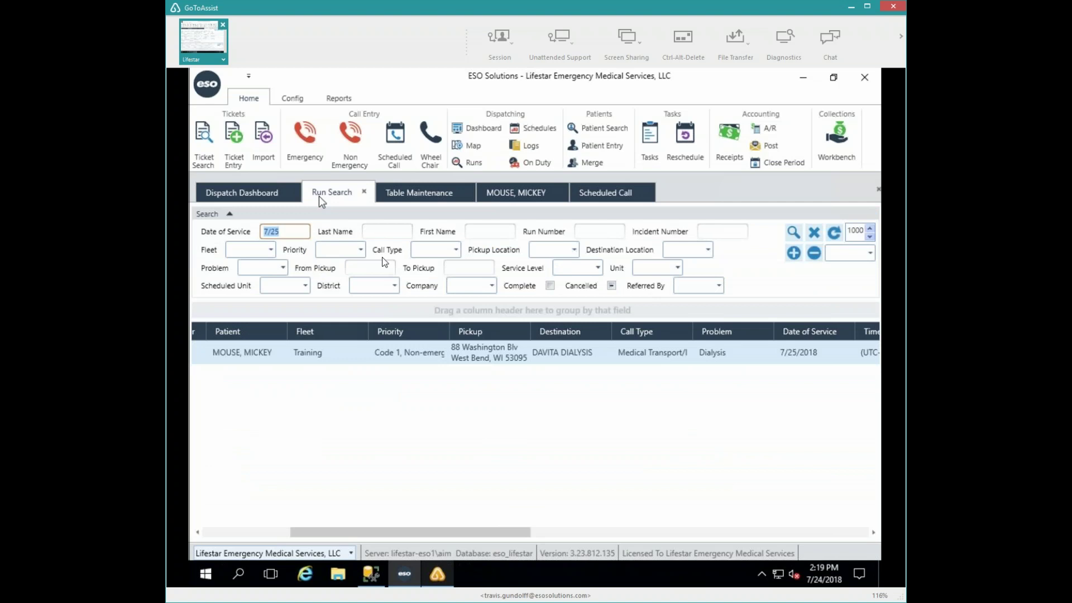
pyautogui.click(595, 193)
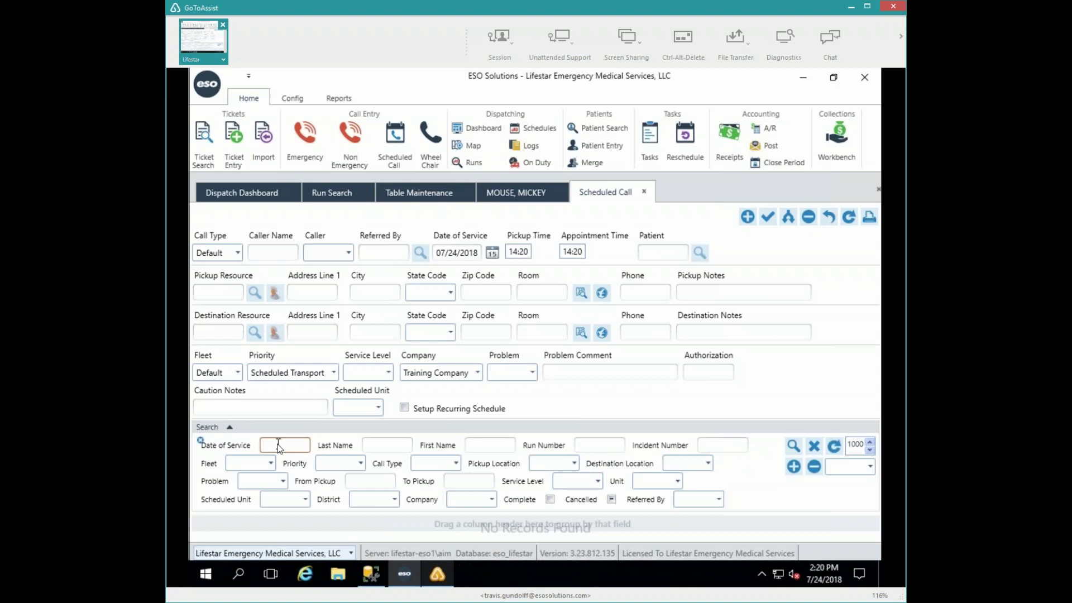
# - Search for runs dated 7/25, then collapse the search criteria to show the dialysis run
pyautogui.write('7/25')
pyautogui.click(794, 445)
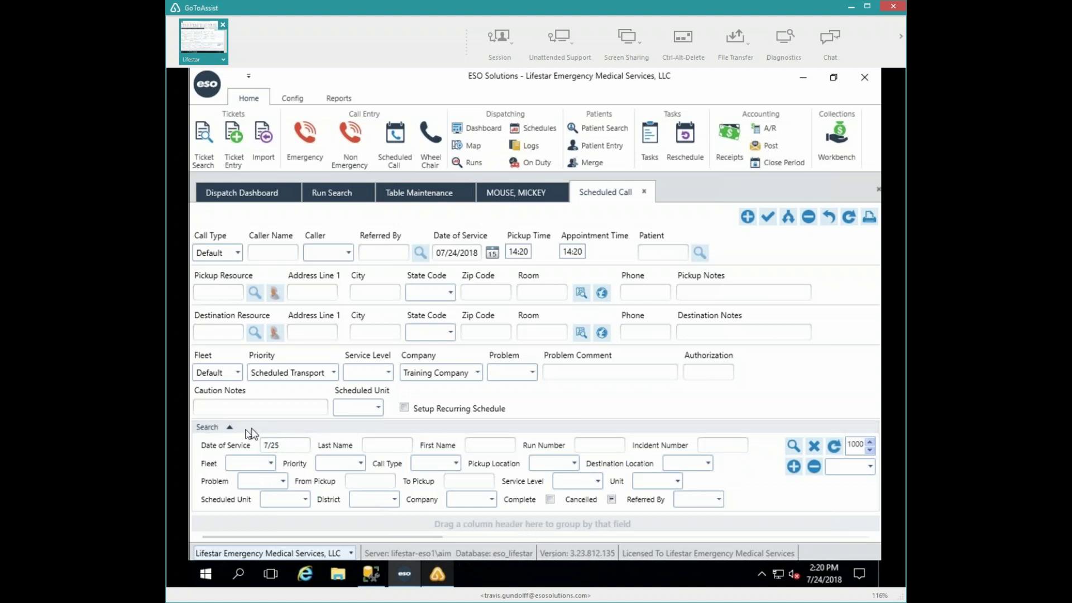
pyautogui.click(256, 428)
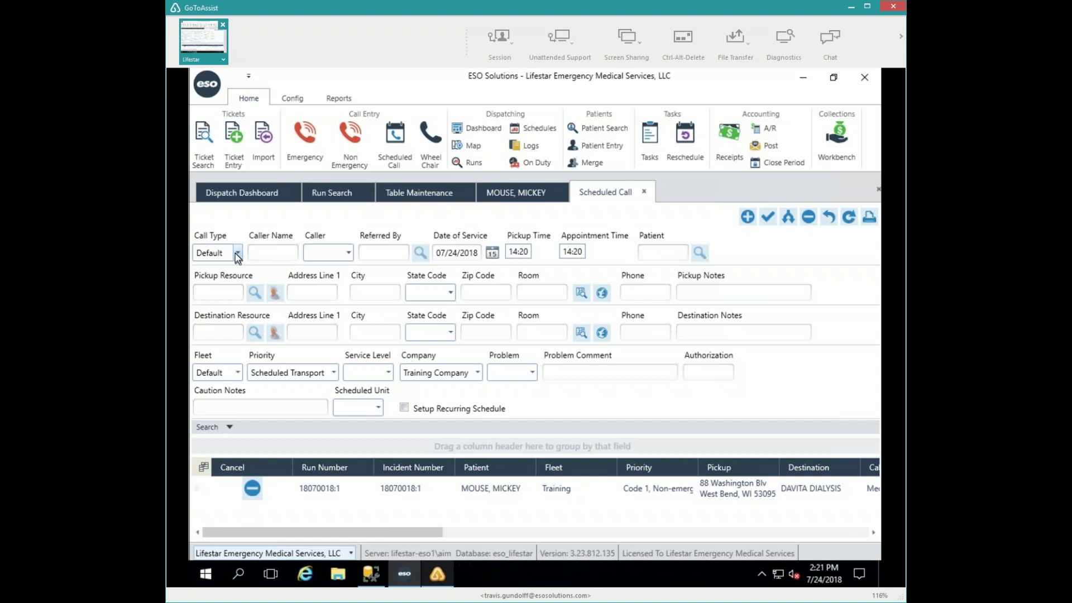
# - Set call type Medical Transport/Interfacility, enter the caller's name, and set caller type Nursing Home
pyautogui.click(236, 255)
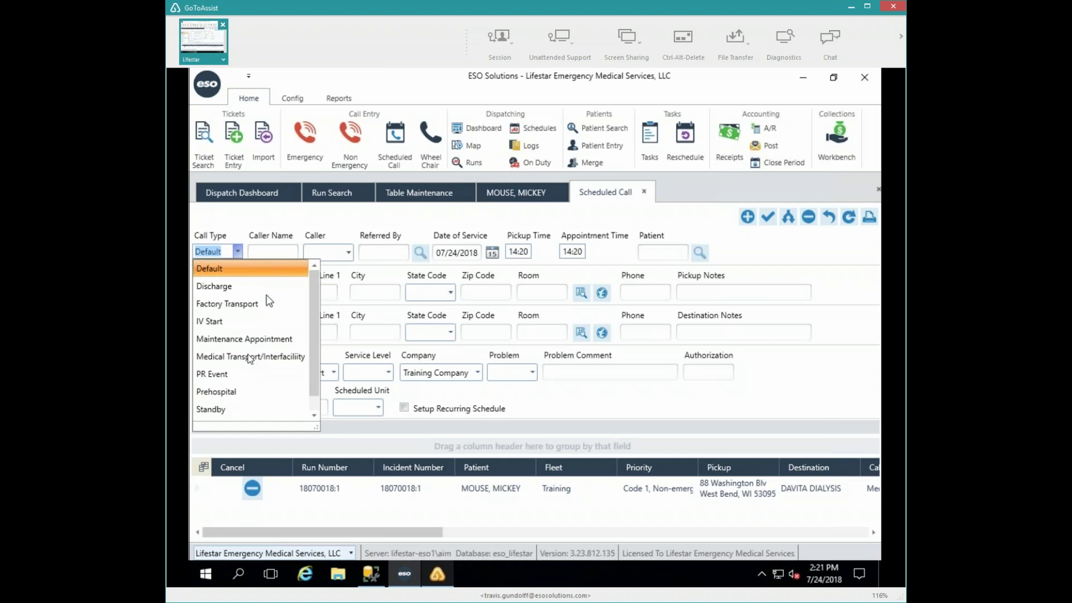
pyautogui.click(249, 356)
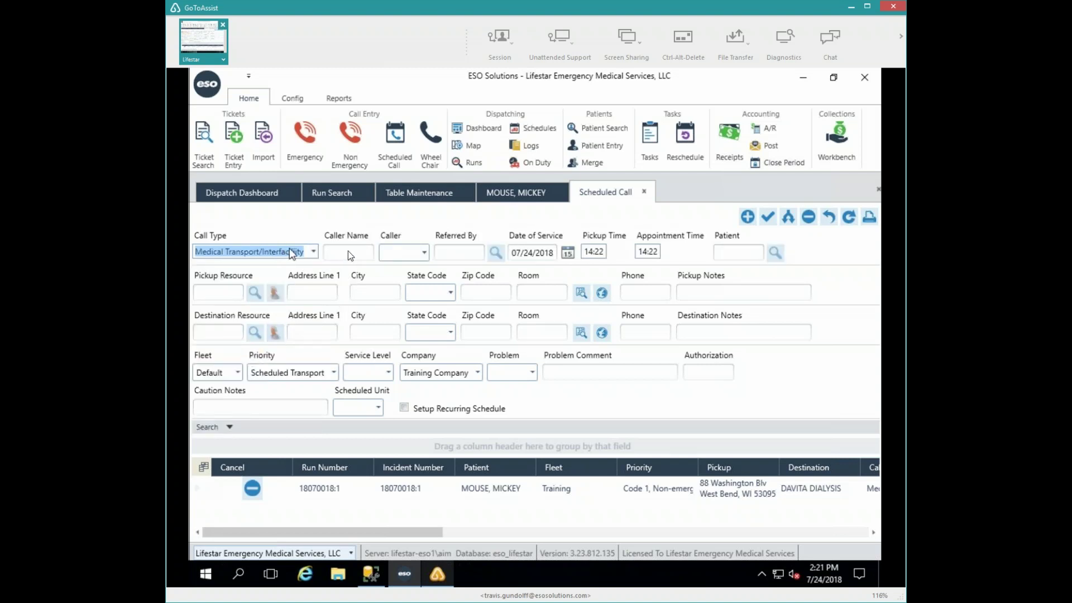
pyautogui.click(333, 253)
pyautogui.write('Mary')
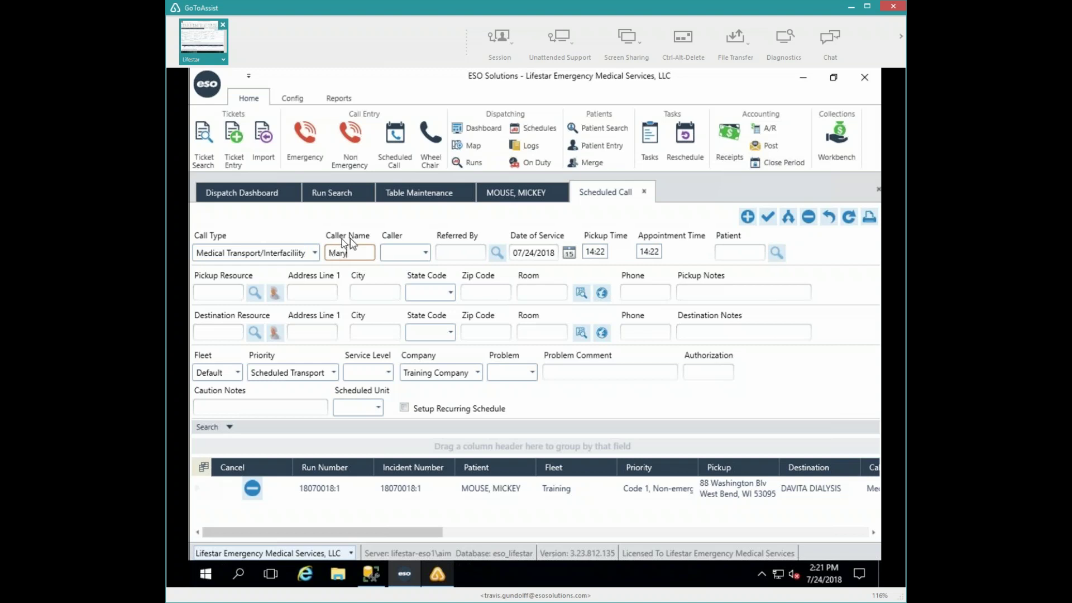
pyautogui.click(425, 252)
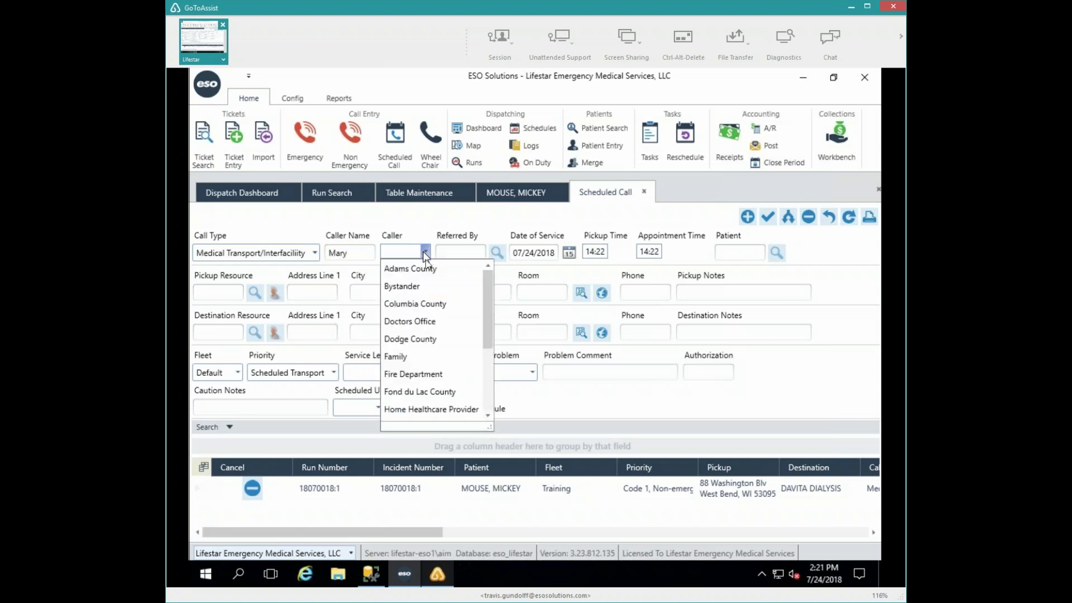
pyautogui.scroll(-3, 484, 384)
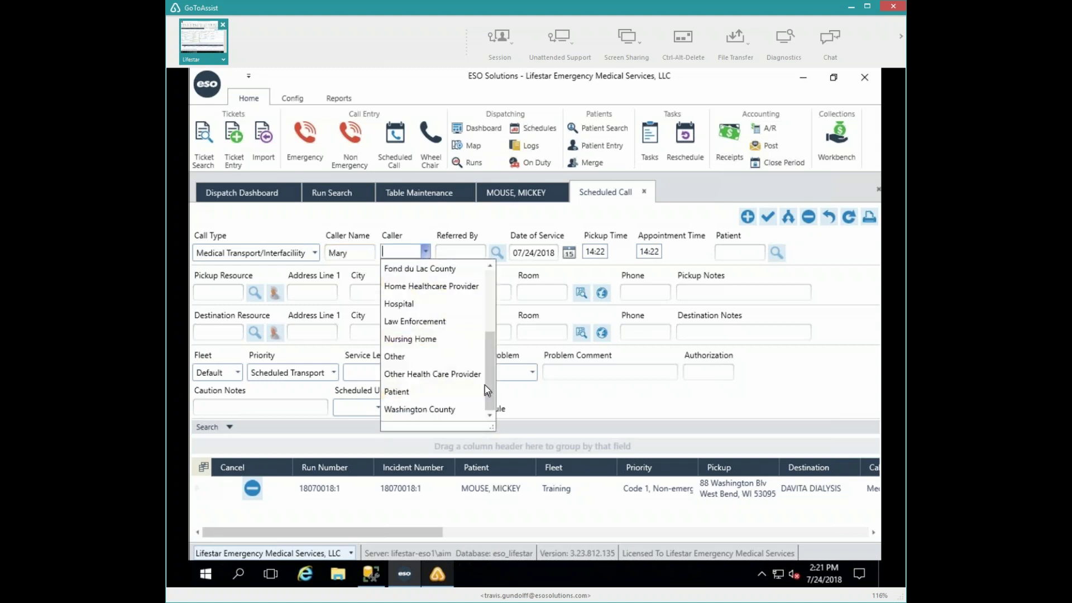
pyautogui.click(429, 339)
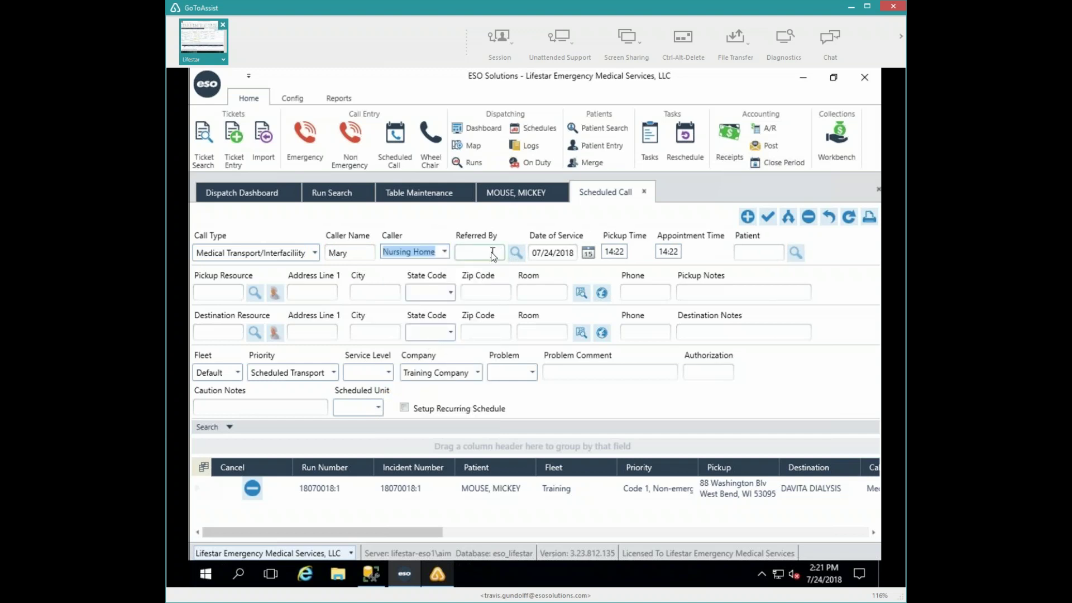
pyautogui.click(493, 254)
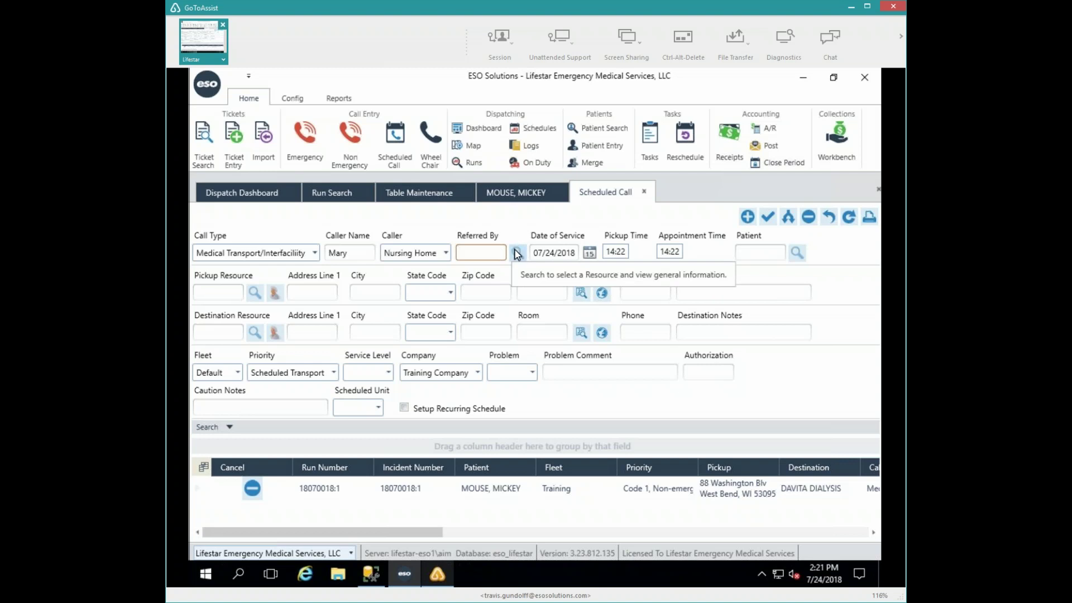
# - Set the date of service to July 25 and the pickup time to 07:00
pyautogui.click(537, 256)
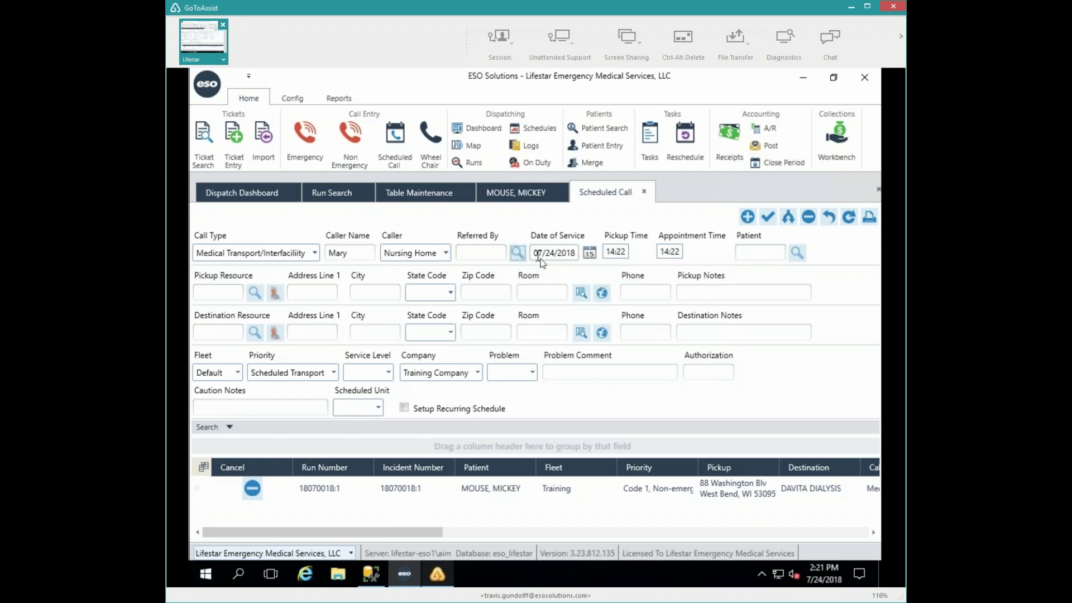
pyautogui.click(589, 254)
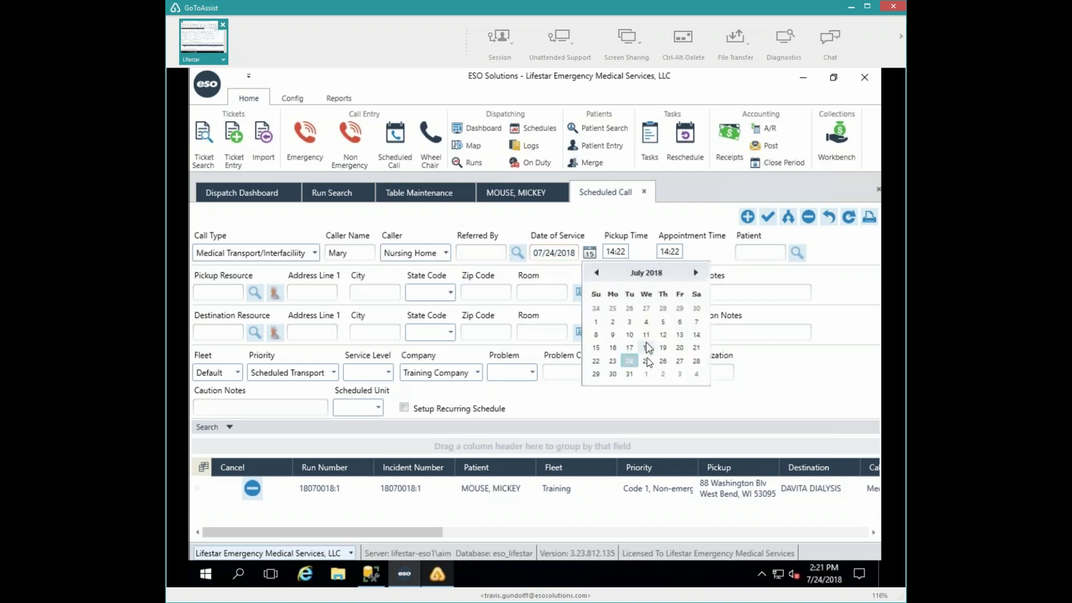
pyautogui.click(647, 361)
pyautogui.press('Tab')
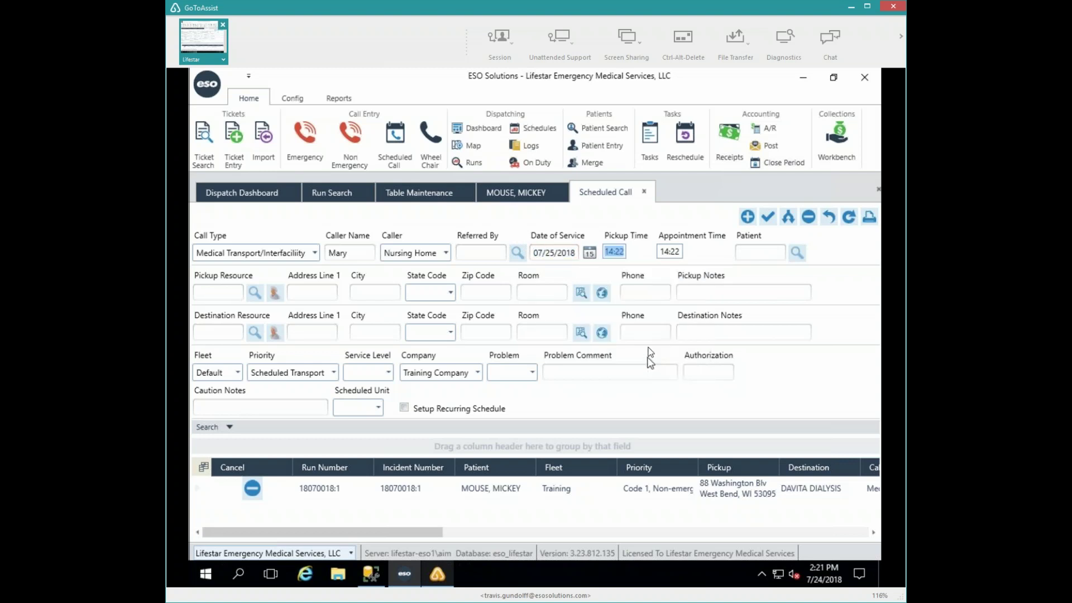
pyautogui.write('0700')
pyautogui.press('Tab')
# - Enter a 07:45 appointment time and attach the patient found by last-name search
pyautogui.write('0745')
pyautogui.click(751, 252)
pyautogui.click(797, 254)
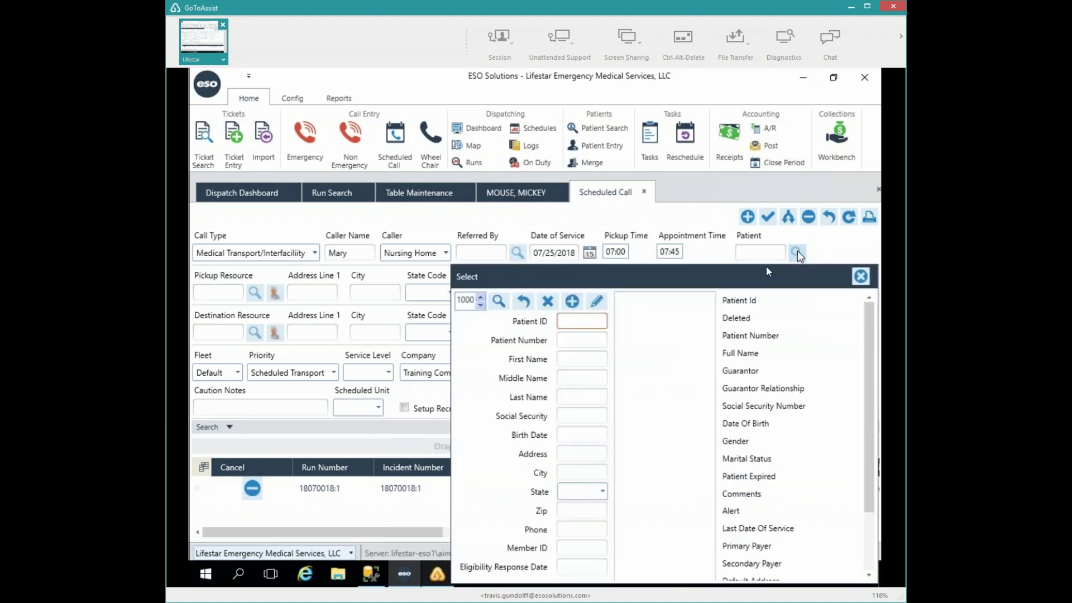
pyautogui.click(575, 394)
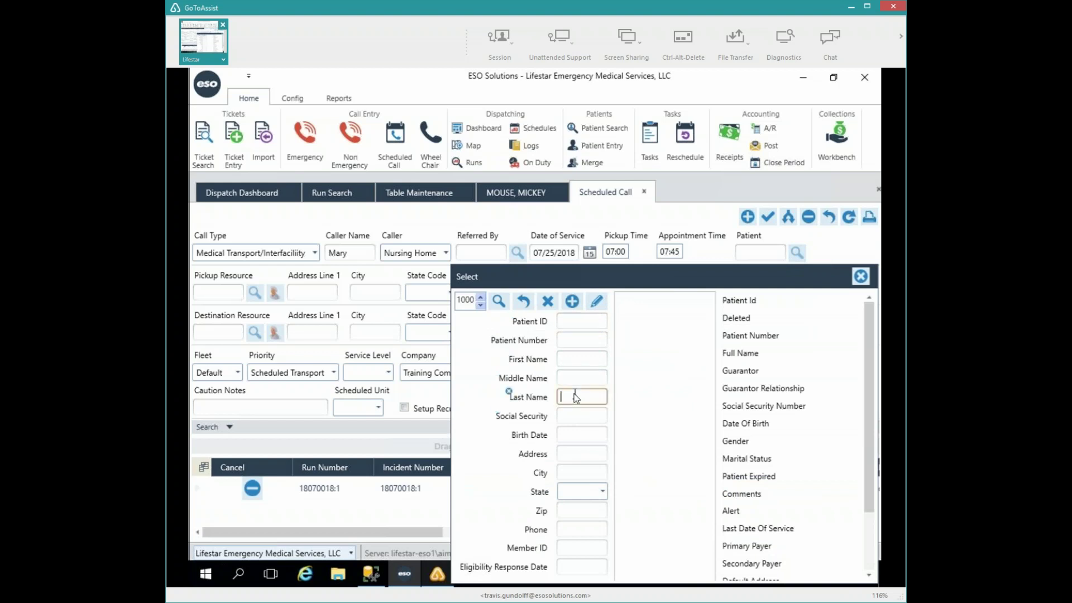
pyautogui.write('legh')
pyautogui.click(657, 300)
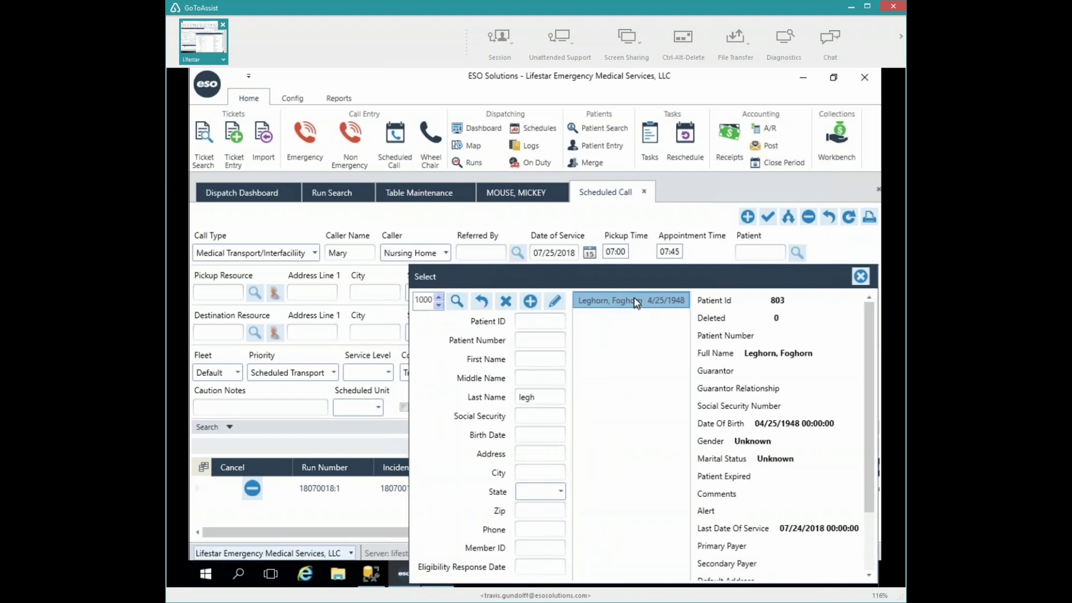
pyautogui.doubleClick(638, 302)
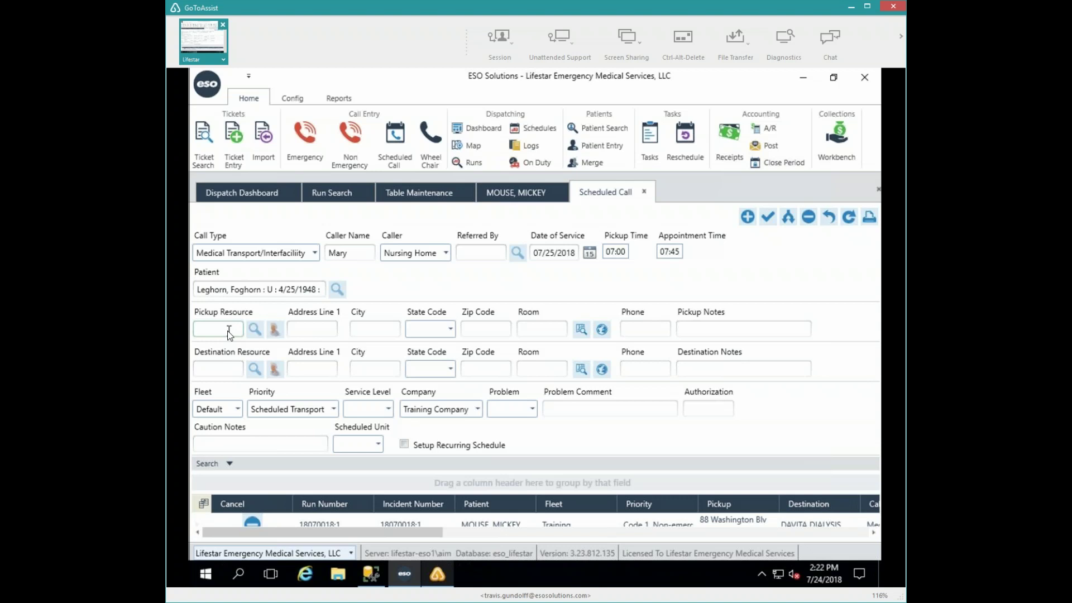
# - Set the pickup resource to CBW: CEDAR BAY WEST after an unsuccessful try with CDS
pyautogui.press('Tab')
pyautogui.click(256, 330)
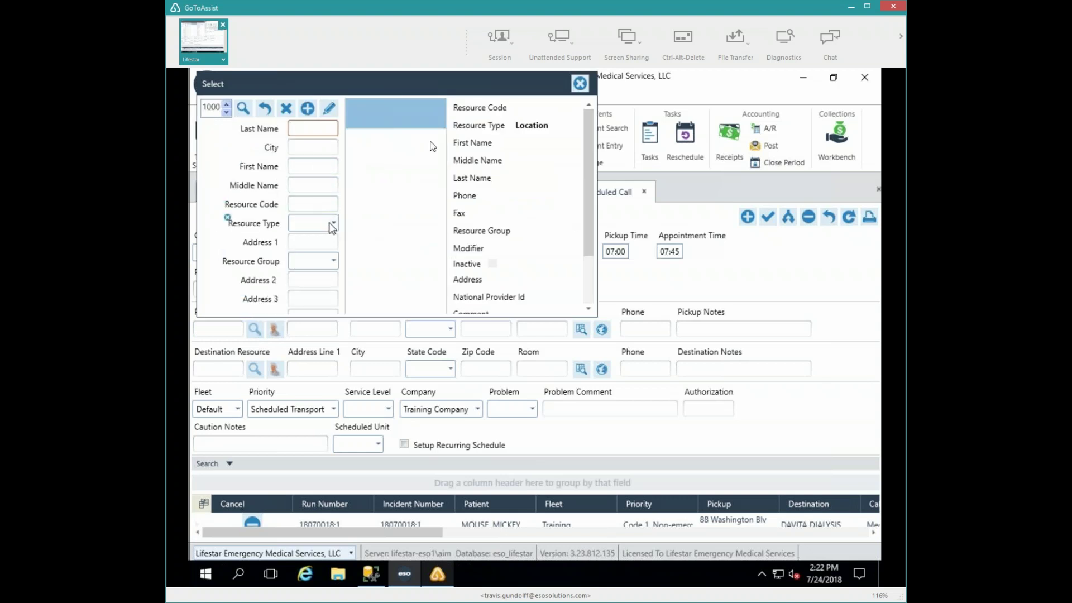
pyautogui.press('Escape')
pyautogui.click(222, 329)
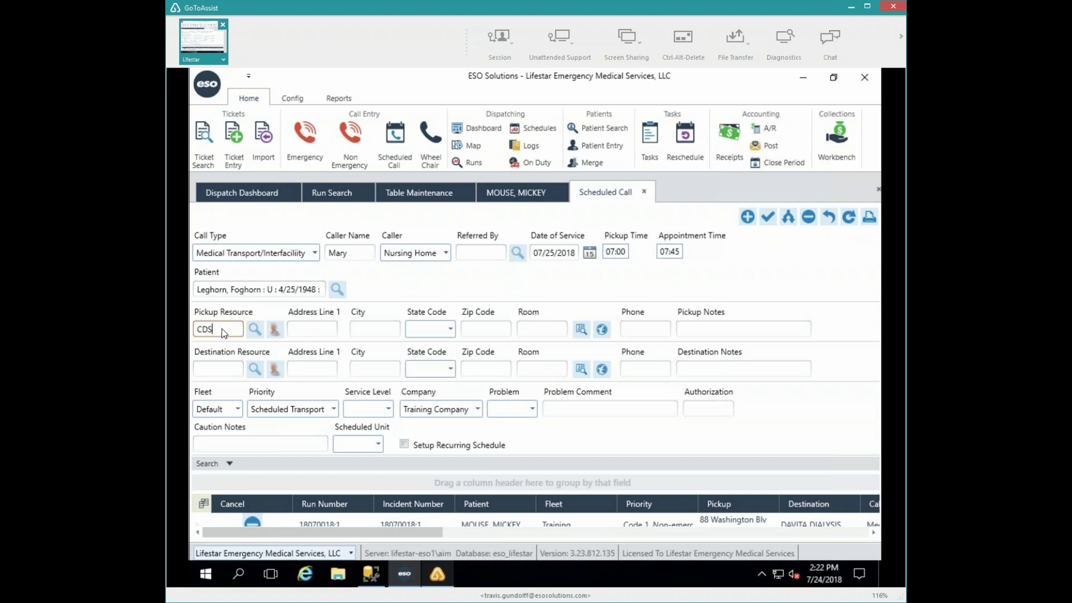
pyautogui.write('CDS')
pyautogui.press('Tab')
pyautogui.click(219, 329)
pyautogui.write('CBW')
pyautogui.press('Tab')
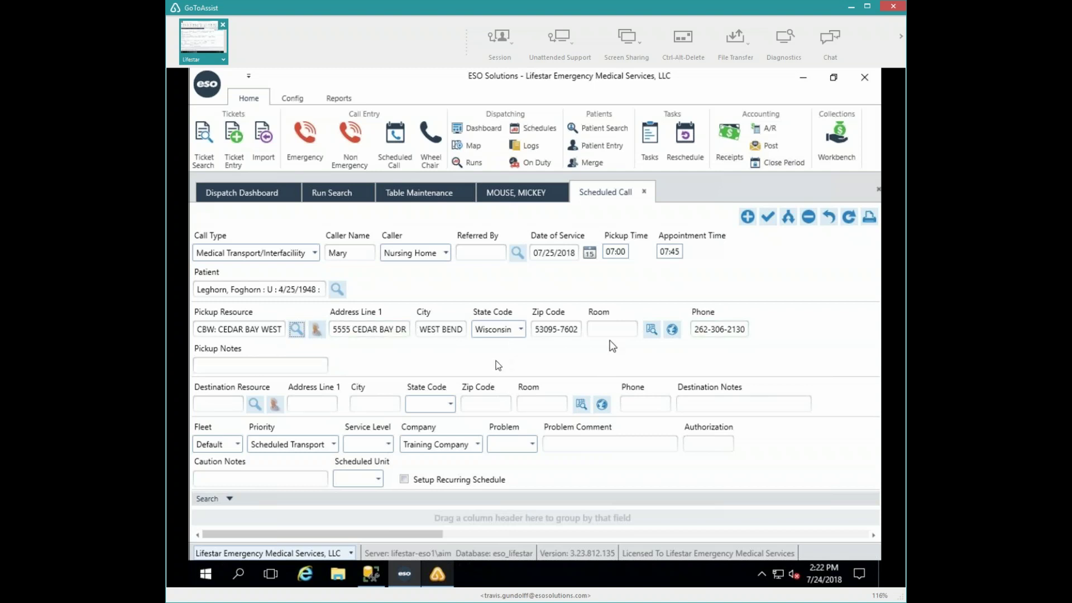
# - Set the destination resource to DDMIL: DAVITA DIALYSIS
pyautogui.click(236, 405)
pyautogui.write('DDMIL')
pyautogui.press('Tab')
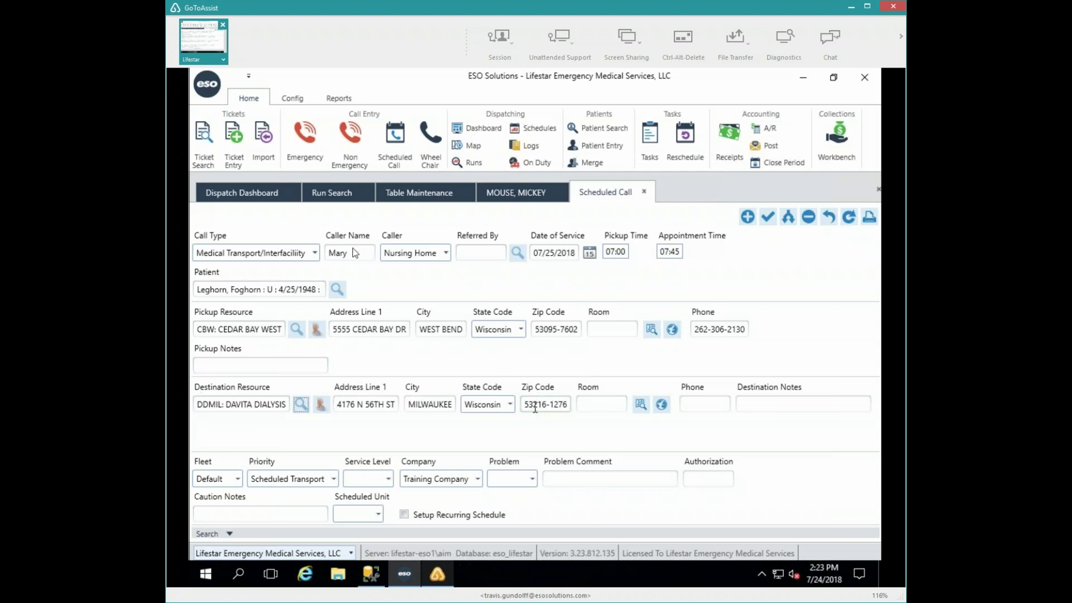
# - Choose fleet Training, service level Basic Life Support EMT, and problem Dialysis
pyautogui.click(237, 479)
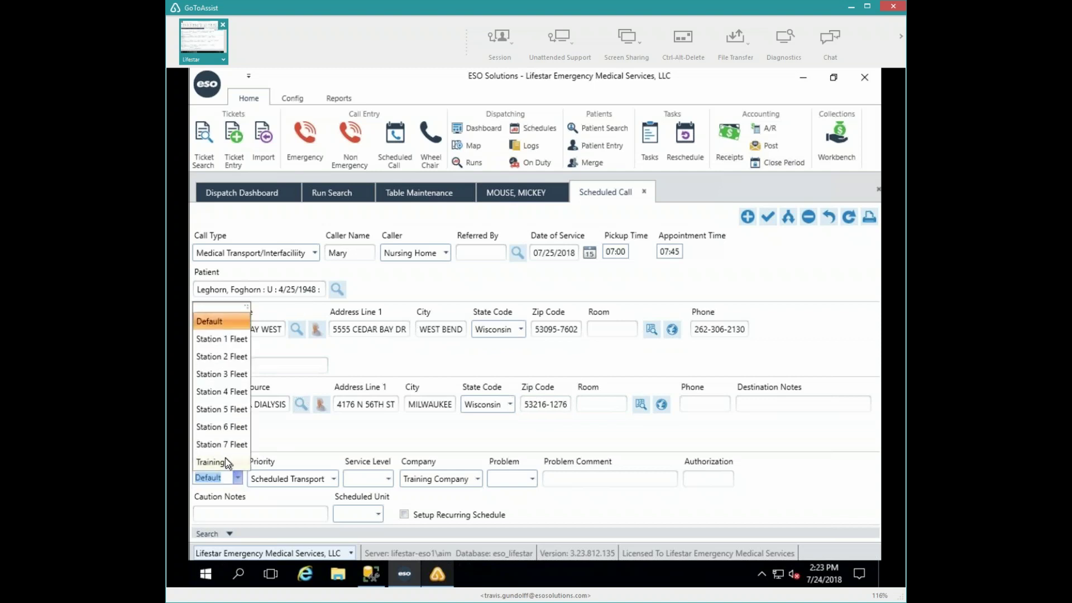
pyautogui.click(225, 459)
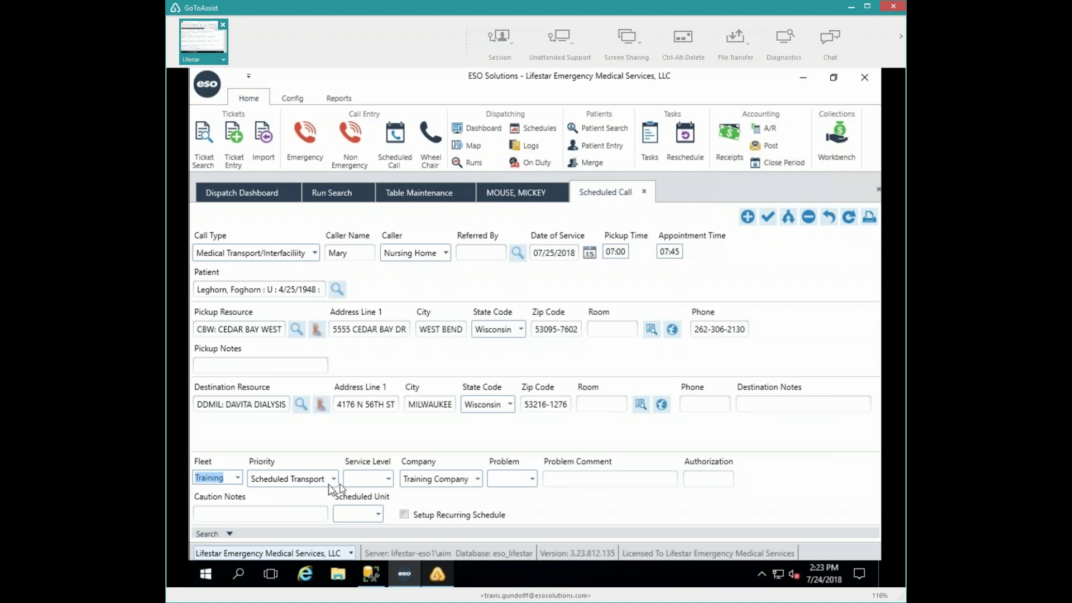
pyautogui.click(389, 481)
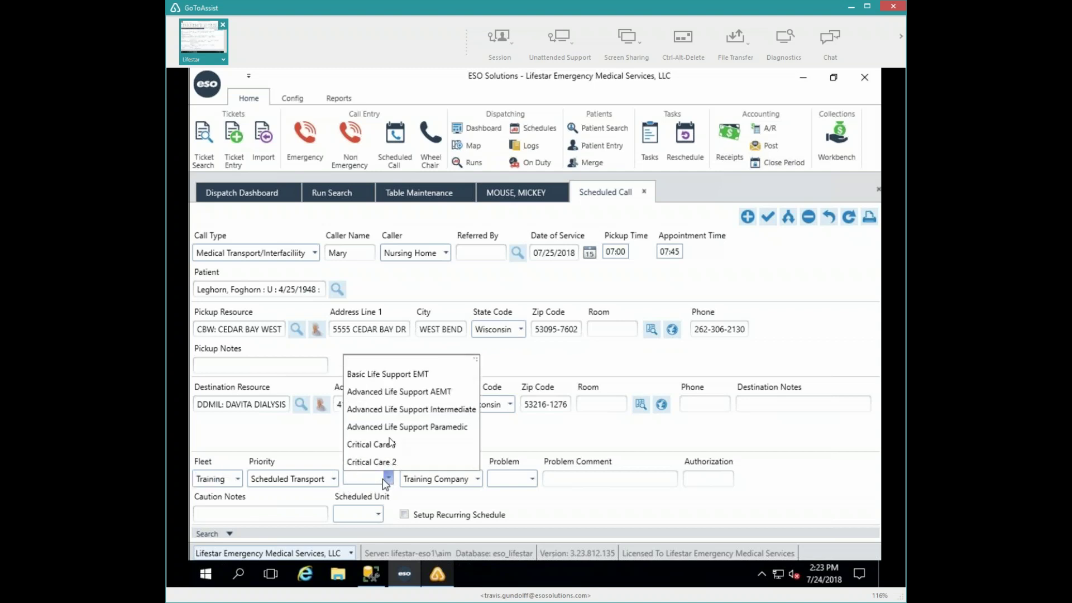
pyautogui.click(390, 374)
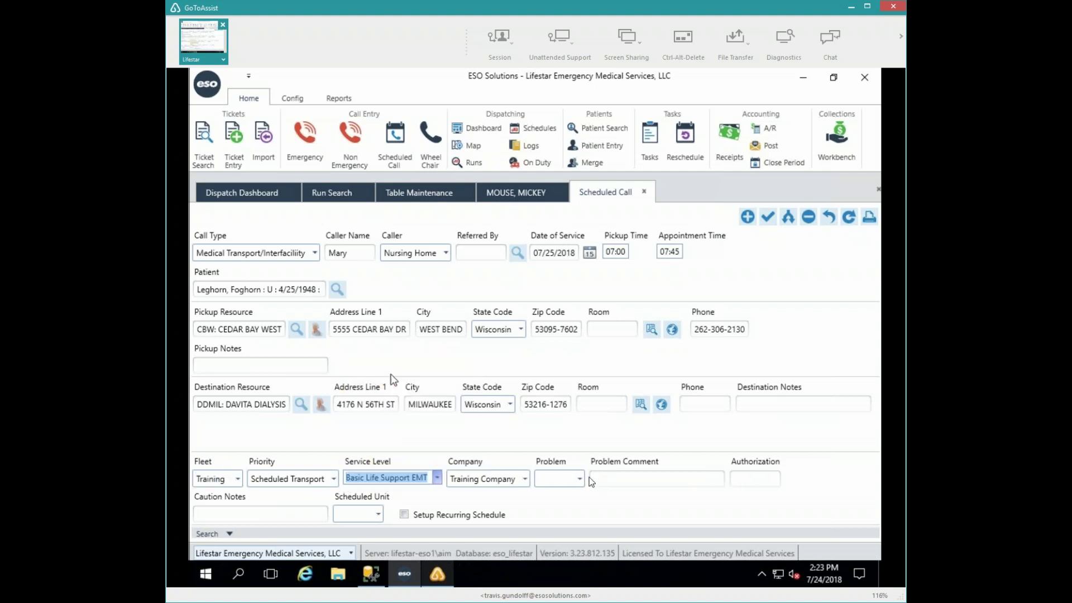
pyautogui.click(553, 474)
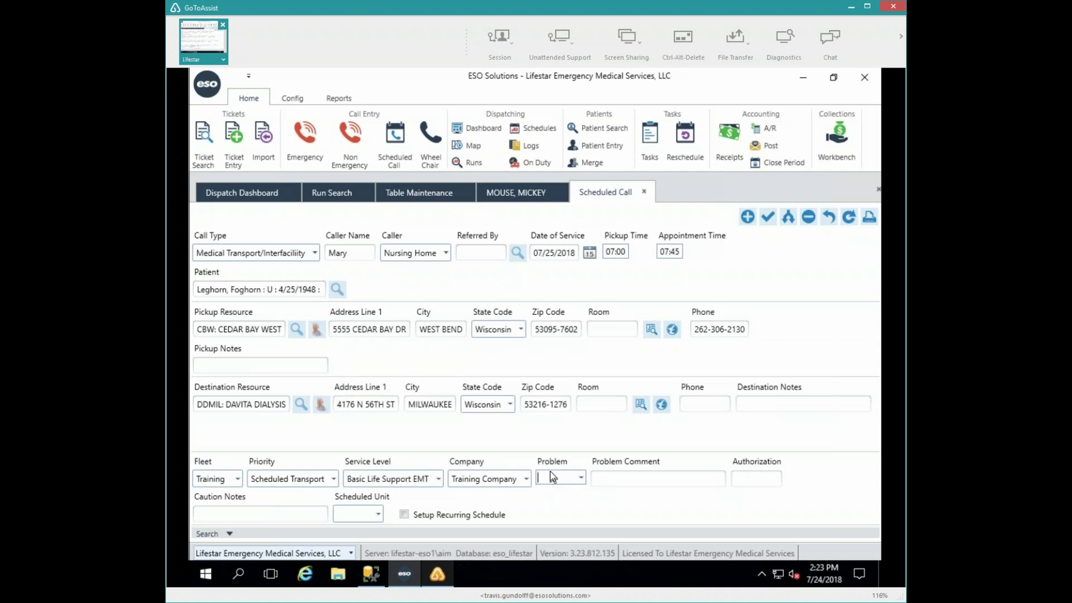
pyautogui.write('dia')
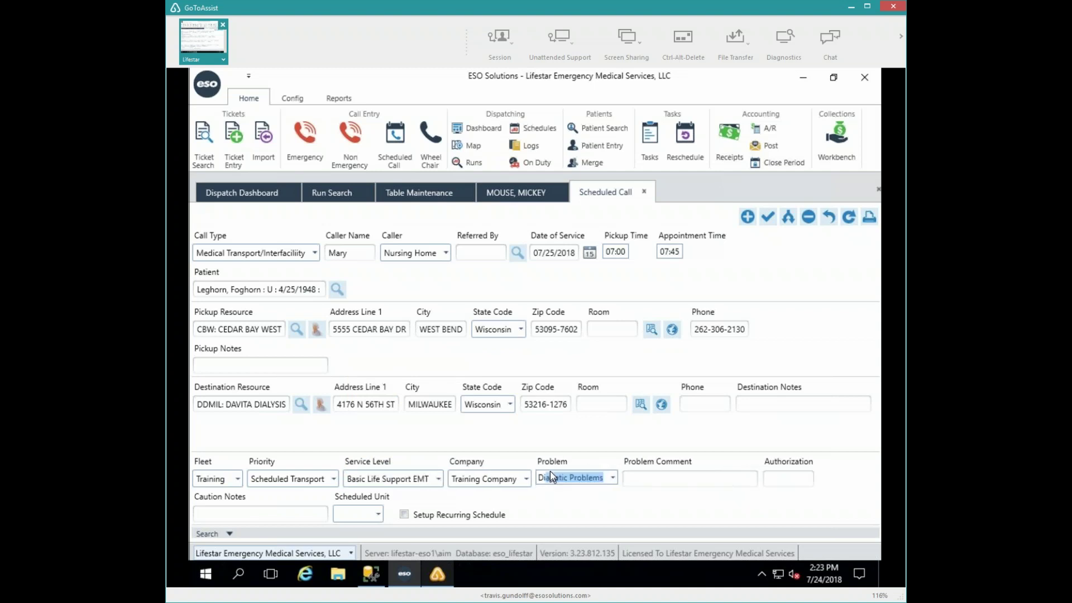
pyautogui.write('lysis')
pyautogui.press('Tab')
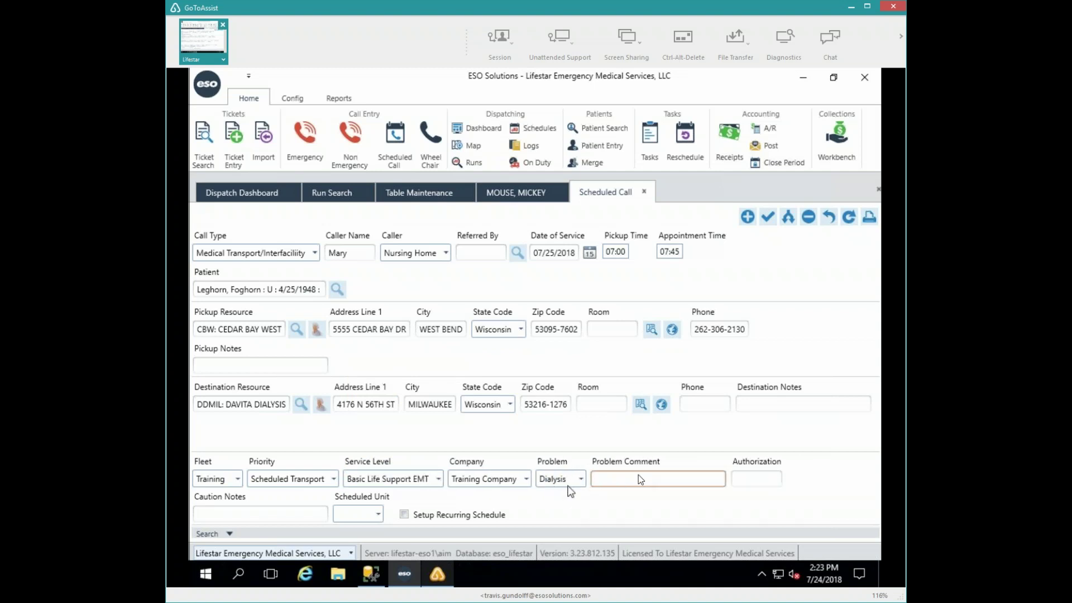
pyautogui.click(749, 478)
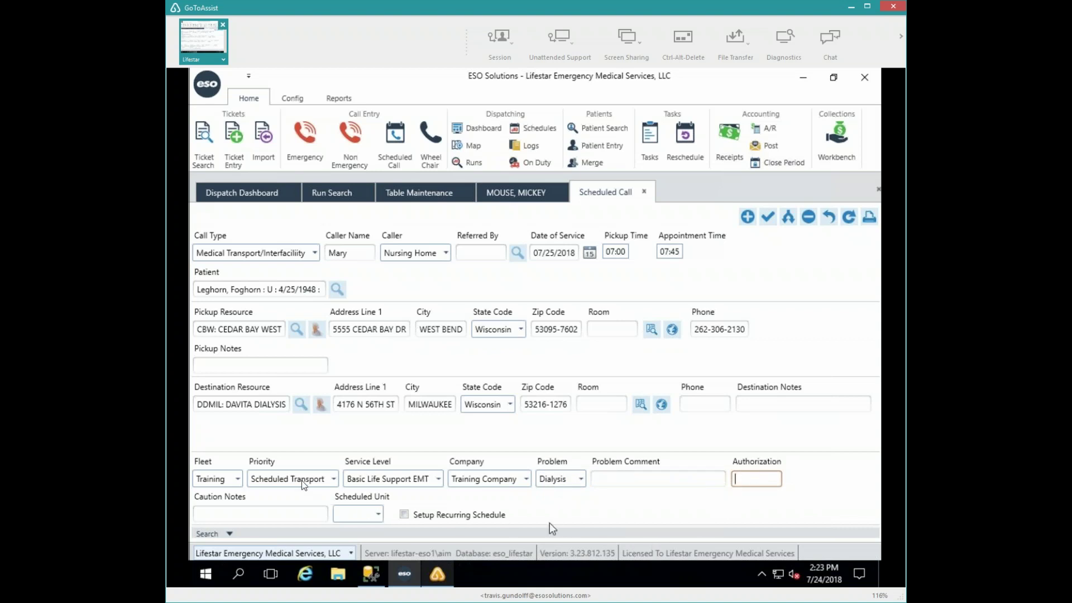
# - Leave Scheduled Unit unassigned and tick Setup Recurring Schedule
pyautogui.click(377, 515)
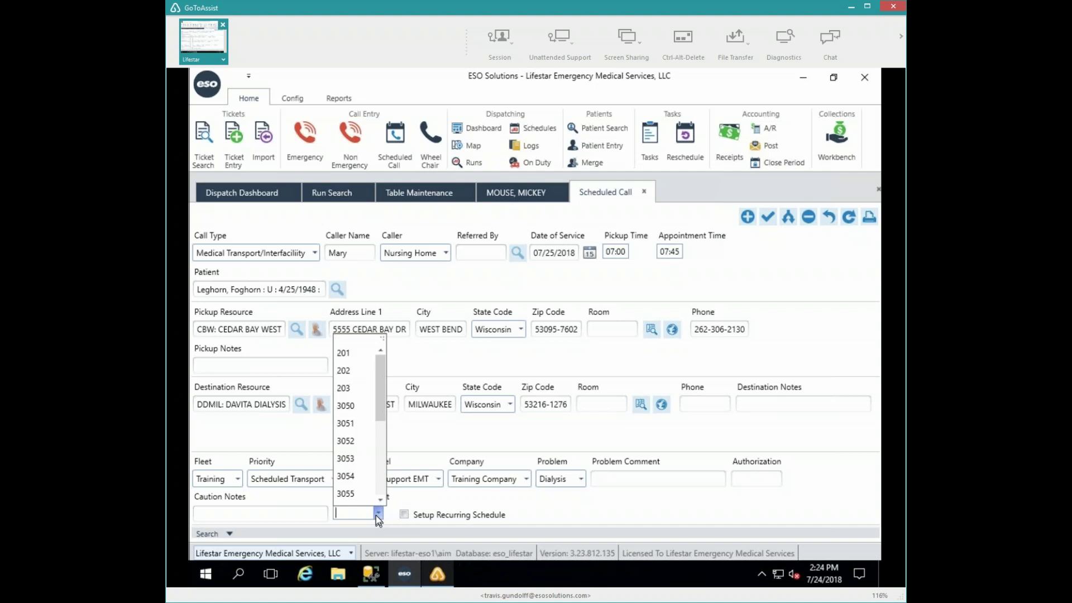
pyautogui.click(378, 512)
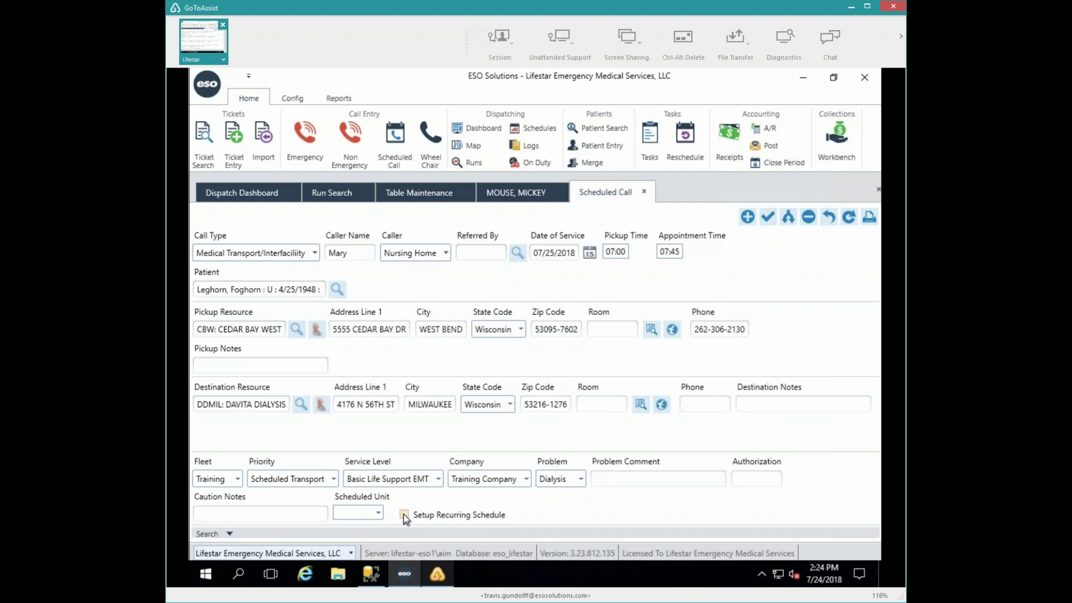
pyautogui.click(403, 514)
# - Save the scheduled call as run 18070019:1
pyautogui.click(769, 217)
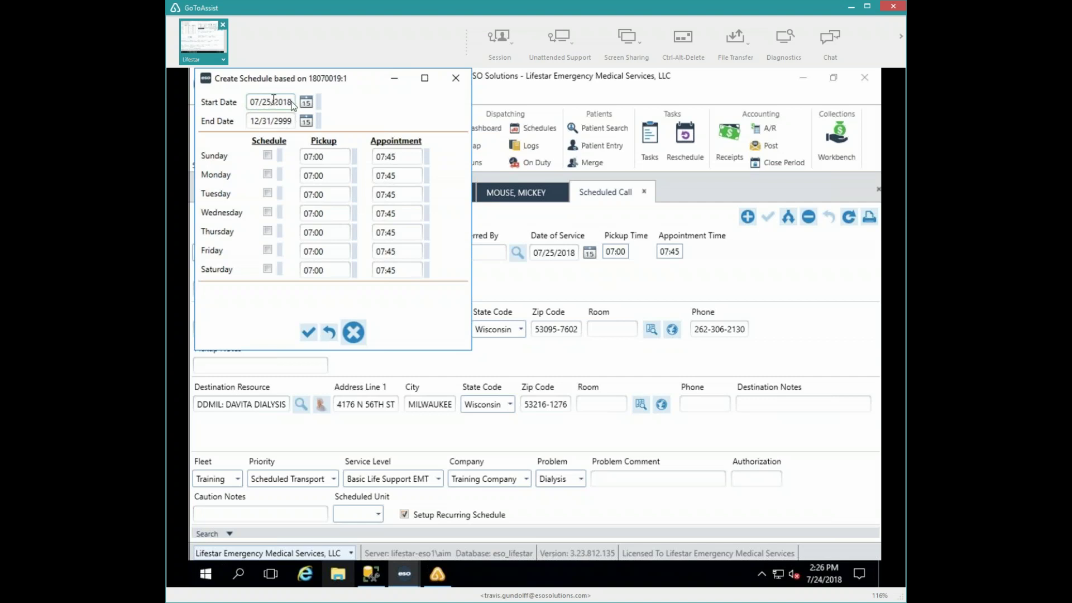
# - Confirm 07/25/2018 as the schedule start date using the start-date calendar
pyautogui.click(306, 103)
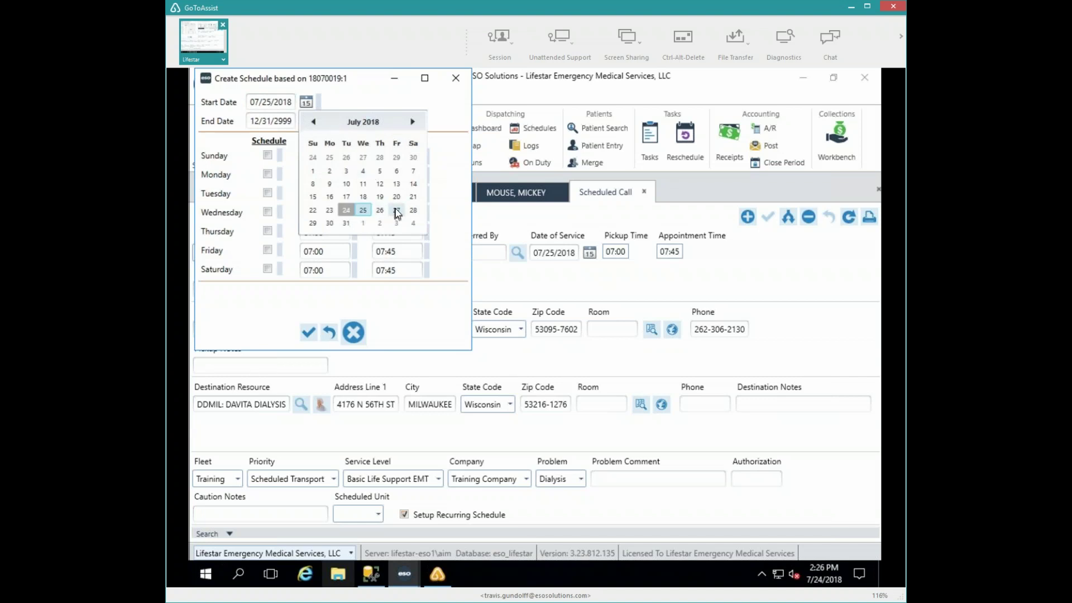
pyautogui.click(396, 212)
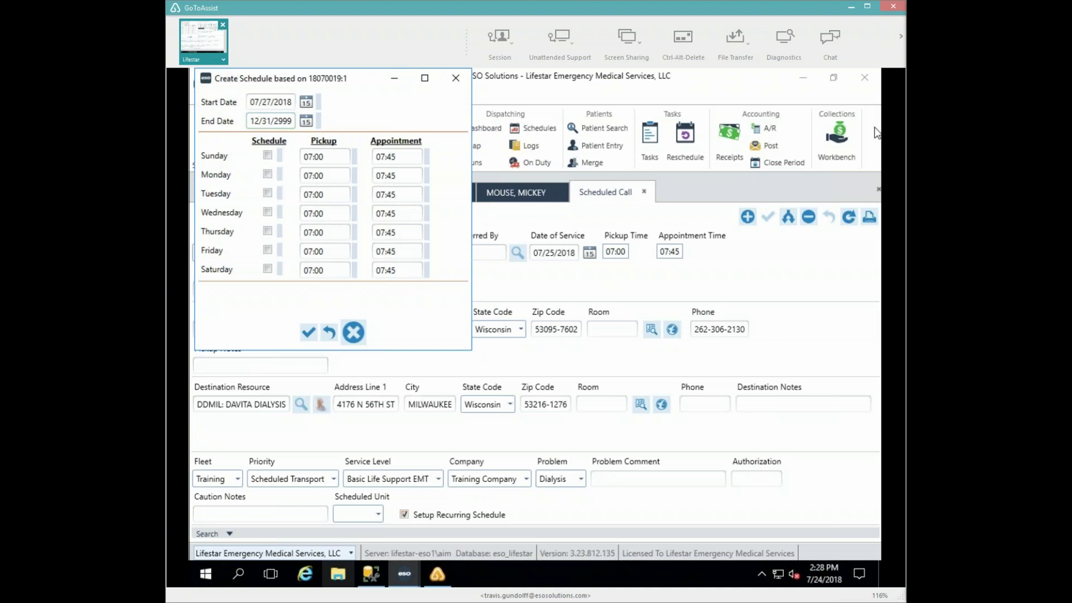
# - Check all seven days, Sunday through Saturday, in the recurring schedule
pyautogui.click(269, 156)
pyautogui.click(267, 174)
pyautogui.click(268, 212)
pyautogui.click(268, 232)
pyautogui.click(267, 250)
pyautogui.click(268, 269)
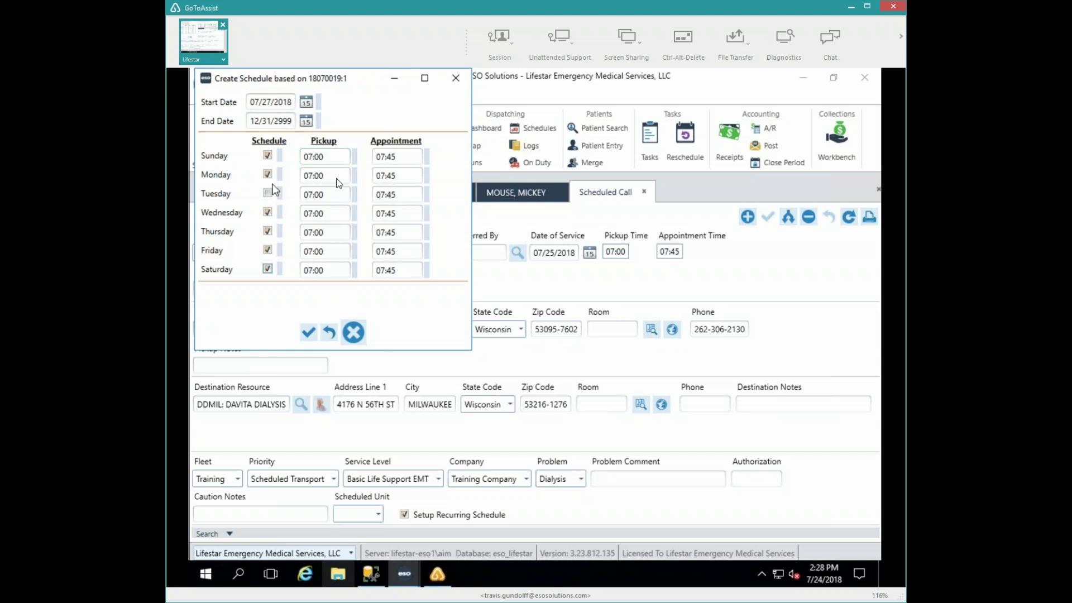
pyautogui.click(268, 192)
# - Change Monday's pickup to 06:00 and Tuesday's pickup to 08:00, clearing Tuesday's appointment
pyautogui.moveTo(330, 177); pyautogui.dragTo(289, 180)
pyautogui.write('0600')
pyautogui.press('Tab')
pyautogui.write('0800')
pyautogui.press('Tab')
pyautogui.write('`')
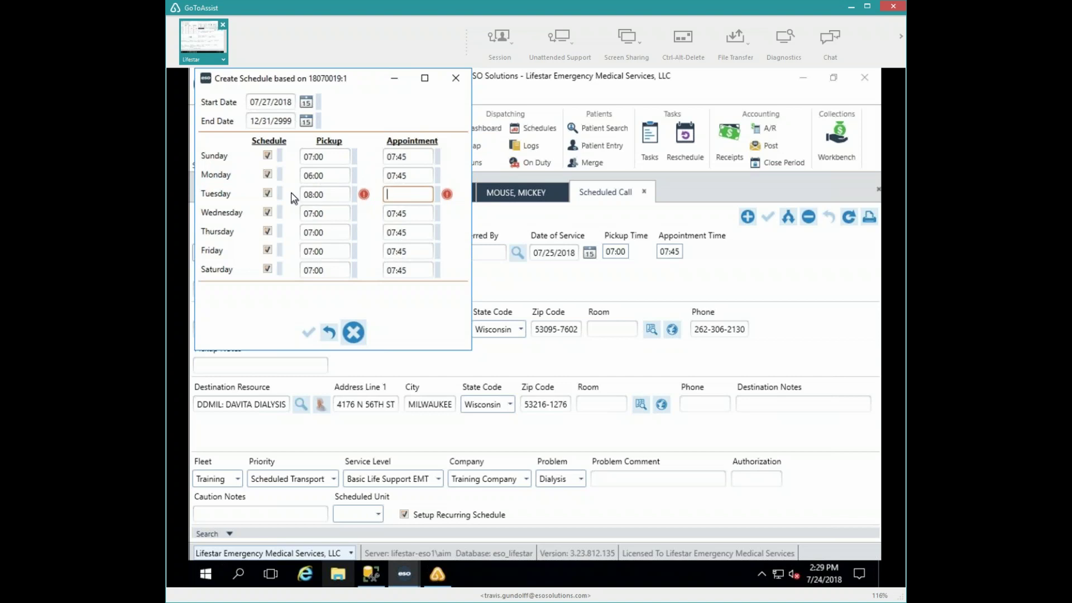
# - Replace the recurring schedule's 12/31/2999 end date with 8/3/18
pyautogui.click(290, 121)
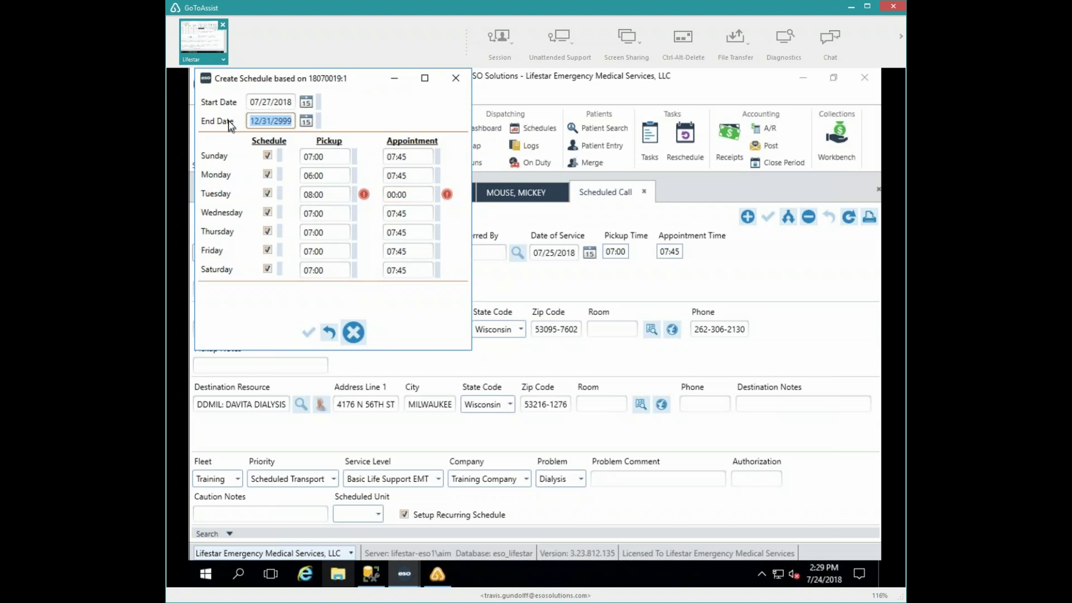
pyautogui.write('7')
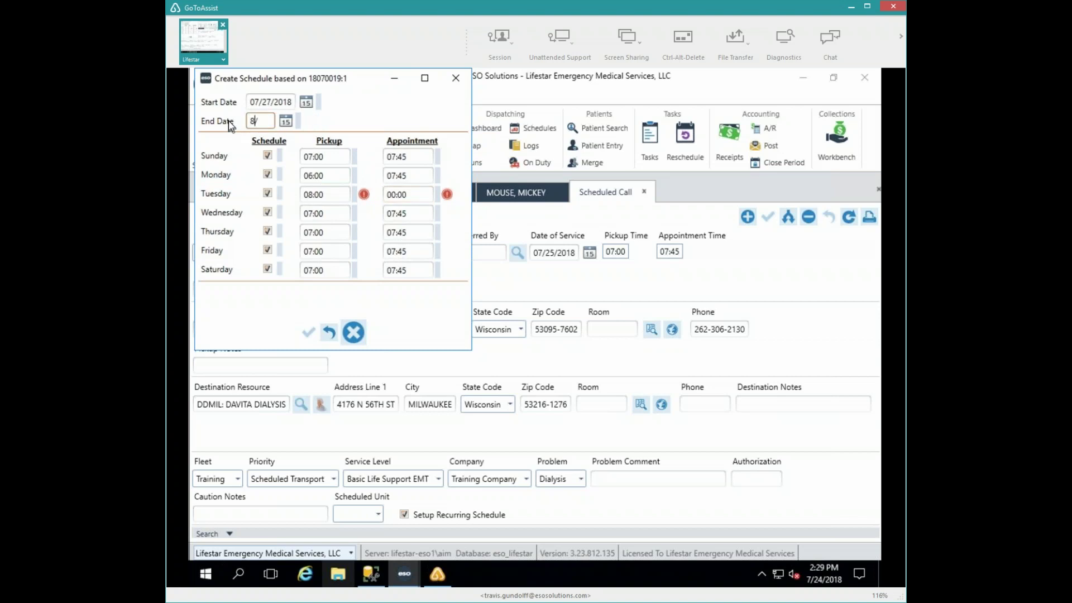
pyautogui.write('/3/18')
pyautogui.press('Tab')
# - Change Tuesday's appointment time to 09:00, after its 08:00 pickup
pyautogui.click(388, 199)
pyautogui.moveTo(365, 197)
pyautogui.write('09:0')
pyautogui.press('Tab')
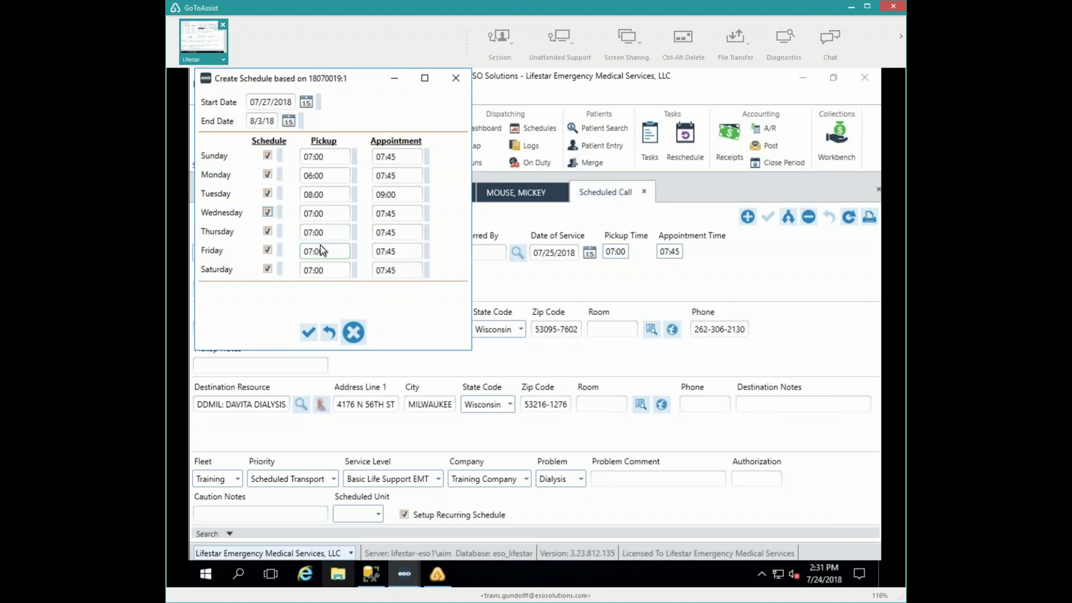
# - Pick December 31, 2018 as the schedule's end date from the calendar
pyautogui.click(288, 121)
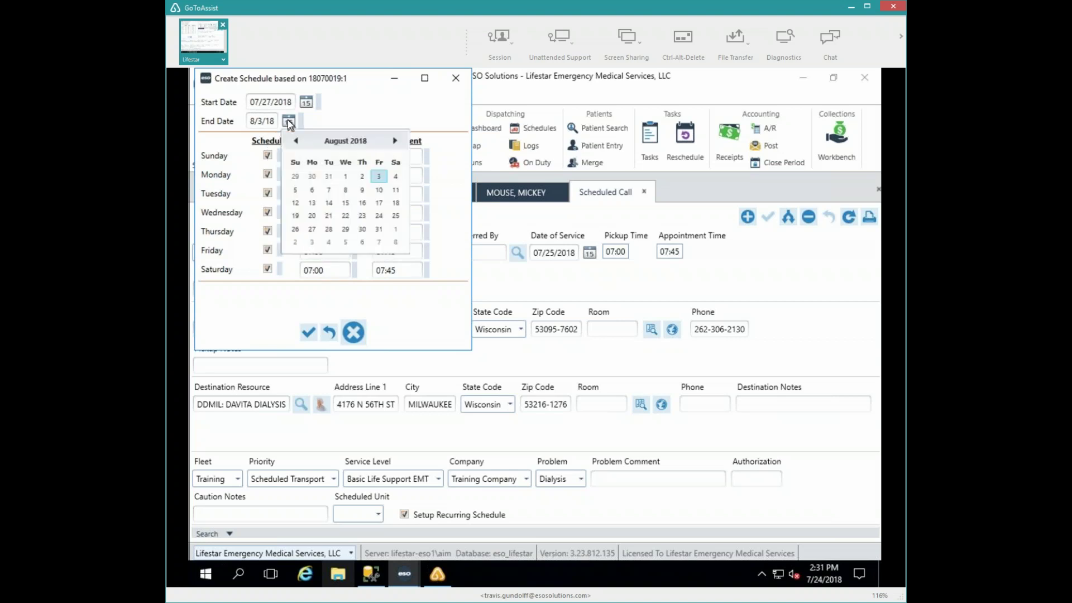
pyautogui.click(396, 140)
pyautogui.click(395, 141)
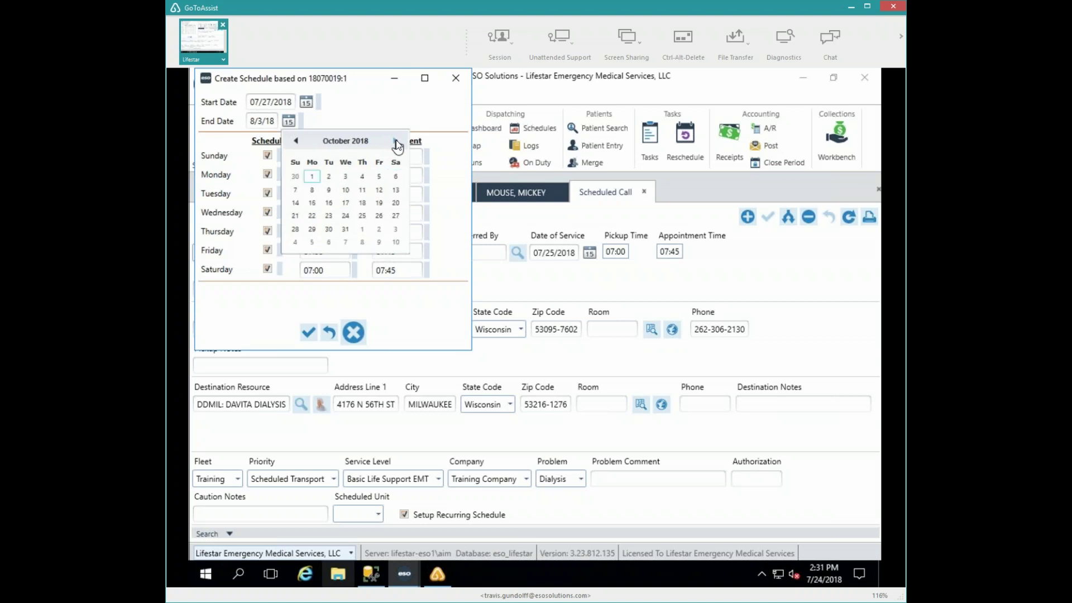
pyautogui.click(396, 140)
pyautogui.click(395, 140)
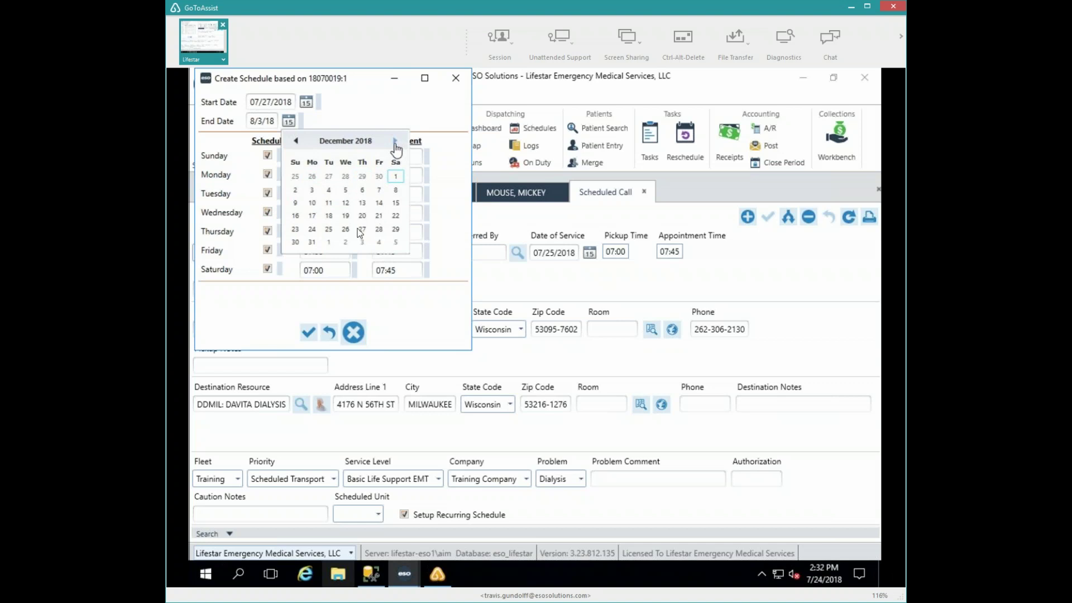
pyautogui.click(312, 243)
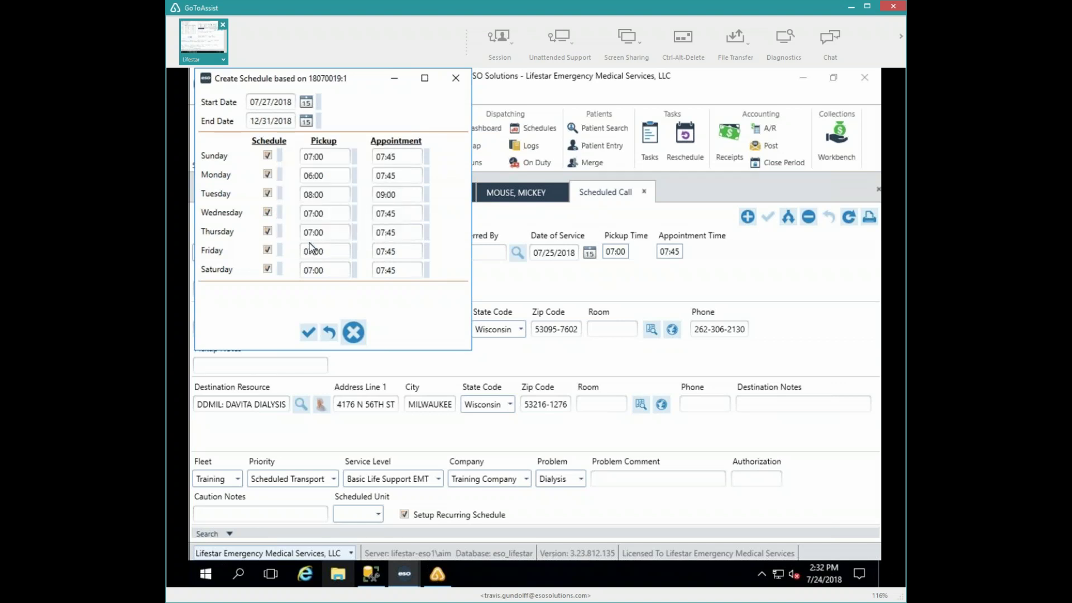
# - Remove Sunday, Thursday and Saturday from the recurring schedule
pyautogui.click(268, 156)
pyautogui.click(268, 231)
pyautogui.click(267, 271)
# - Change Monday's appointment time to 06:45
pyautogui.moveTo(401, 177); pyautogui.dragTo(351, 176)
pyautogui.write('0645')
pyautogui.press('Tab')
# - Save the schedule, then give return run 18070019R Scheduled Transport priority
pyautogui.click(309, 332)
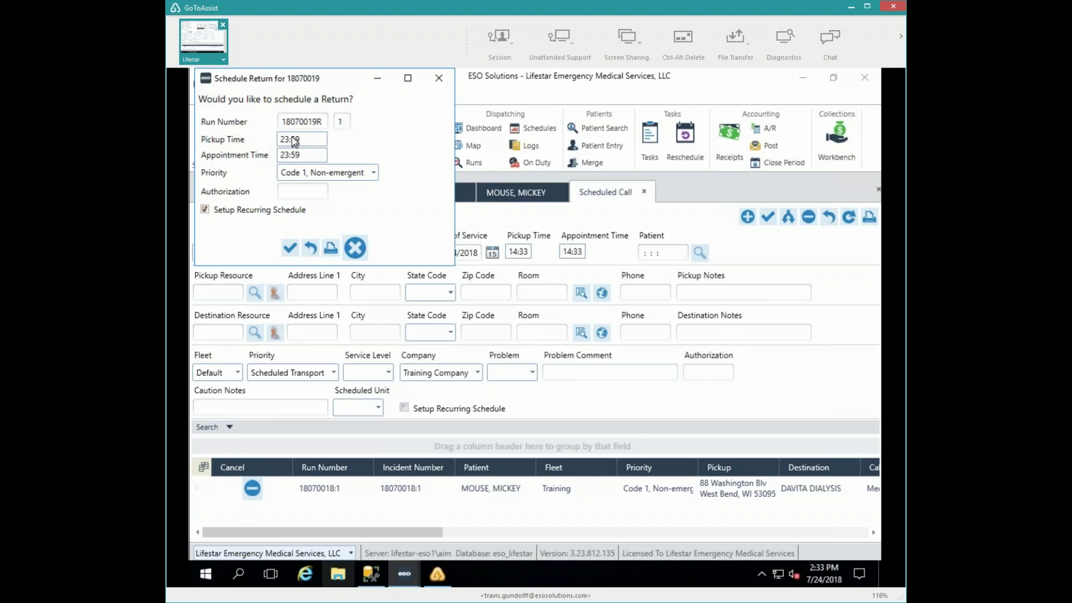
pyautogui.click(373, 173)
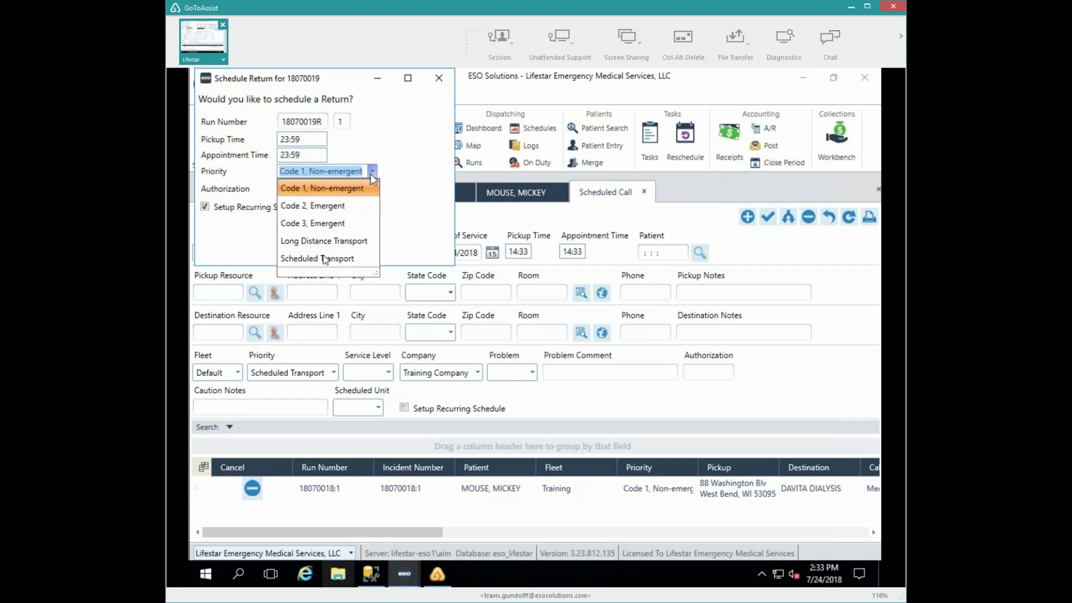
pyautogui.click(322, 261)
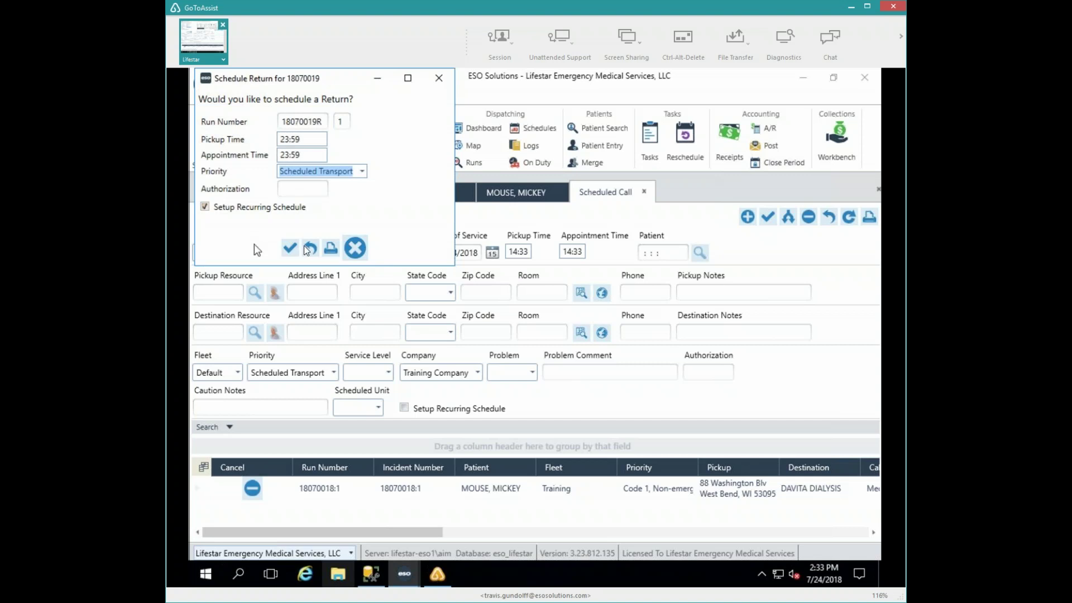
# - Confirm the return trip and schedule it Mon/Wed/Fri from 07/27/2018 to 12/31/2018
pyautogui.click(290, 249)
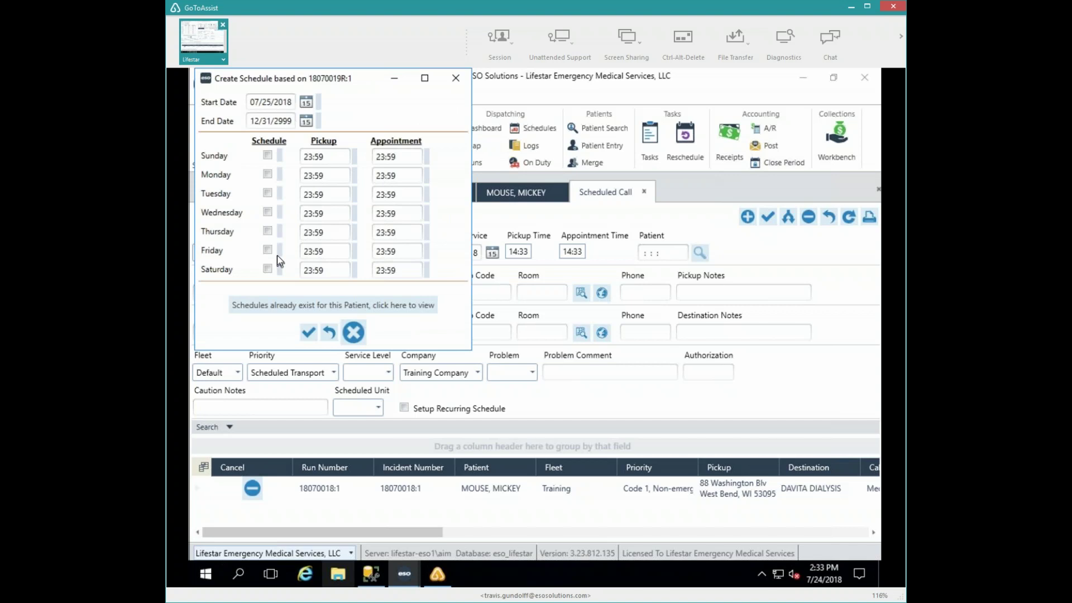
pyautogui.click(306, 102)
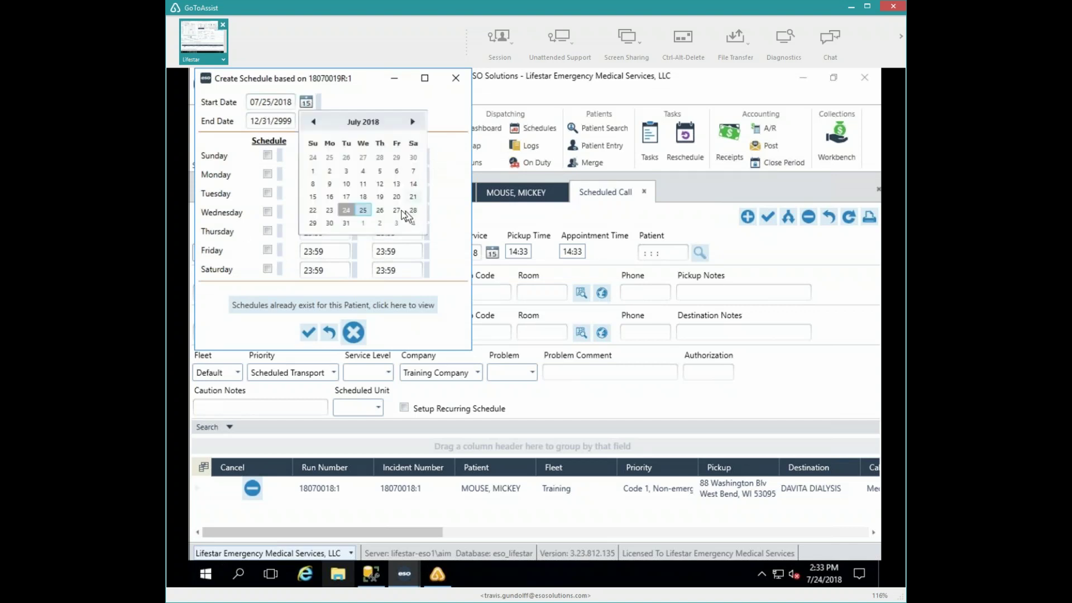
pyautogui.click(395, 211)
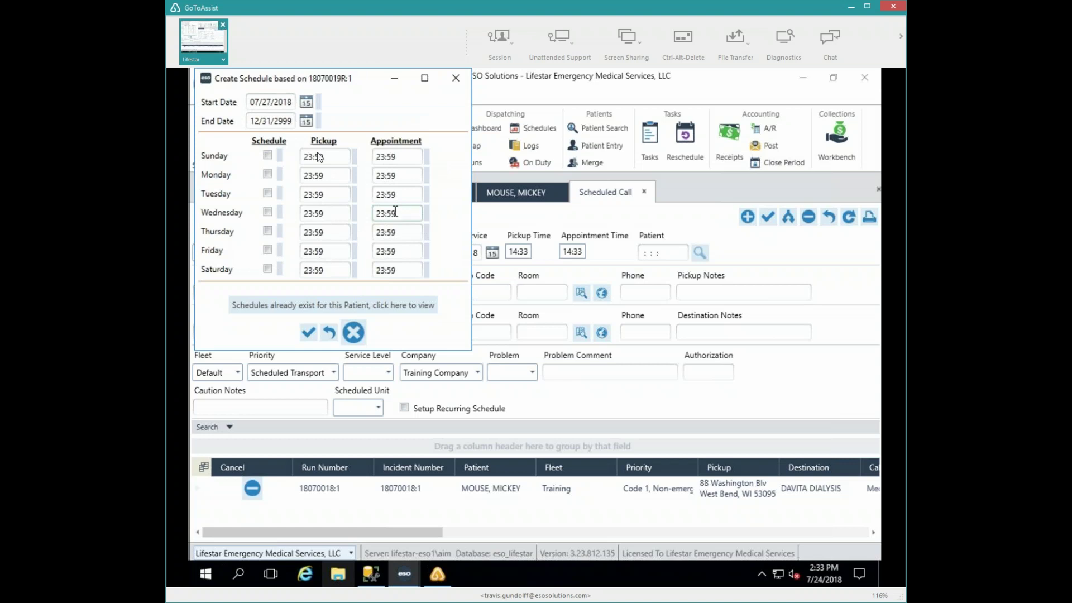
pyautogui.click(293, 123)
pyautogui.press('BackSpace')
pyautogui.press('BackSpace')
pyautogui.press('BackSpace')
pyautogui.write('018')
pyautogui.click(270, 175)
pyautogui.click(268, 211)
pyautogui.click(268, 250)
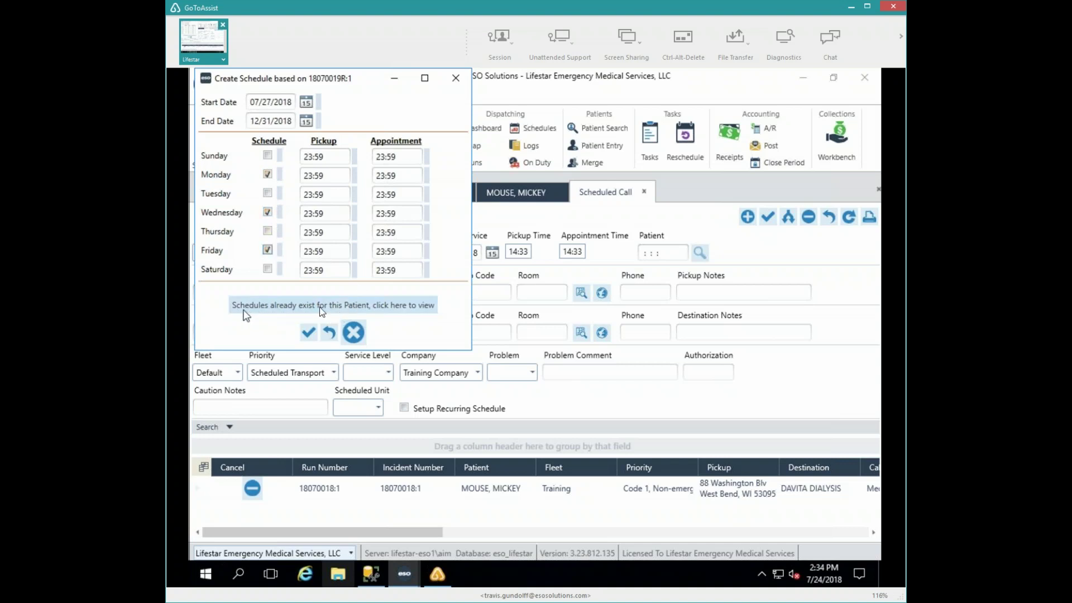
# - Review the patient's existing schedules, then save the return-trip recurring schedule
pyautogui.click(353, 306)
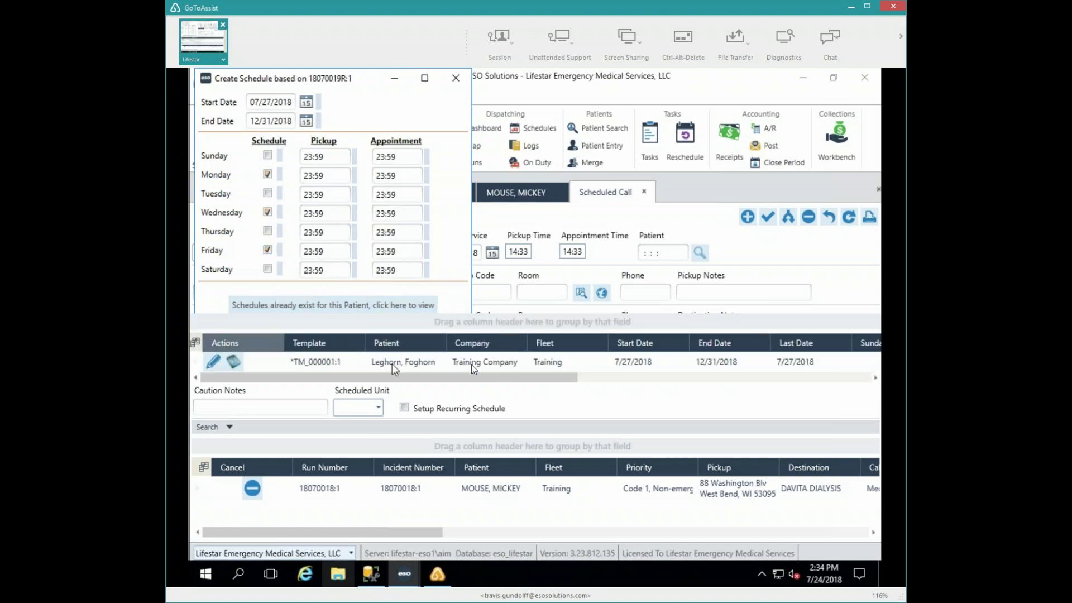
pyautogui.click(486, 363)
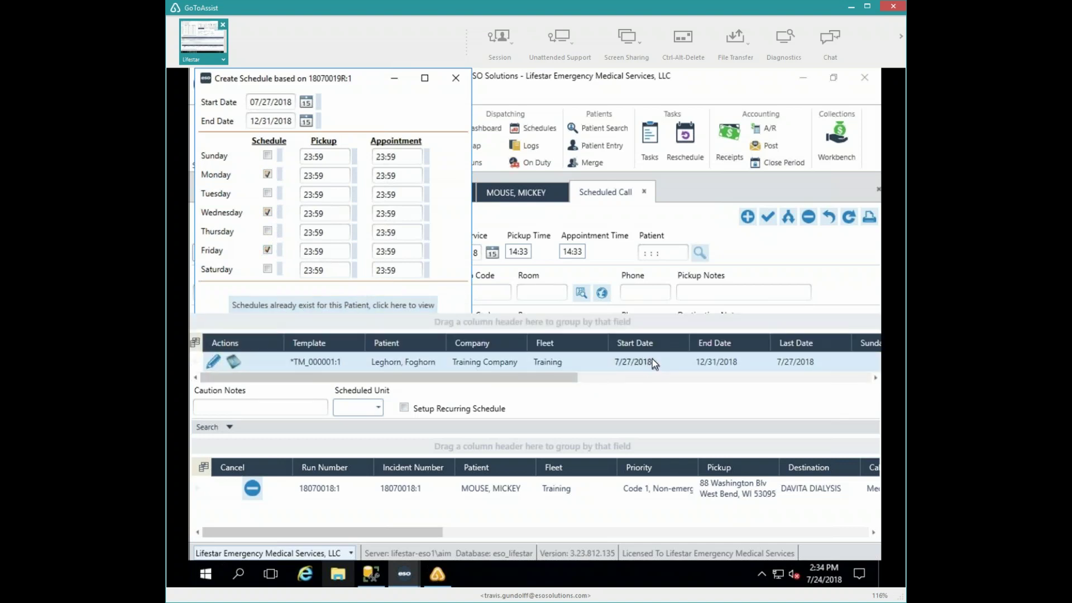
pyautogui.moveTo(561, 382); pyautogui.dragTo(877, 380)
pyautogui.moveTo(795, 384); pyautogui.dragTo(330, 382)
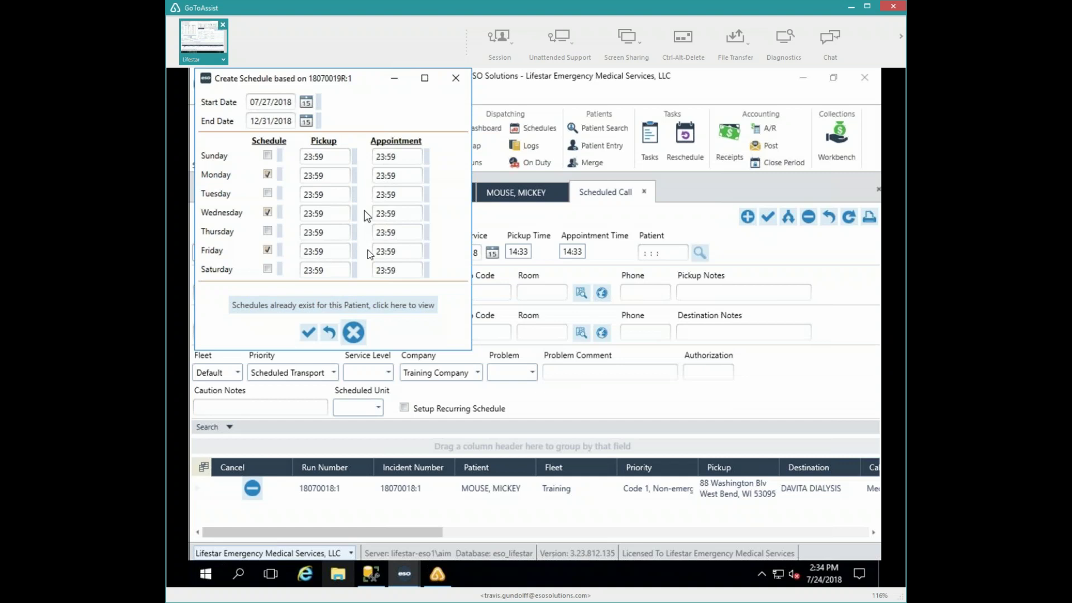
pyautogui.click(306, 332)
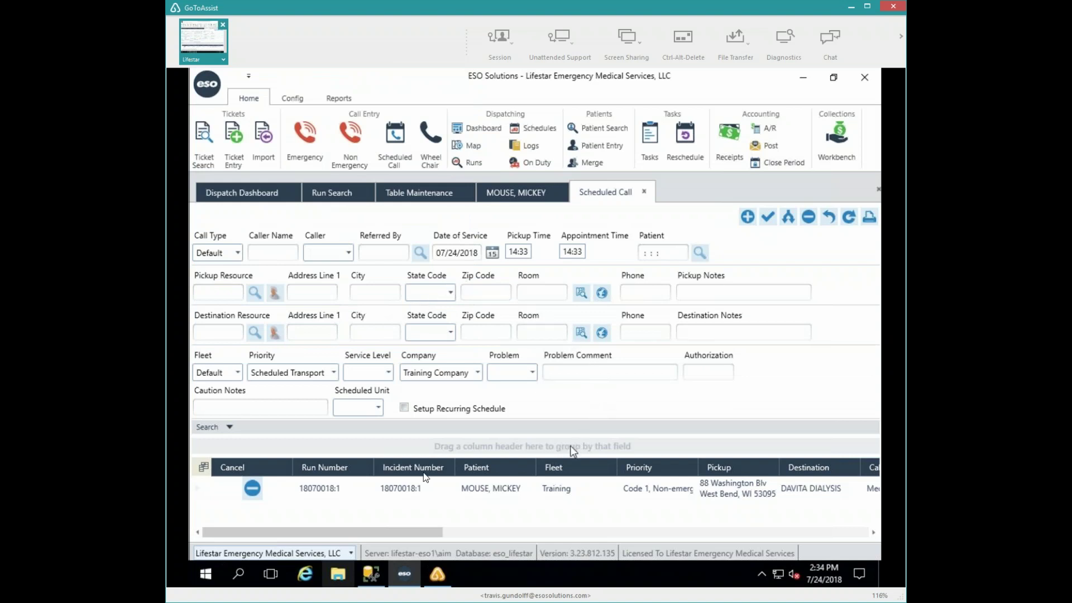
# - Expand the scheduled runs grid to show runs 18070018:1 and 18070019:1
pyautogui.click(242, 429)
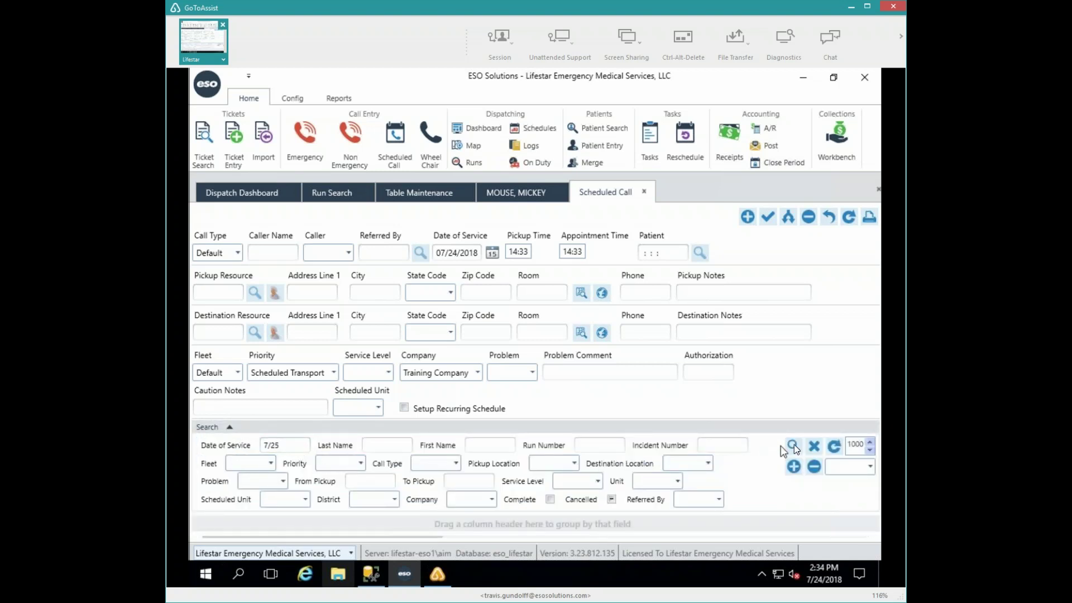
pyautogui.click(614, 430)
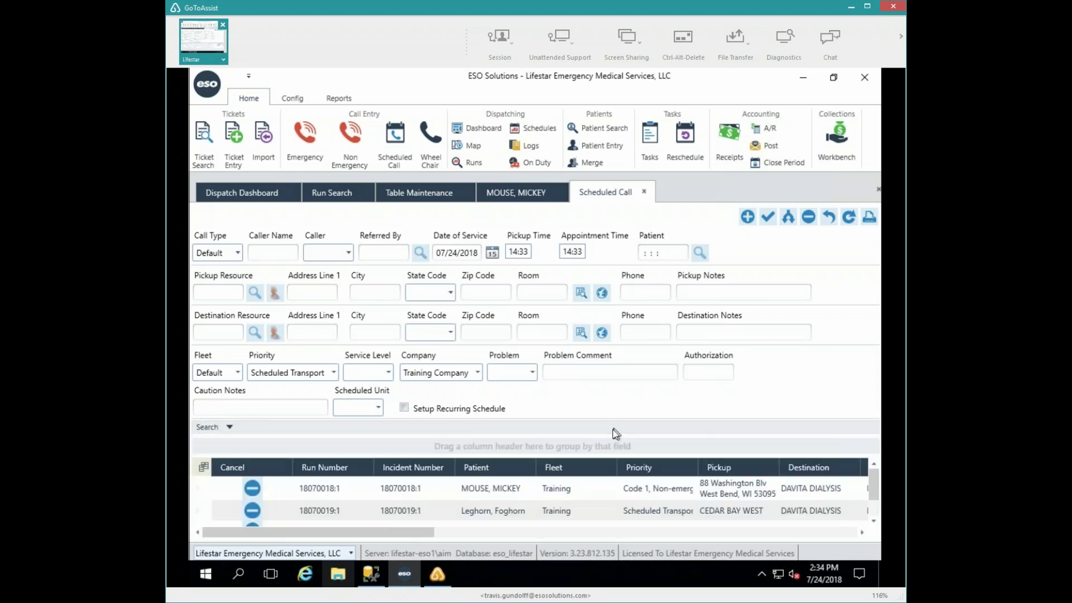
pyautogui.click(501, 508)
pyautogui.click(500, 490)
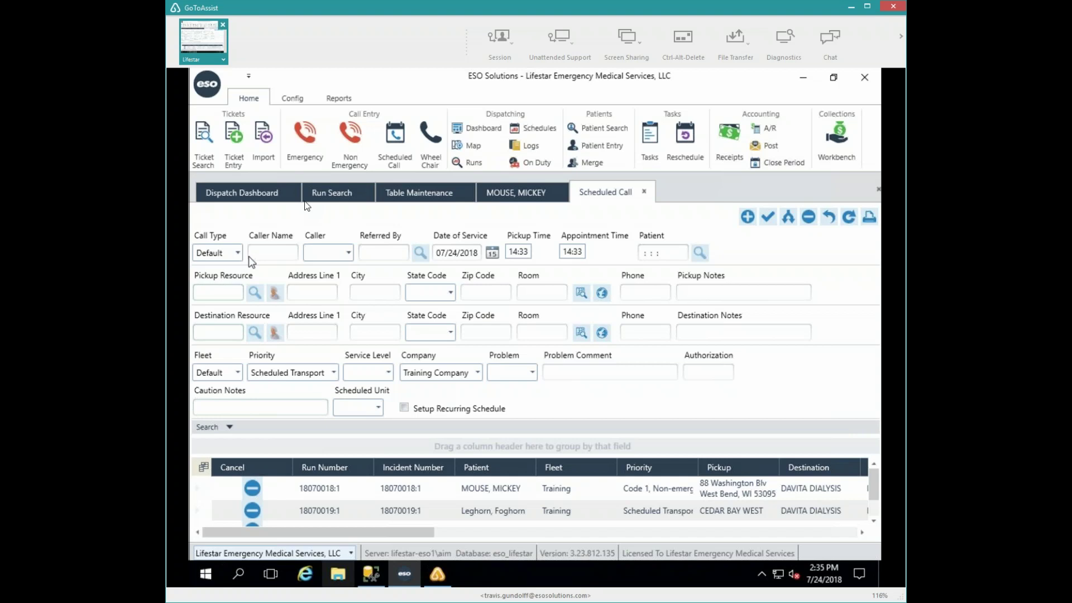
# - In Run Search, clear all filters and stop filtering by Complete status
pyautogui.click(320, 200)
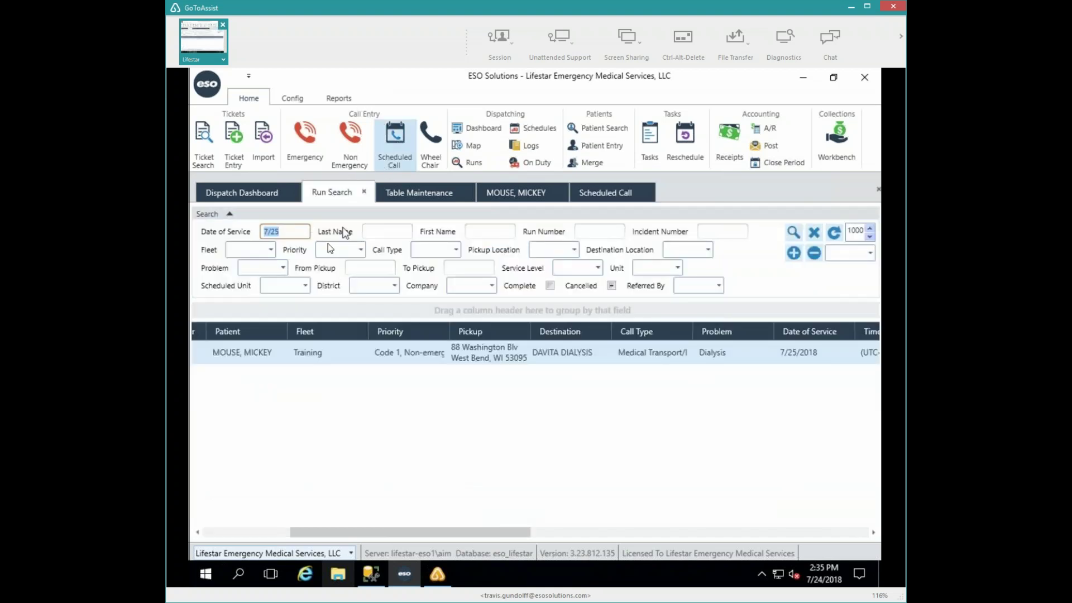
pyautogui.click(794, 232)
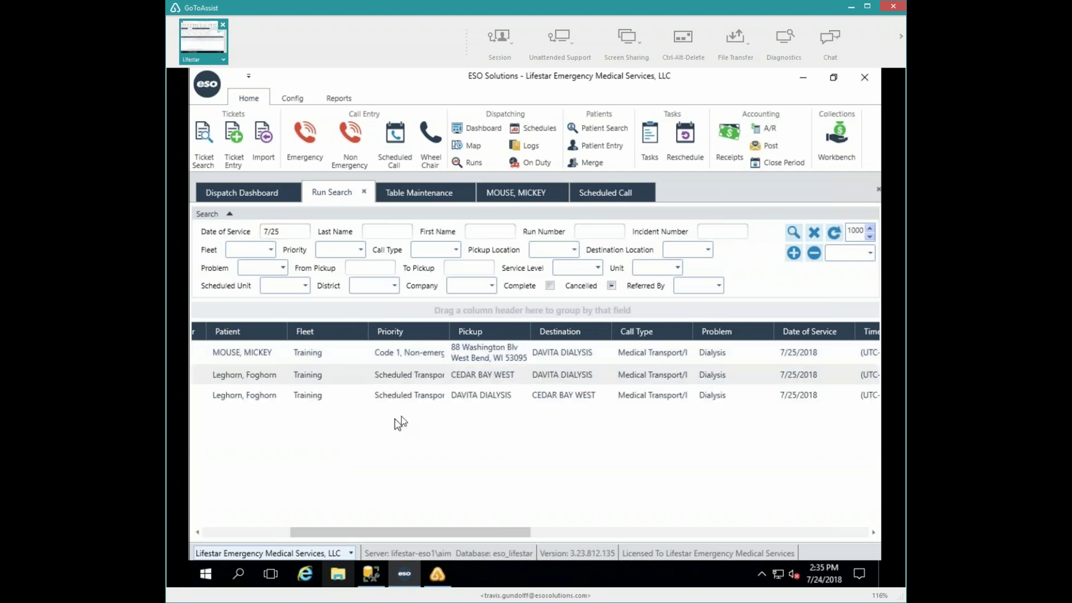
pyautogui.click(813, 231)
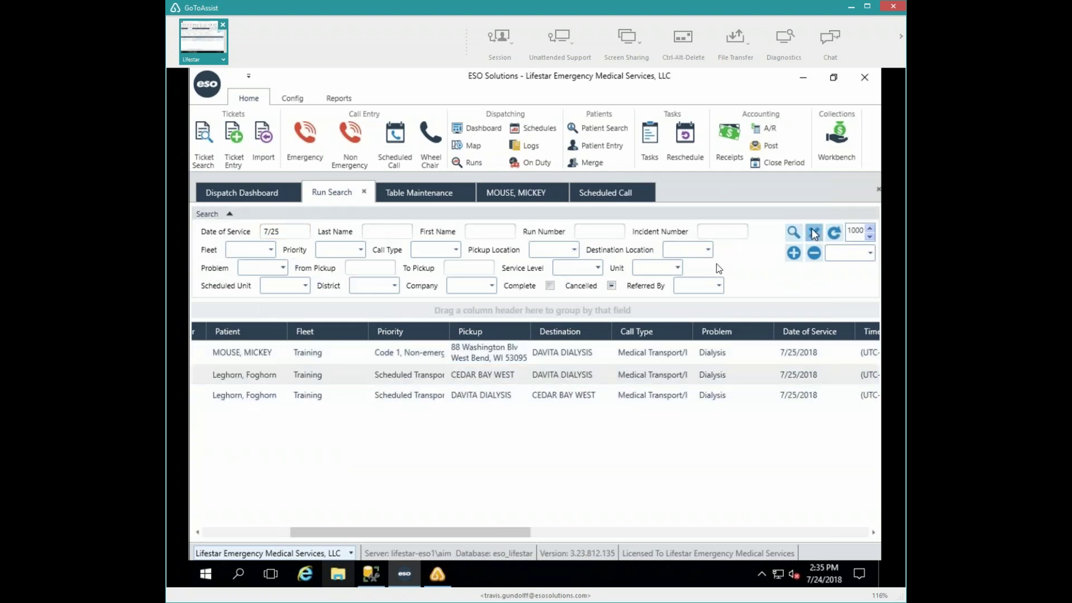
pyautogui.click(550, 286)
# - Search runs by the patient's last and first name
pyautogui.click(393, 231)
pyautogui.write('leghorn')
pyautogui.press('Tab')
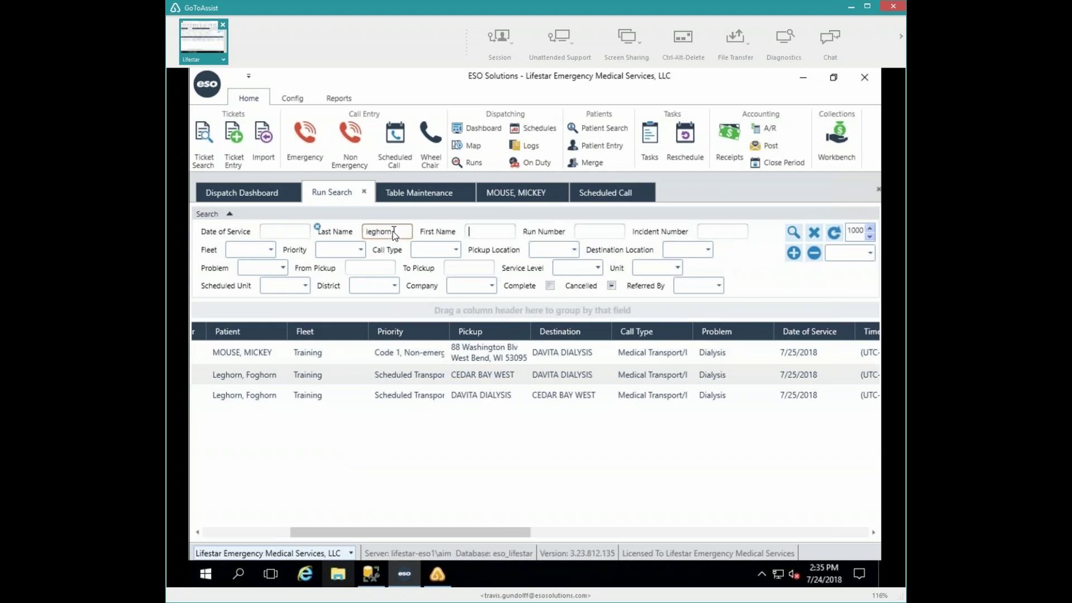
pyautogui.write('foghorn')
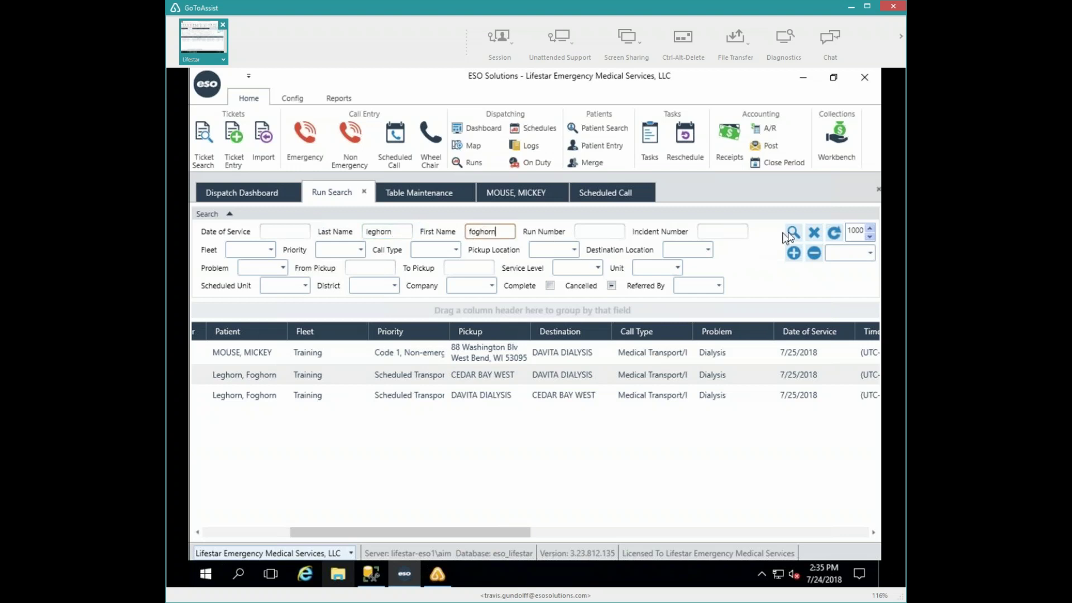
pyautogui.click(788, 234)
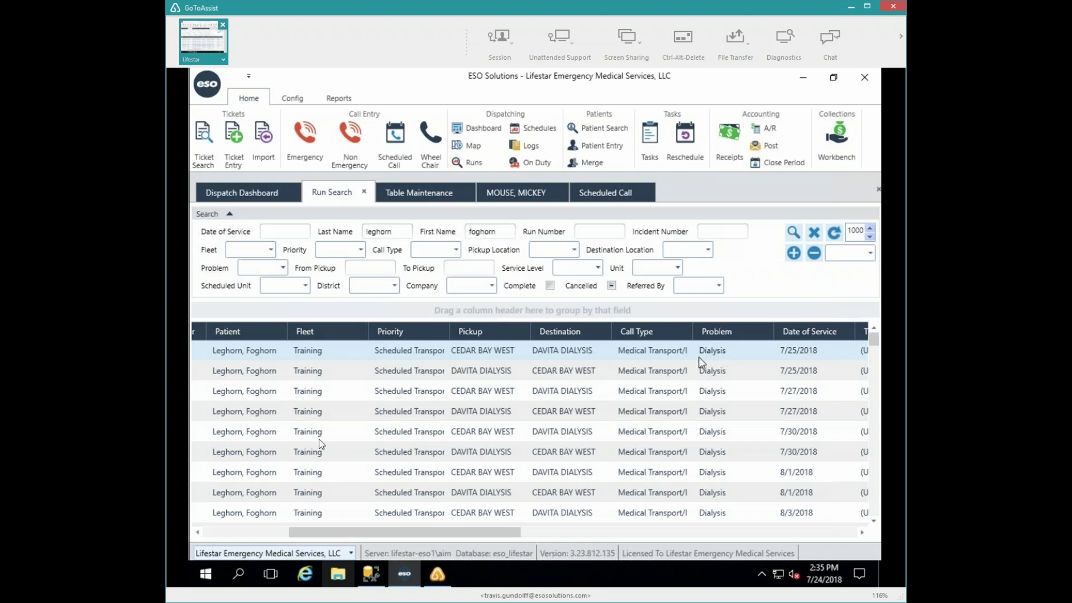
# - Narrow the Cancel and Run Number columns and autofit Incident Number and Fleet
pyautogui.click(257, 528)
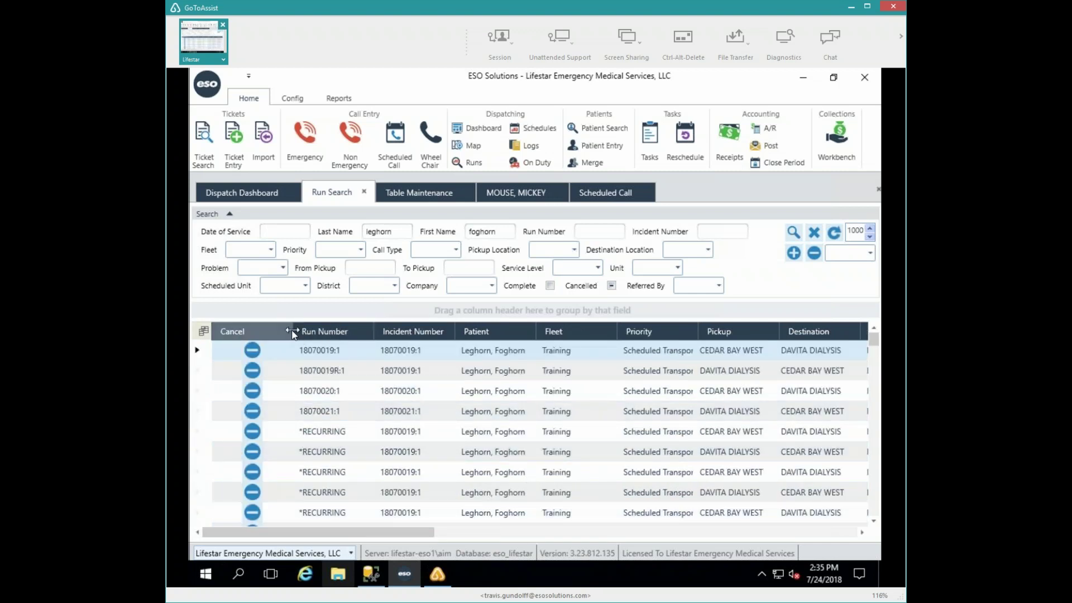
pyautogui.moveTo(291, 331); pyautogui.dragTo(253, 331)
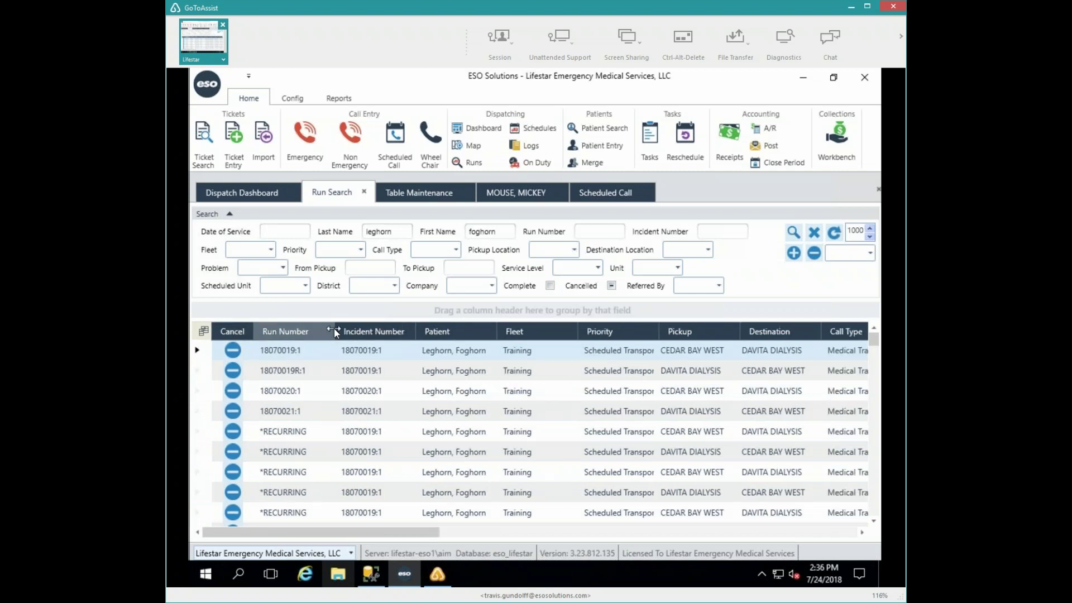
pyautogui.moveTo(334, 331); pyautogui.dragTo(317, 331)
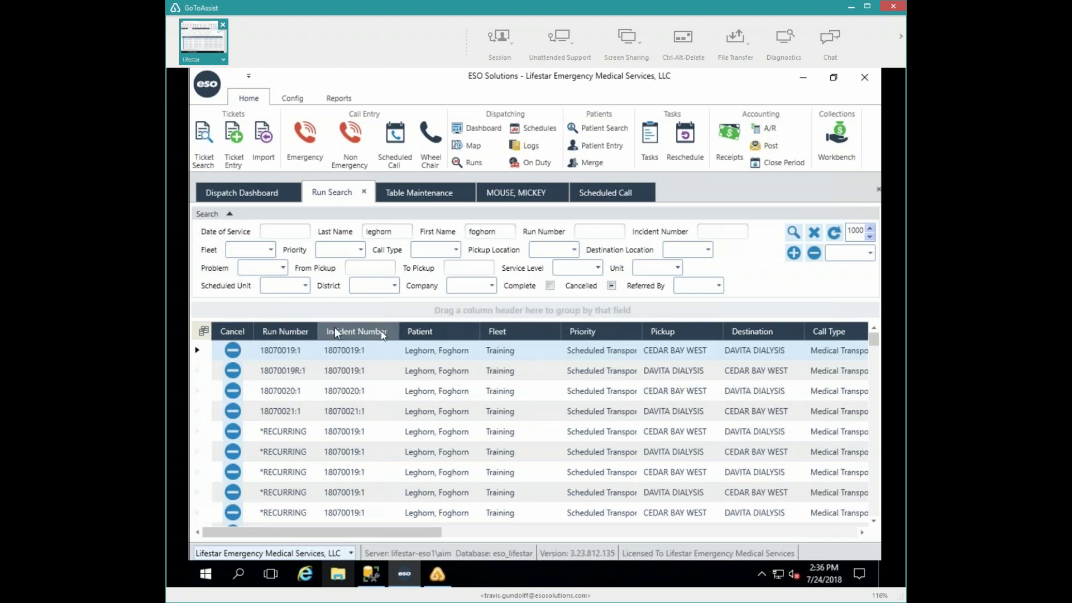
pyautogui.doubleClick(399, 331)
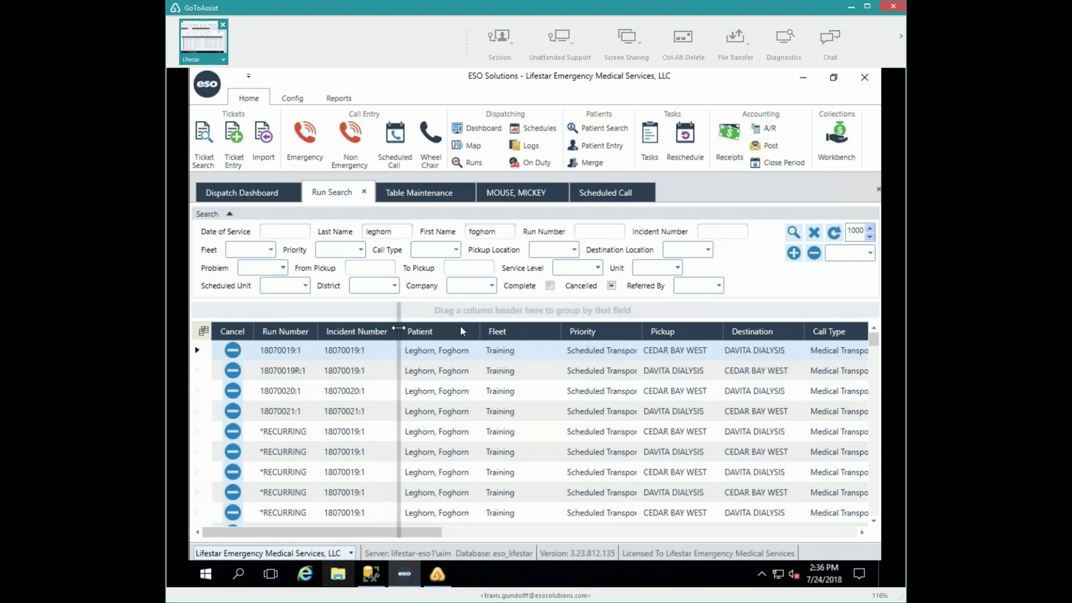
pyautogui.doubleClick(559, 330)
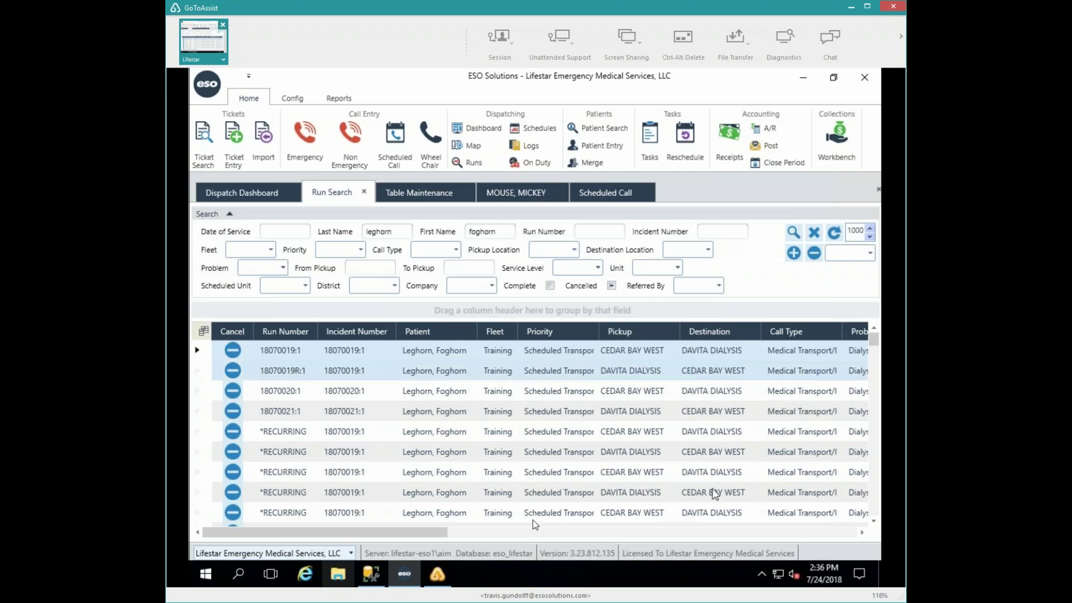
pyautogui.moveTo(420, 534); pyautogui.dragTo(502, 537)
pyautogui.moveTo(759, 327); pyautogui.dragTo(389, 331)
# - Move Date of Service and Pickup time right after Patient, then go to Dispatch Dashboard
pyautogui.moveTo(311, 341); pyautogui.dragTo(285, 340)
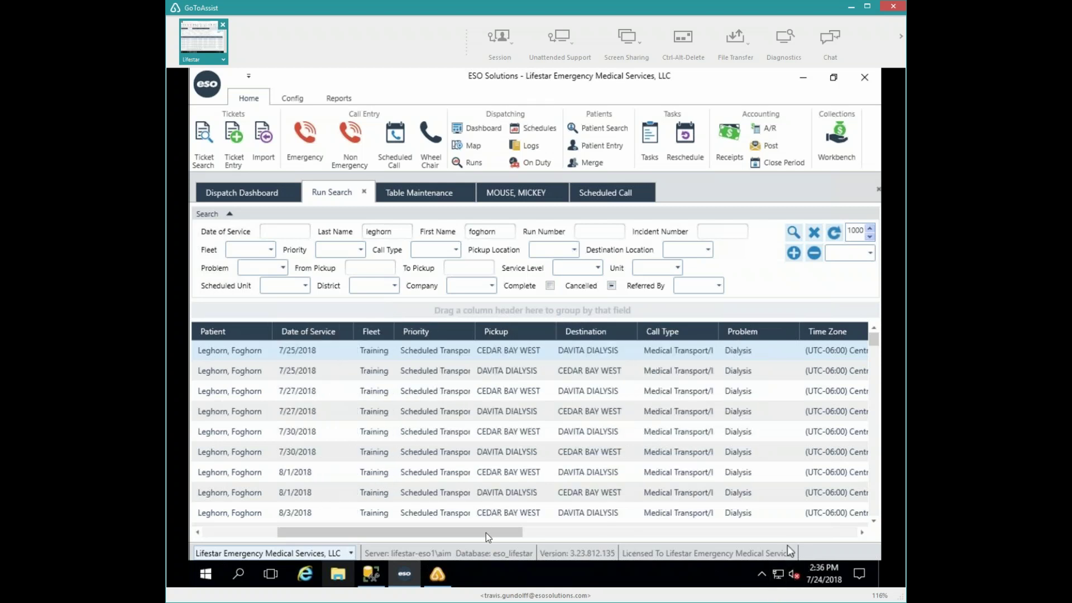
pyautogui.moveTo(487, 533); pyautogui.dragTo(528, 533)
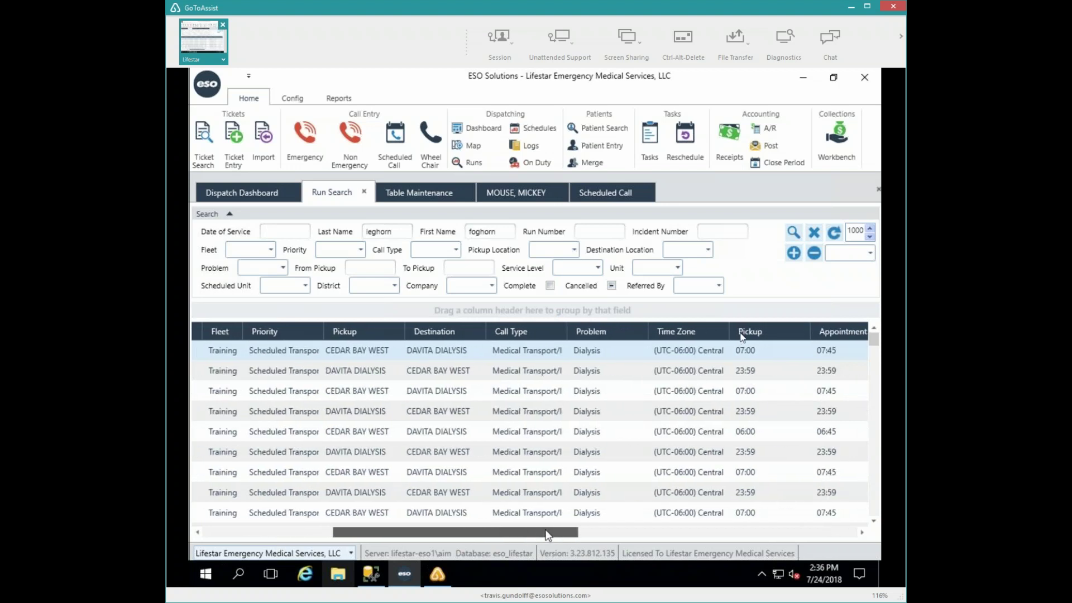
pyautogui.hscroll(1, 742, 332)
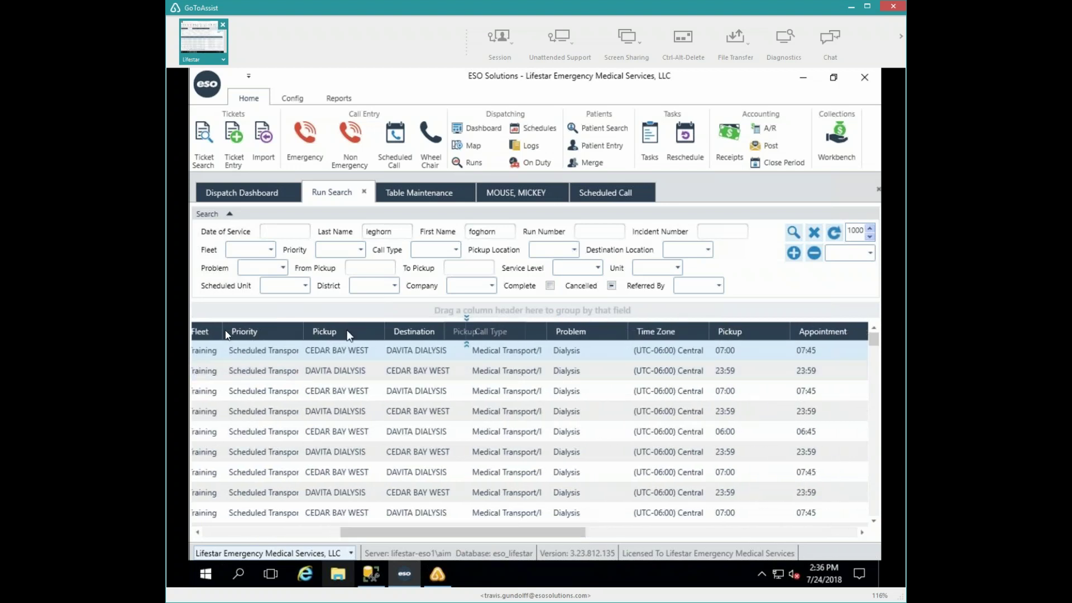
pyautogui.moveTo(230, 338); pyautogui.dragTo(226, 330)
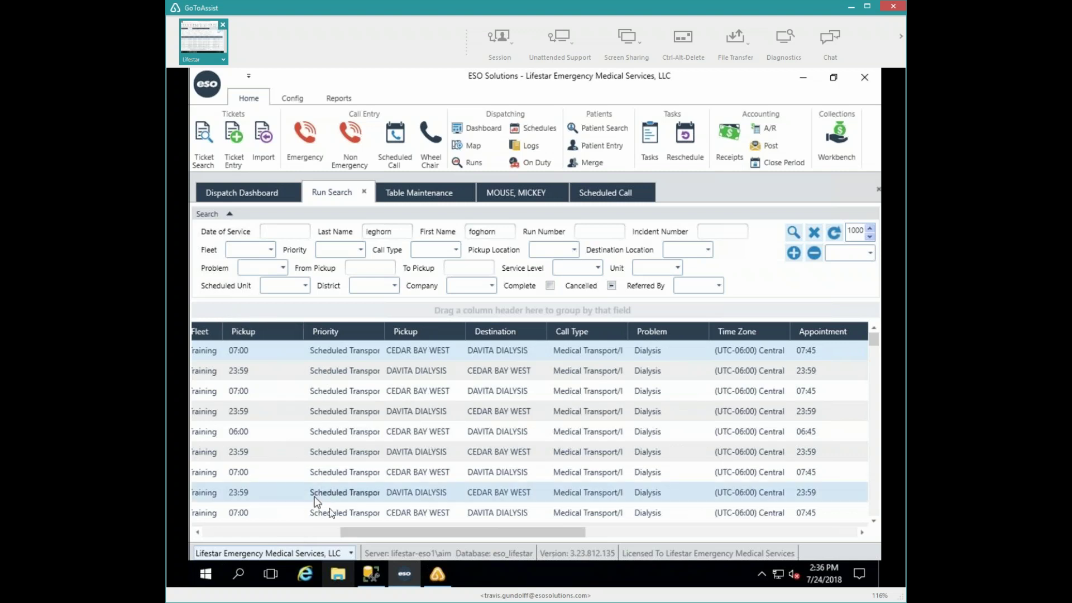
pyautogui.hscroll(-5, 329, 508)
pyautogui.moveTo(631, 335); pyautogui.dragTo(560, 333)
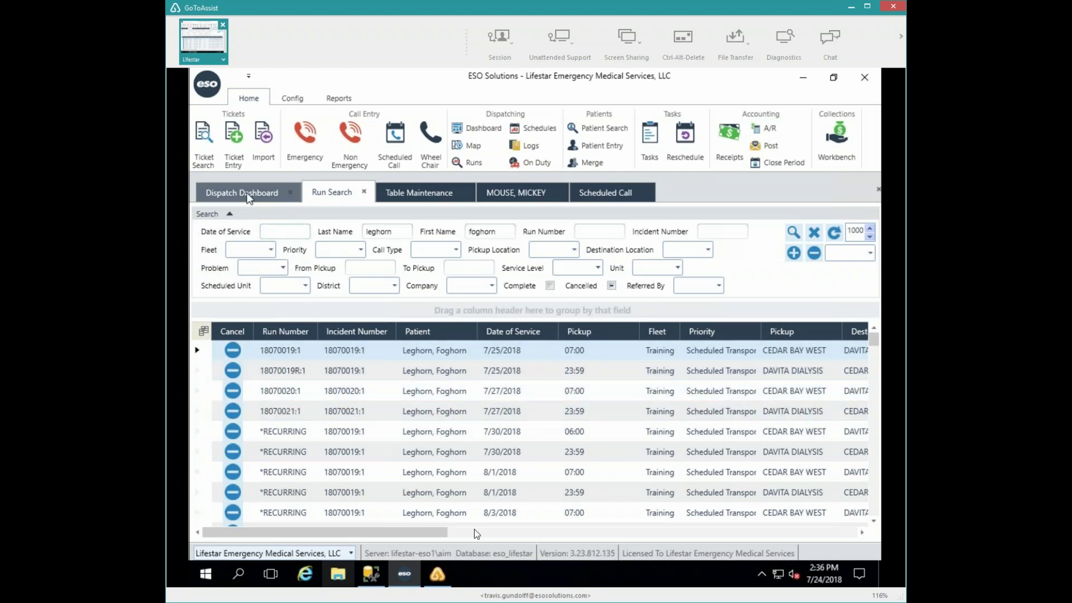
pyautogui.click(248, 196)
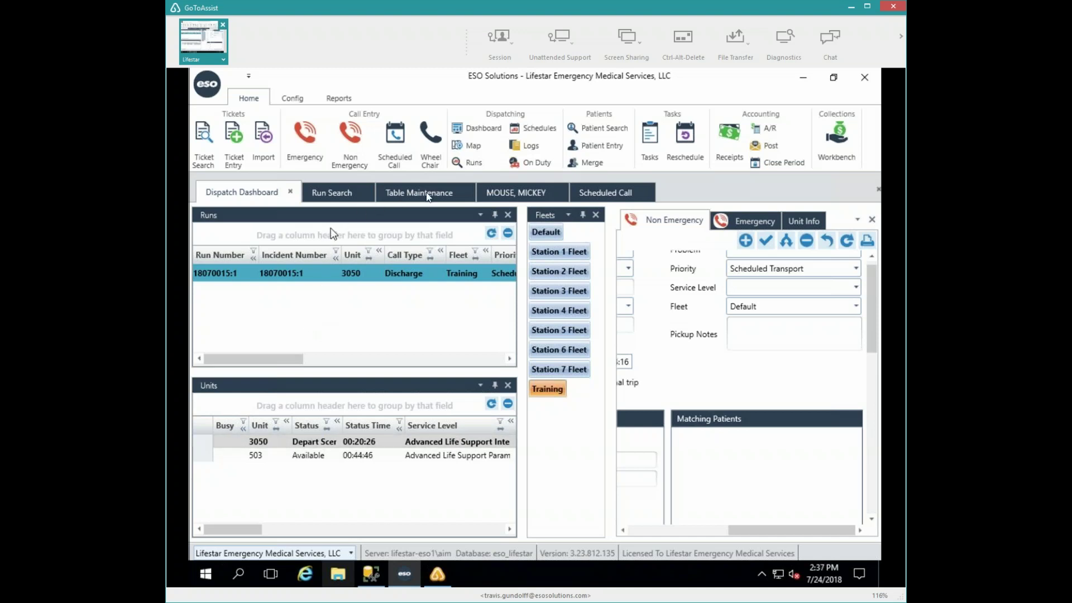
# - Return via Scheduled Call to the patient's Run Search results, now listing runs 18070020:1 and 18070021:1
pyautogui.click(583, 193)
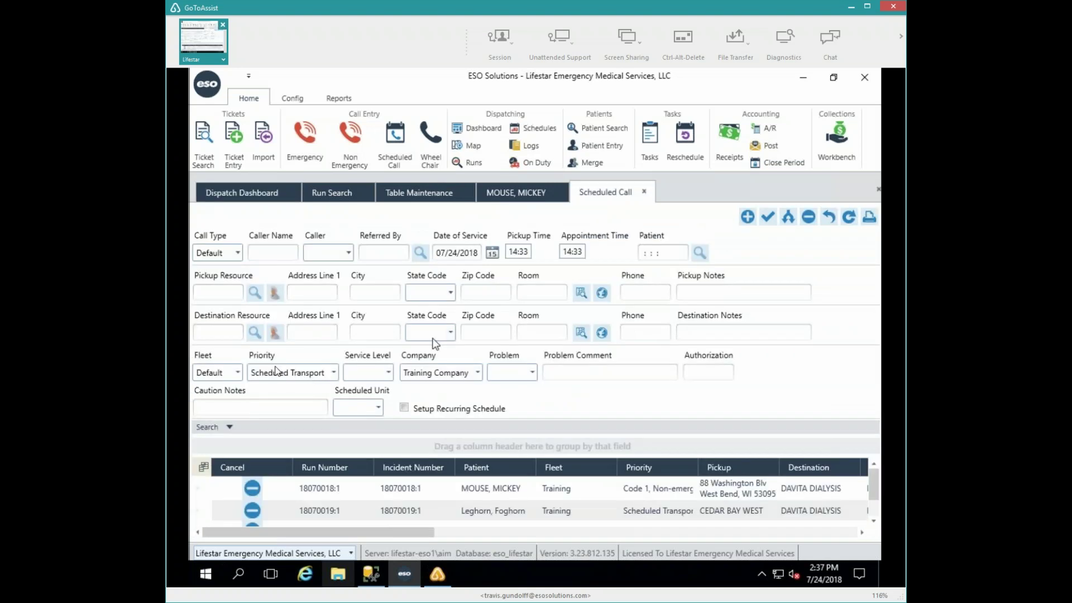
pyautogui.click(337, 192)
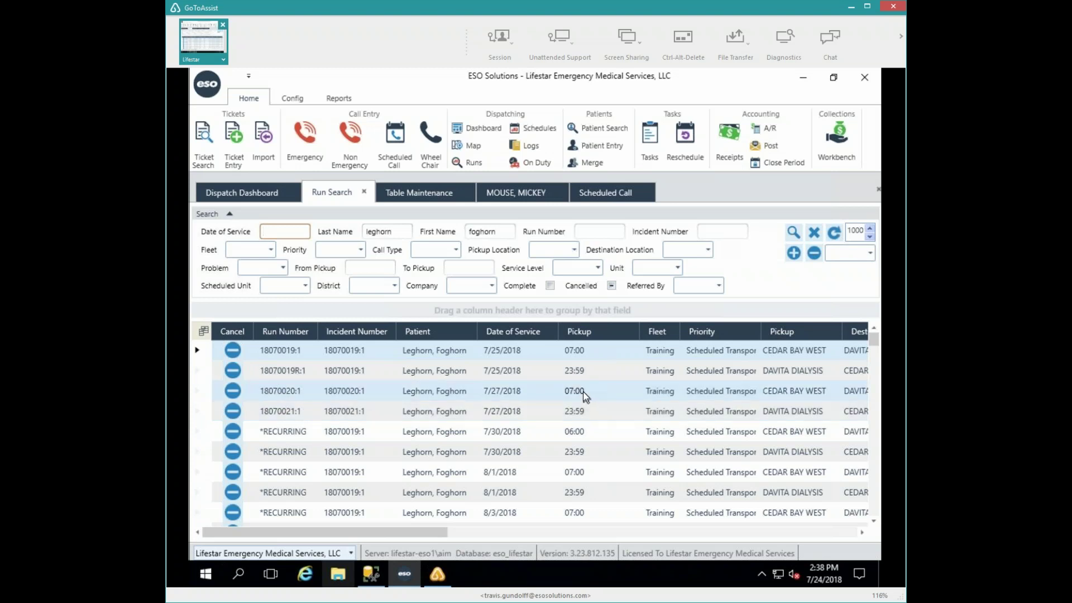
# - Reschedule the 7/27 run 18070020:1 to a 06:00 pickup and 06:45 appointment, save, and close
pyautogui.click(275, 391)
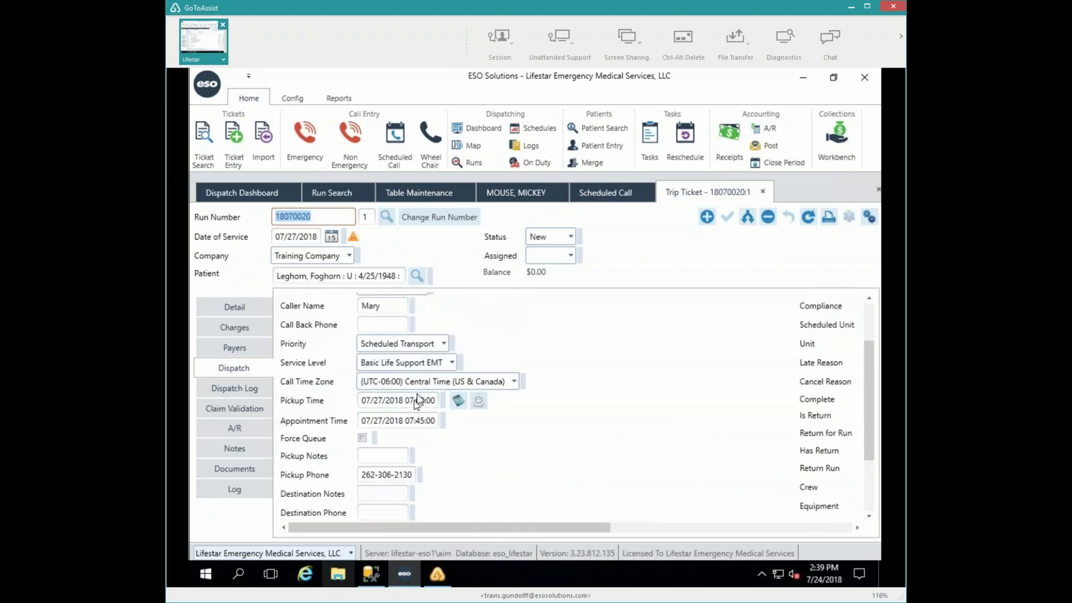
pyautogui.click(414, 400)
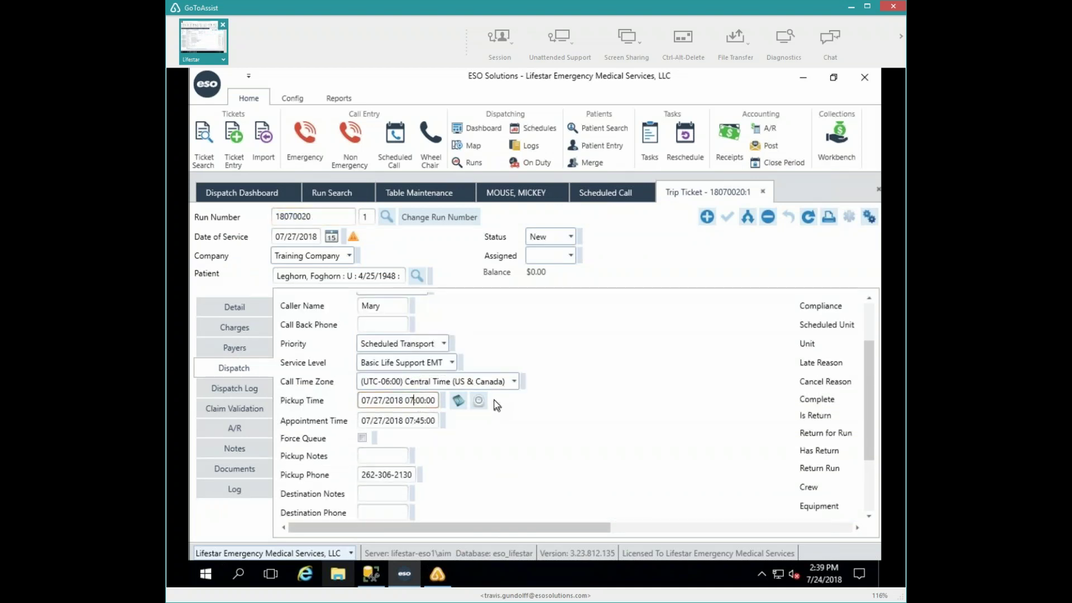
pyautogui.press('BackSpace')
pyautogui.write('6')
pyautogui.click(410, 422)
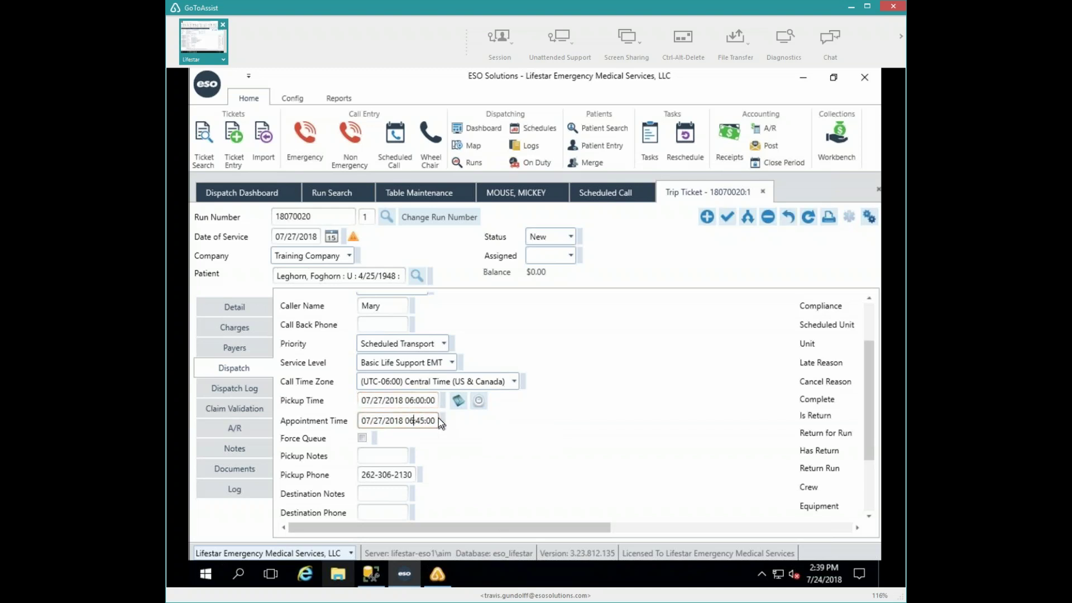
pyautogui.press('Tab')
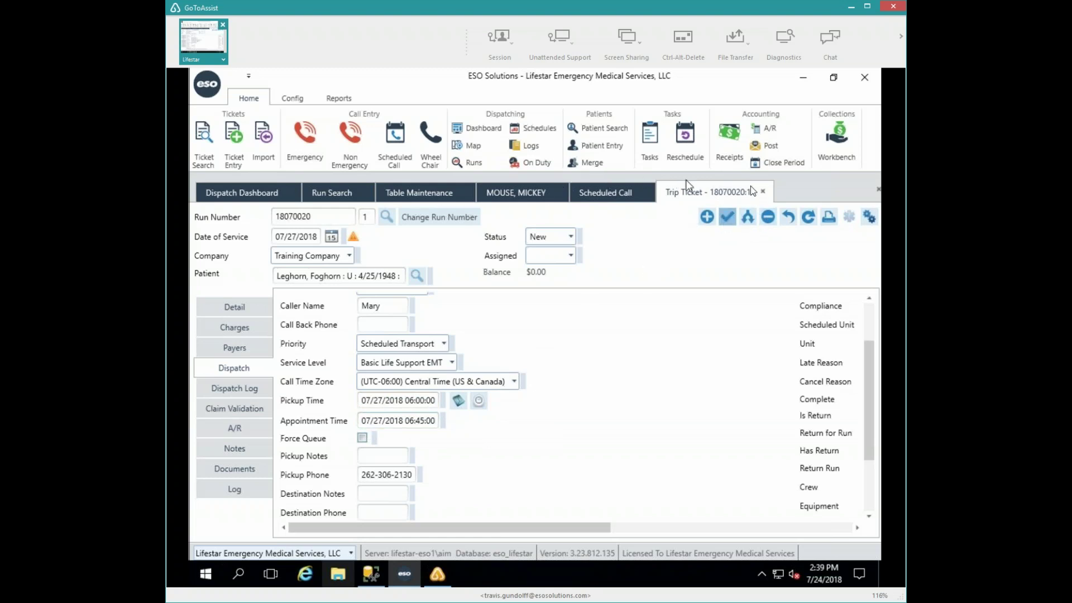
pyautogui.hotkey('ctrl', 's')
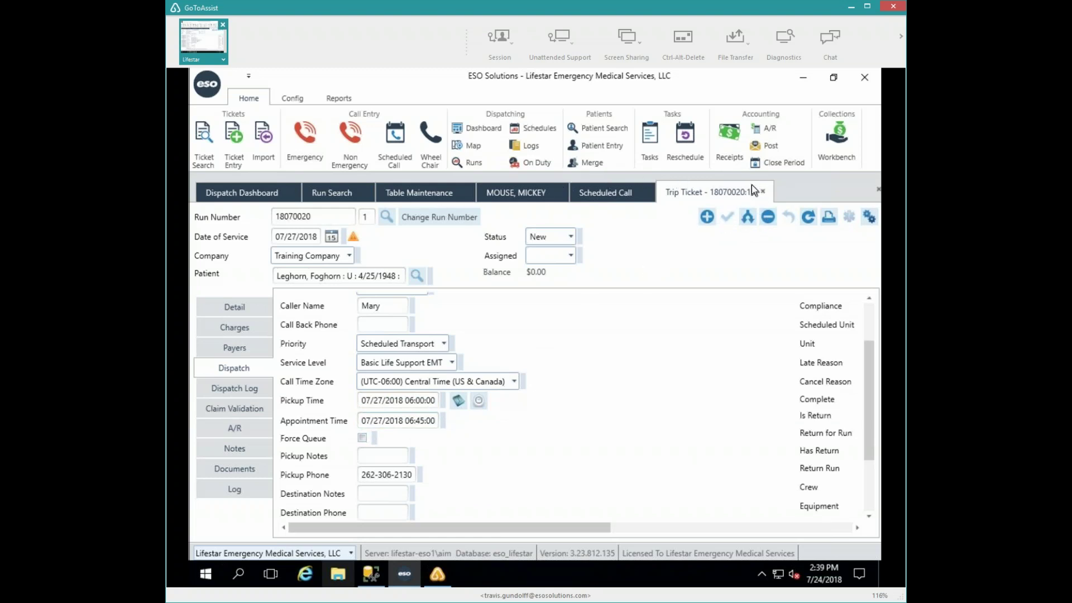
pyautogui.click(762, 192)
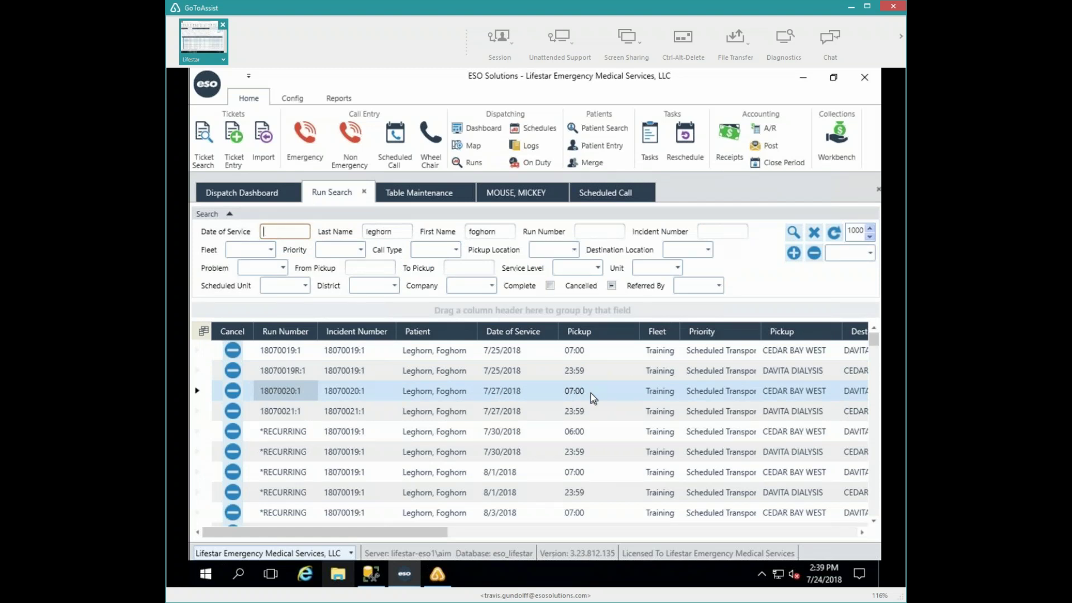
# - Rerun the patient's run search and check that 18070020:1 now lists a 06:00 pickup
pyautogui.click(793, 233)
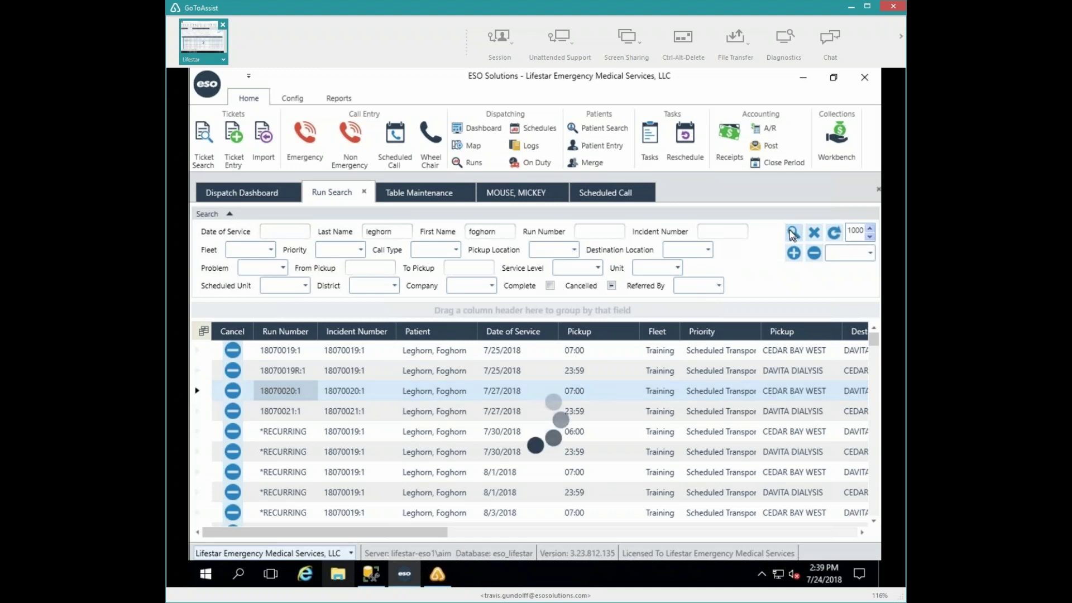
pyautogui.click(580, 394)
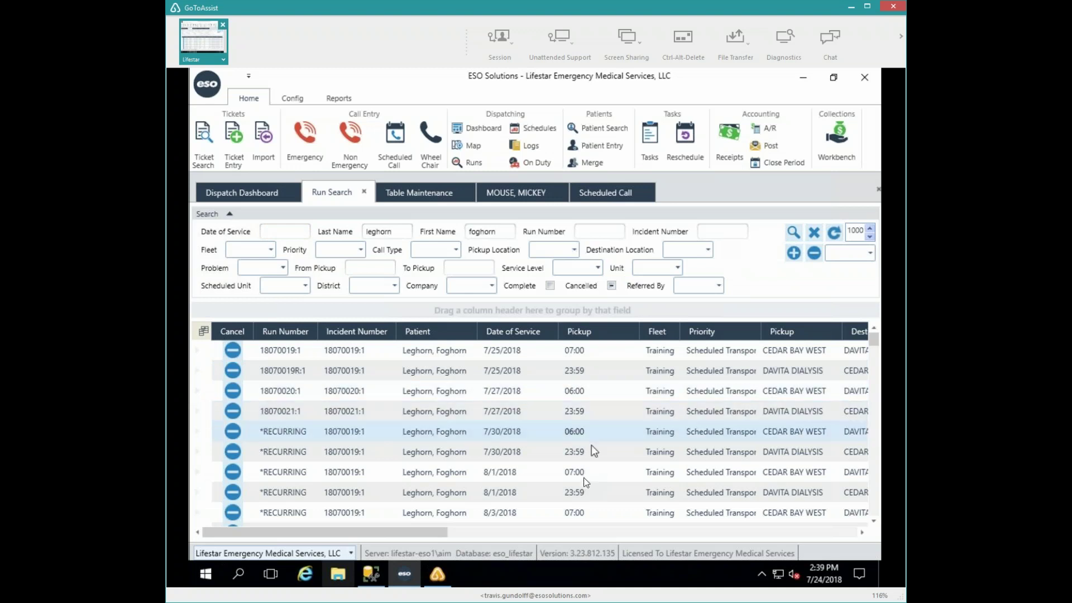
pyautogui.scroll(-1, 580, 486)
pyautogui.scroll(-3, 579, 488)
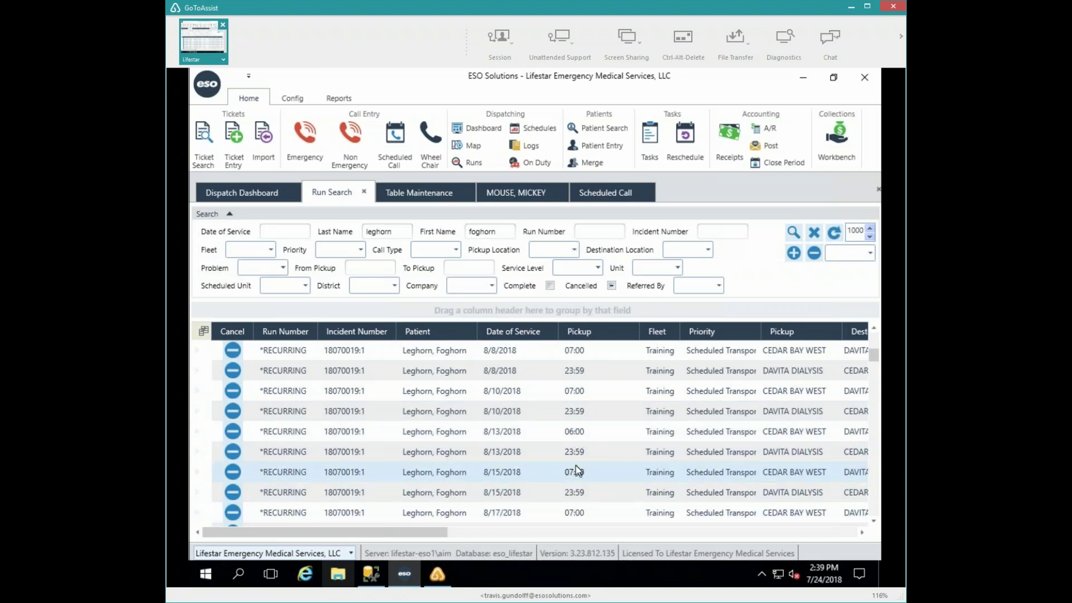
pyautogui.scroll(4, 575, 465)
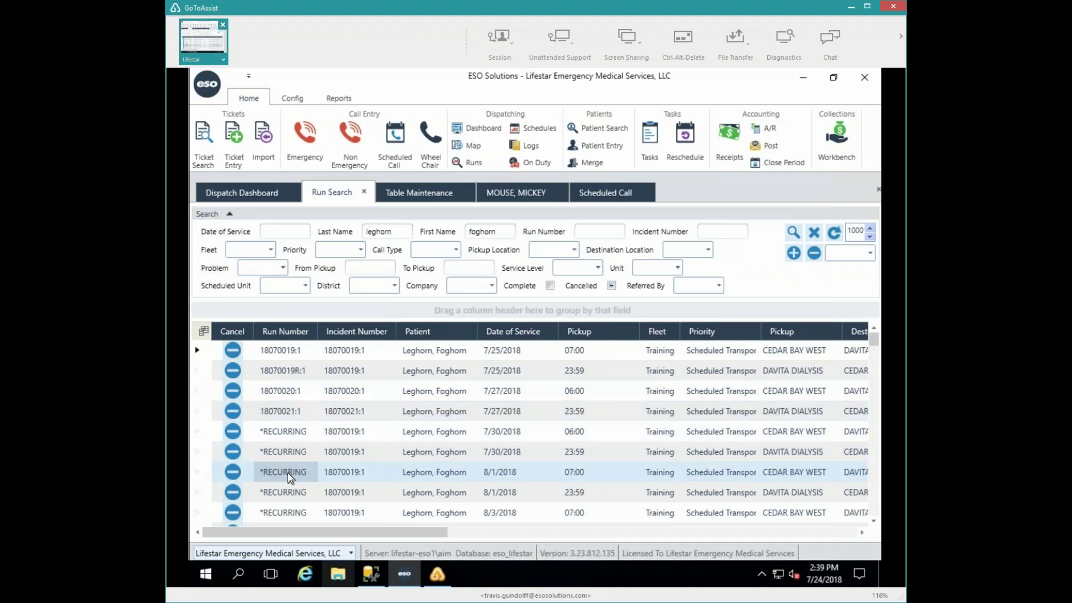
# - Open the 8/1/2018 recurring trip ticket and change its pickup time to 10:00
pyautogui.doubleClick(351, 473)
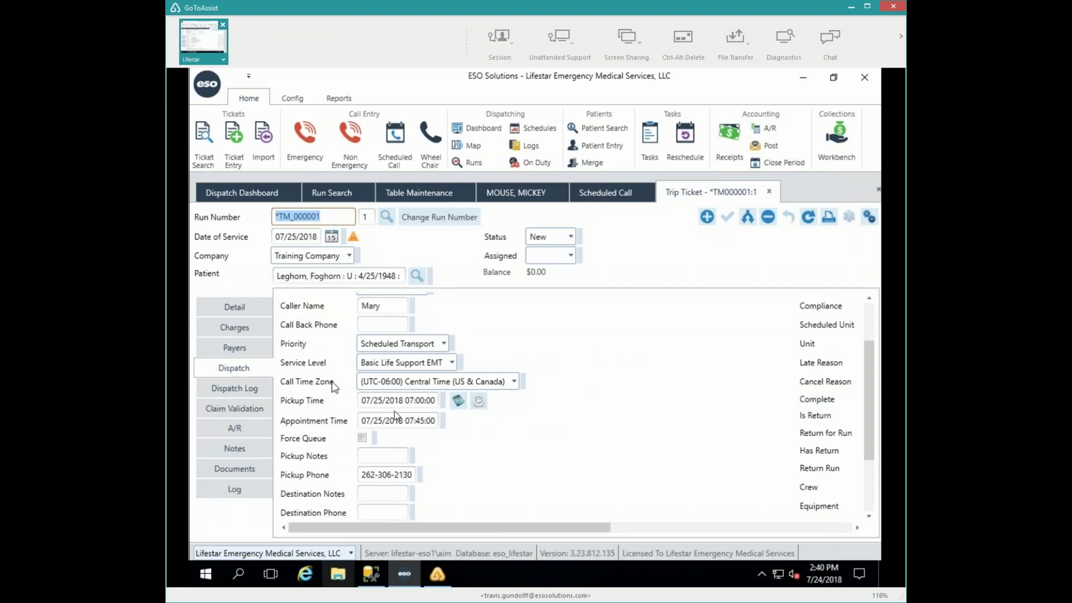
pyautogui.click(412, 400)
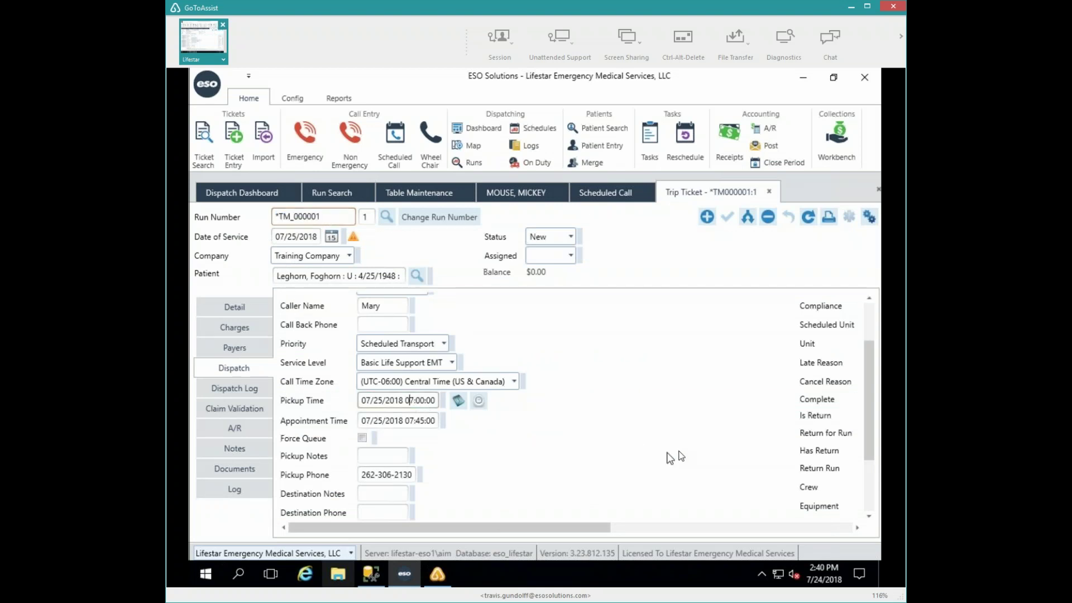
pyautogui.press('Delete')
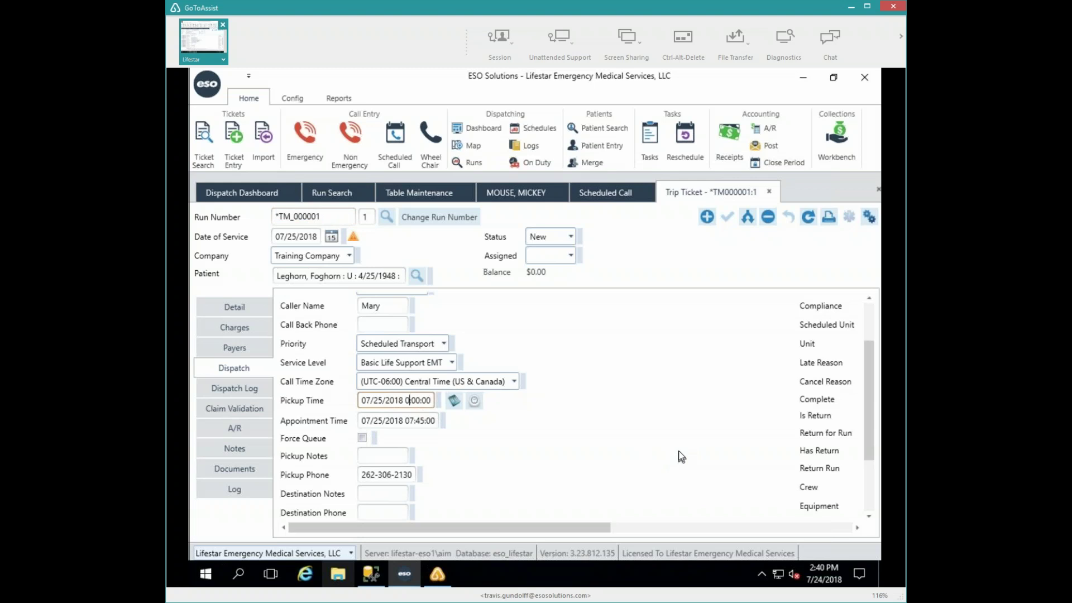
pyautogui.press('Delete')
pyautogui.press('Delete')
pyautogui.write('10')
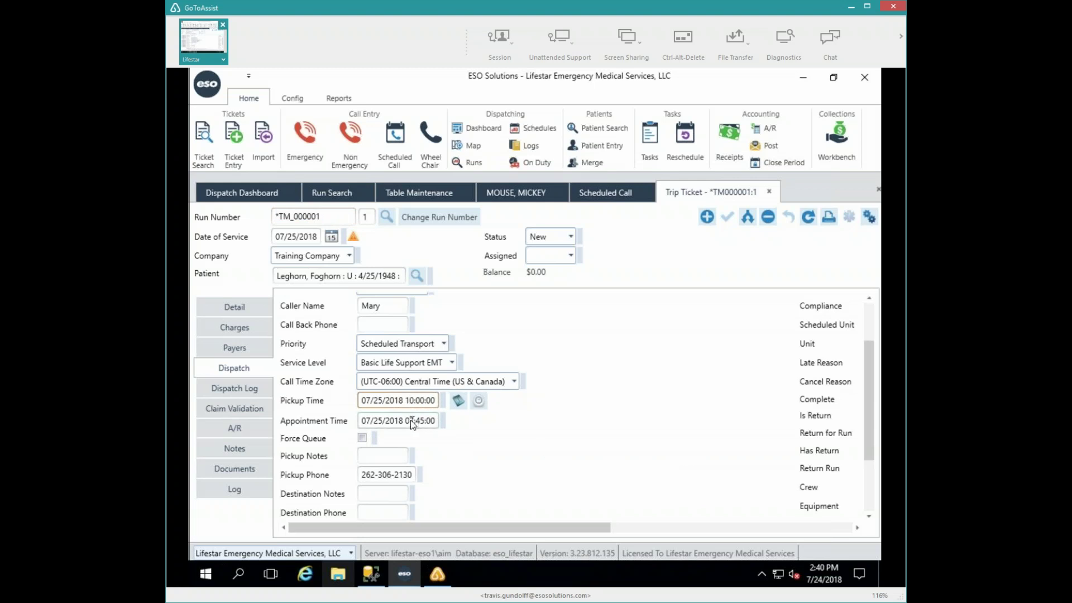
# - Change the appointment time to 10:45, then save and close the trip ticket
pyautogui.click(436, 420)
pyautogui.press('BackSpace')
pyautogui.press('Delete')
pyautogui.write('10')
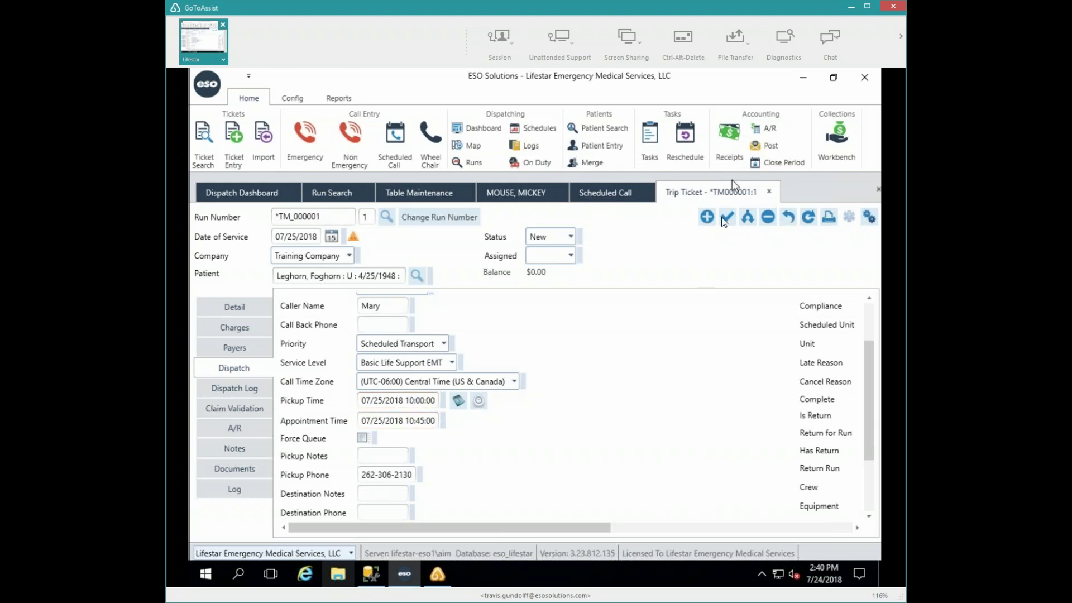
pyautogui.click(725, 221)
pyautogui.click(769, 192)
pyautogui.click(793, 233)
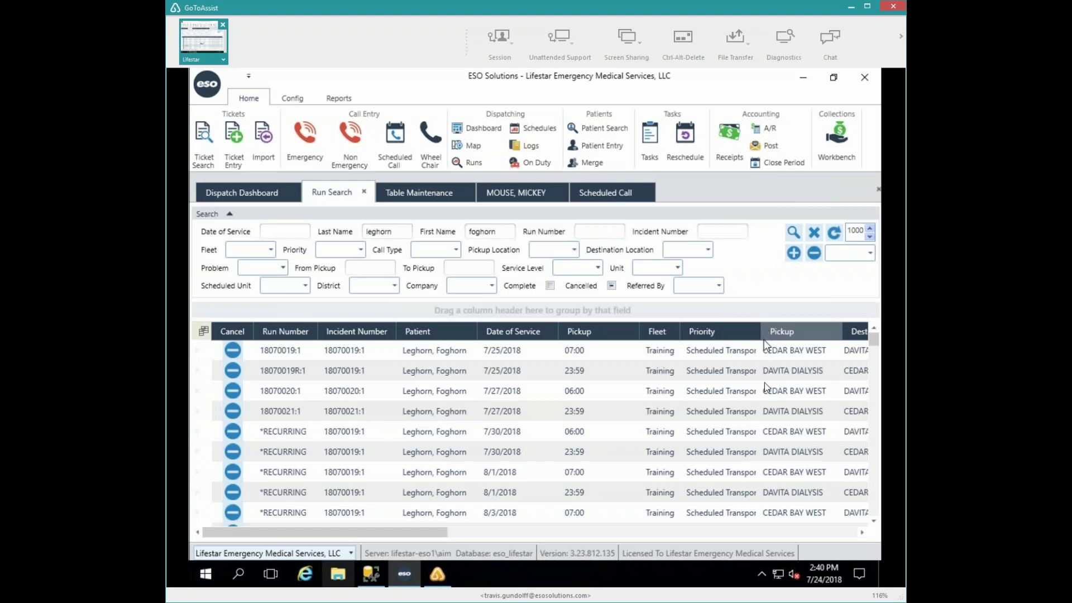
pyautogui.scroll(-2, 765, 383)
pyautogui.scroll(2, 765, 383)
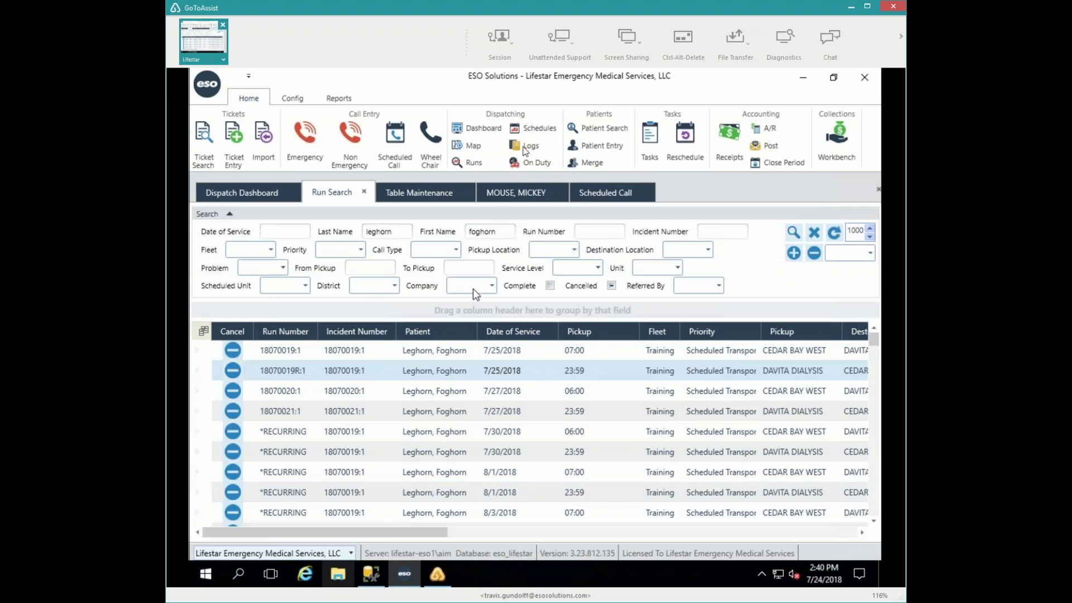
# - Review weekday pickup times for templates *TM_000001:1 and *TM_000002:1, then return to Run Search
pyautogui.click(530, 130)
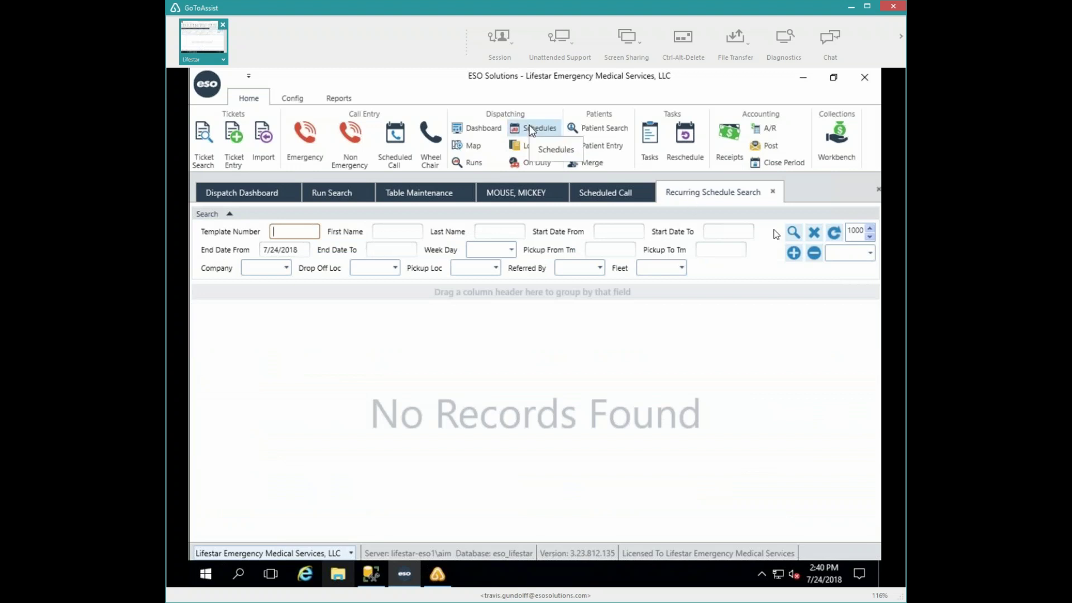
pyautogui.click(793, 232)
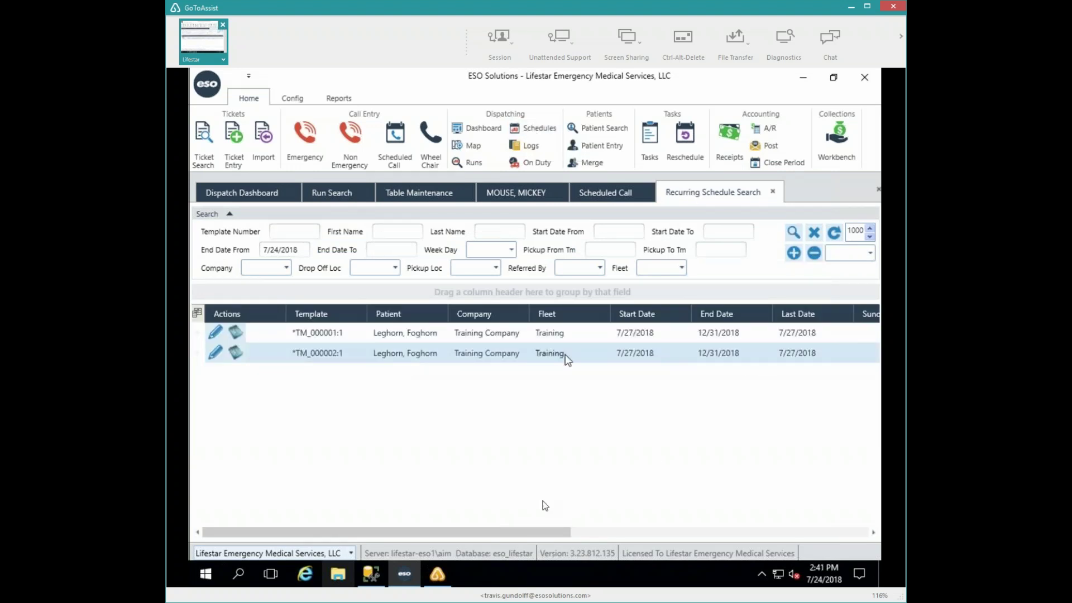
pyautogui.click(562, 534)
pyautogui.moveTo(562, 534); pyautogui.dragTo(686, 522)
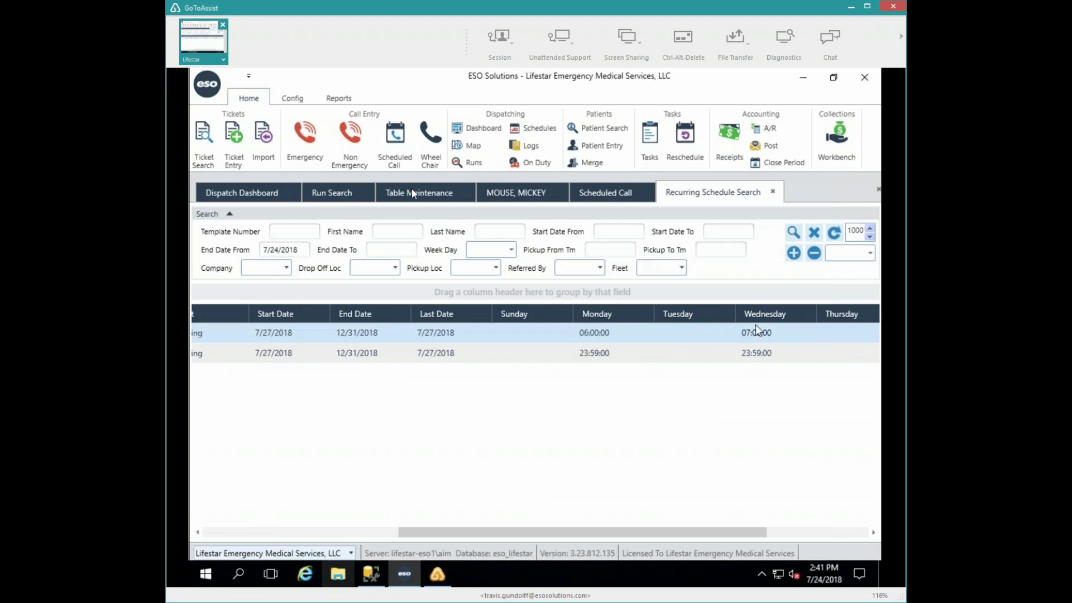
pyautogui.click(313, 191)
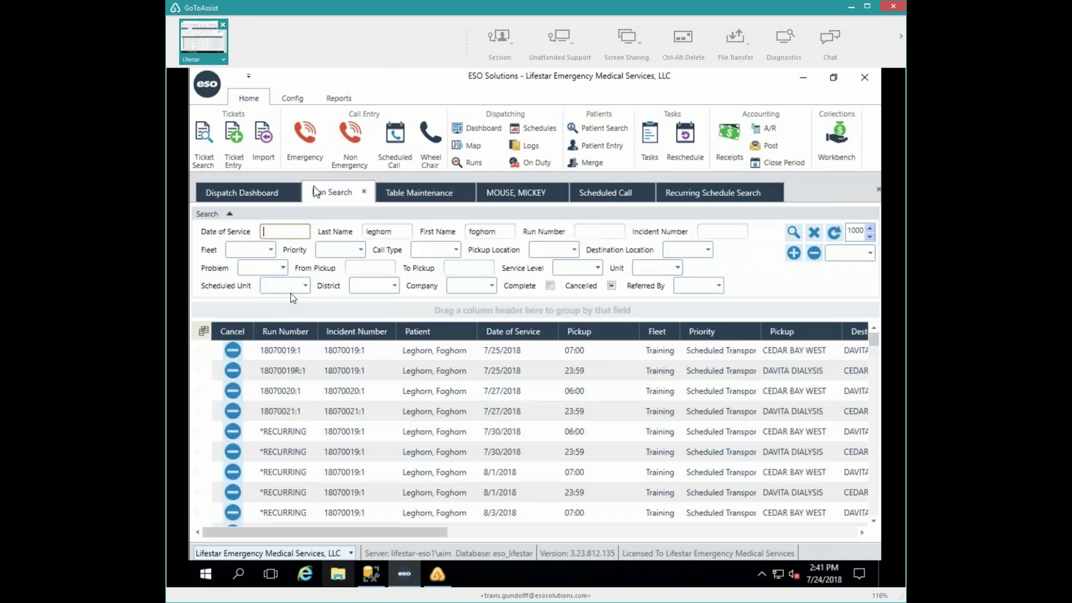